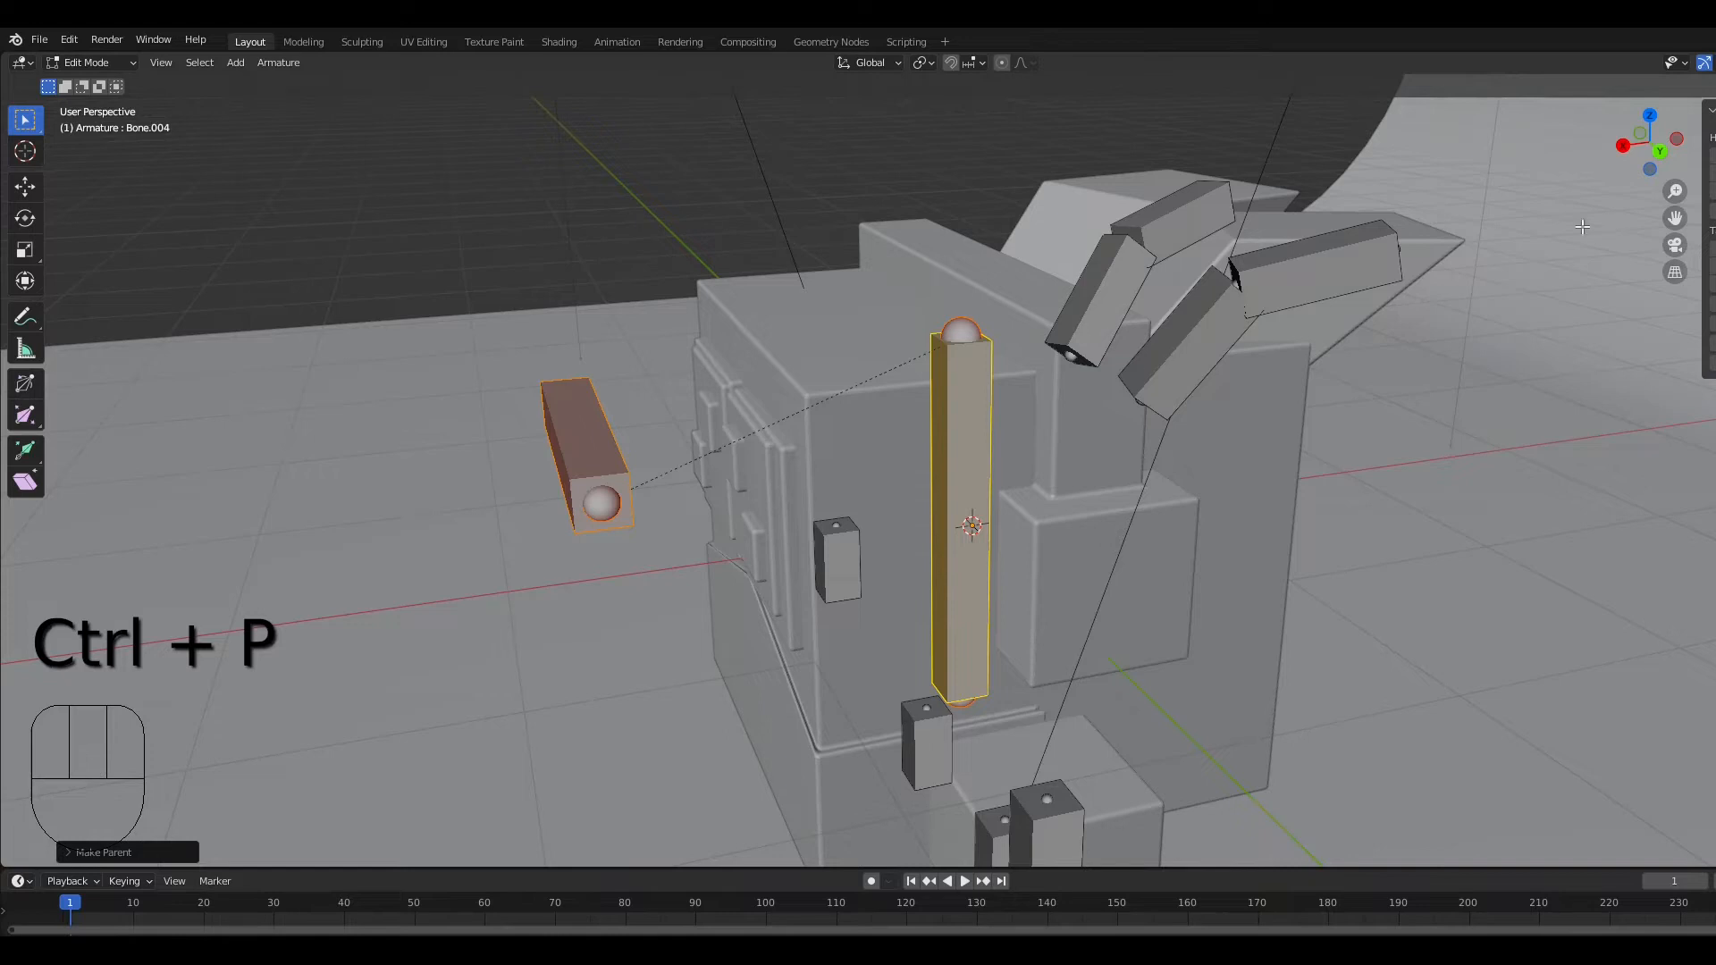
Step: Parent the two lower ear bones to the central body bone with Keep Offset
click(1216, 306)
shift+click(1100, 279)
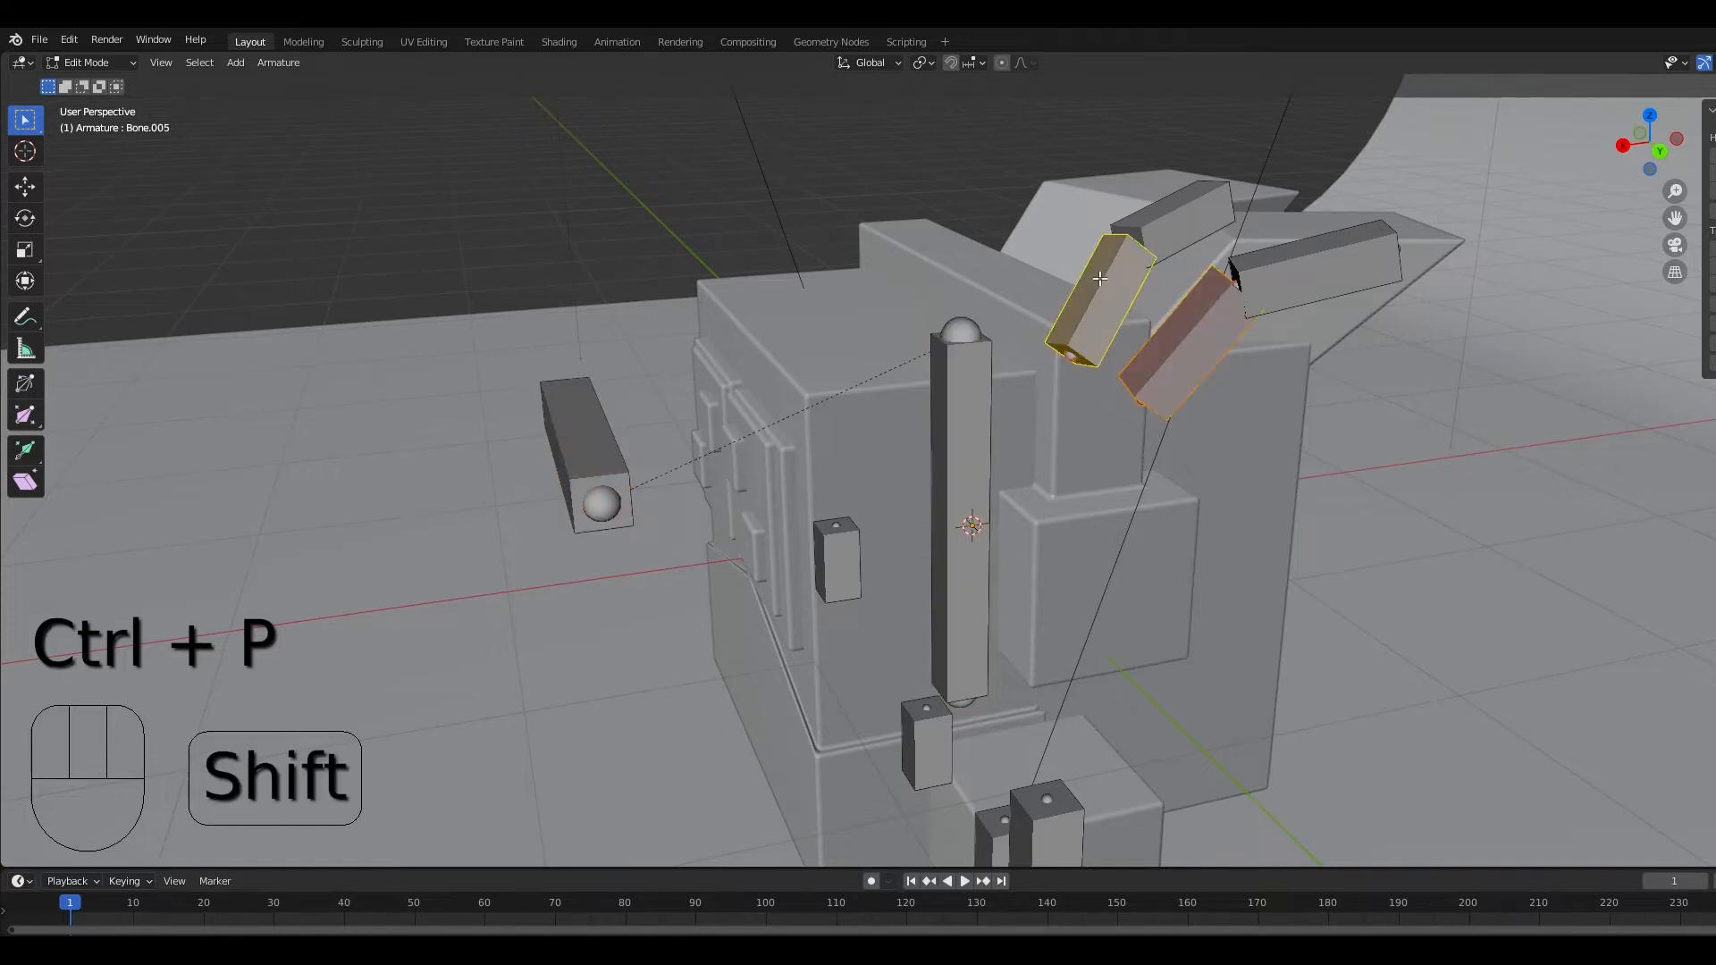
shift+click(961, 409)
key(ctrl+p)
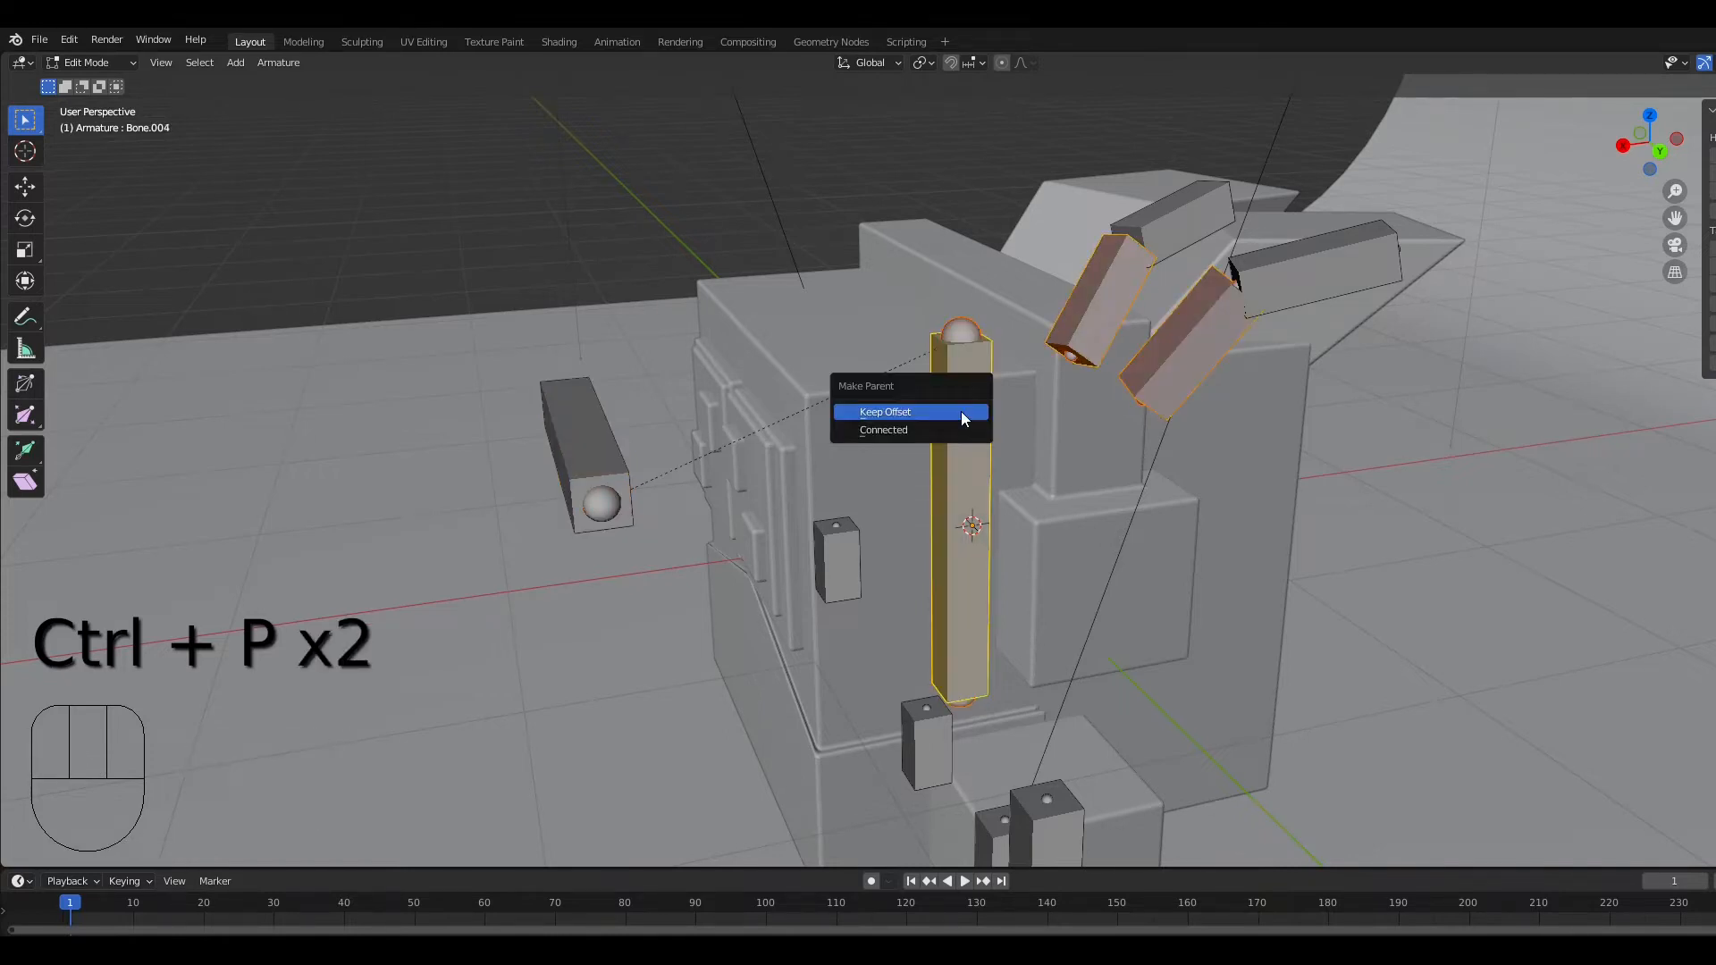
click(962, 411)
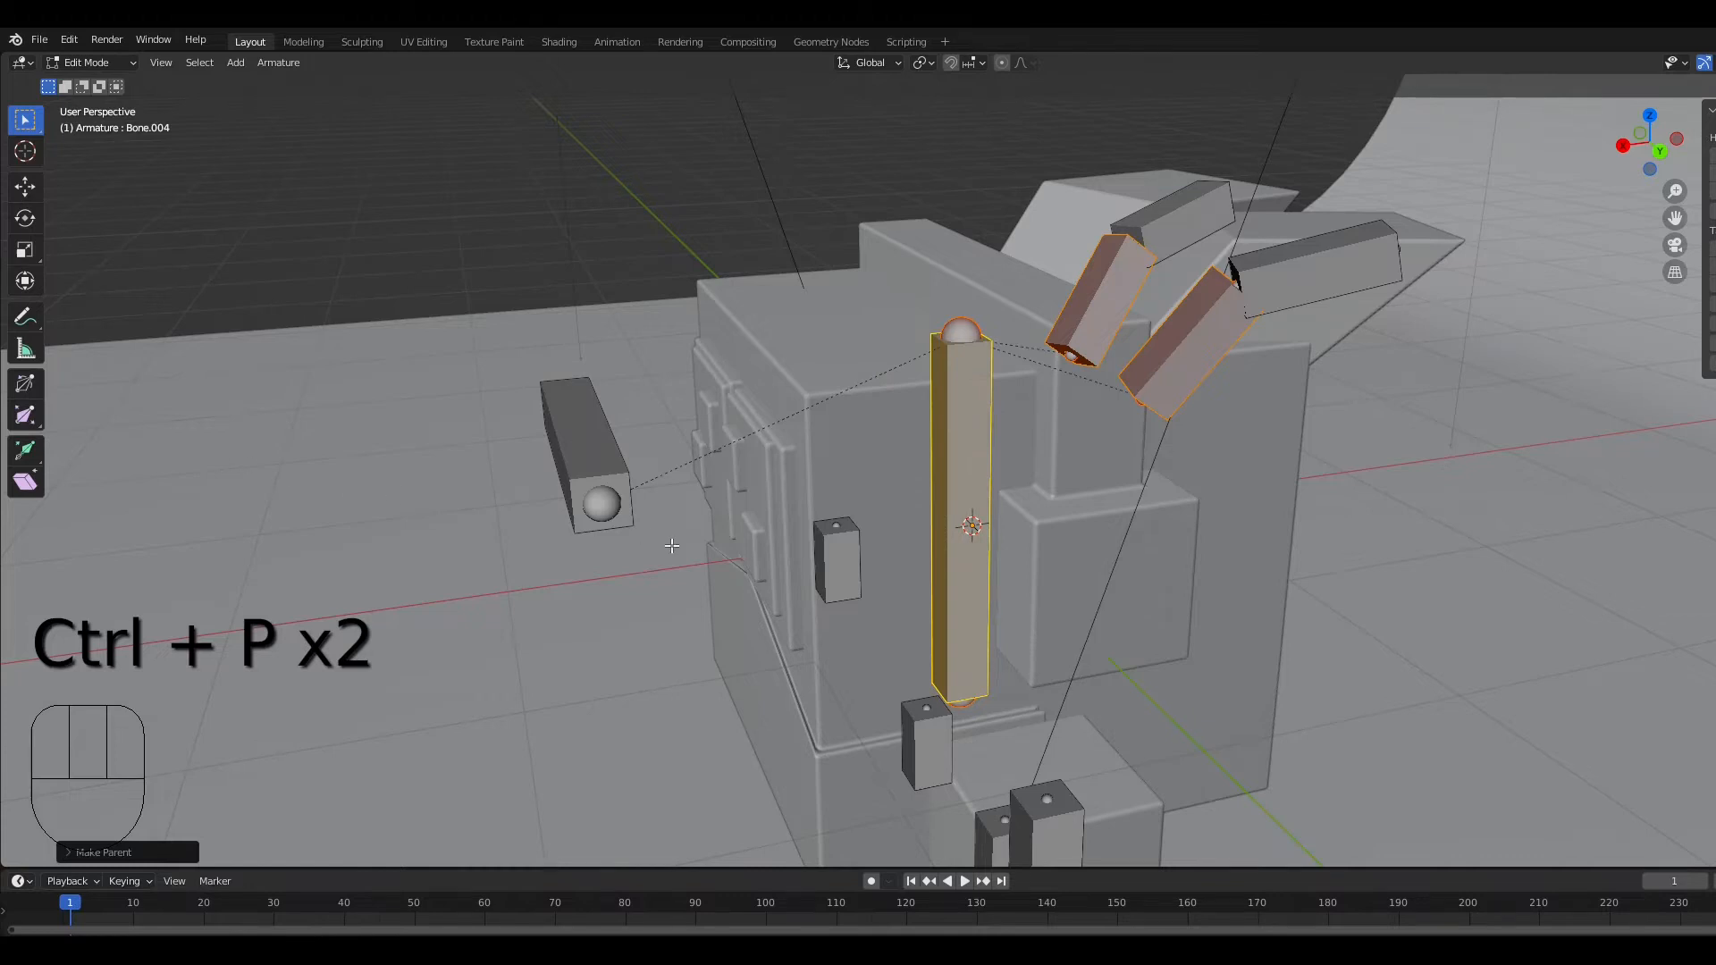
Step: Switch the armature from Edit Mode to Pose Mode
middle_drag(671, 545, 831, 525)
scroll(832, 525, down, 3)
middle_drag(1137, 454, 1171, 538)
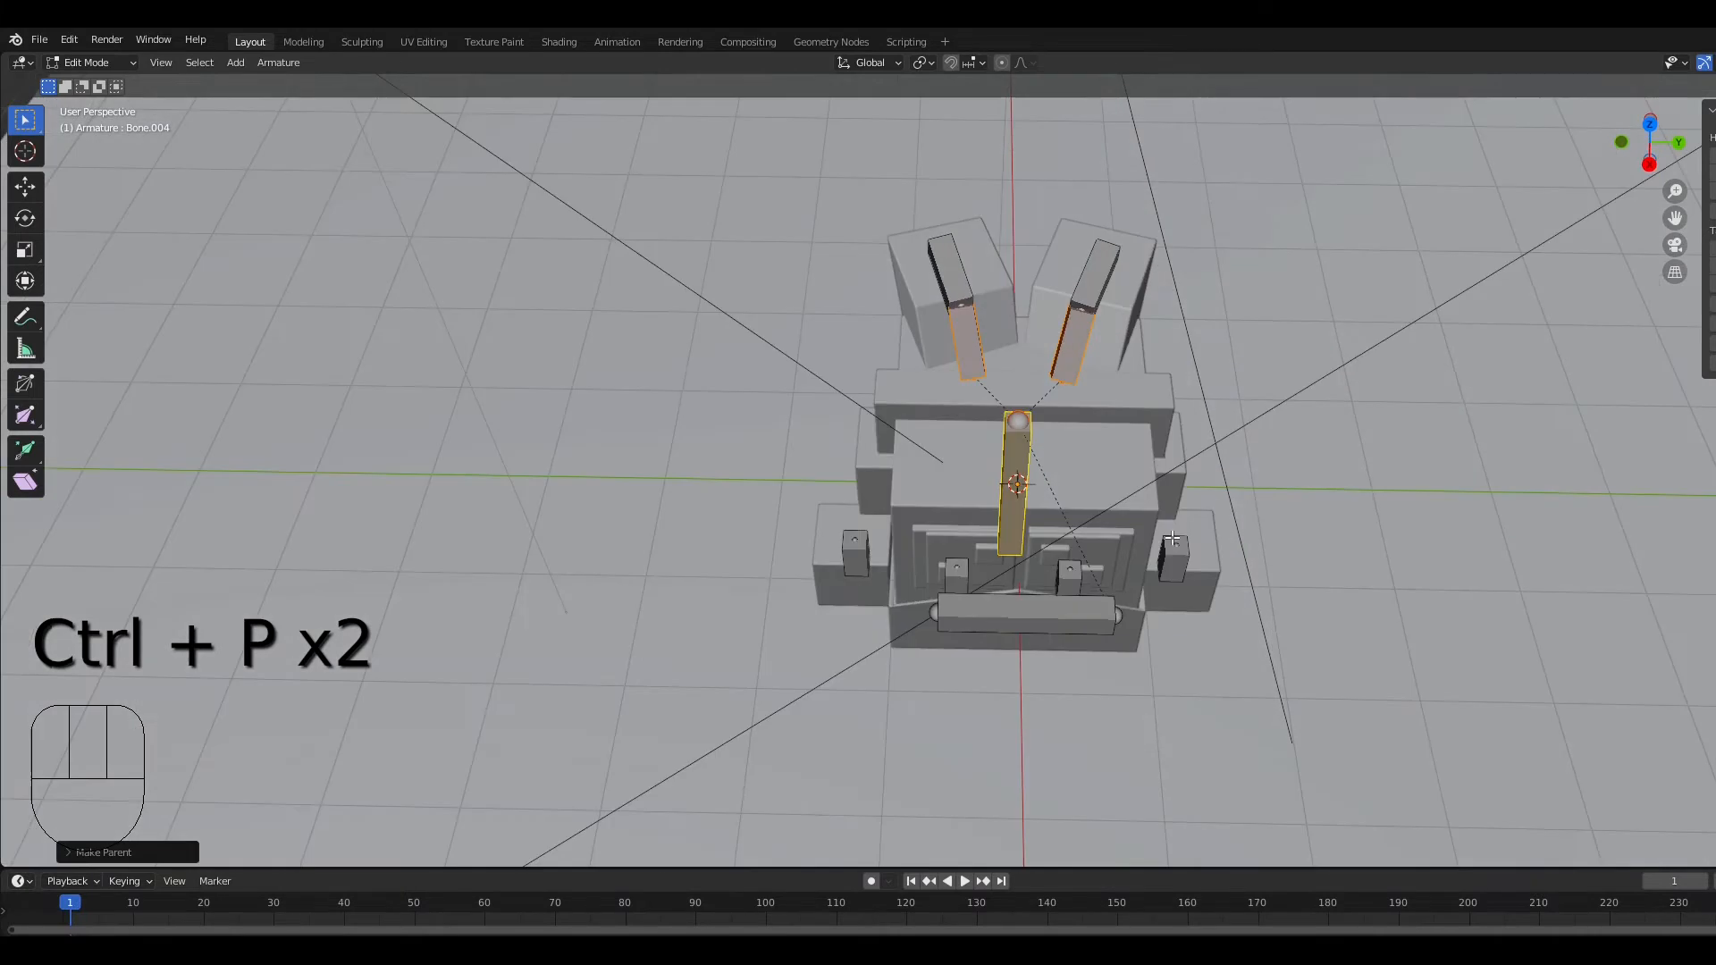
key(Tab)
key(Tab)
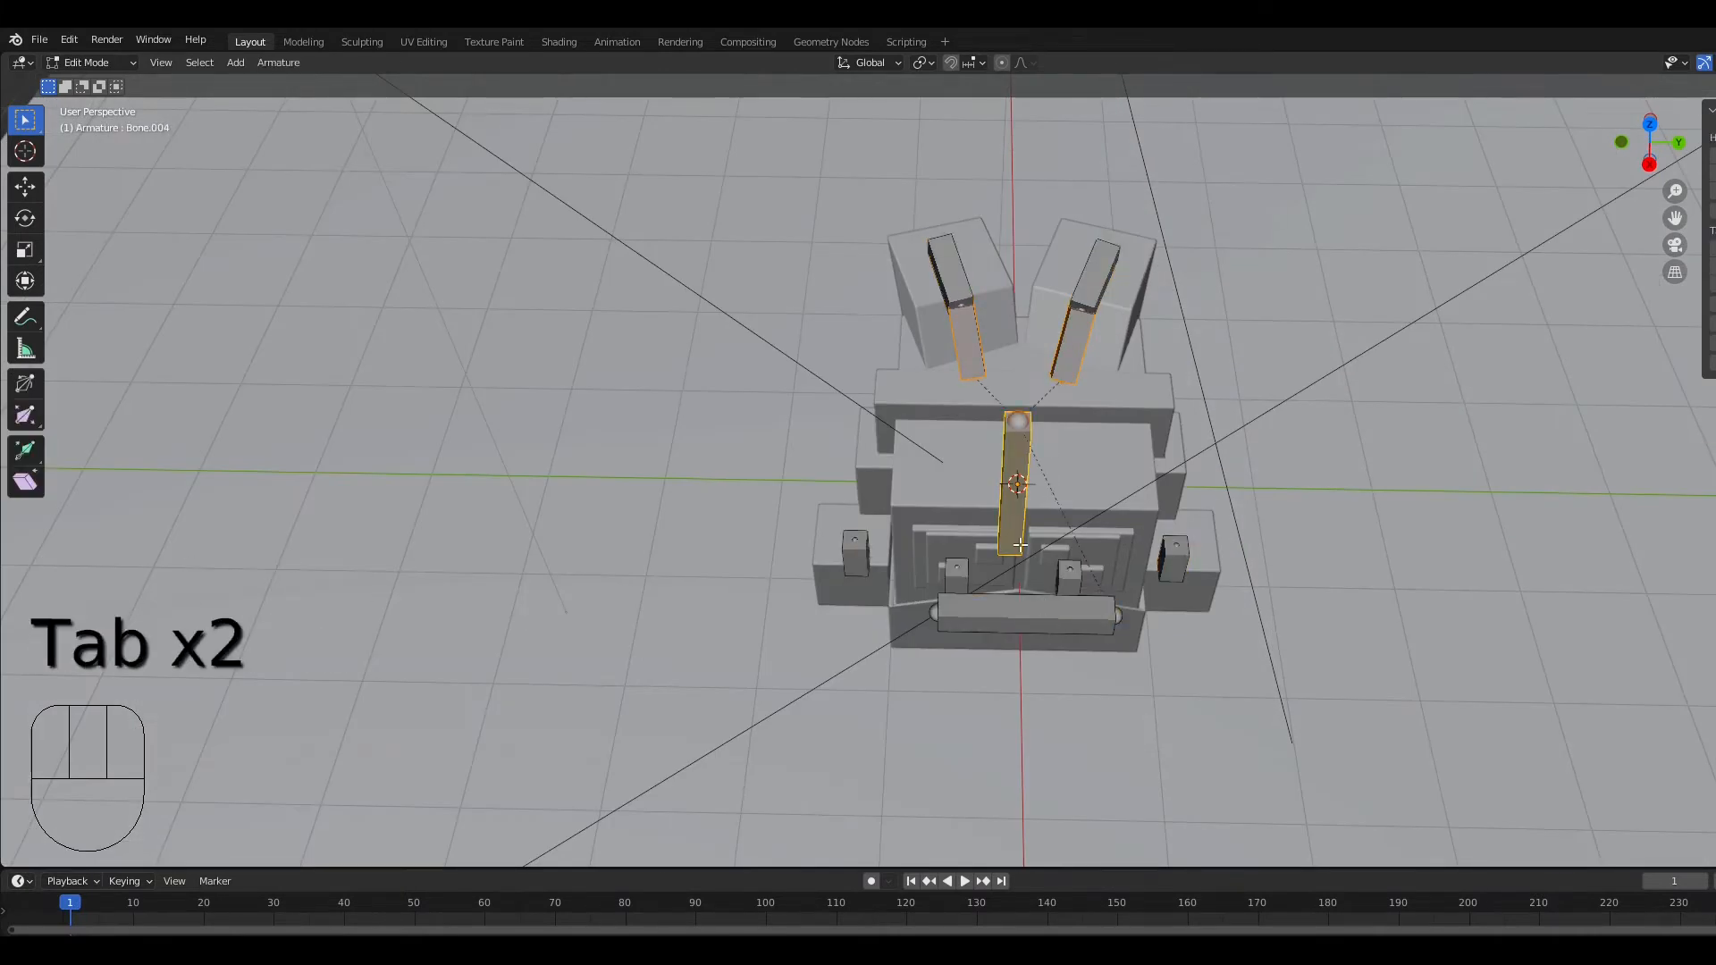
click(67, 67)
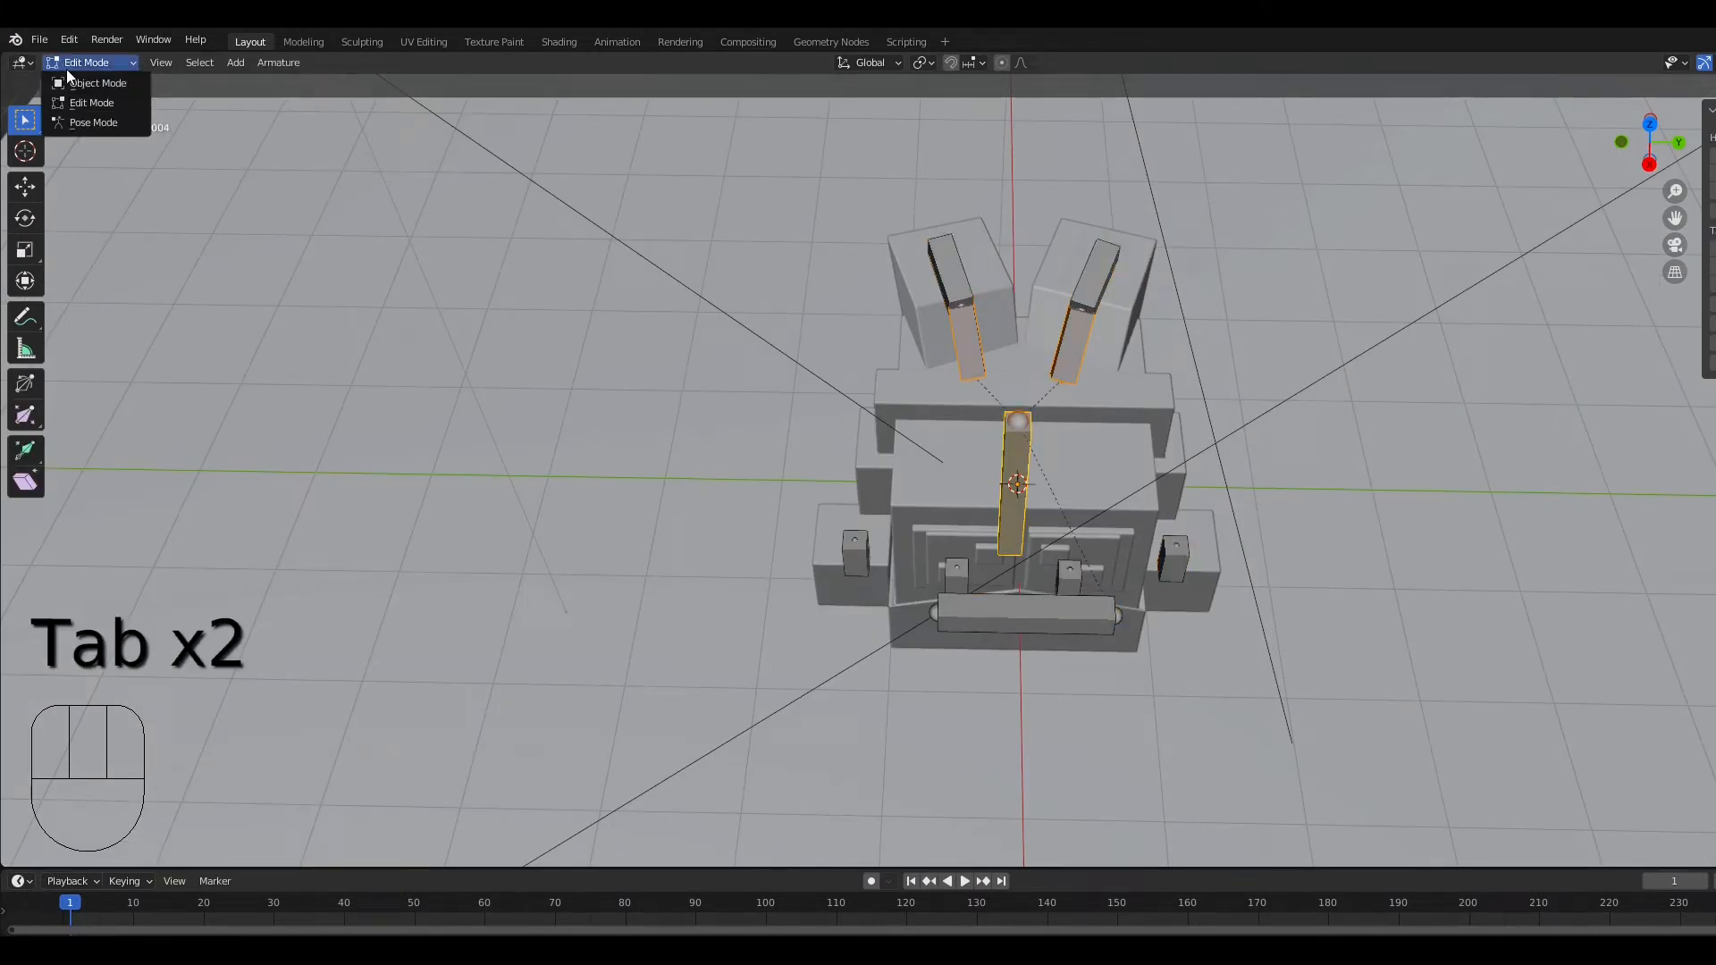
click(97, 122)
Step: Try moving the horizontal face bone to test that it drives the facial features
click(1047, 581)
middle_drag(1048, 581, 882, 481)
key(g)
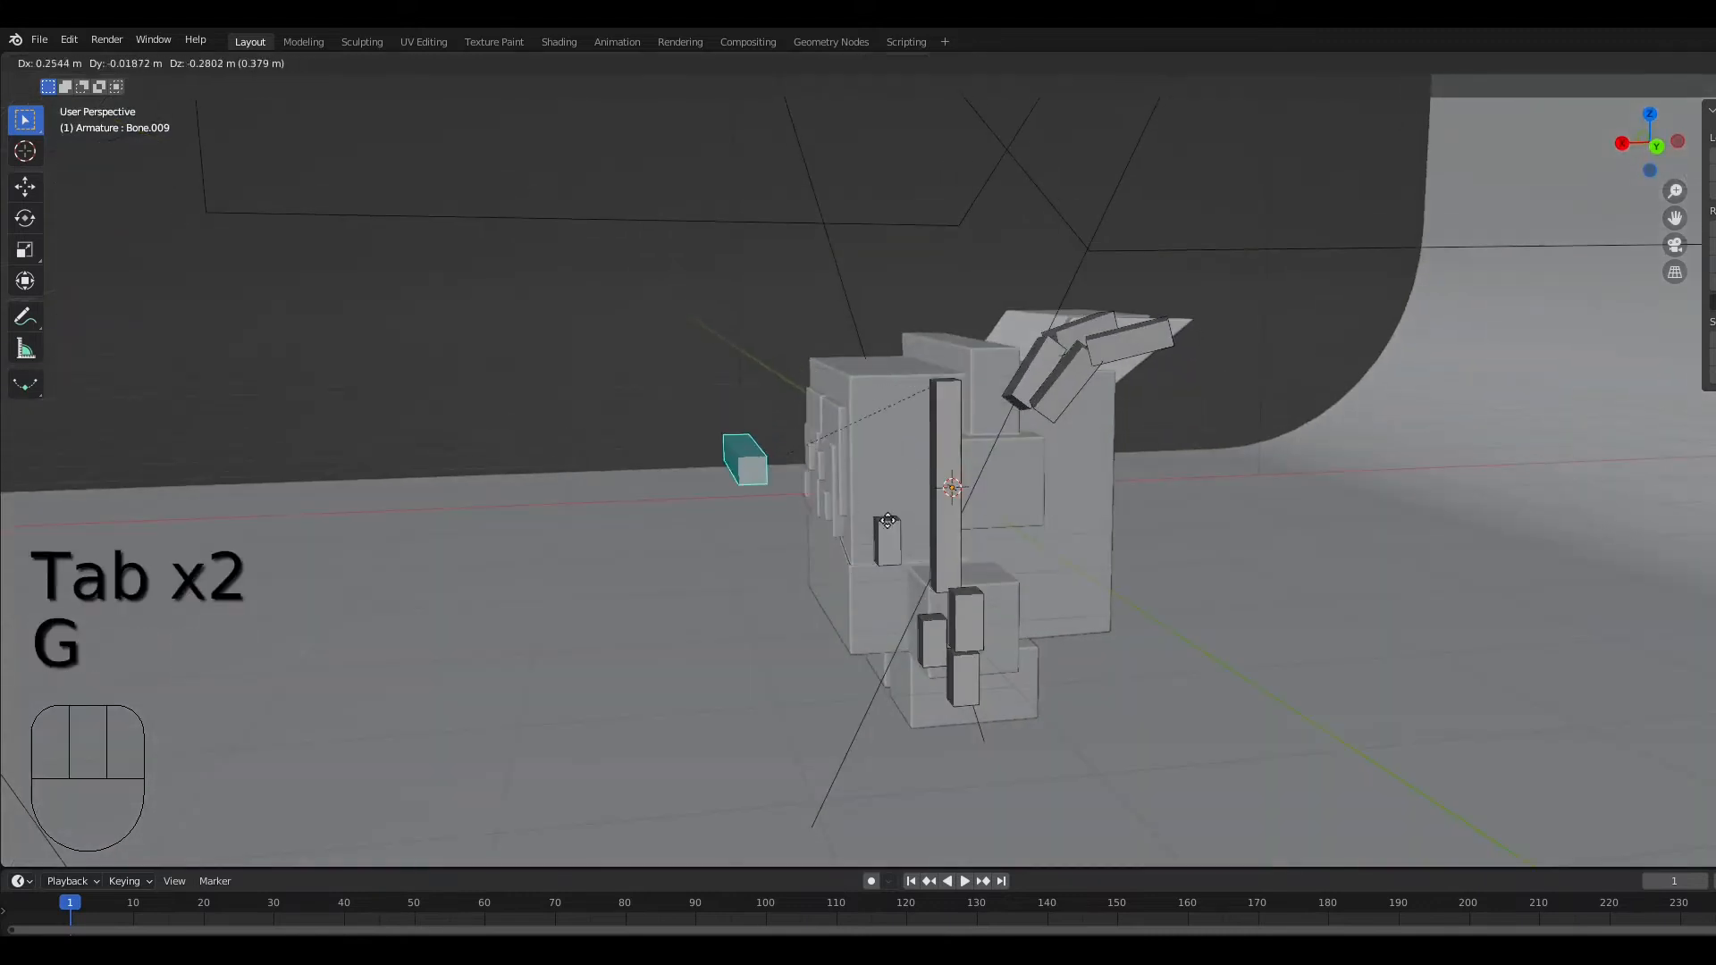
click(956, 415)
middle_drag(956, 415, 999, 459)
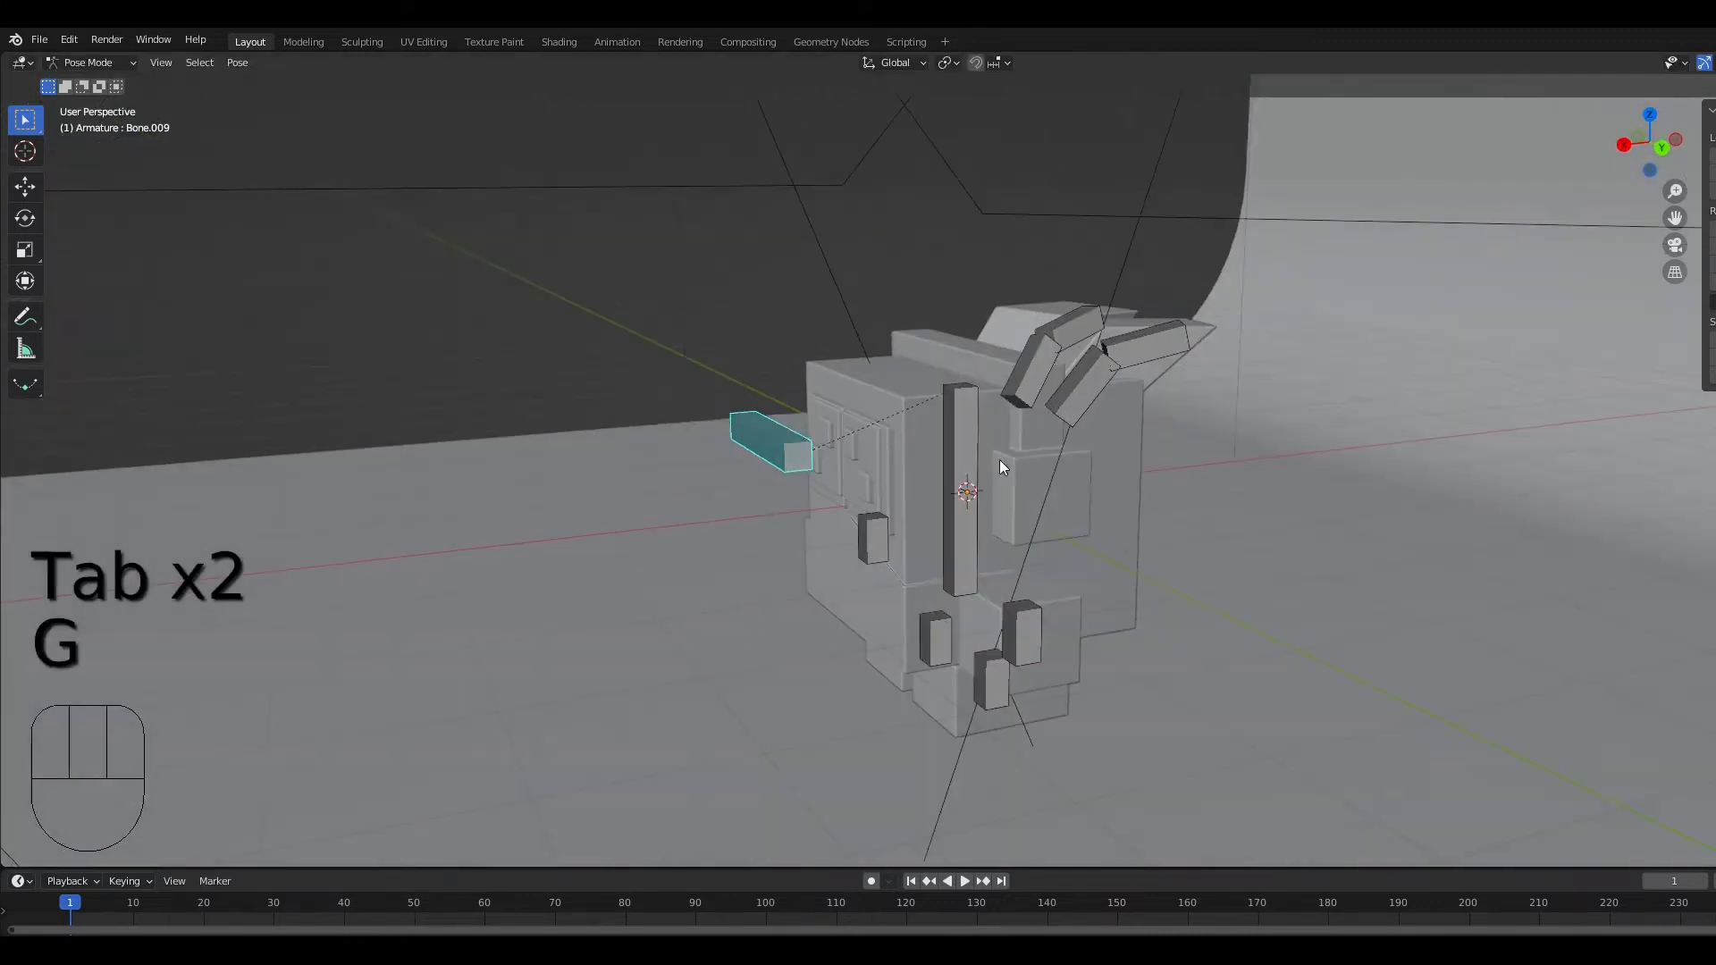
Step: Try moving the central body bone and a lower ear bone to test their parenting
click(968, 443)
key(g)
right_click(979, 352)
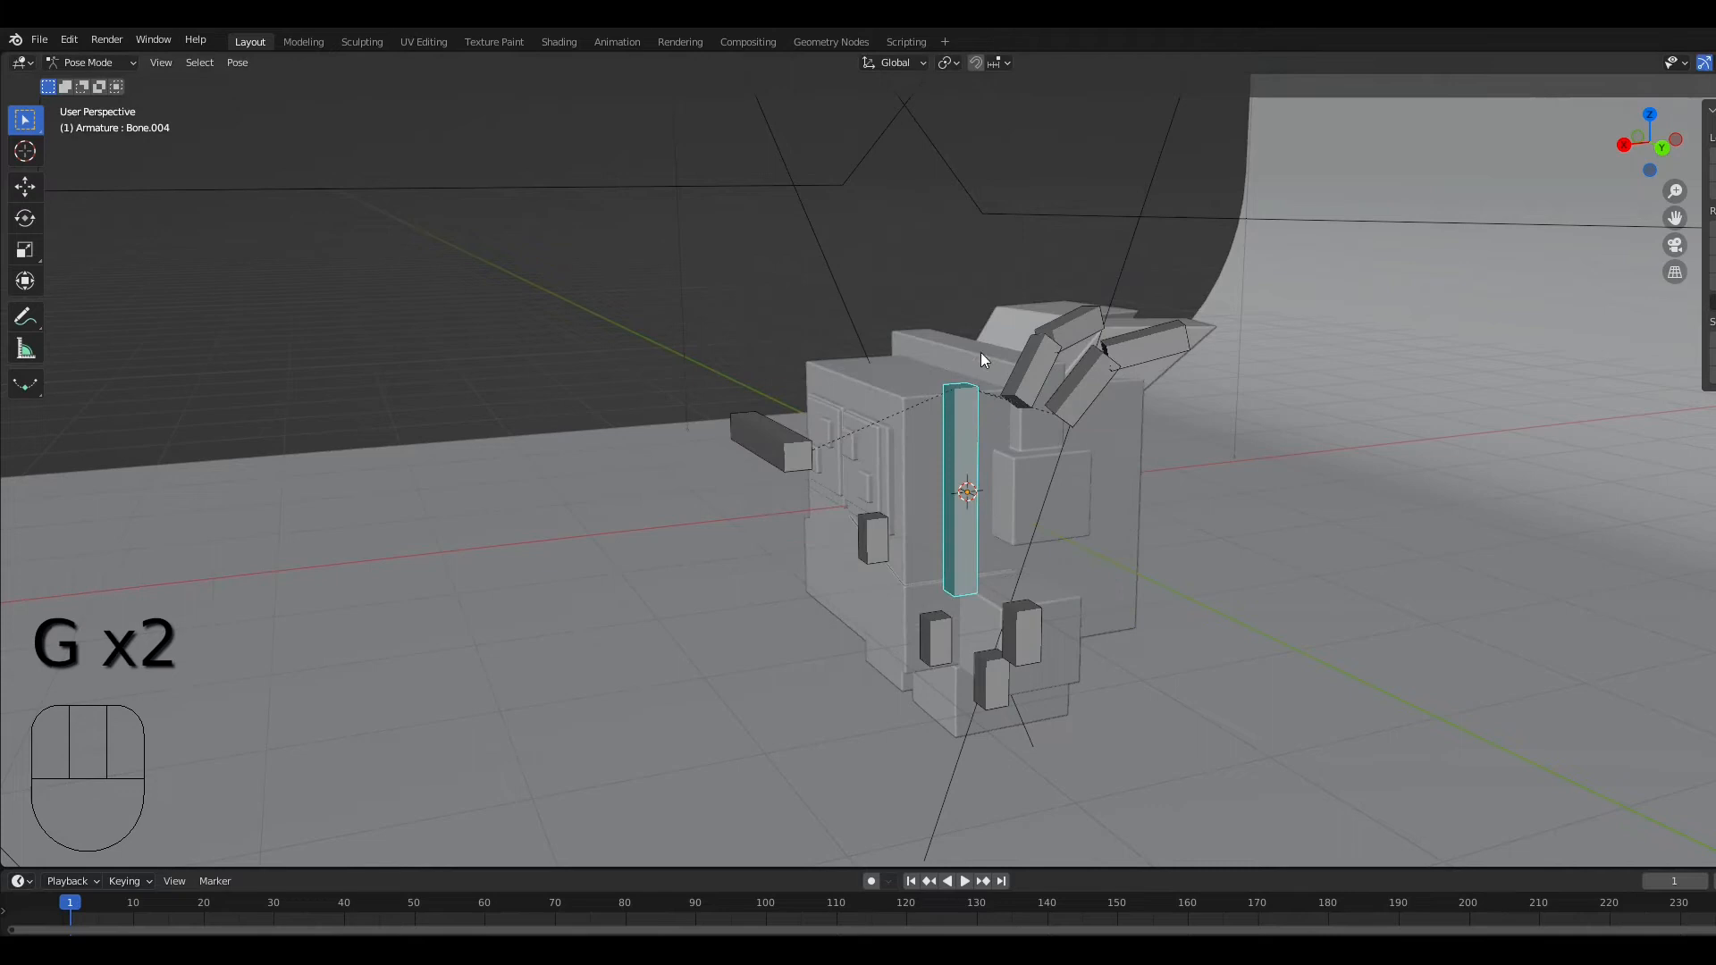
key(g)
right_click(1065, 351)
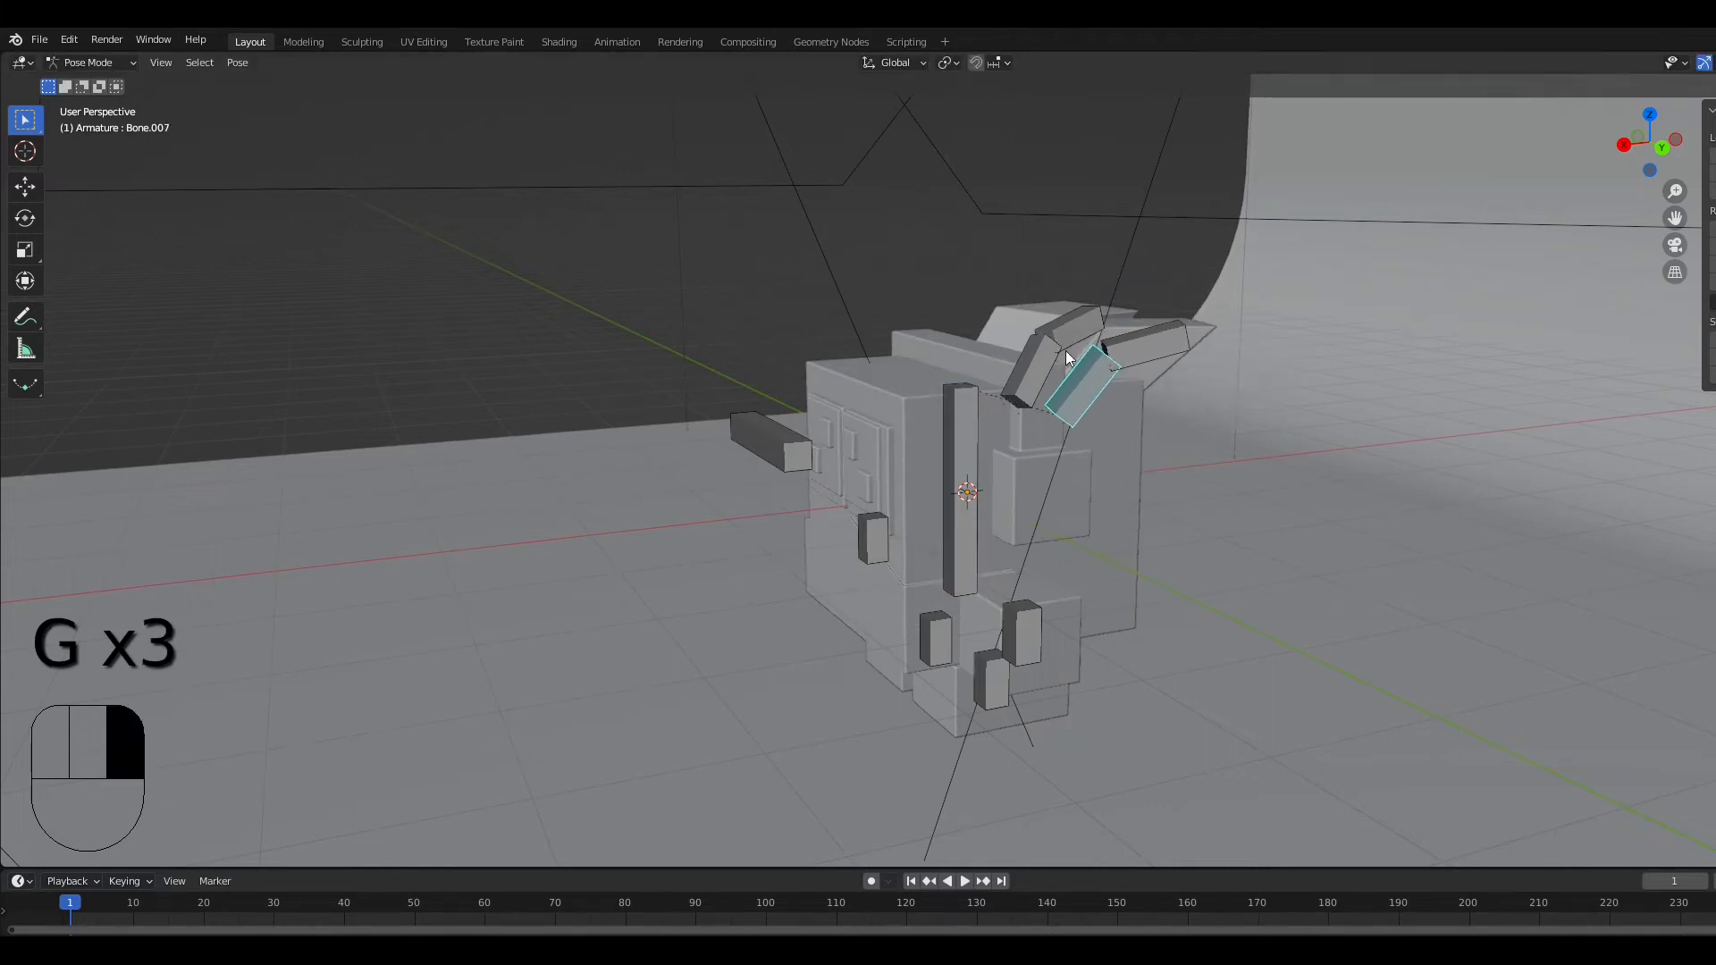
key(g)
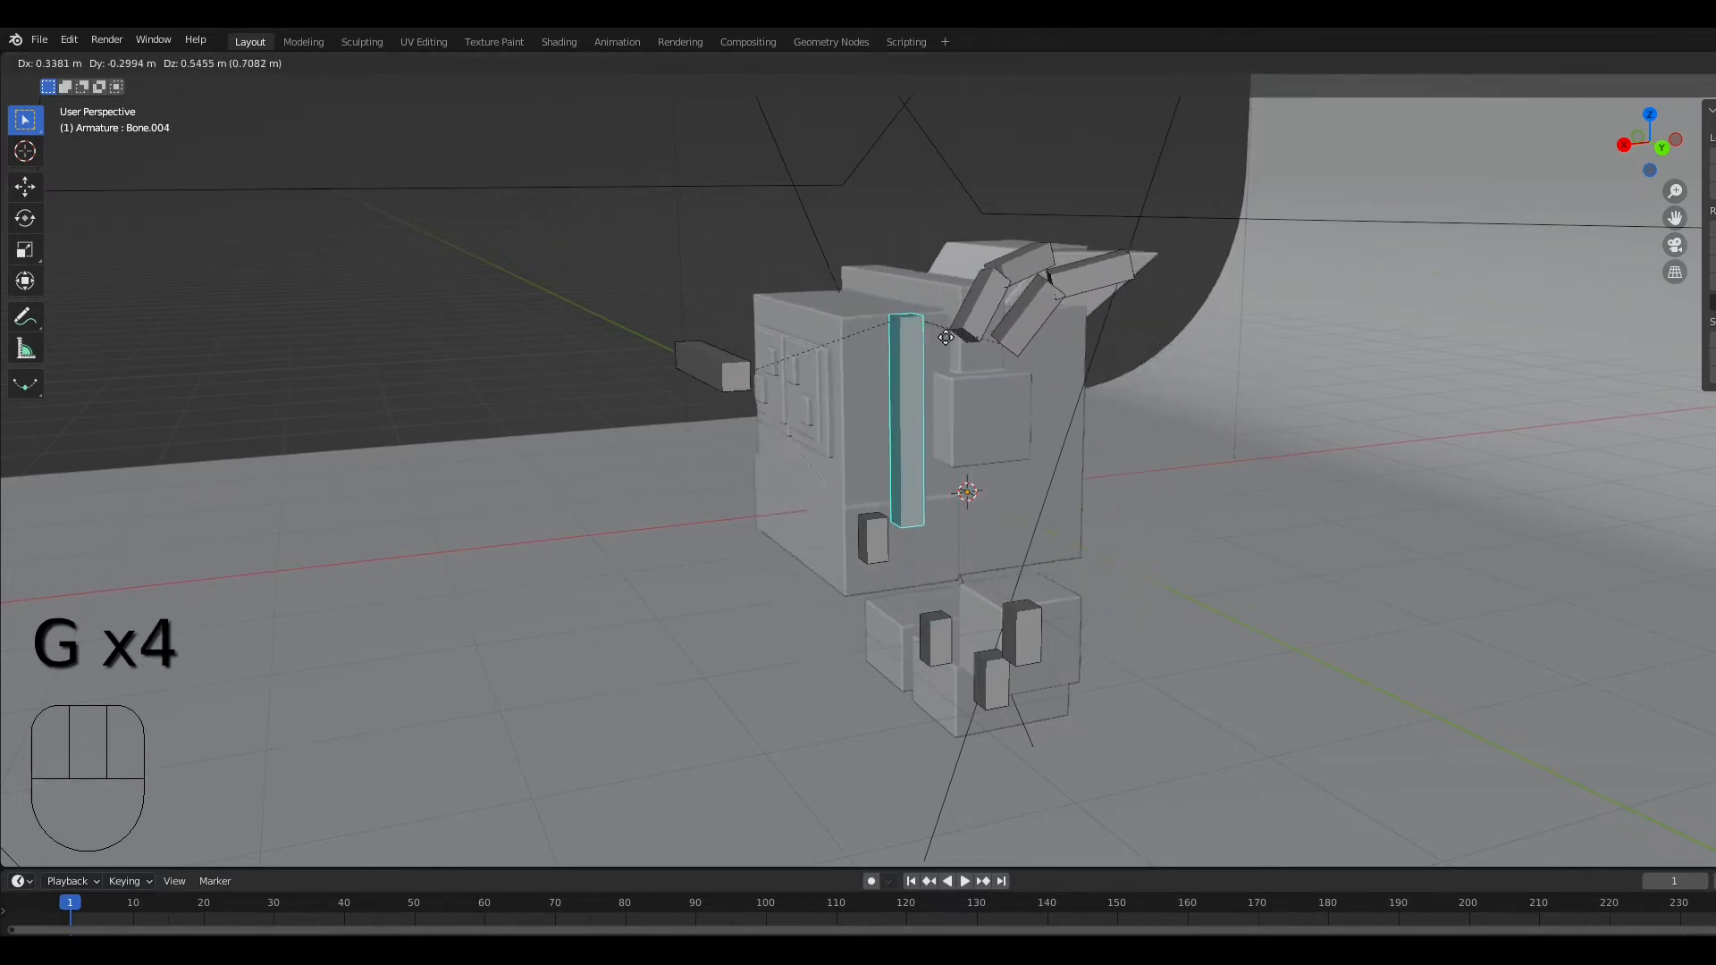
right_click(1011, 377)
middle_drag(1012, 377, 1160, 373)
middle_drag(1217, 474, 220, 282)
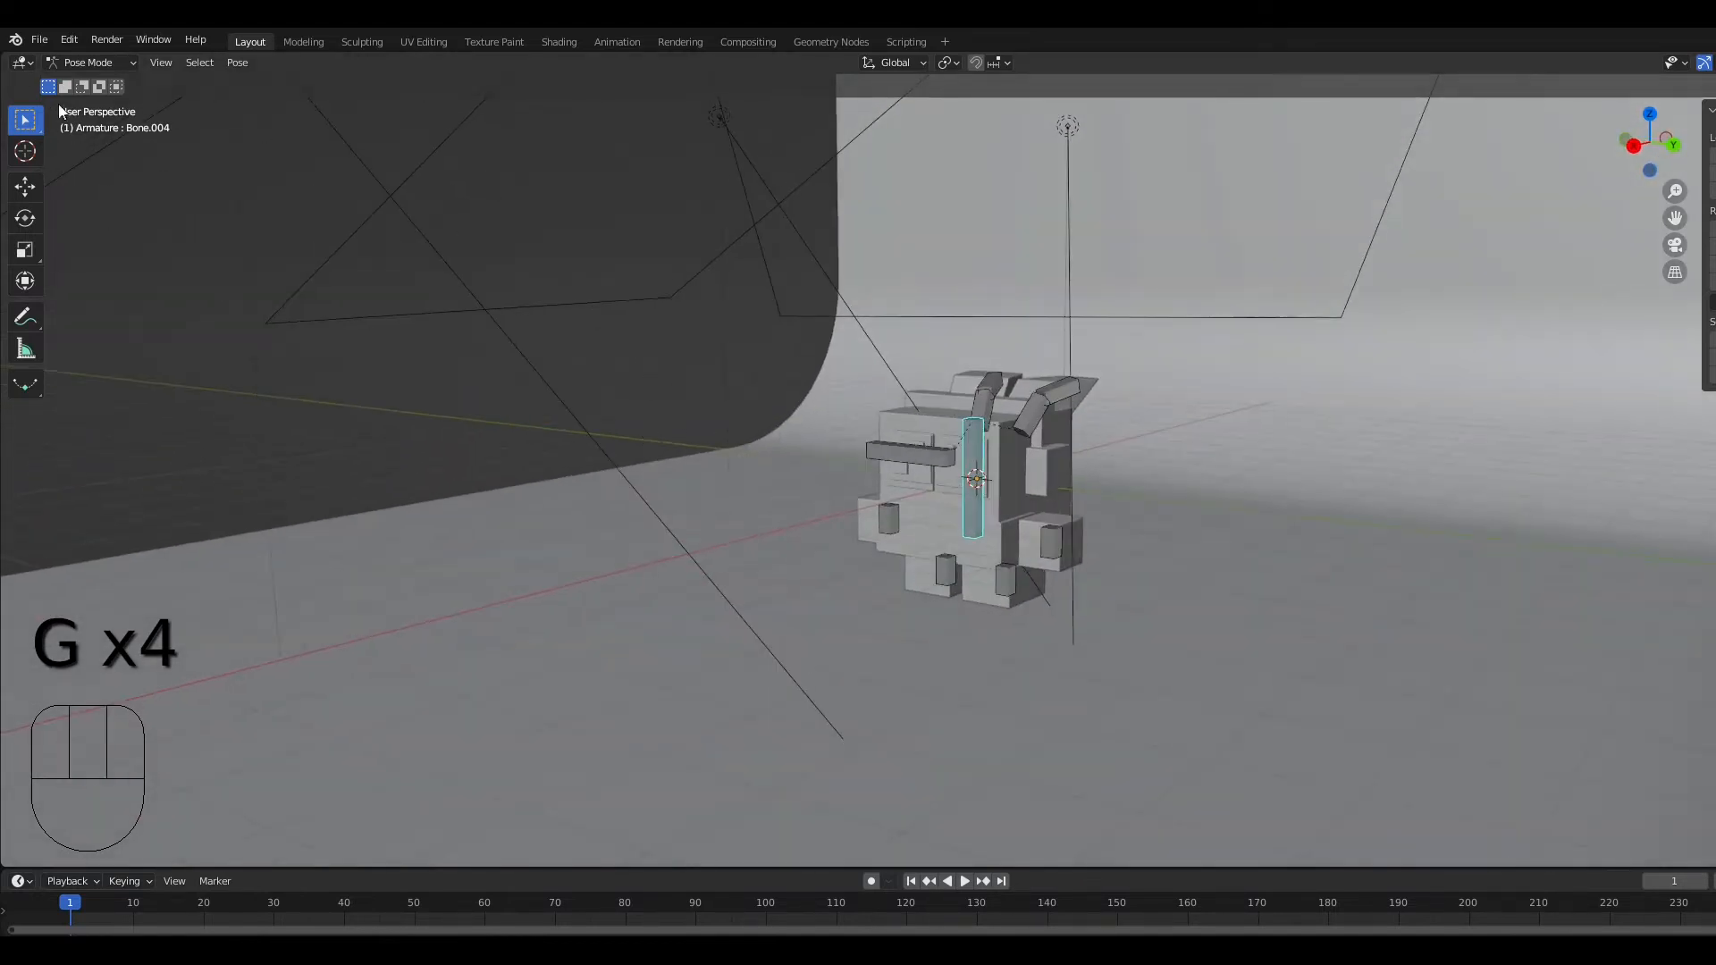
Step: Keep the armature in Pose Mode, open the Animation workspace and change its camera viewport to the Nonlinear Animation editor
click(79, 65)
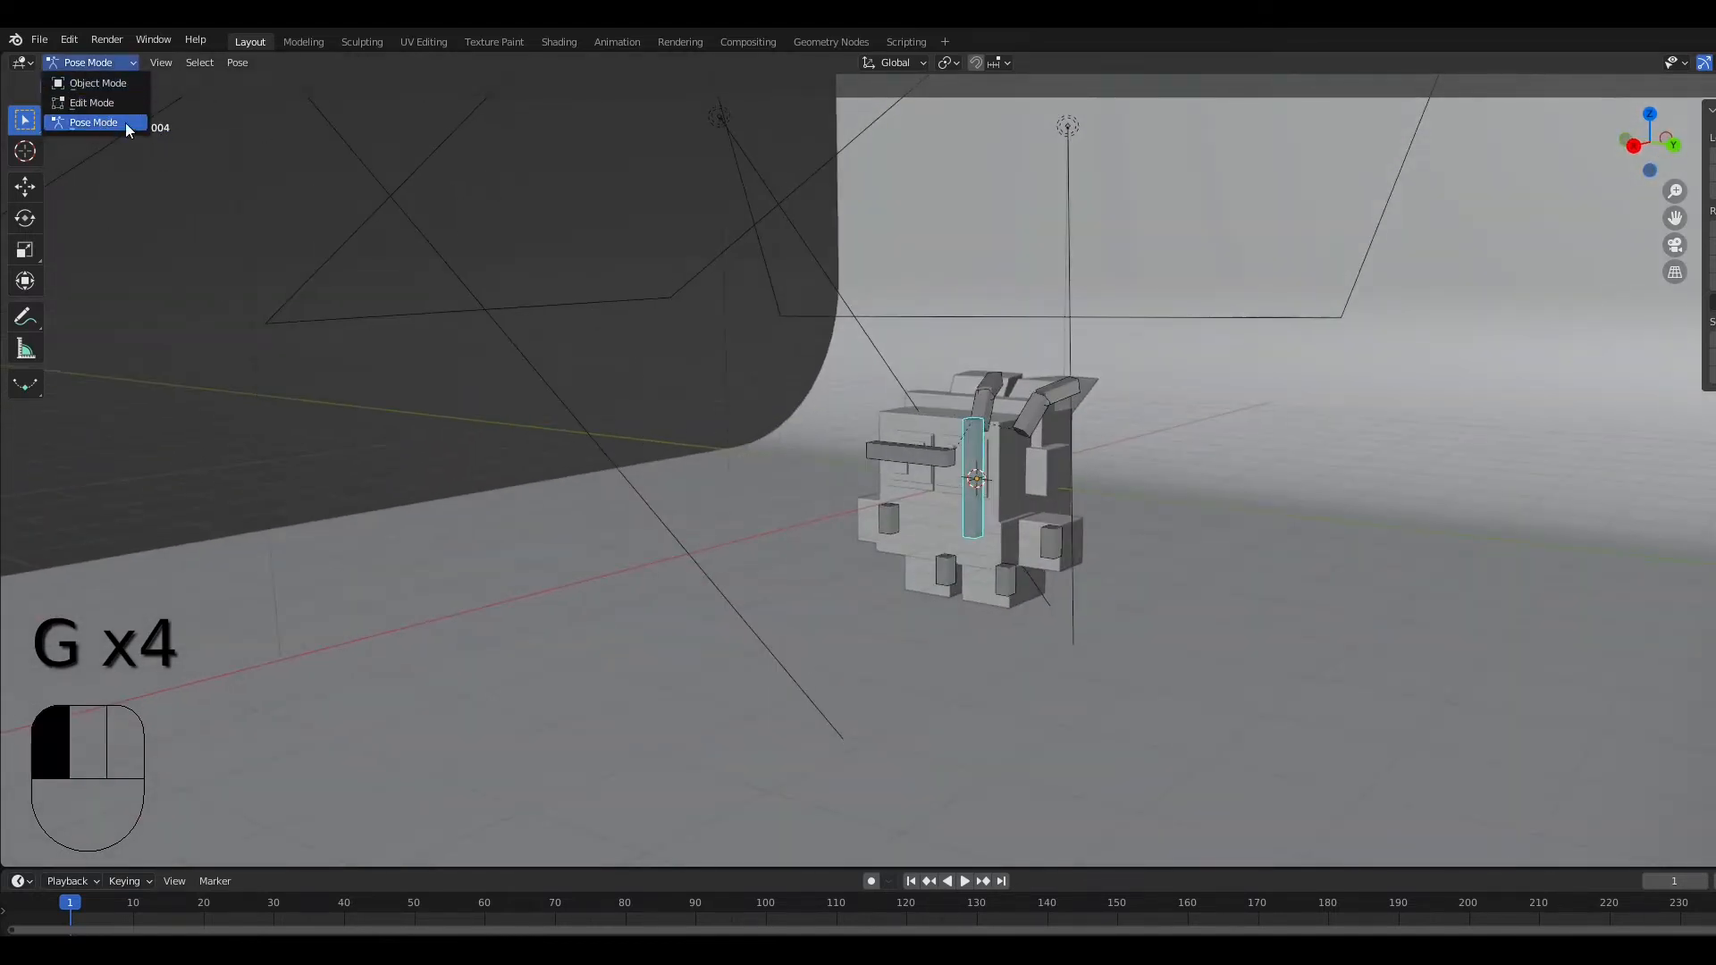
click(125, 121)
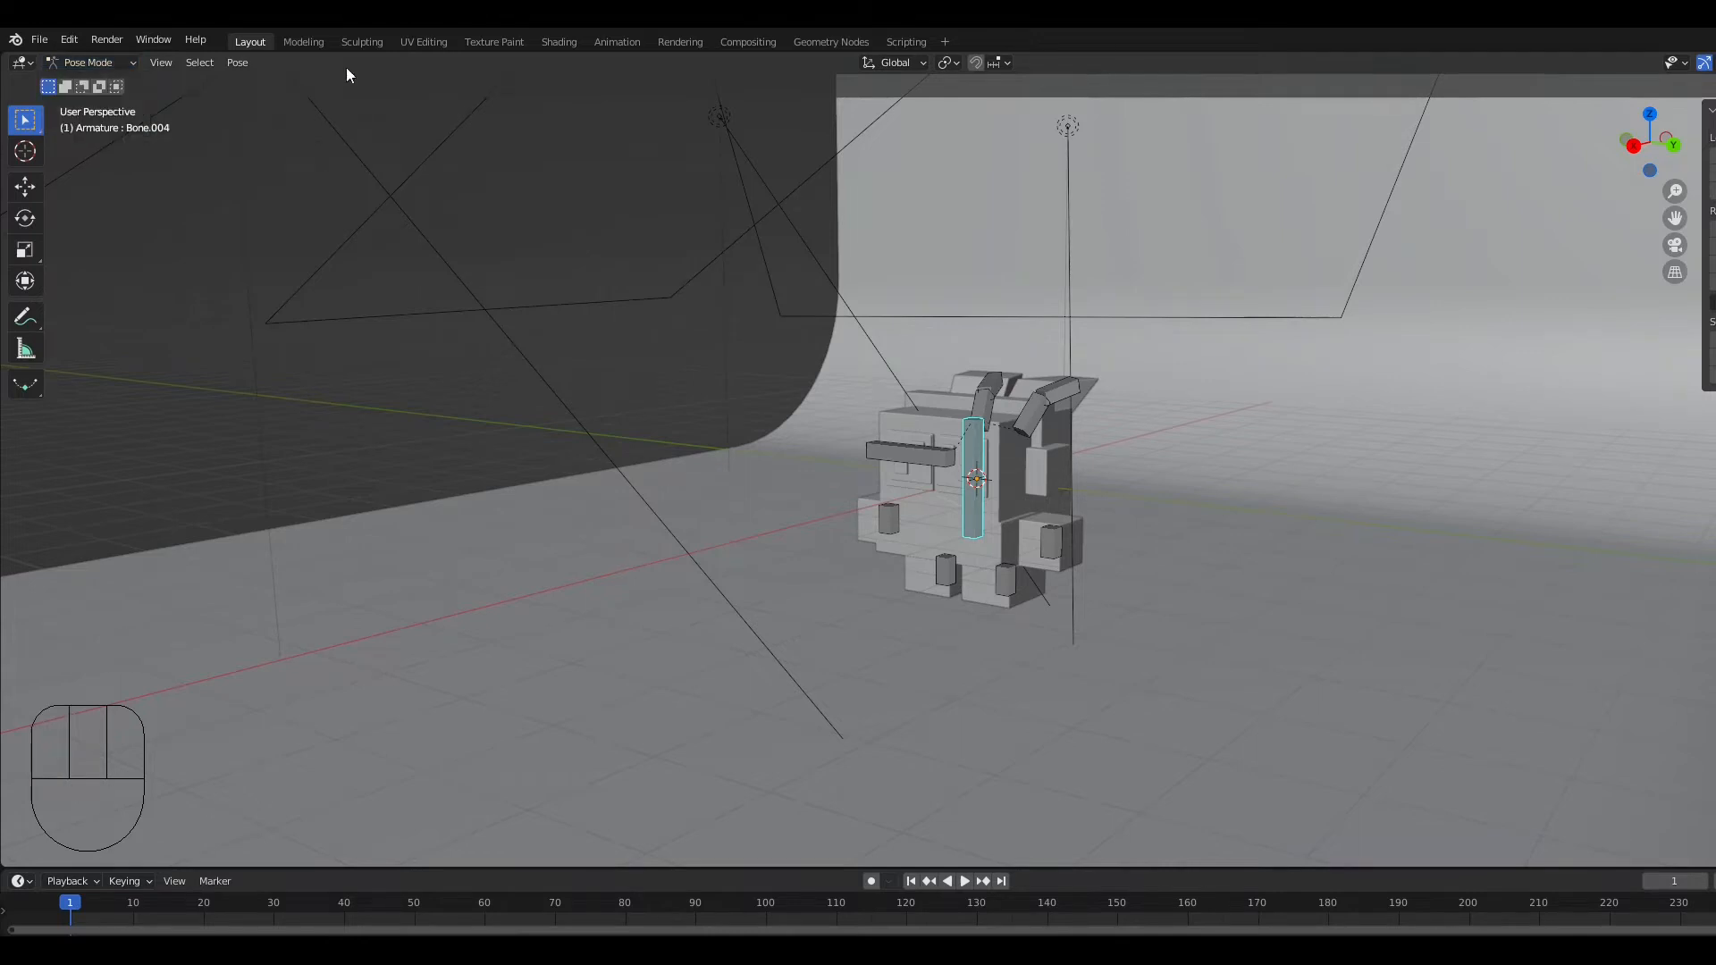
click(613, 45)
click(21, 63)
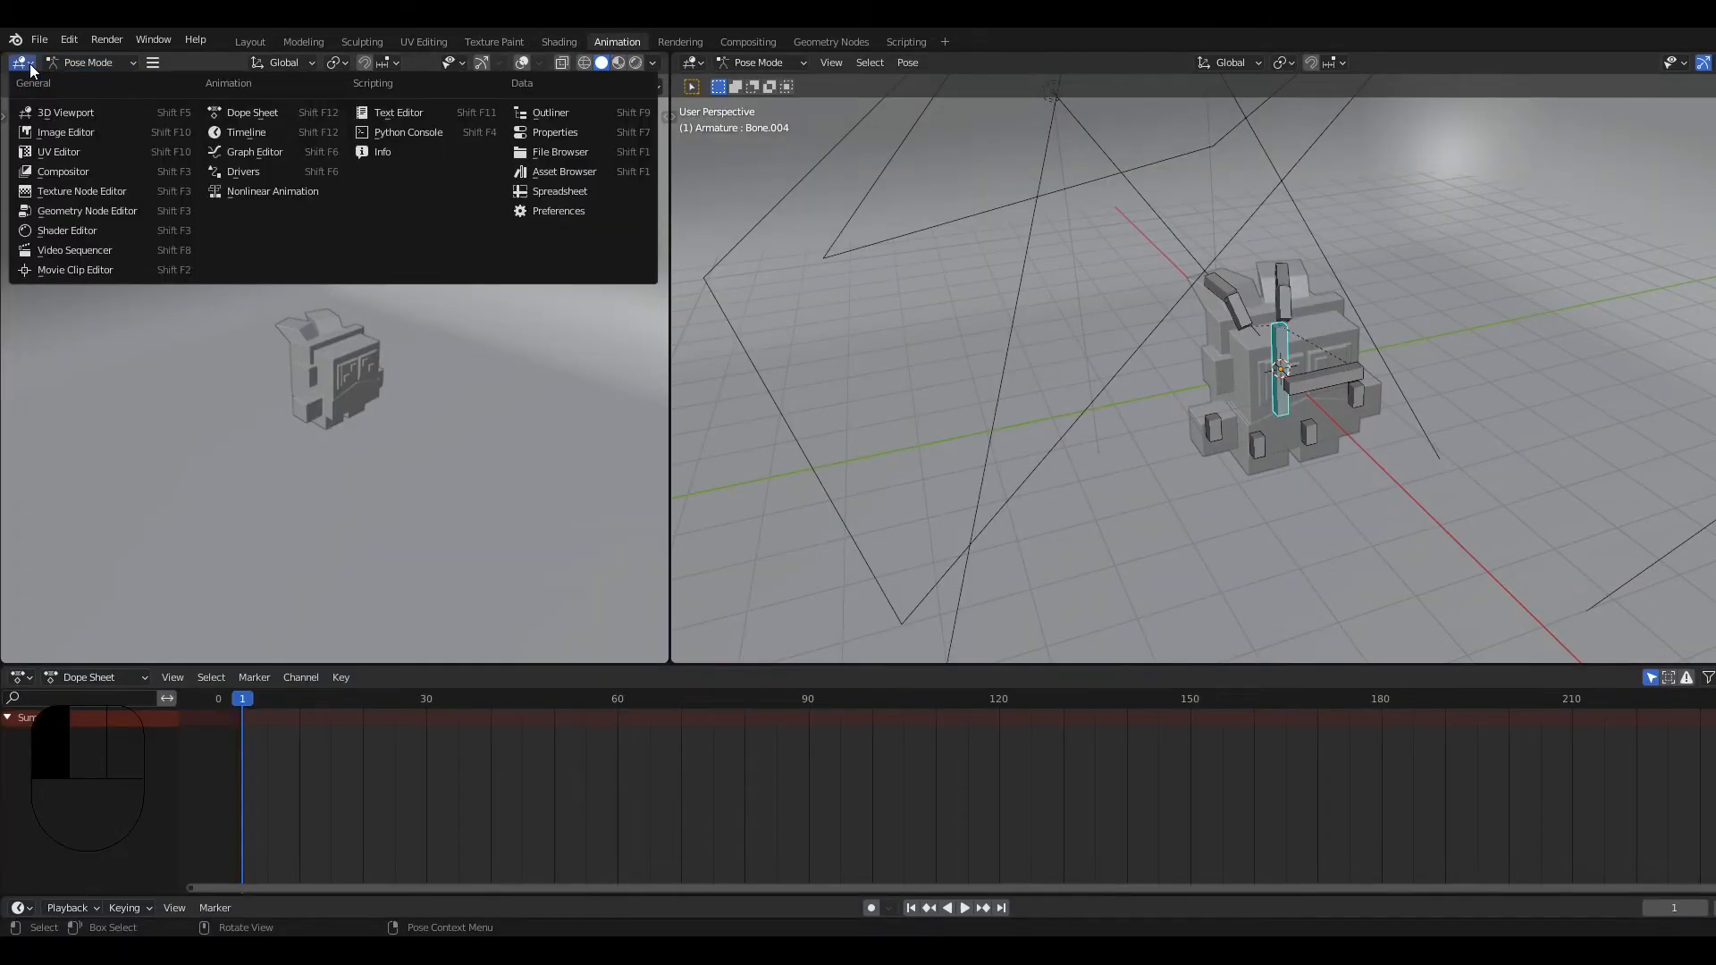
click(241, 191)
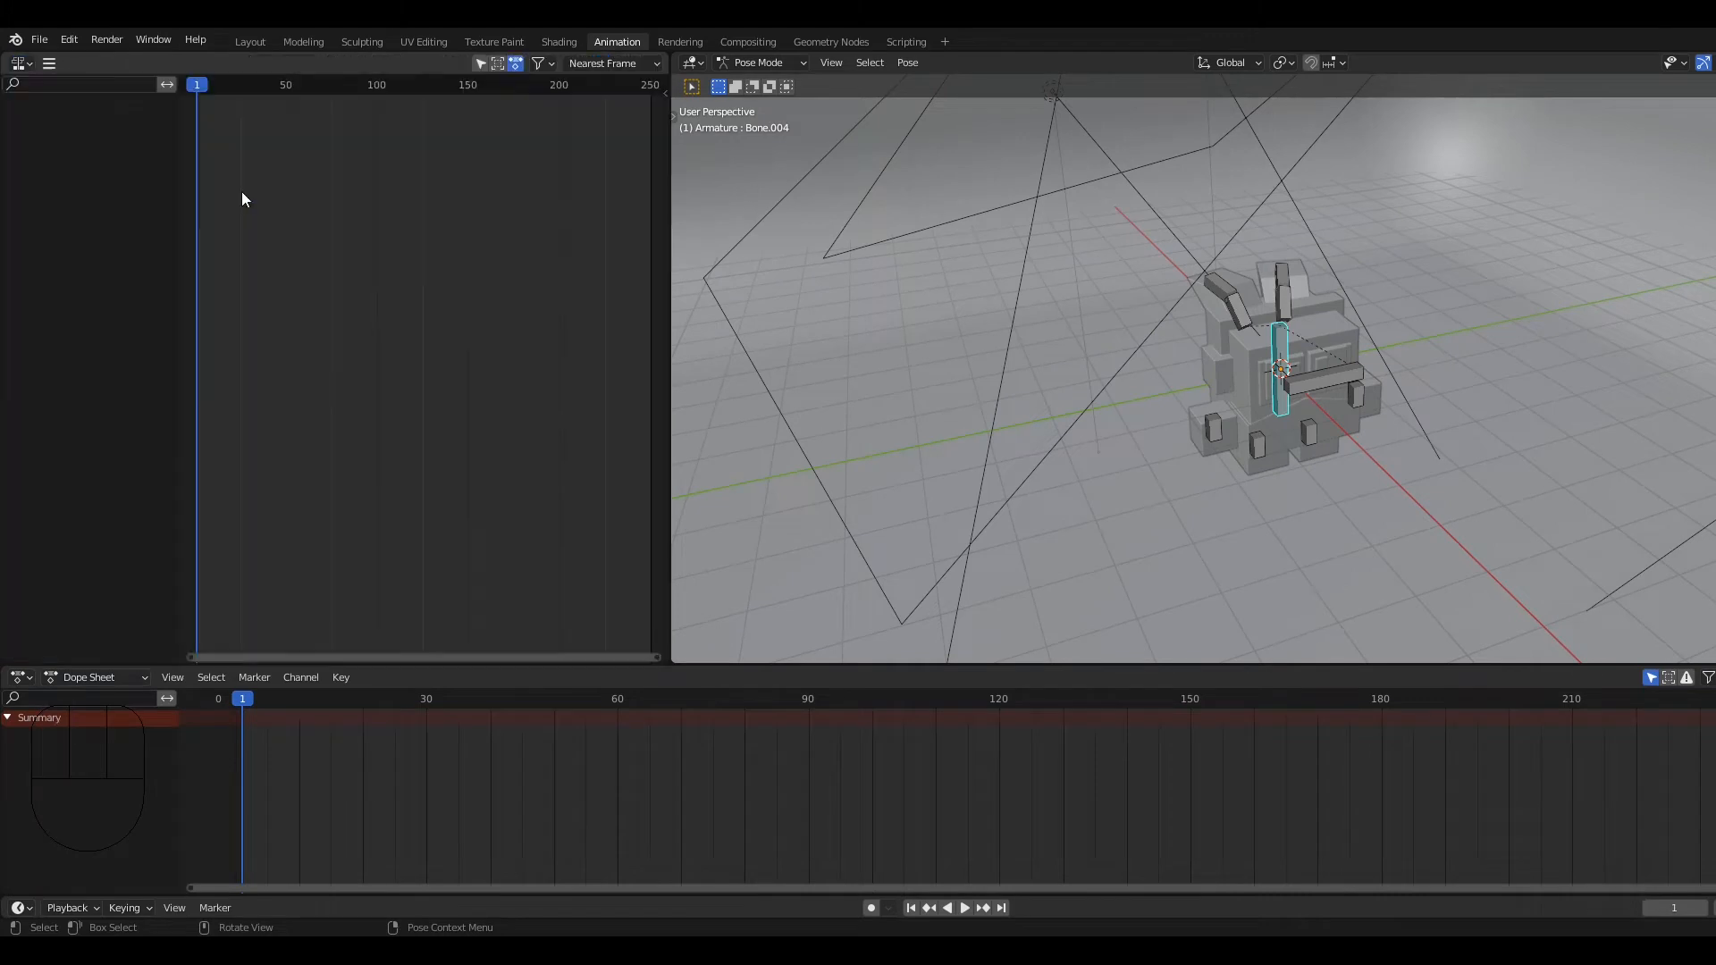
click(22, 678)
scroll(1457, 347, up, 5)
middle_drag(1397, 368, 1326, 339)
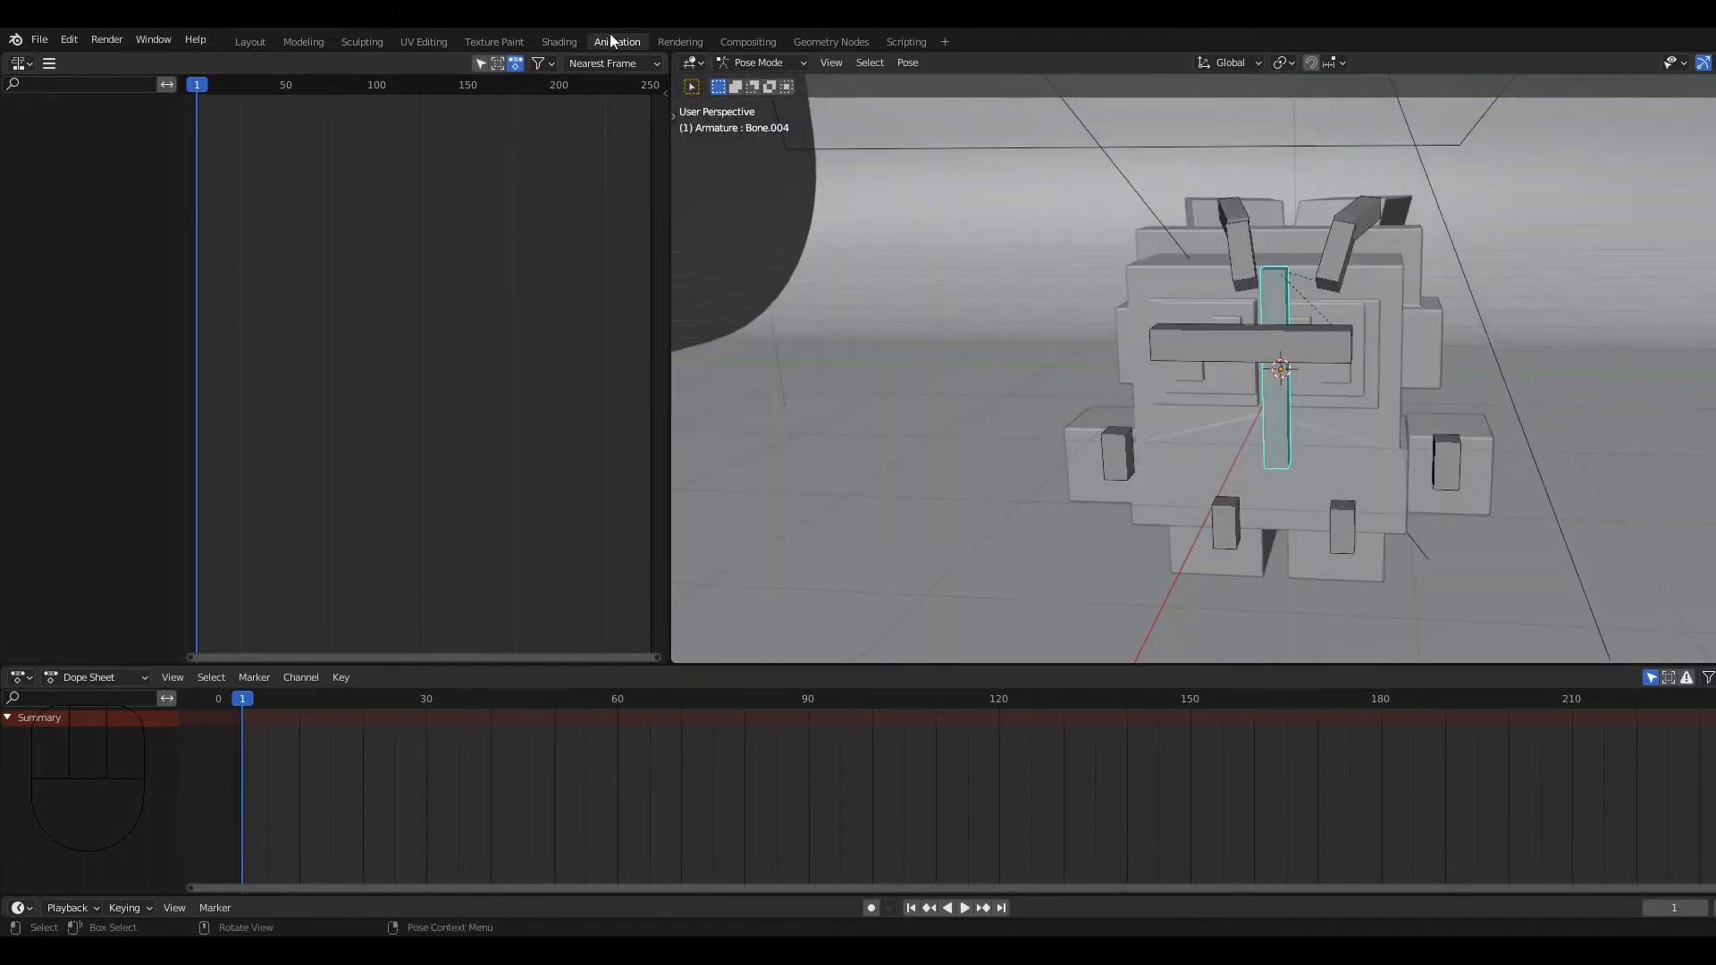
Step: Return to the Layout workspace with the armature in Pose Mode
click(246, 37)
middle_drag(753, 190, 1053, 311)
click(108, 65)
click(122, 123)
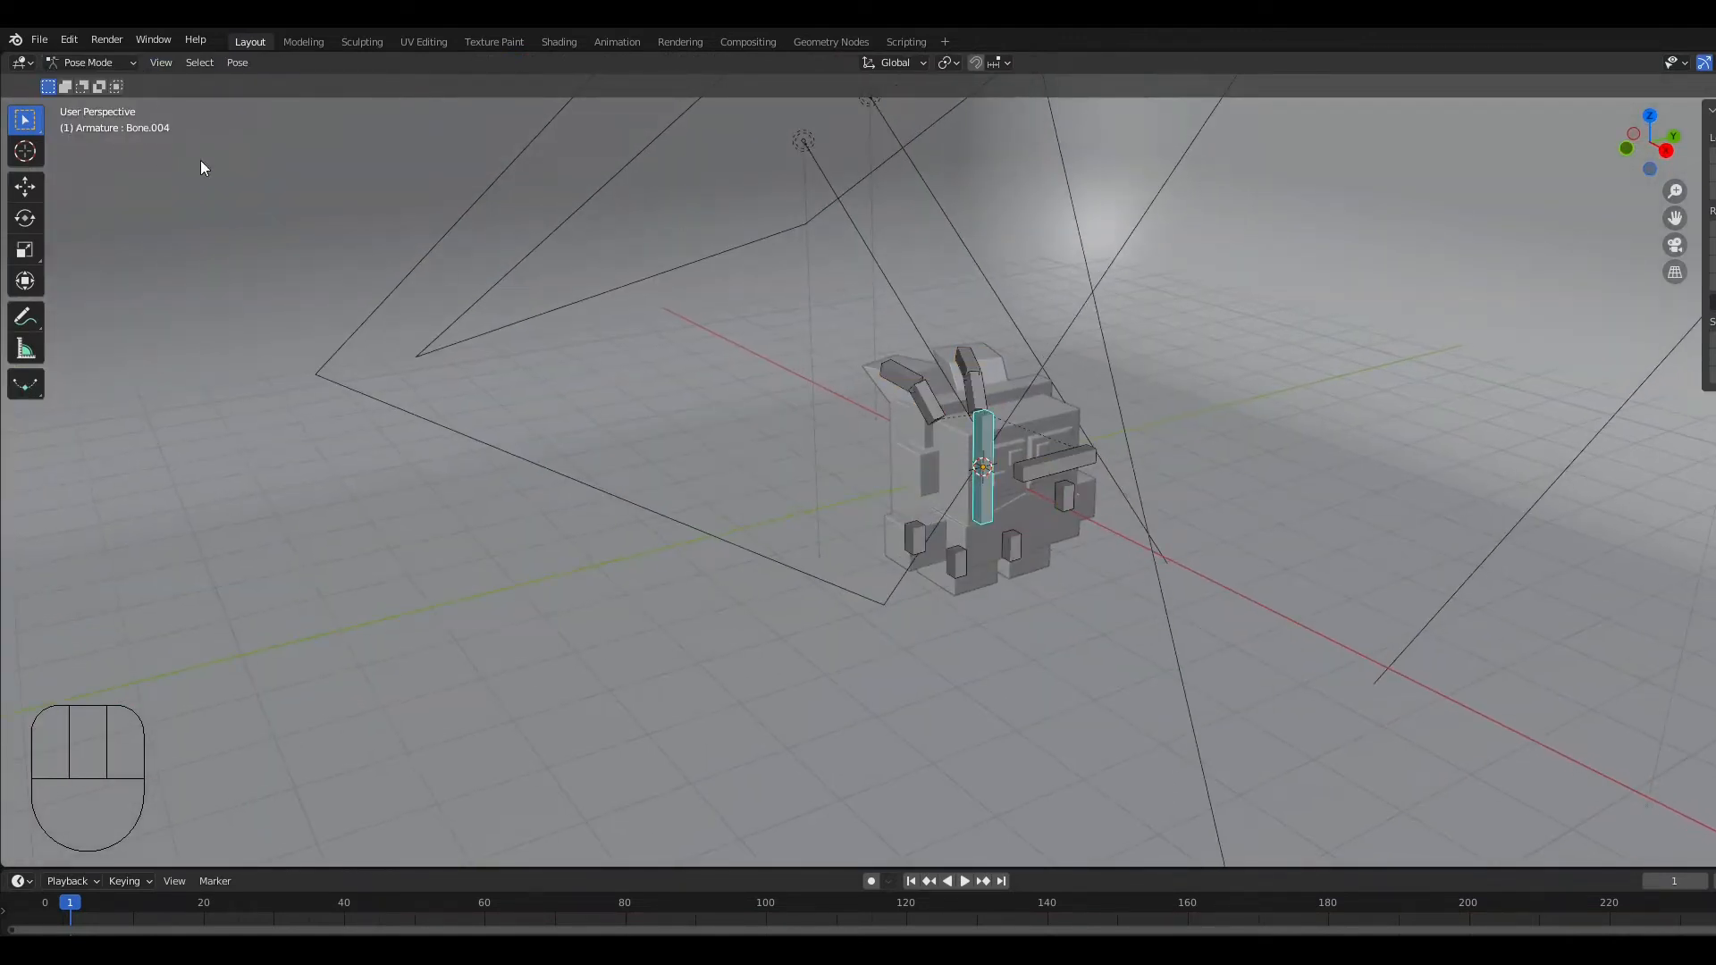
Step: In front orthographic view, raise the central body bone straight up along the Z axis
click(1628, 152)
scroll(1338, 379, up, 5)
scroll(1054, 675, down, 3)
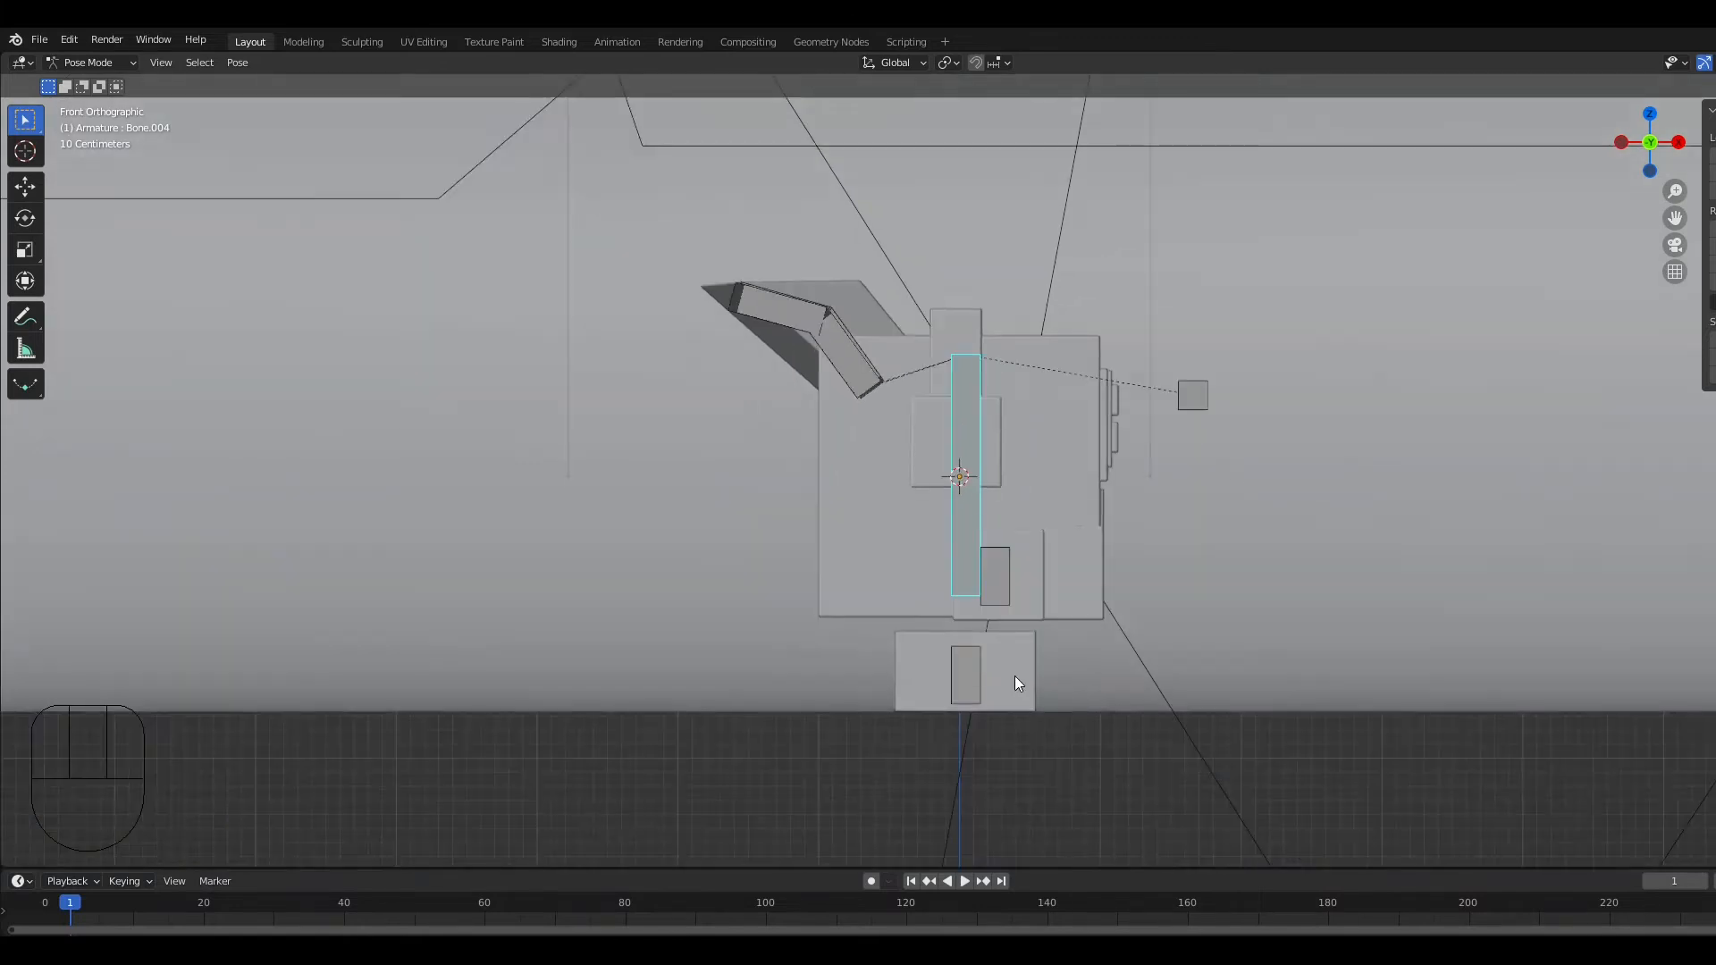
click(974, 674)
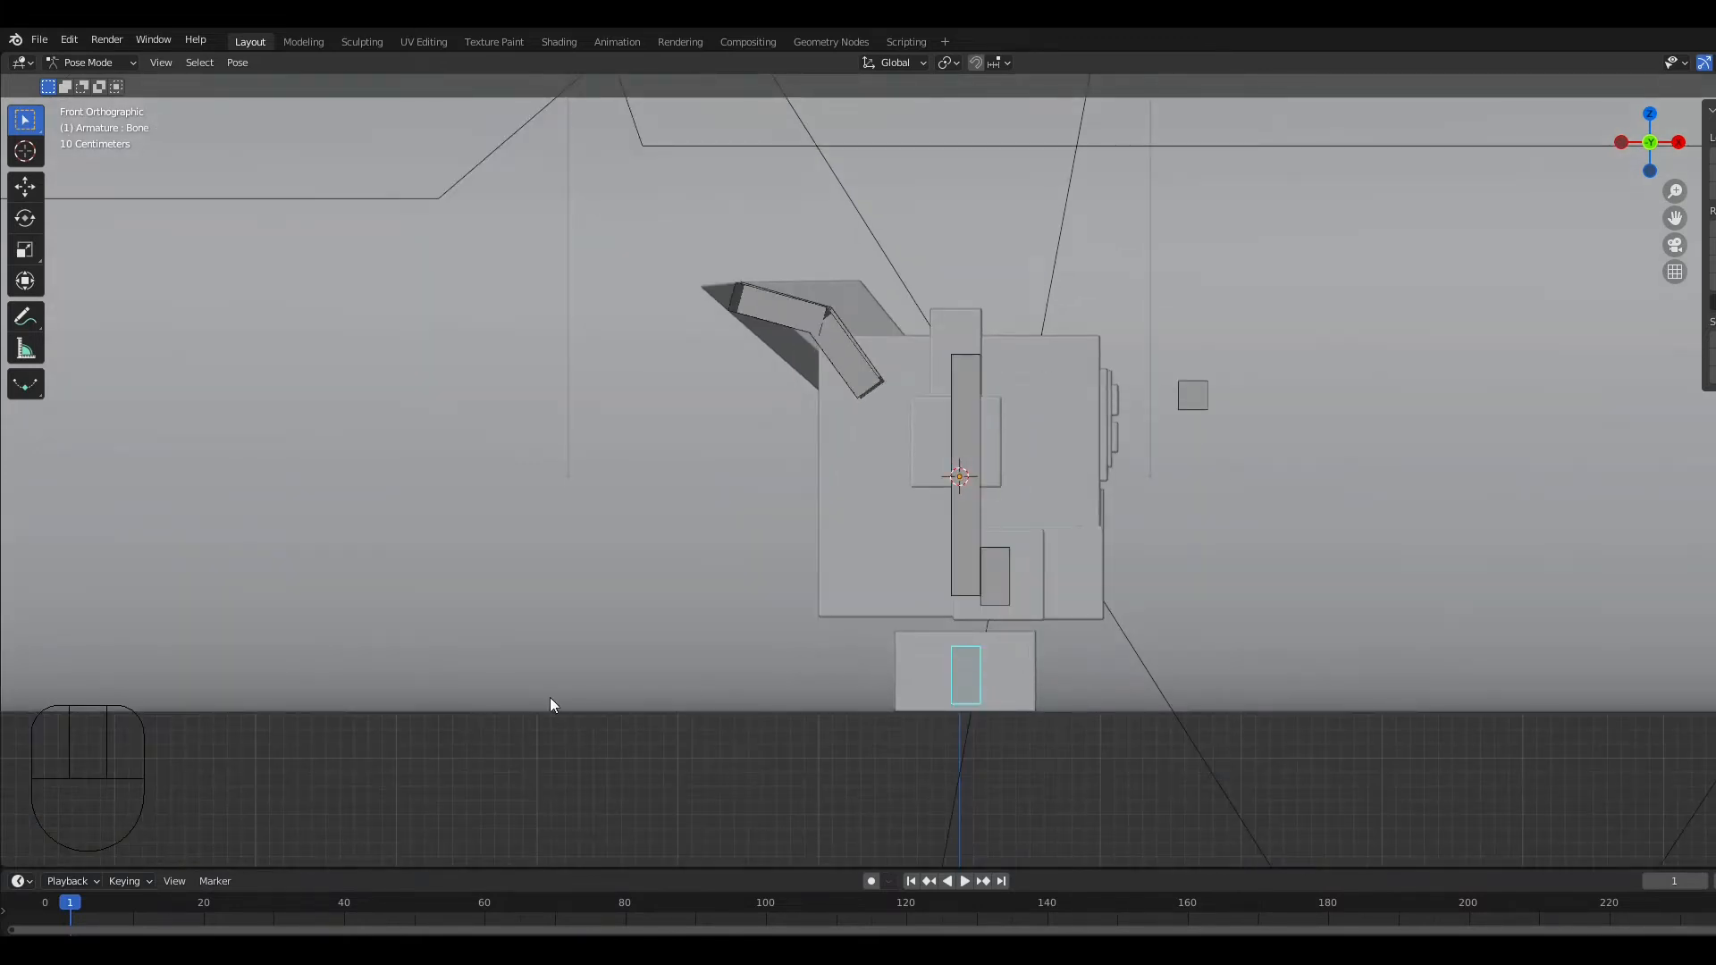
click(964, 506)
key(g)
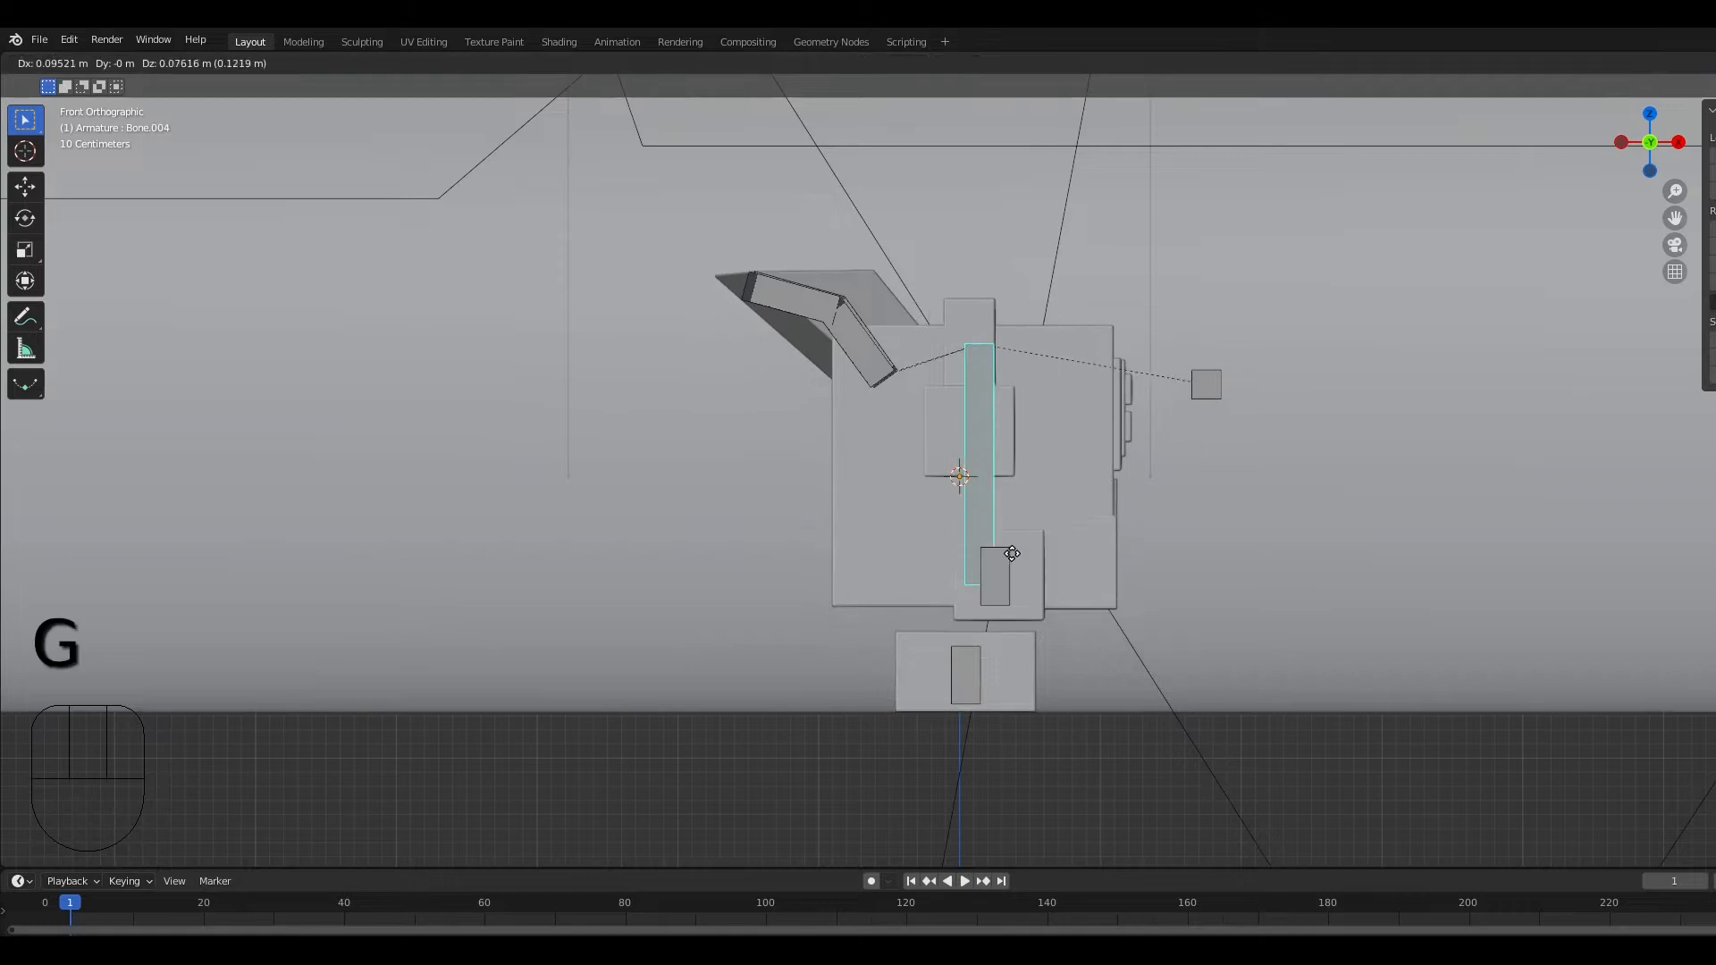
key(z)
click(1004, 548)
Step: Move one hand bone up and forward to the front edge of the body and tilt it slightly
click(1000, 566)
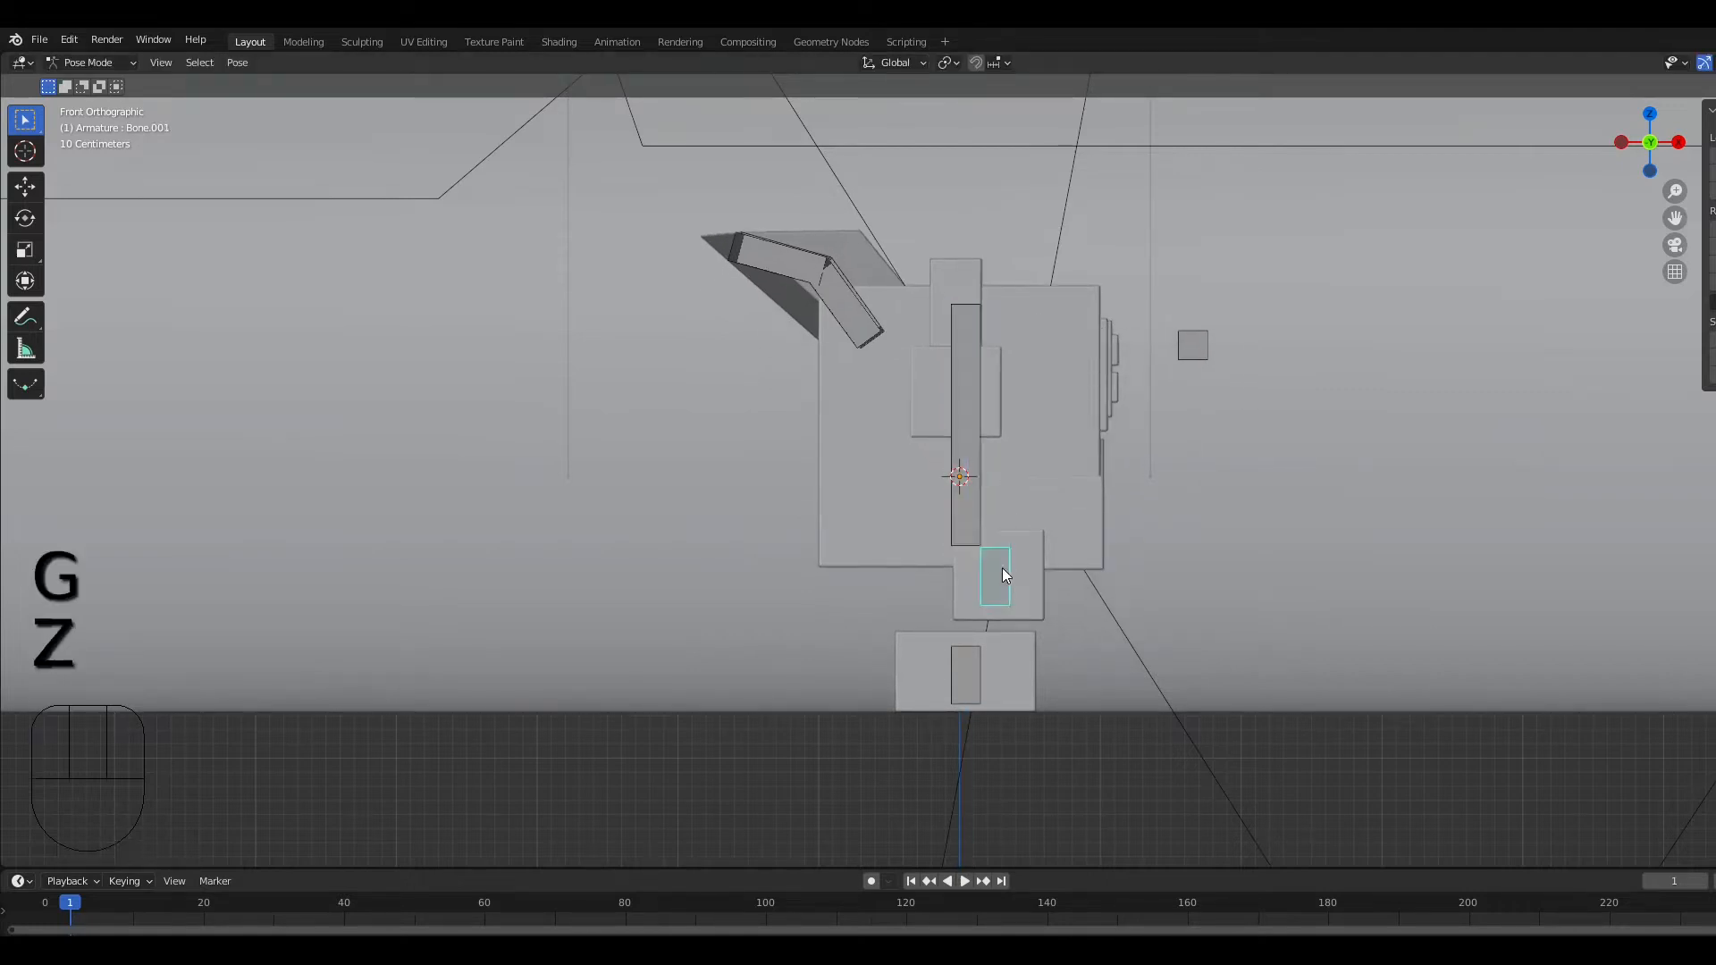
key(g)
click(1131, 447)
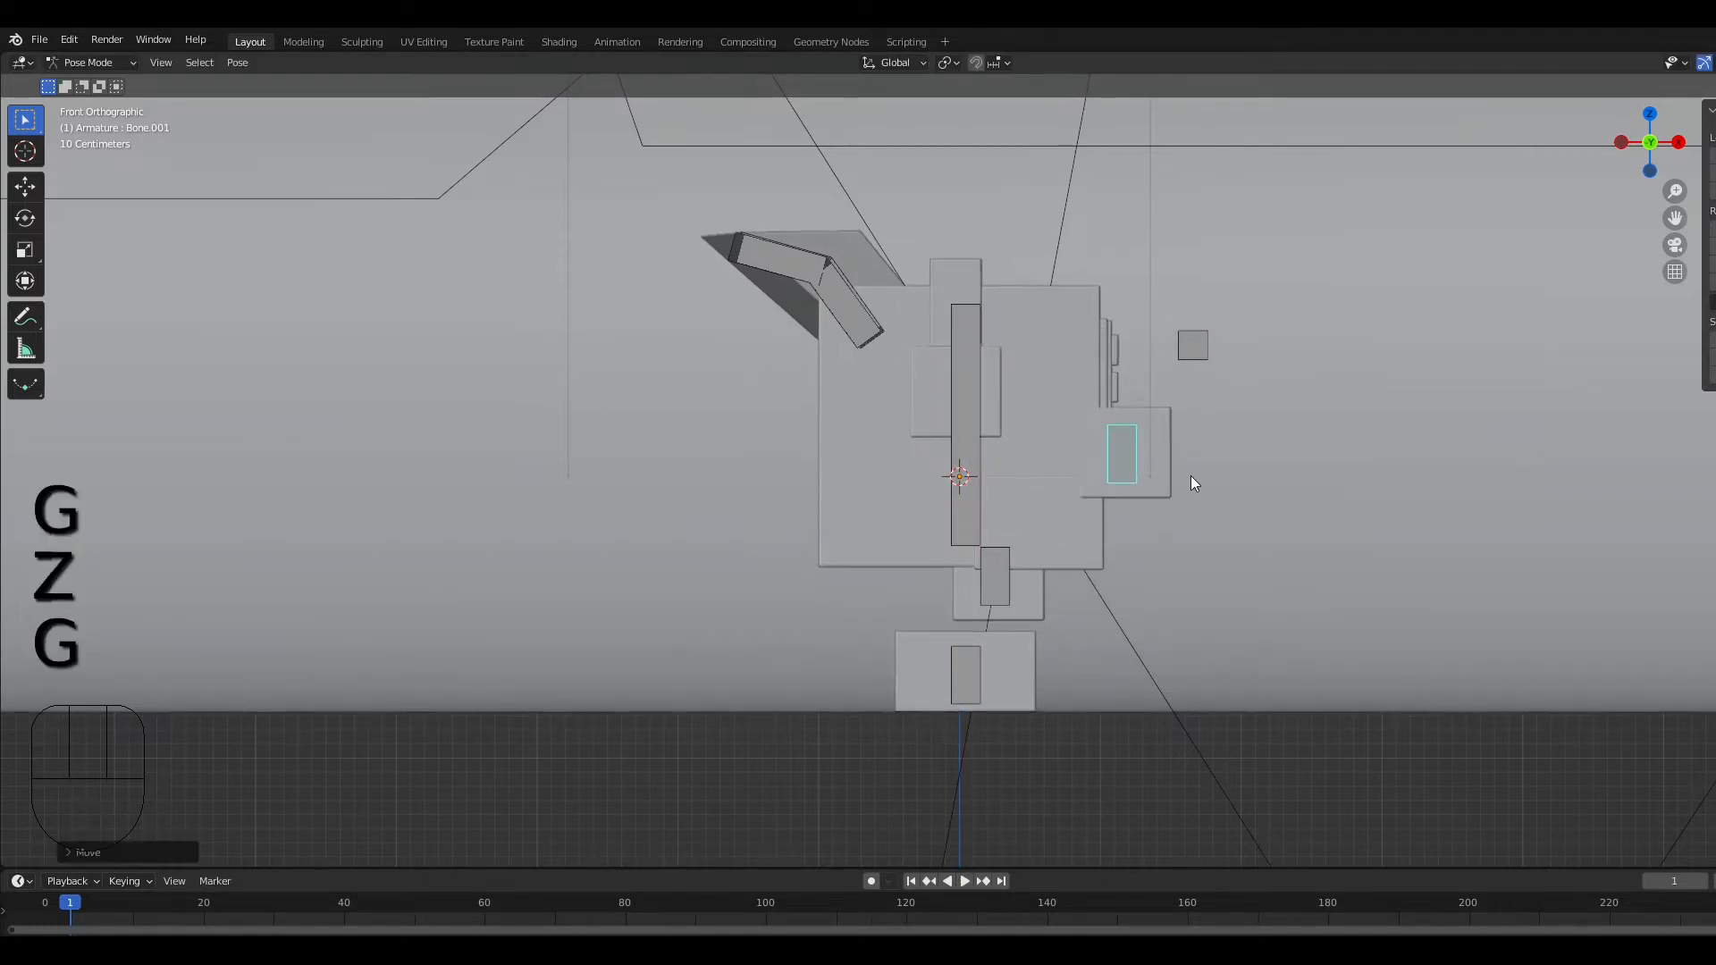
key(r)
click(1213, 450)
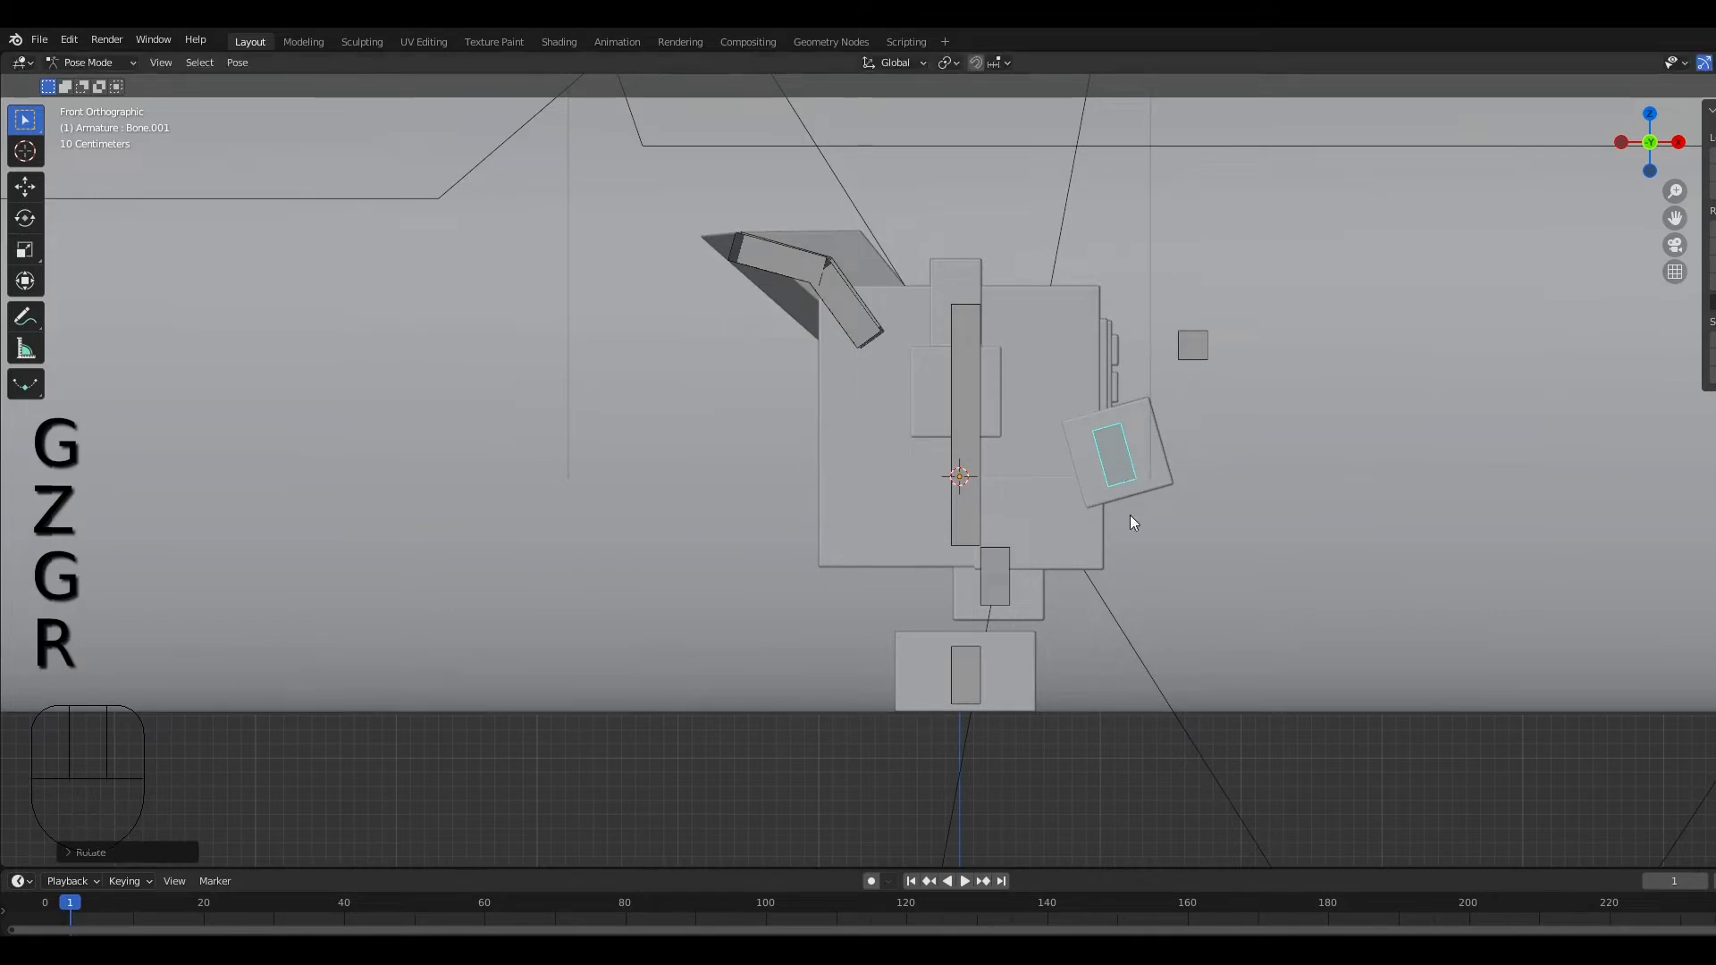
Step: Move the other hand bone about 1.5 m backward and 0.9 m up behind the body, and tilt it slightly
click(990, 574)
key(g)
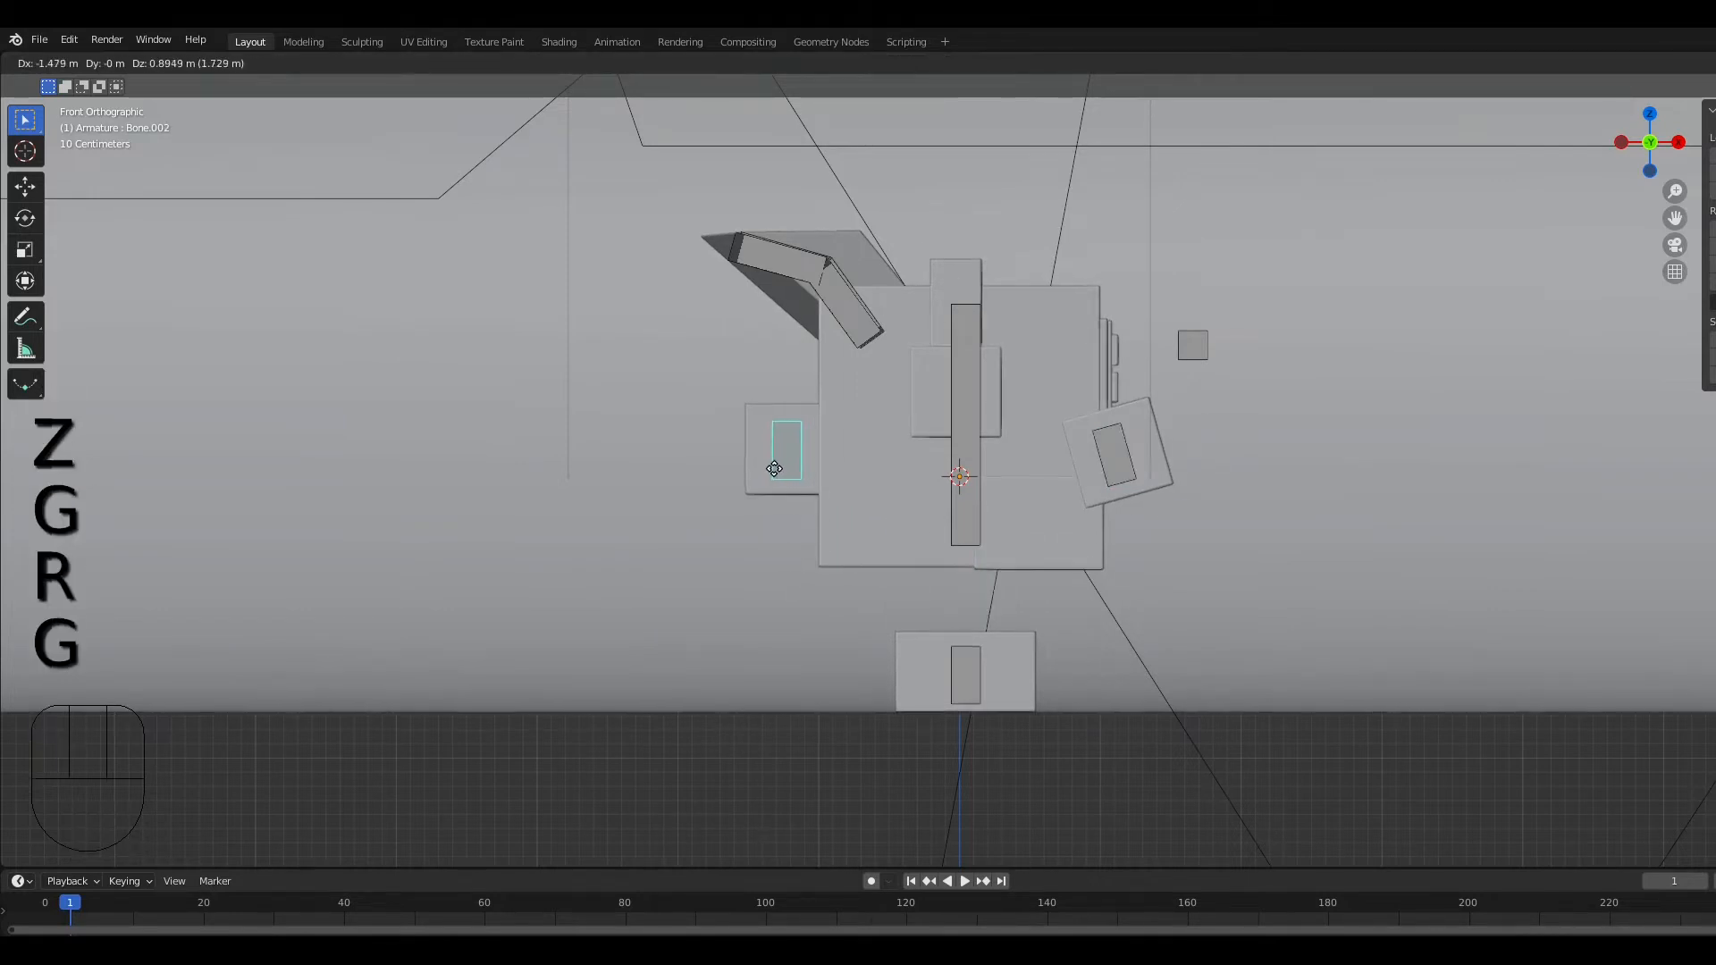
click(763, 478)
key(r)
click(1077, 551)
Step: Move one foot bone backward and up behind the body and tilt it slightly
click(969, 667)
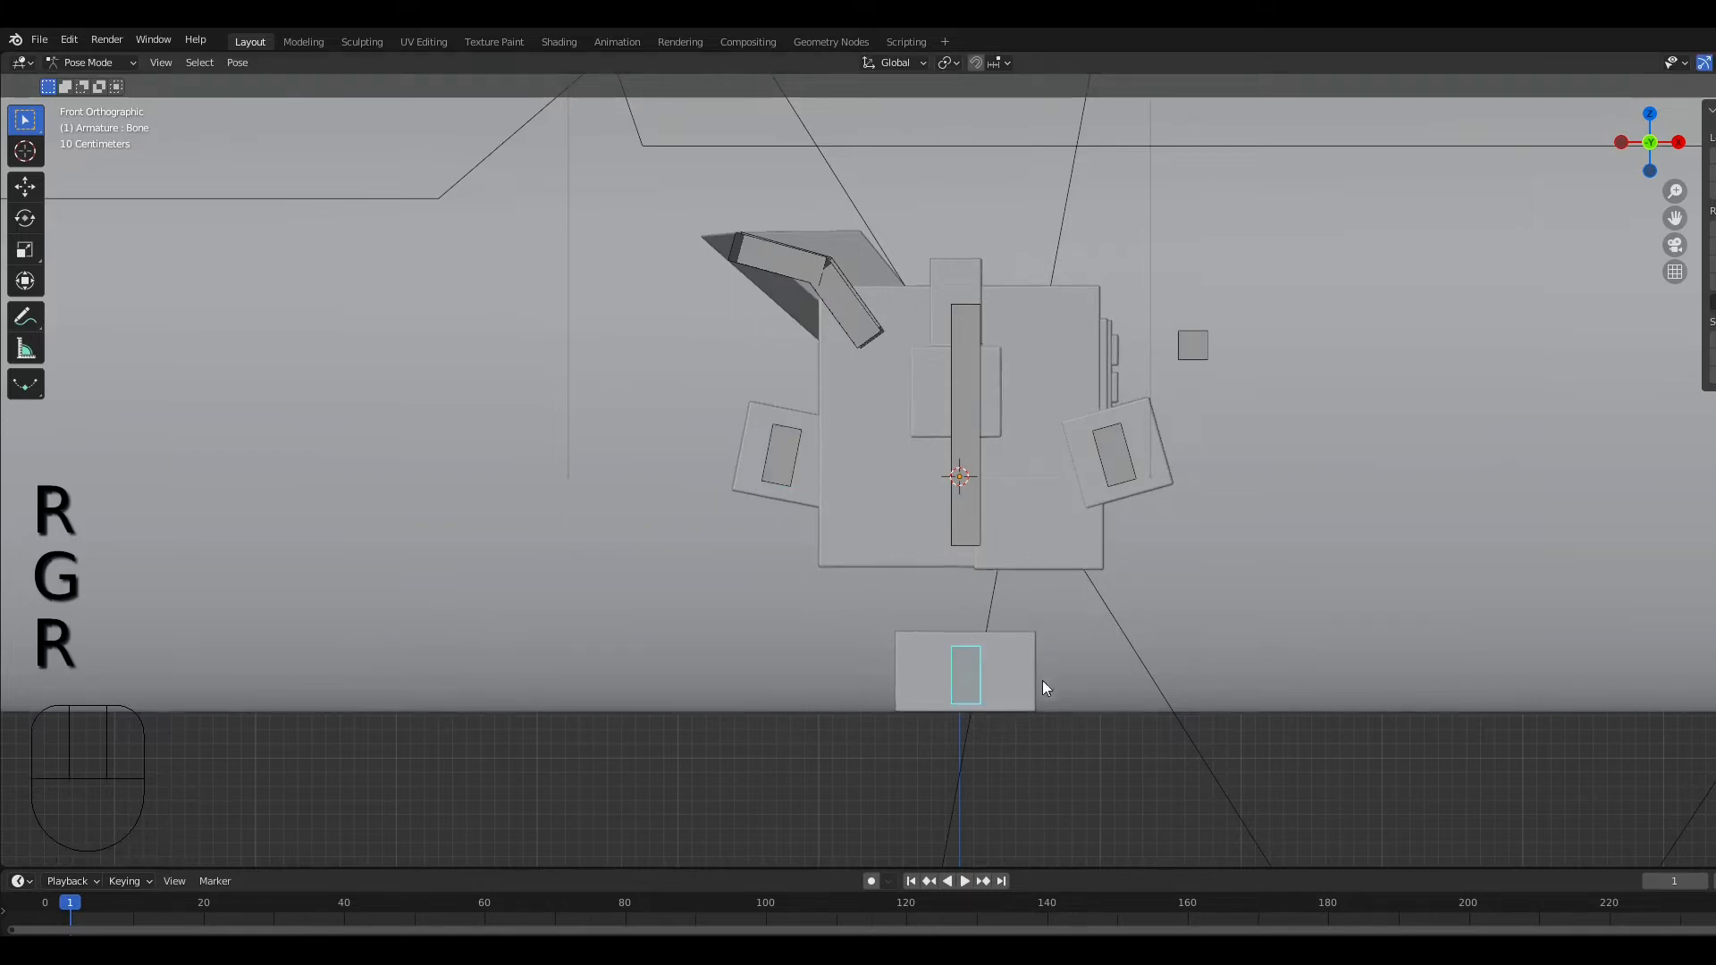
key(g)
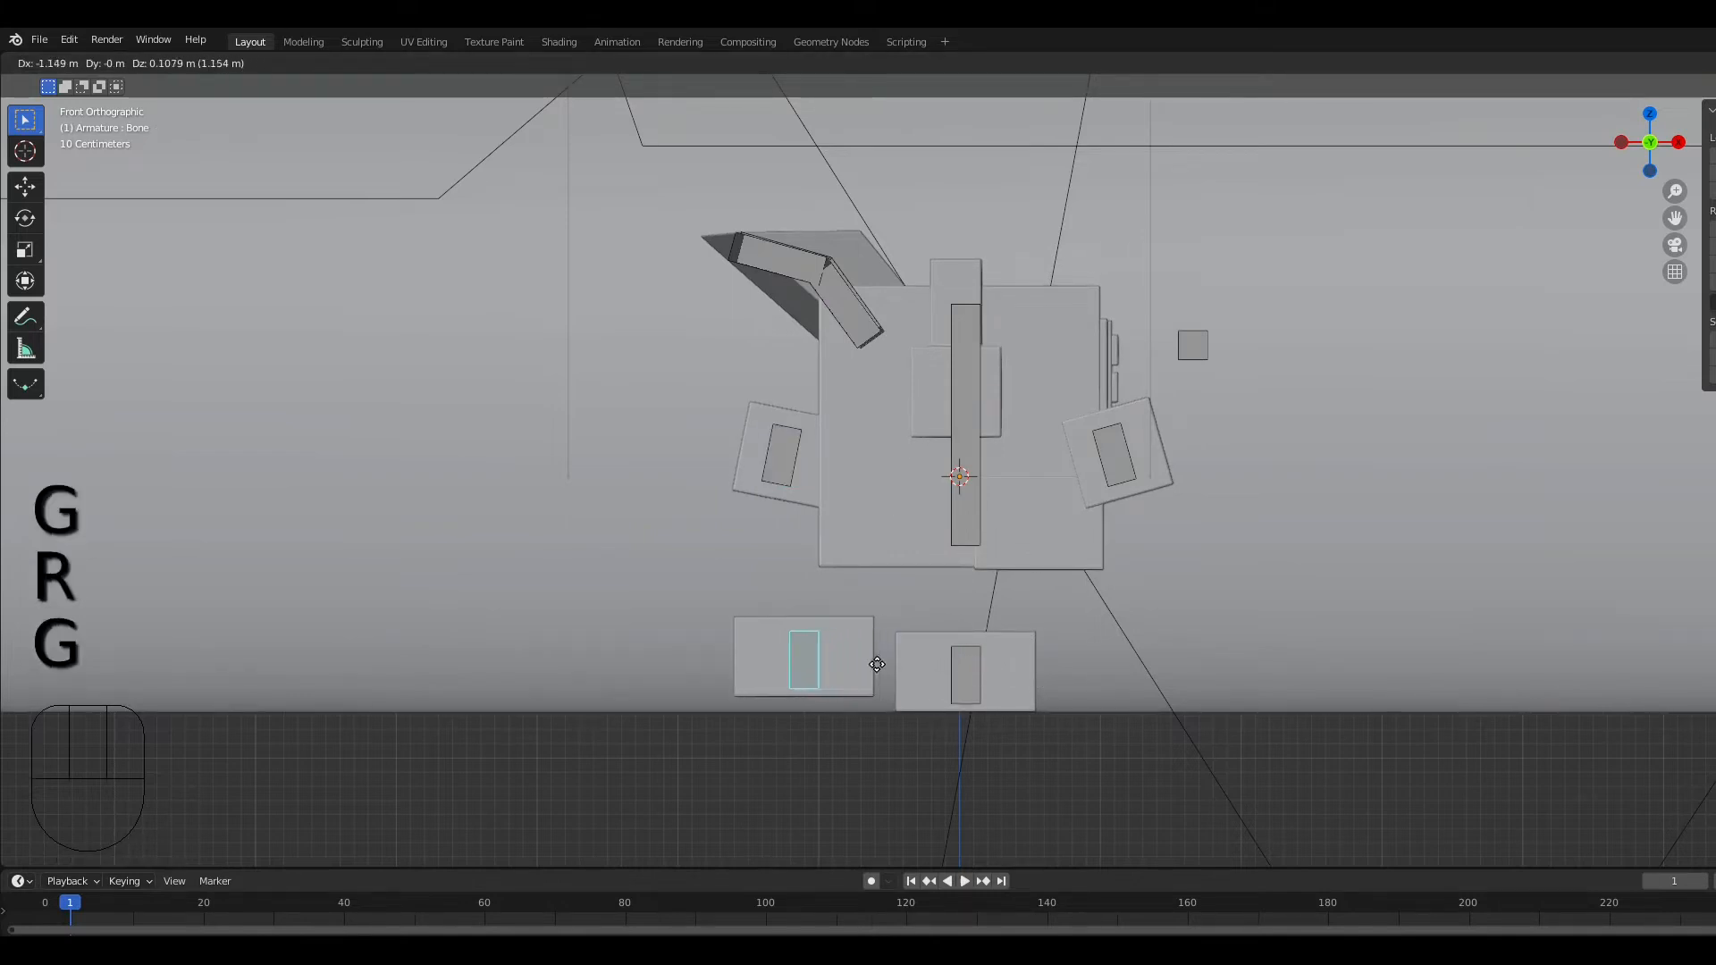
click(783, 627)
key(r)
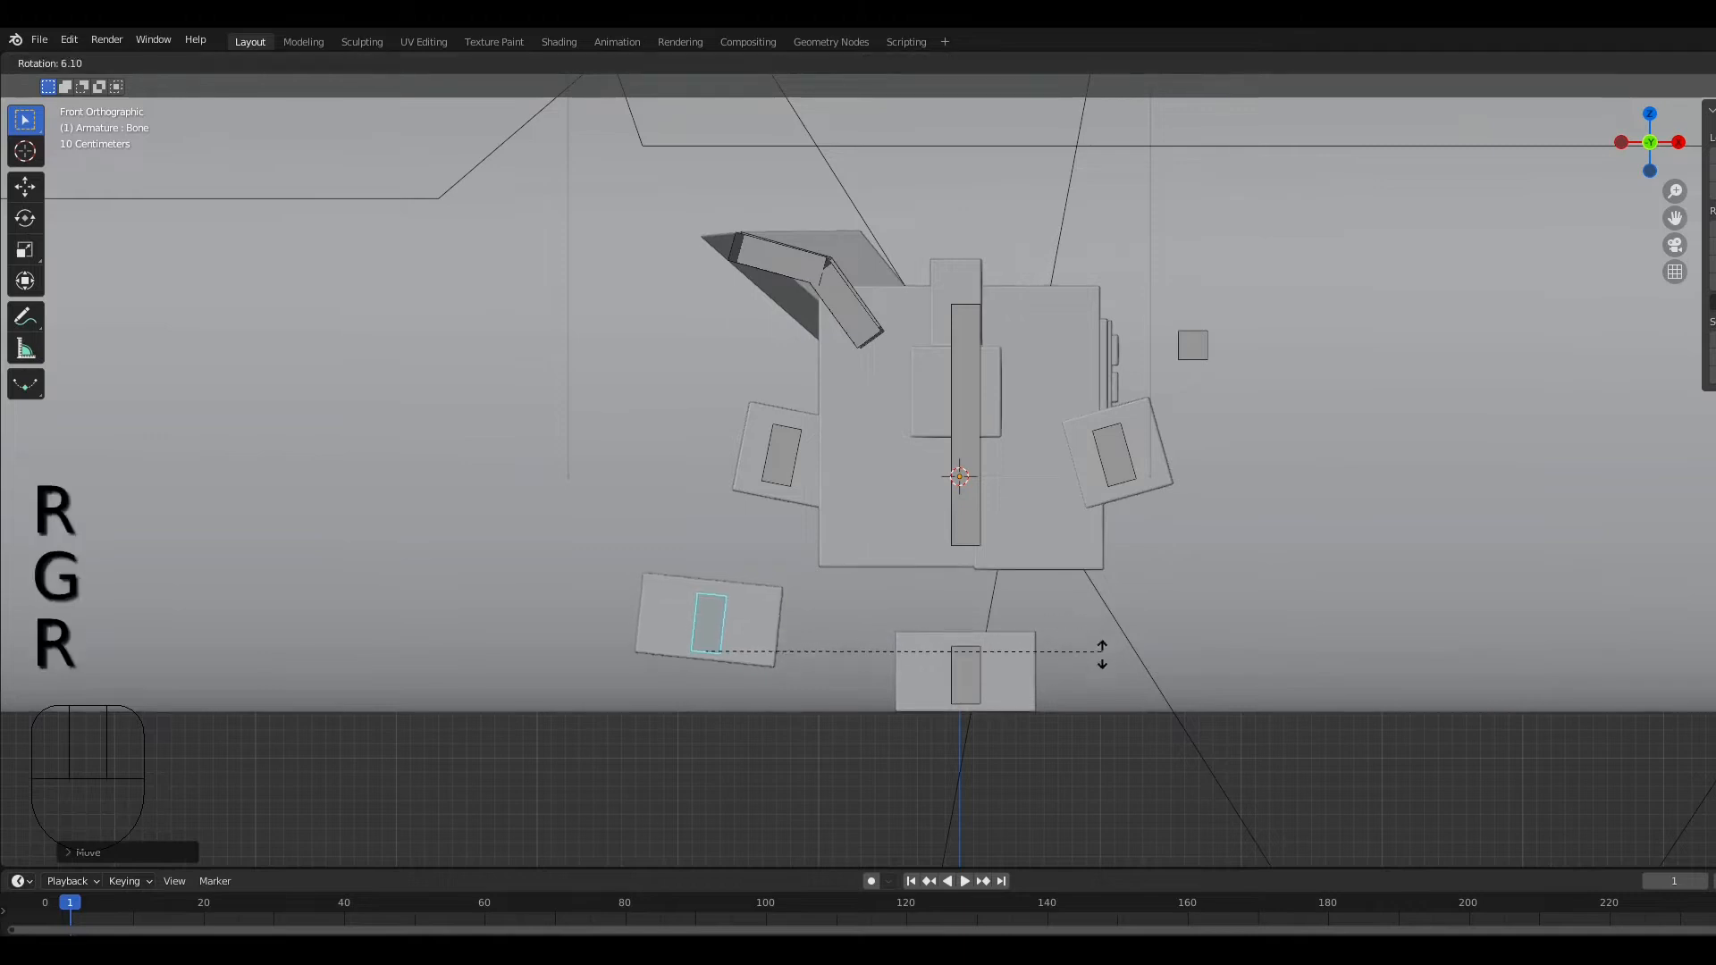
click(1081, 677)
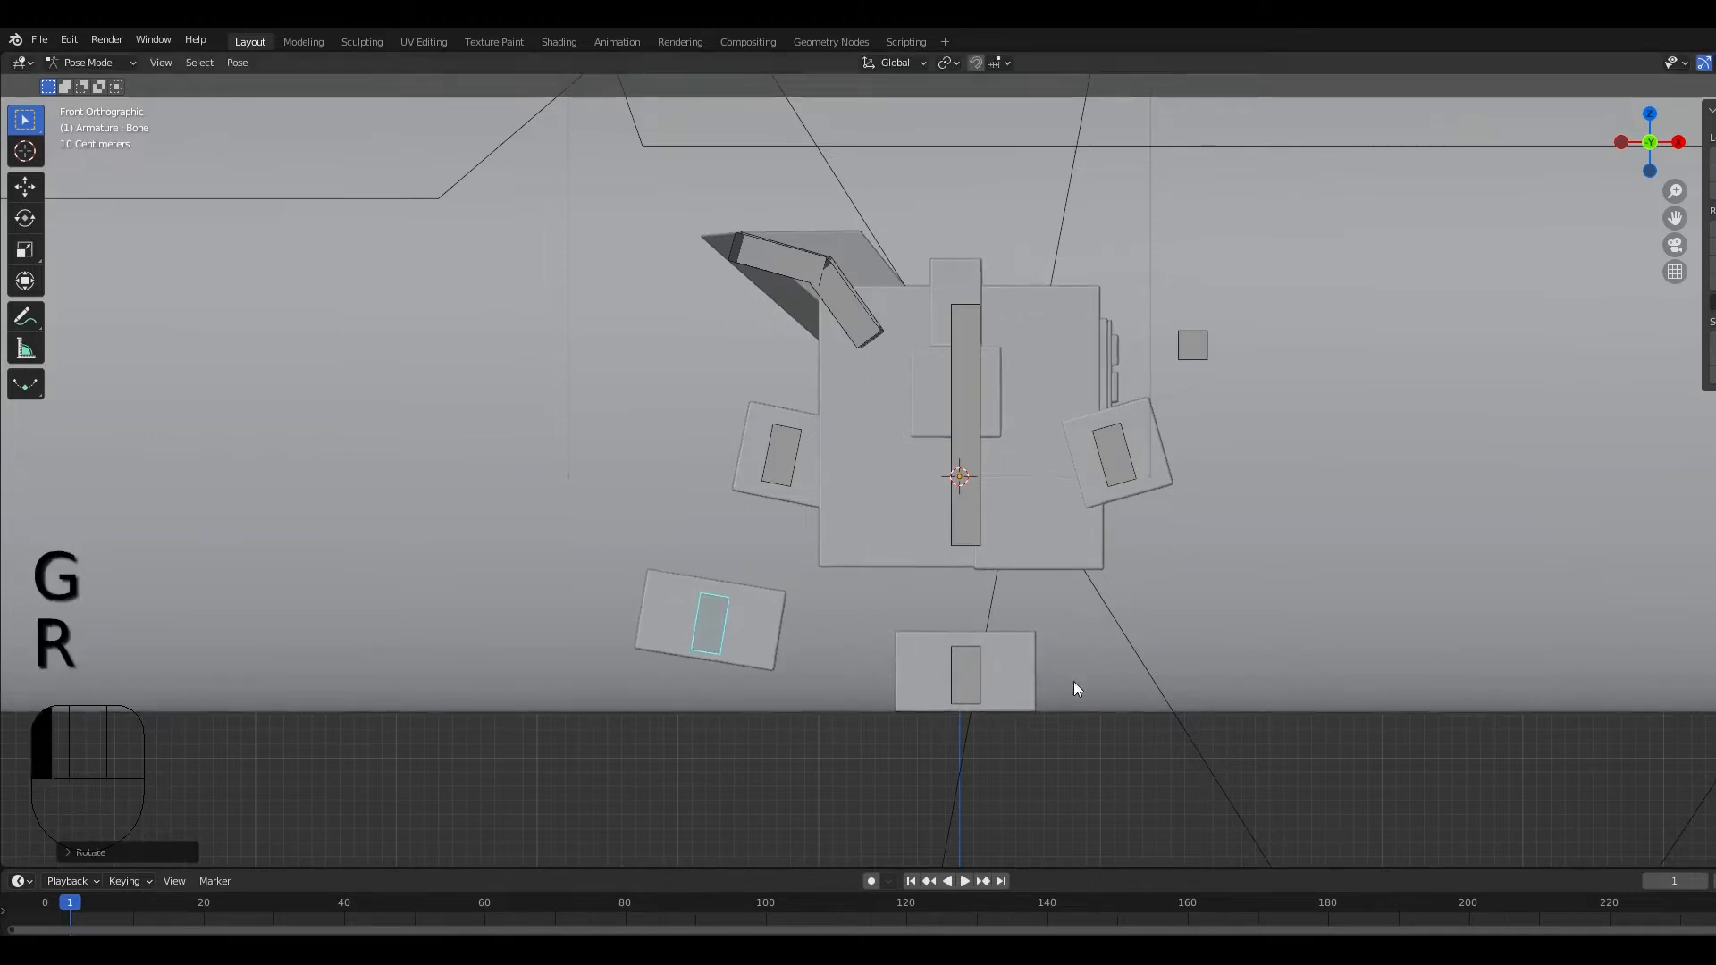
Step: Nudge the rear foot bone slightly forward and up, closer to the body
click(962, 675)
click(722, 620)
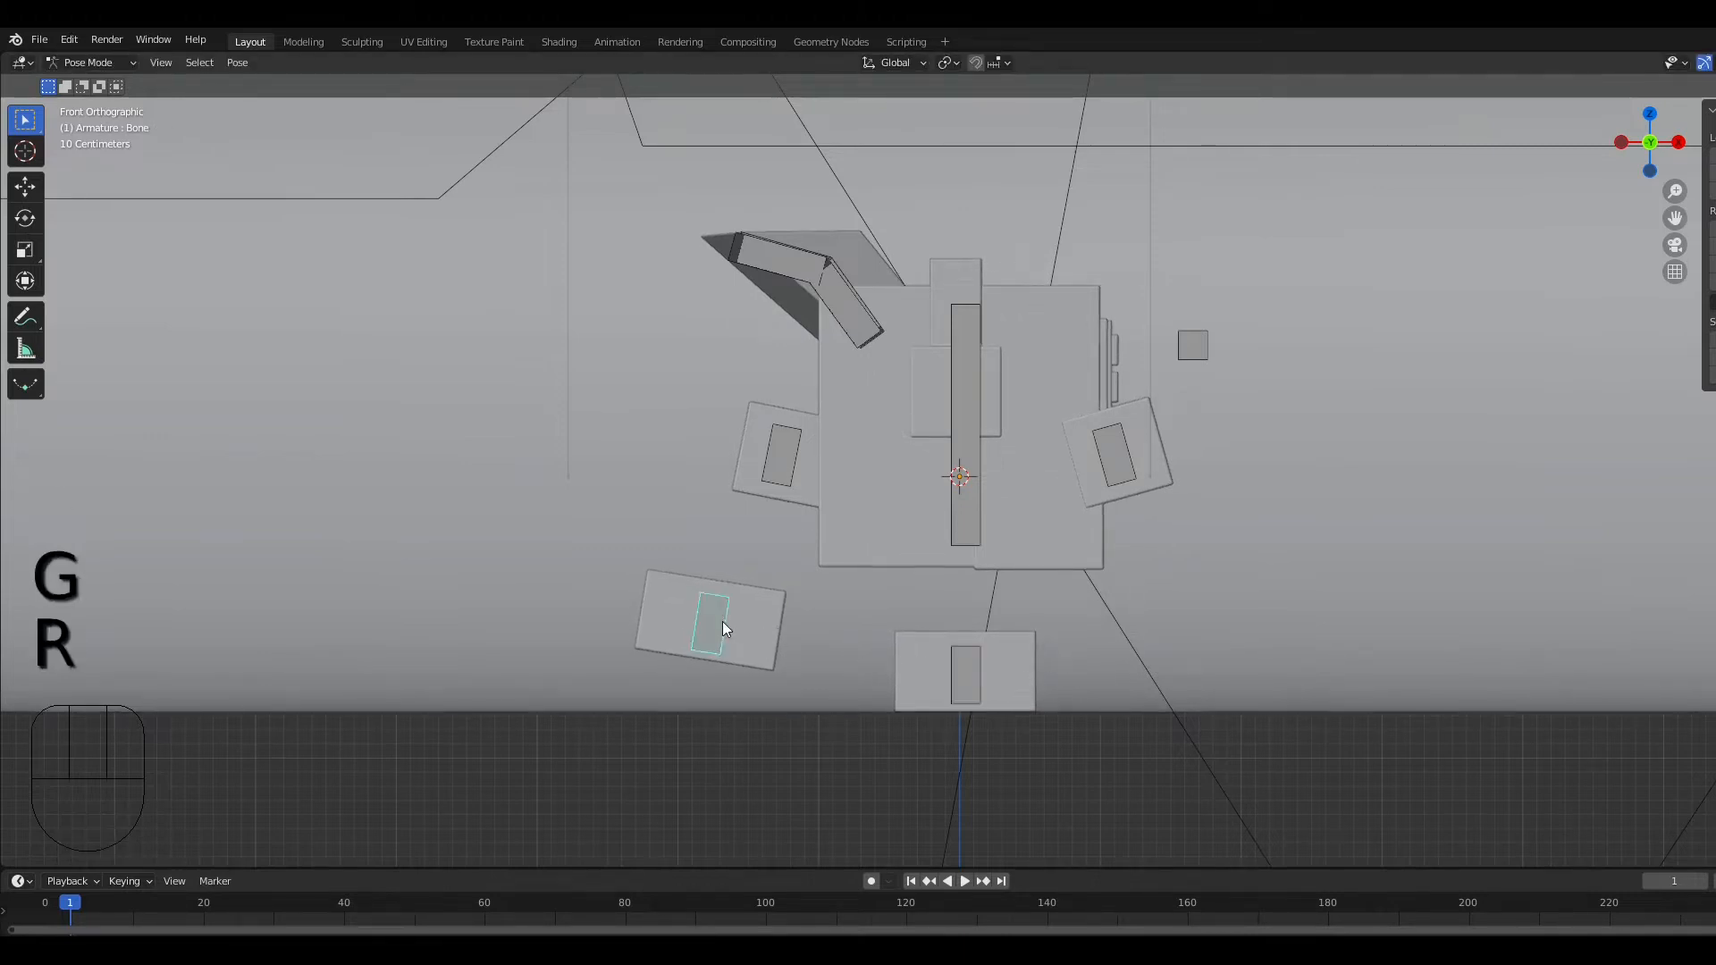
key(g)
click(764, 612)
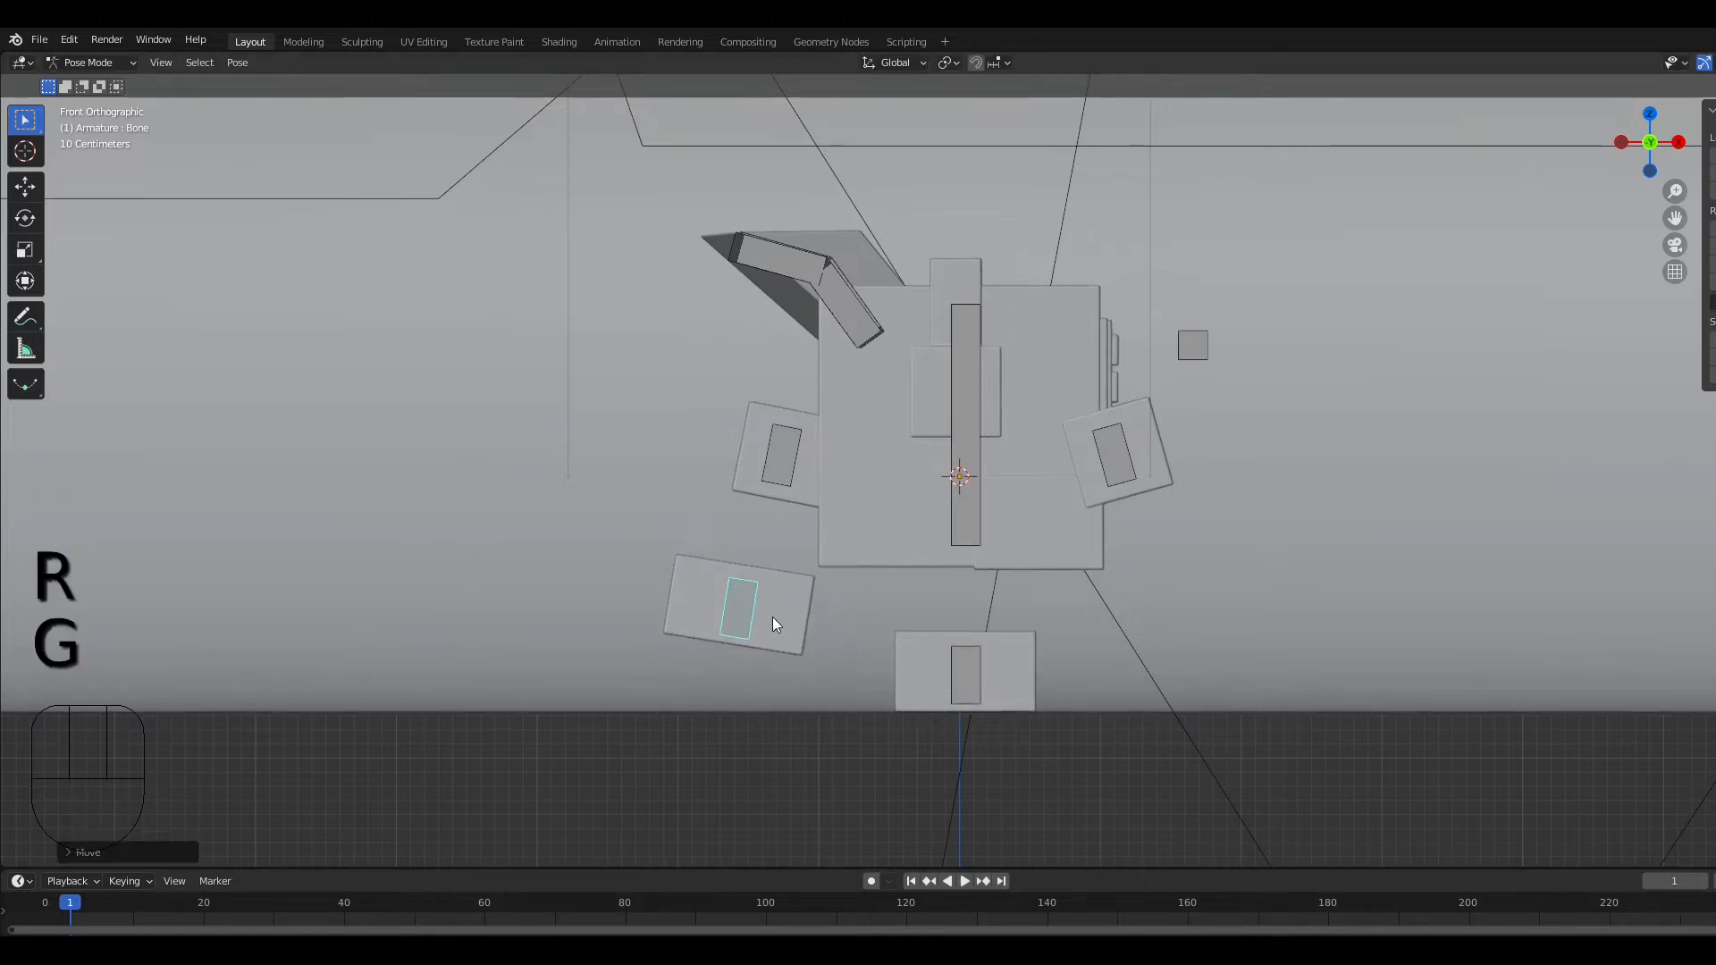
Step: Move the other foot bone about 1.3 m forward and slightly up, and tilt it opposite to the rear foot
click(963, 683)
key(g)
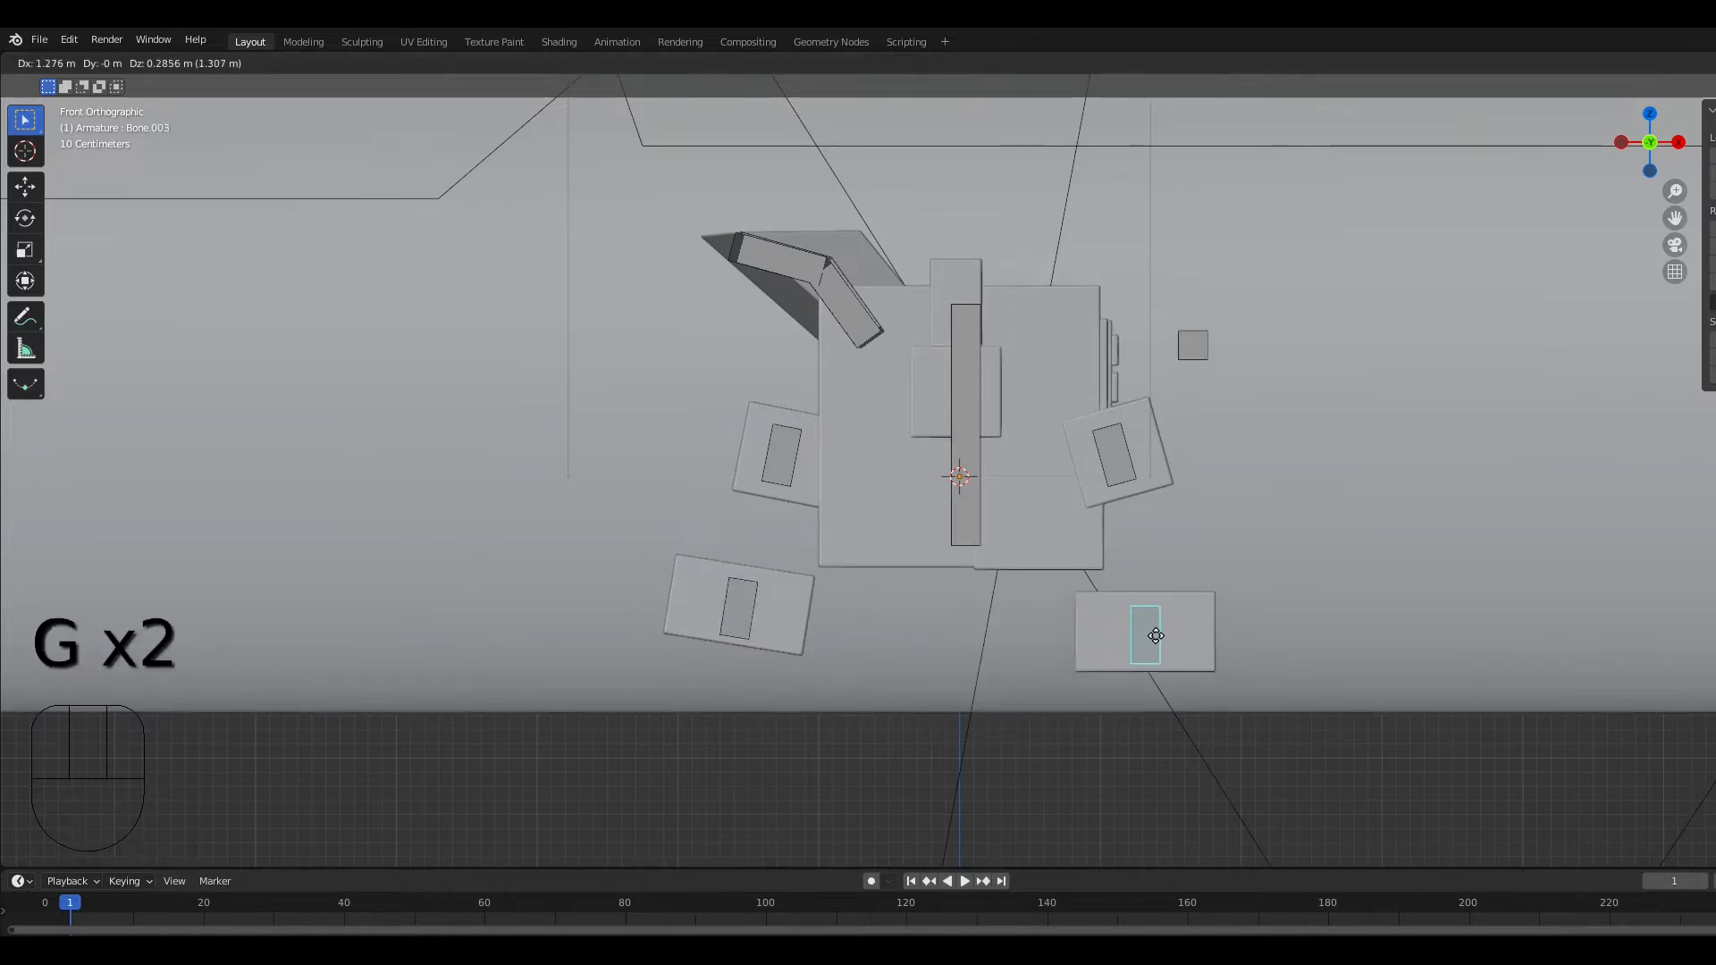
click(1165, 627)
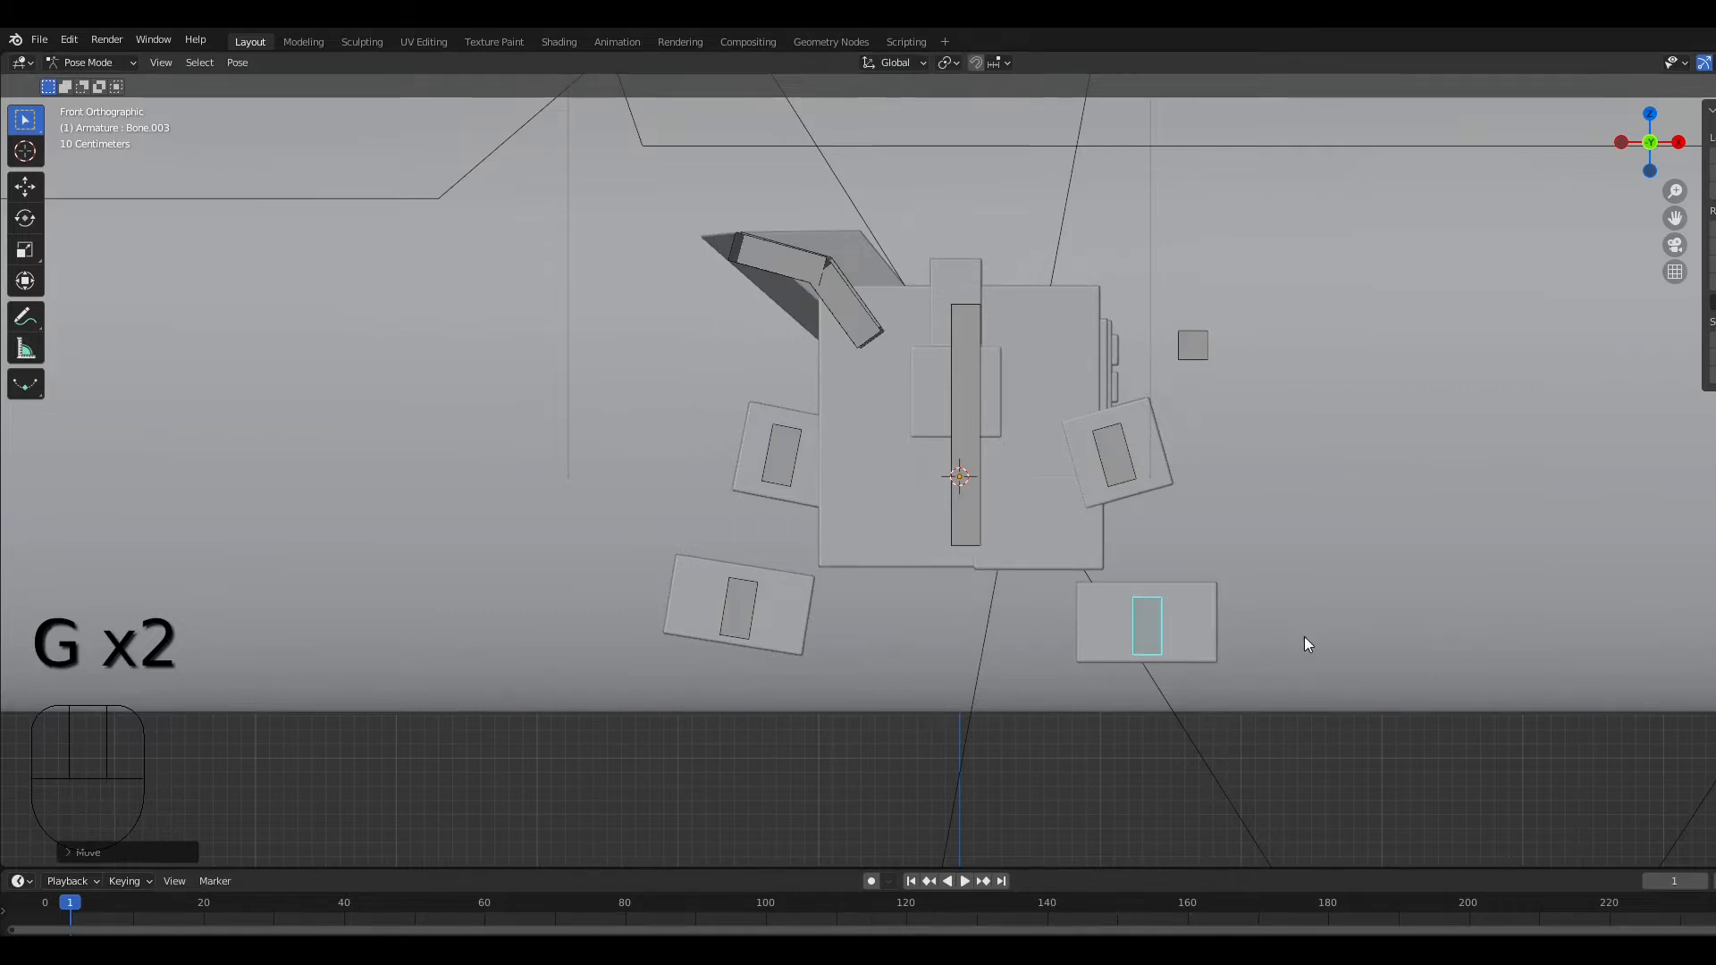
key(r)
click(1295, 593)
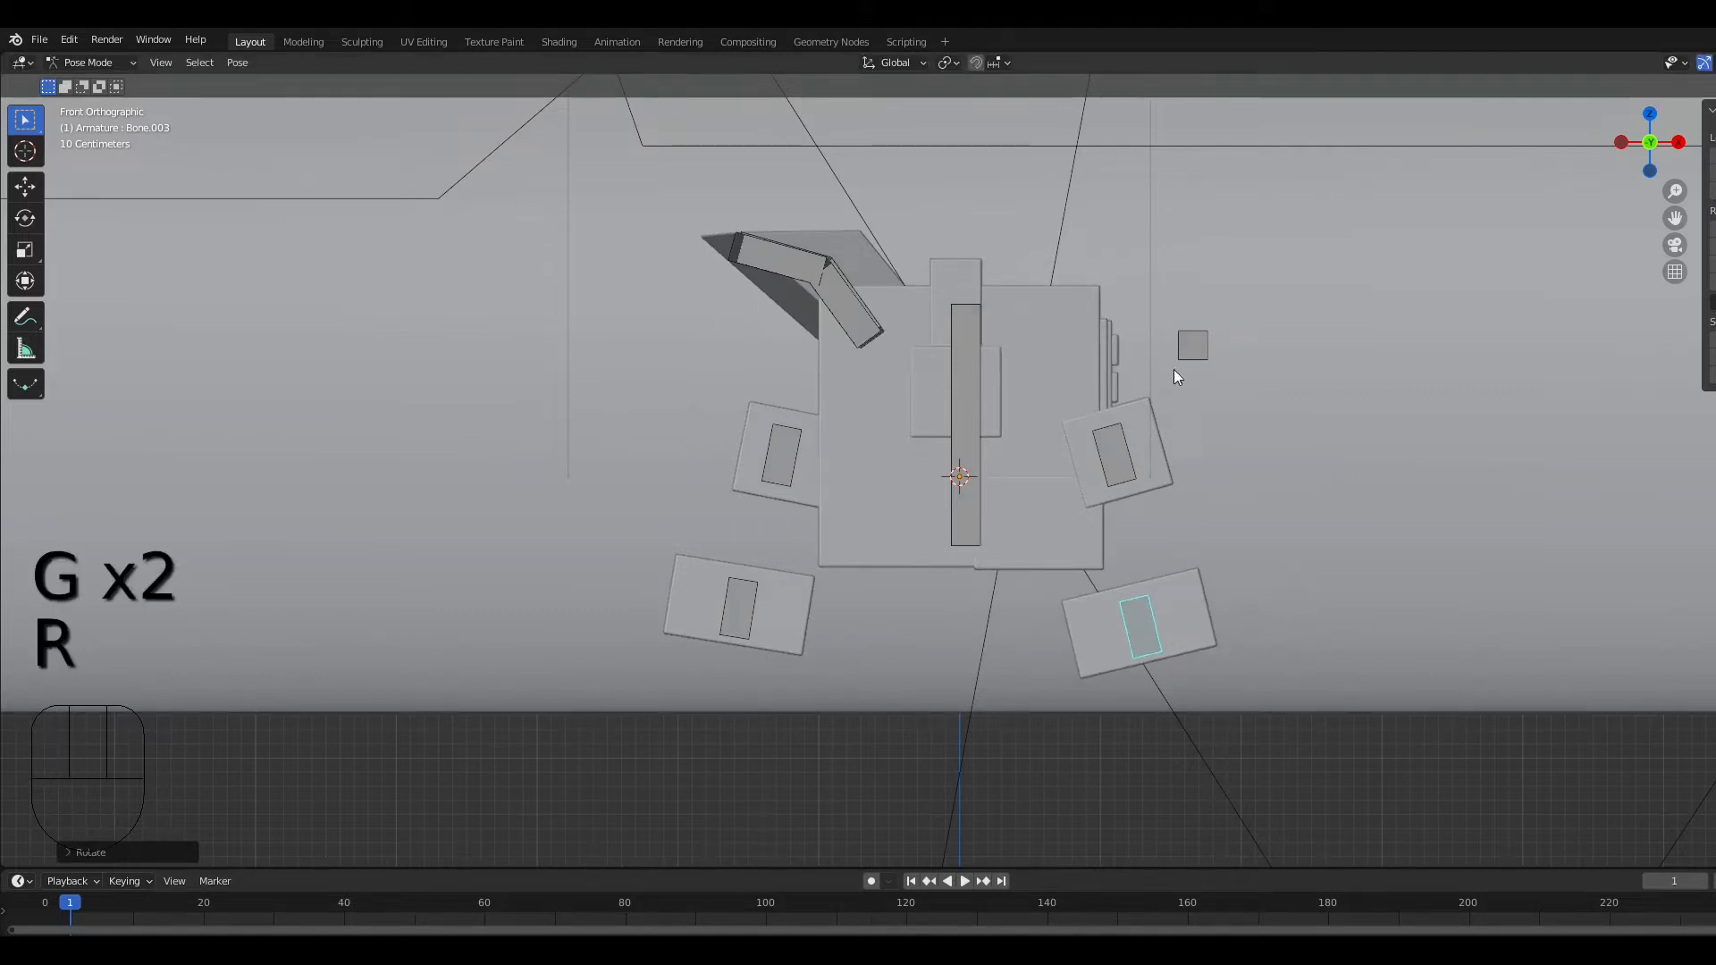
Step: Select all armature bones and insert a Location, Rotation & Scale keyframe for the stride pose at frame 1
middle_drag(1173, 368, 1226, 436)
click(1193, 340)
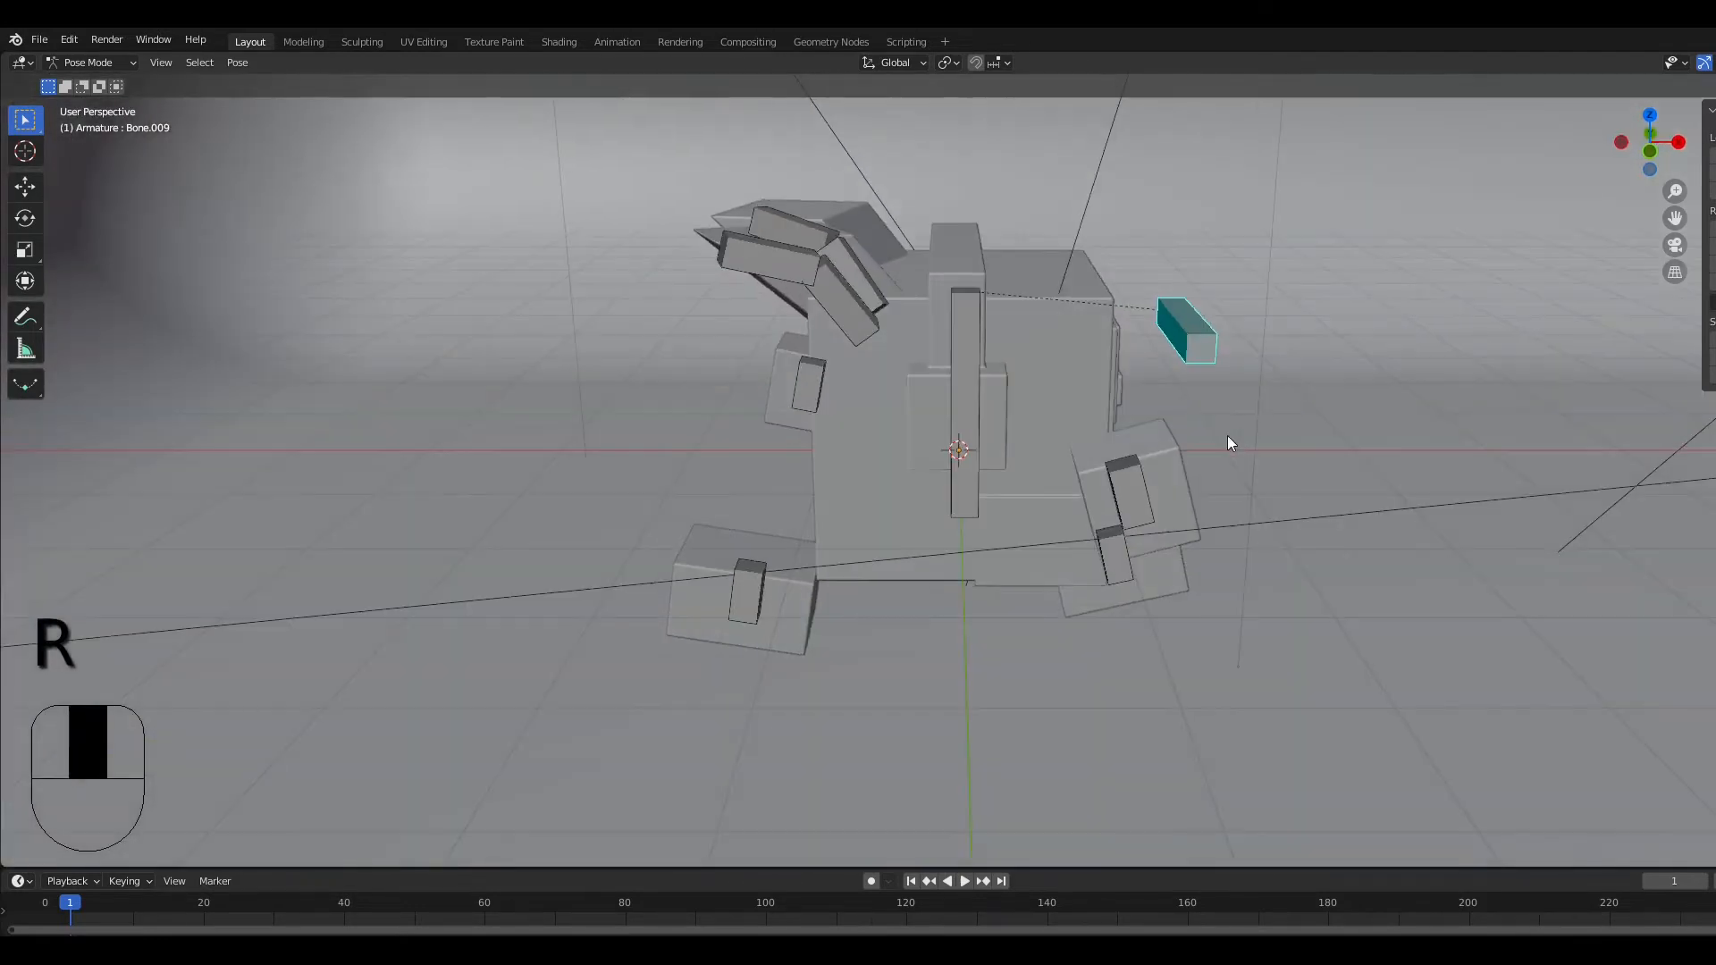
key(a)
key(i)
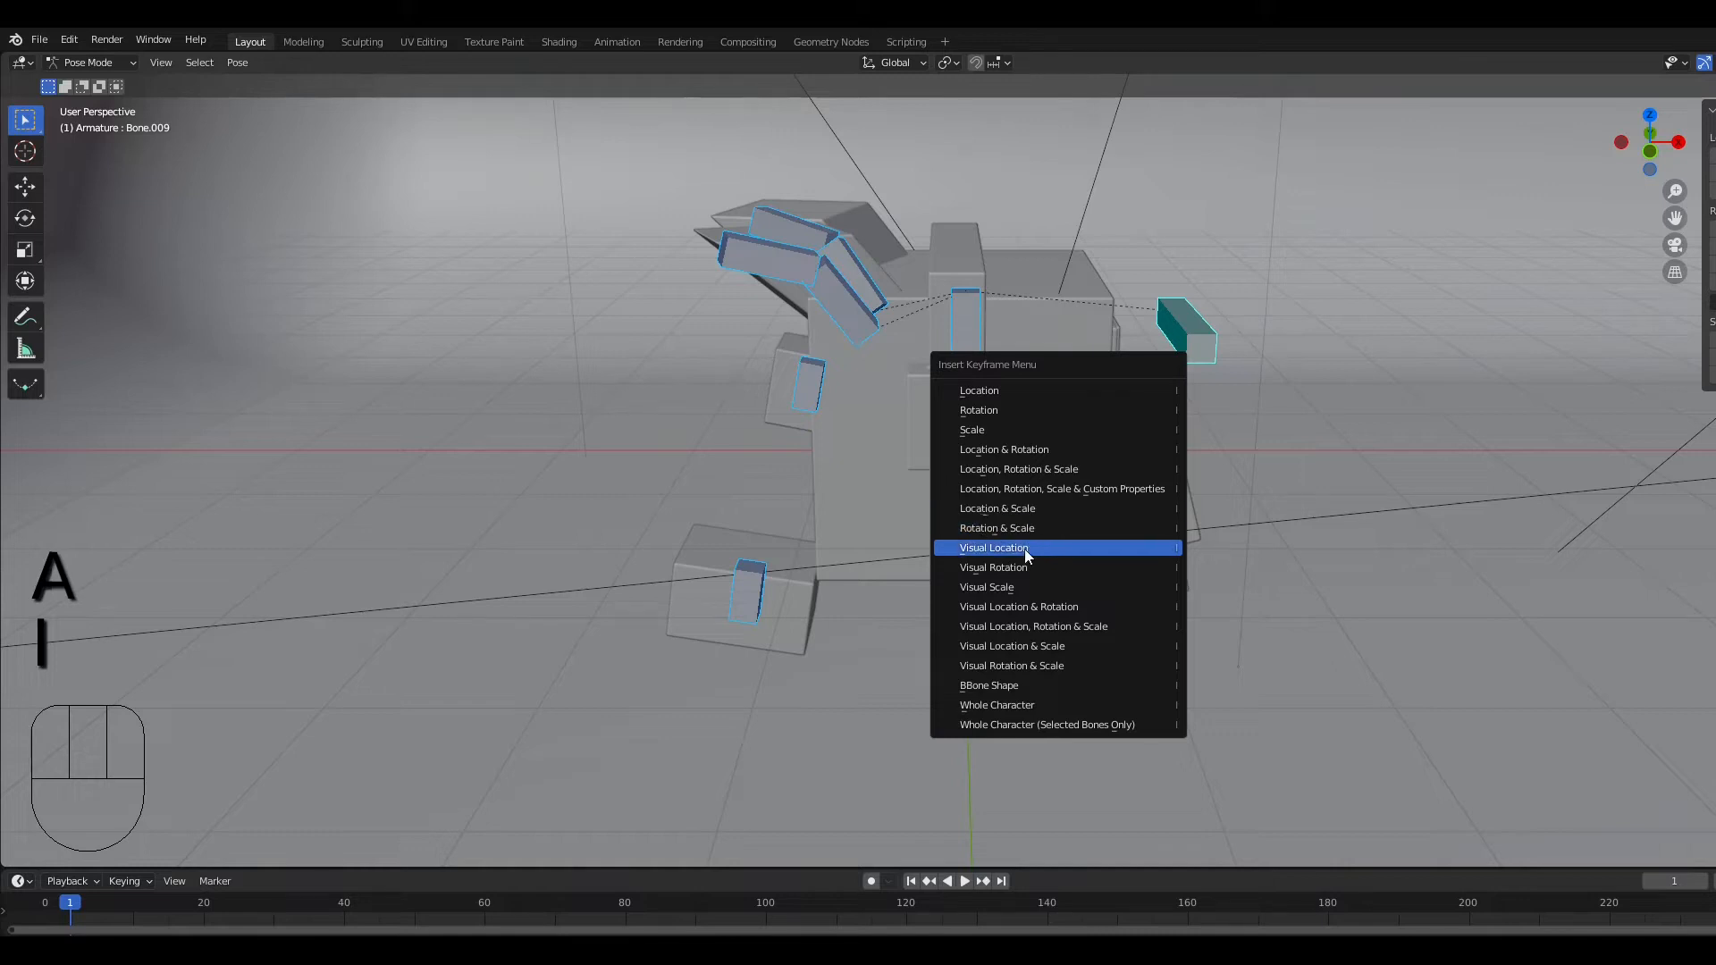
click(1053, 468)
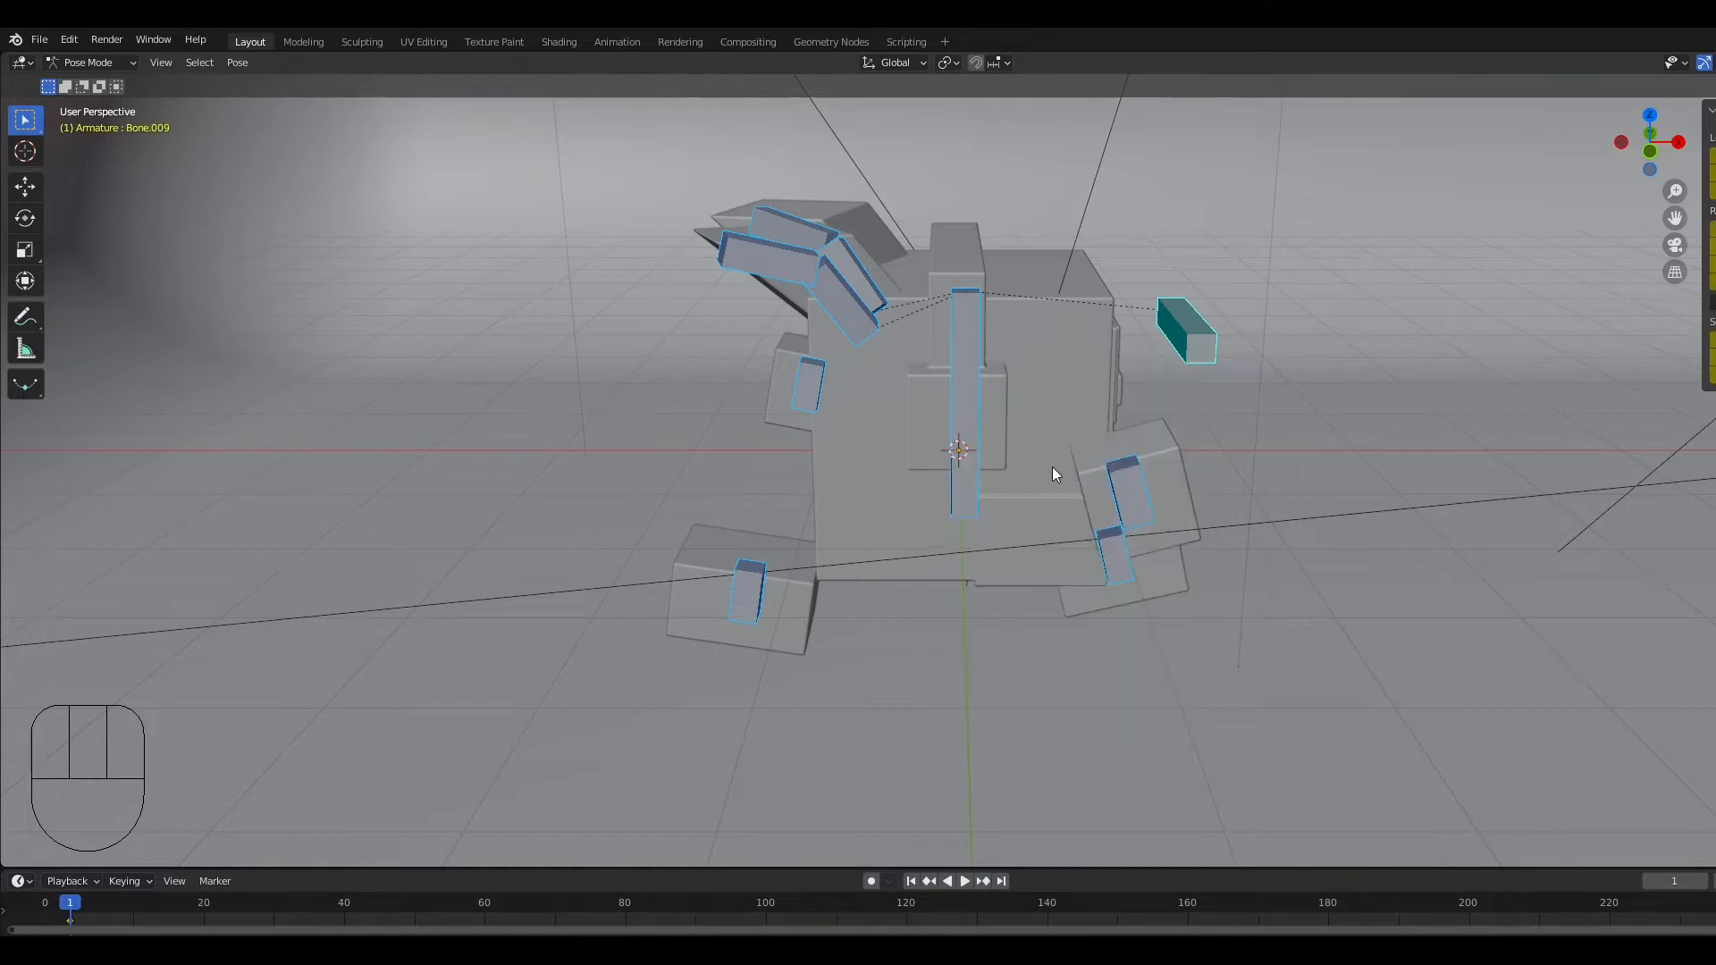
Step: At frame 5, move the front foot bone about 0.37 m backward and 0.22 m down in front view
middle_drag(1150, 379, 1144, 468)
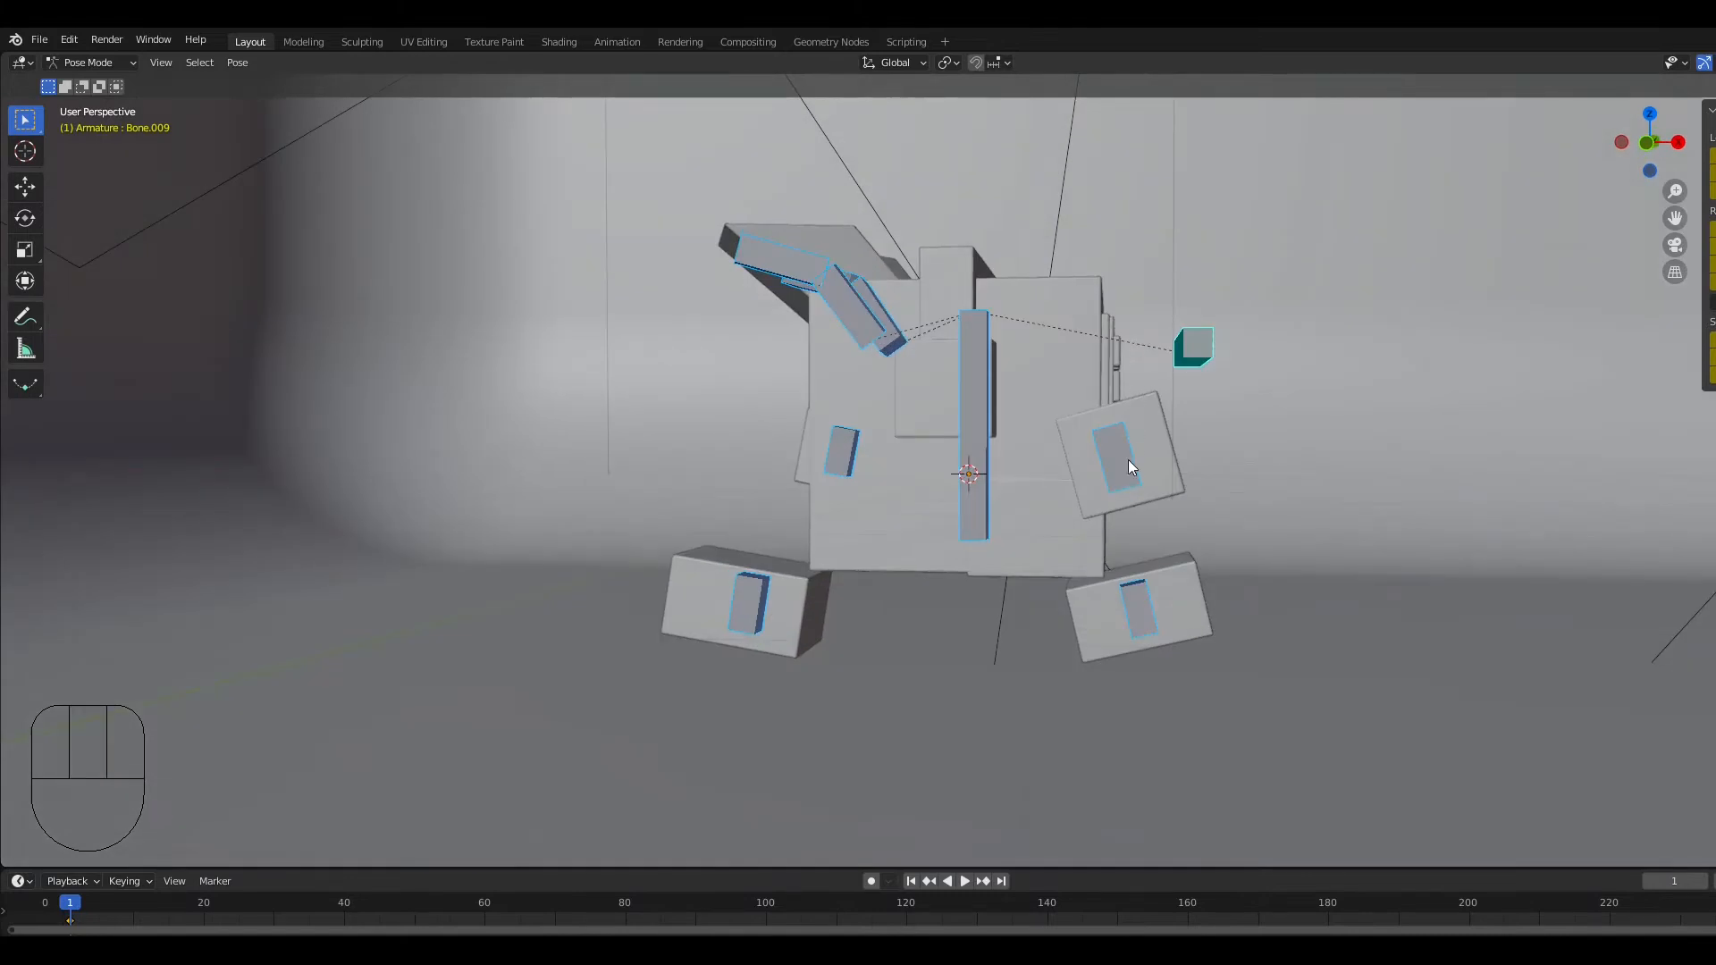
click(1647, 143)
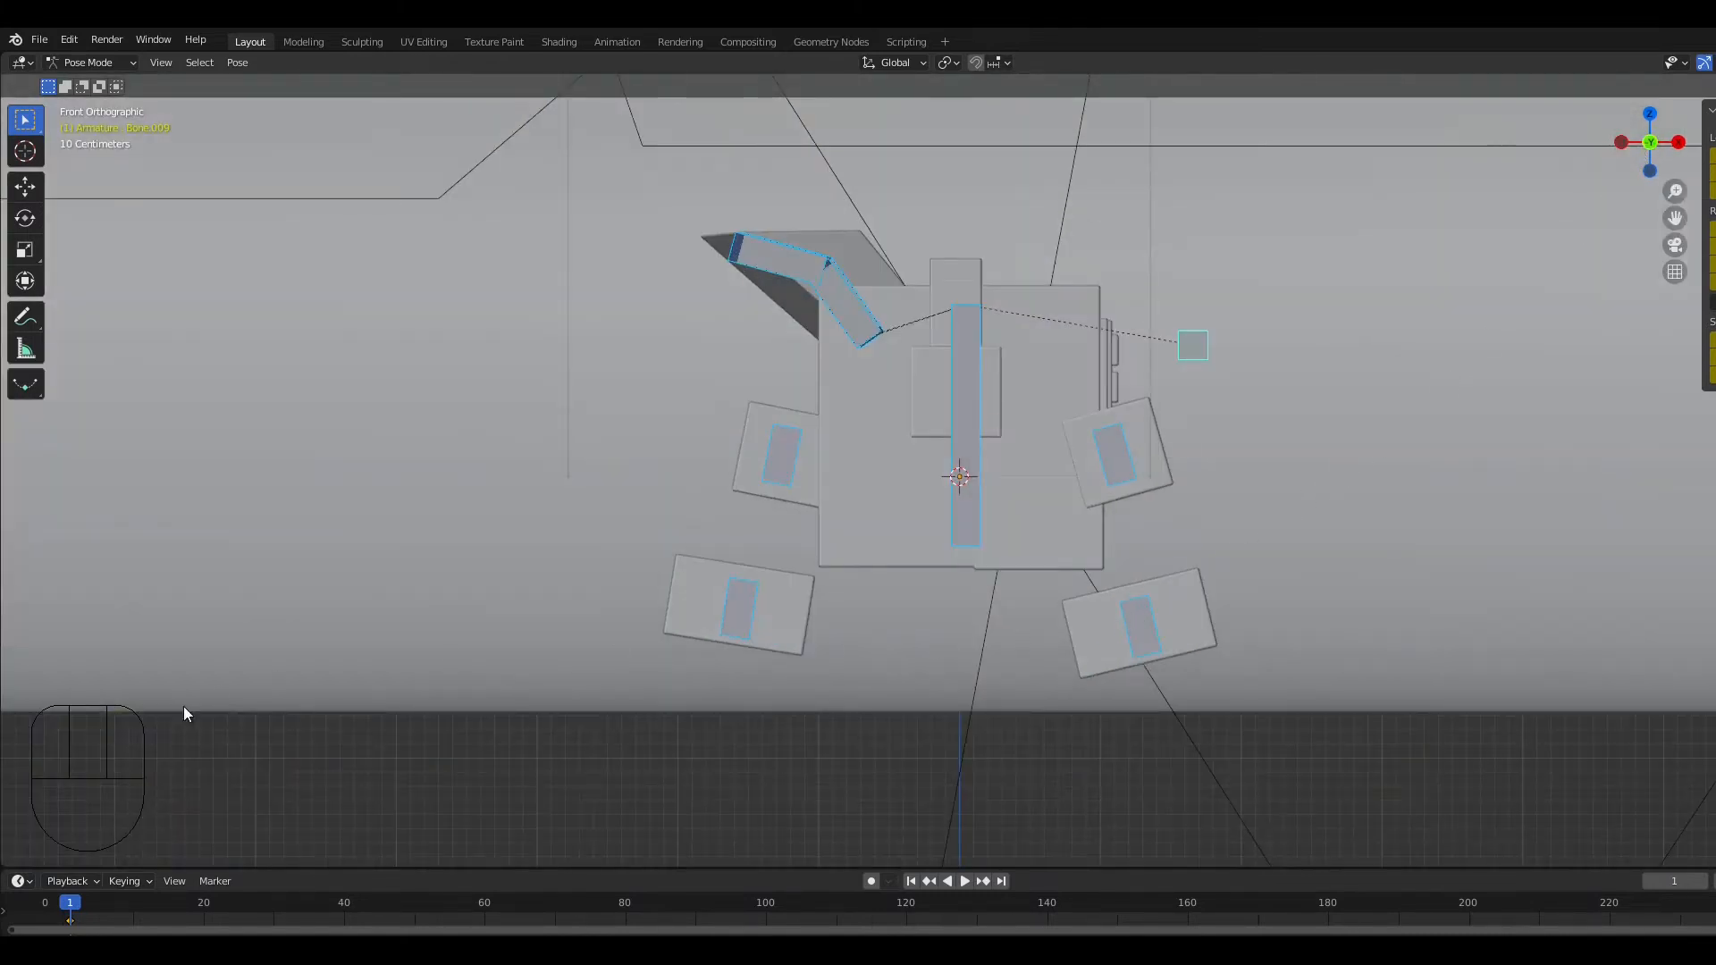
click(101, 897)
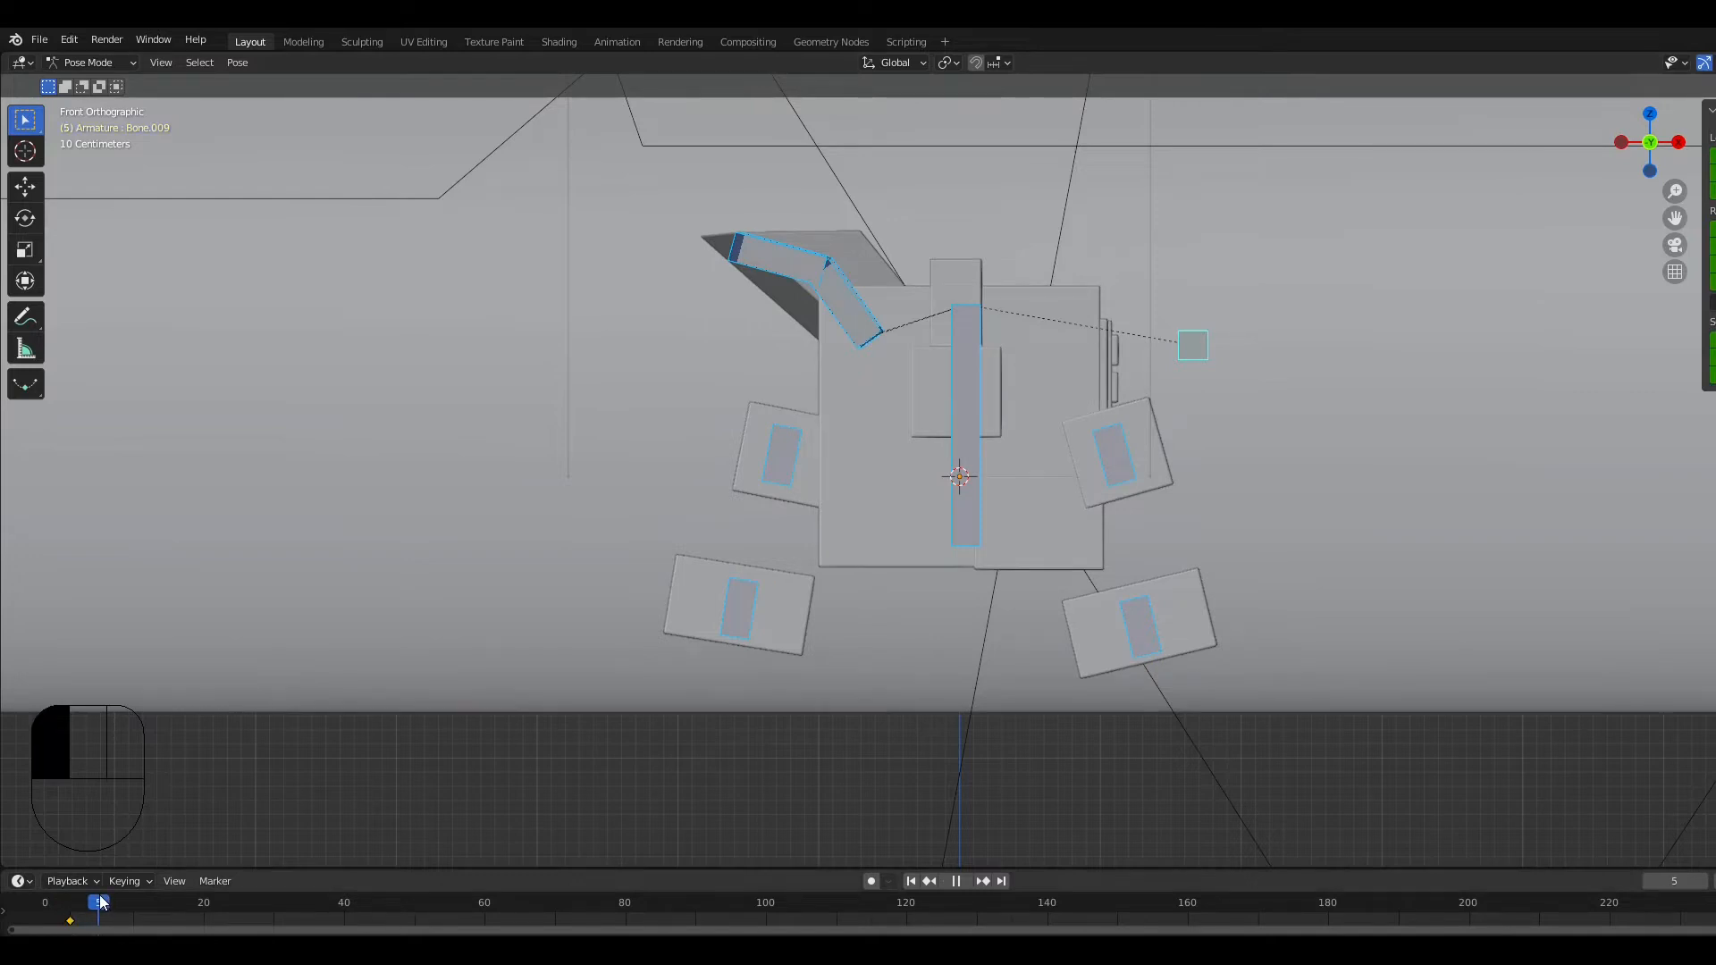
click(1149, 636)
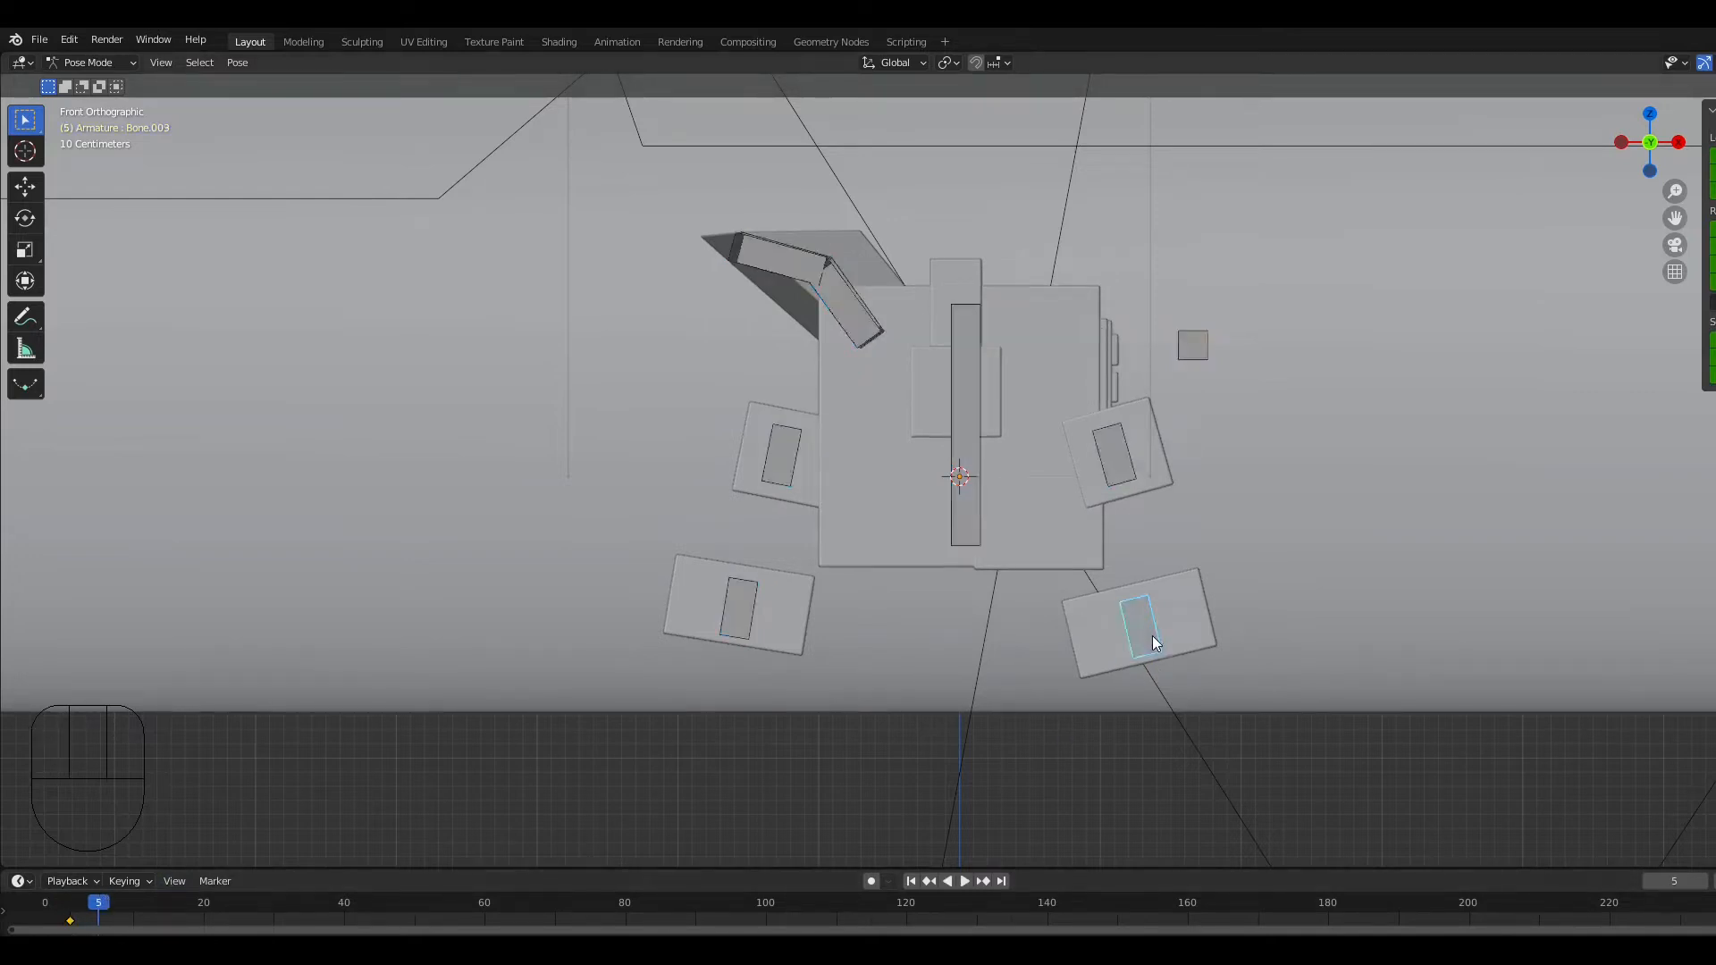
key(g)
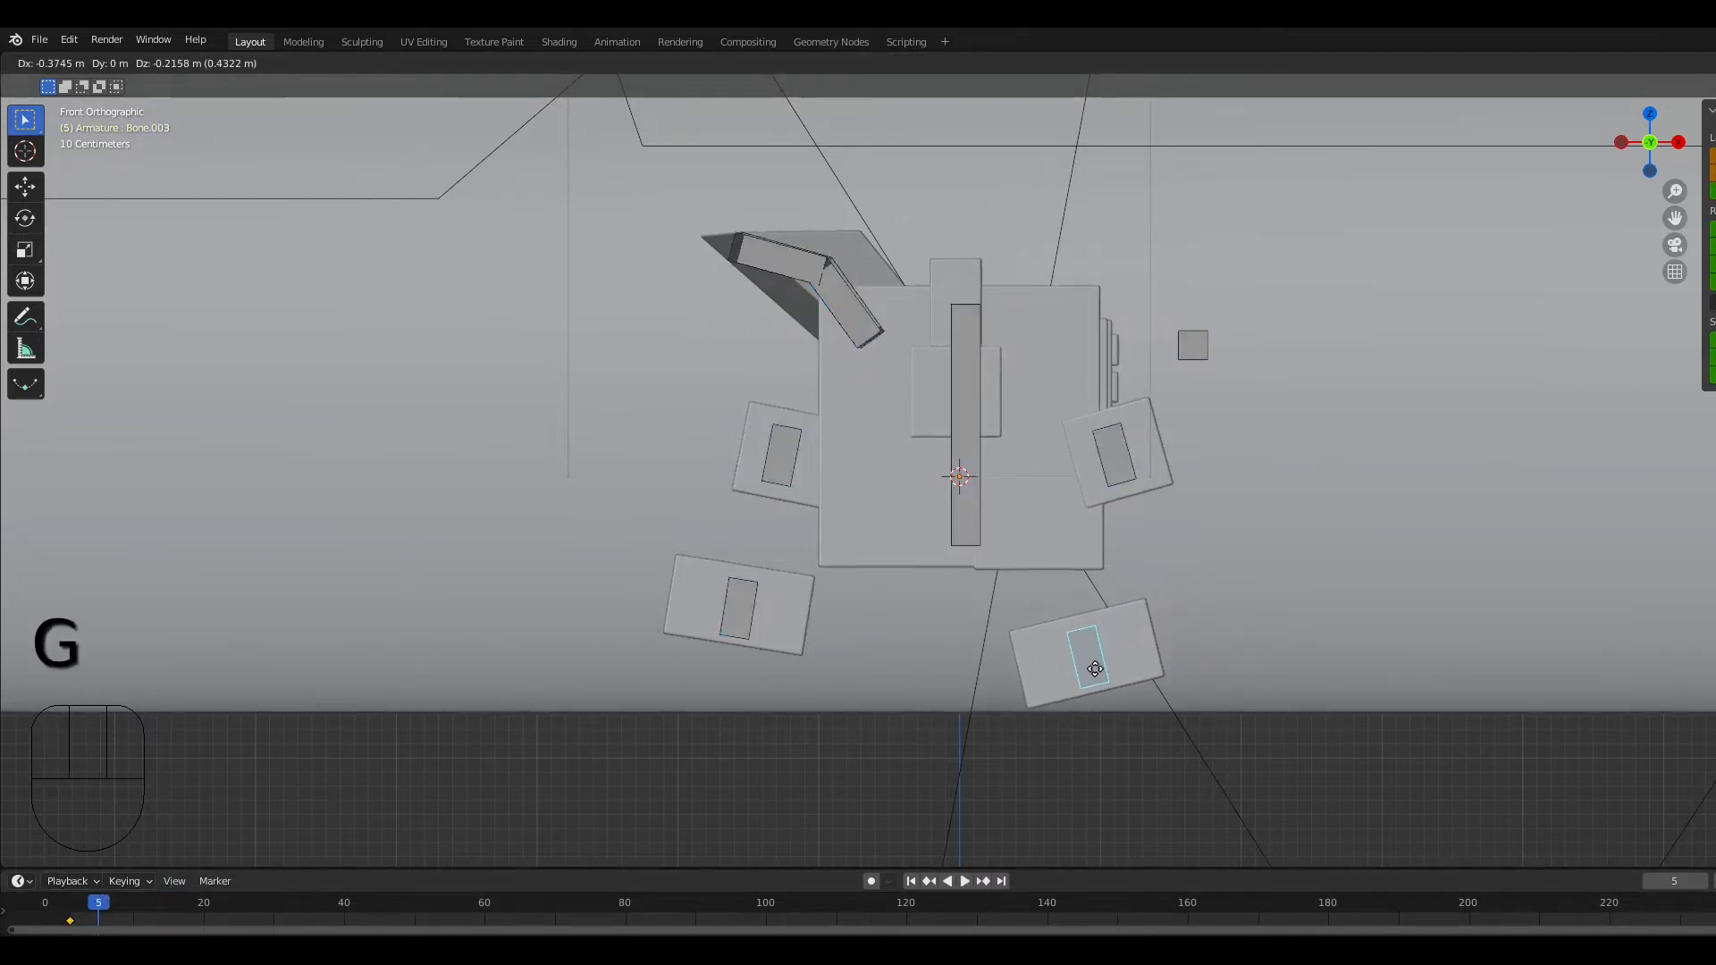
click(1094, 668)
Step: Move the rear foot bone about 0.34 m forward and 0.37 m down
click(732, 619)
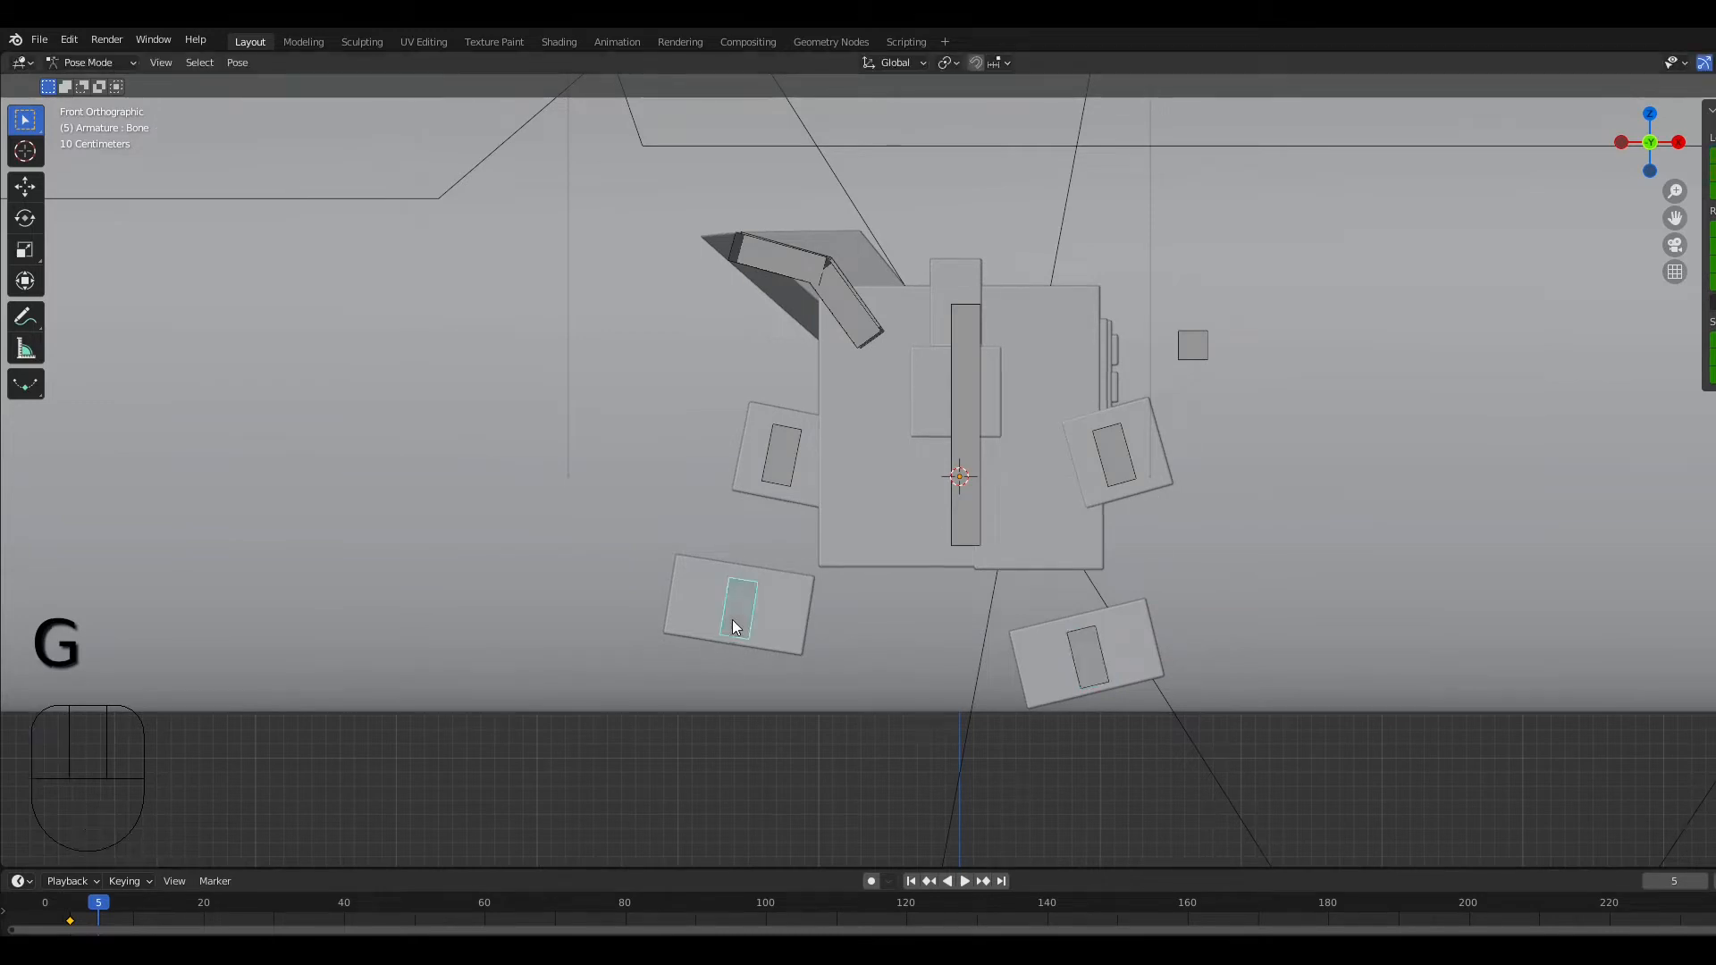
key(g)
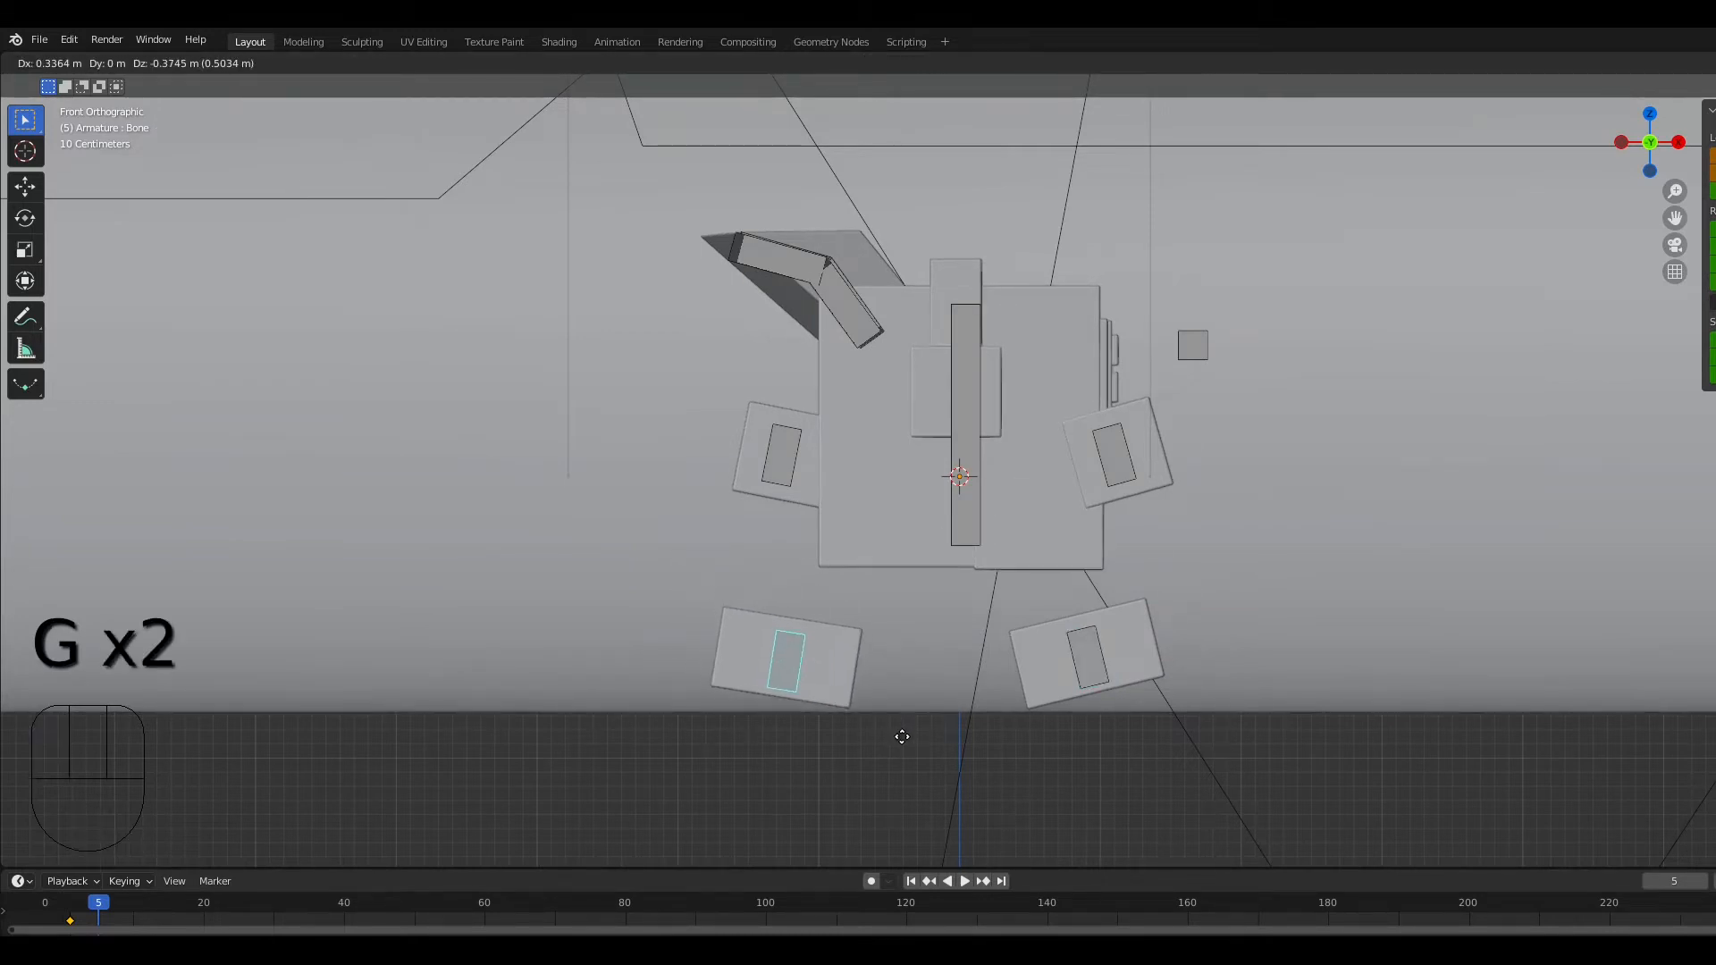
click(897, 620)
Step: Move the rear hand bone about 0.51 m forward and 0.13 m down, and rotate it slightly toward upright
click(781, 458)
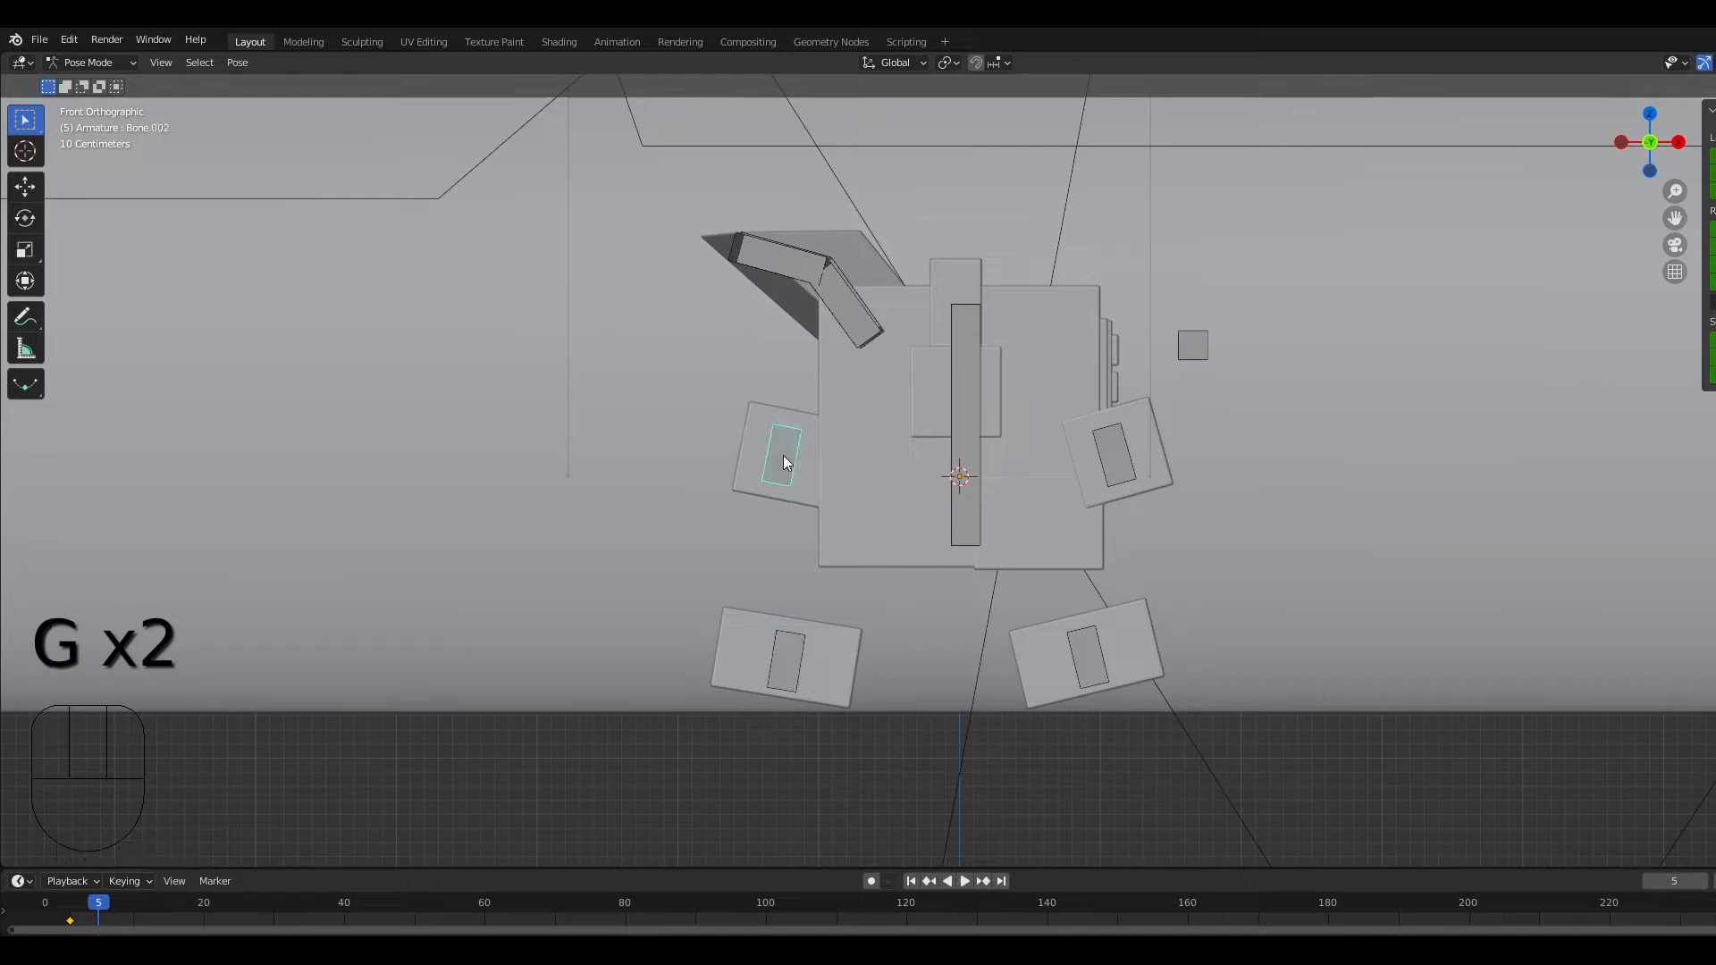
key(g)
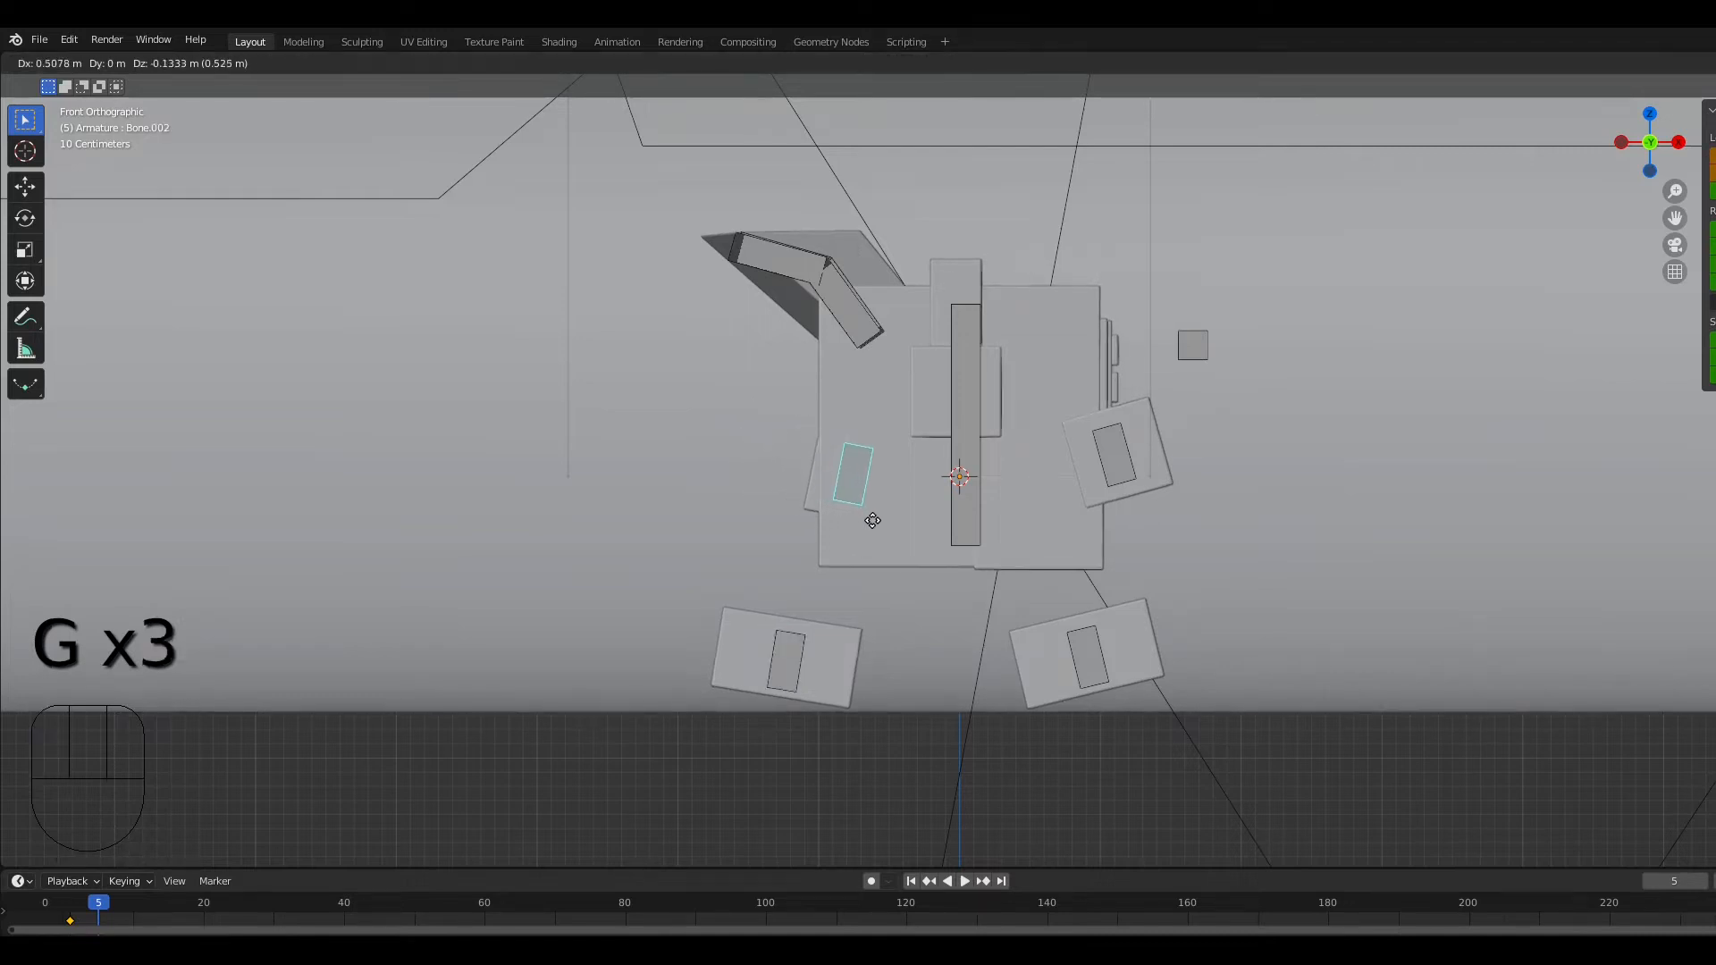
click(876, 522)
key(r)
click(1122, 507)
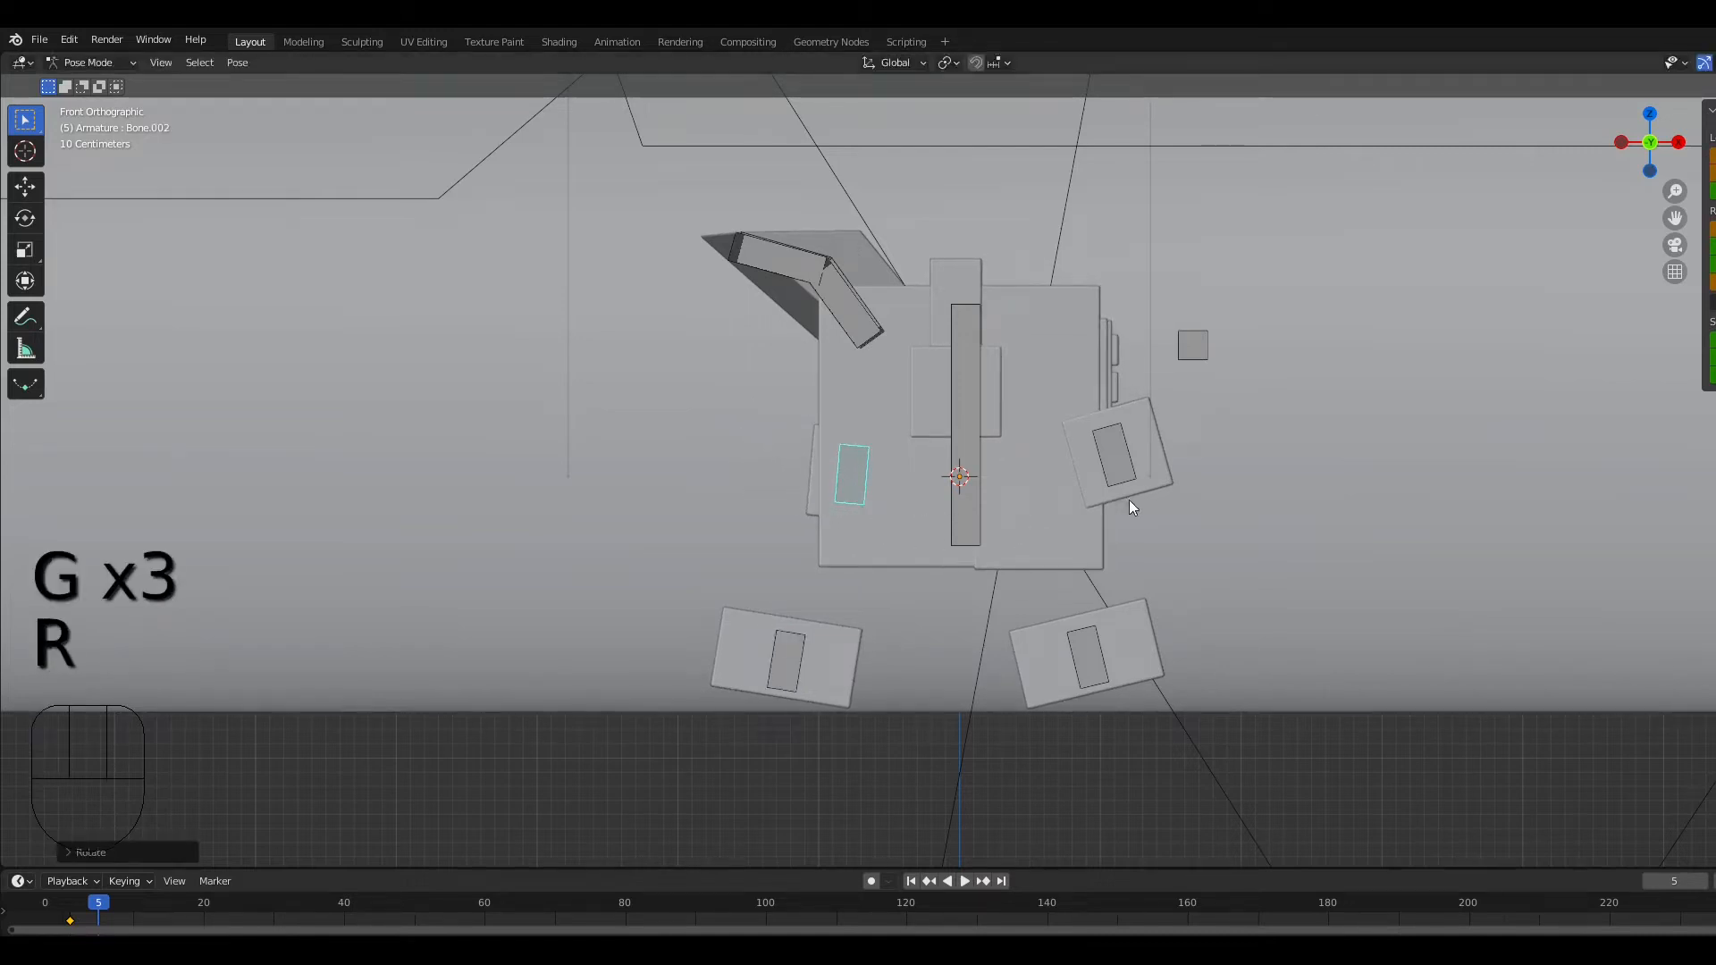
Step: Move the front hand bone about 0.3 m backward and 0.14 m down, and rotate it slightly toward upright
click(1124, 478)
key(g)
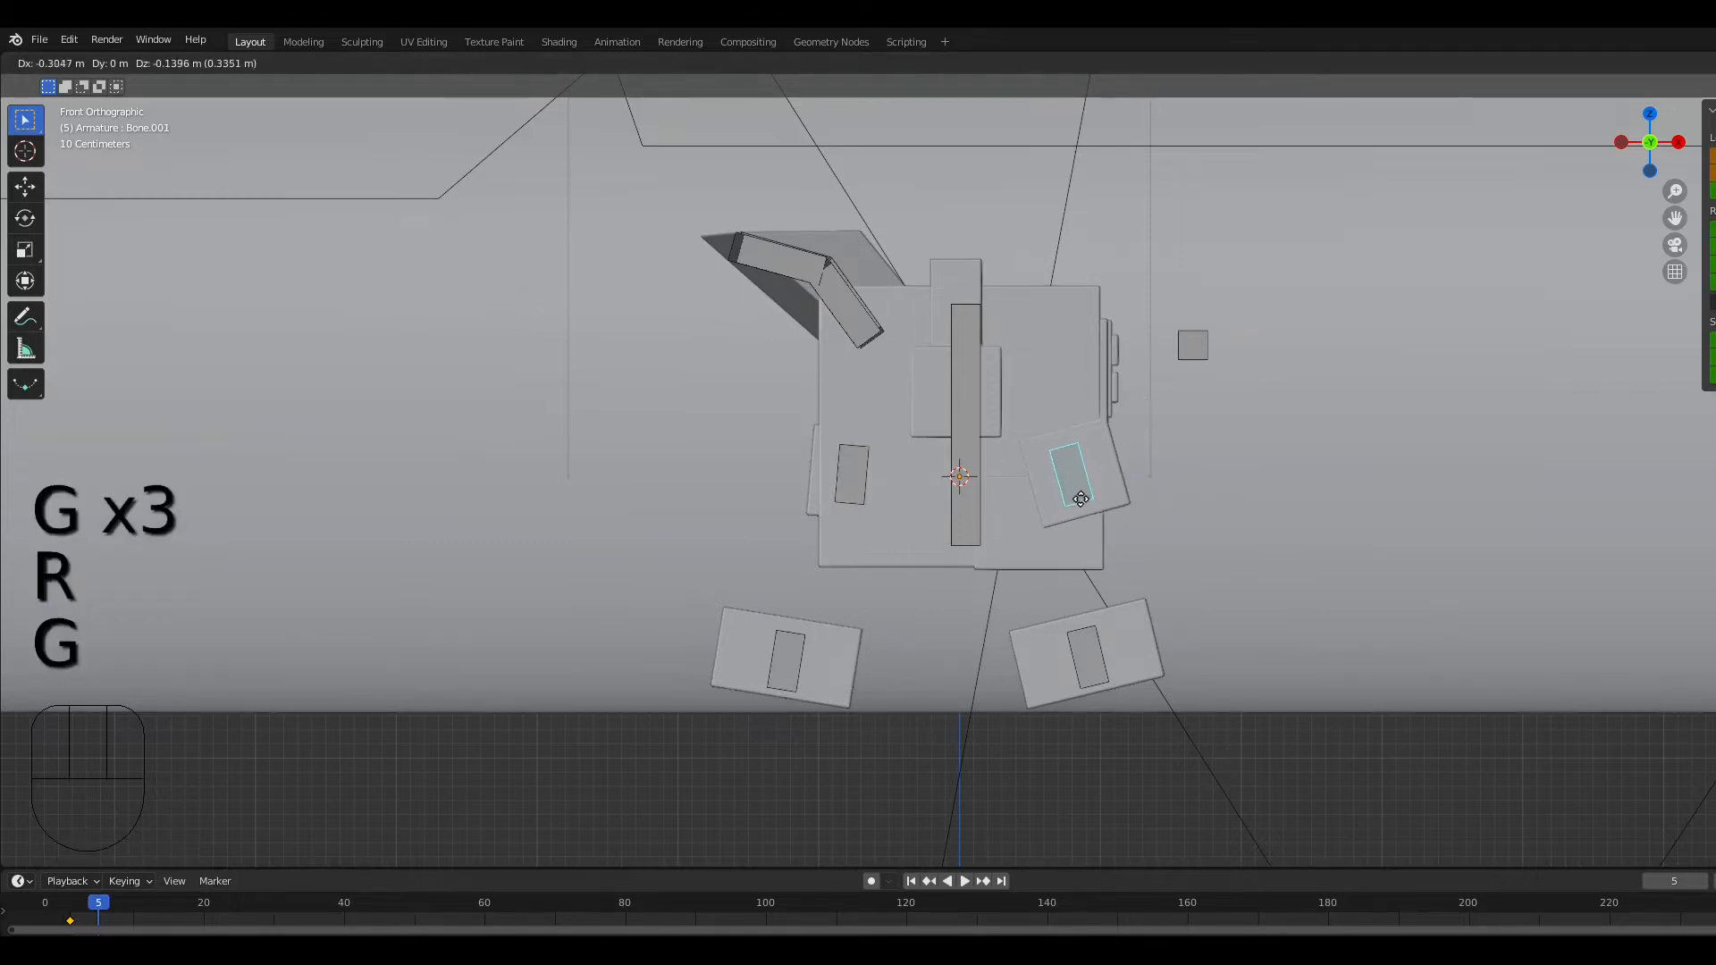
click(1167, 497)
key(r)
click(1187, 500)
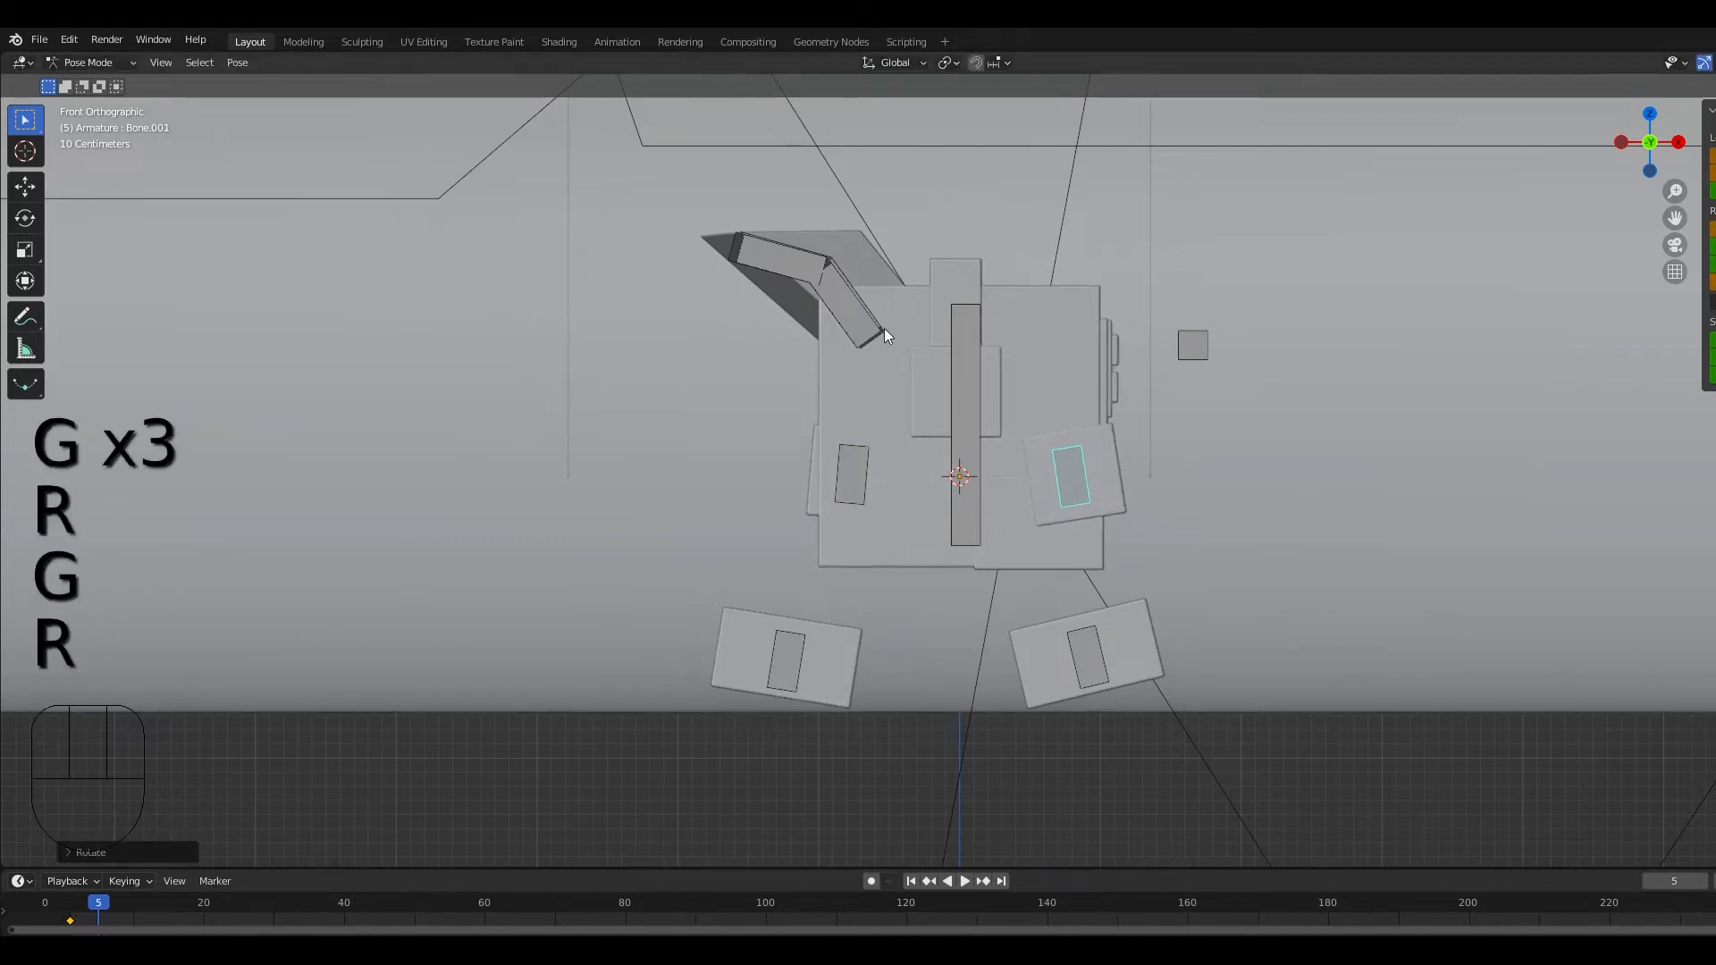
Step: Rotate the two outer bones of the paired chains at the character's upper back slightly upward about the global Y axis
click(807, 274)
middle_drag(802, 227, 831, 206)
shift+click(835, 206)
key(r)
key(x)
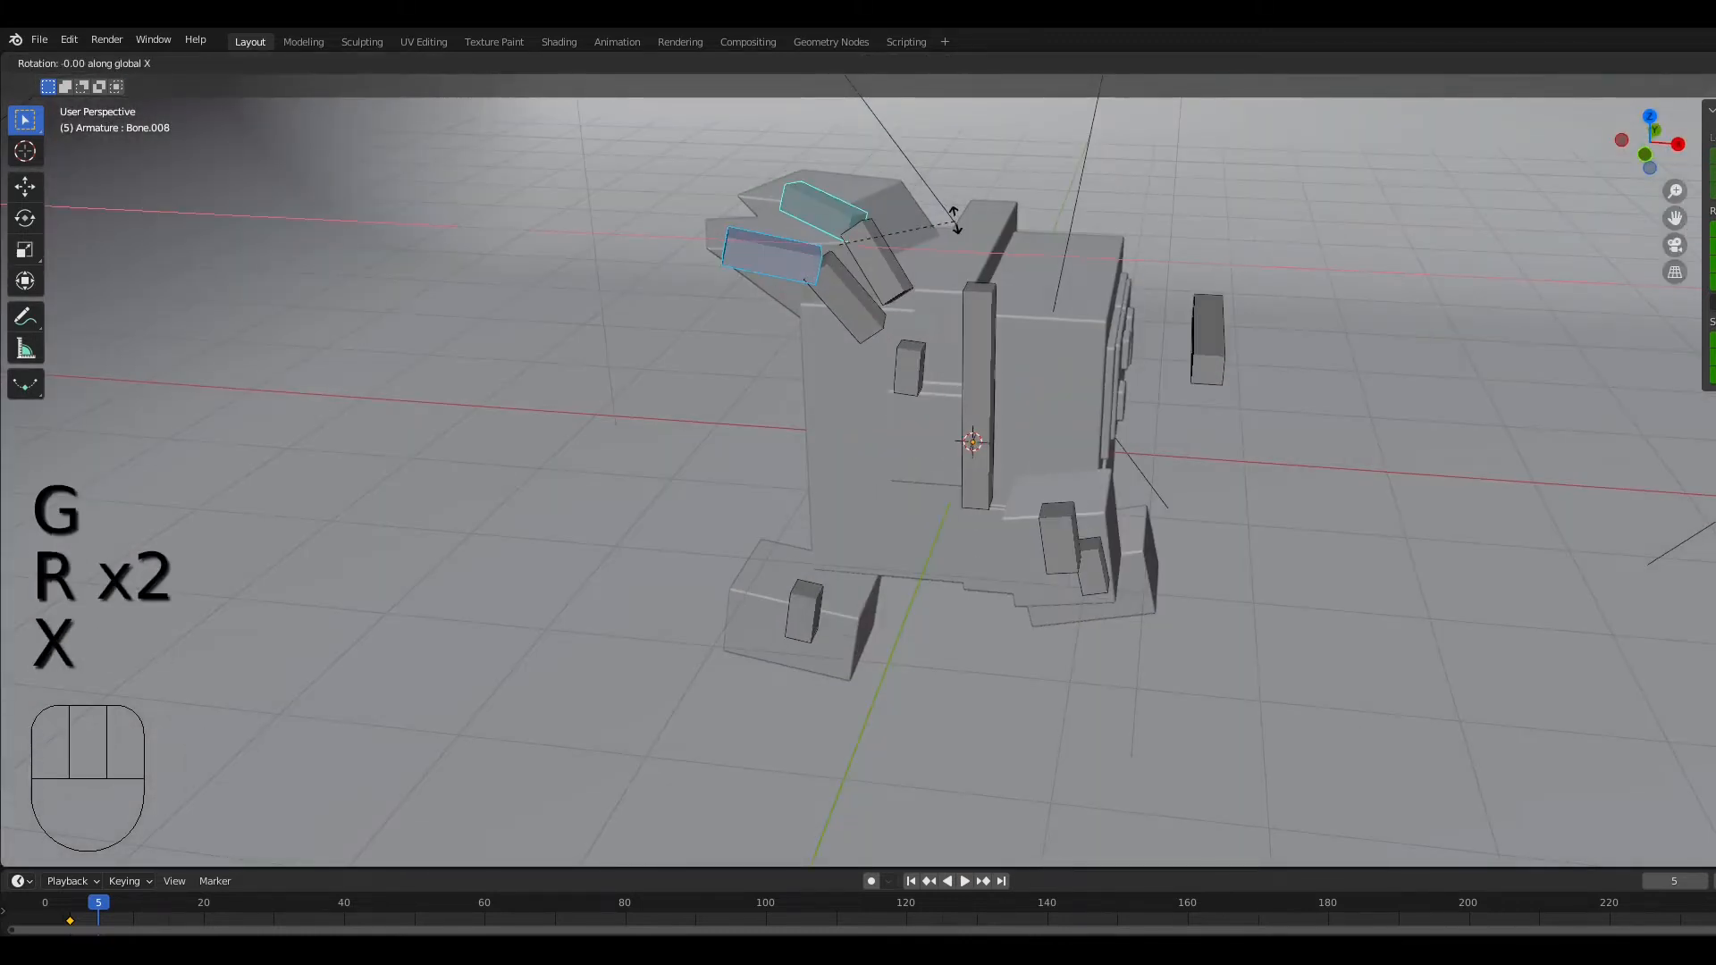
key(y)
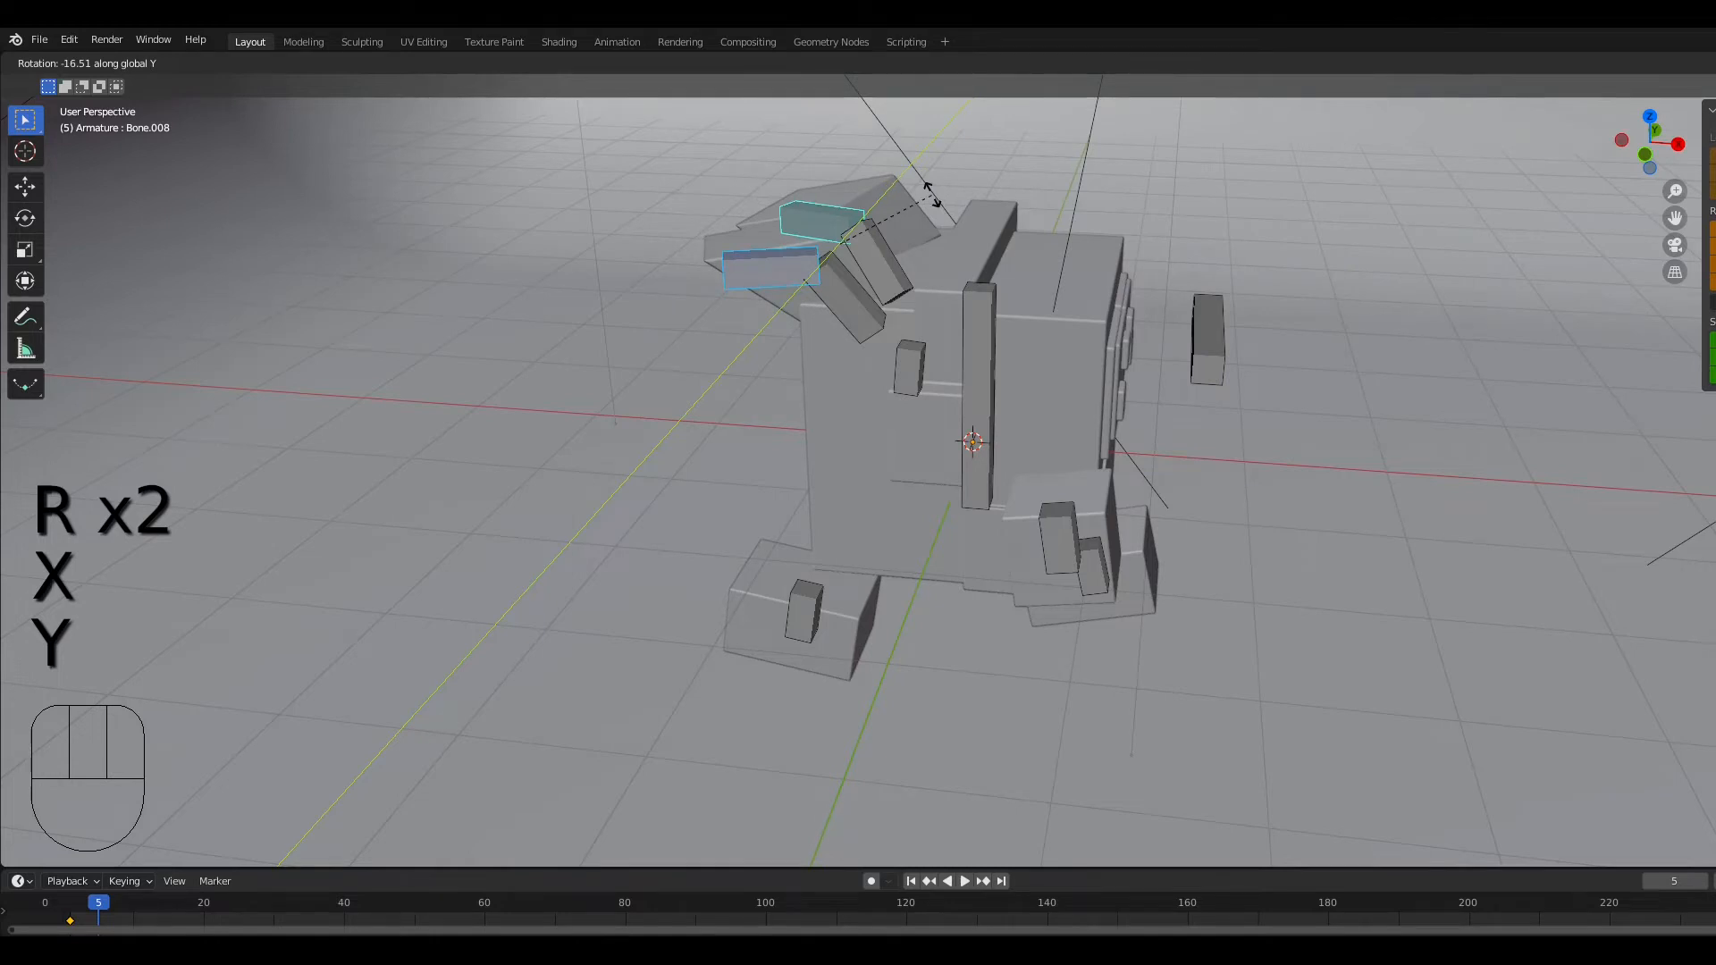
click(960, 257)
middle_drag(958, 257, 984, 206)
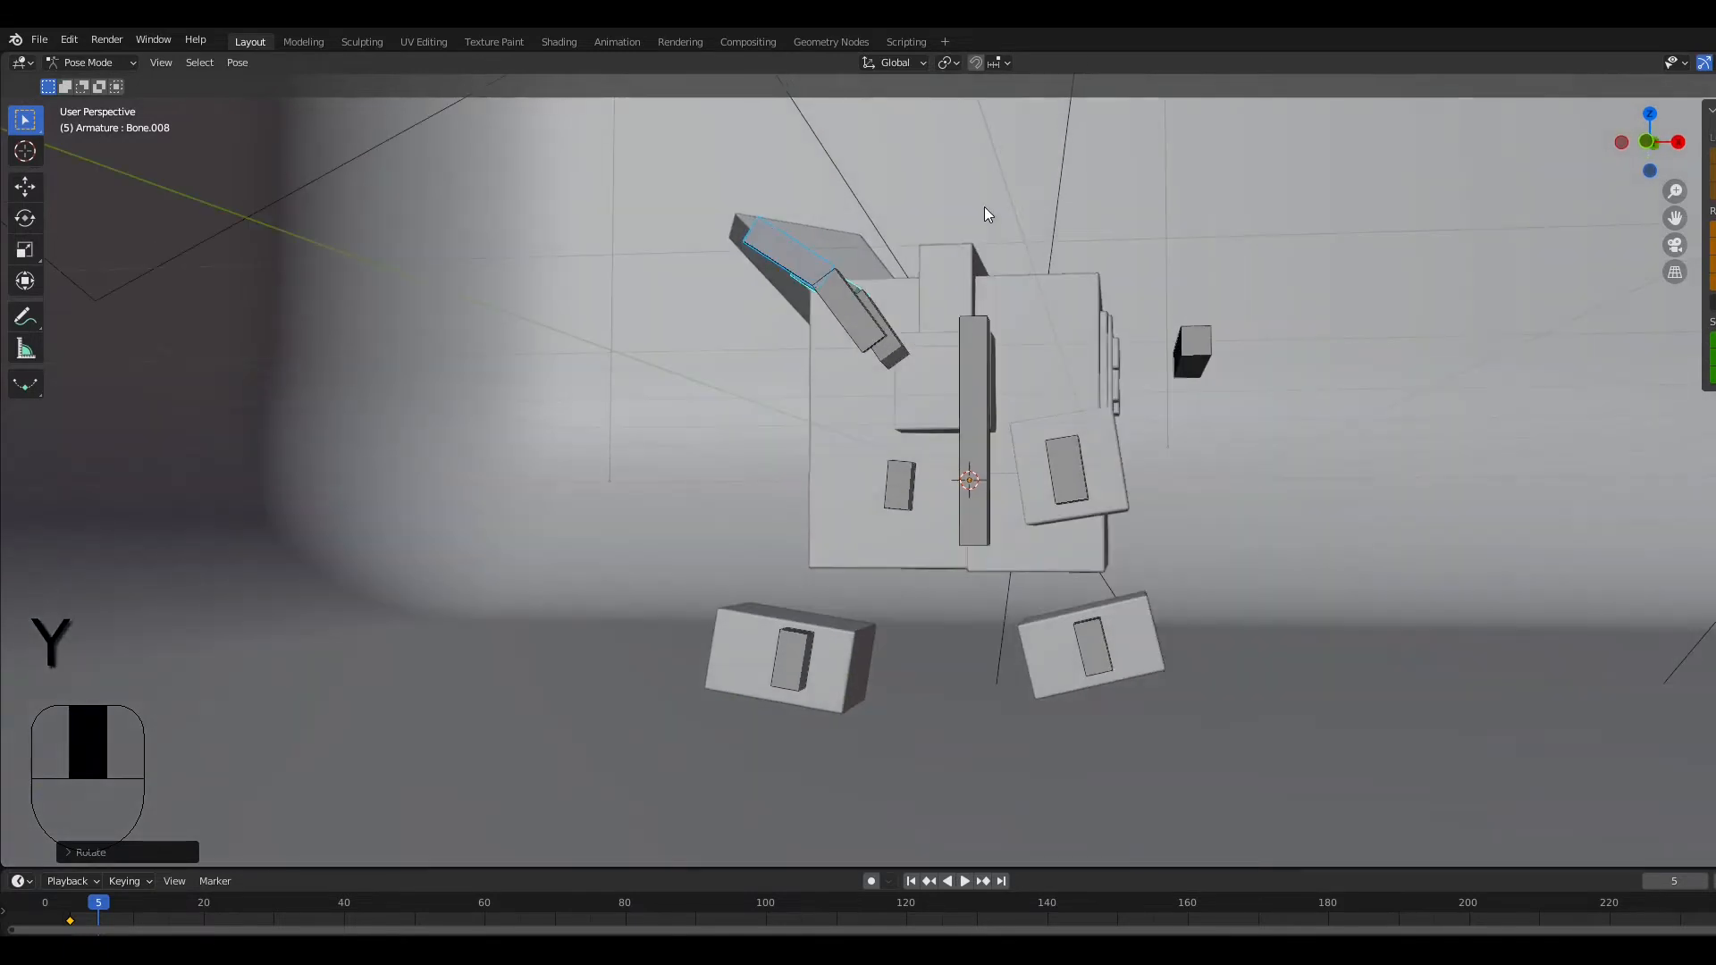
Step: Lower the central body bone slightly along the global Z axis
click(974, 432)
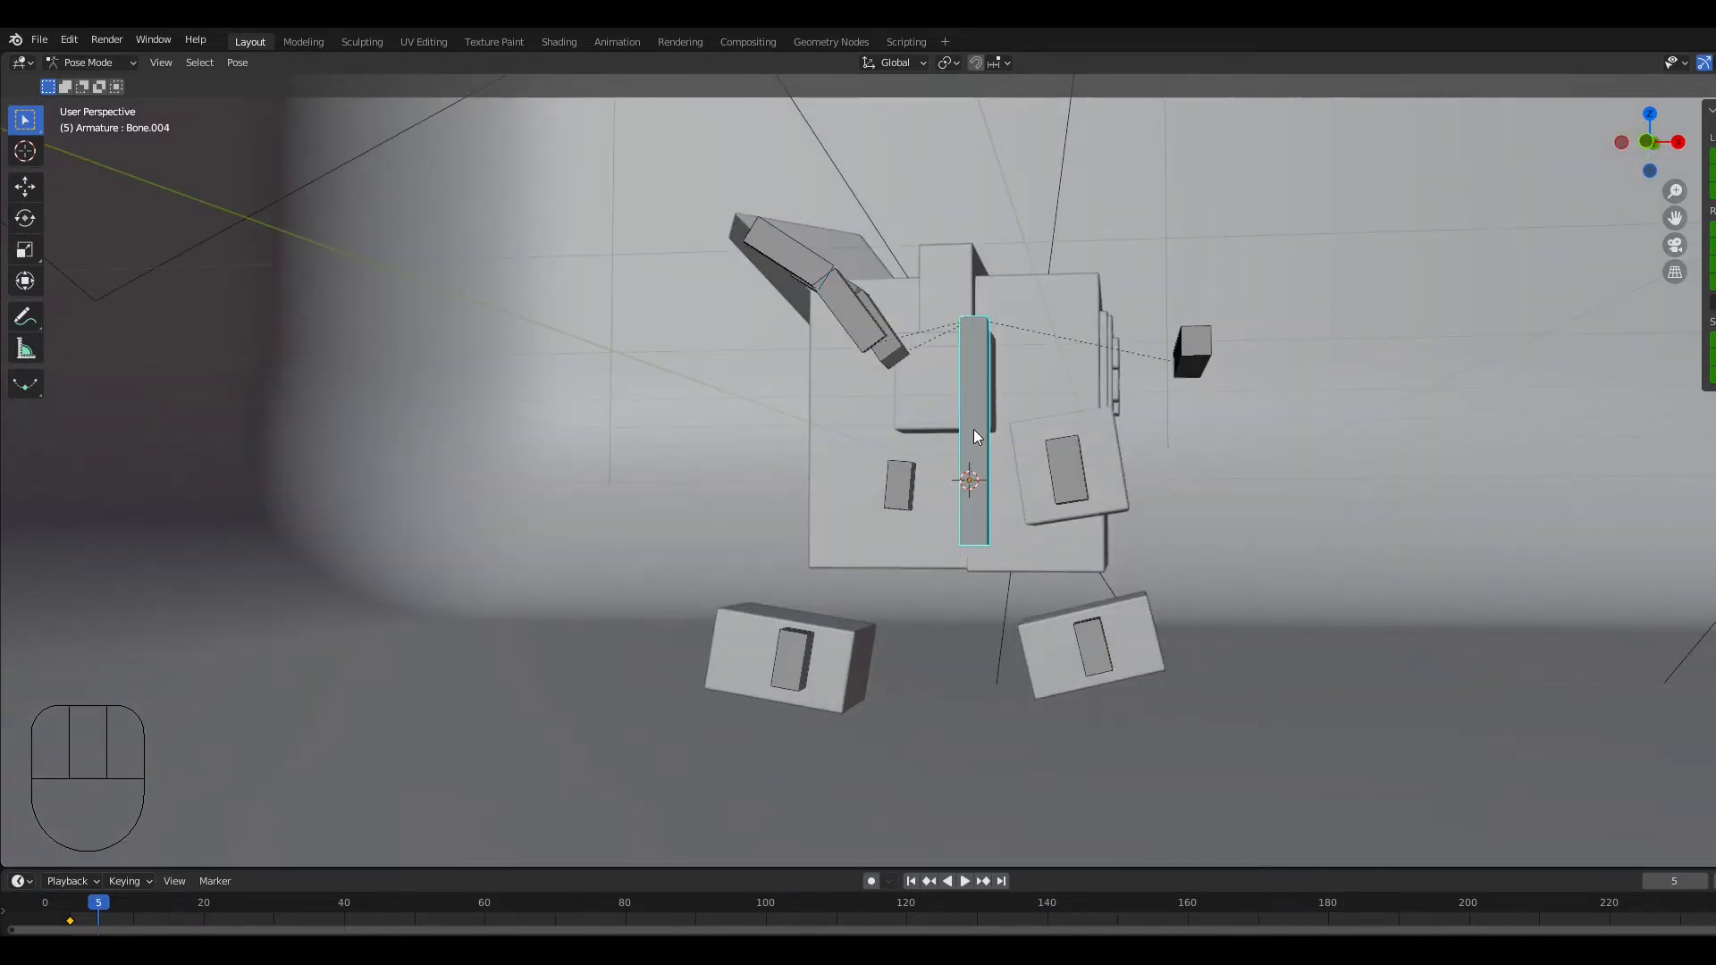
key(g)
key(z)
key(shift)
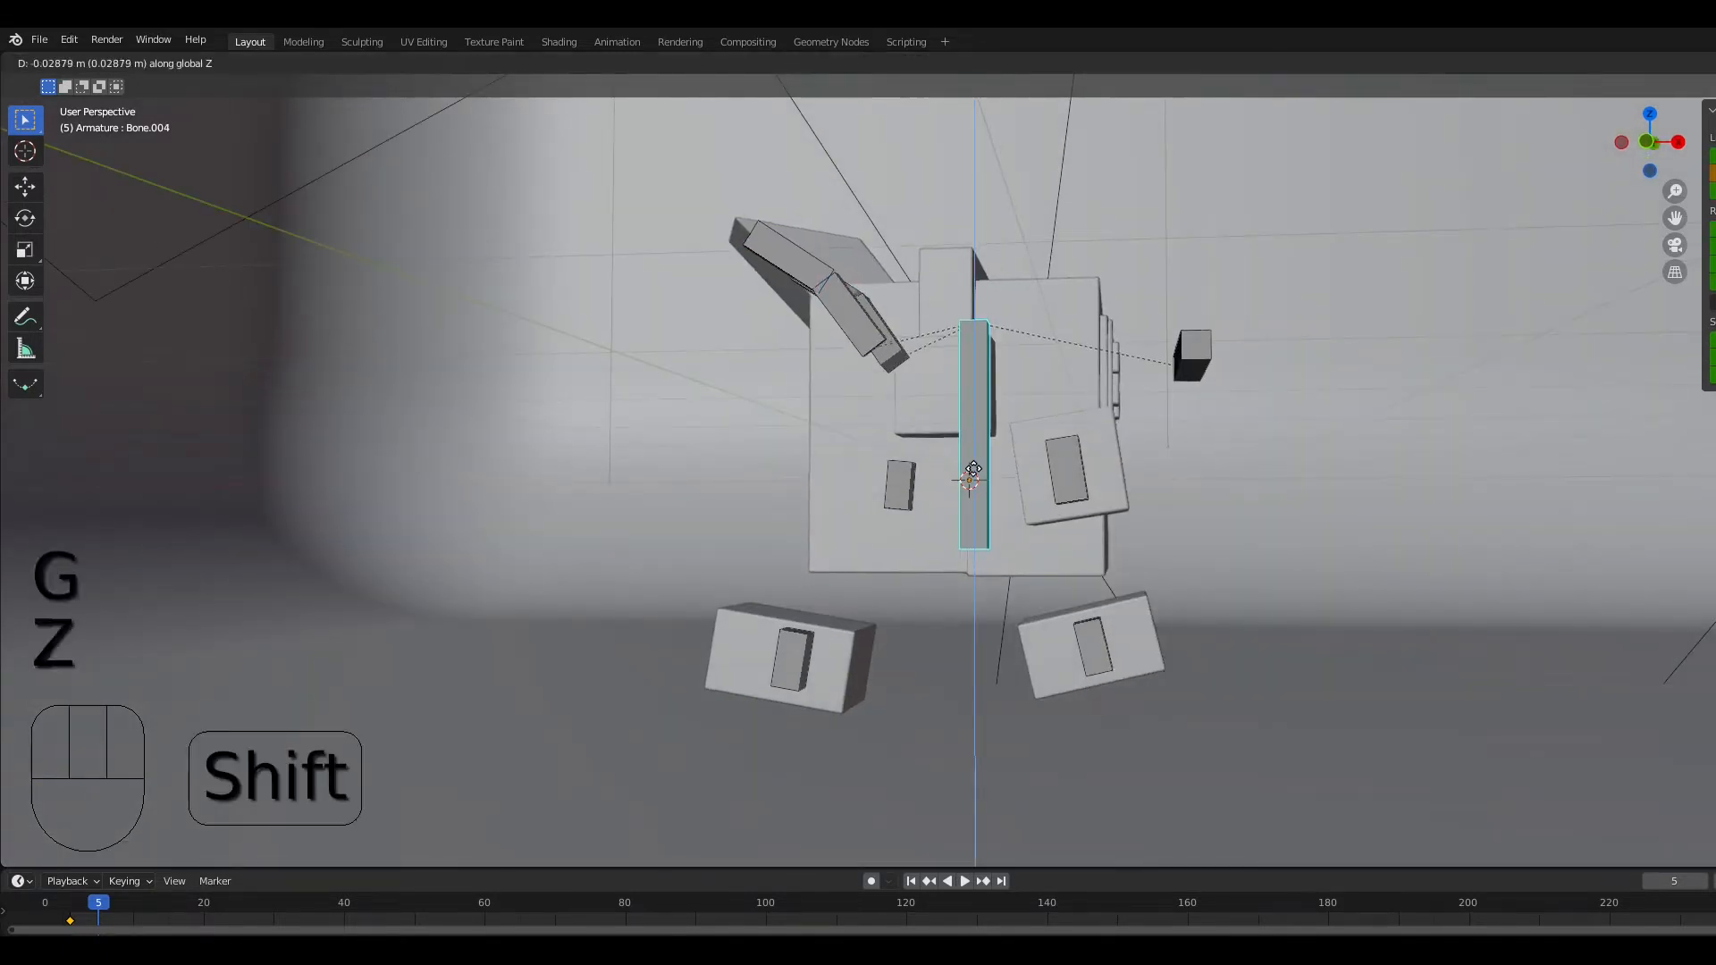
click(967, 499)
Step: Lower the separate bone in front of the face slightly along the global Z axis
middle_drag(967, 501, 1166, 377)
click(1167, 372)
key(g)
key(z)
key(shift)
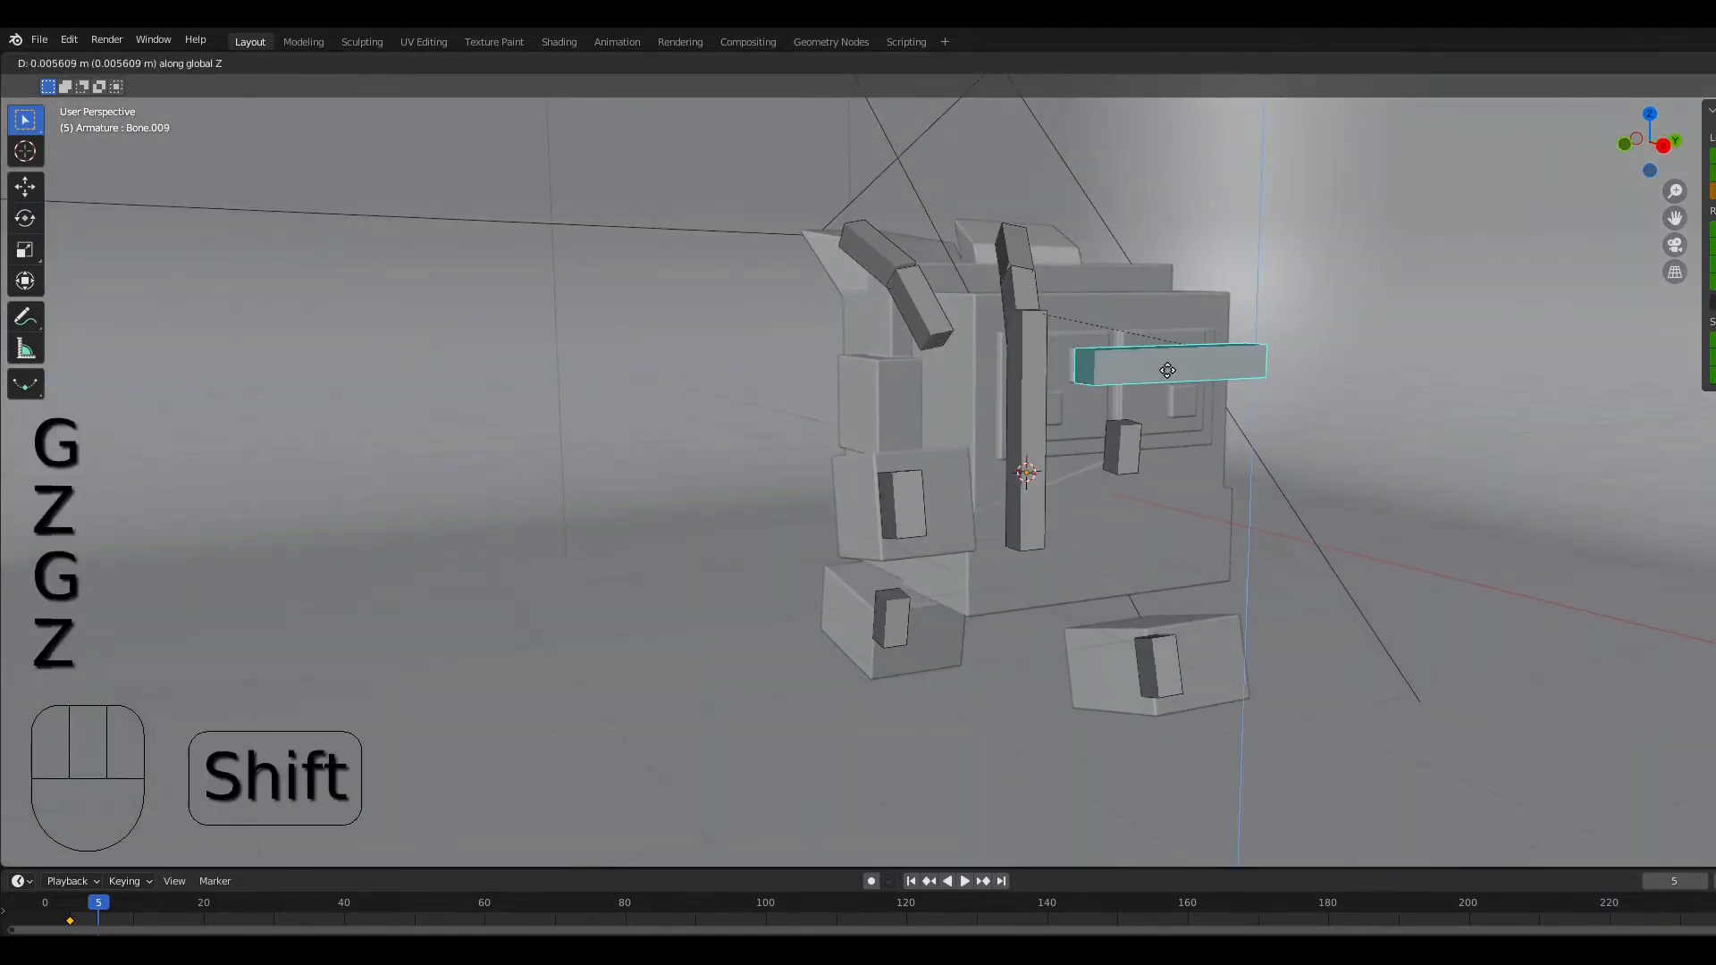
click(1161, 404)
Step: Select all bones and insert a Location, Rotation & Scale keyframe at frame 5
middle_drag(1160, 404, 1305, 411)
middle_drag(1359, 275, 1252, 324)
key(a)
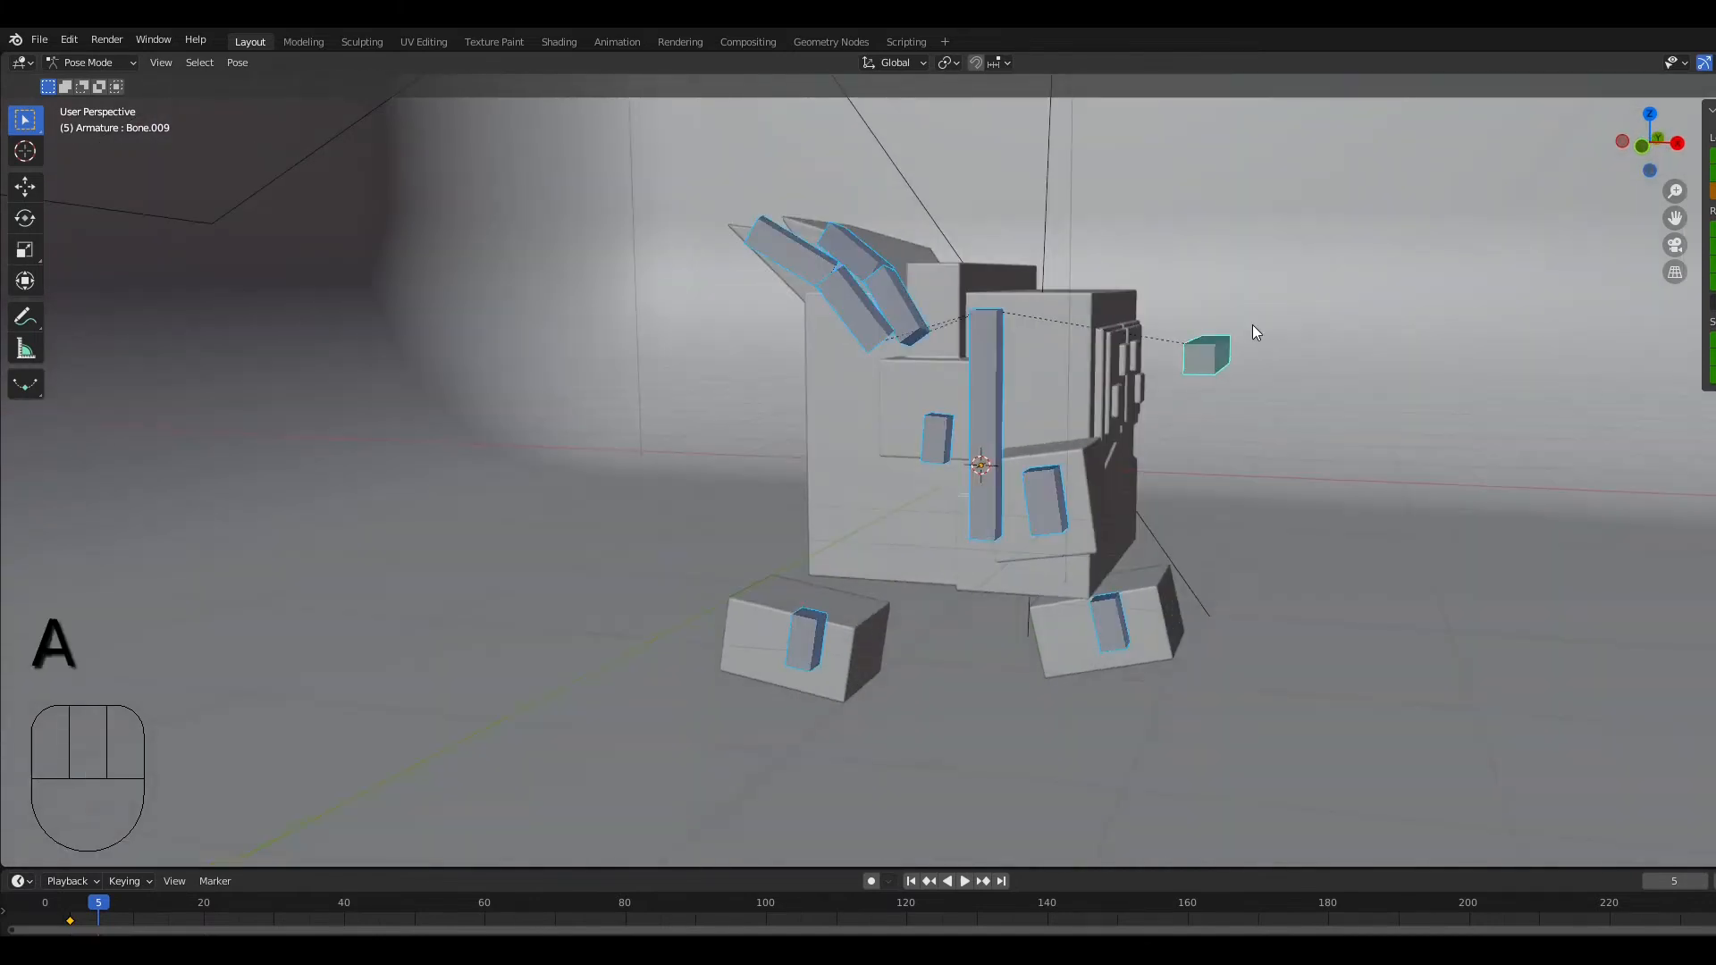
key(i)
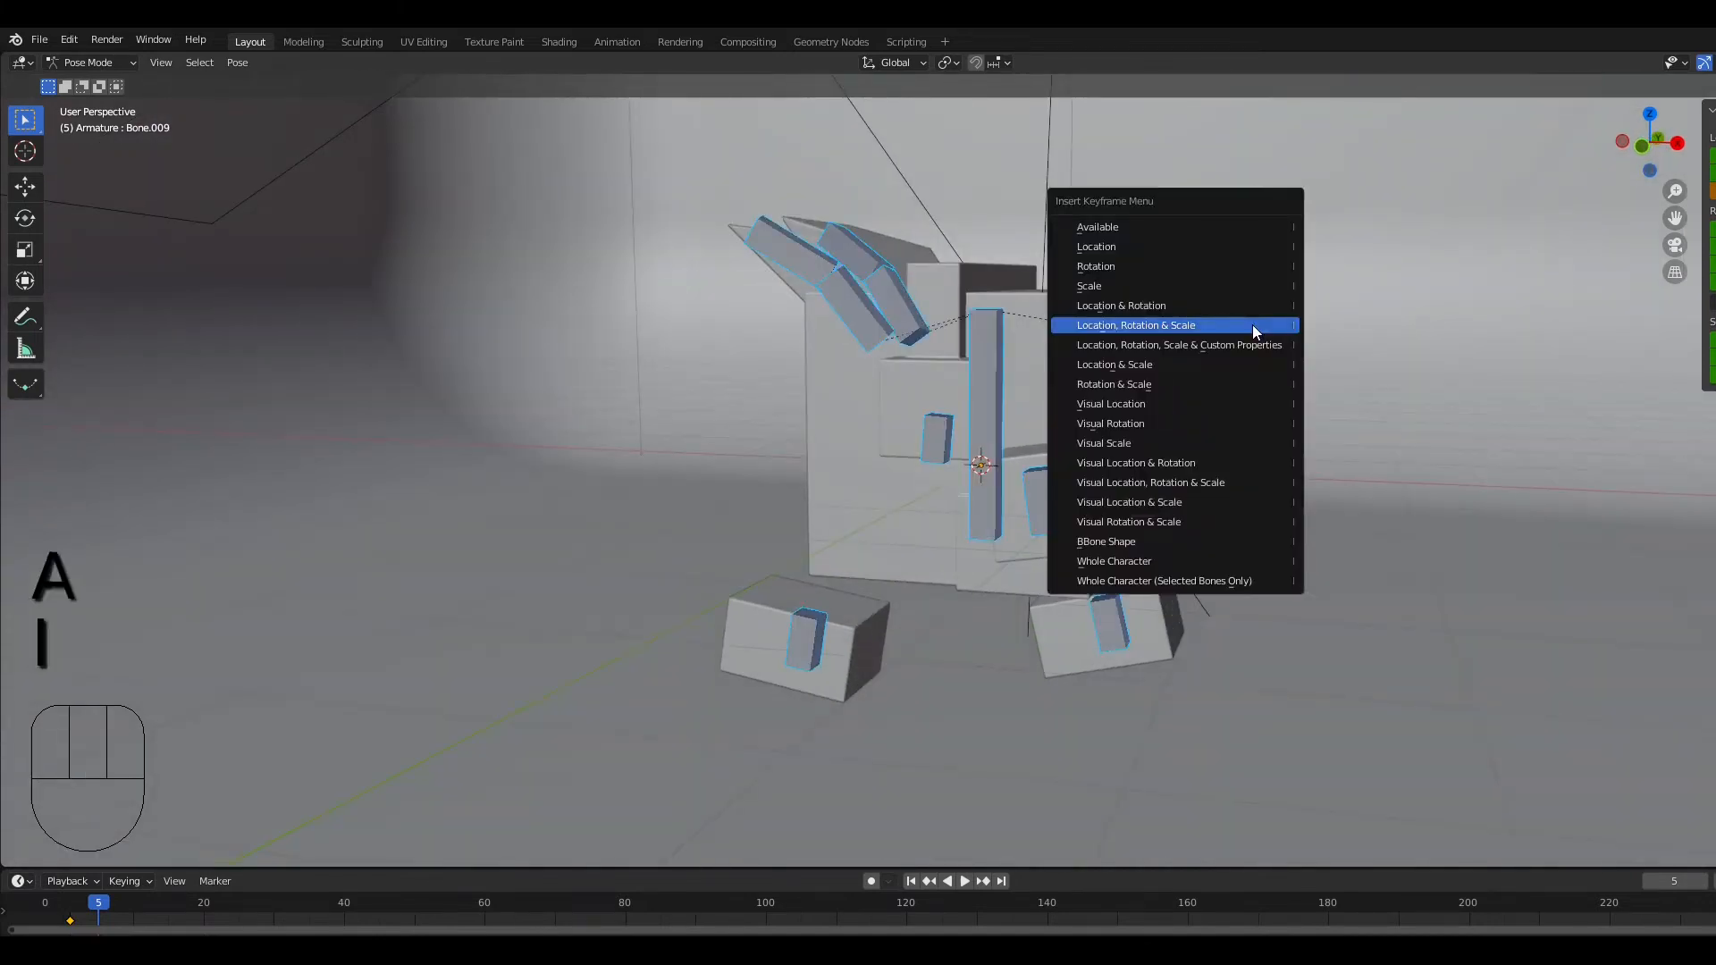
click(1252, 324)
Step: At frame 10, move the front foot bone backward beneath the body, level it and lower it to the ground in front view
drag(103, 911, 134, 911)
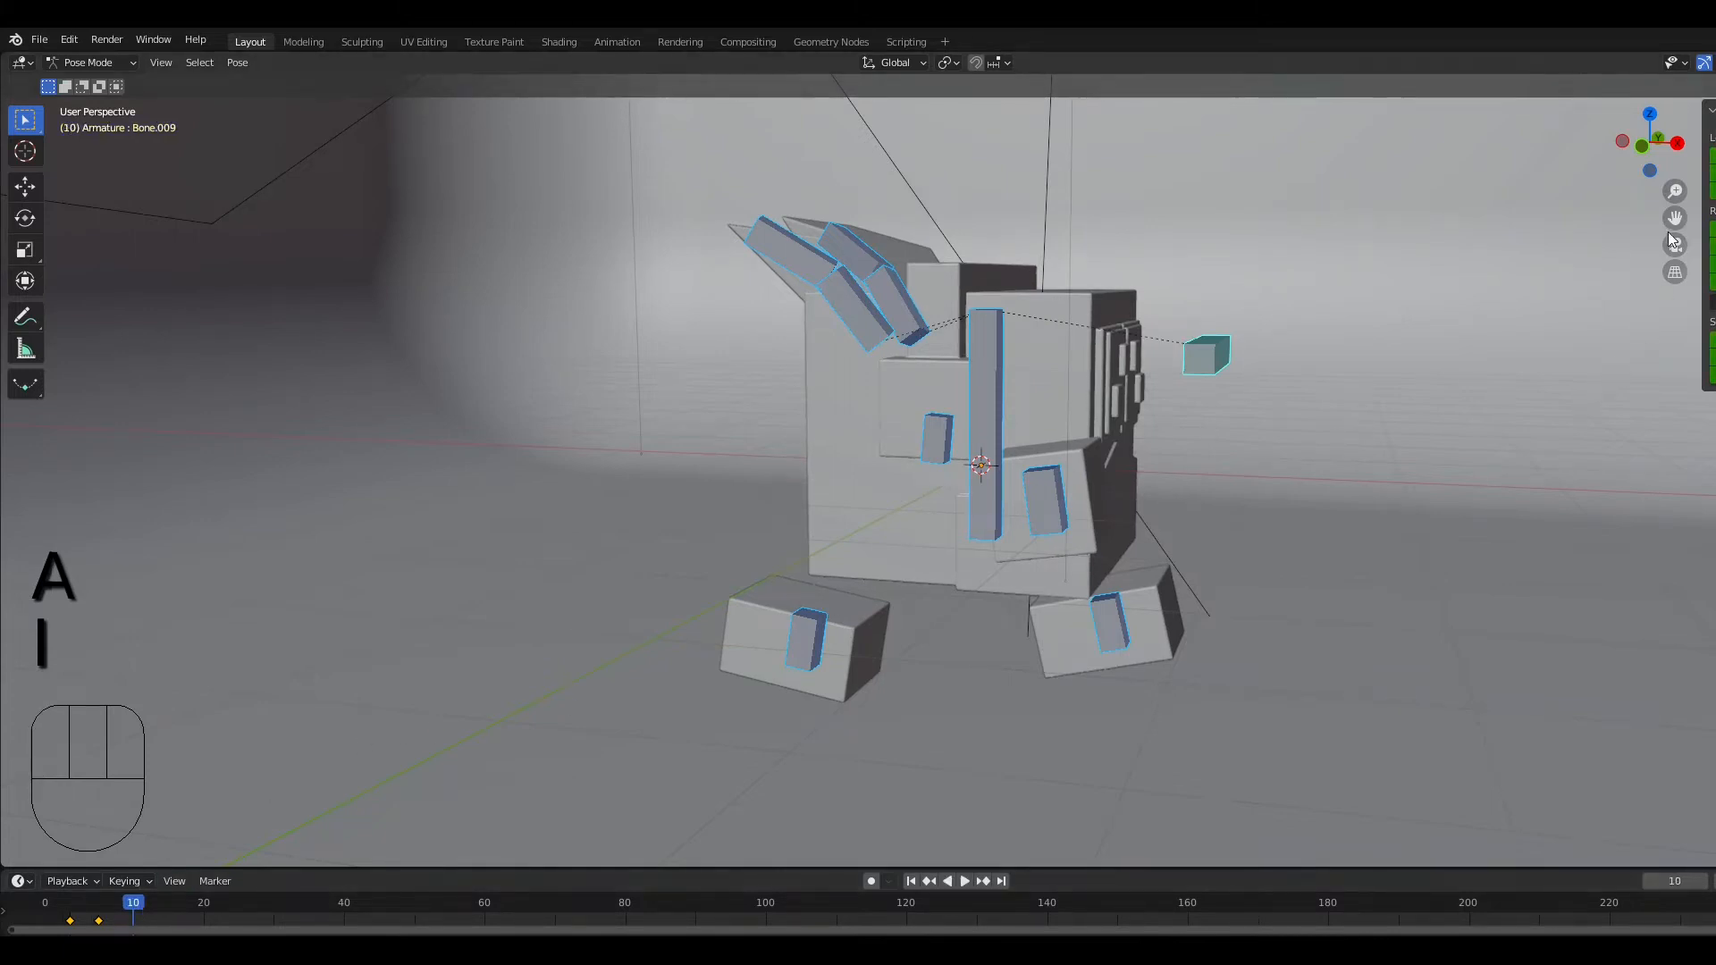
click(1651, 143)
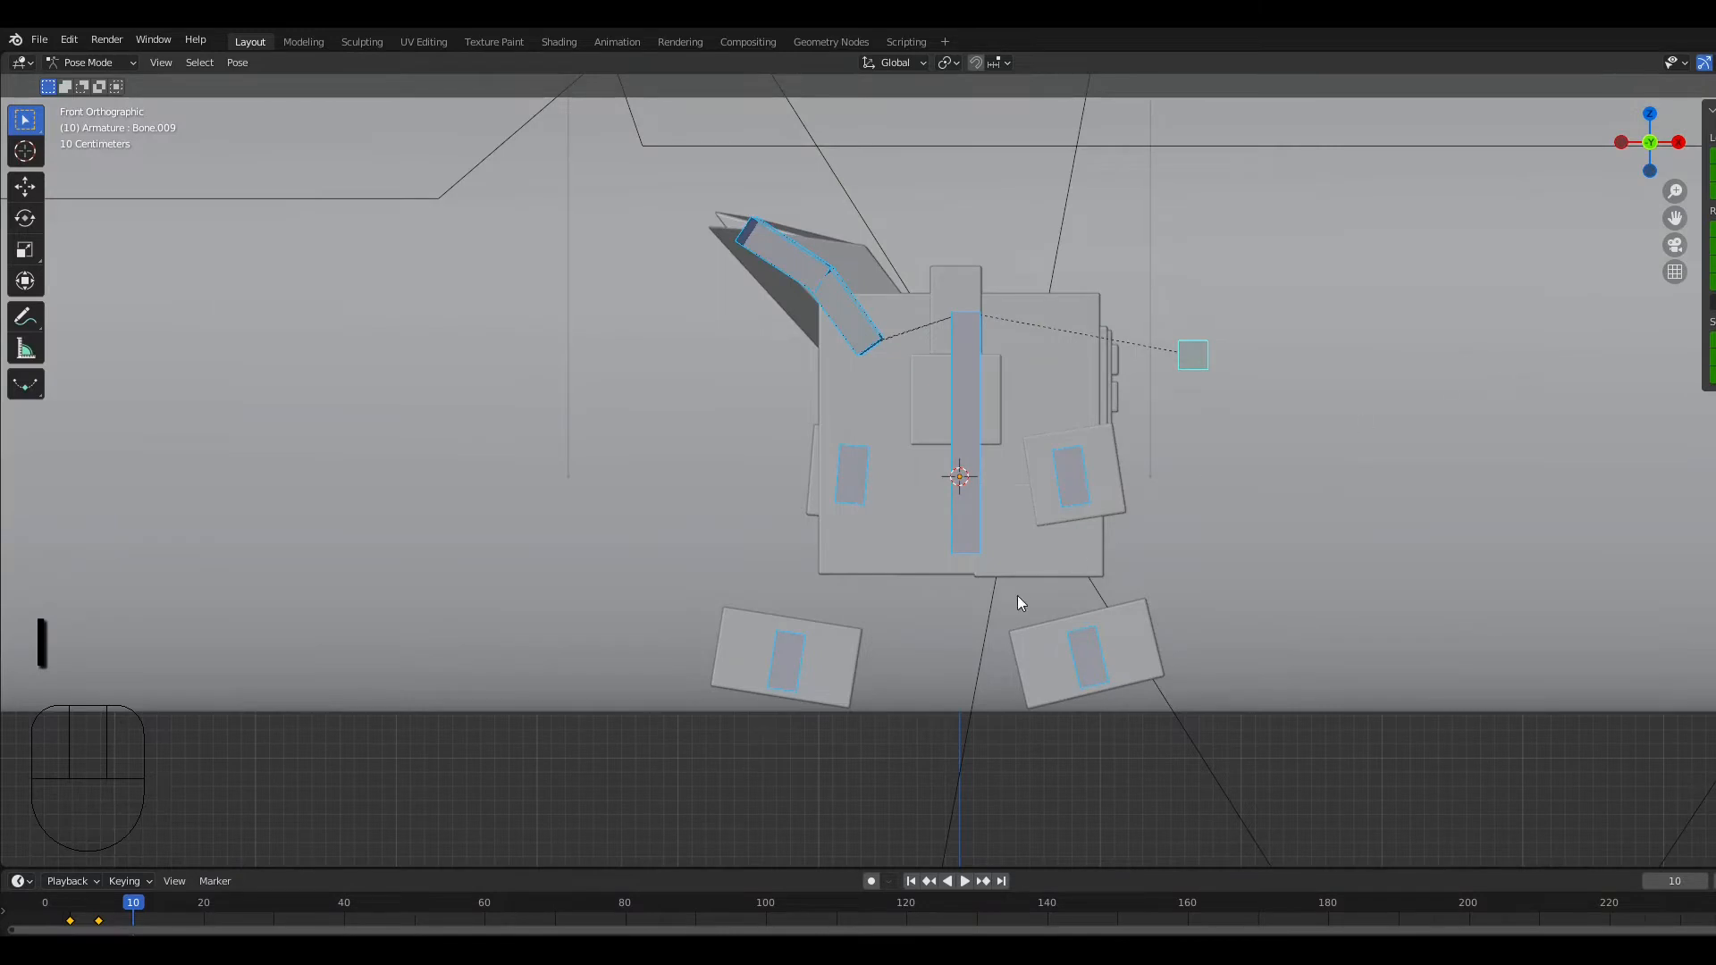
click(1091, 656)
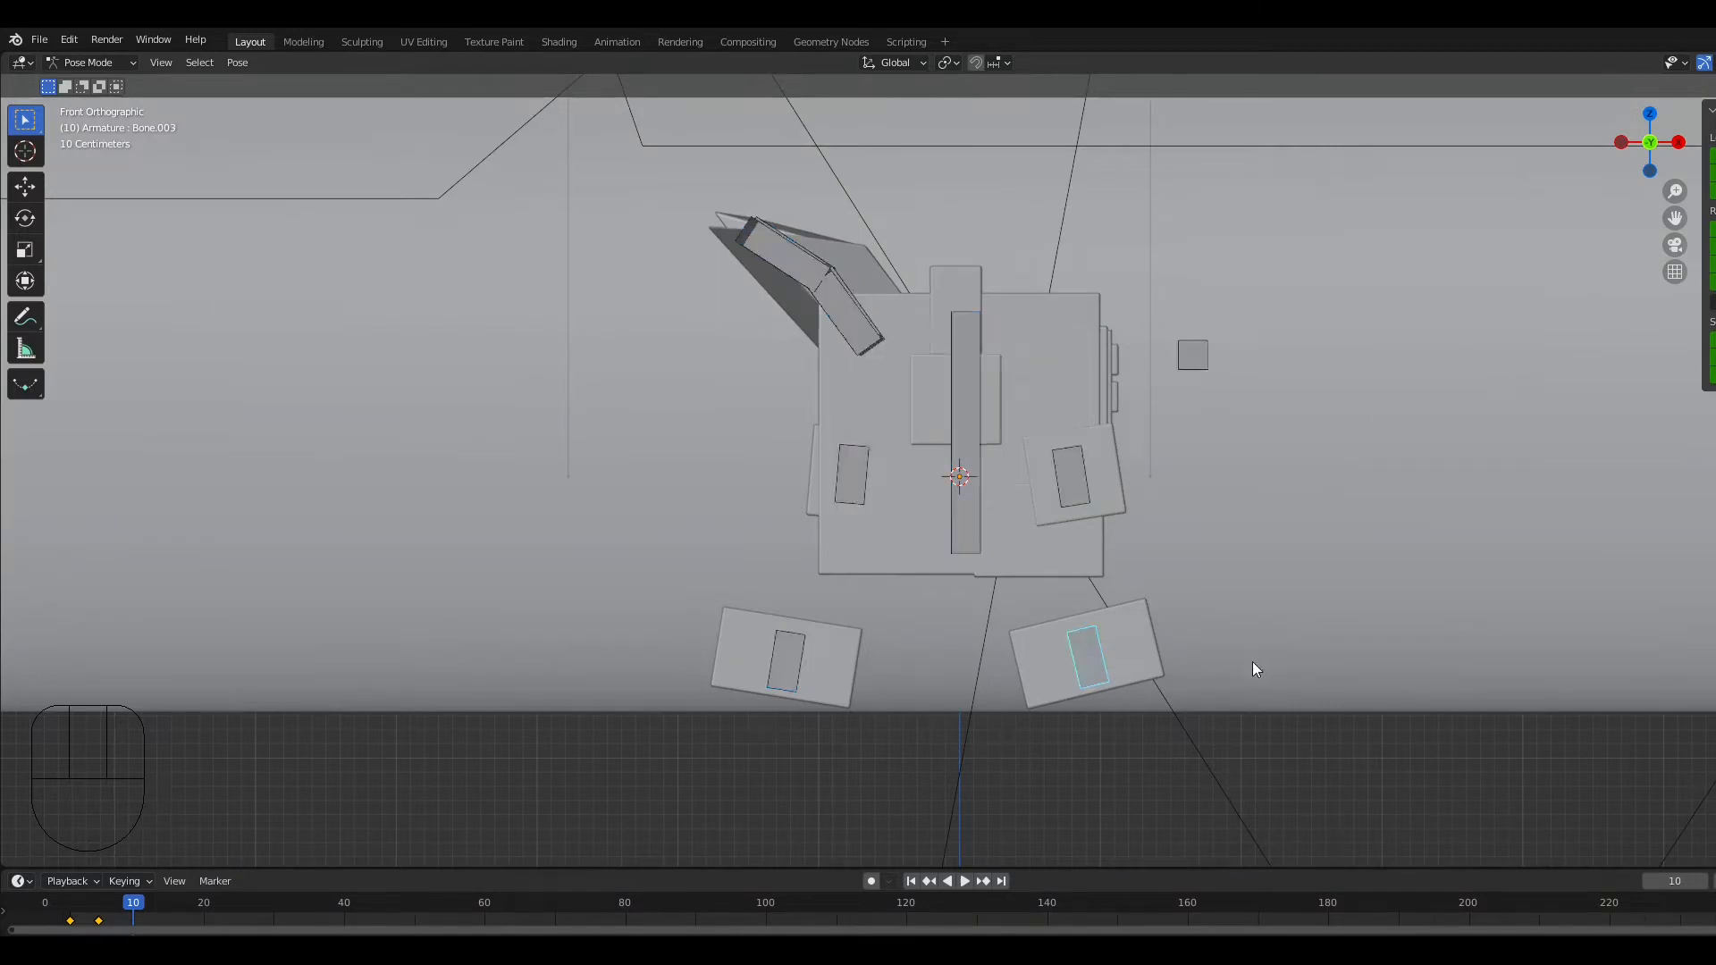
key(g)
click(1123, 660)
key(r)
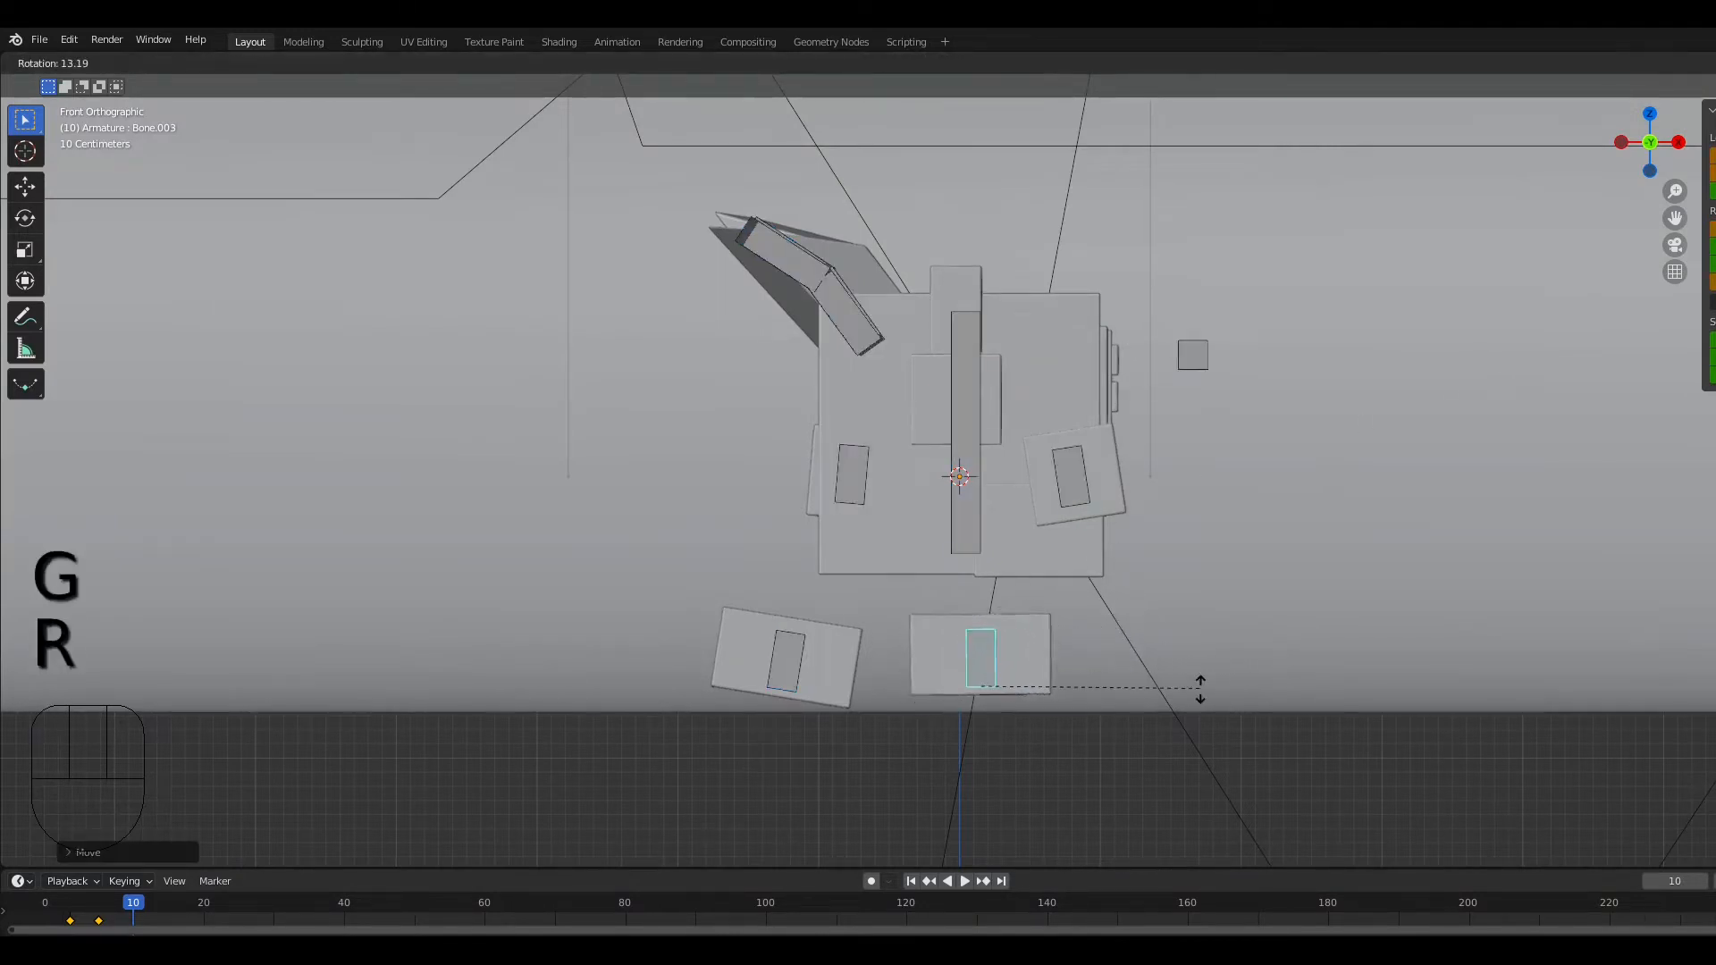
click(1198, 691)
key(g)
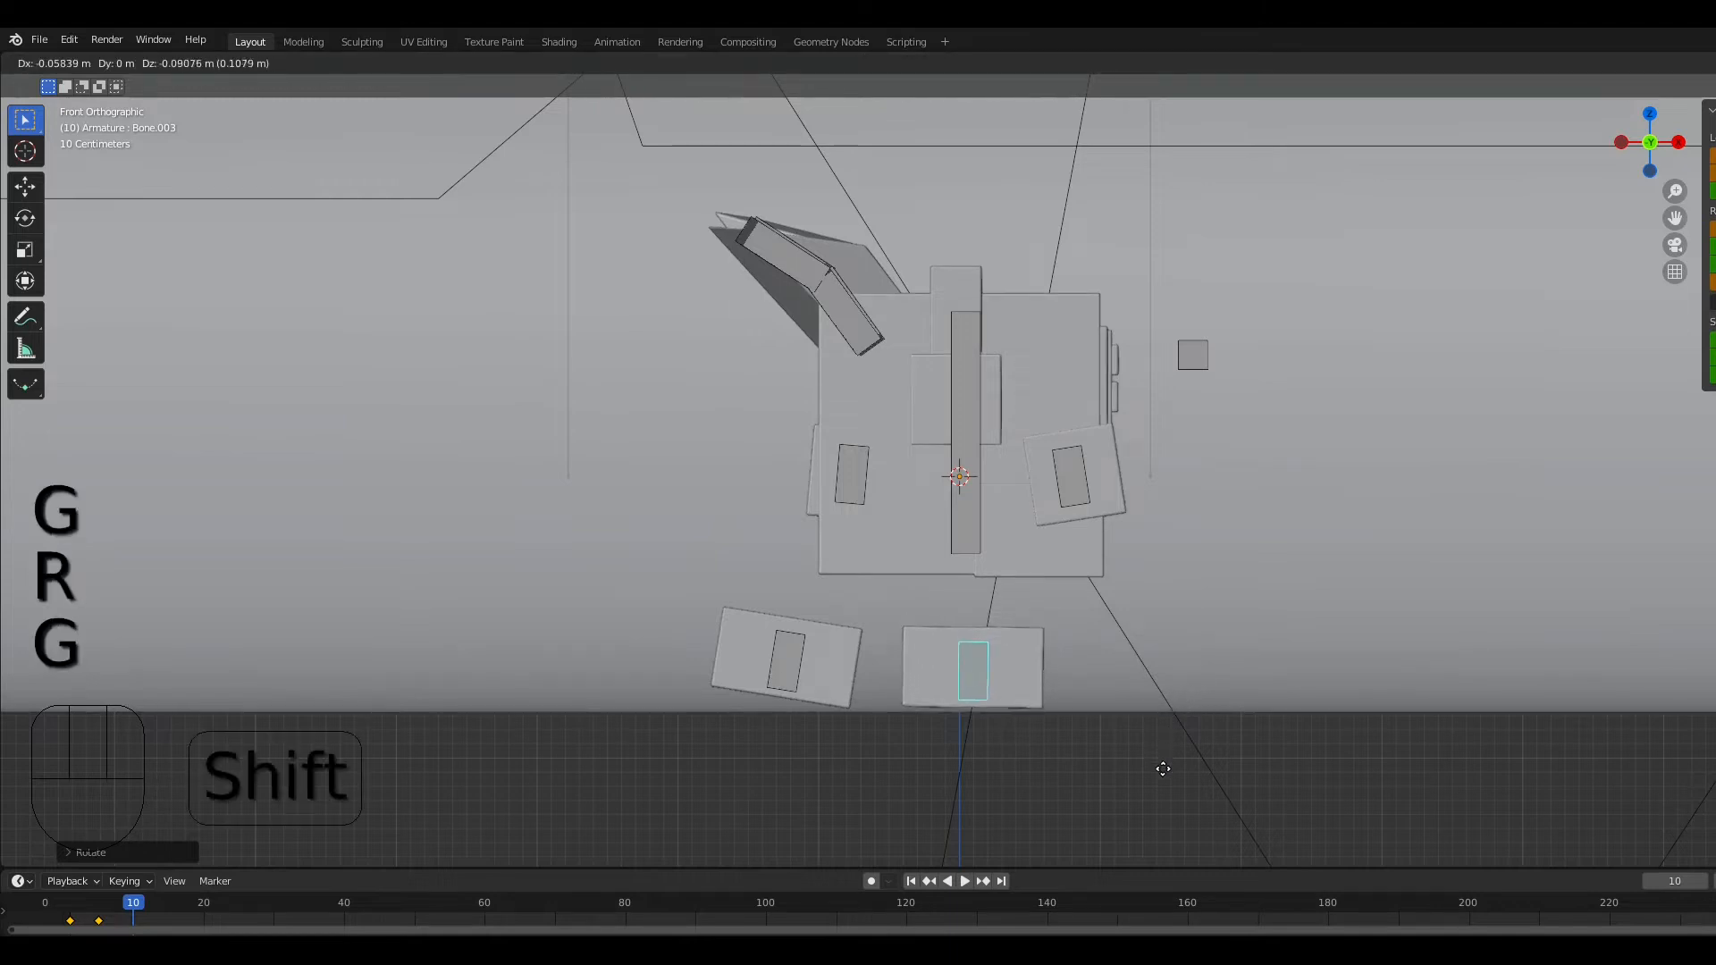
click(1163, 794)
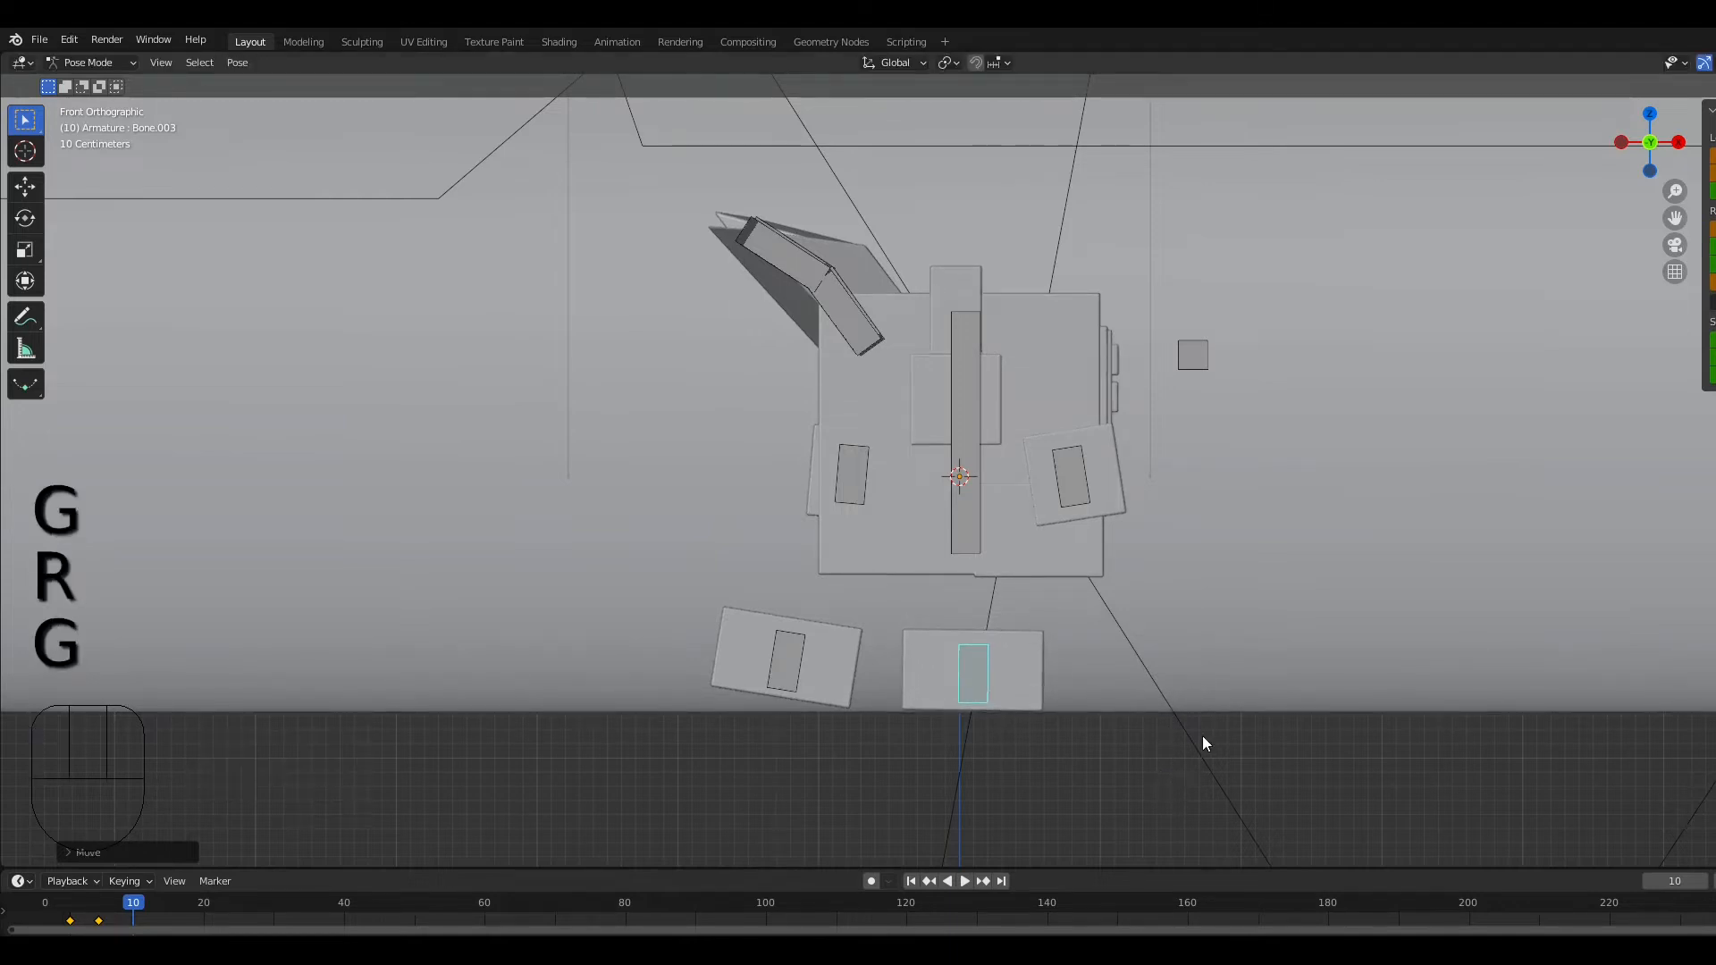
key(r)
click(1199, 706)
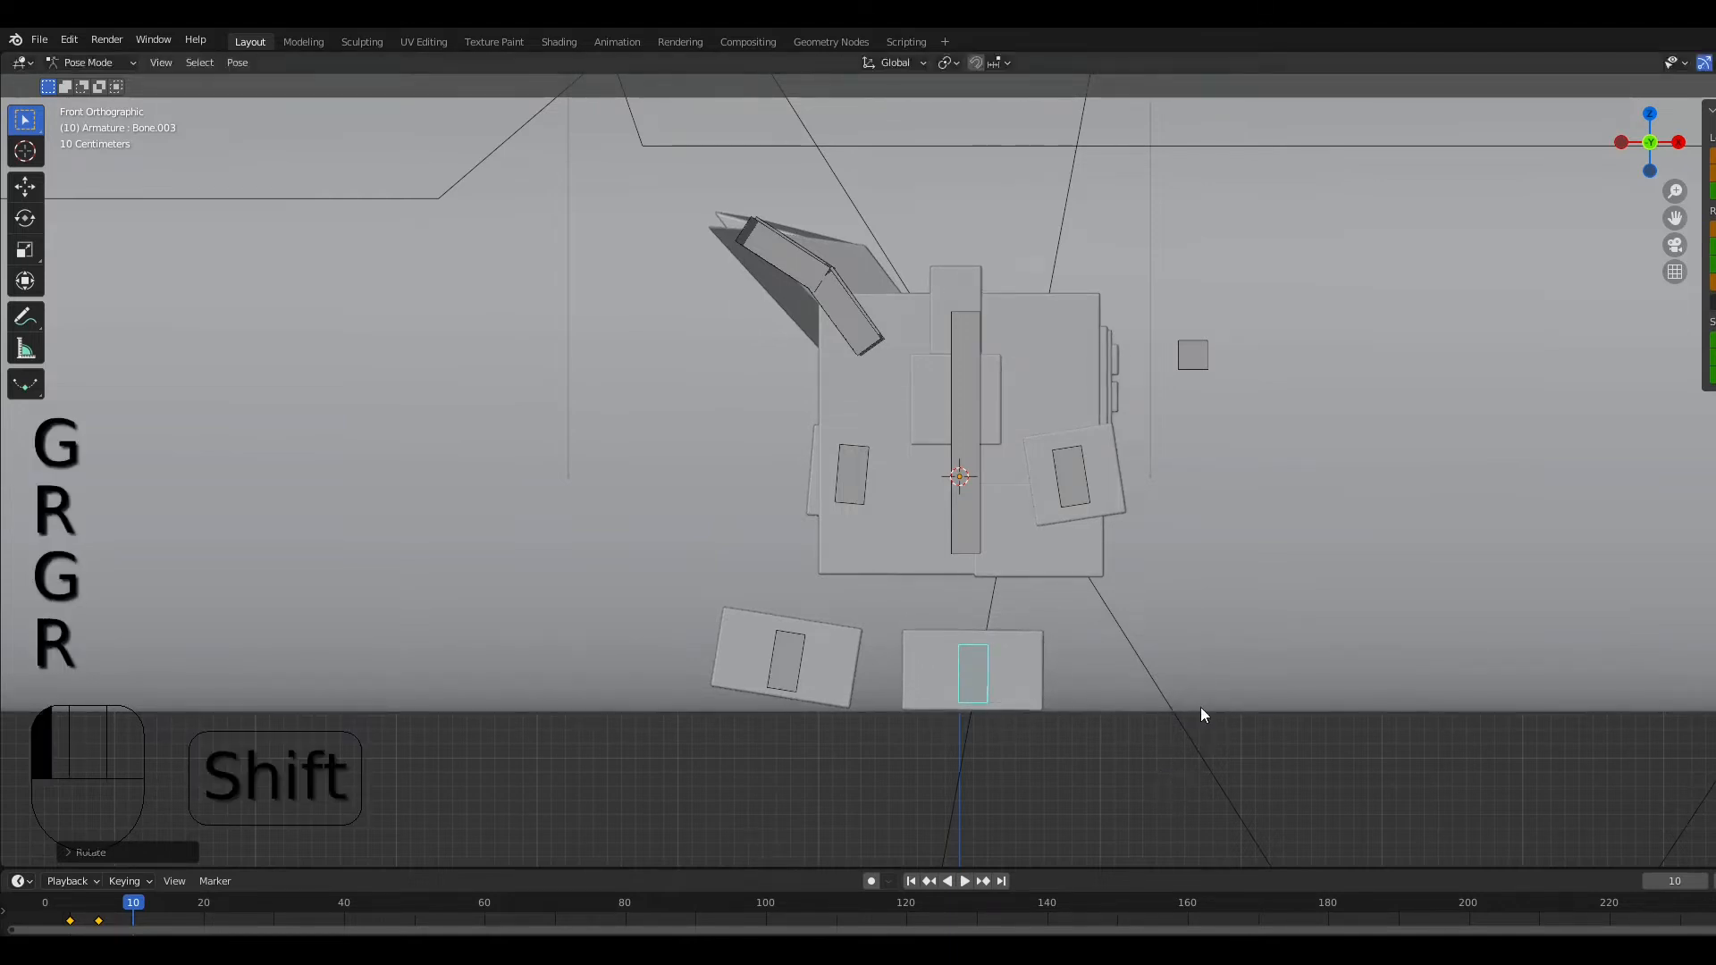
Step: Move the rear foot bone about 1.4 m forward beneath the body, level it and align it with the other foot
click(784, 666)
key(g)
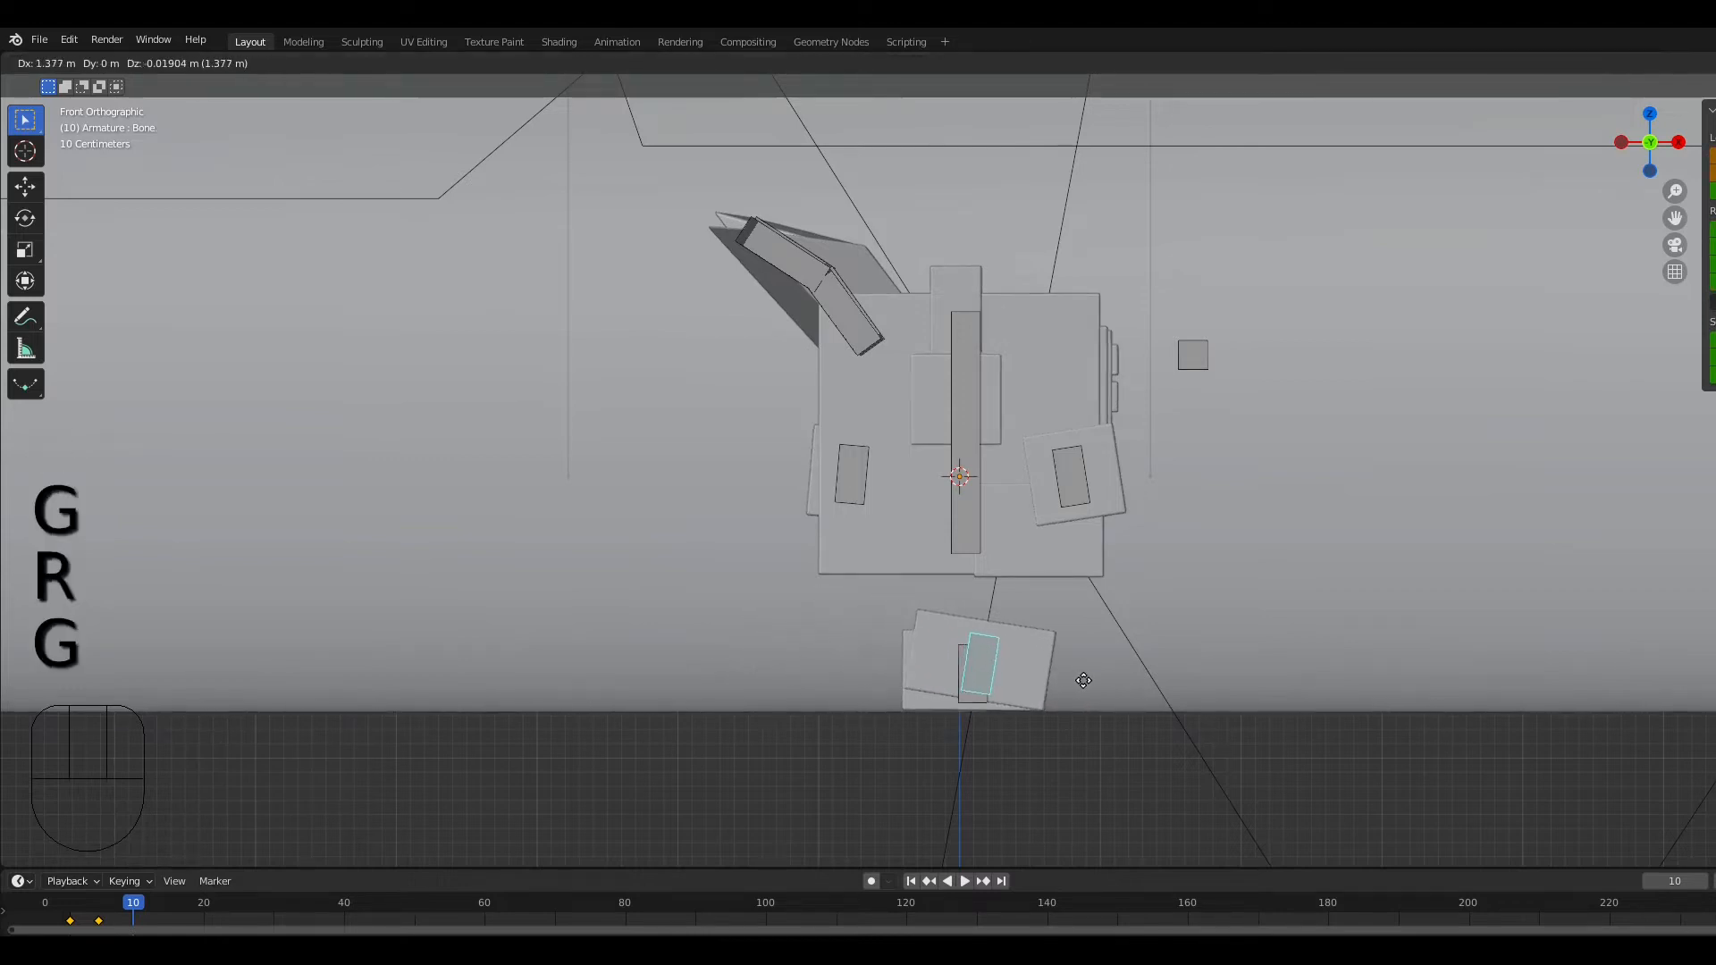
click(1136, 681)
key(r)
click(1136, 653)
key(g)
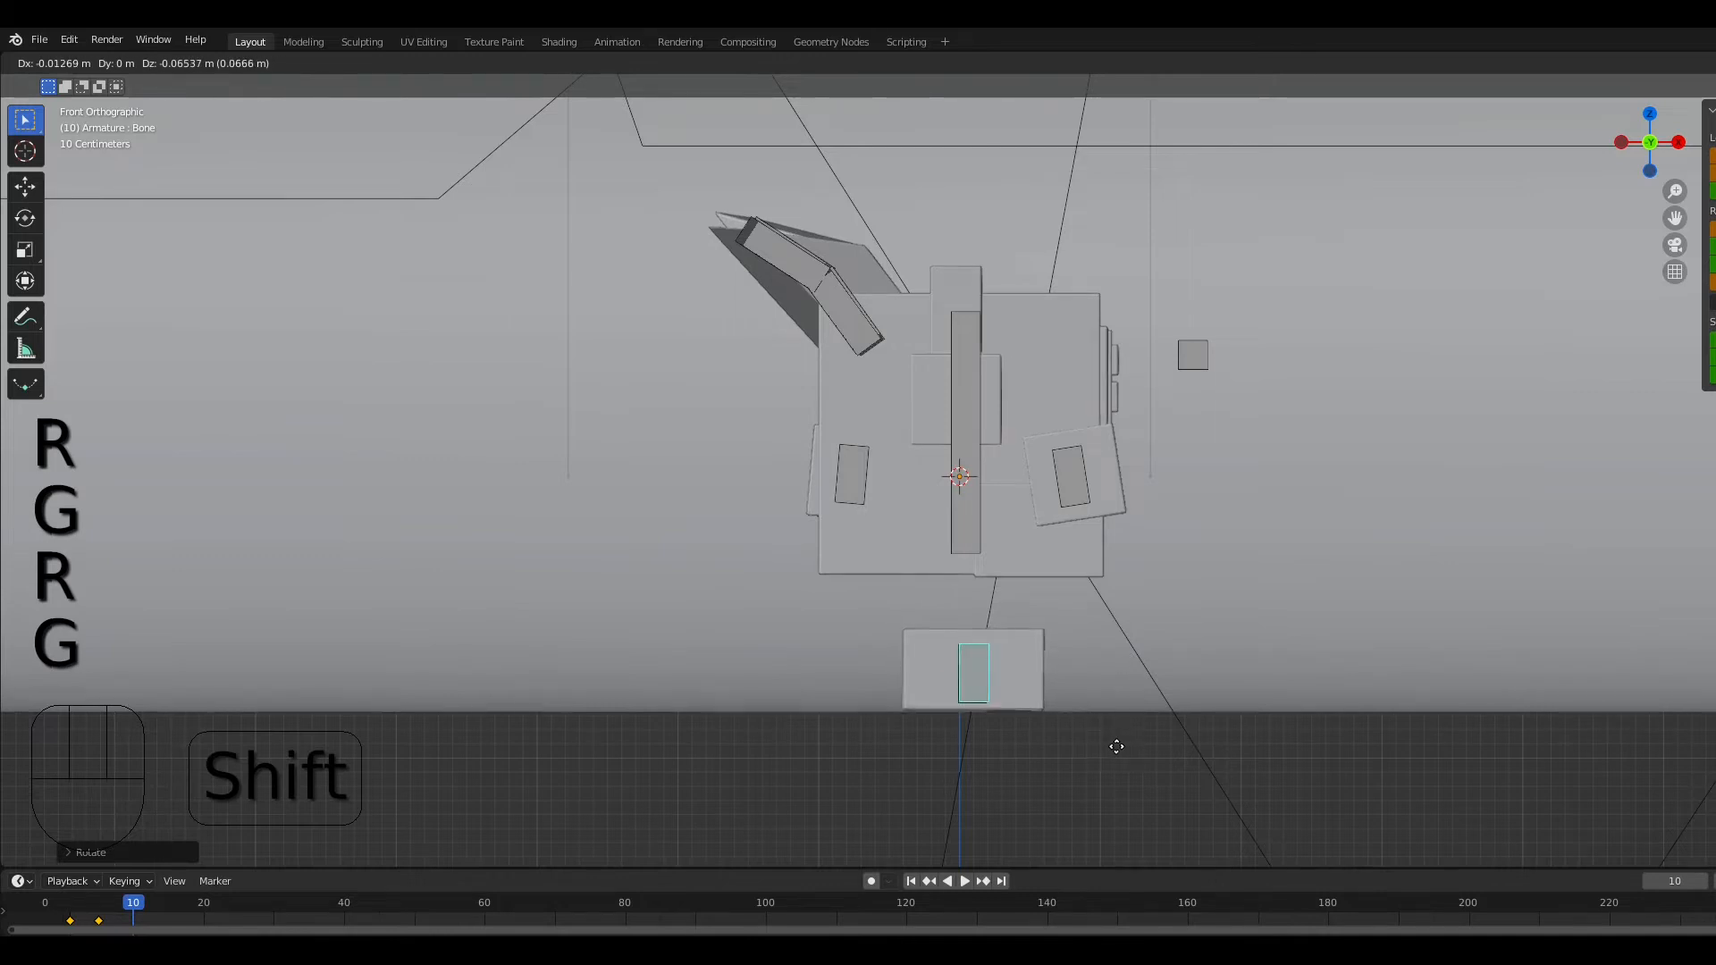
click(1111, 766)
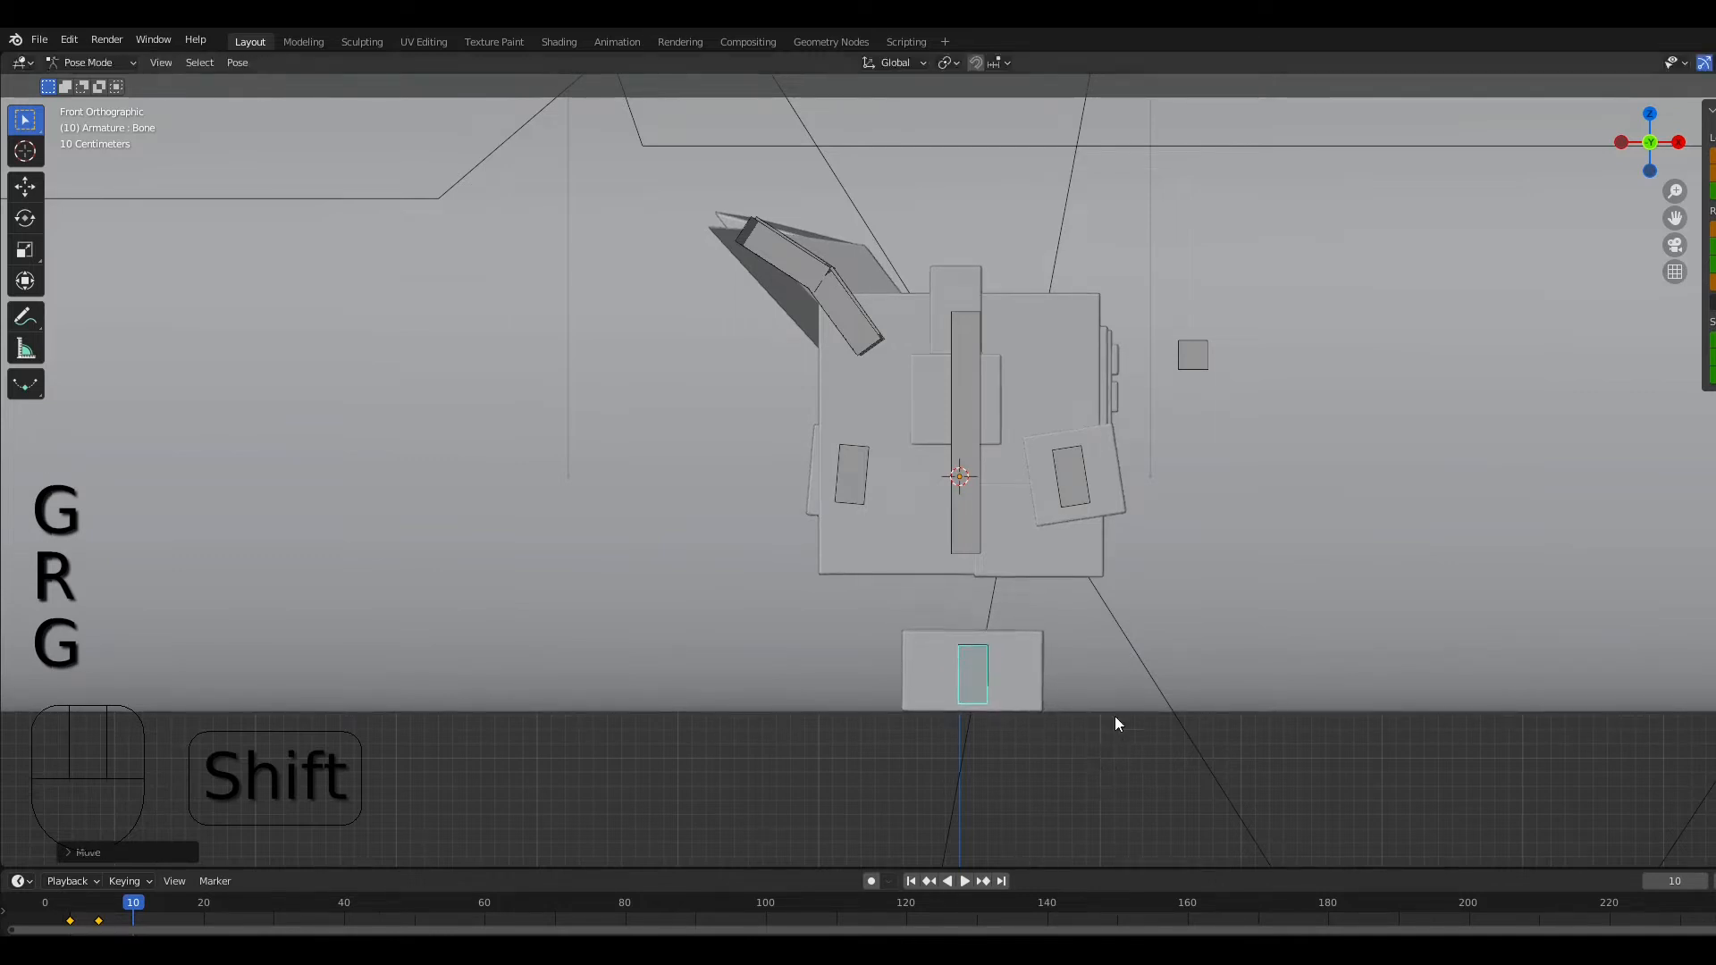
Step: Lower the long central body bone slightly along the global Z axis at frame 10
click(969, 507)
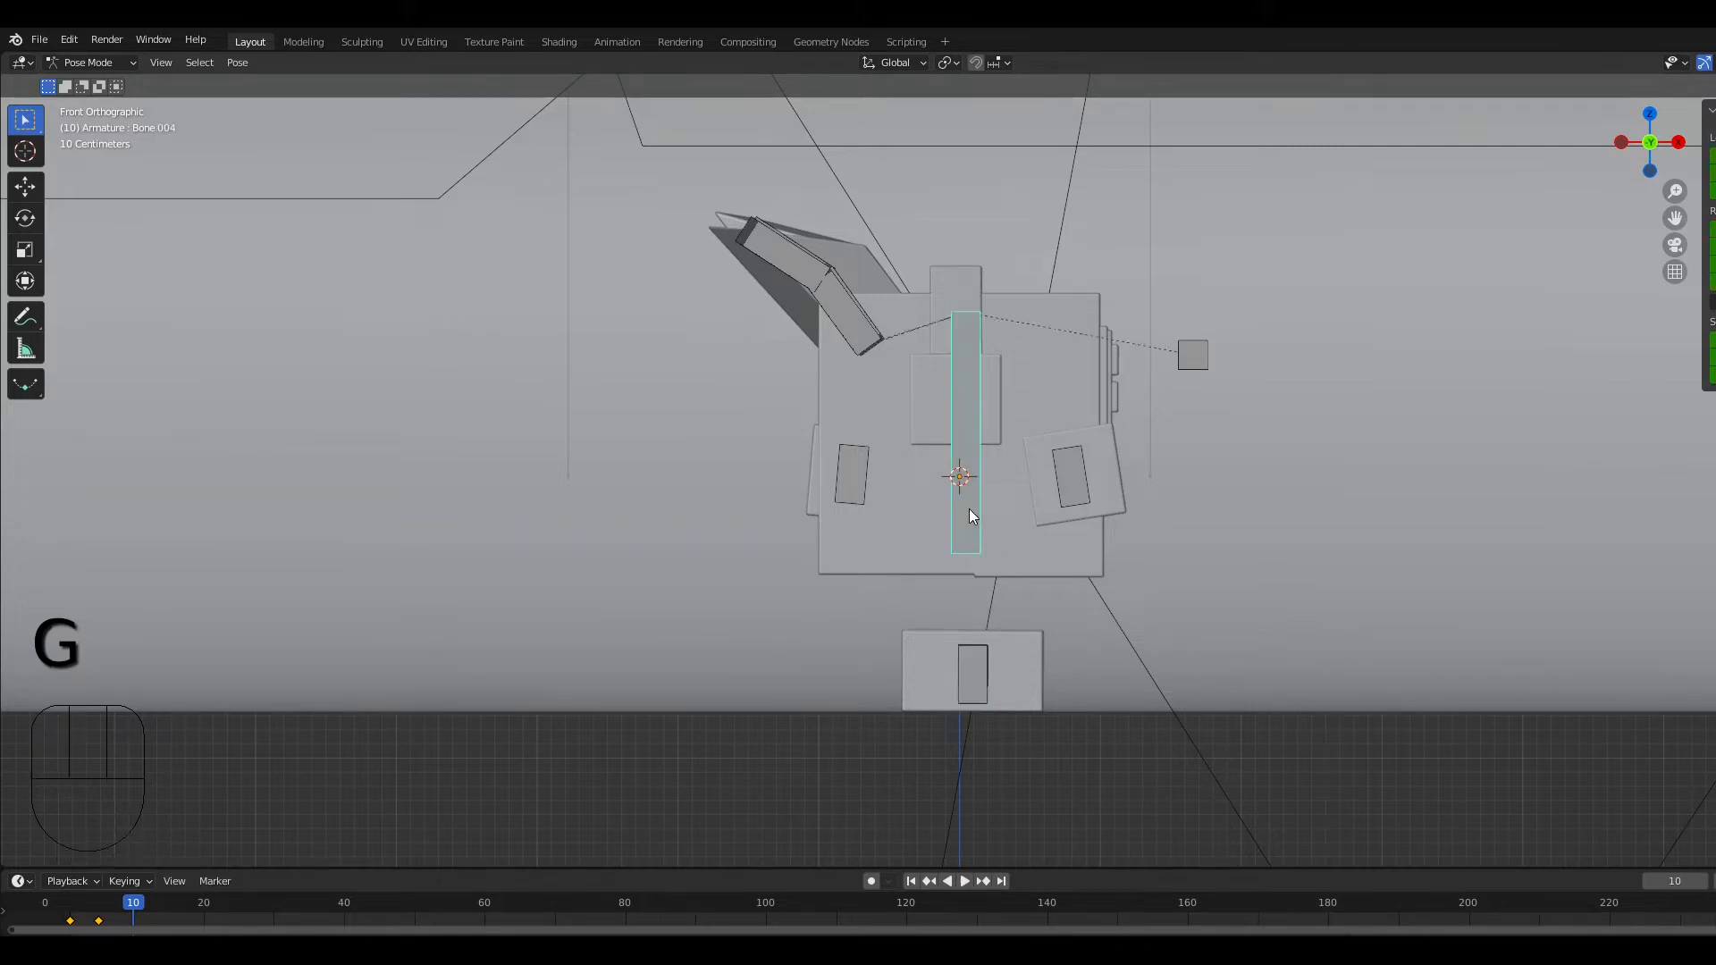
key(g)
key(z)
key(shift)
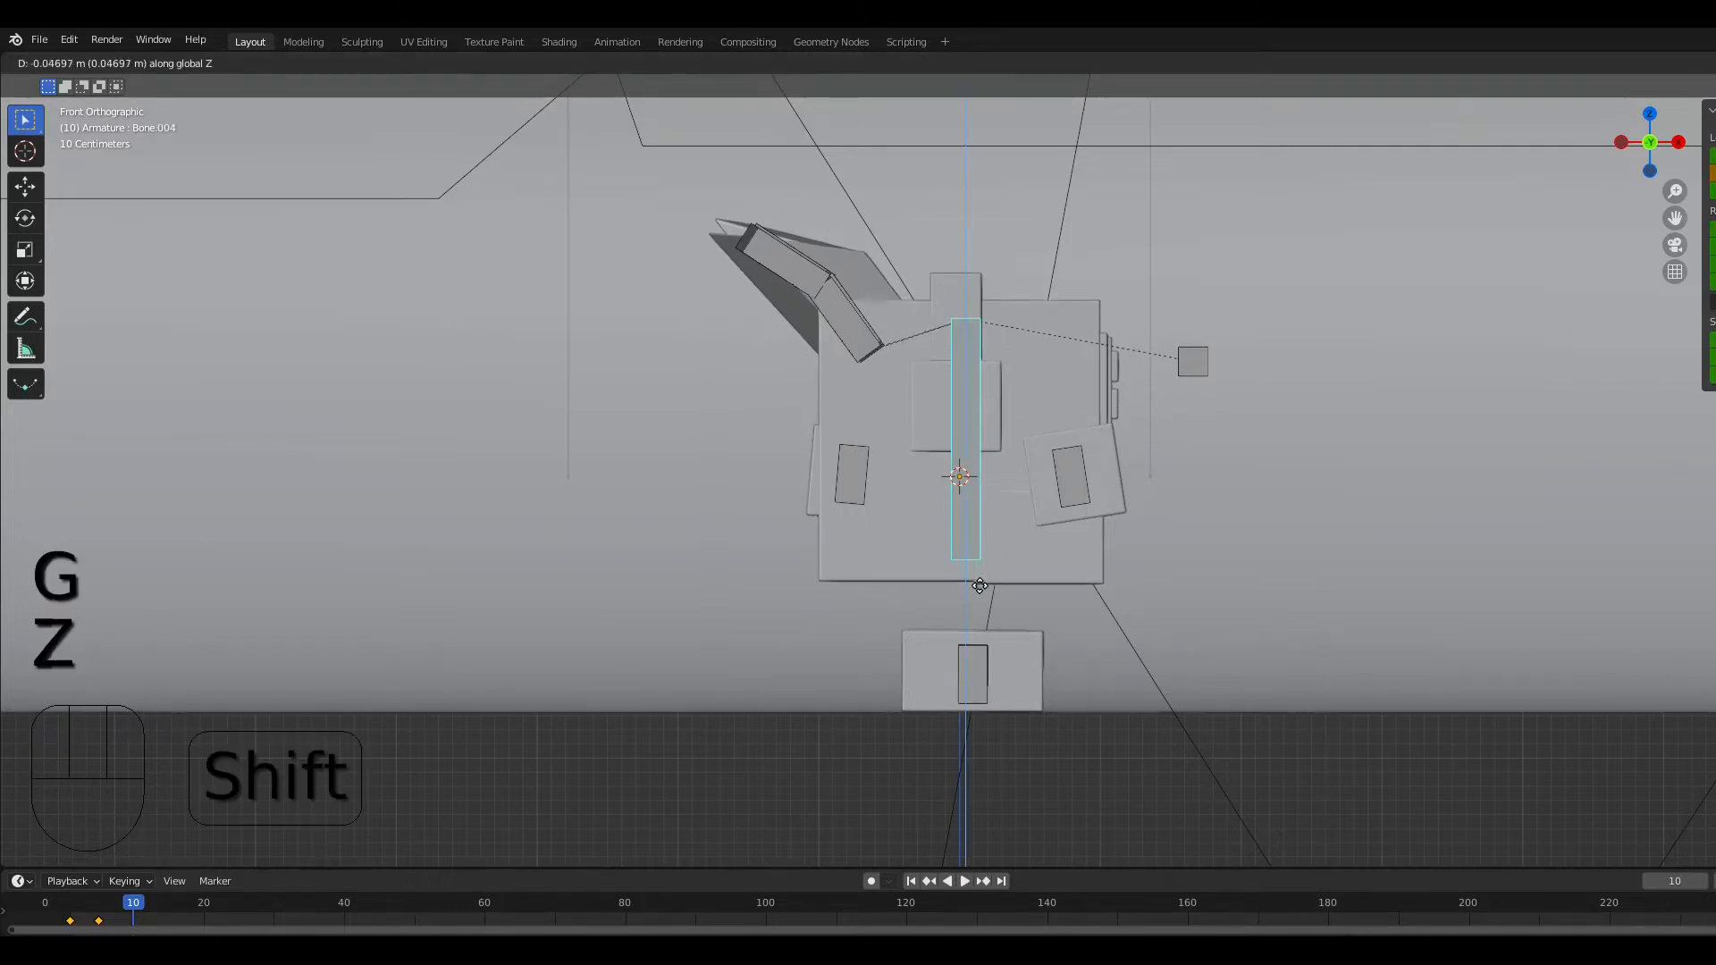
click(957, 755)
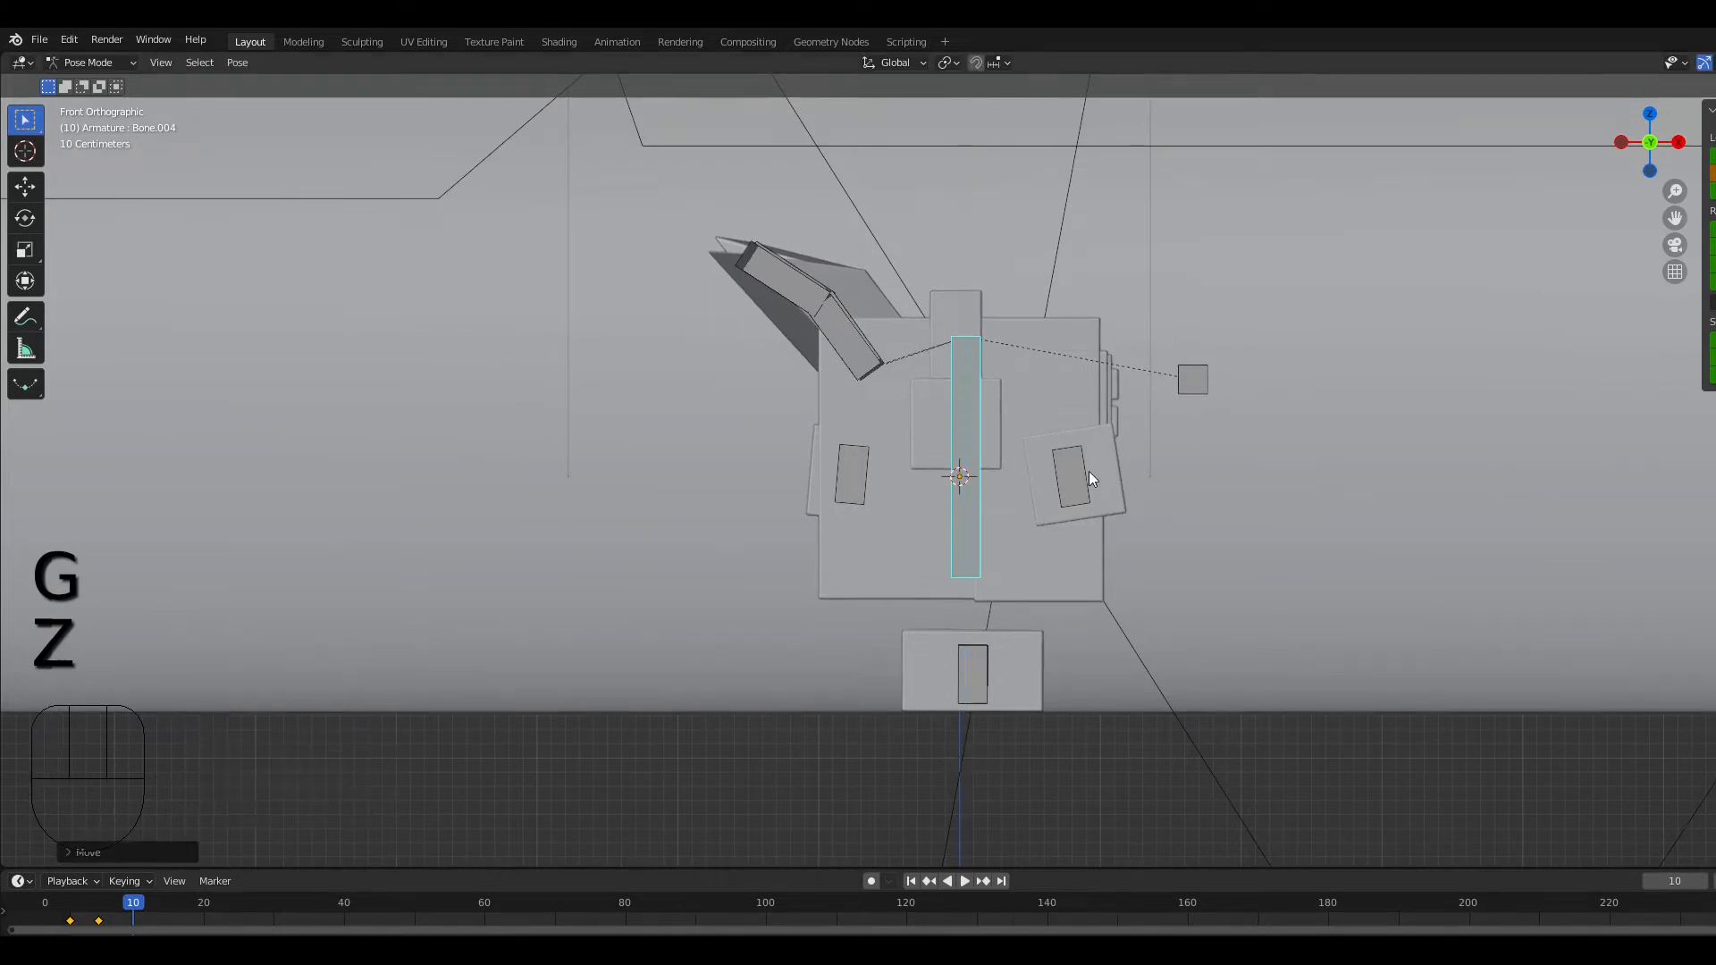
Step: Move the forward hand bone back and down beneath the body's middle, then level it and line it up with the central body bone
click(1080, 502)
key(g)
click(1087, 569)
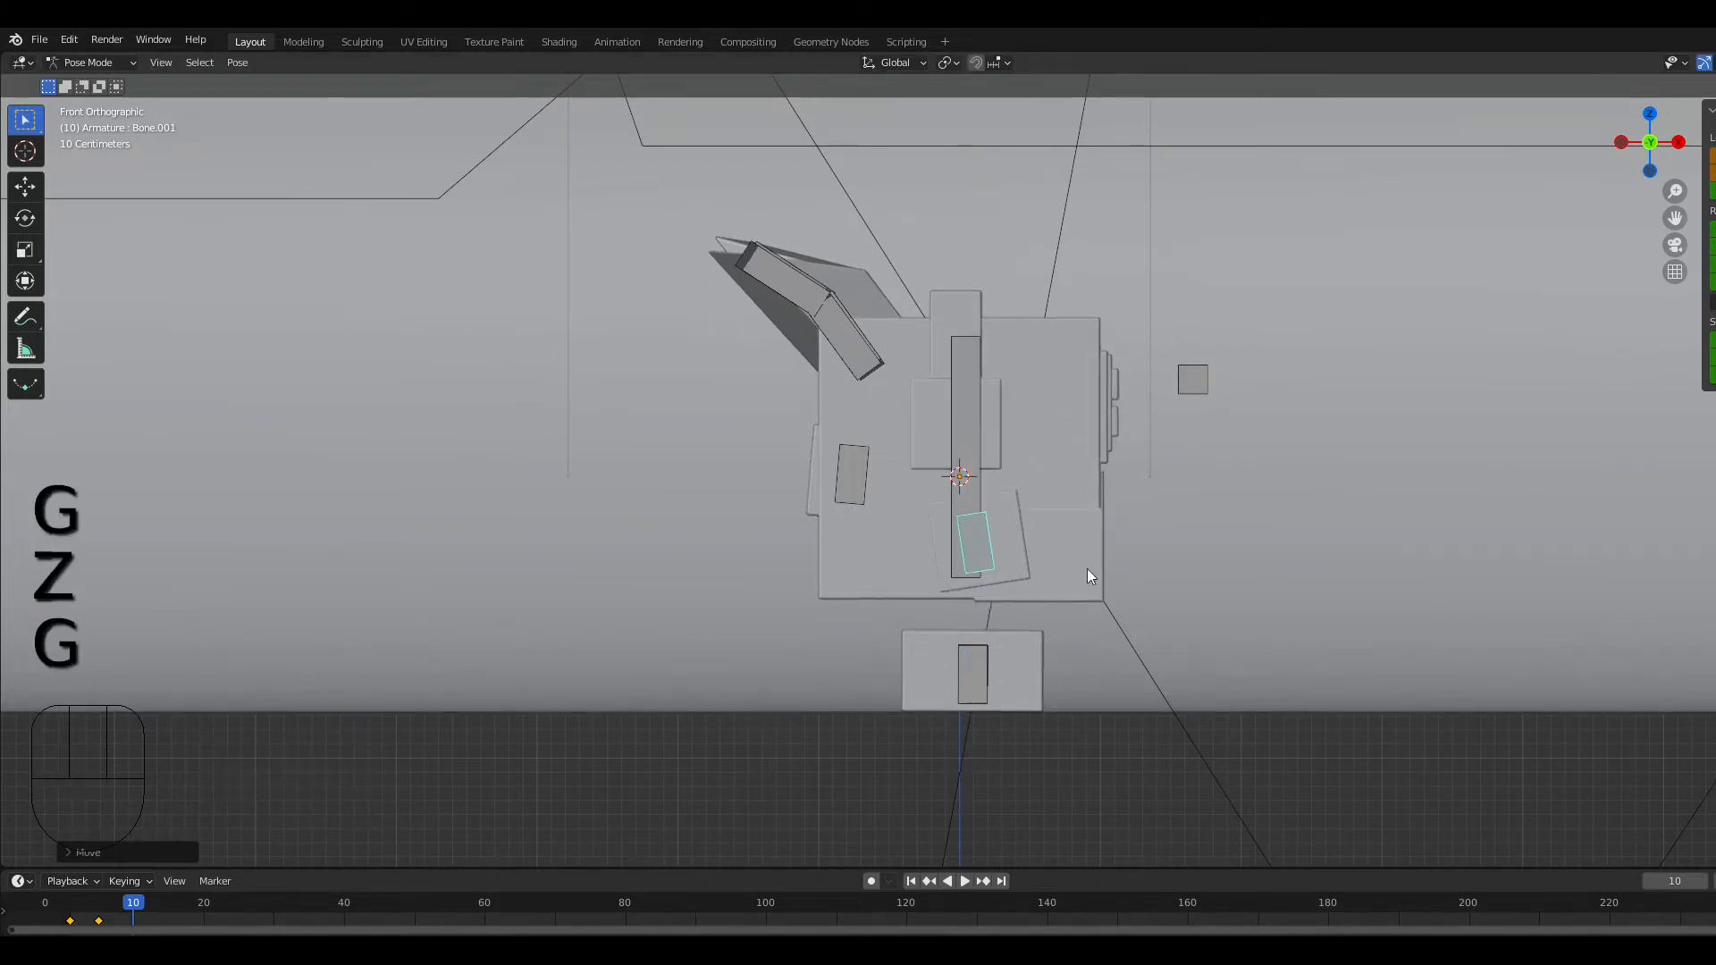
key(r)
click(1137, 598)
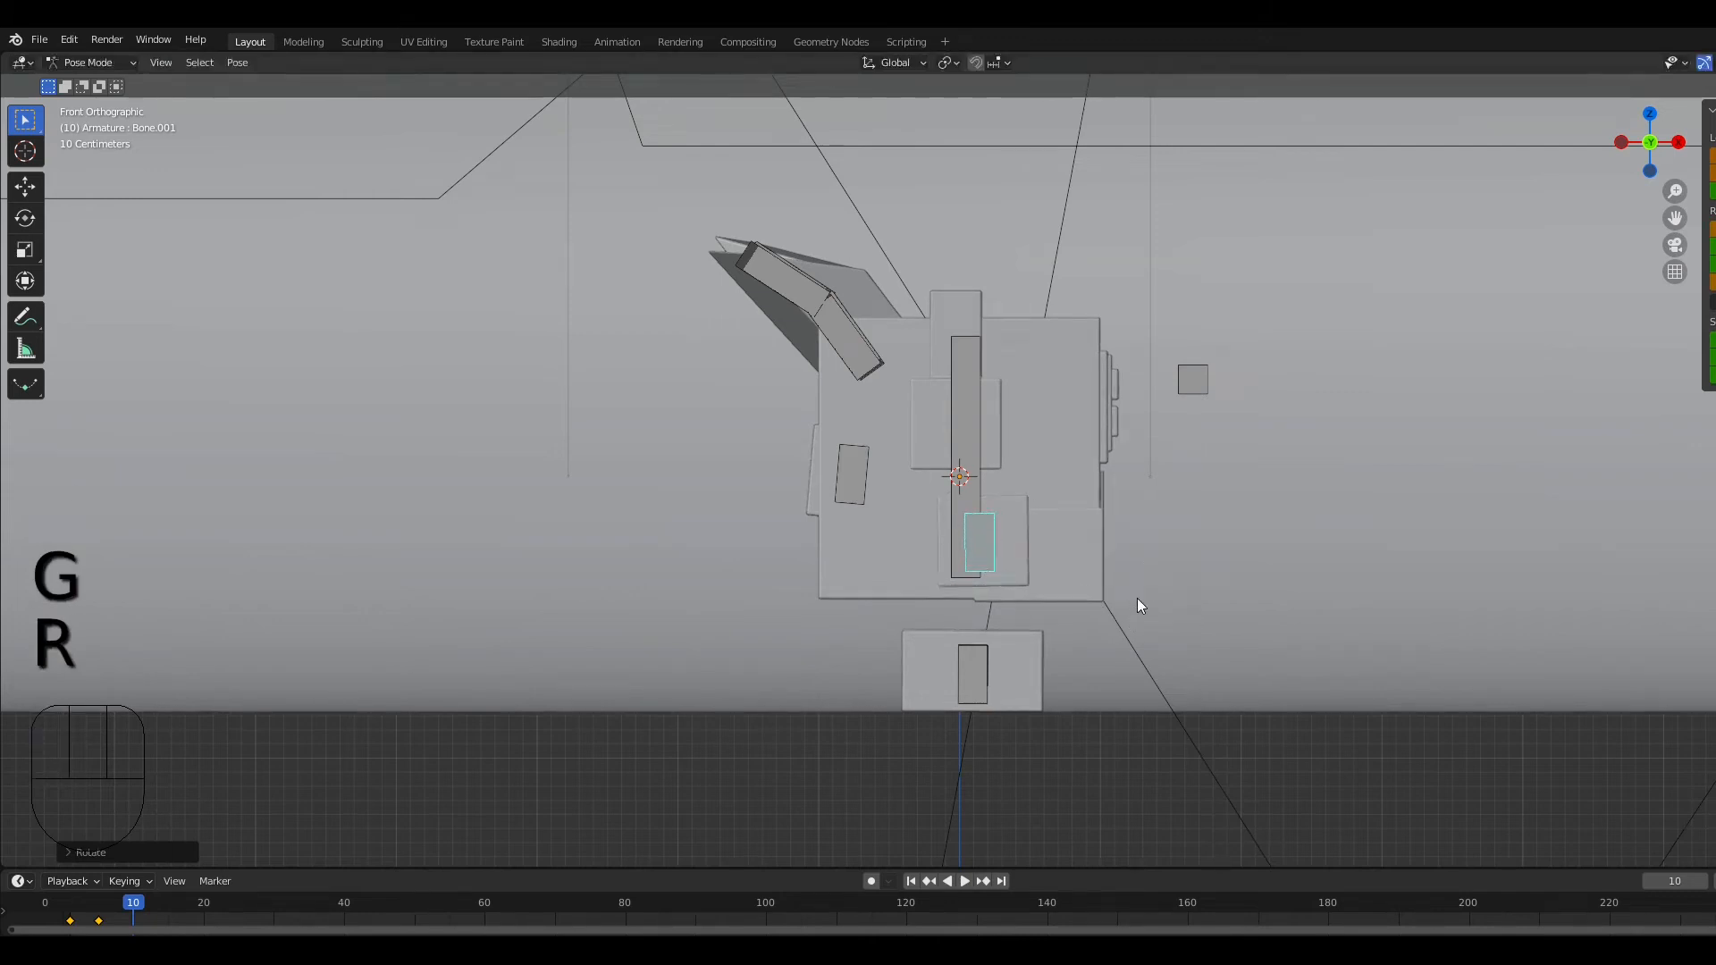
key(g)
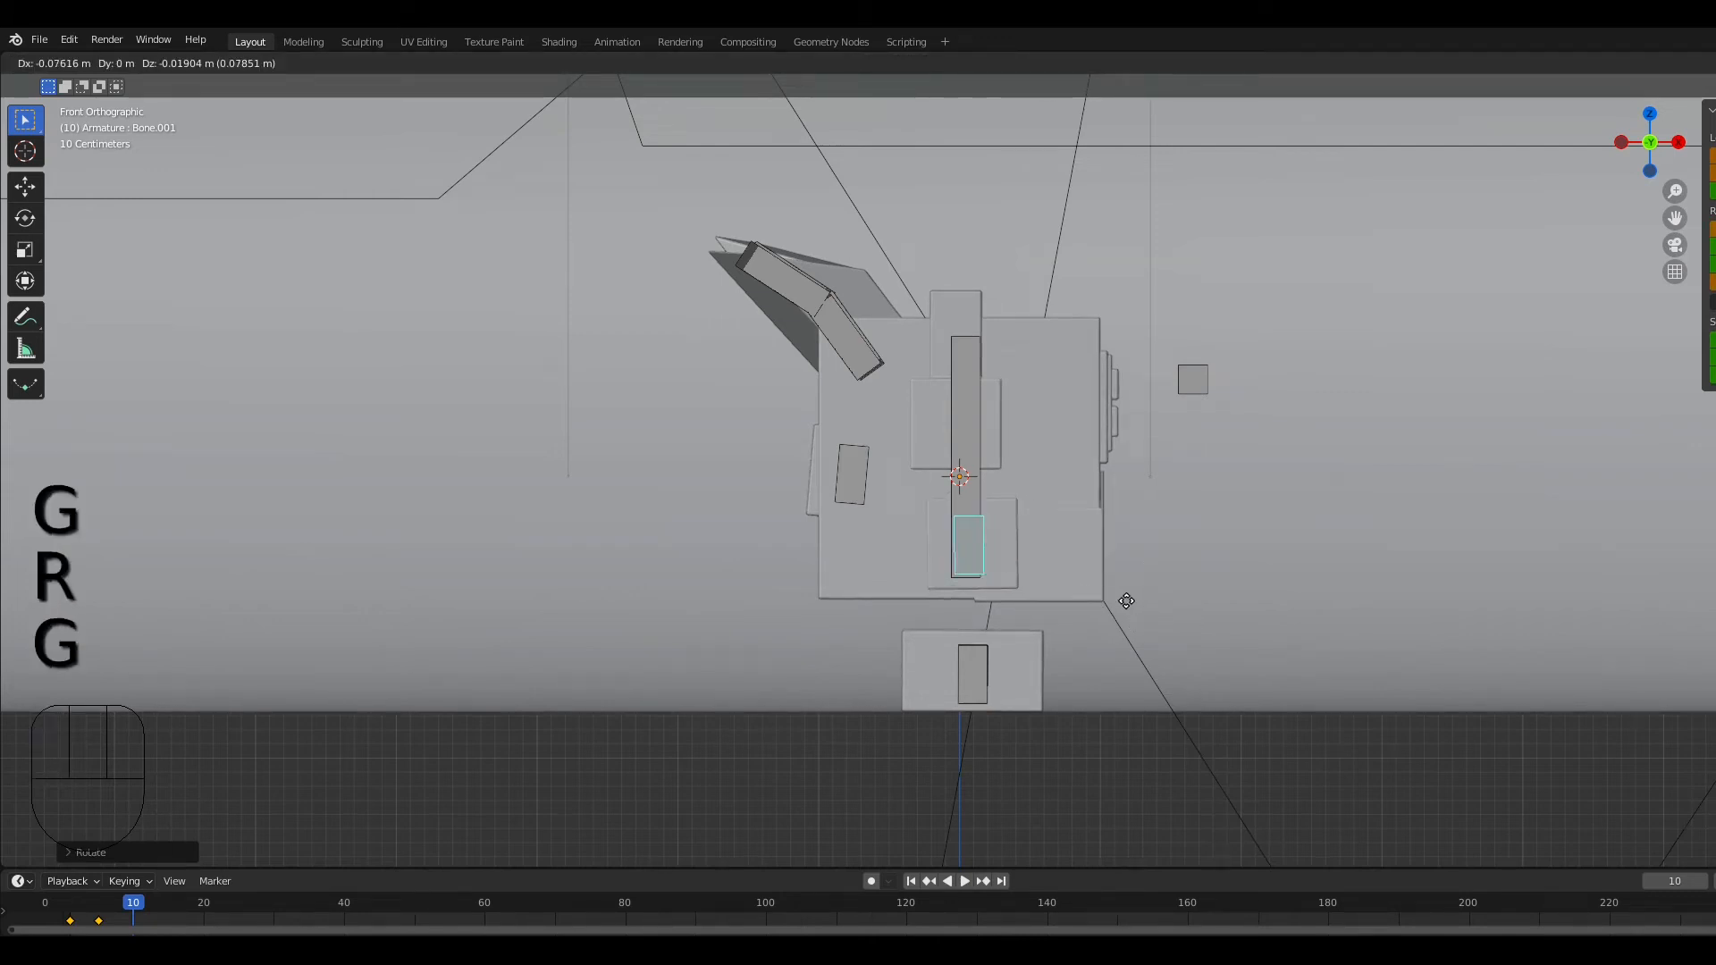
click(1126, 600)
Step: Lower the separate bone in front of the face slightly along the global Z axis
middle_drag(1200, 375, 1133, 377)
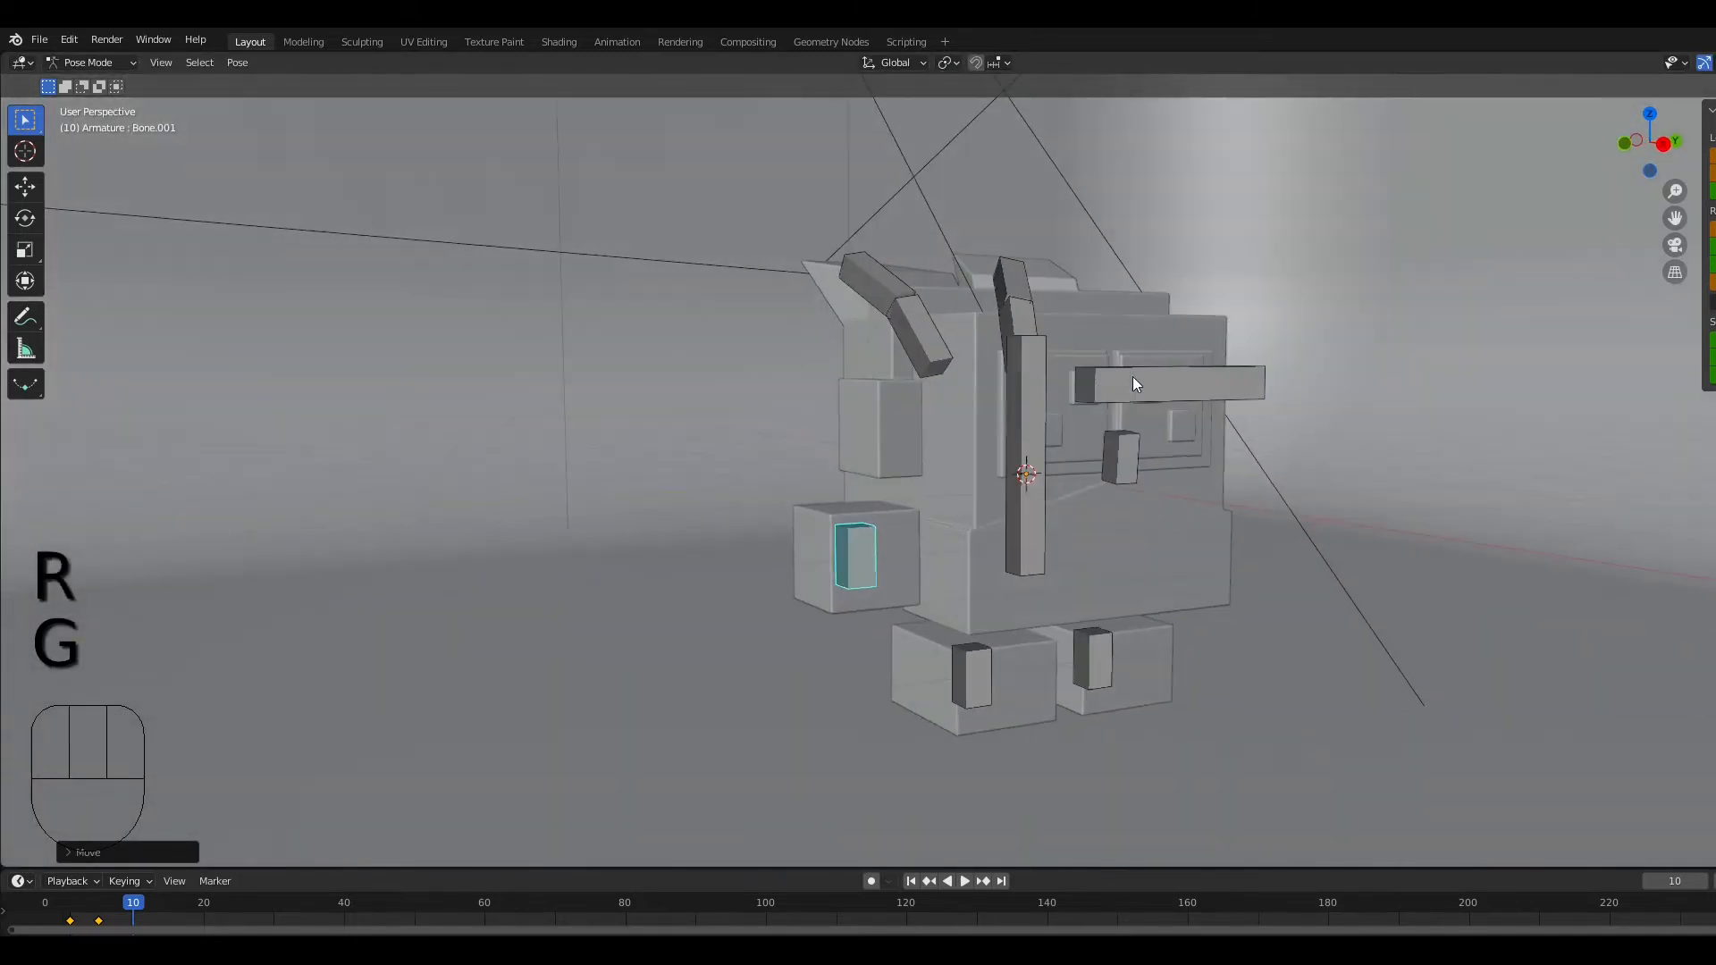
click(1139, 380)
key(g)
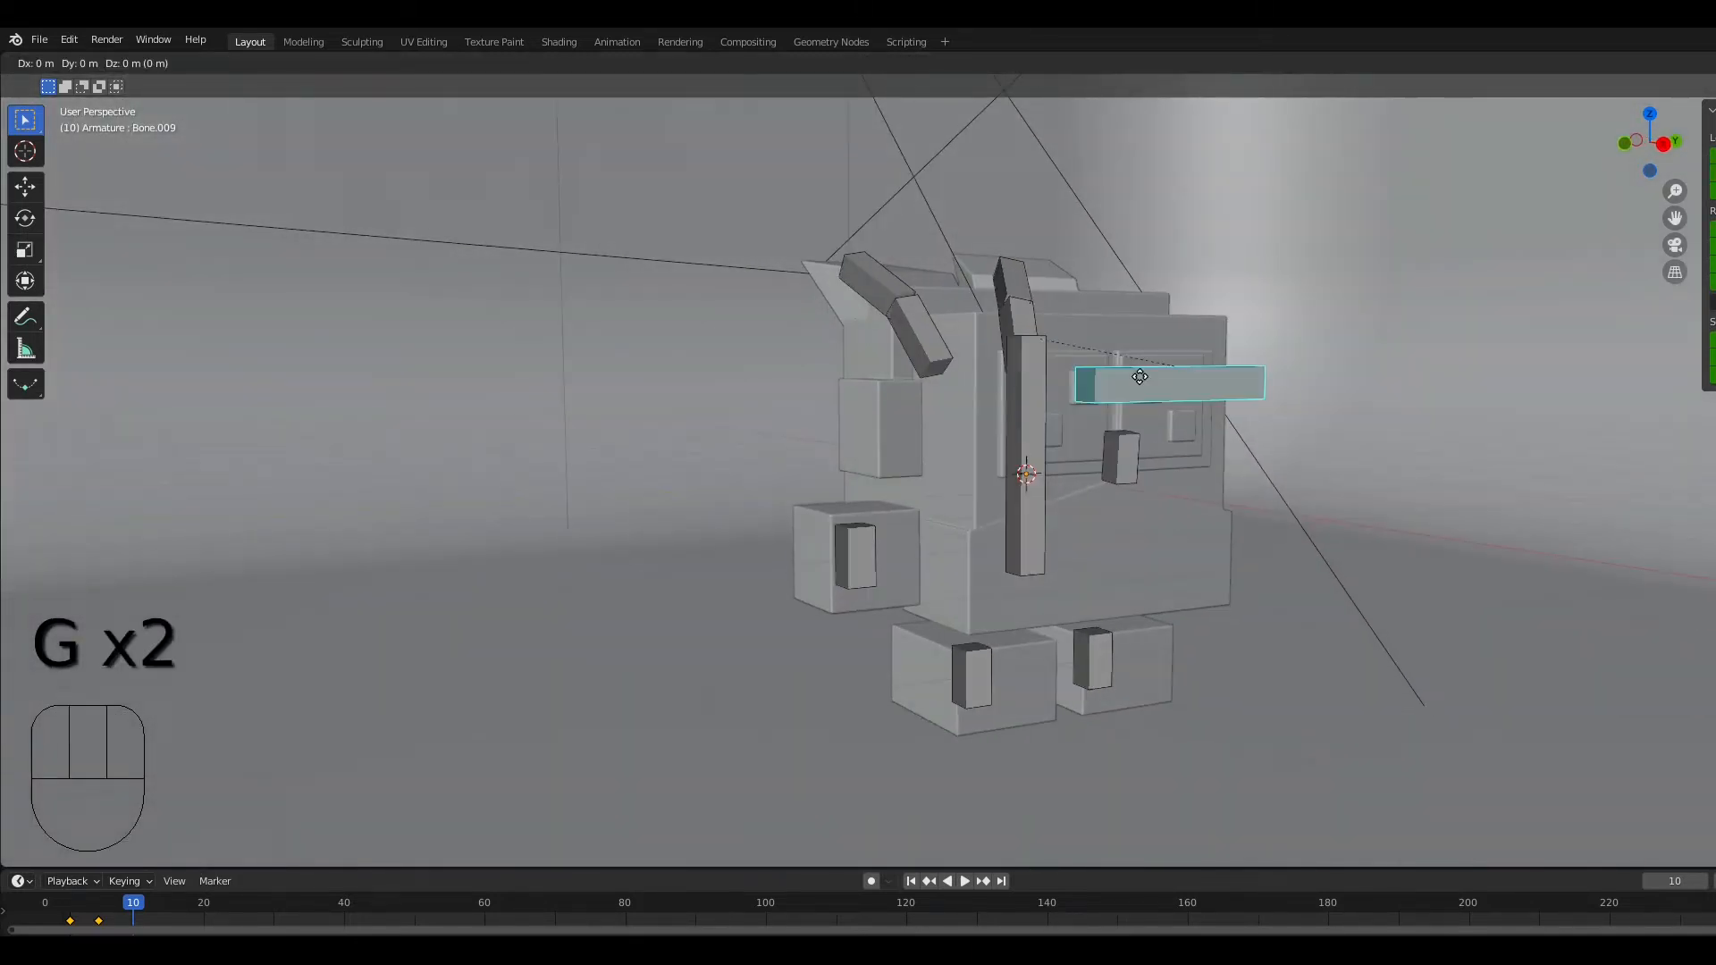
key(z)
key(shift)
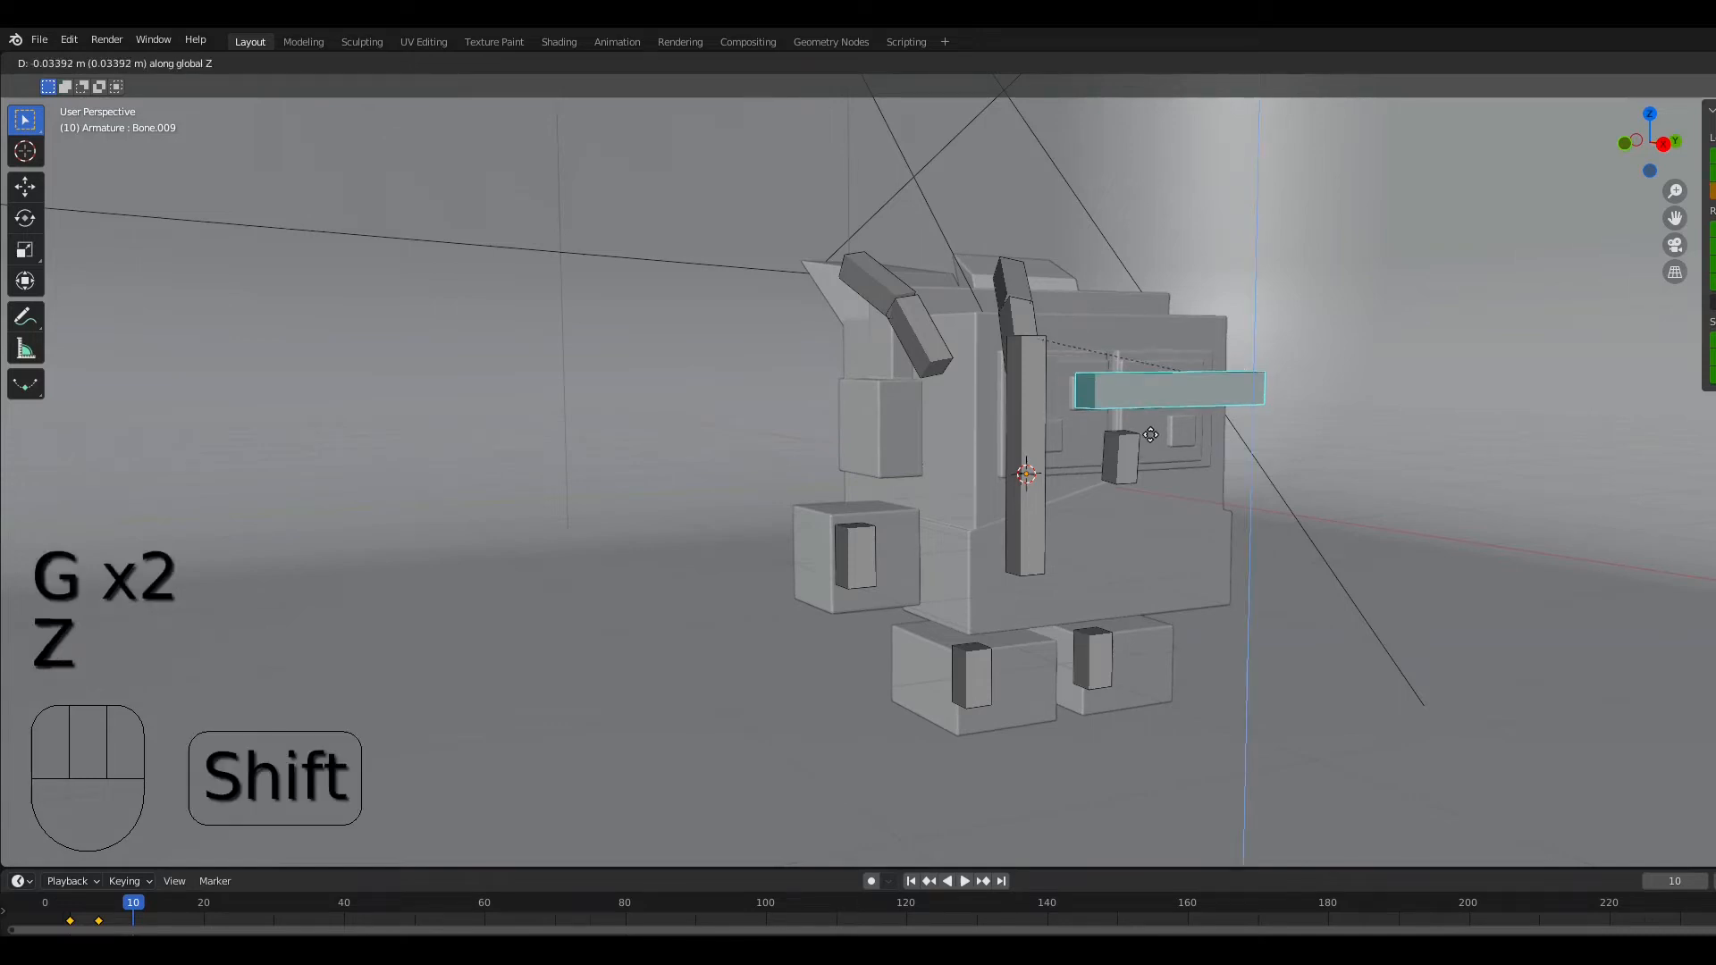
click(1153, 448)
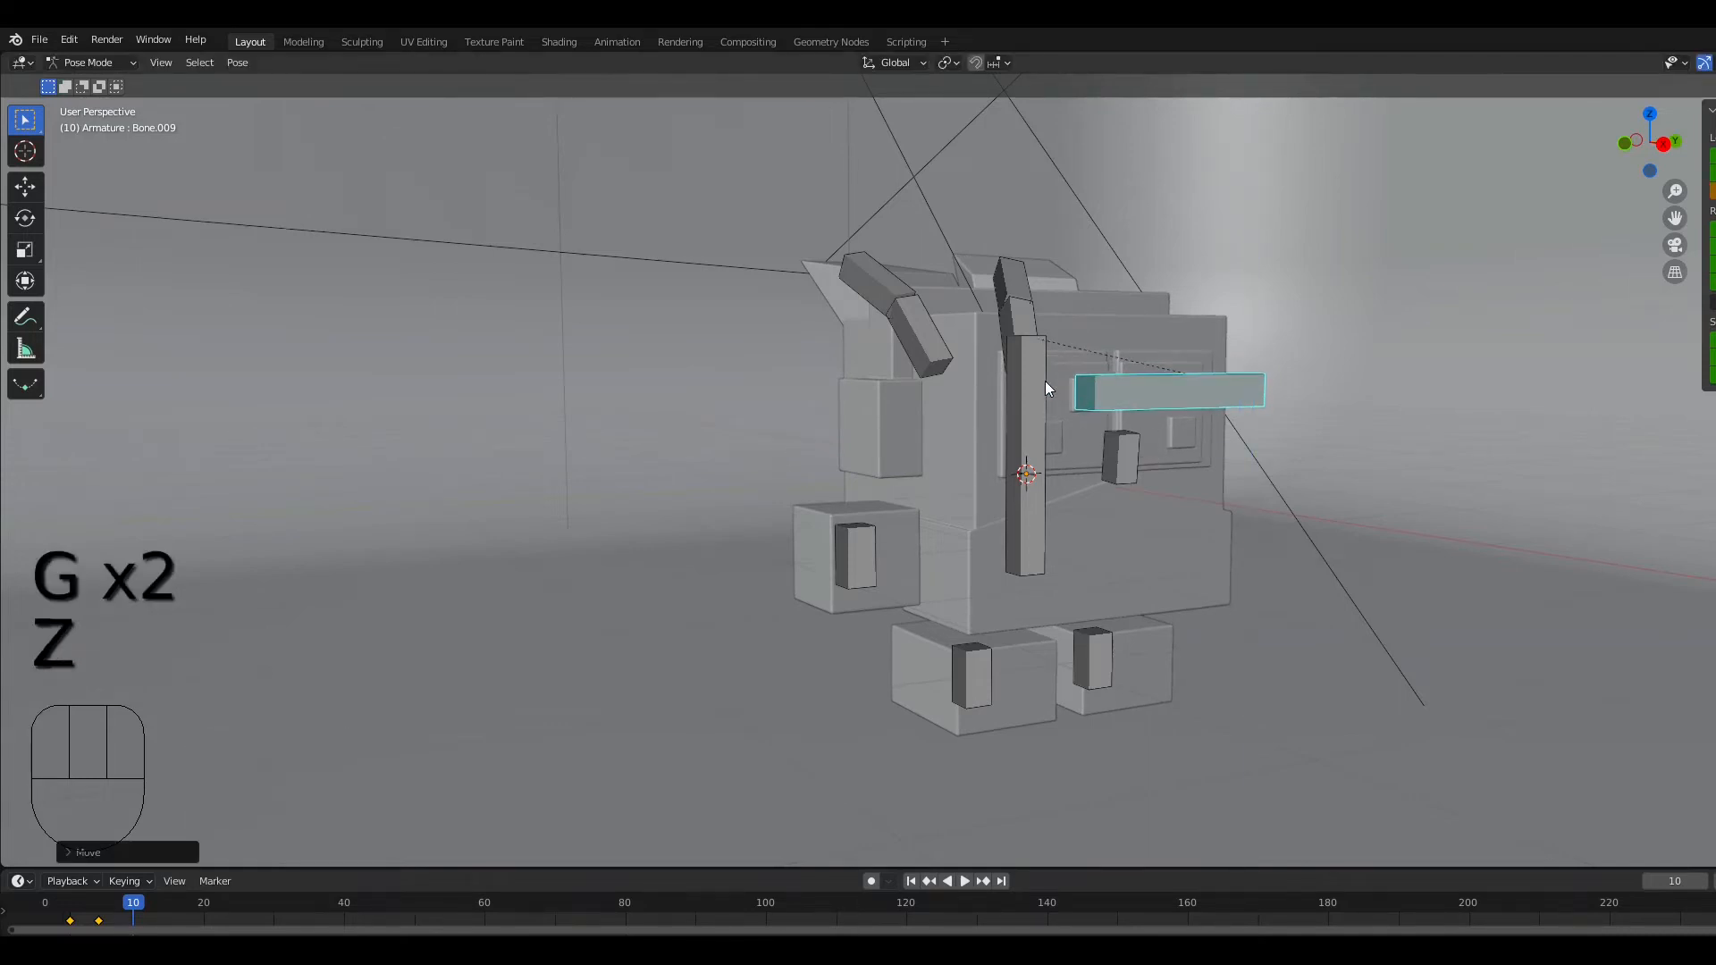
Step: Rotate the two outer ear bones about -4.4° around the global Y axis
middle_drag(1044, 381, 1106, 366)
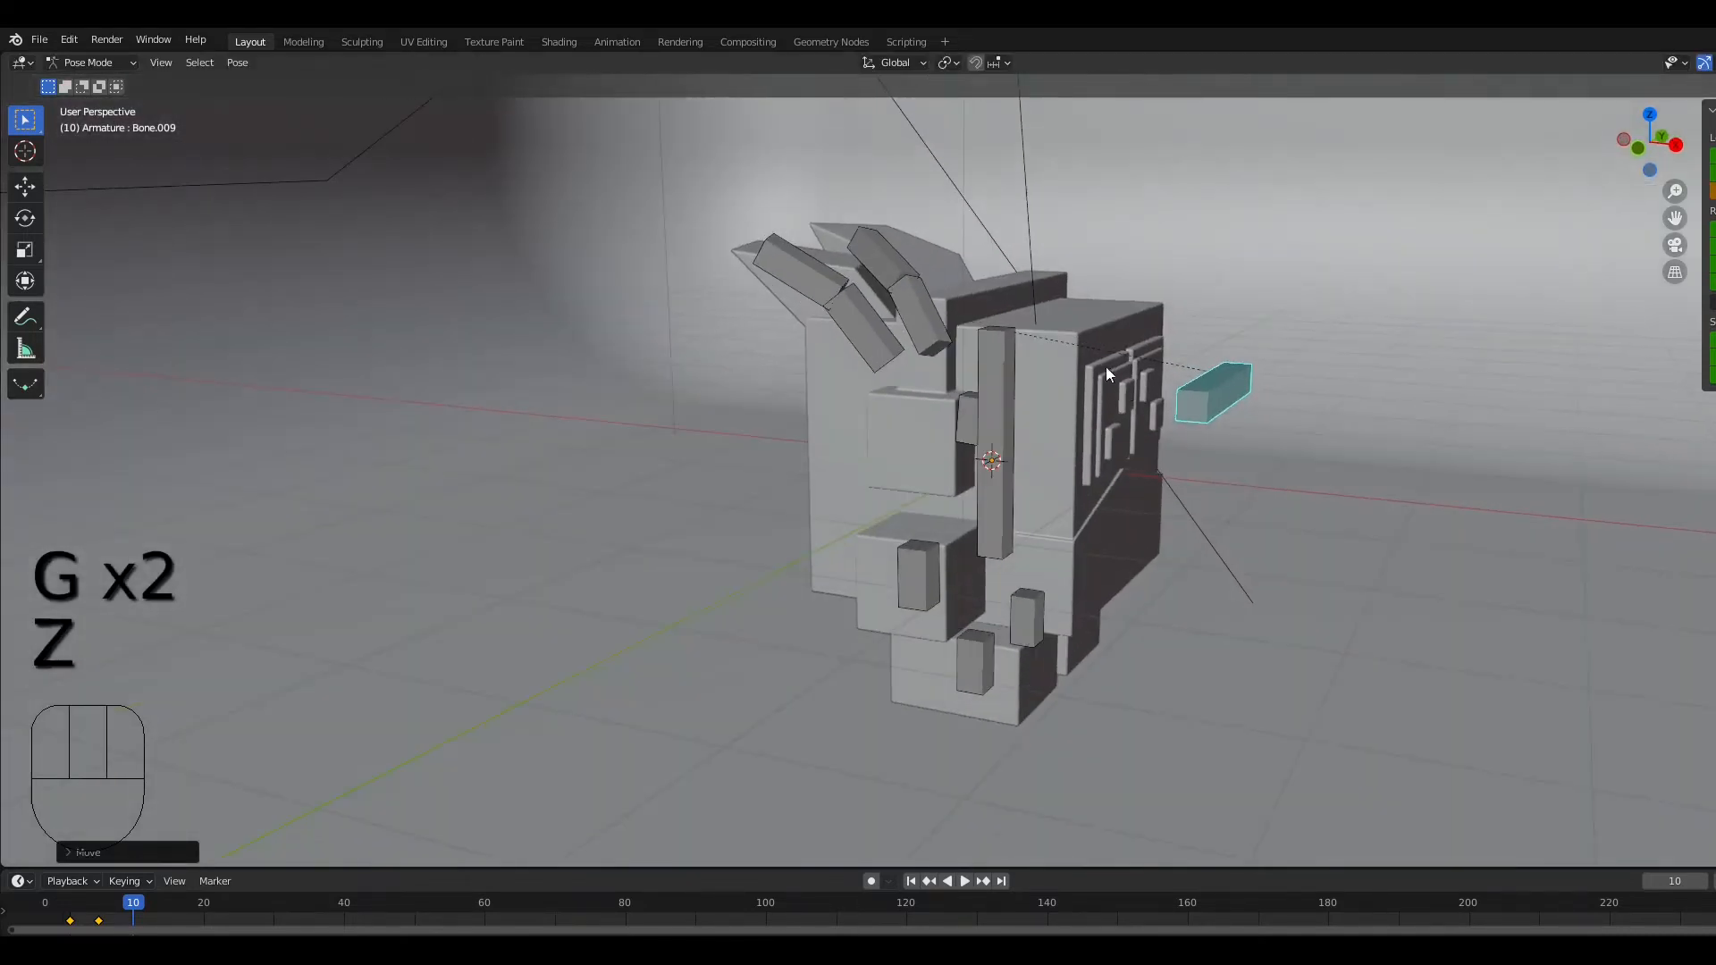
click(813, 284)
shift+click(877, 257)
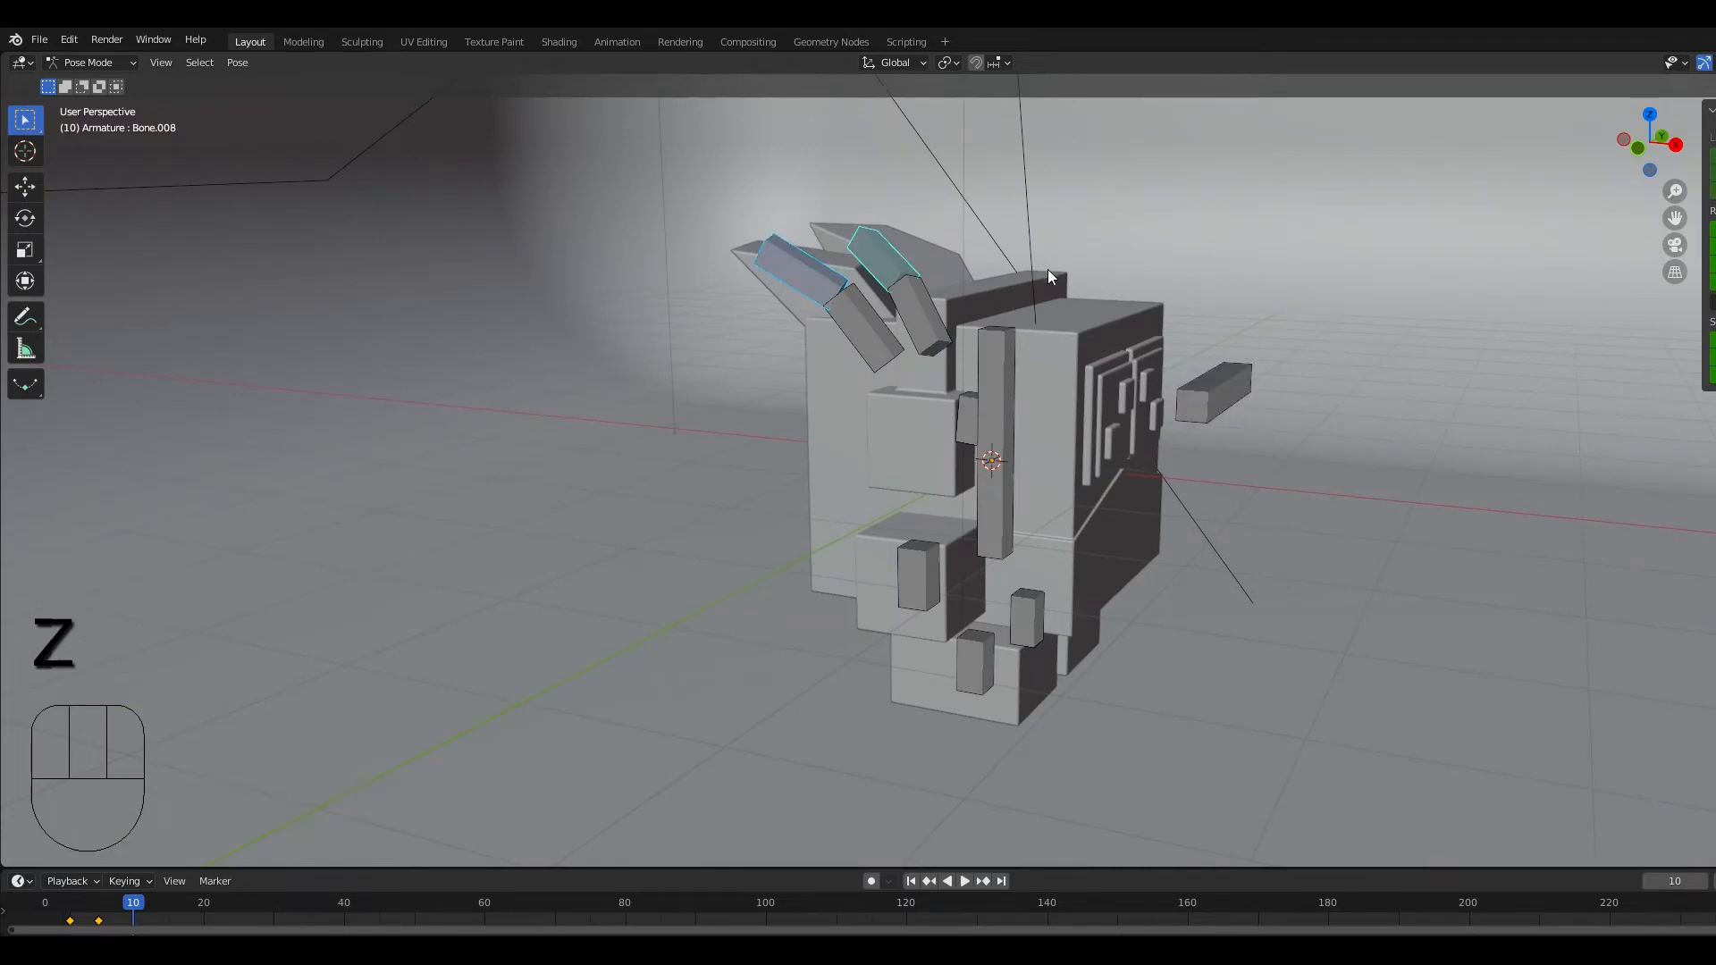
key(r)
key(x)
key(y)
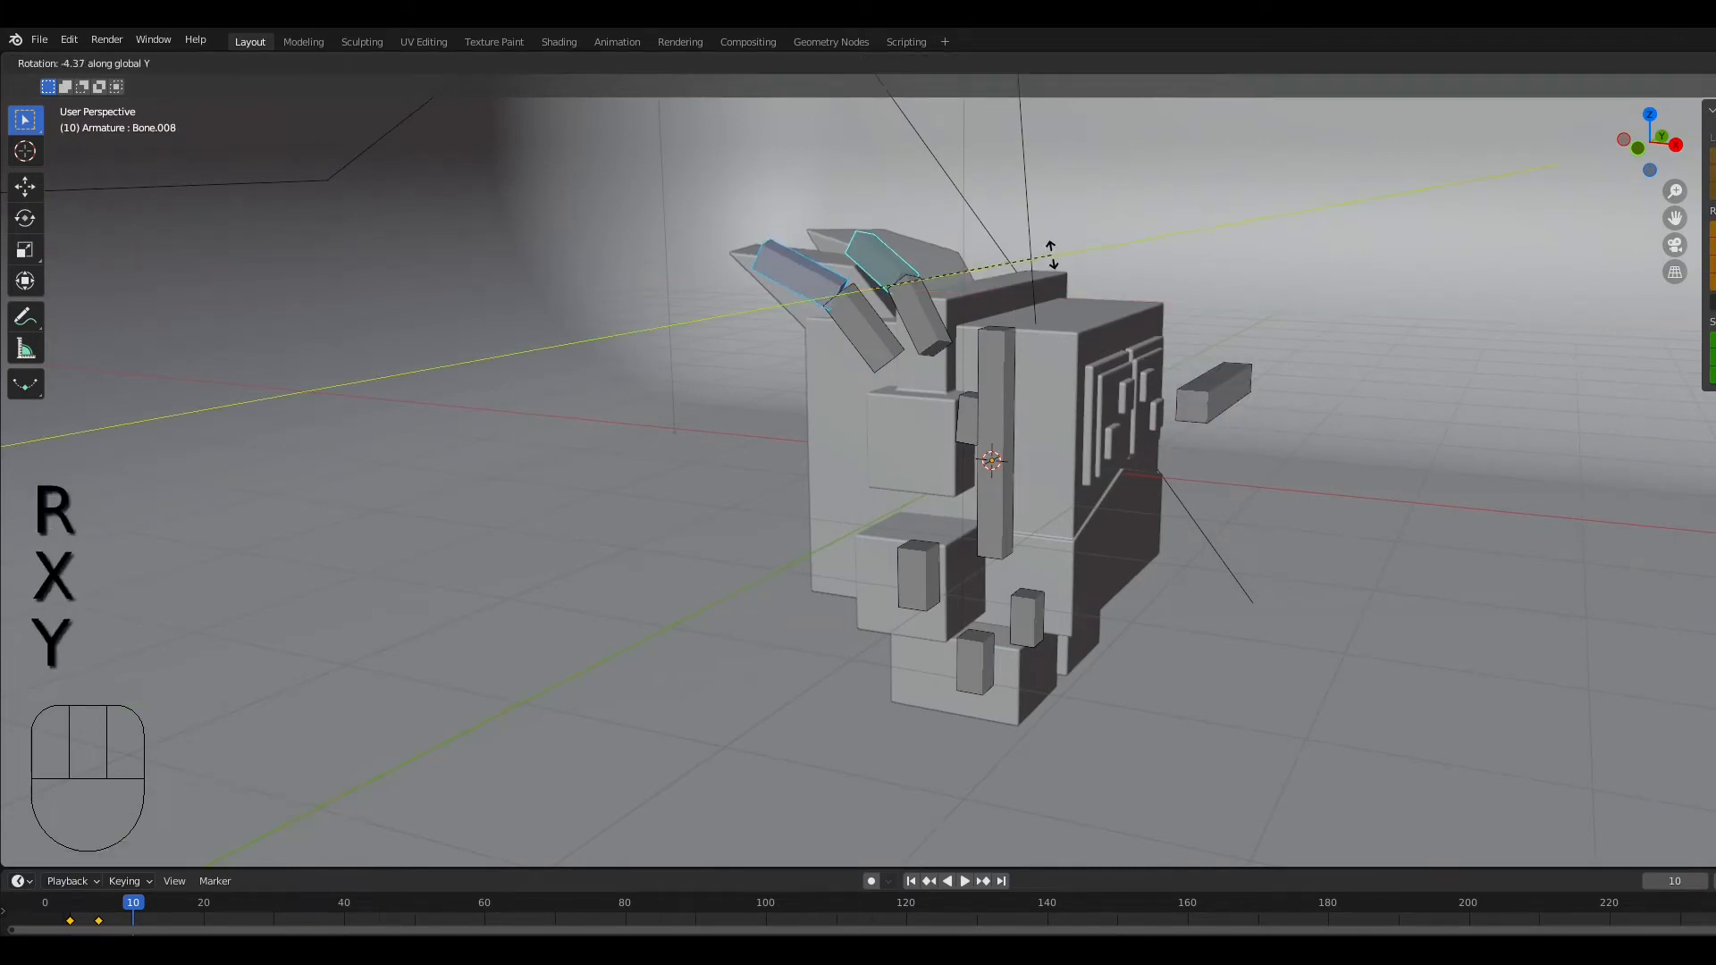
click(1051, 256)
Step: Examine the pose from the far side with the other hand bone selected, and scrub the timeline around frame 10
middle_drag(1051, 256, 876, 277)
middle_drag(913, 334, 1258, 327)
middle_drag(1089, 488, 1272, 461)
middle_drag(1073, 545, 705, 556)
click(1241, 498)
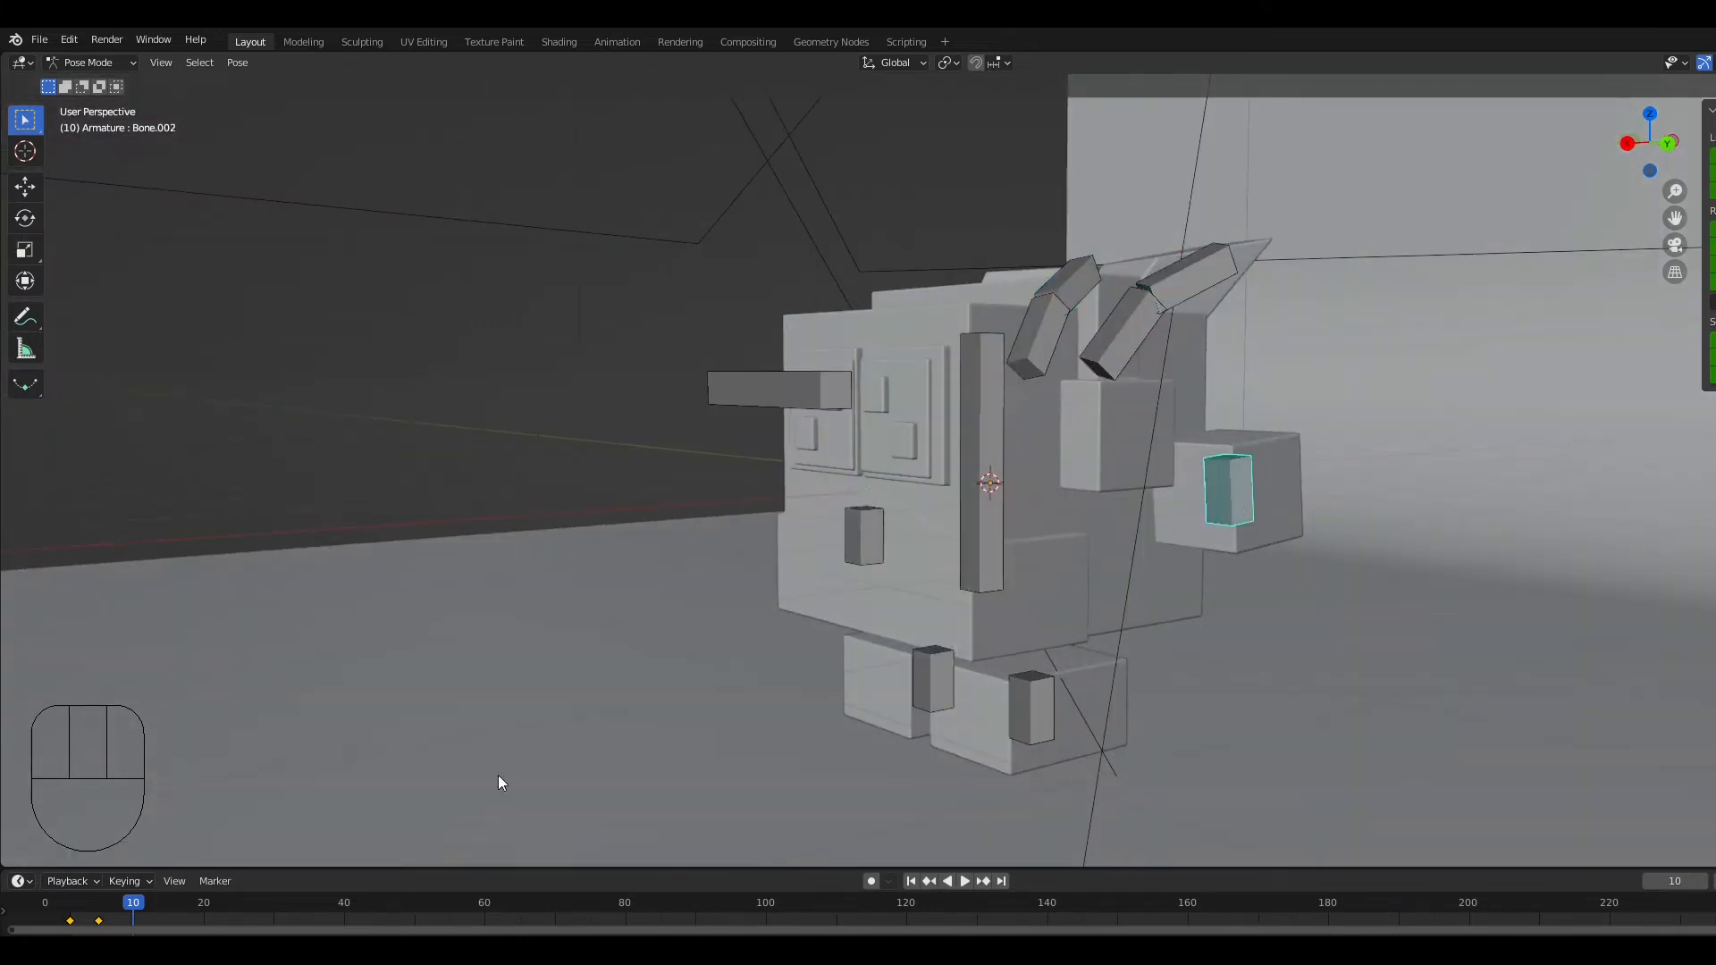
mouse_move(137, 908)
mouse_down()
mouse_move(27, 901)
mouse_move(133, 903)
mouse_up()
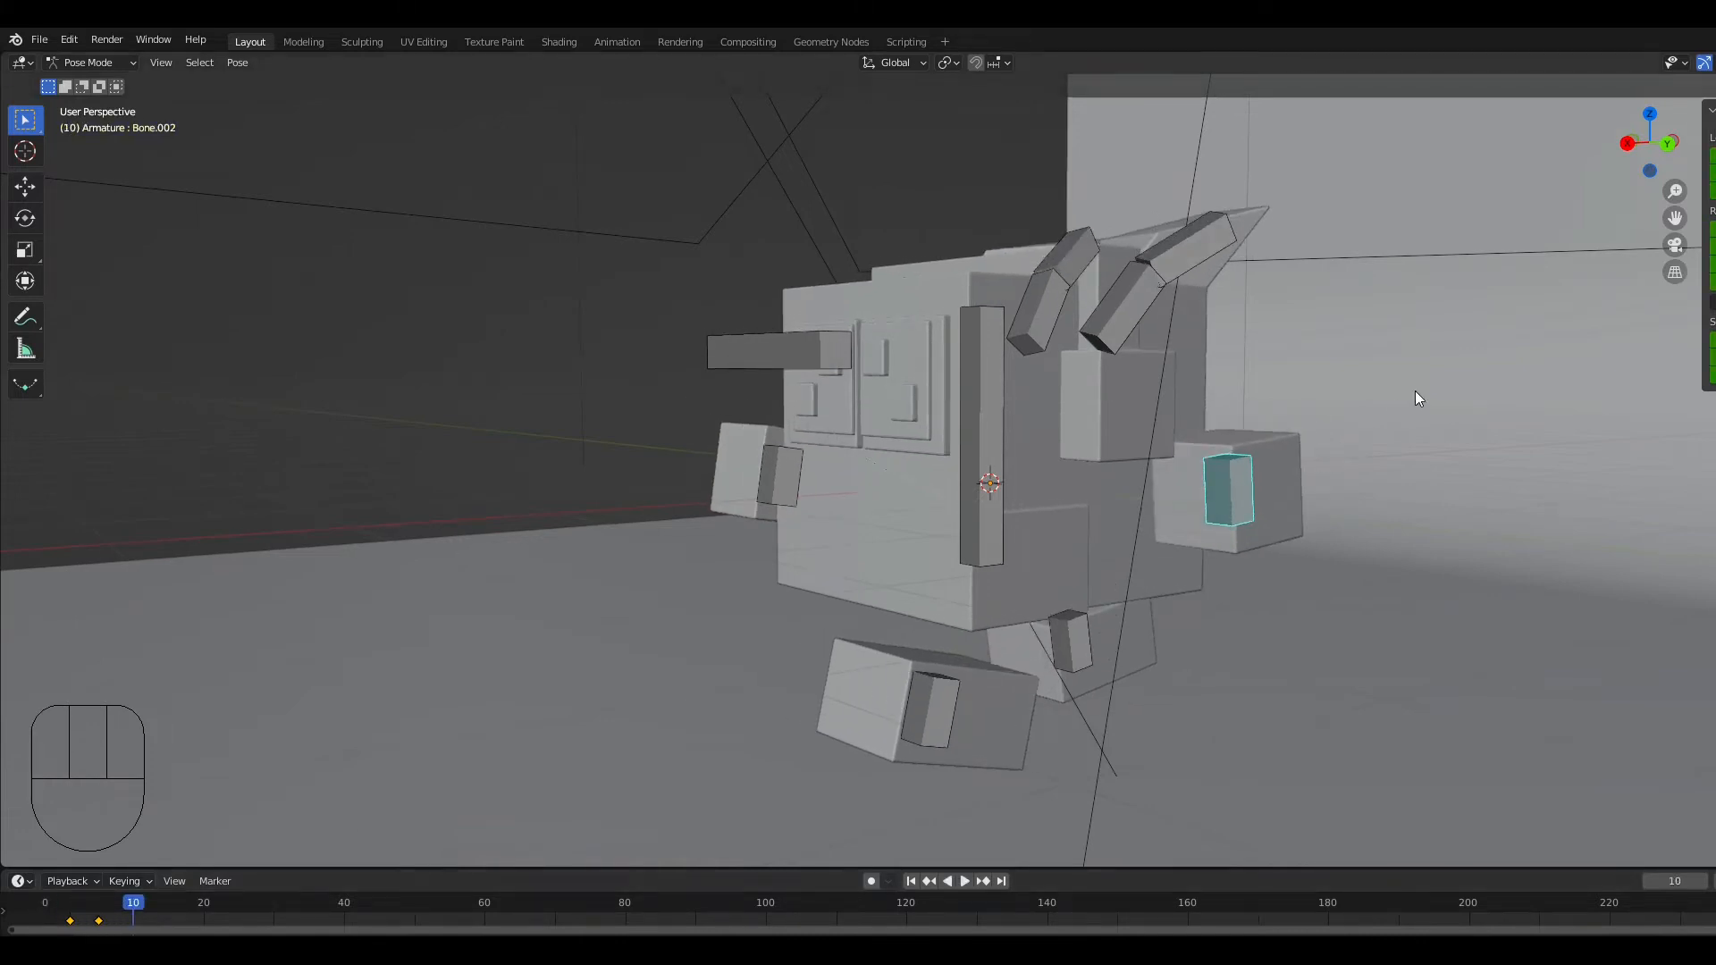
Step: In front view at frame 10, move the forward hand bone back over the lower end of the central body bone and level it
middle_drag(1584, 256, 1031, 642)
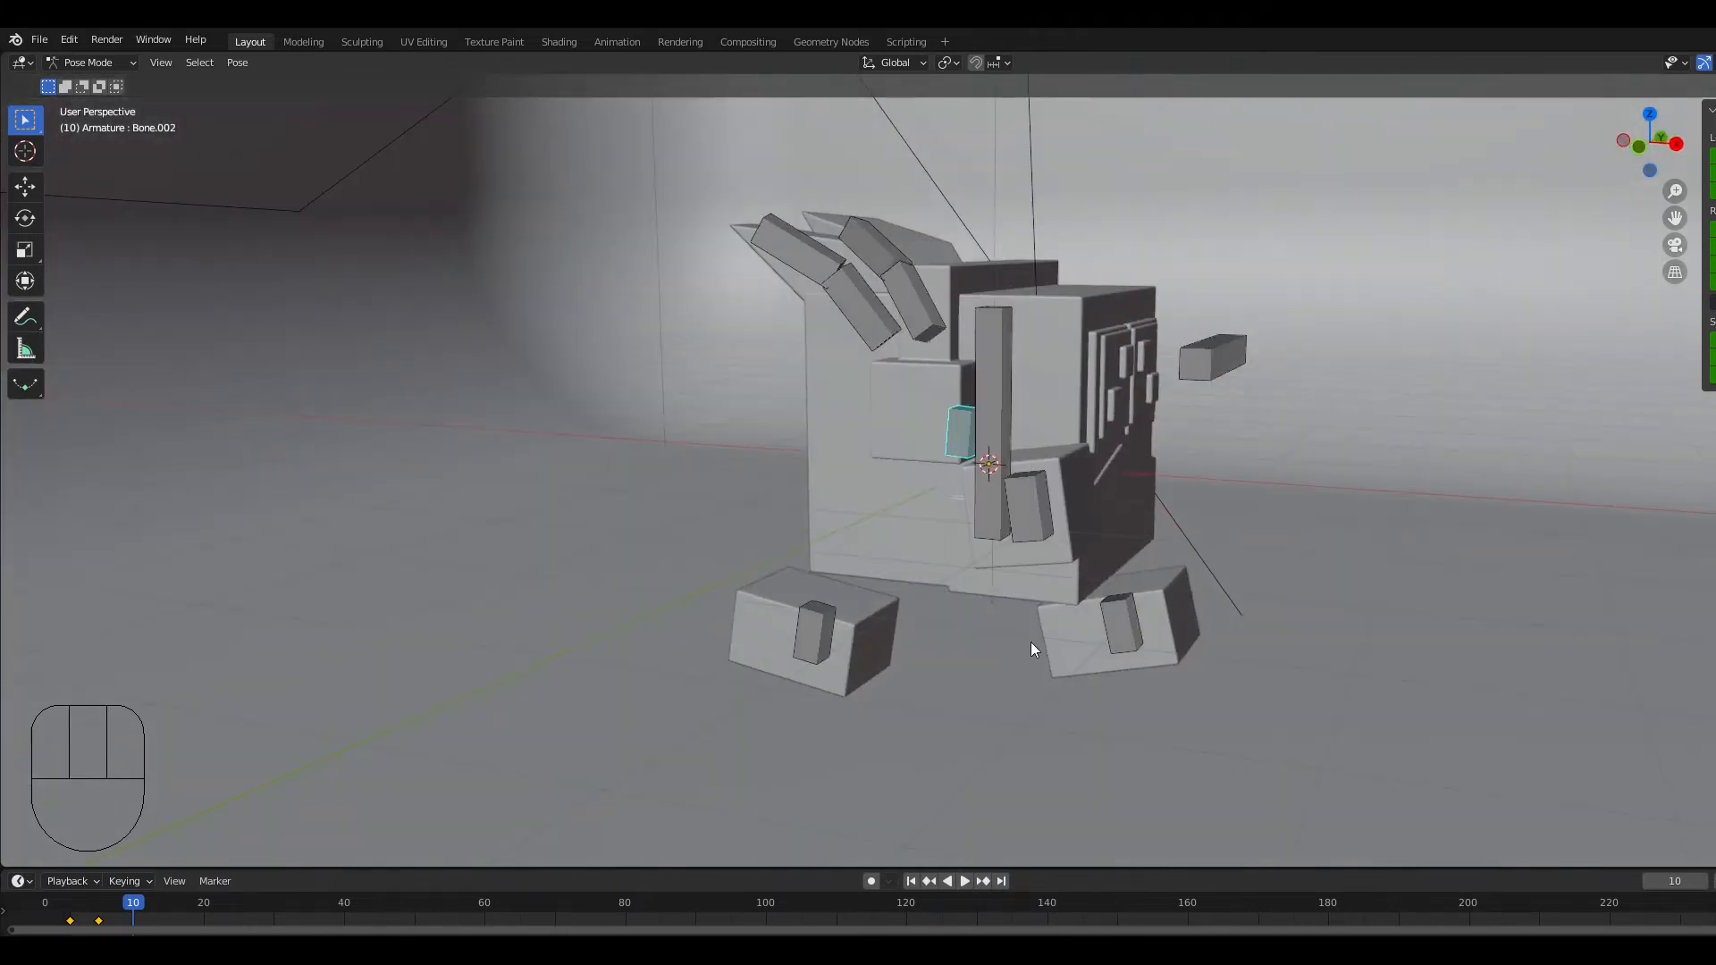
click(1036, 521)
click(1640, 150)
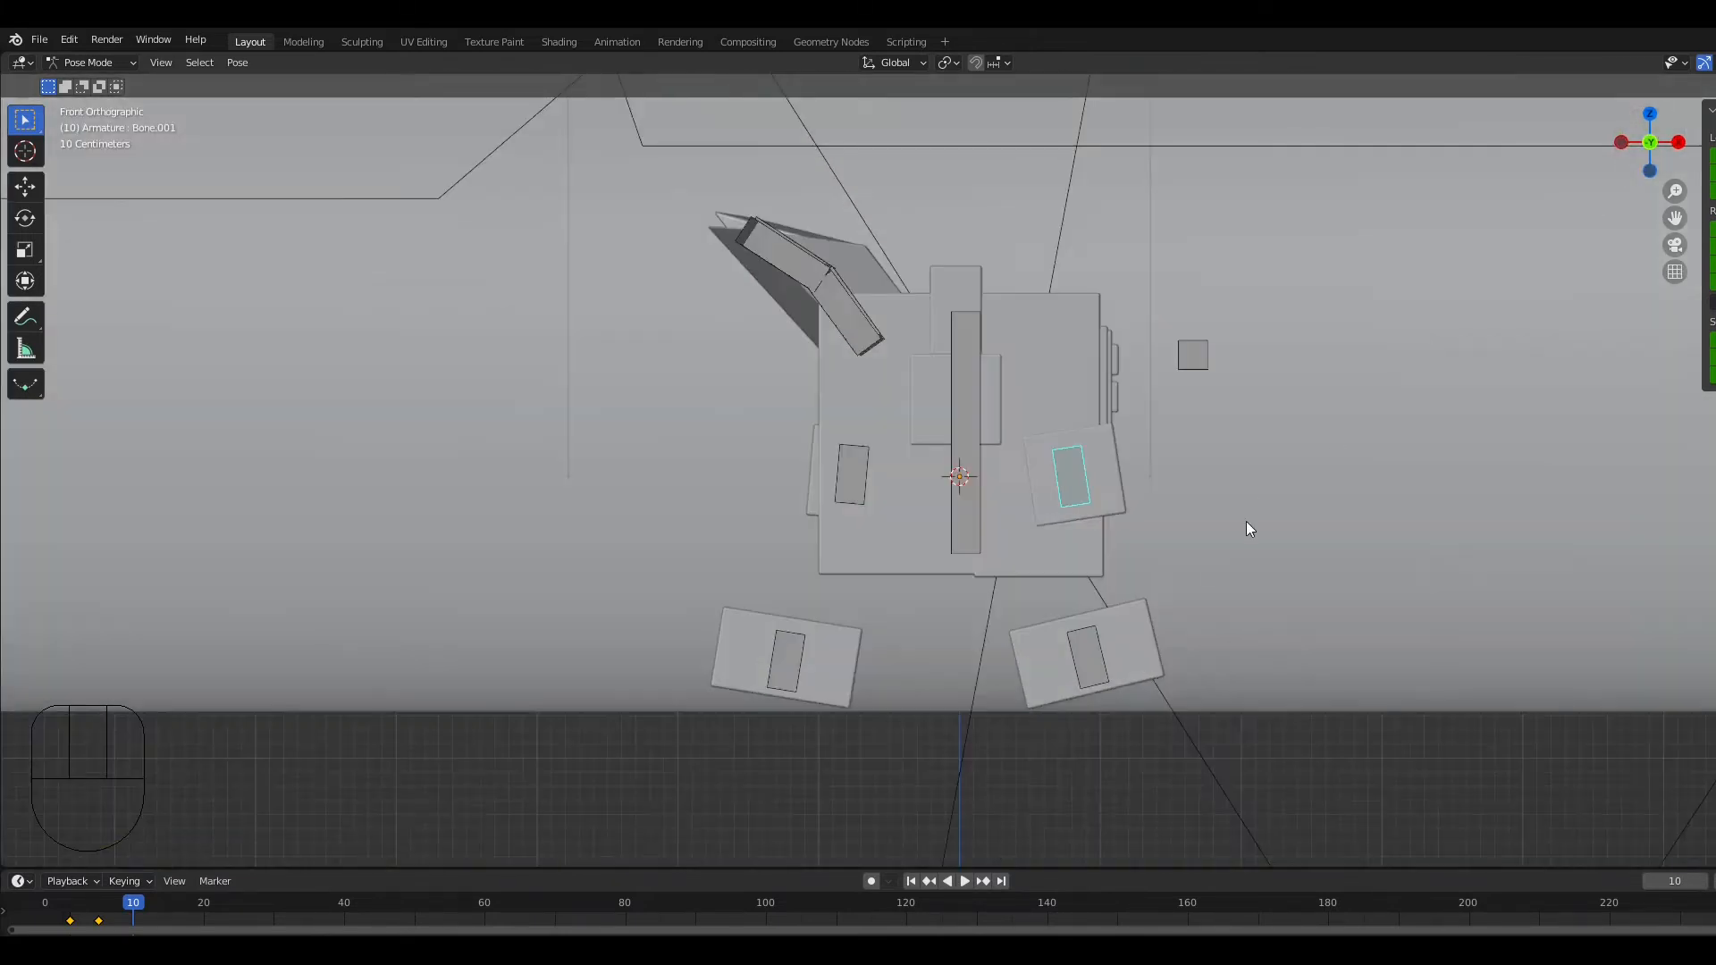
key(g)
click(1058, 613)
key(r)
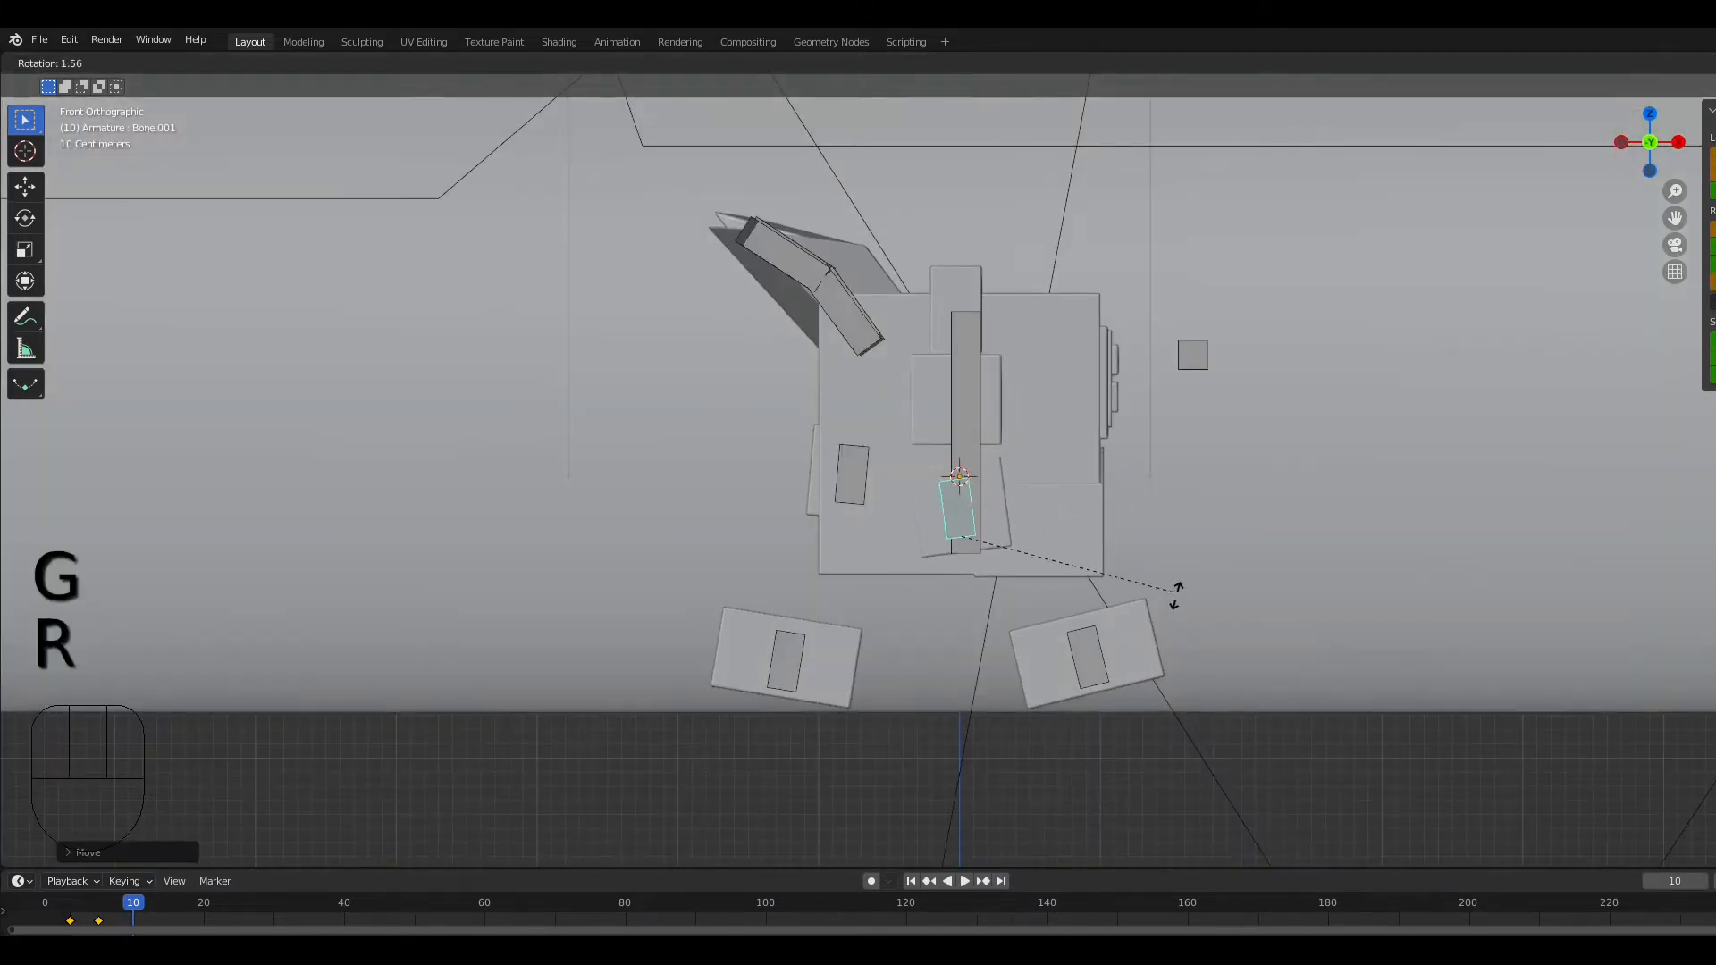
right_click(1191, 650)
Step: Move the rear hand bone forward onto the other hand bone's position and rotate it to match
click(902, 514)
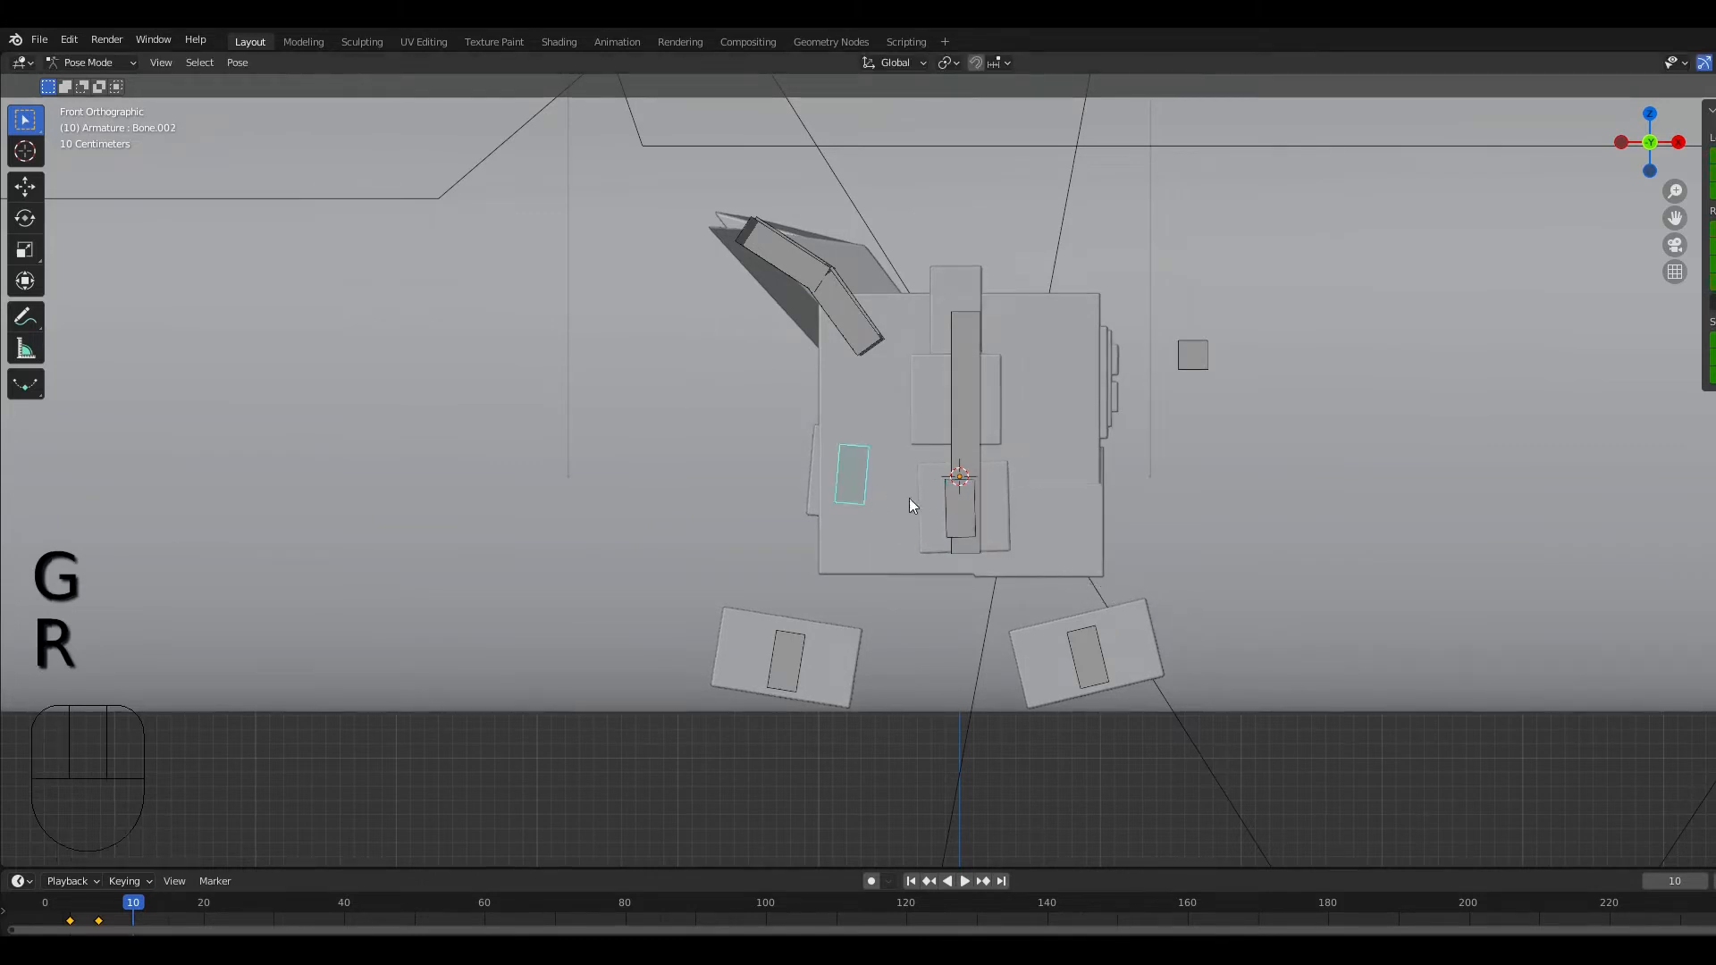
key(g)
click(1033, 534)
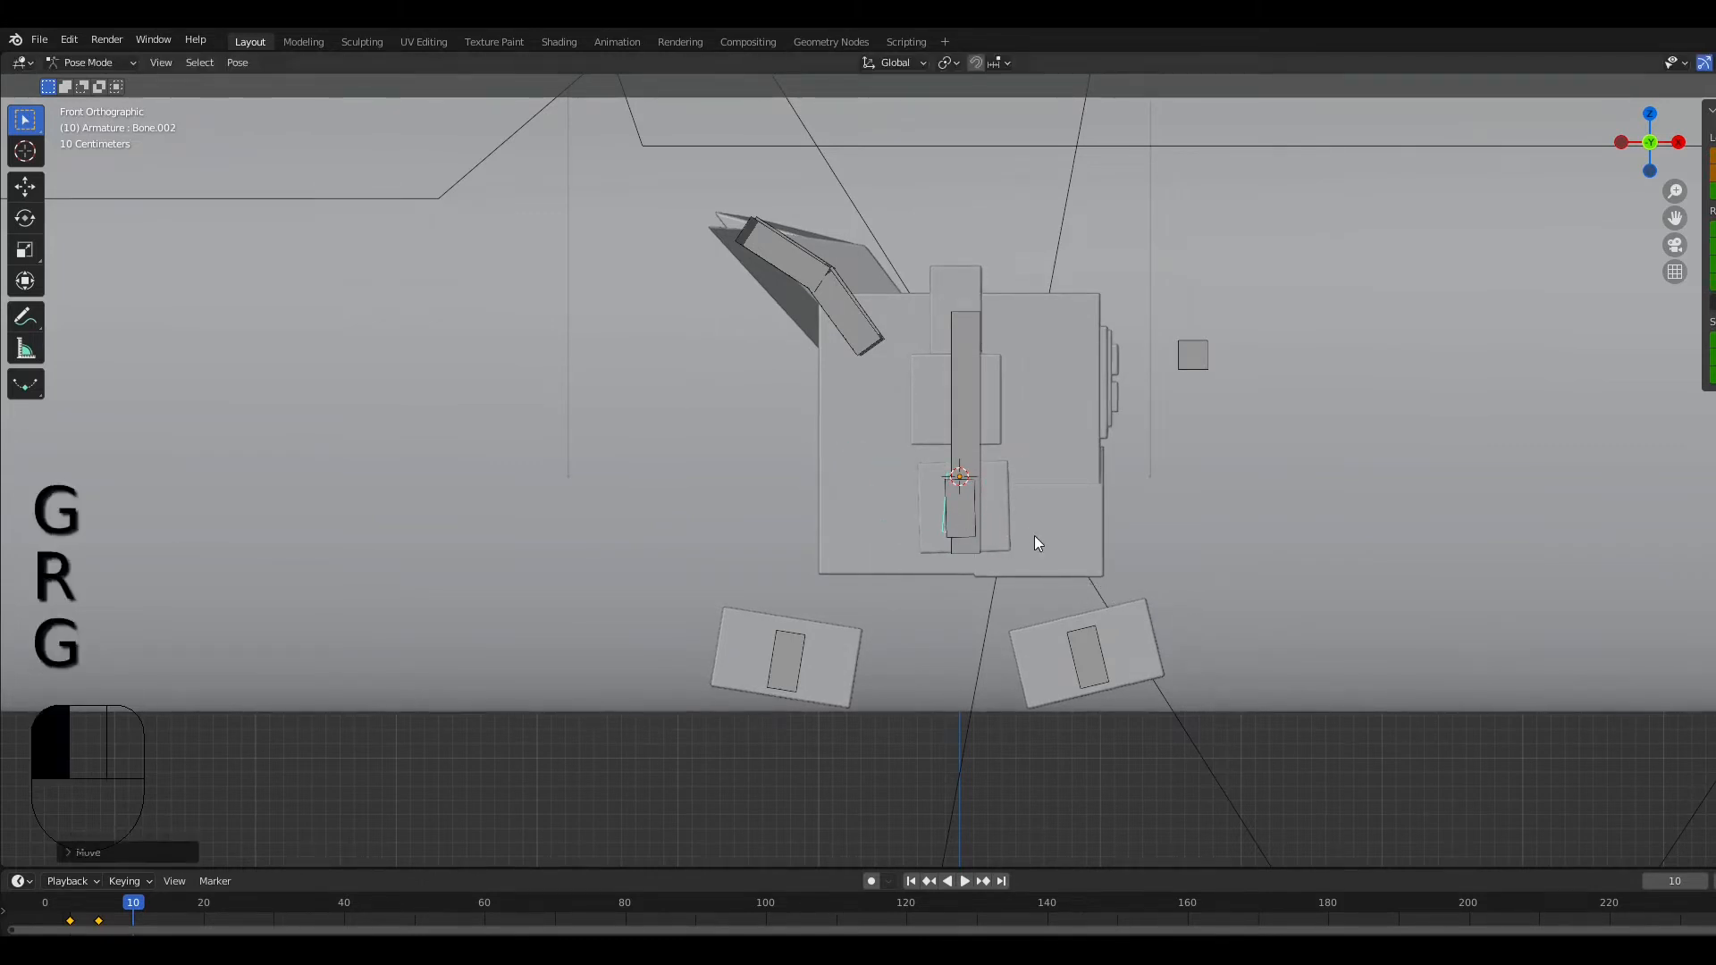
key(r)
click(1068, 511)
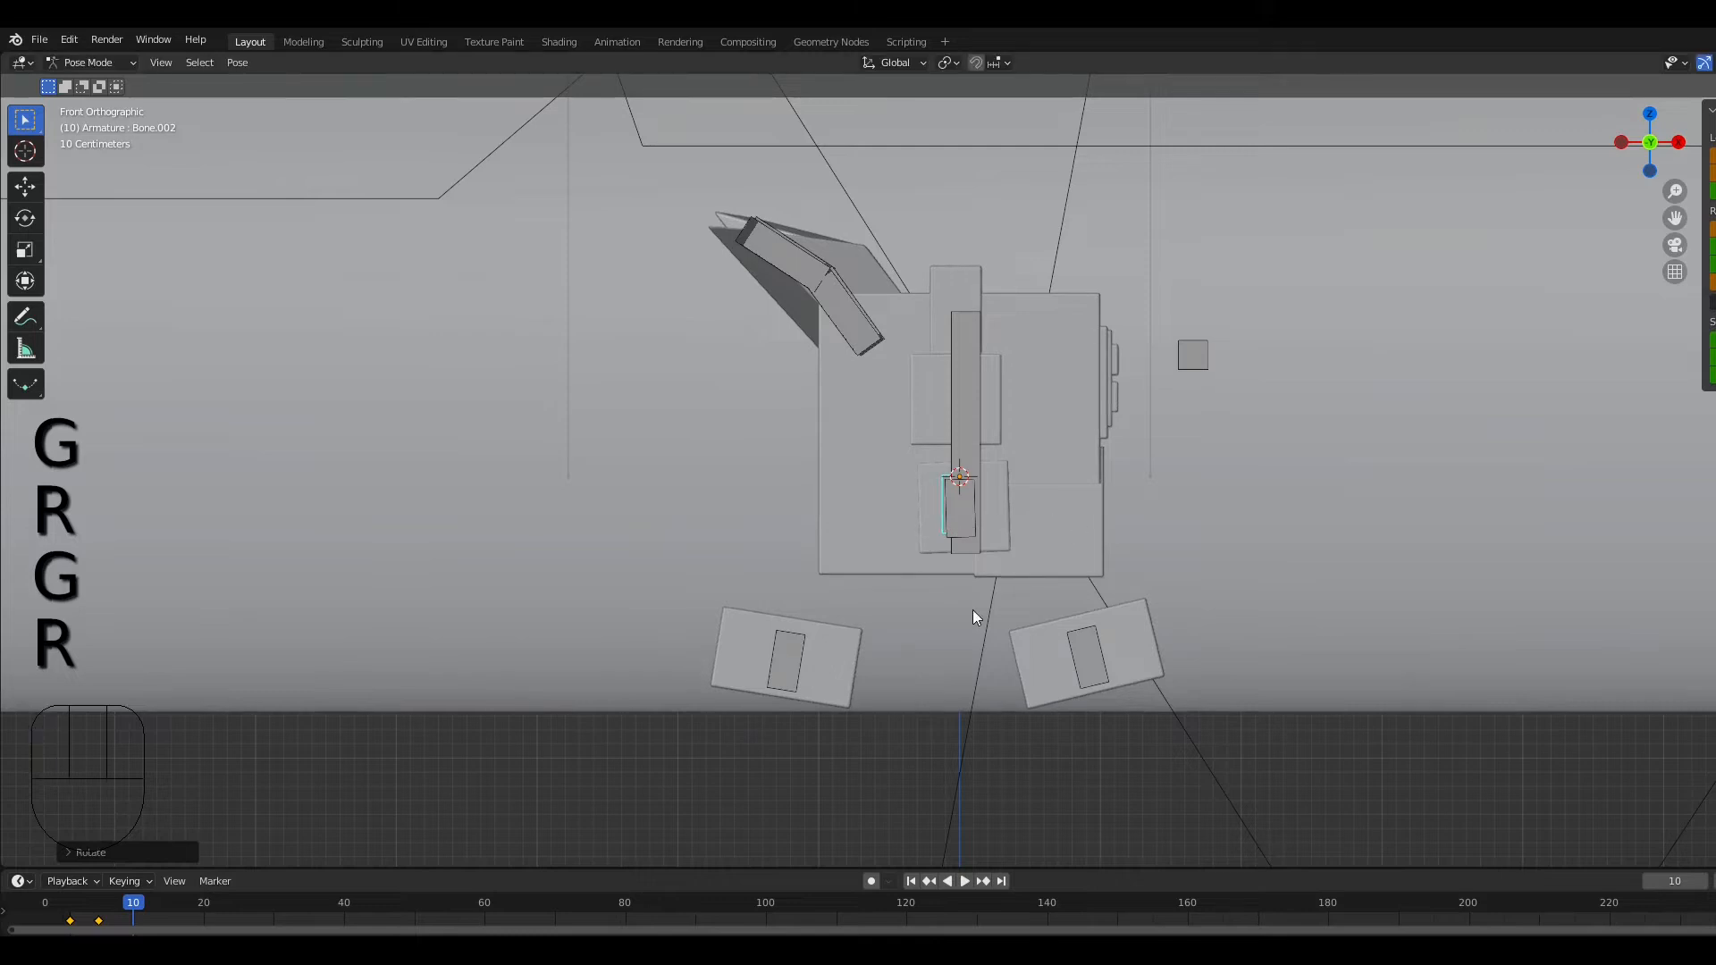
Step: Move the rear foot bone forward beneath the body, level it with a rotation of about -9° and lower it to the ground
click(781, 667)
key(g)
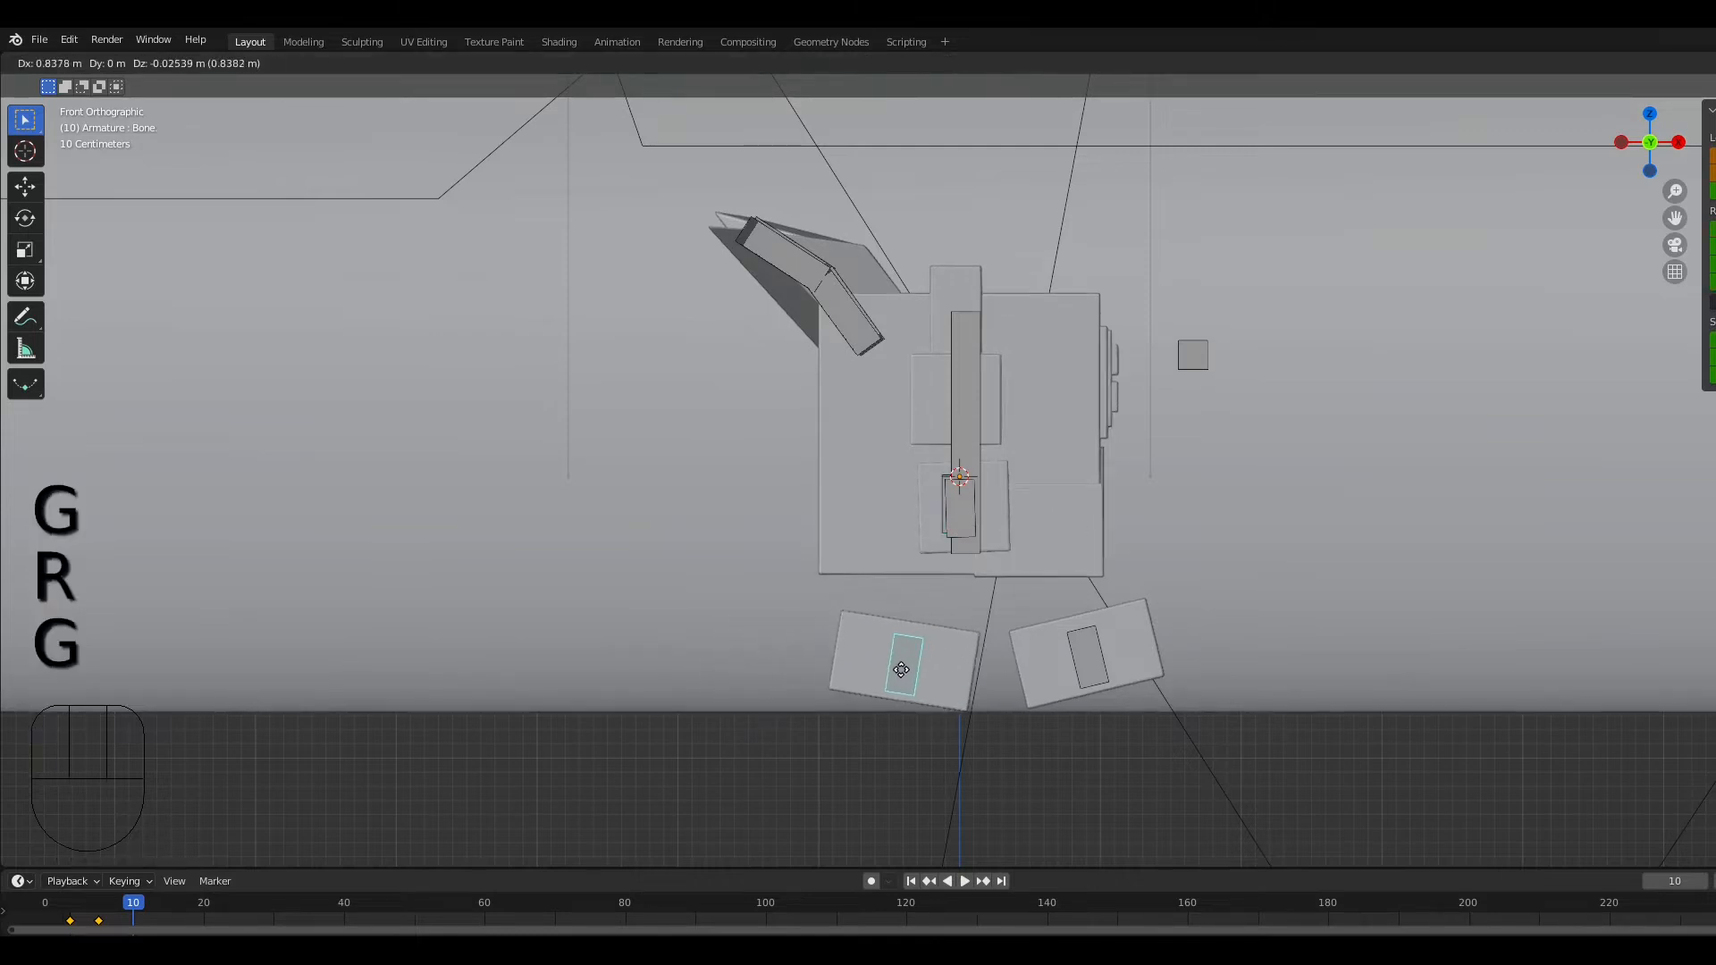
key(r)
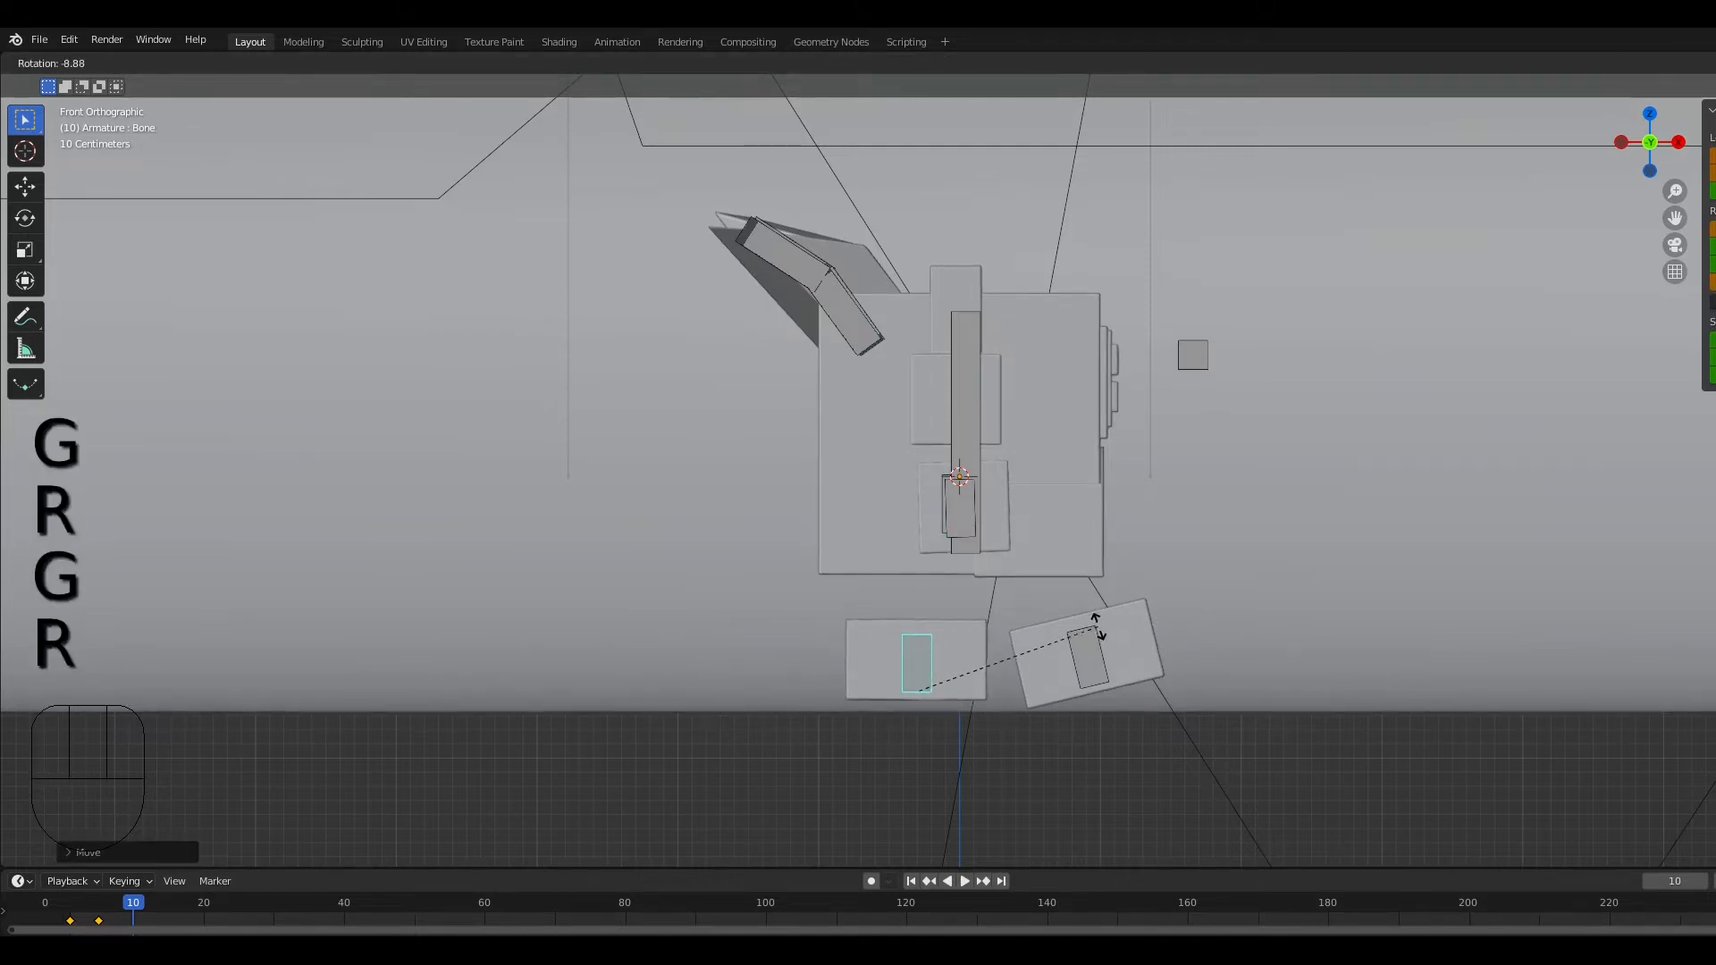
click(1091, 623)
key(g)
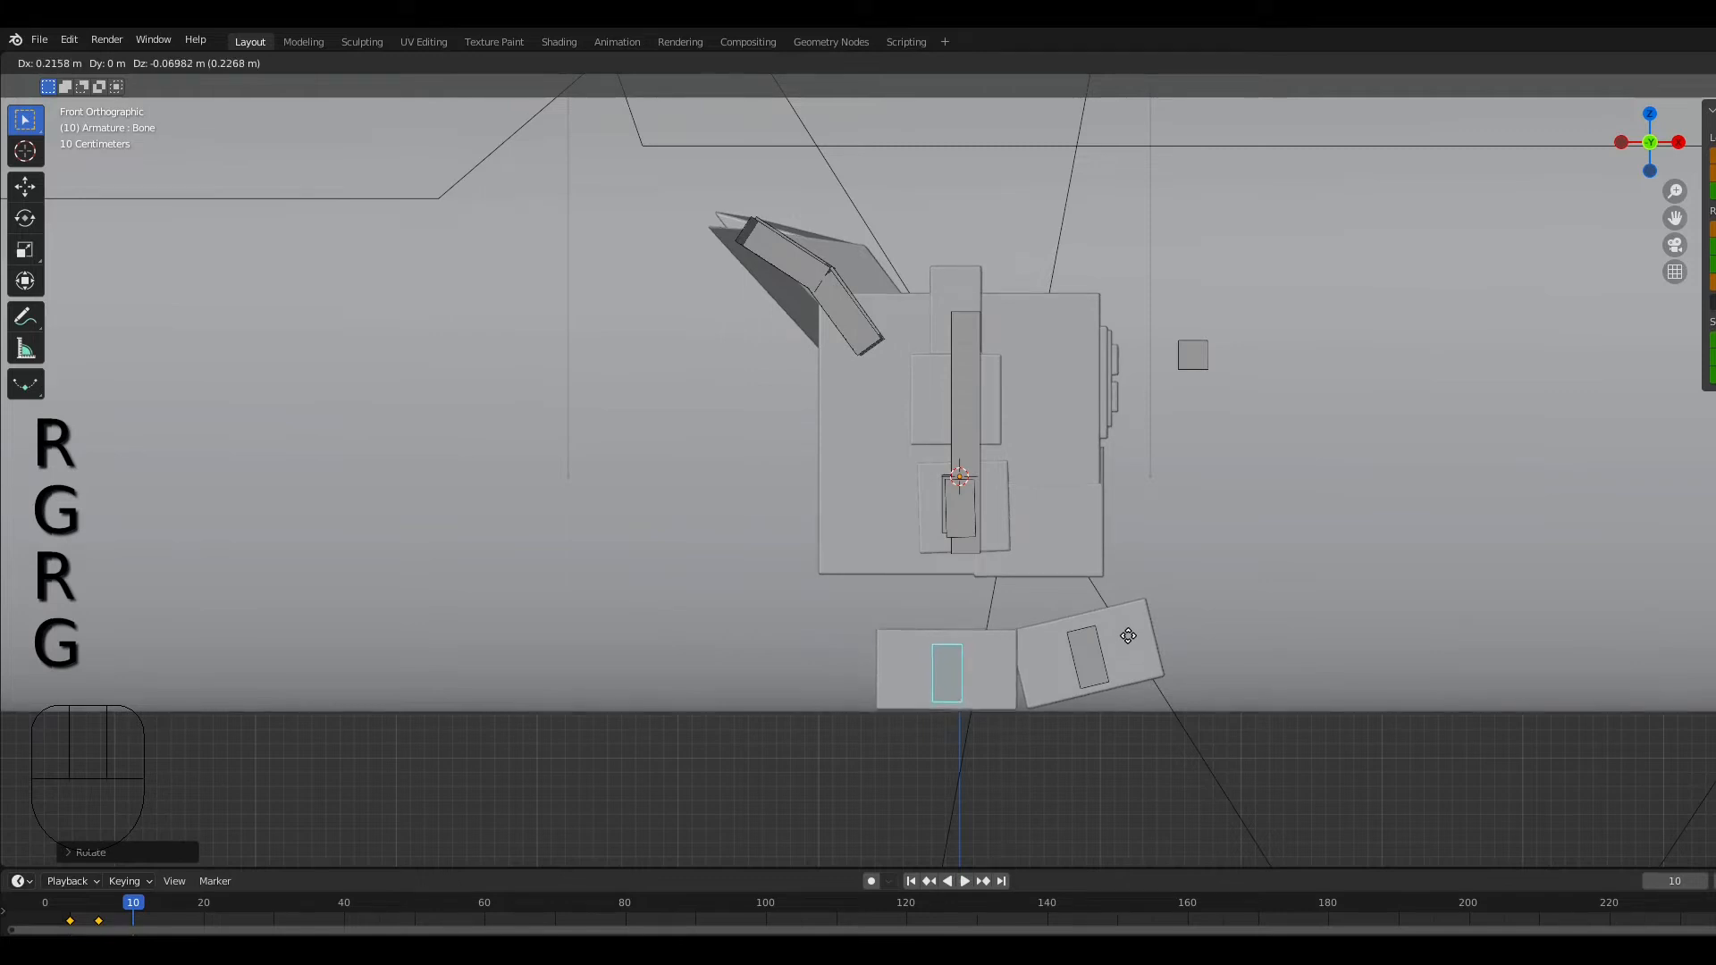
shift+click(1092, 647)
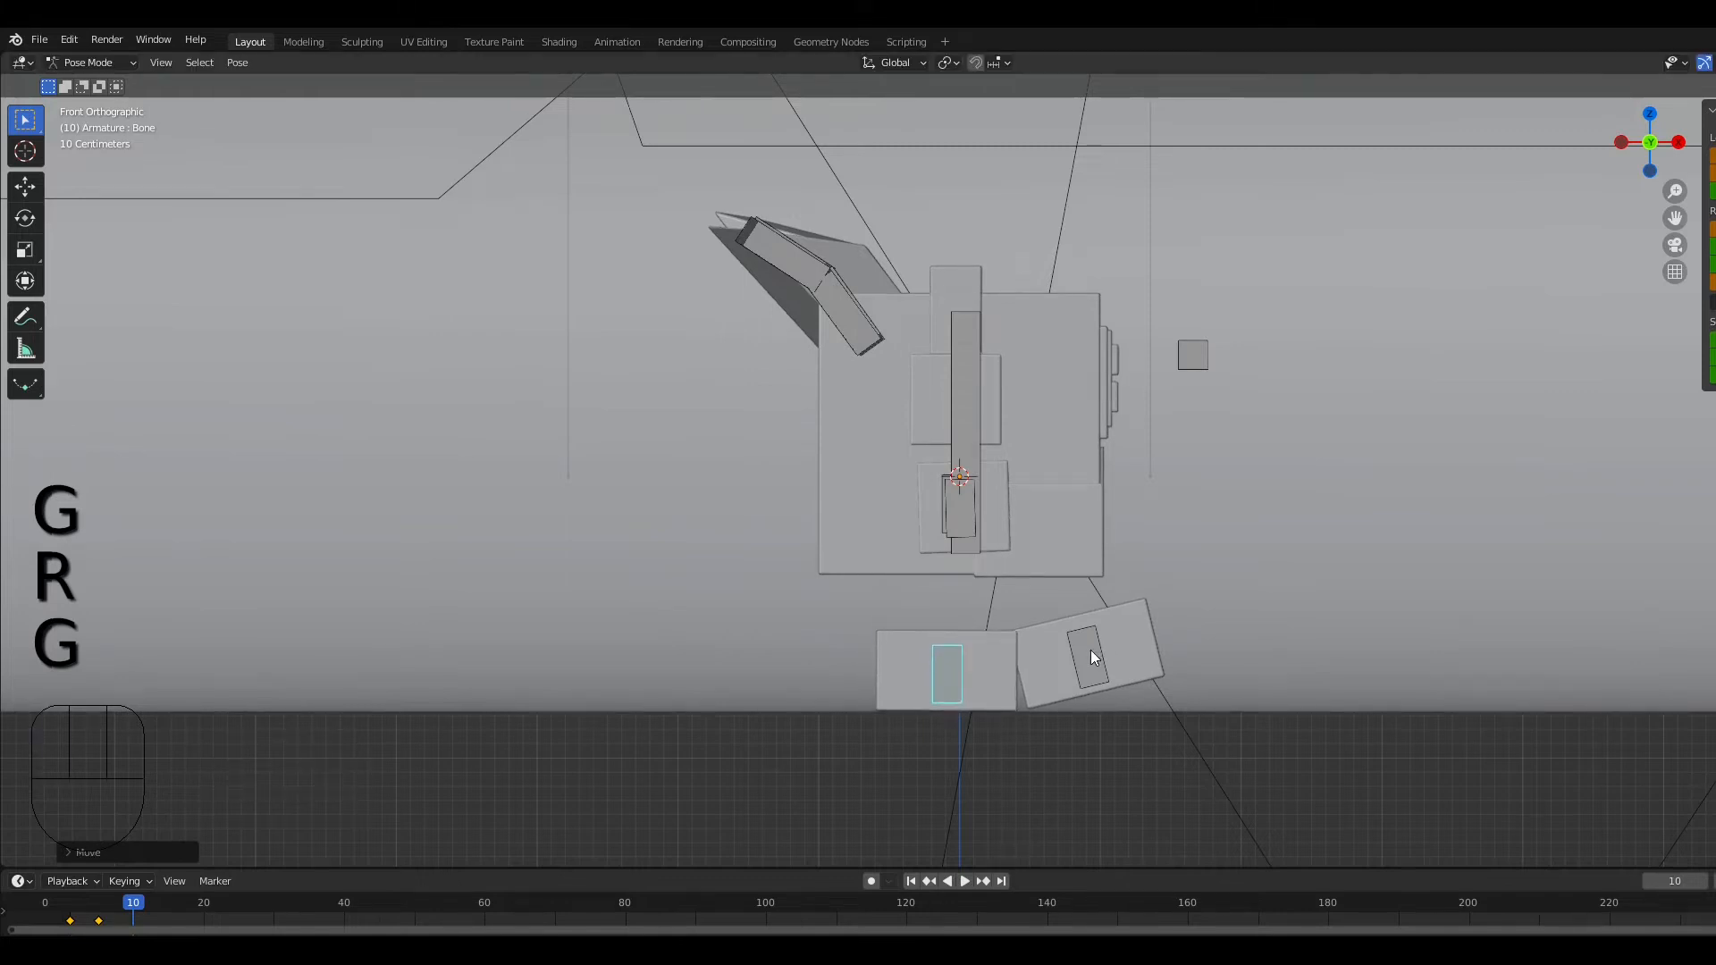
Step: Move the front foot bone back beneath the body, level it with a rotation of about 14.4° and align it with the other foot
click(1091, 660)
key(g)
click(1104, 659)
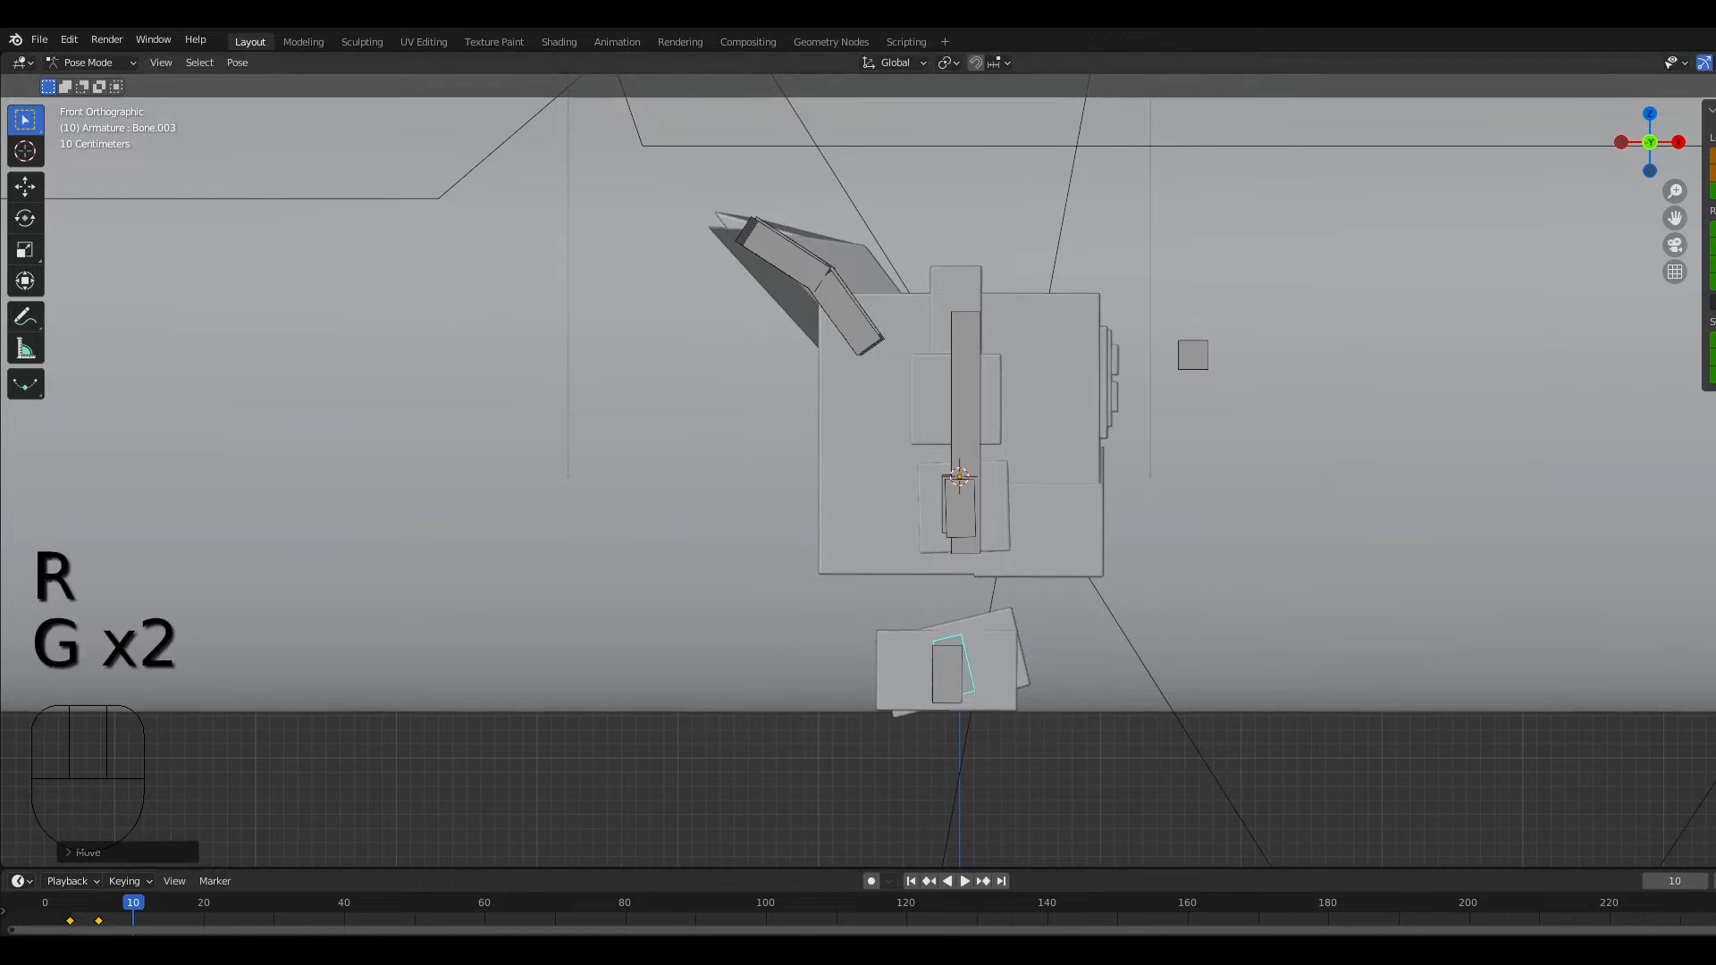
key(r)
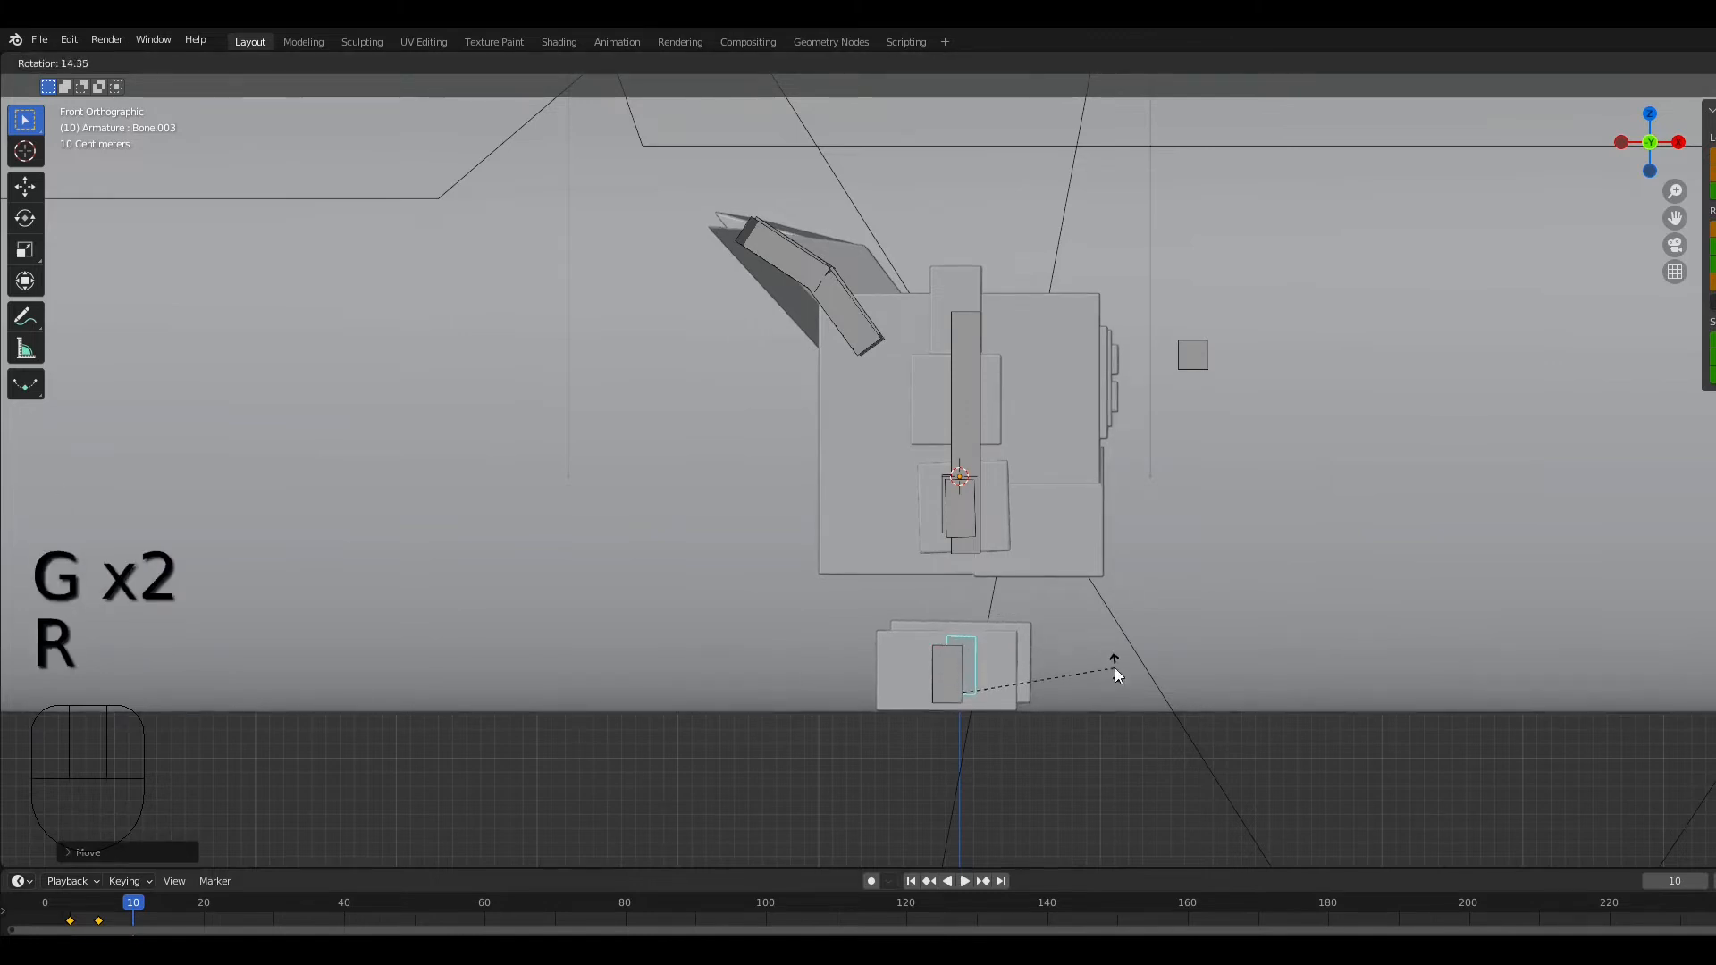
click(1114, 668)
key(g)
key(shift)
click(1123, 689)
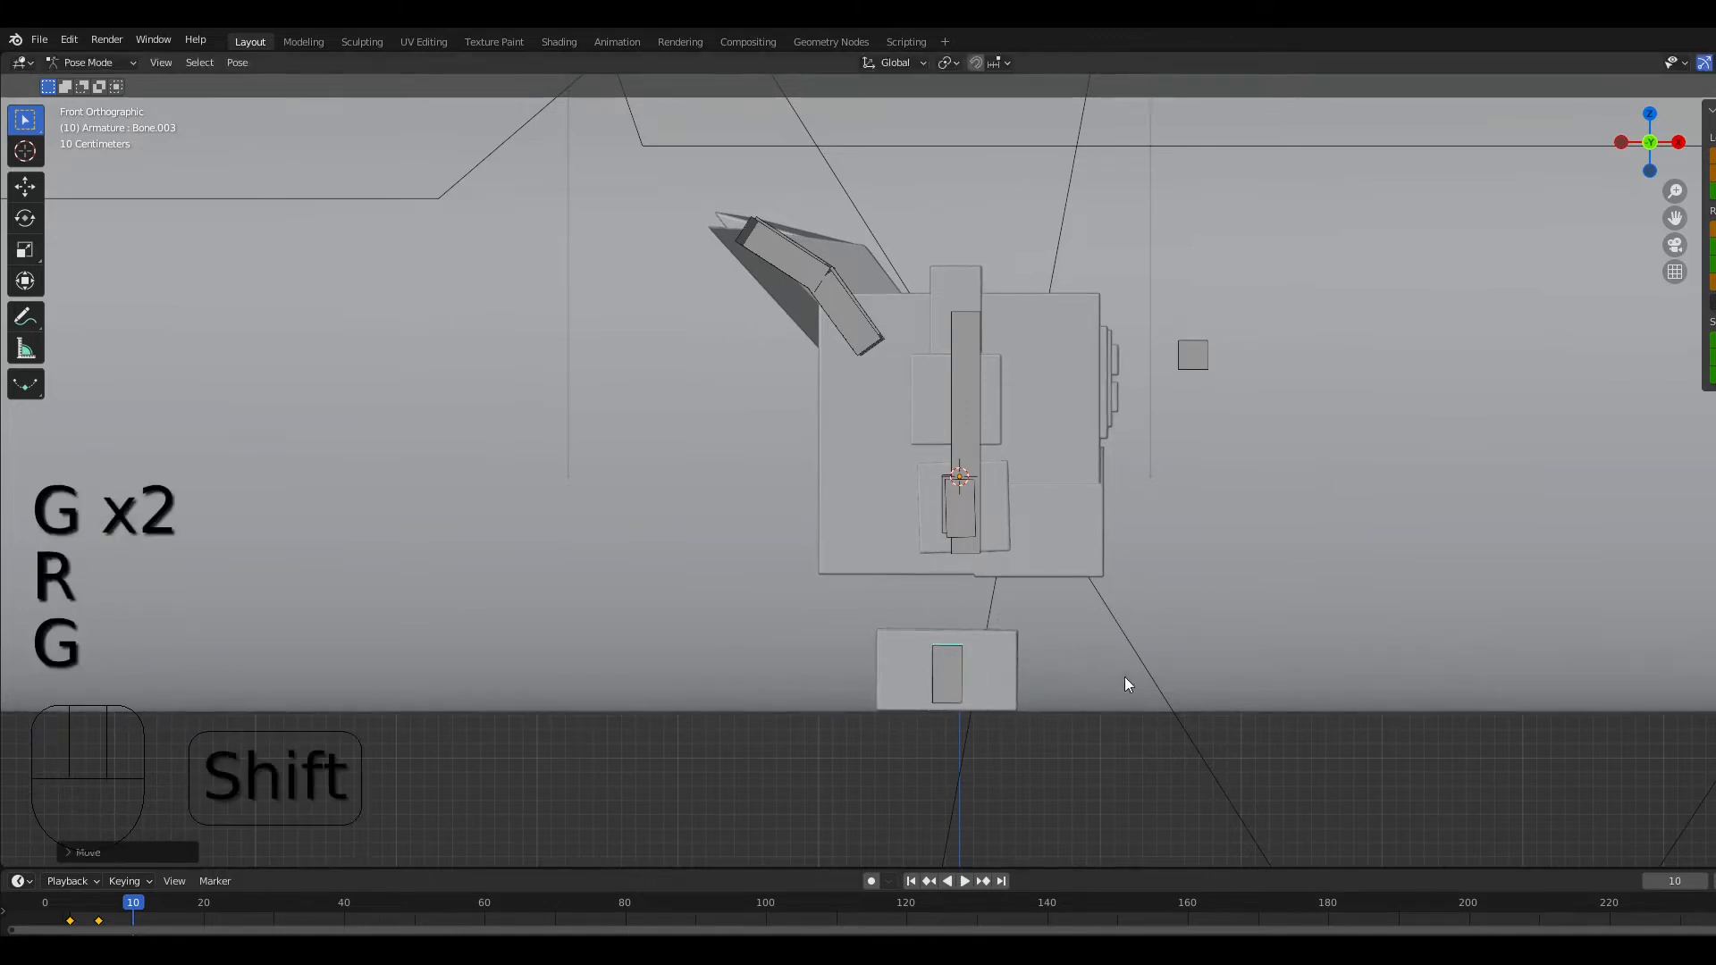
Step: Lower the long central body bone about 0.18 m along the global Z axis
click(972, 455)
key(g)
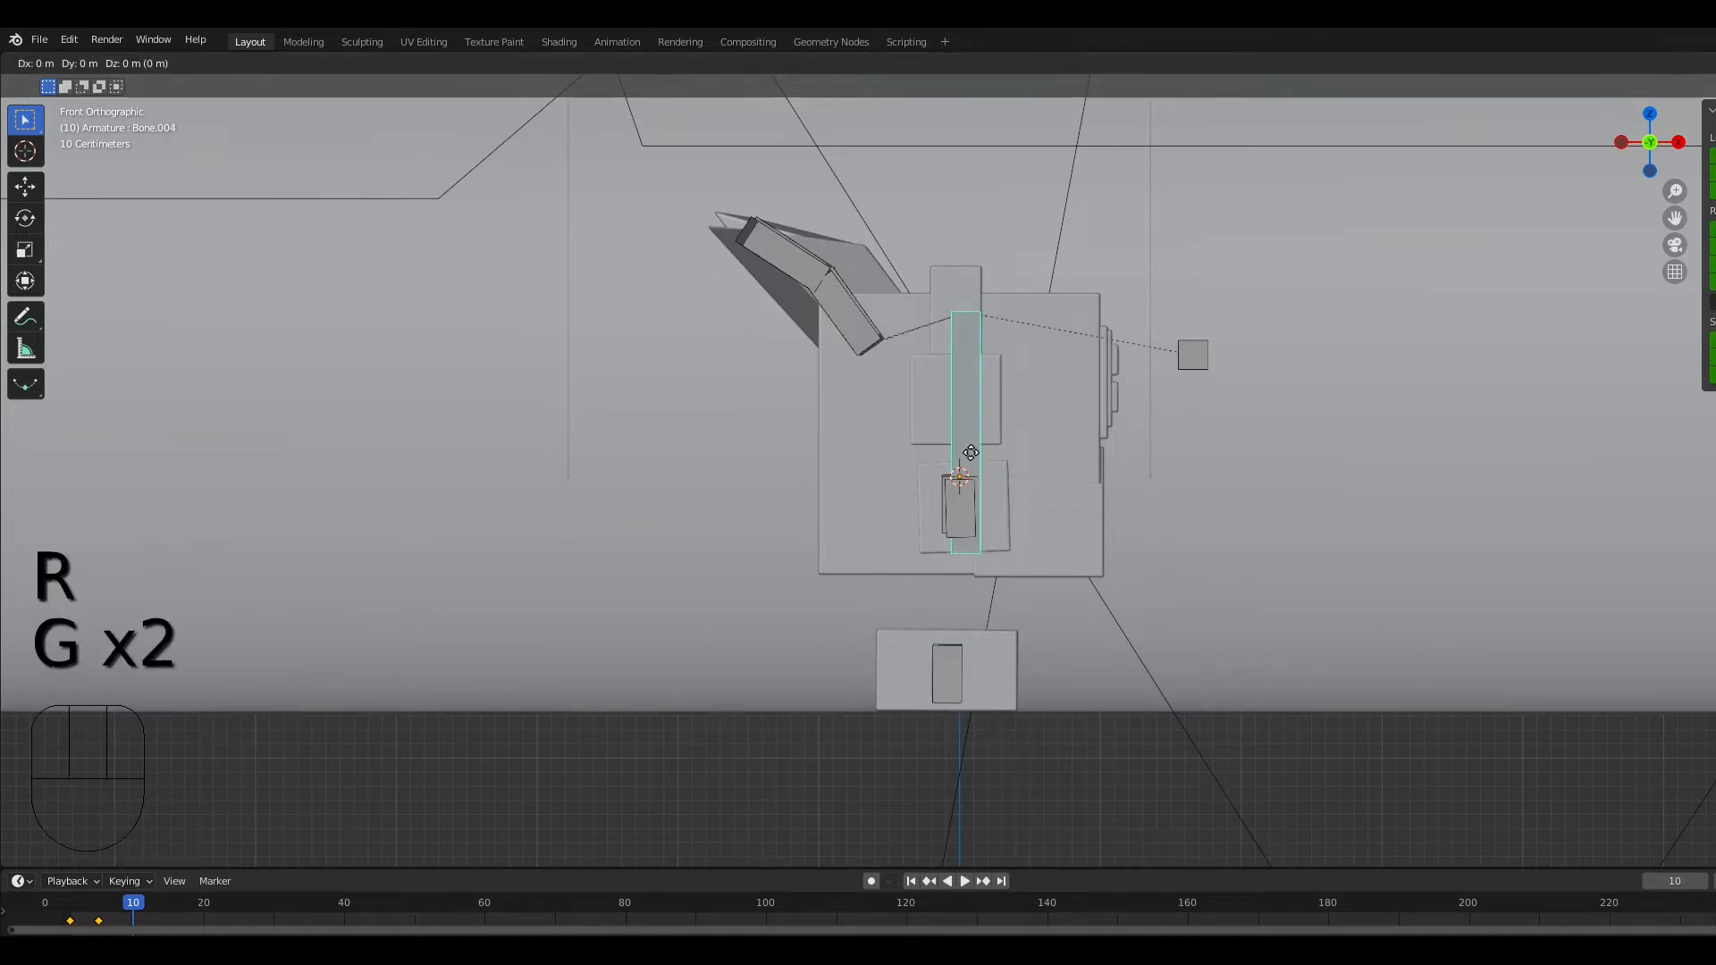
key(z)
key(shift)
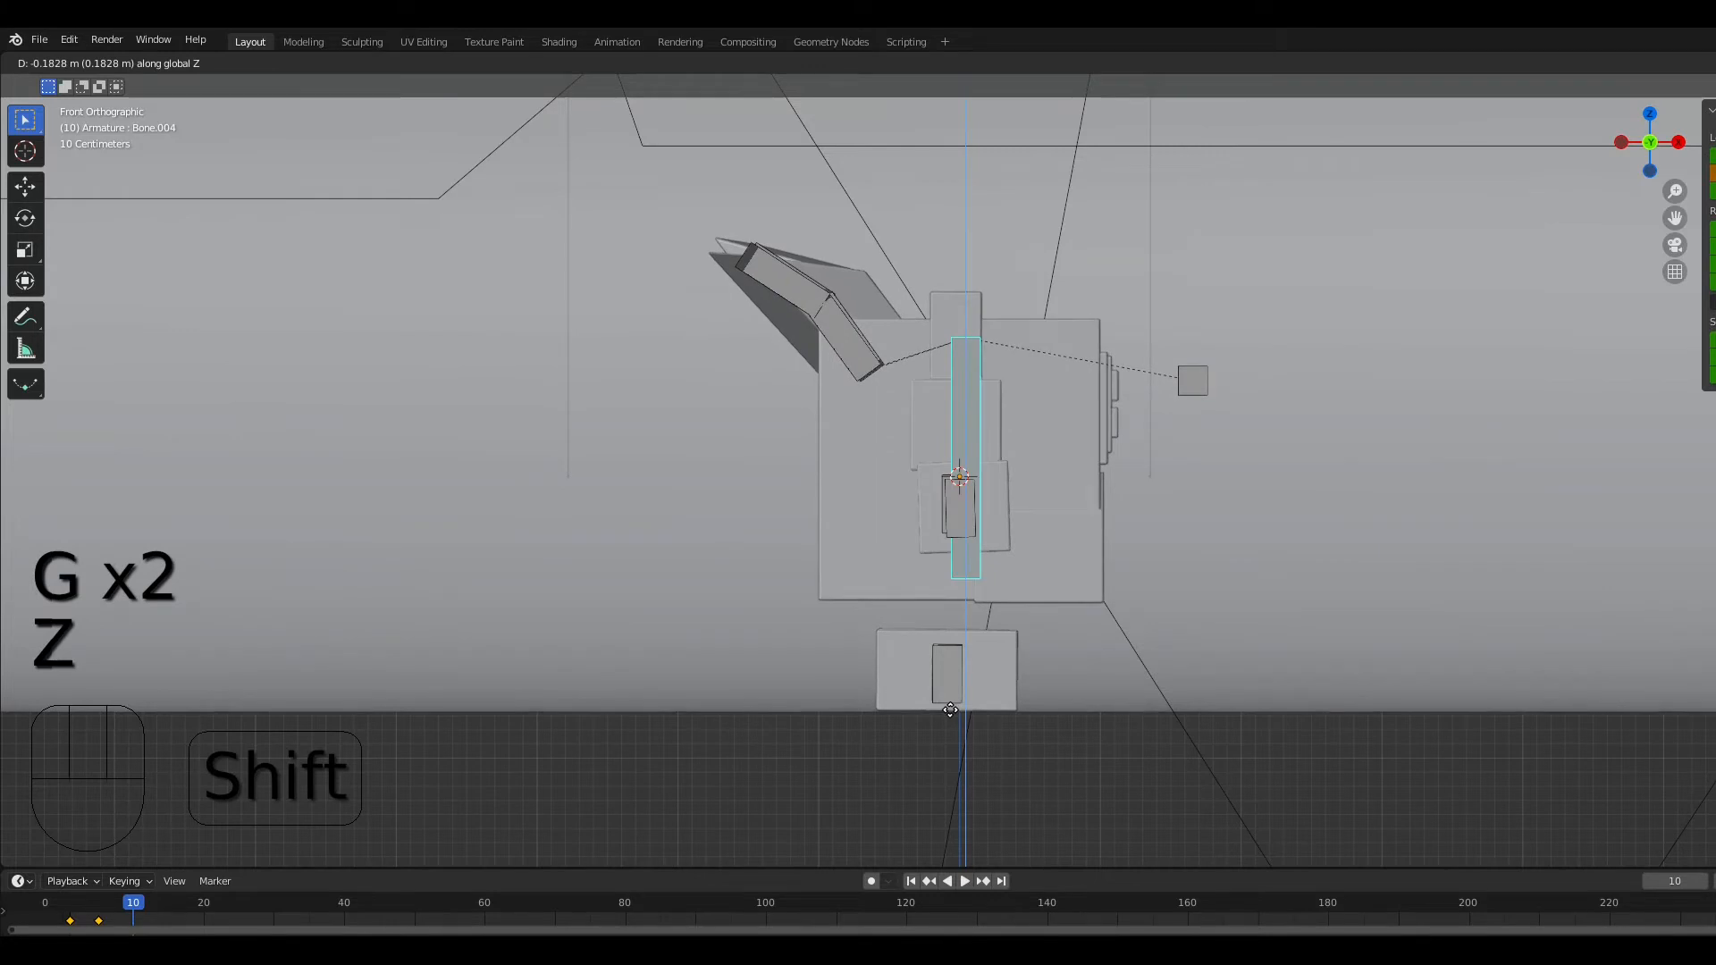
click(949, 688)
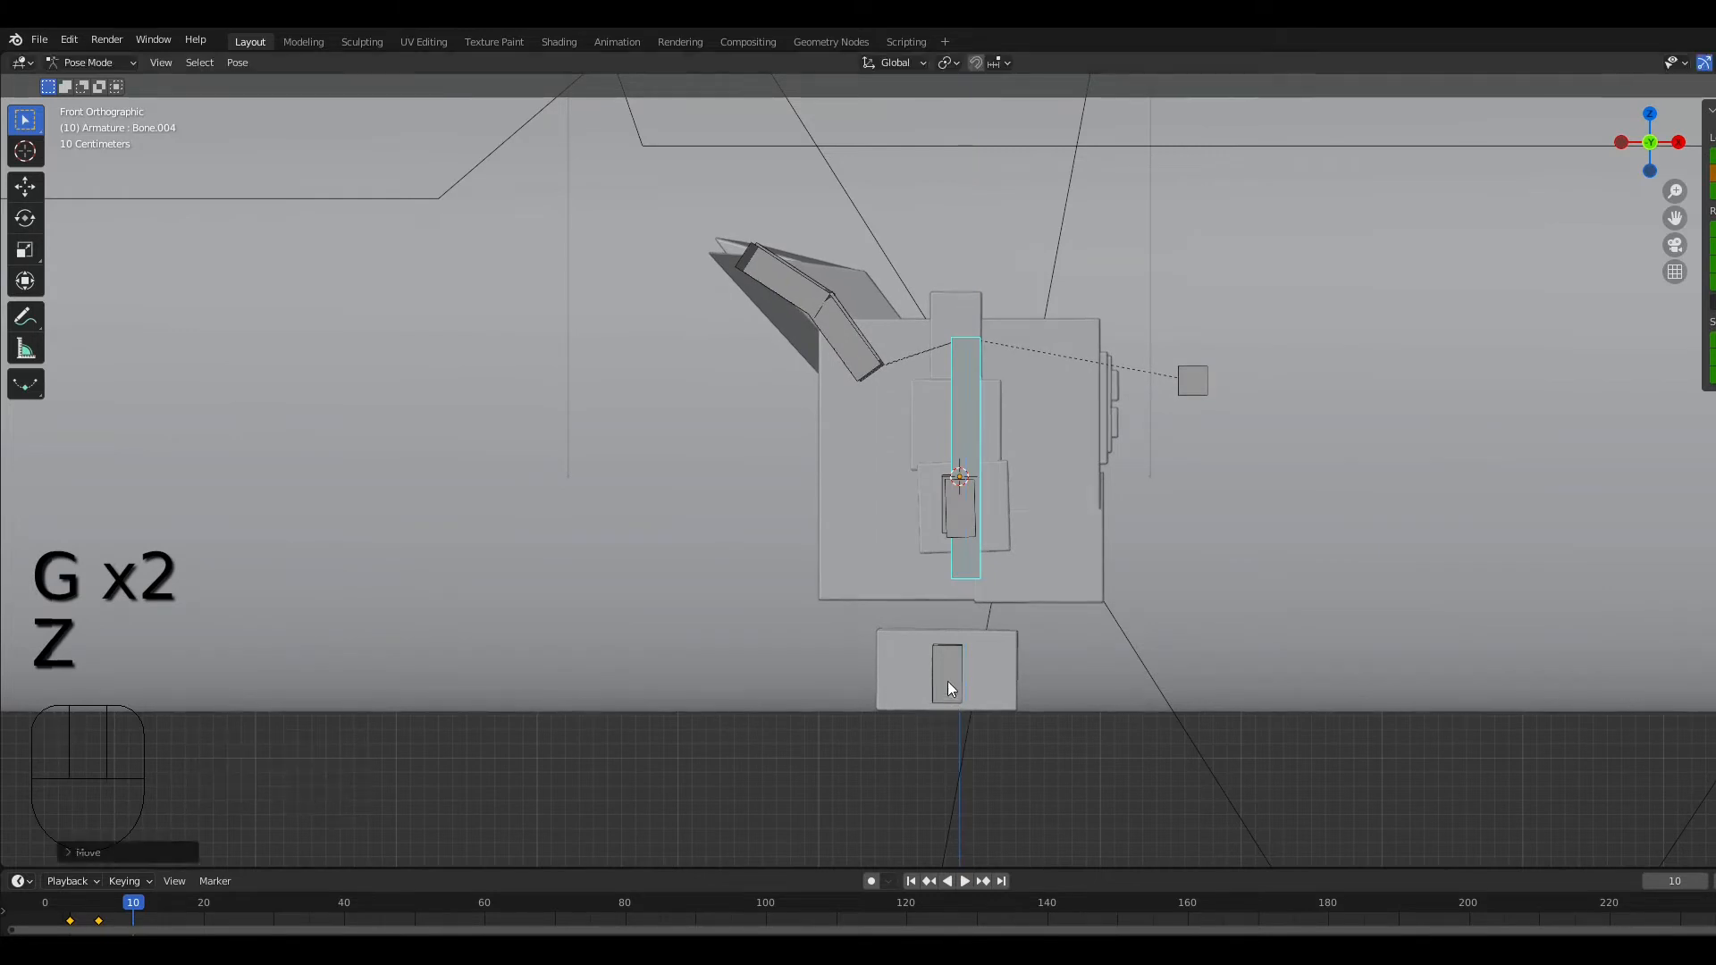
Step: Lower both hand bones together slightly along the global Z axis to follow the body
click(964, 515)
key(shift)
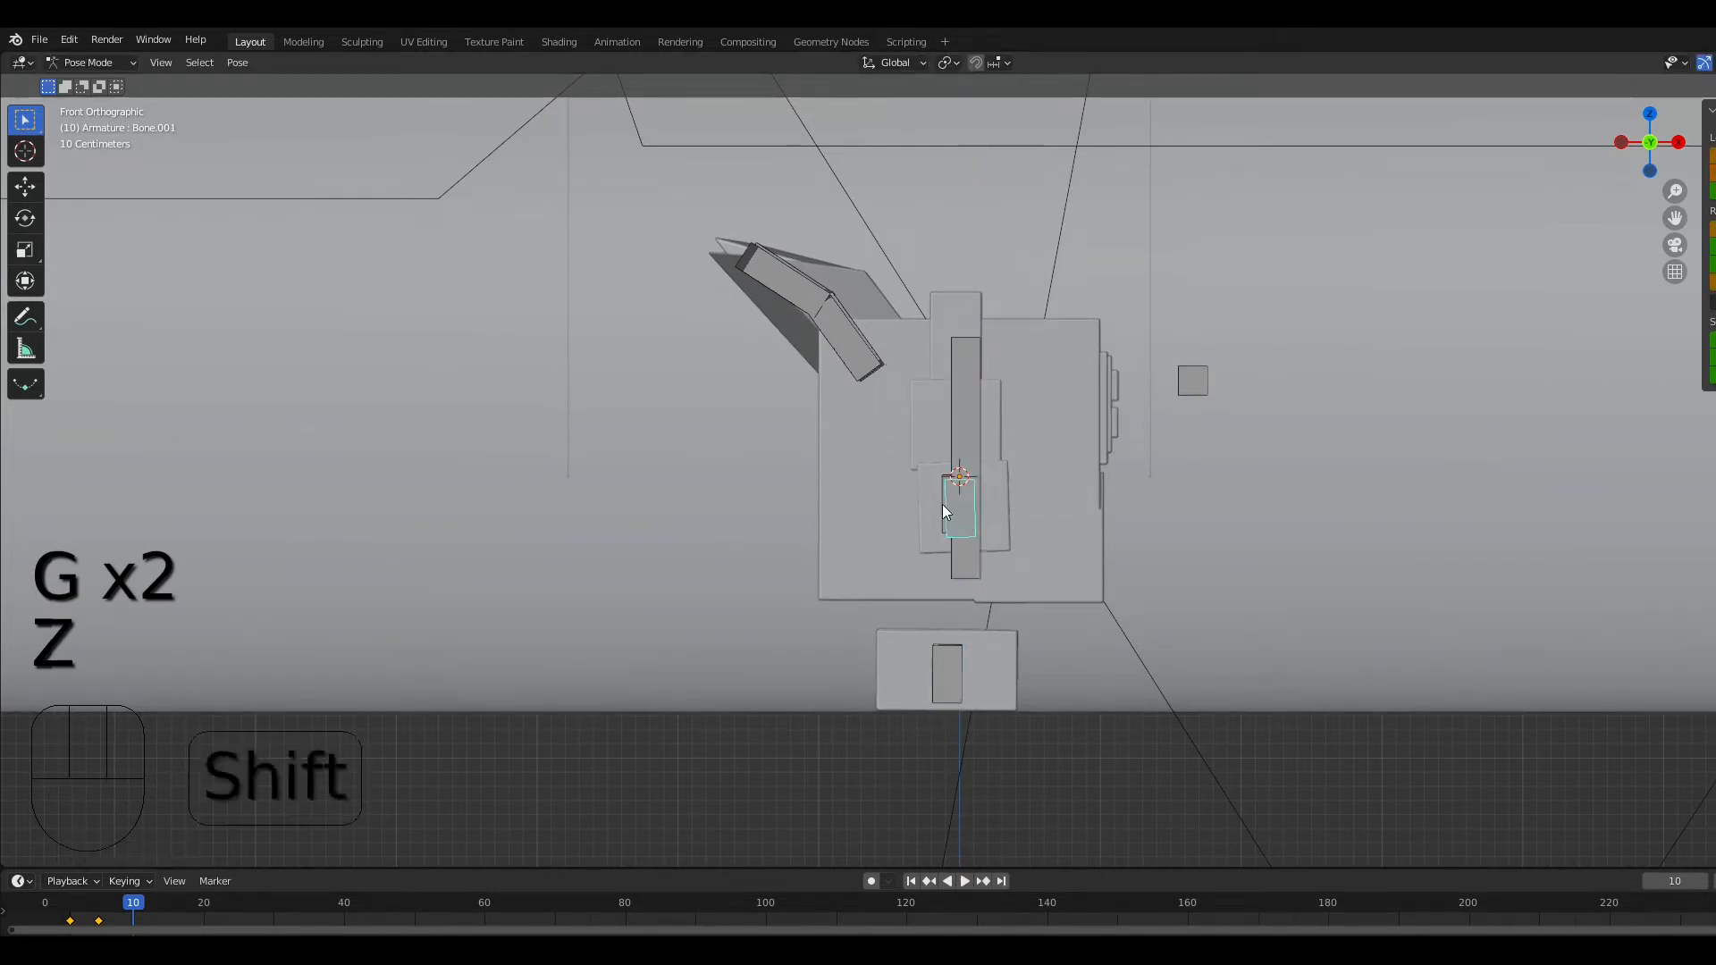
key(g)
key(z)
key(shift)
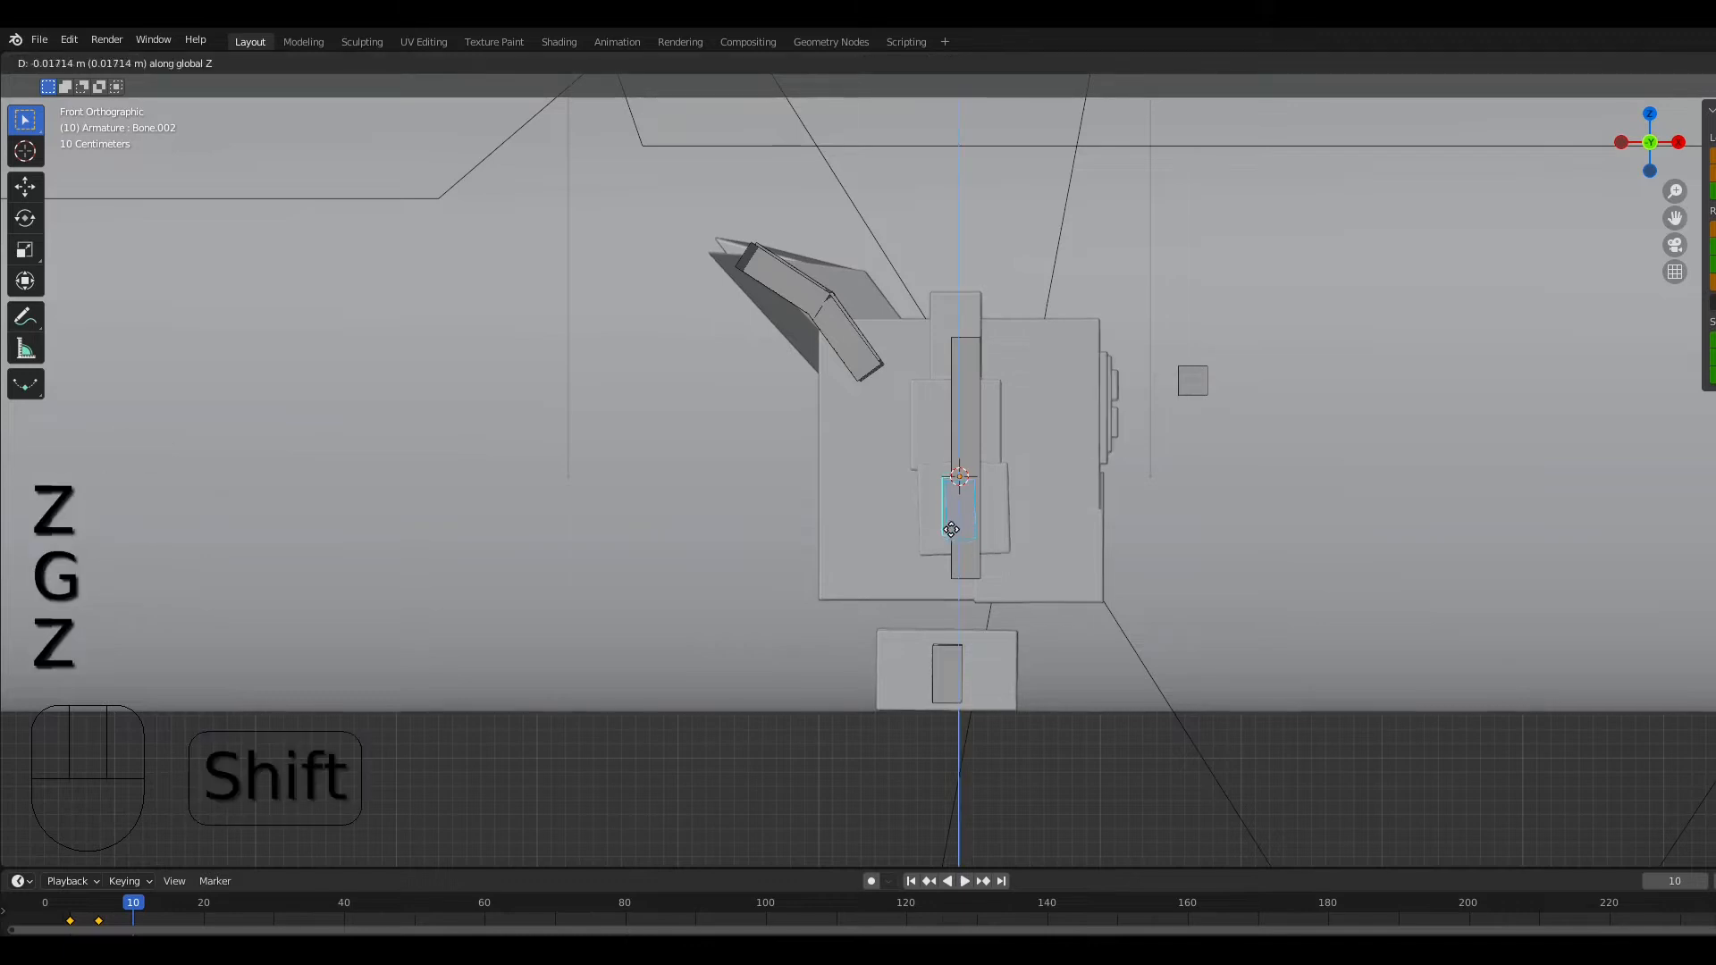
click(956, 608)
Step: Rotate both outer ear bones about -6.2° around the global Y axis
click(790, 281)
key(shift)
key(r)
key(y)
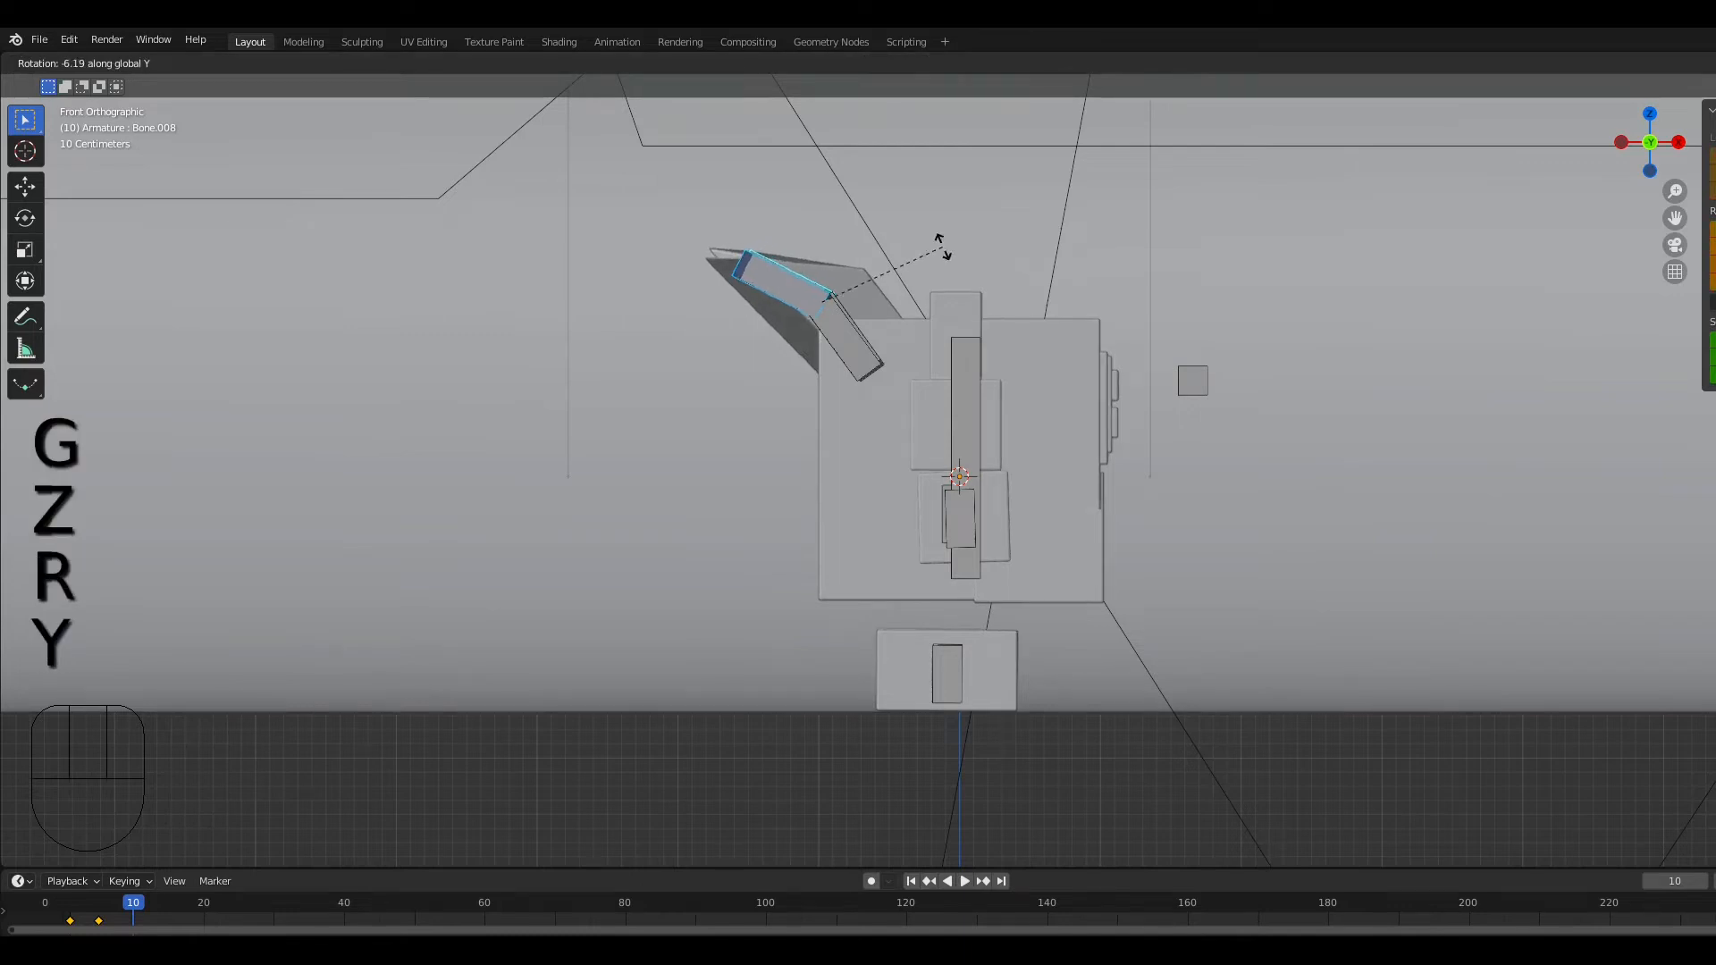
click(941, 247)
Step: Lower the detached square bone in front of the face about 0.036 m along the global Z axis
click(1187, 384)
key(g)
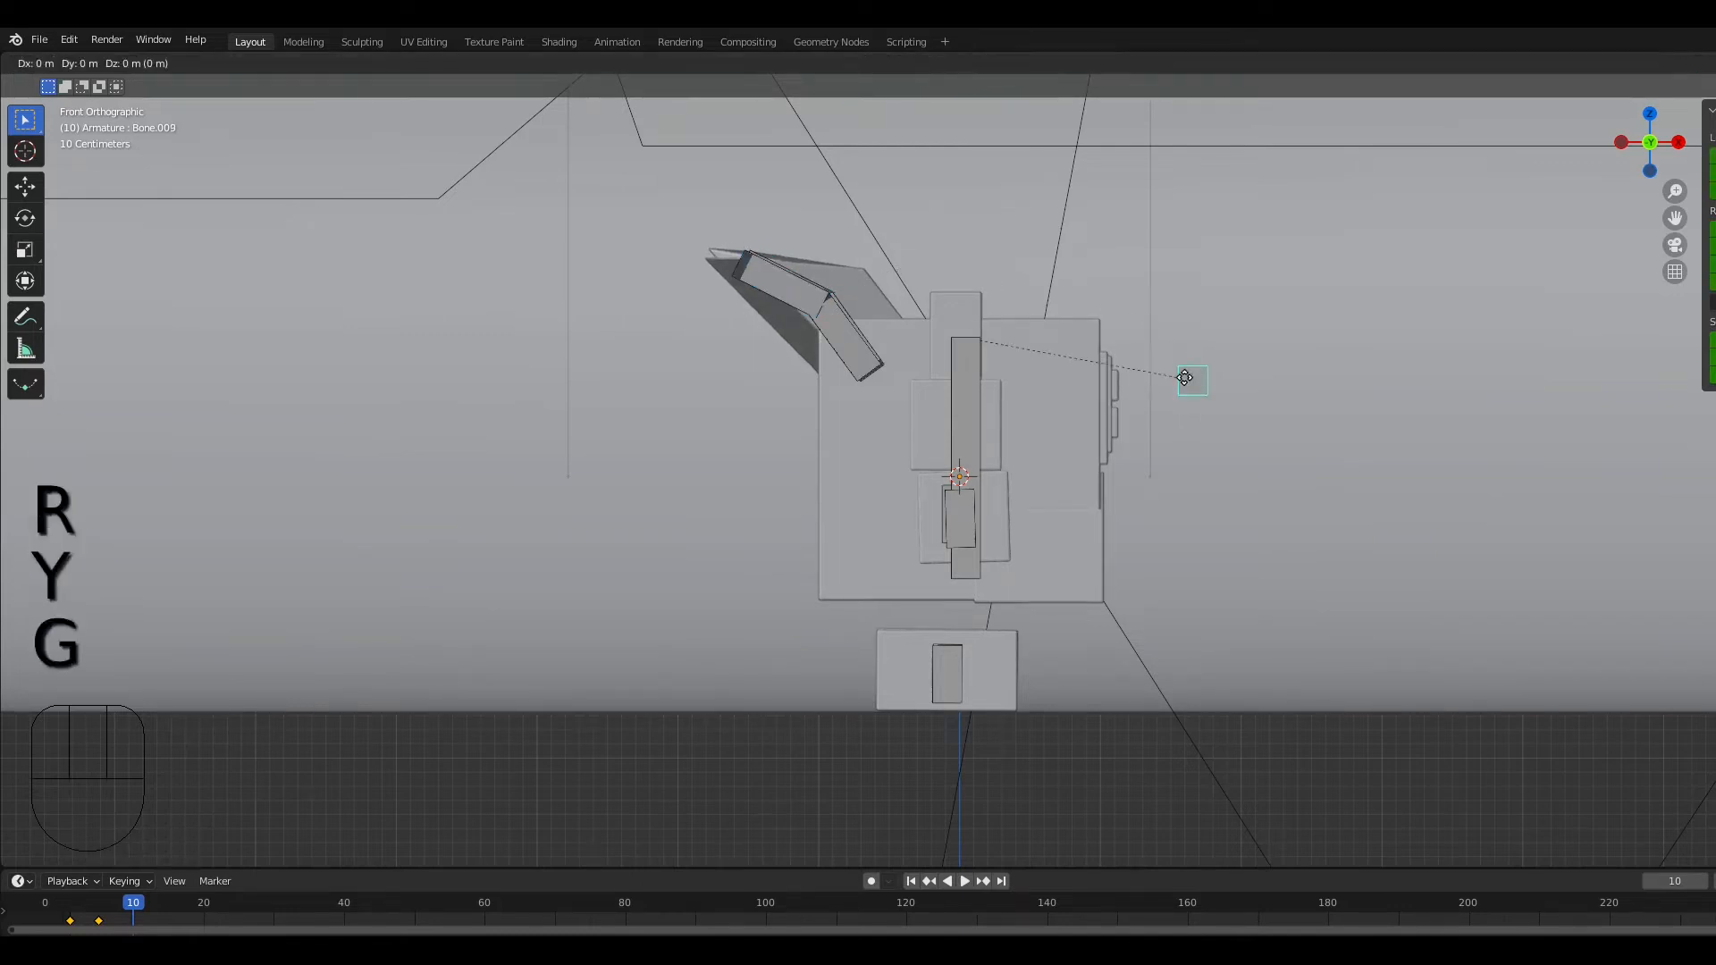
key(z)
key(shift)
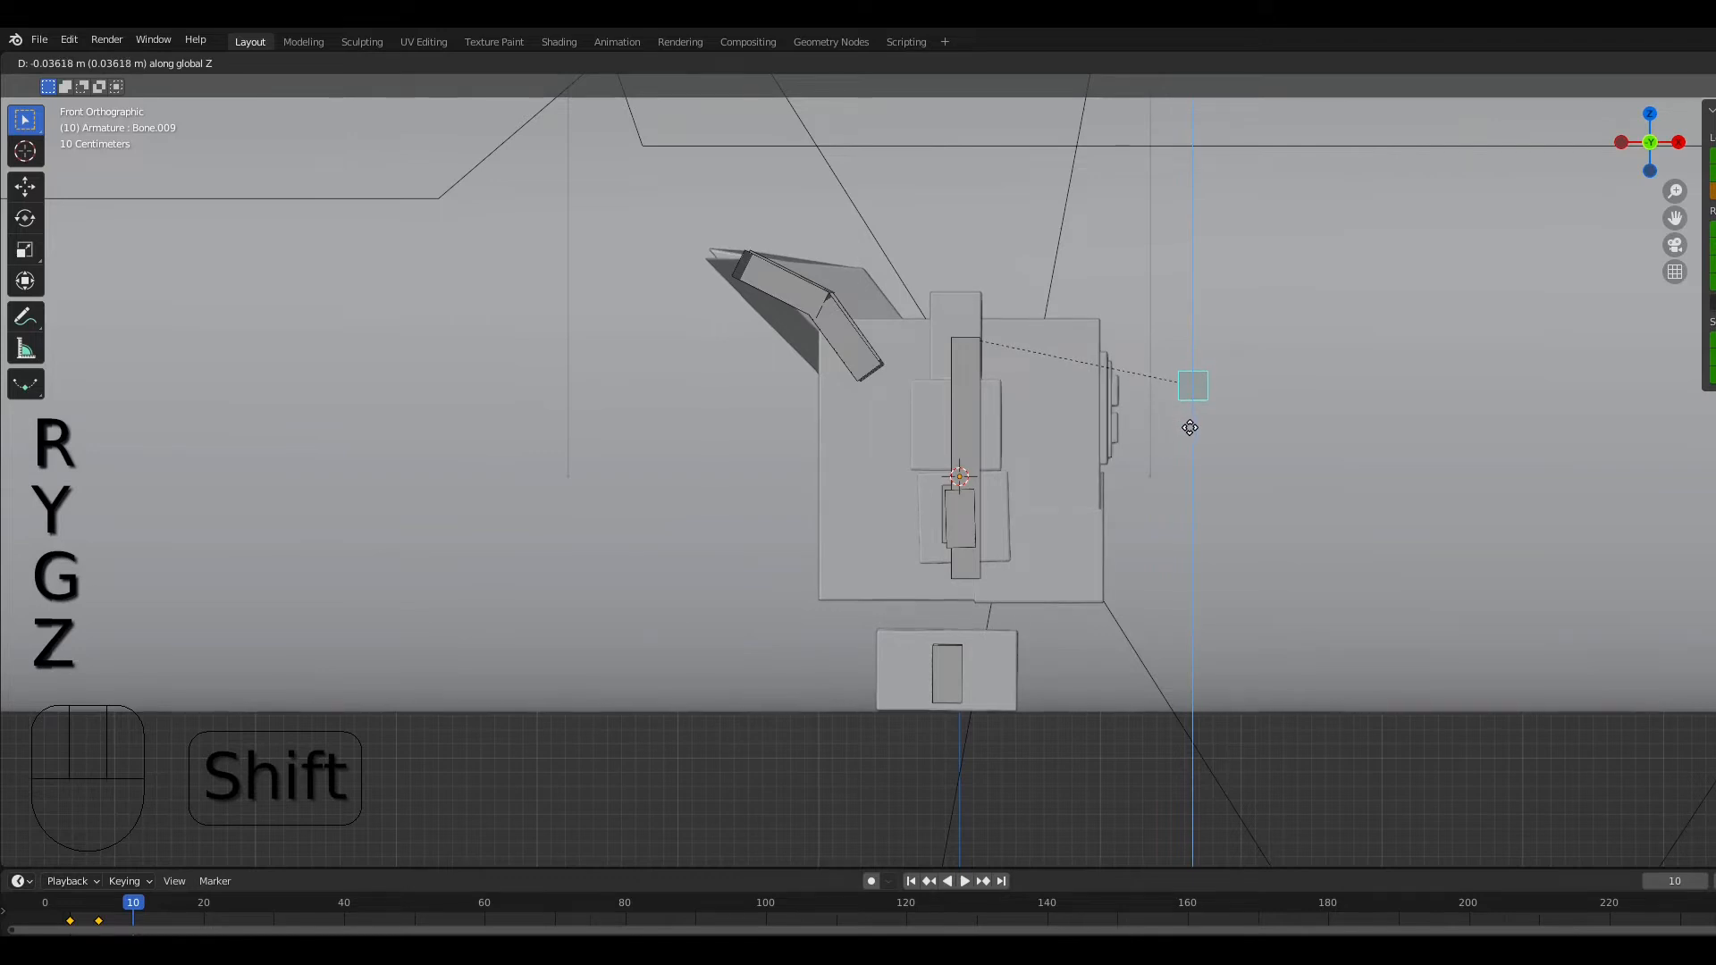
click(1192, 426)
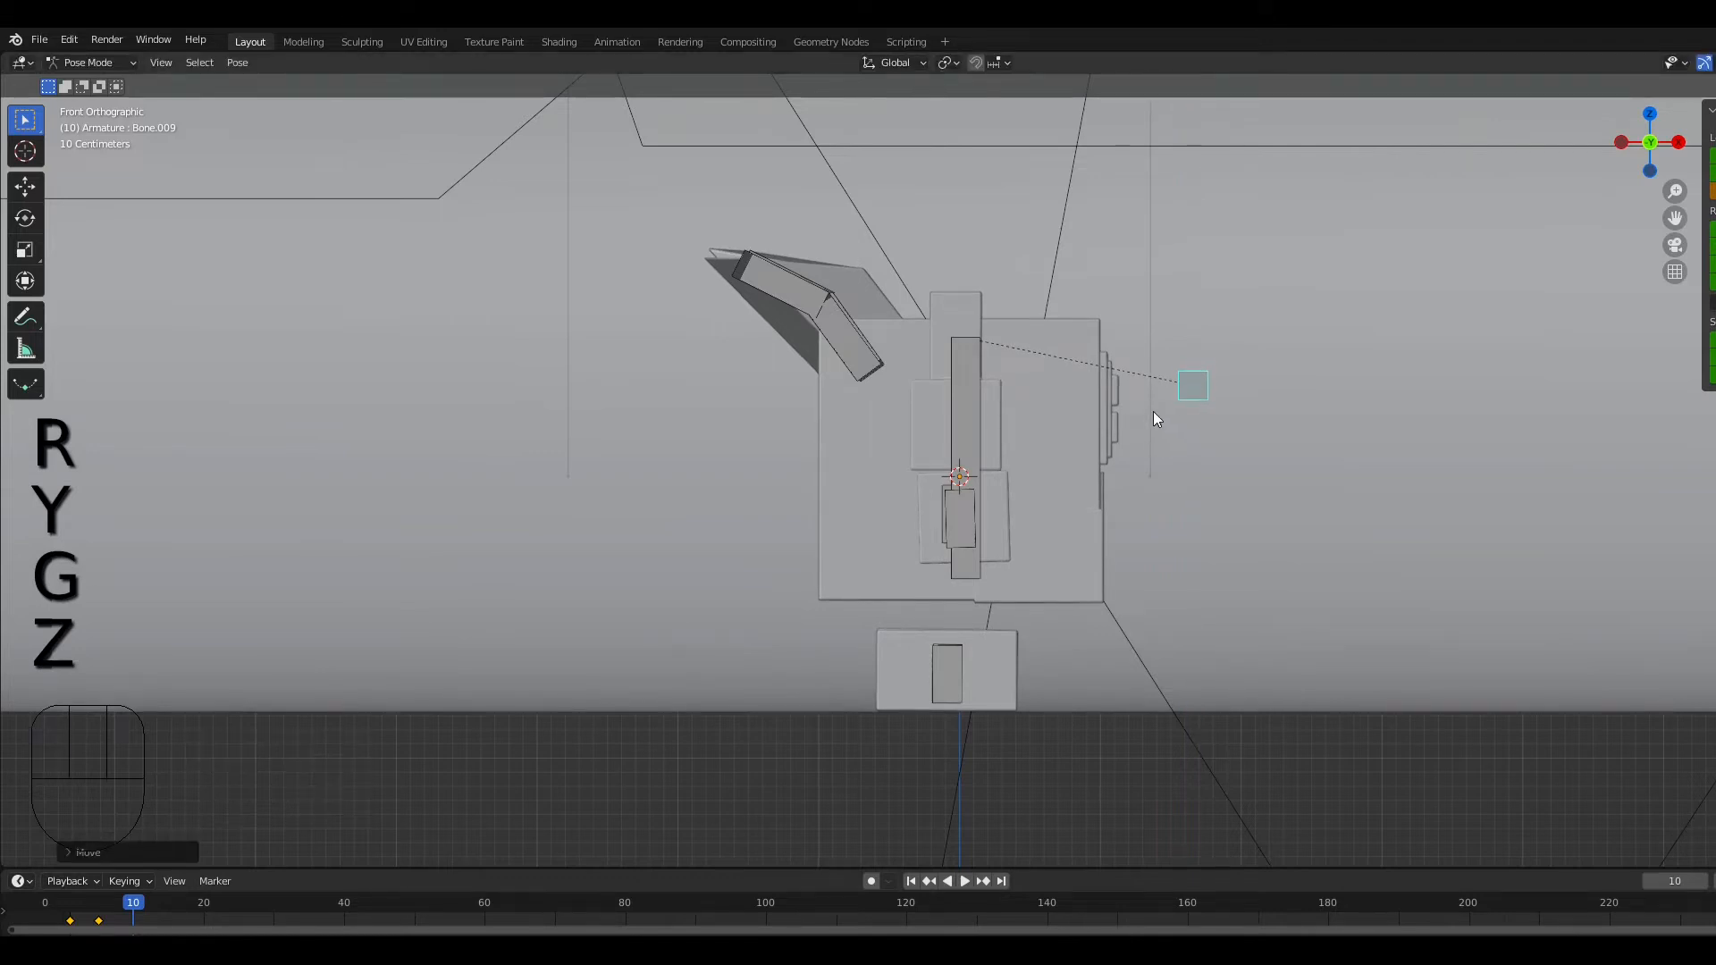
Step: Insert a Location, Rotation & Scale keyframe for all bones at frame 10
key(a)
key(i)
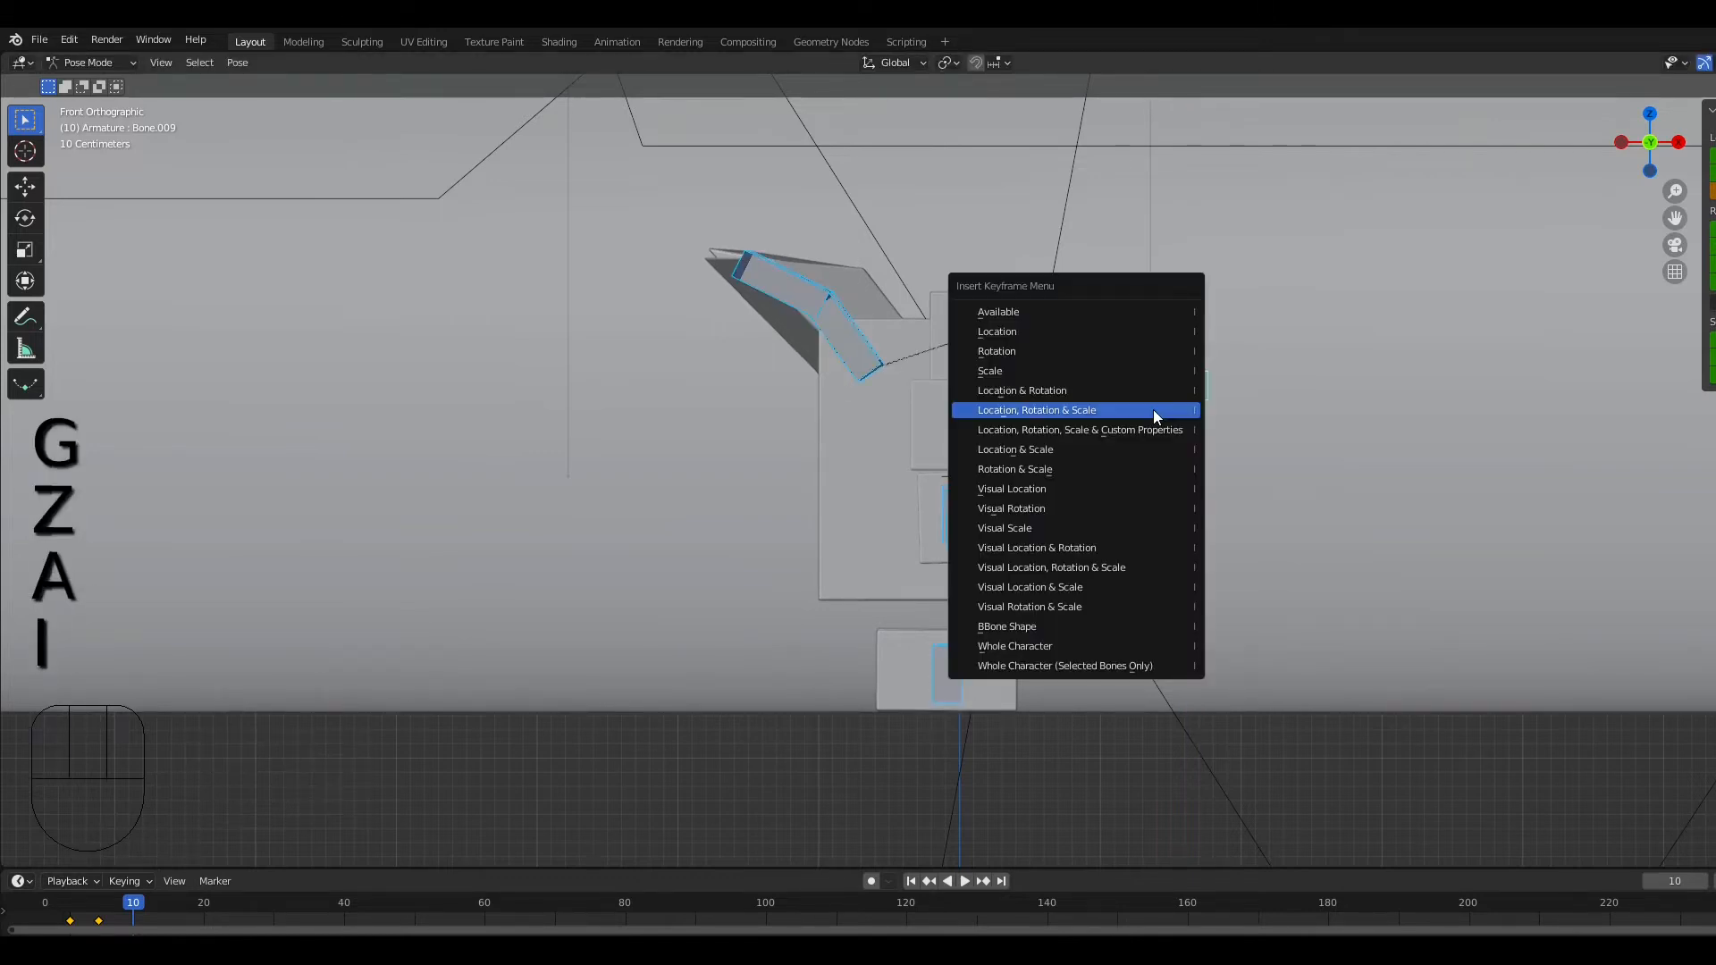
click(1152, 410)
Step: Delete the rear foot bone's keyframe at frame 5 and return to the front orthographic view
mouse_move(139, 908)
mouse_down()
mouse_move(61, 916)
mouse_move(164, 909)
mouse_move(119, 909)
mouse_up()
middle_drag(796, 705, 774, 708)
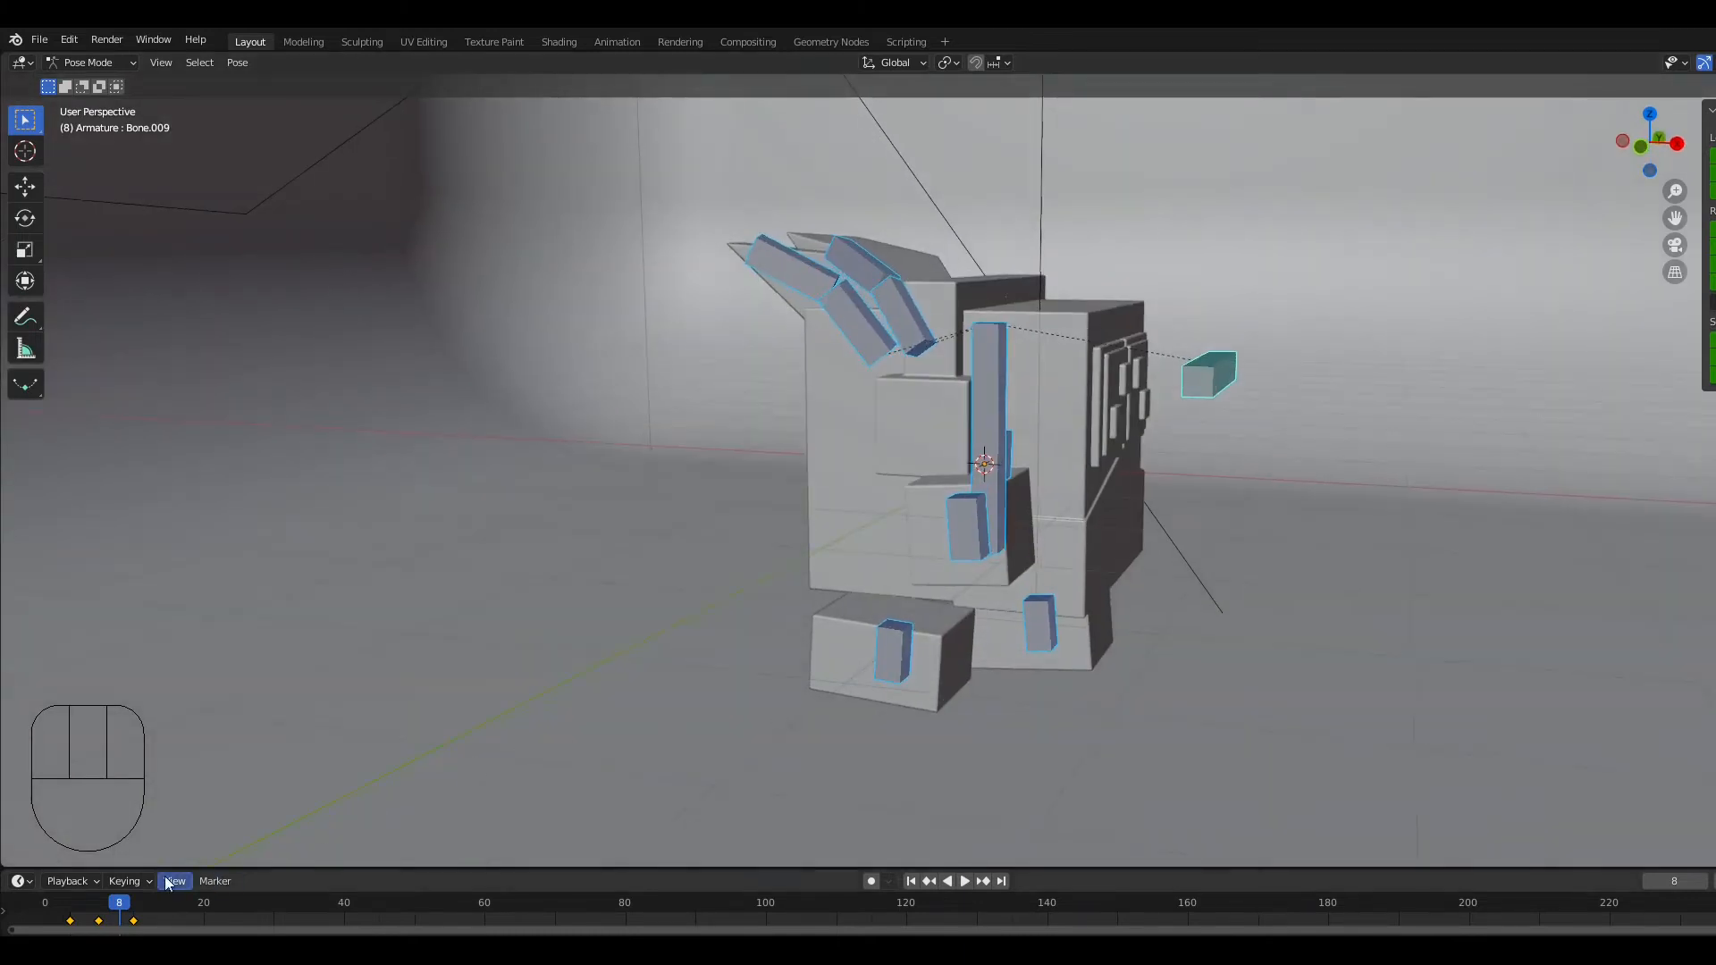
drag(122, 900, 70, 865)
middle_drag(803, 636, 454, 768)
drag(80, 904, 104, 897)
click(774, 670)
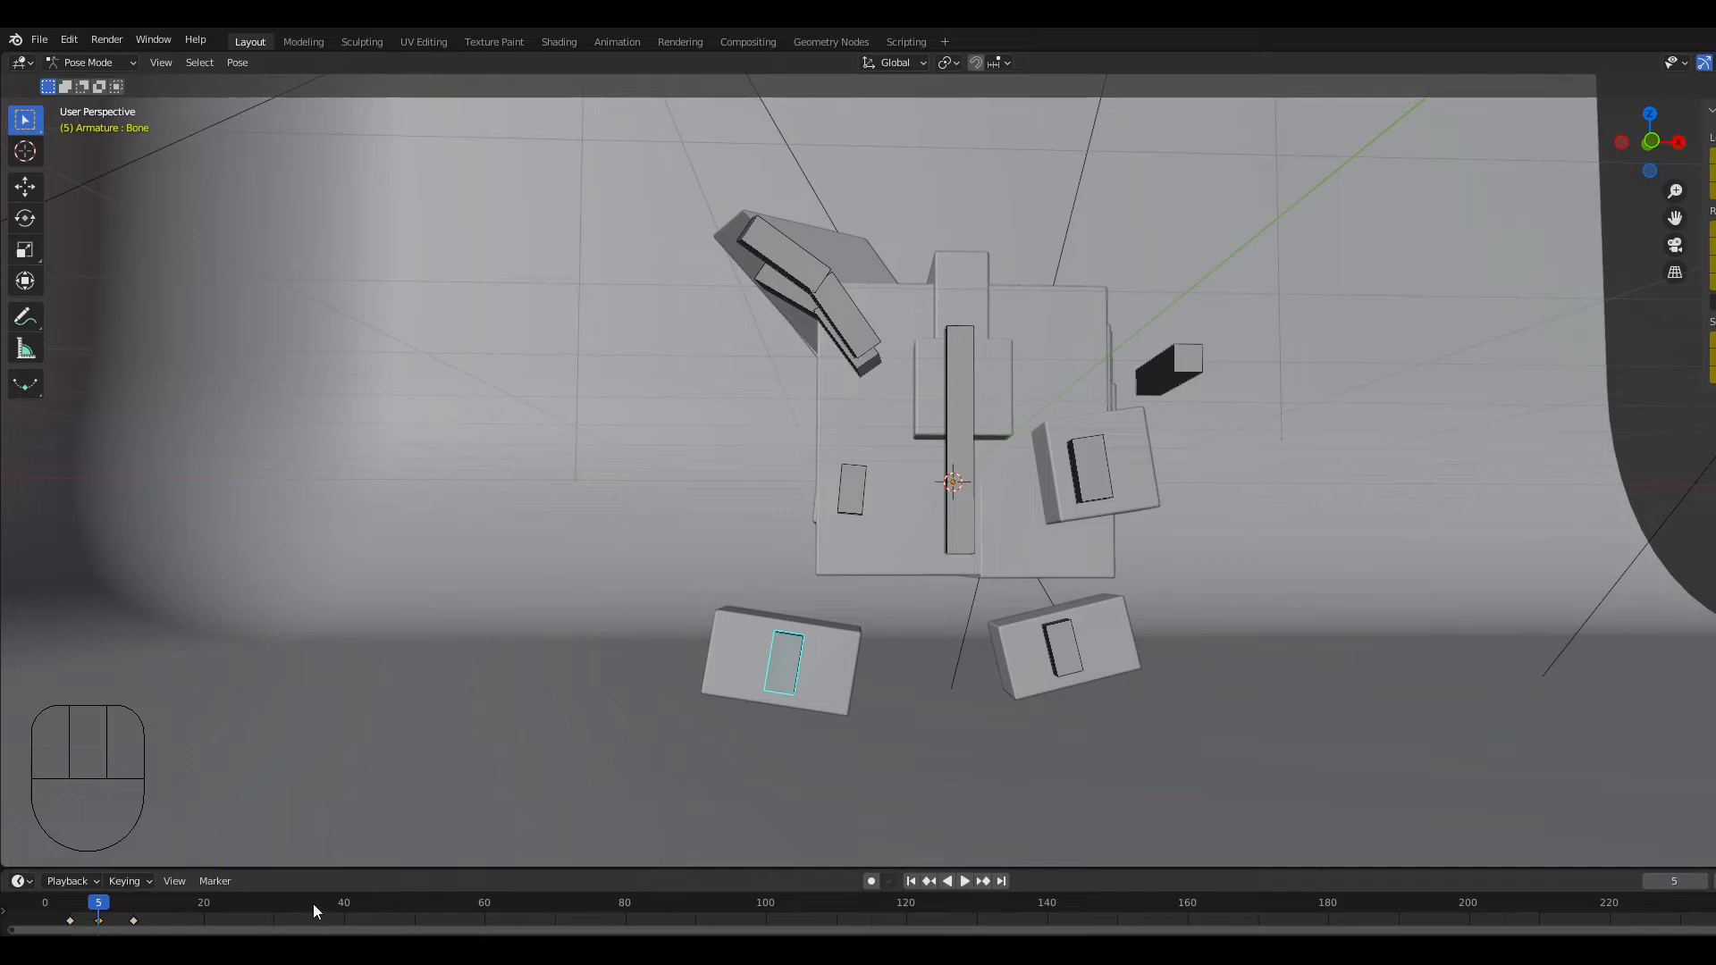
key(g)
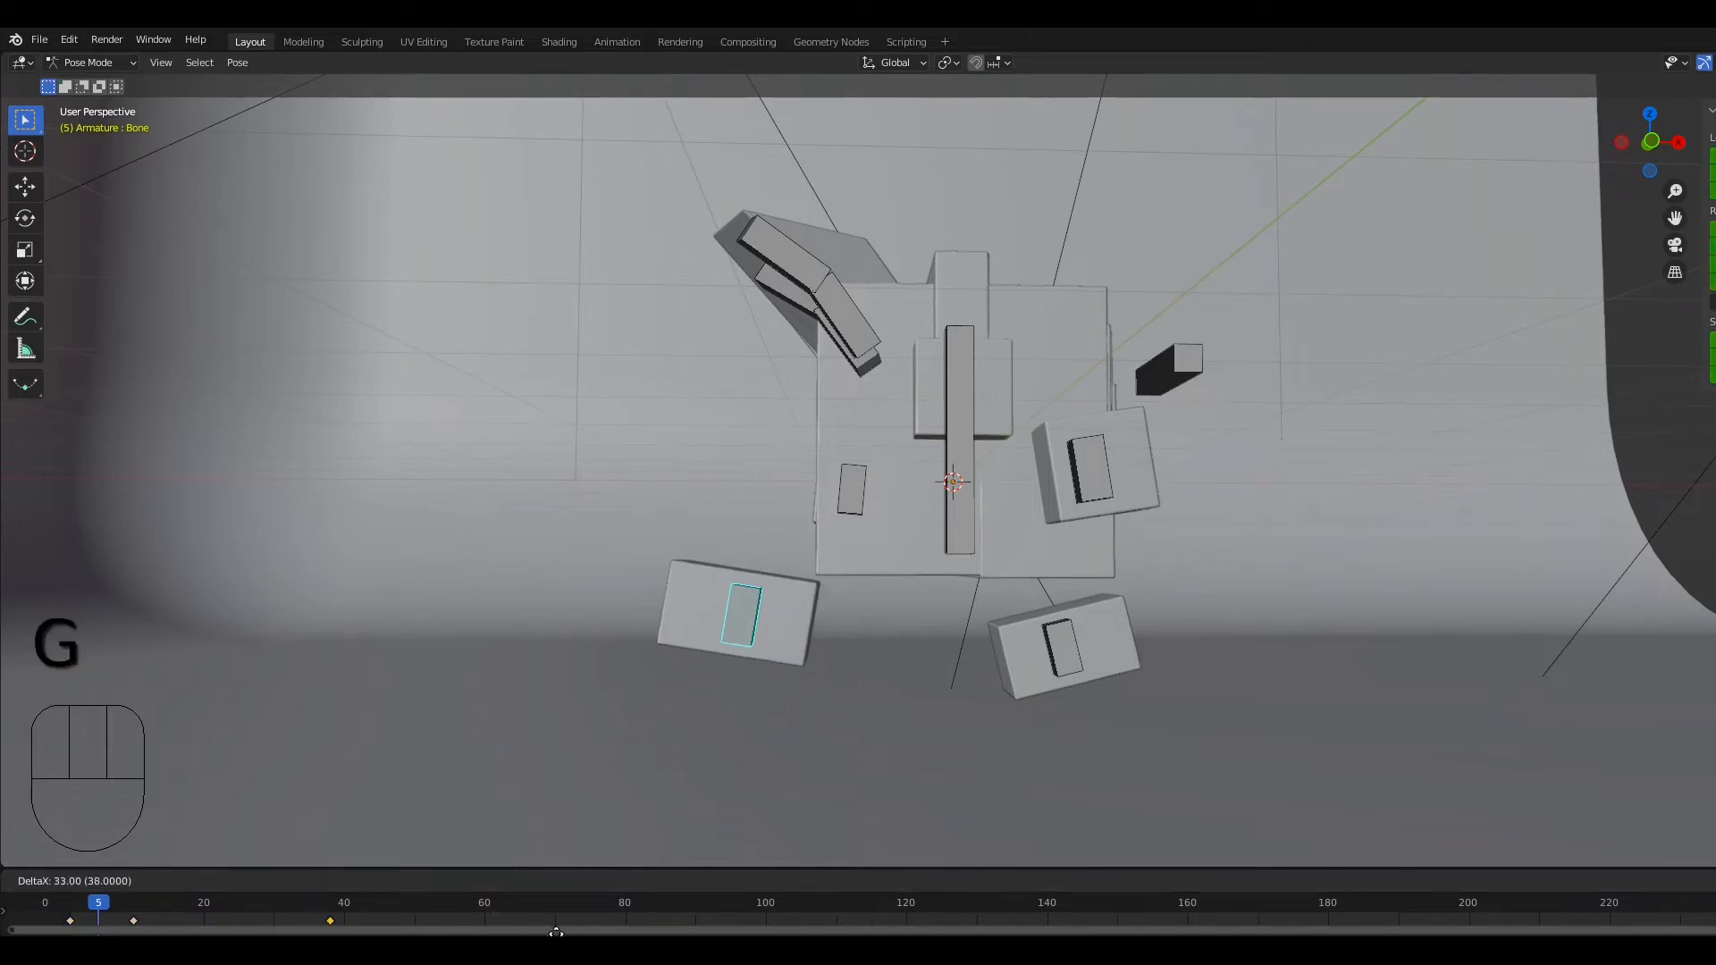
right_click(277, 885)
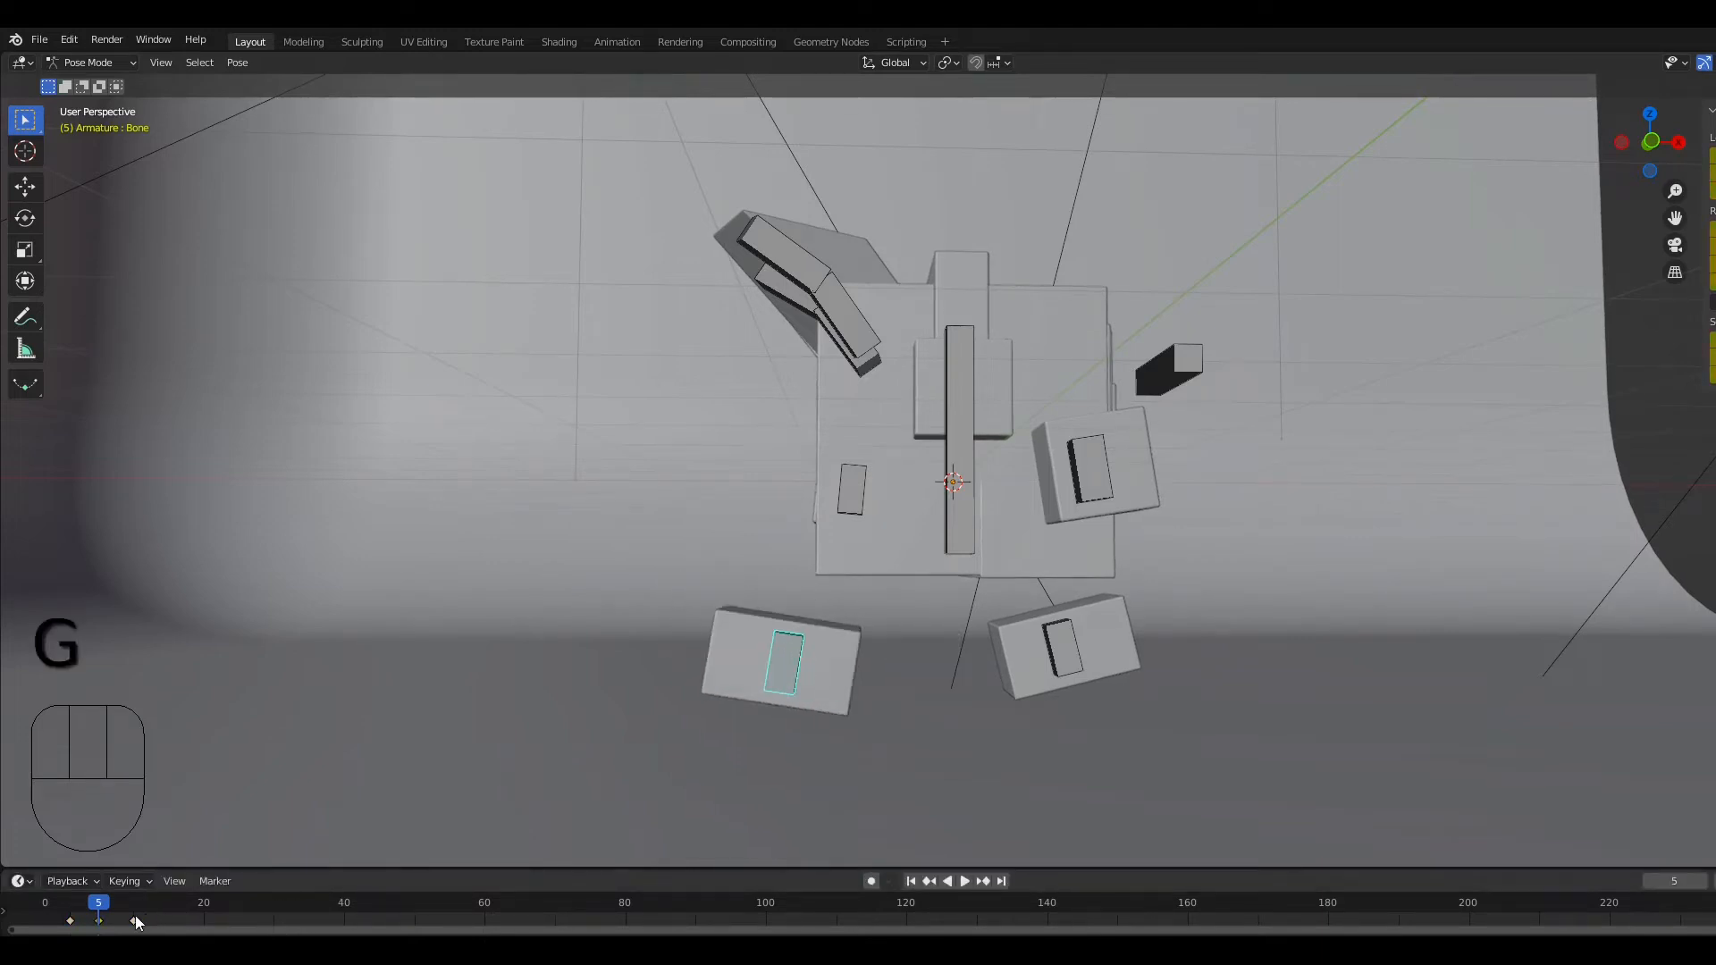
key(Delete)
click(1651, 142)
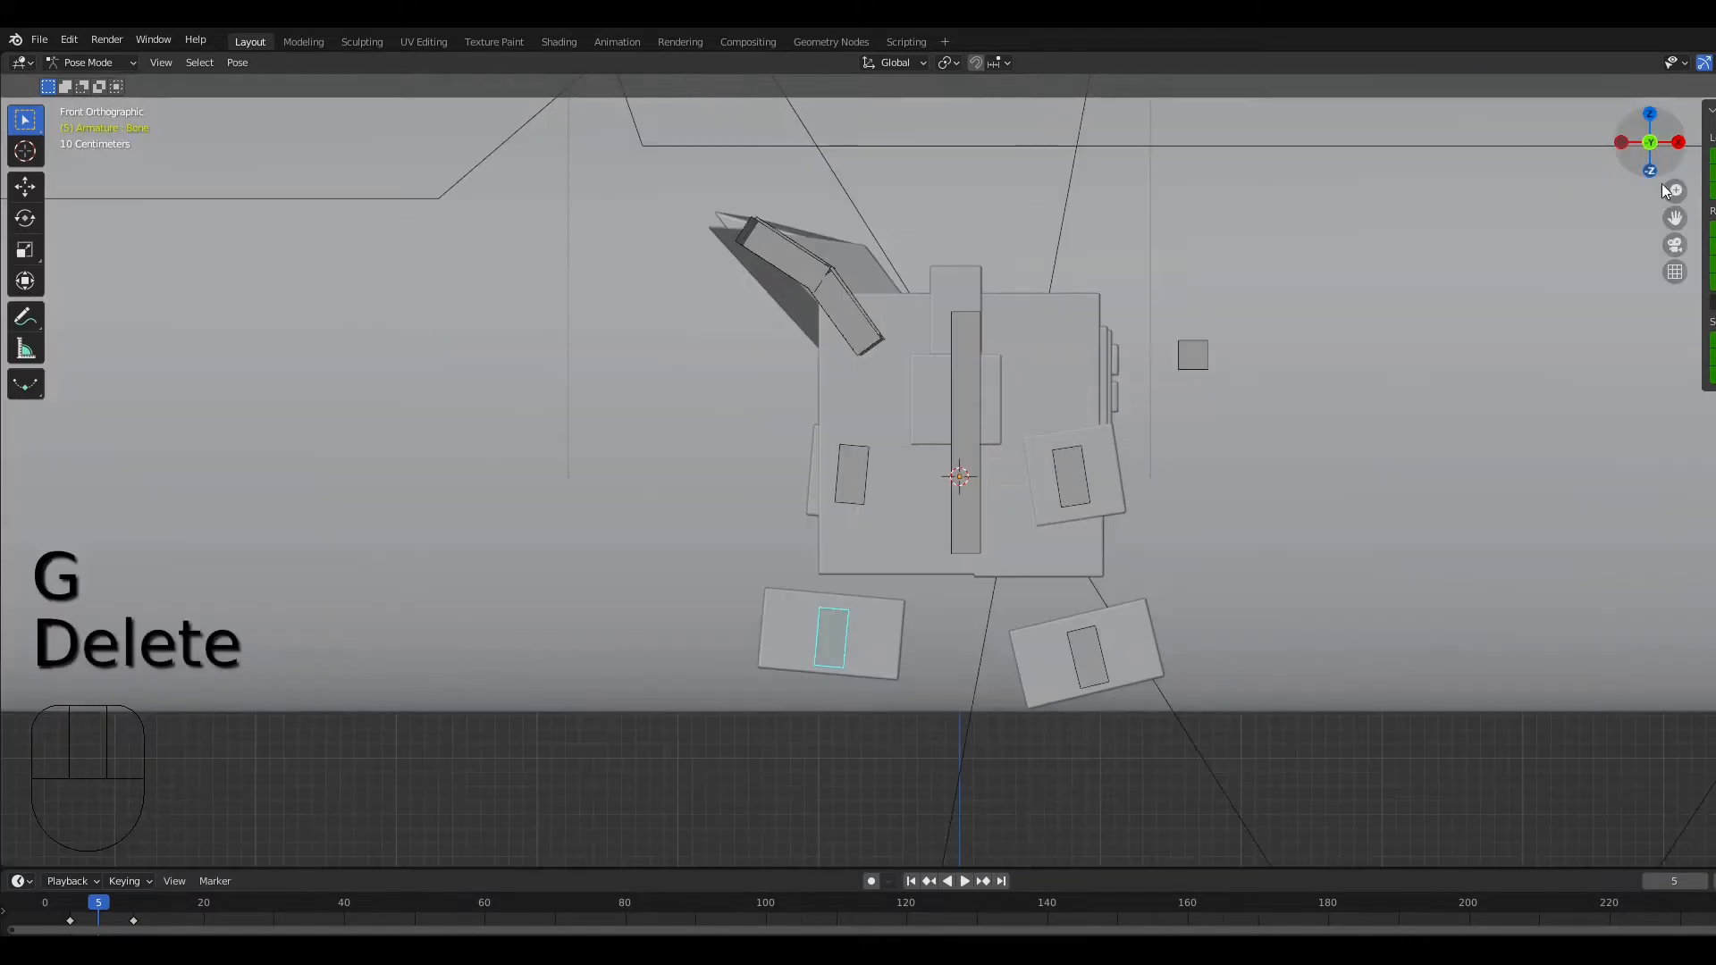
Step: Move the rear foot bone about 0.37 m forward and slightly down, and keyframe its Location, Rotation & Scale at frame 5
key(g)
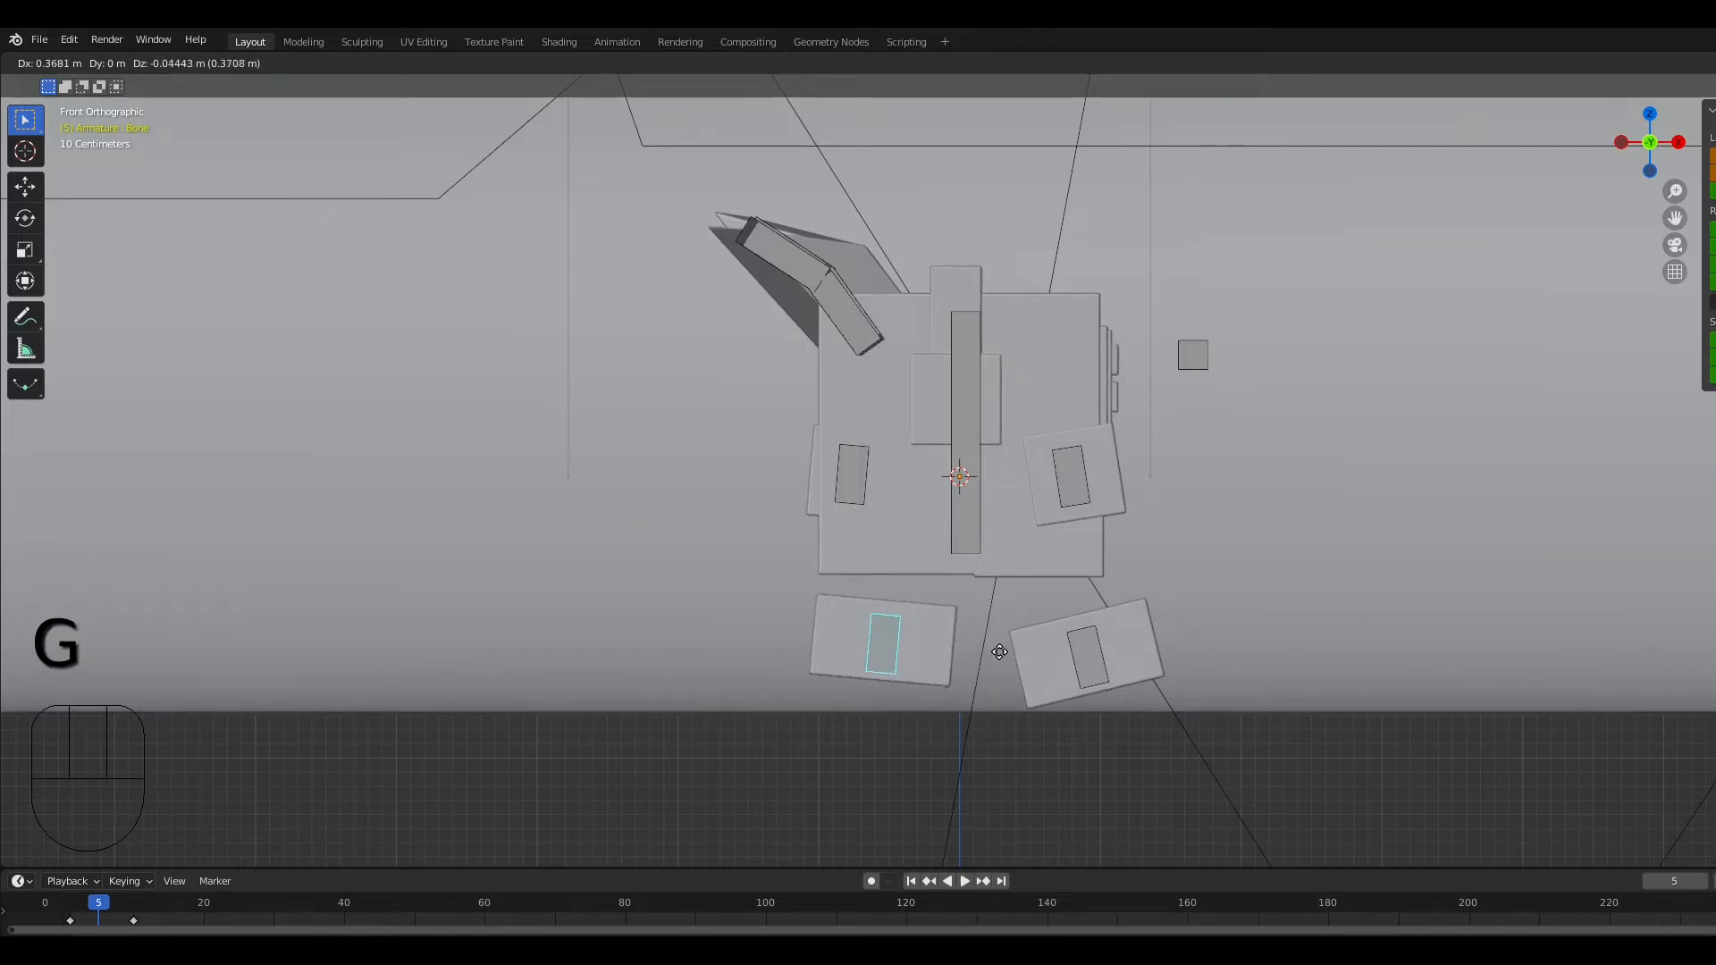
click(1000, 659)
key(i)
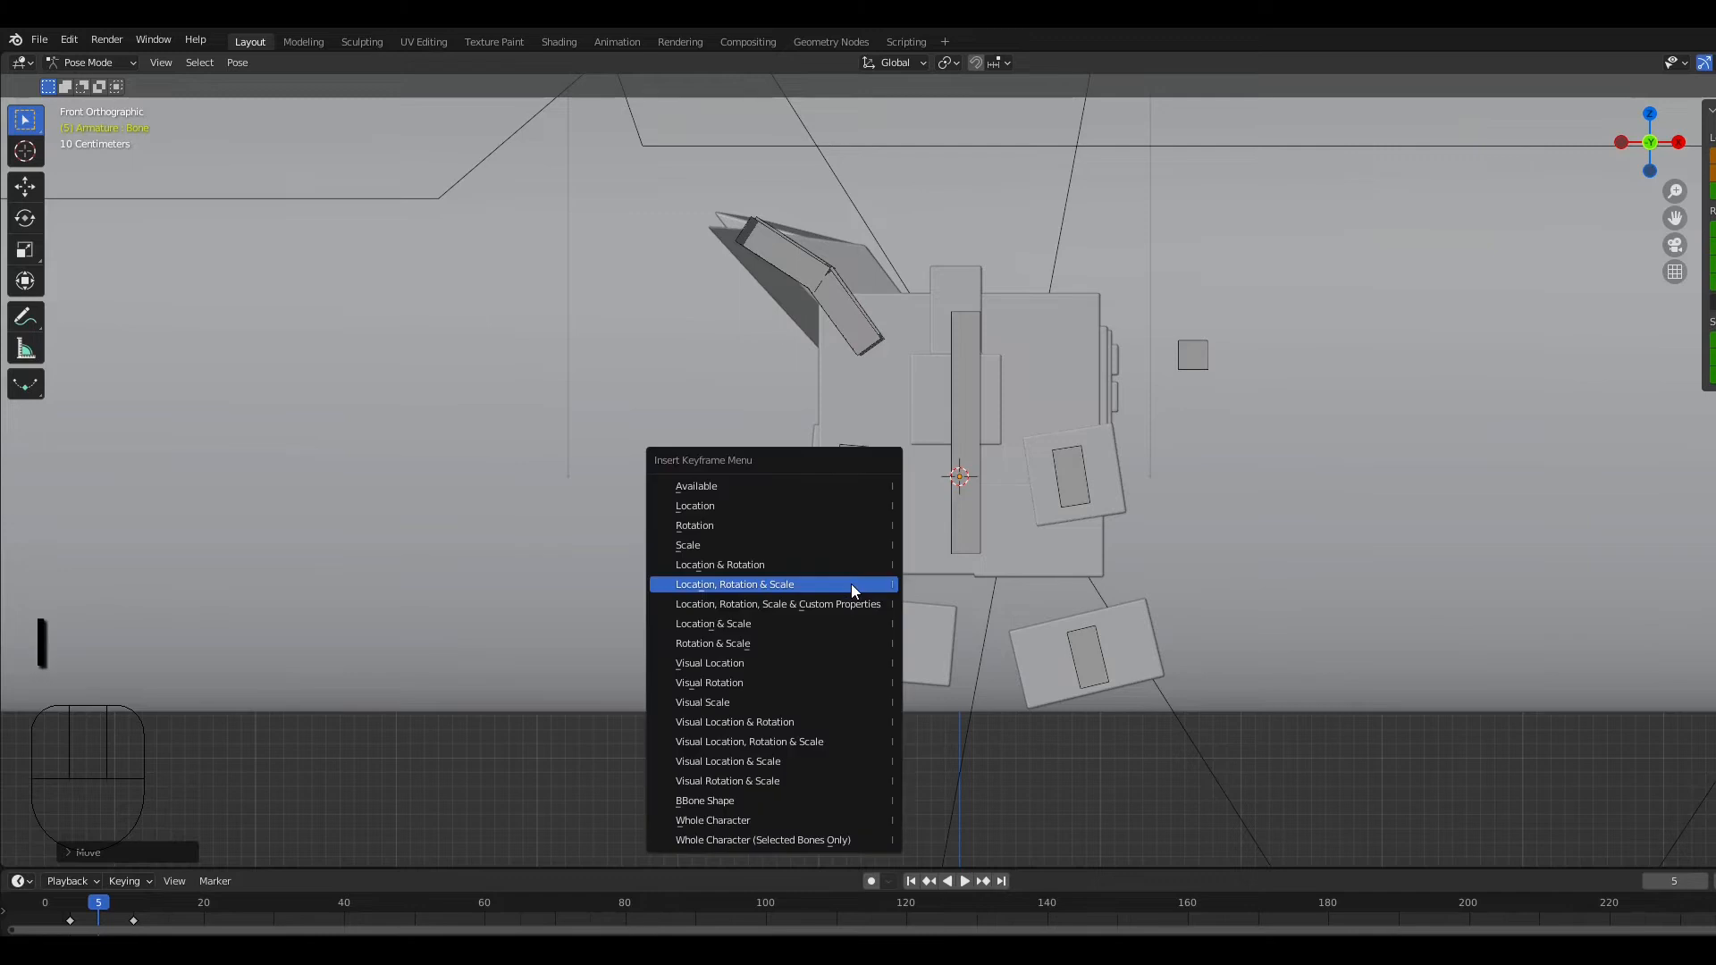
click(851, 584)
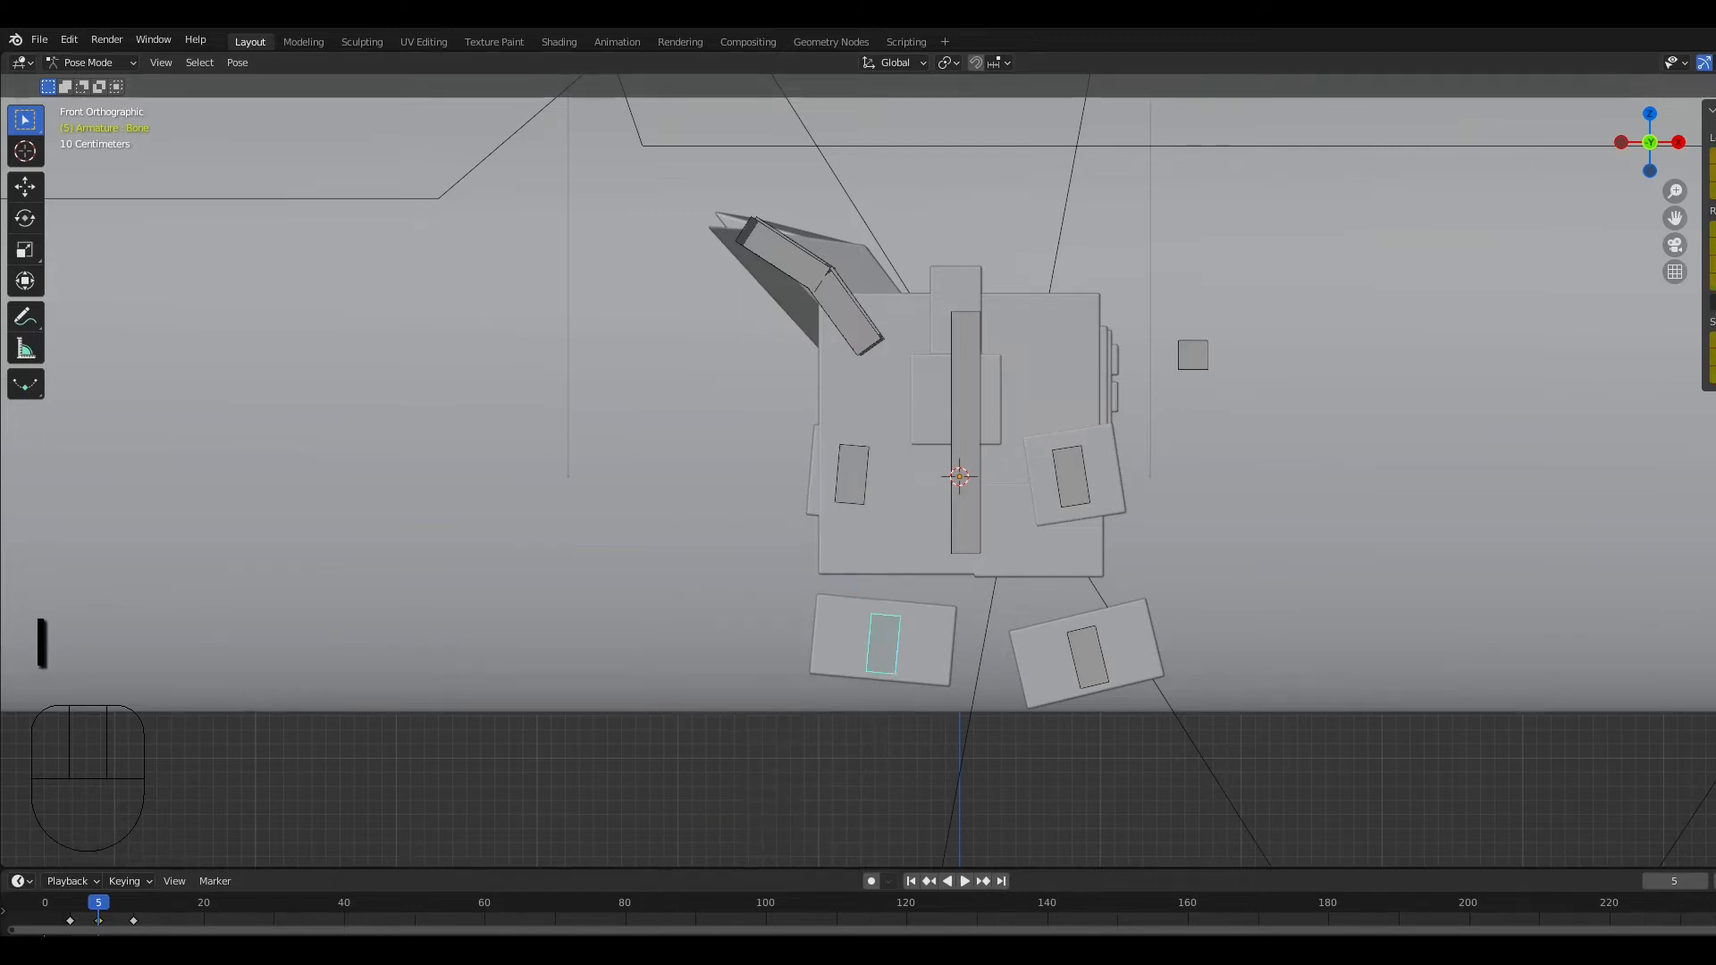
Step: At frame 10, try moving the same foot bone ahead of the other foot by about 0.43 m and tilting its toe up
mouse_move(100, 904)
mouse_down()
mouse_move(57, 906)
mouse_move(137, 911)
mouse_up()
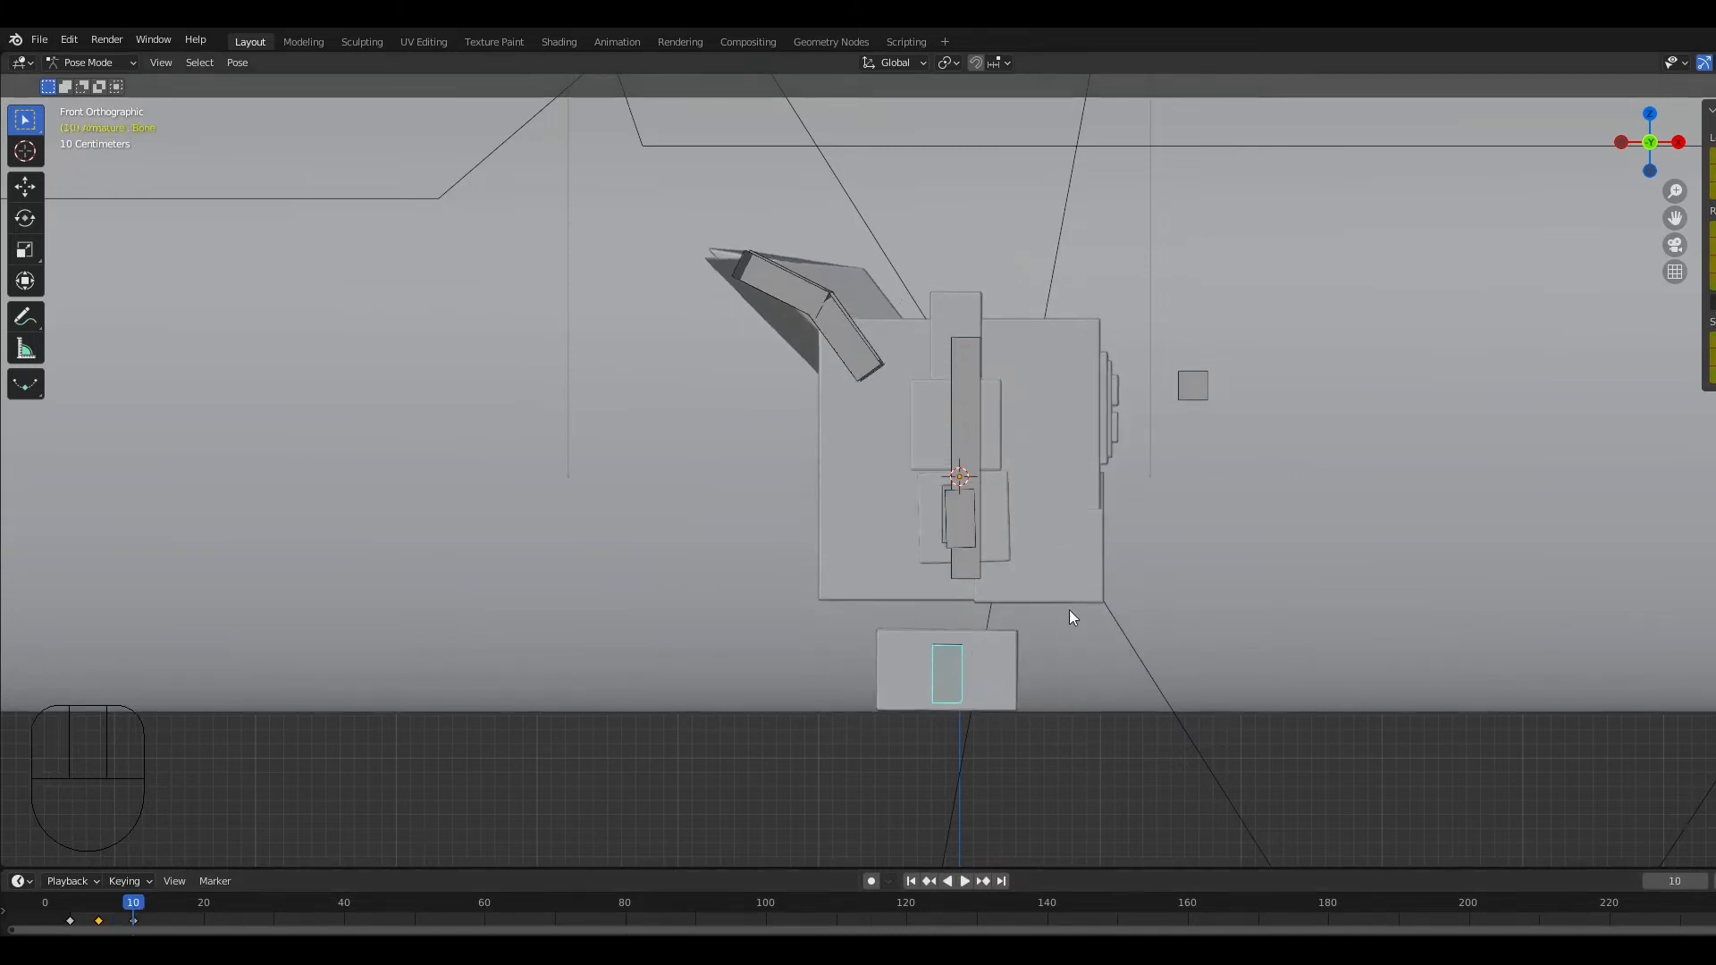
key(g)
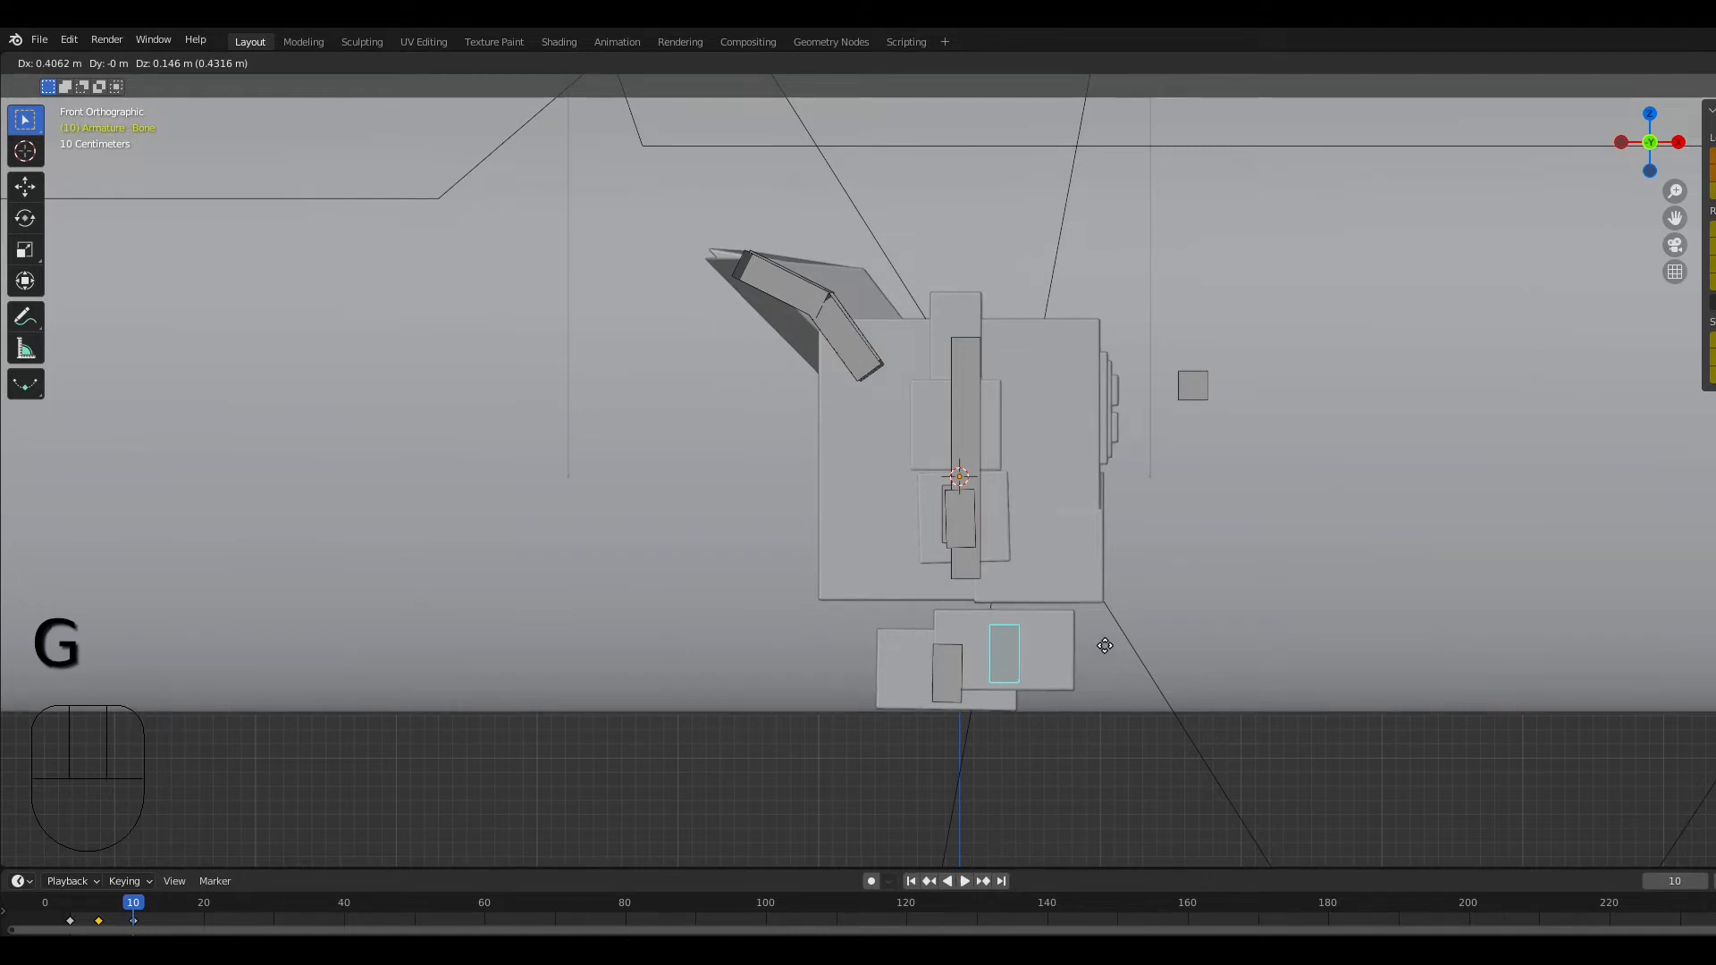
click(1105, 645)
key(r)
click(1273, 658)
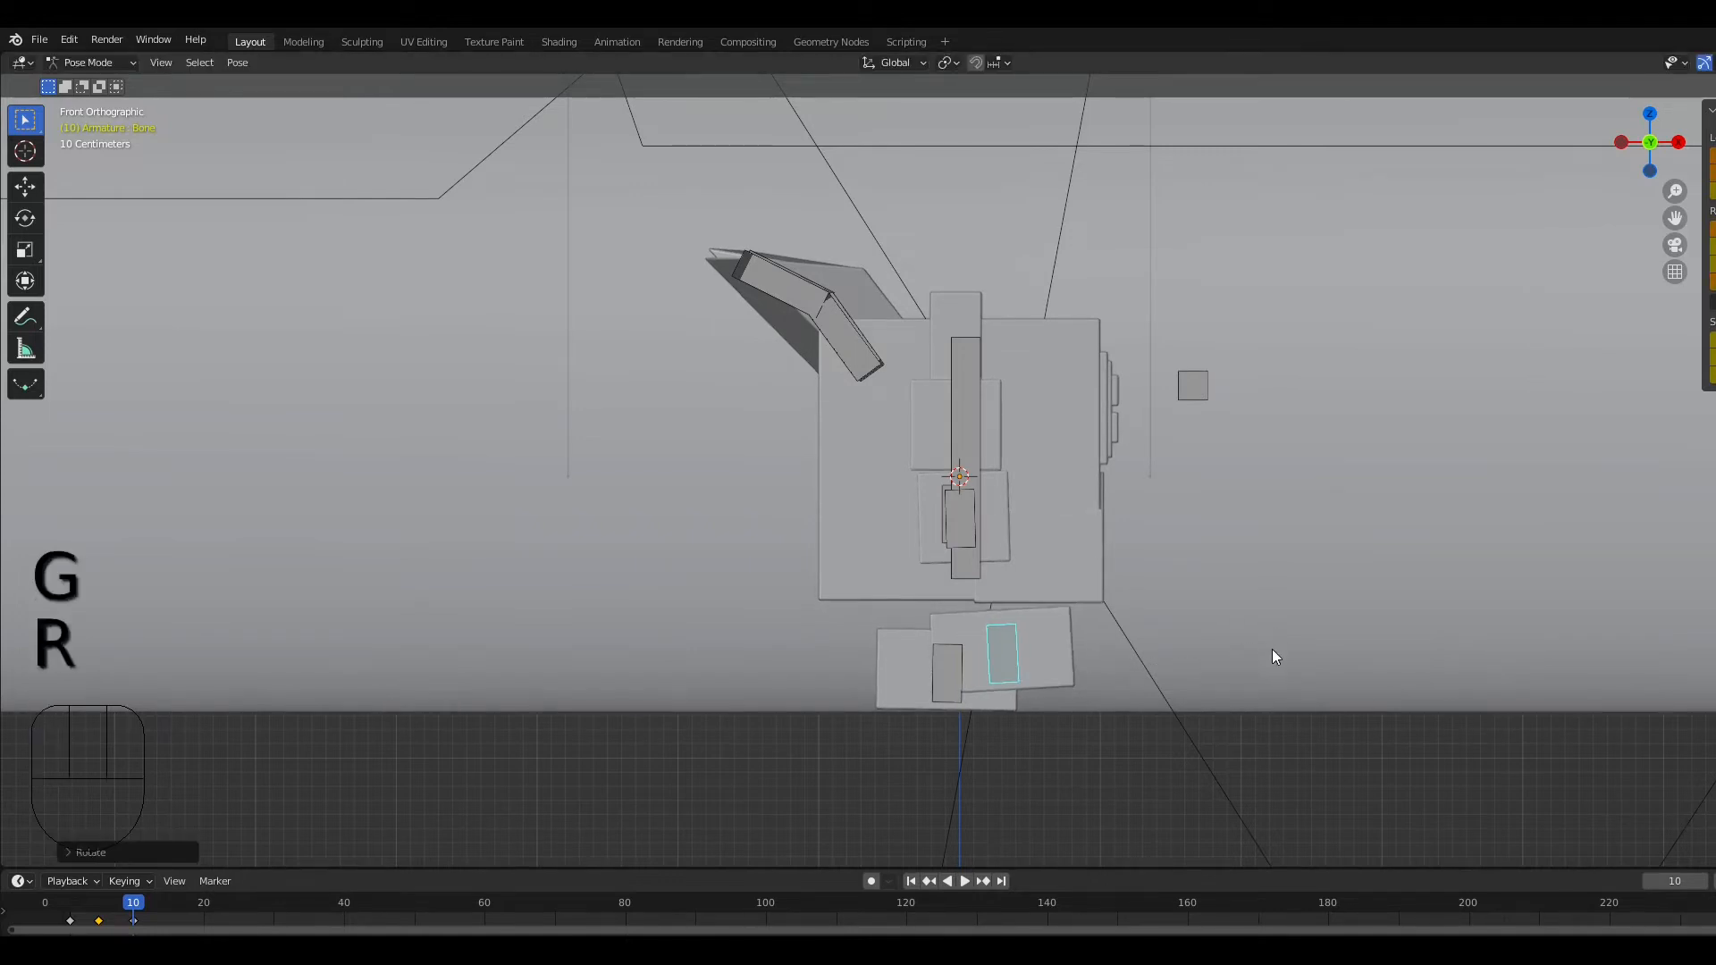
key(g)
click(1289, 658)
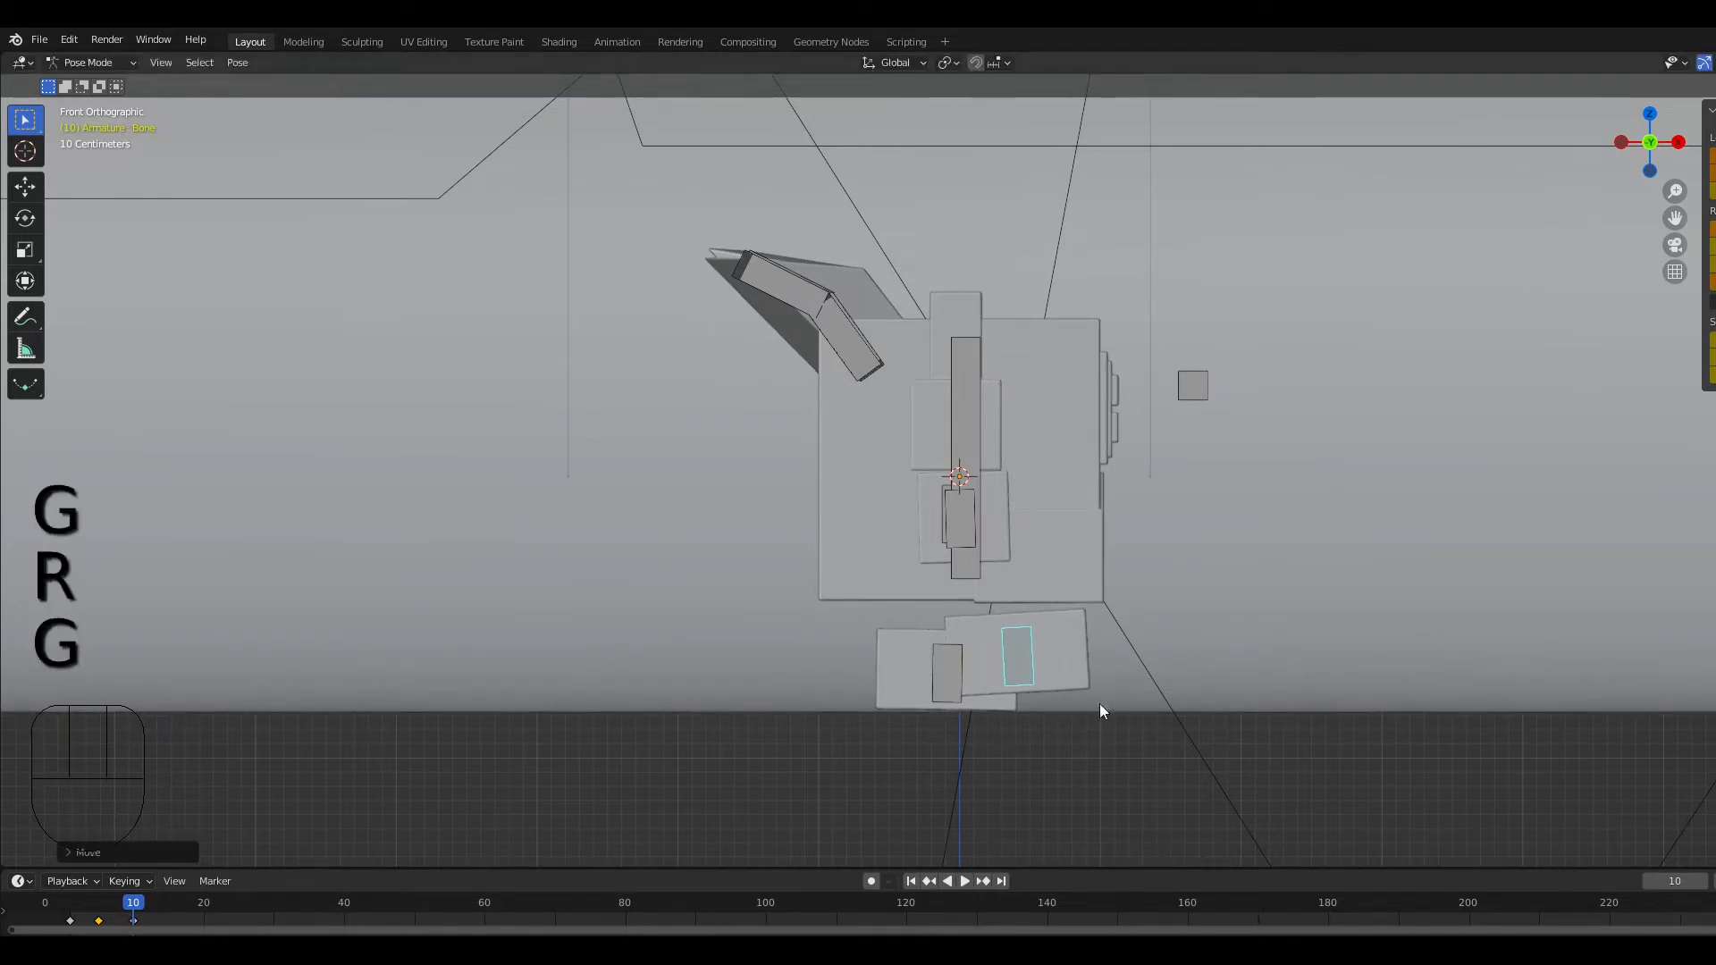
Step: Delete the foot bone's frame 10 keyframe, and place the foot ahead of the planted one with its toe tilted slightly up
click(136, 921)
key(Delete)
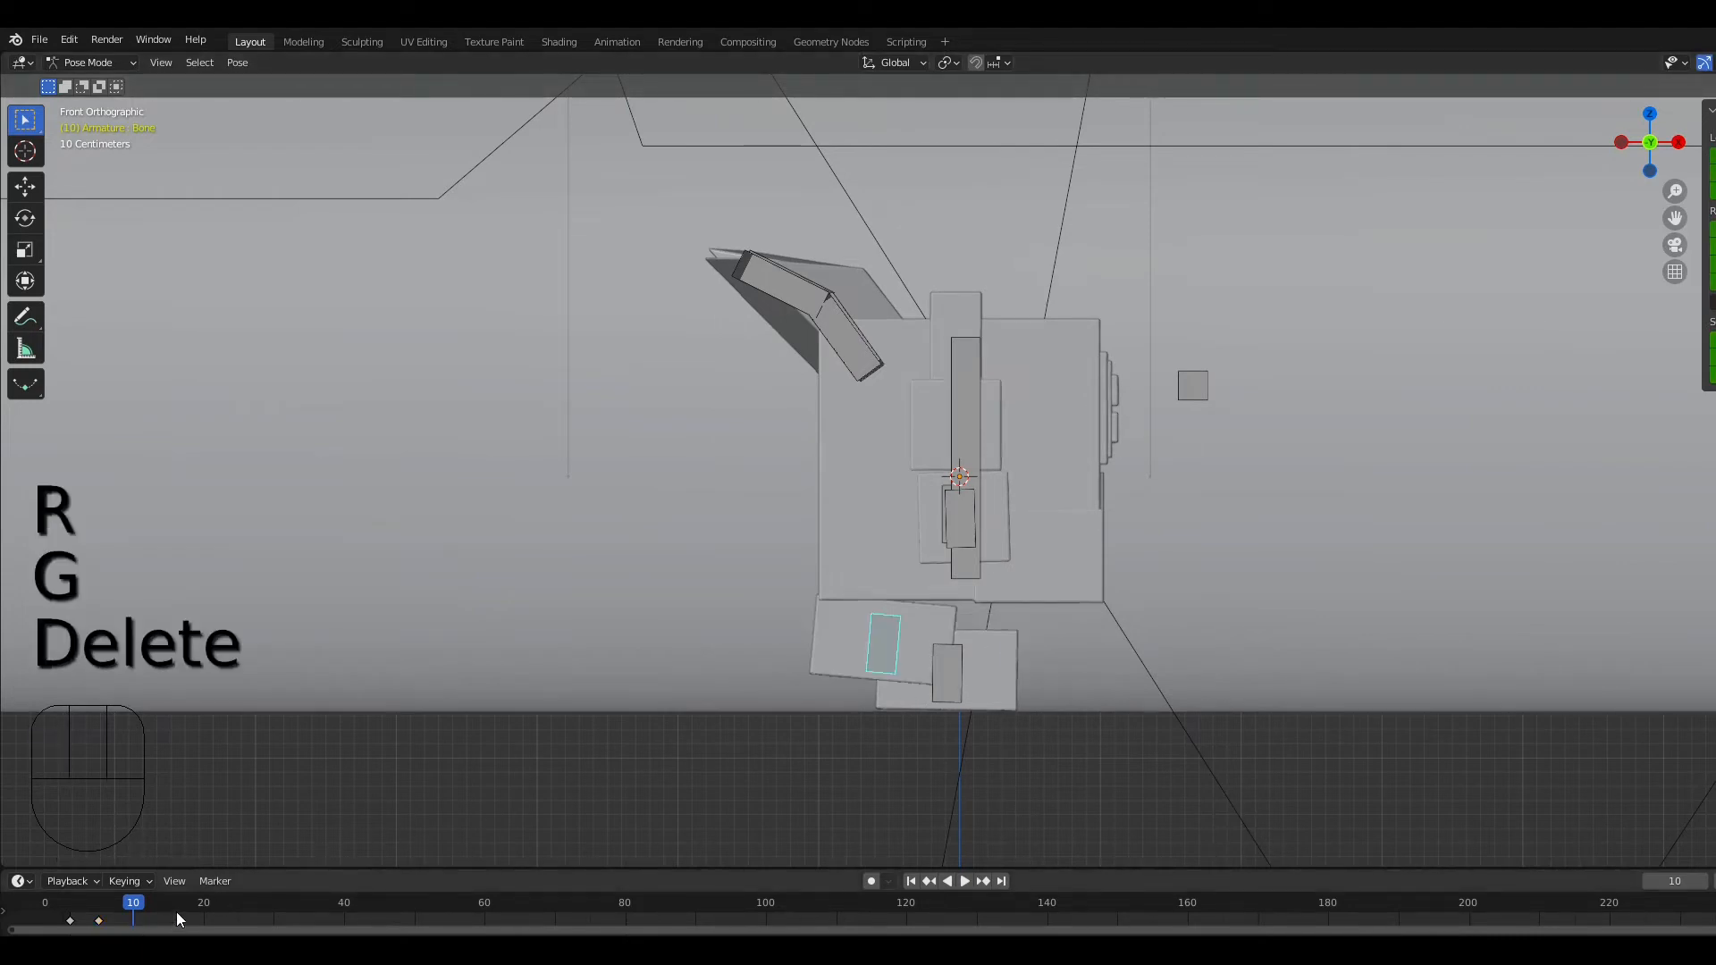
key(g)
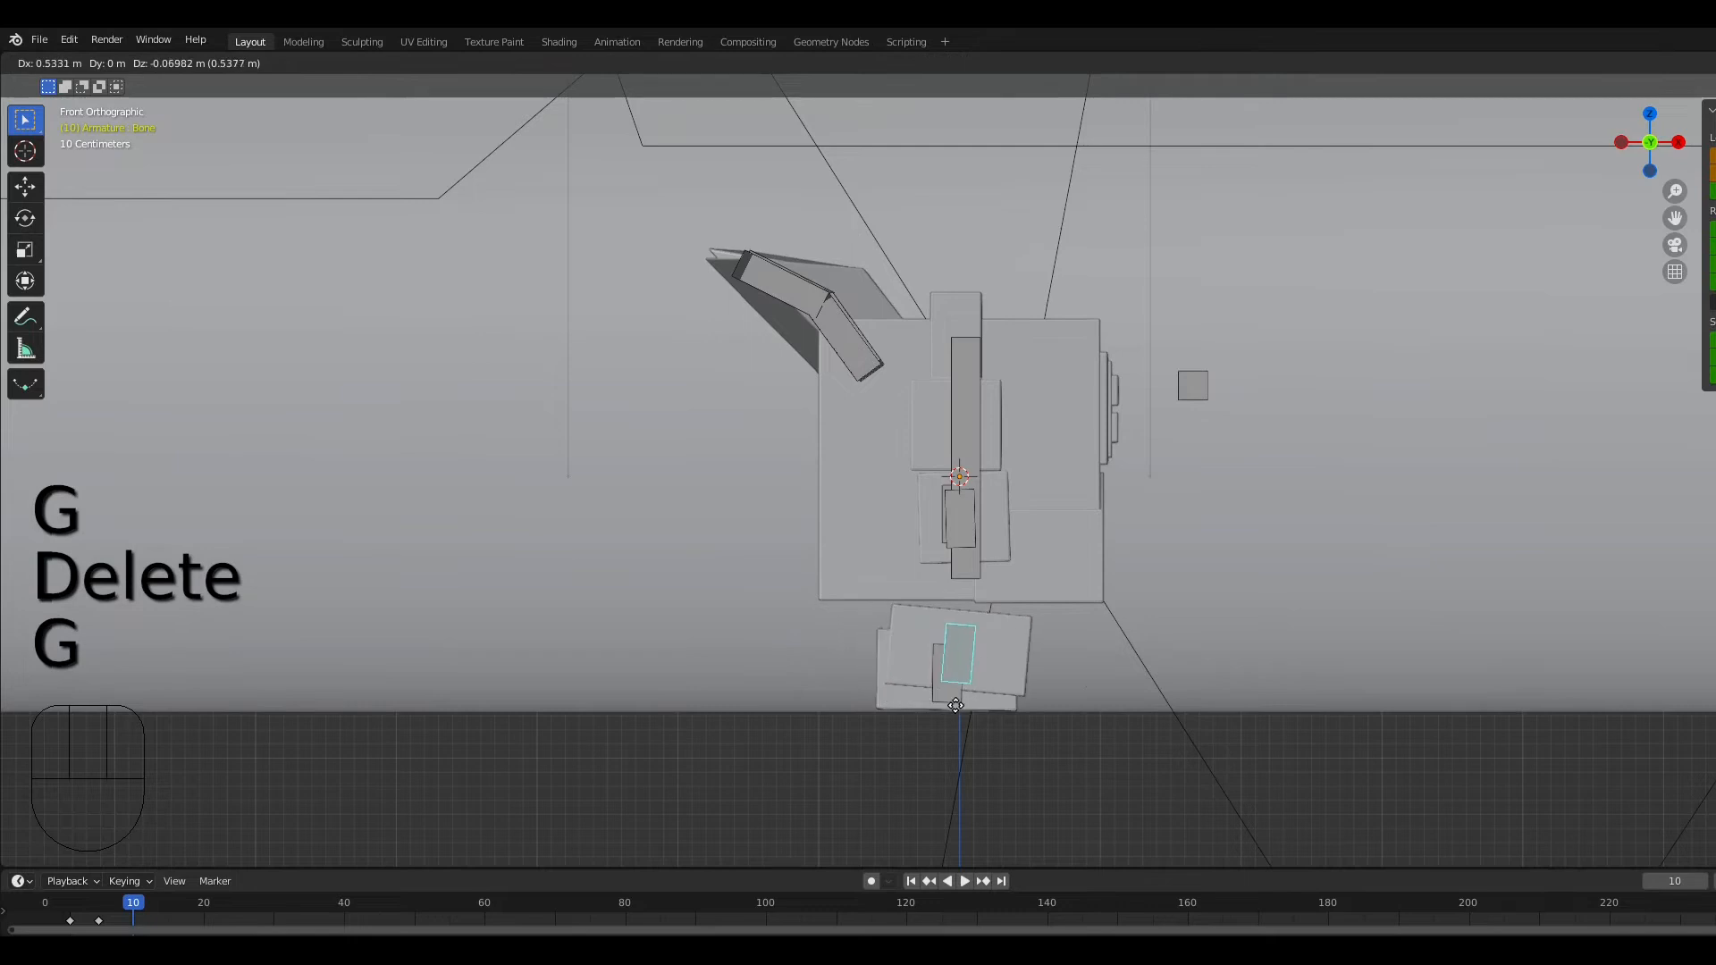
click(1290, 686)
key(r)
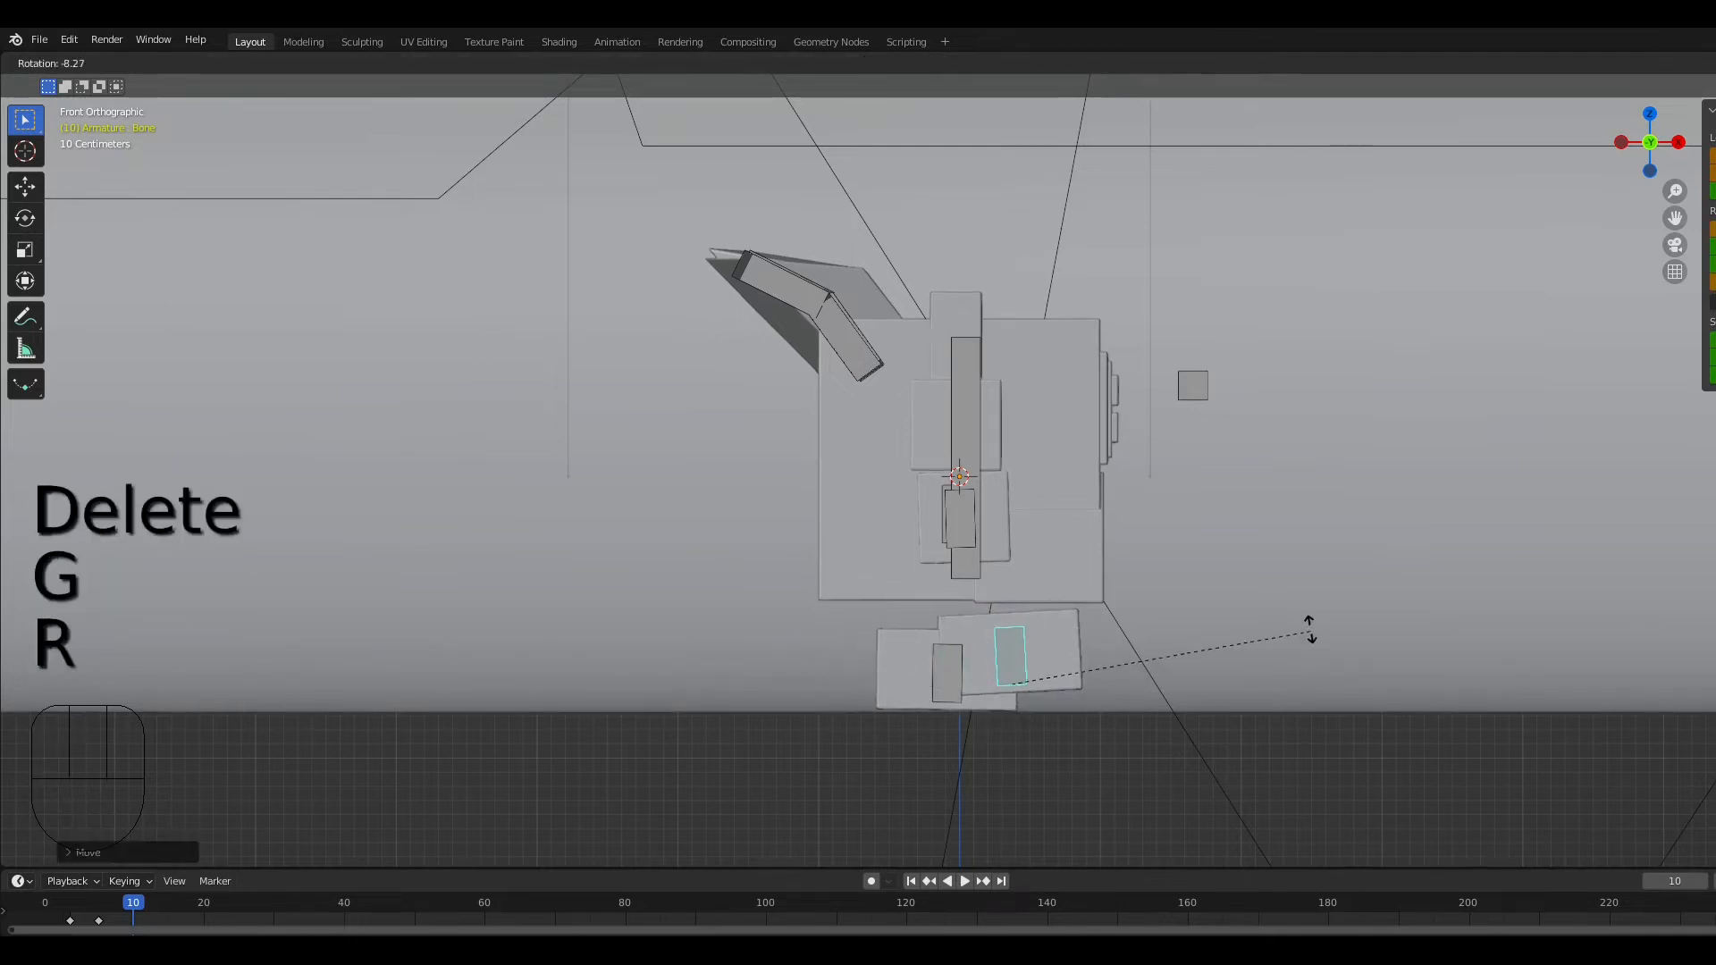
click(1310, 640)
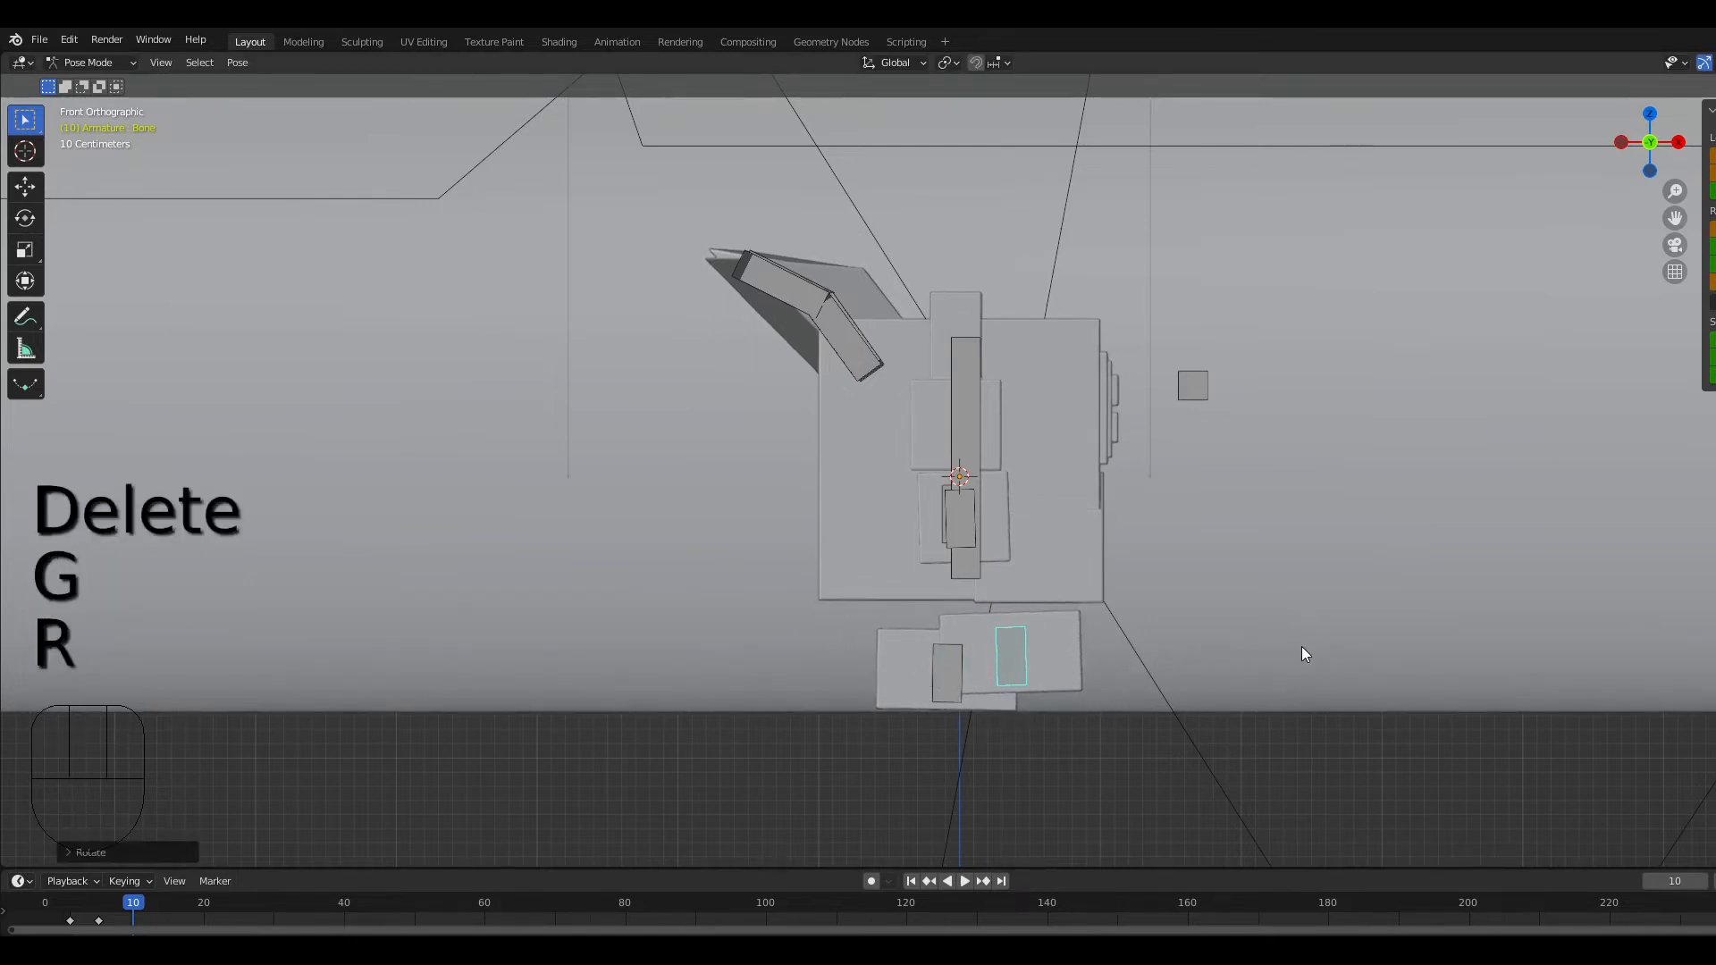
Step: Nudge the raised foot bone slightly further forward at frame 10
key(h)
key(g)
key(ctrl+z)
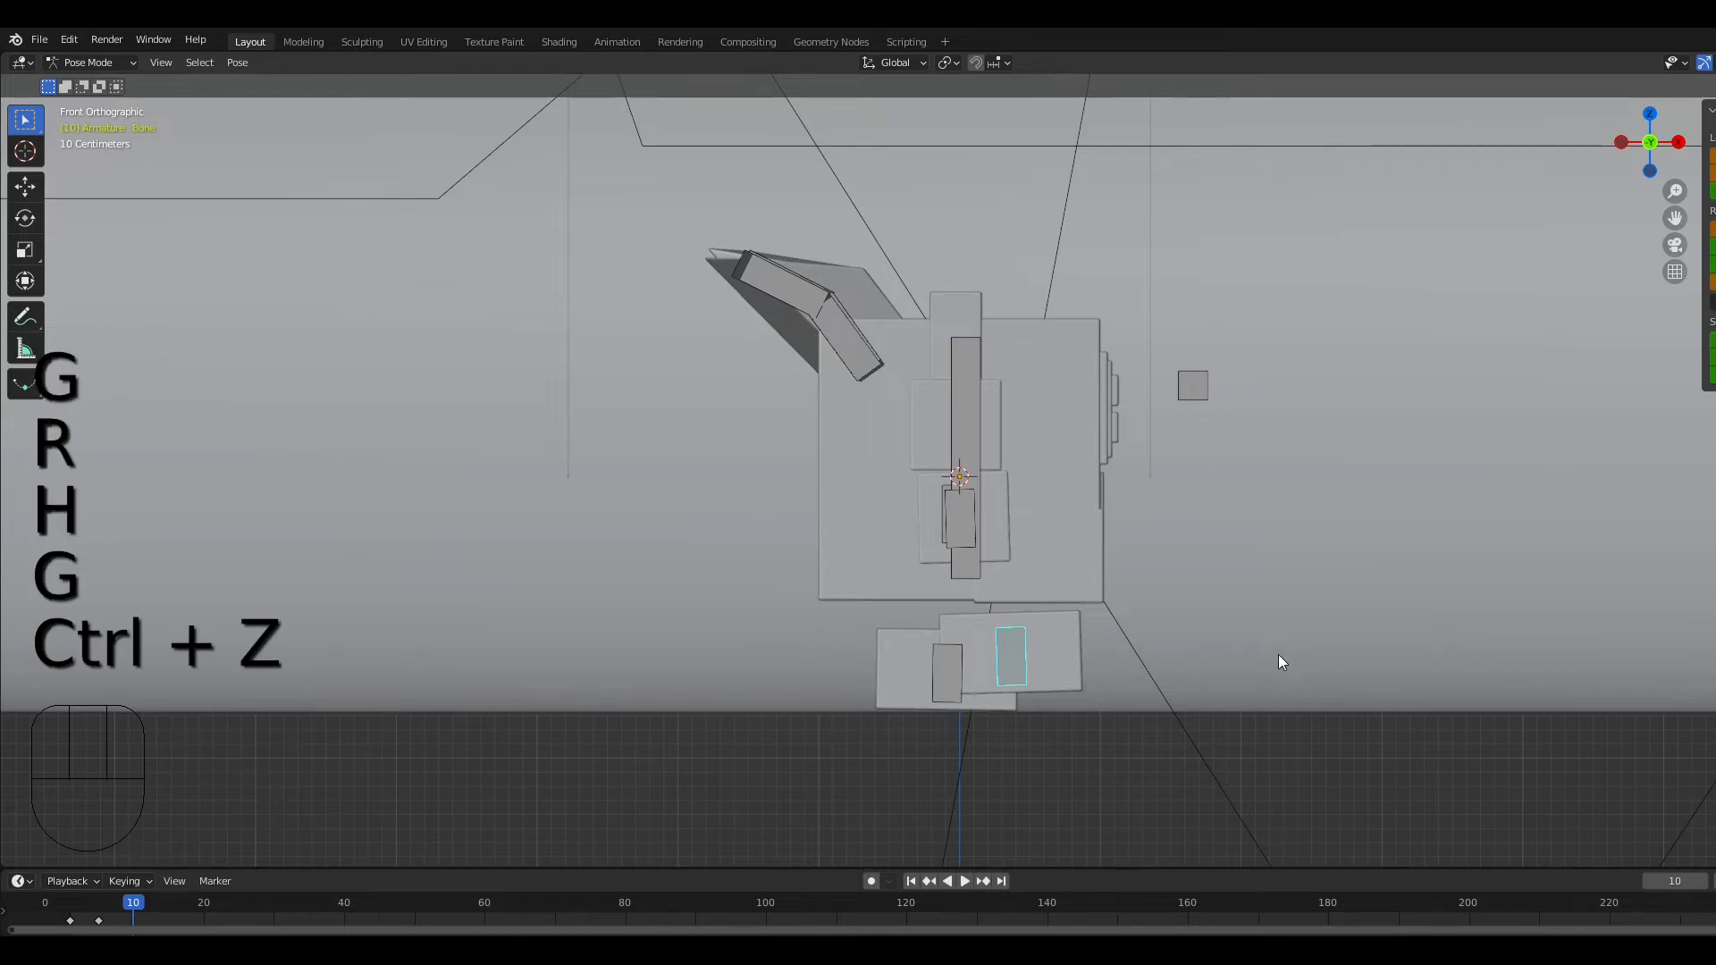
key(g)
click(1287, 656)
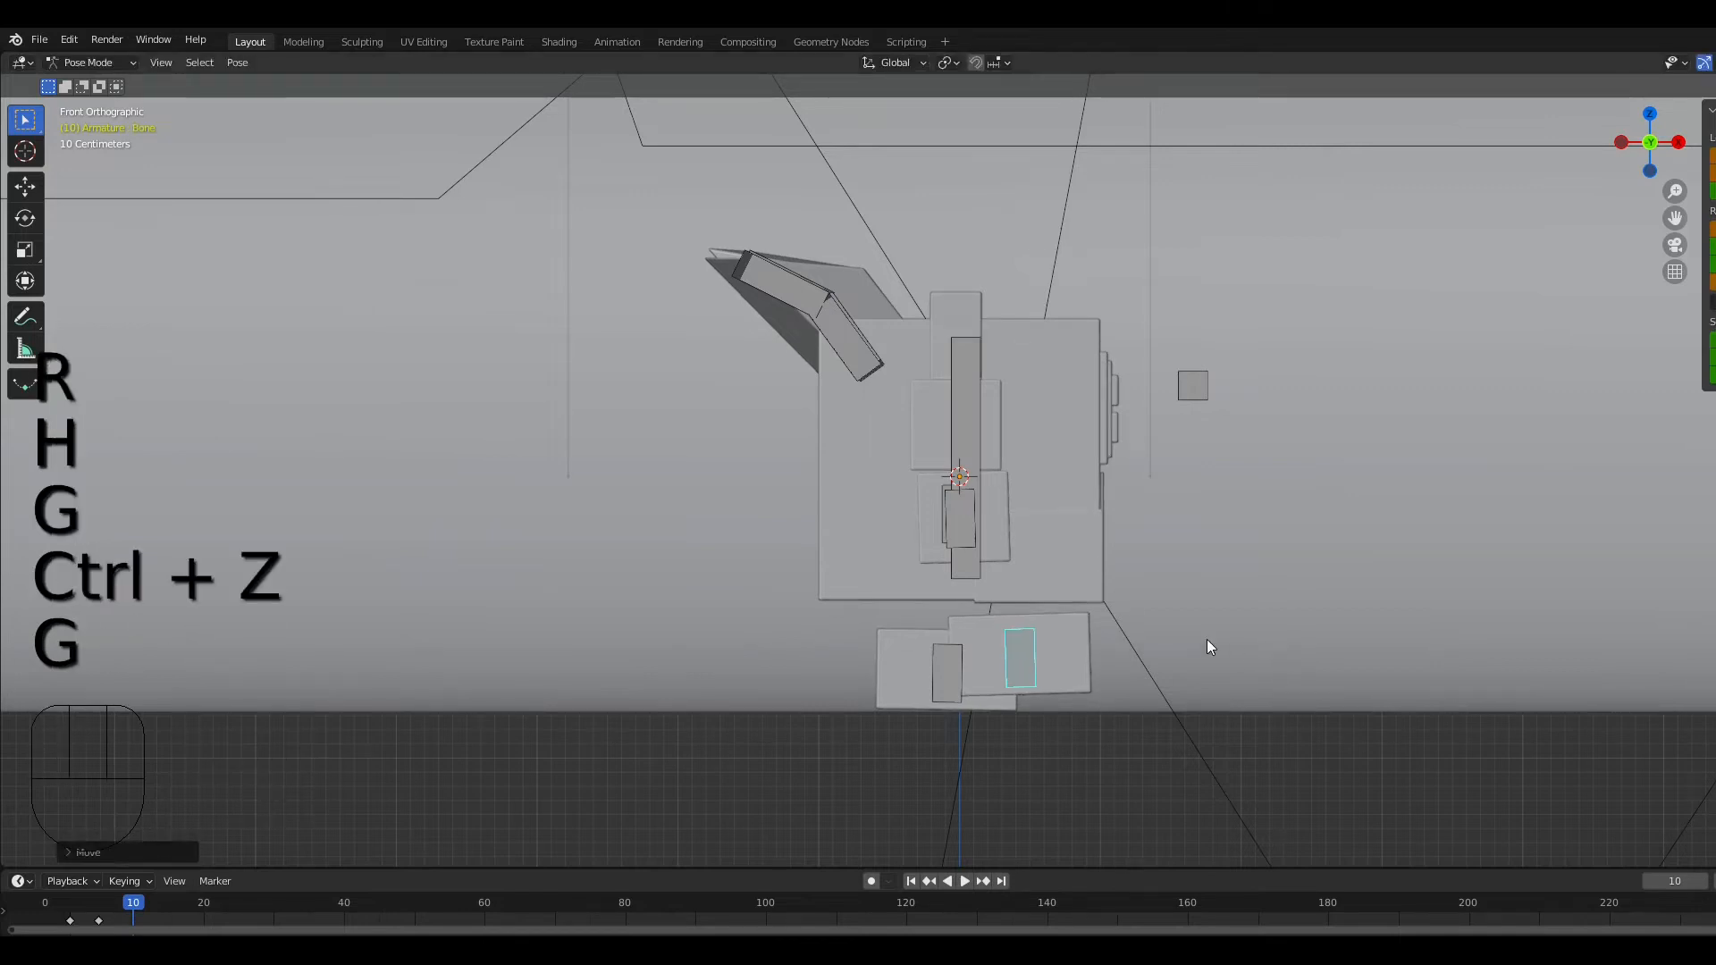
Step: Keyframe the raised foot's pose at frame 10 and play back the motion from the start
key(i)
click(1130, 582)
drag(133, 902, 60, 908)
key(space)
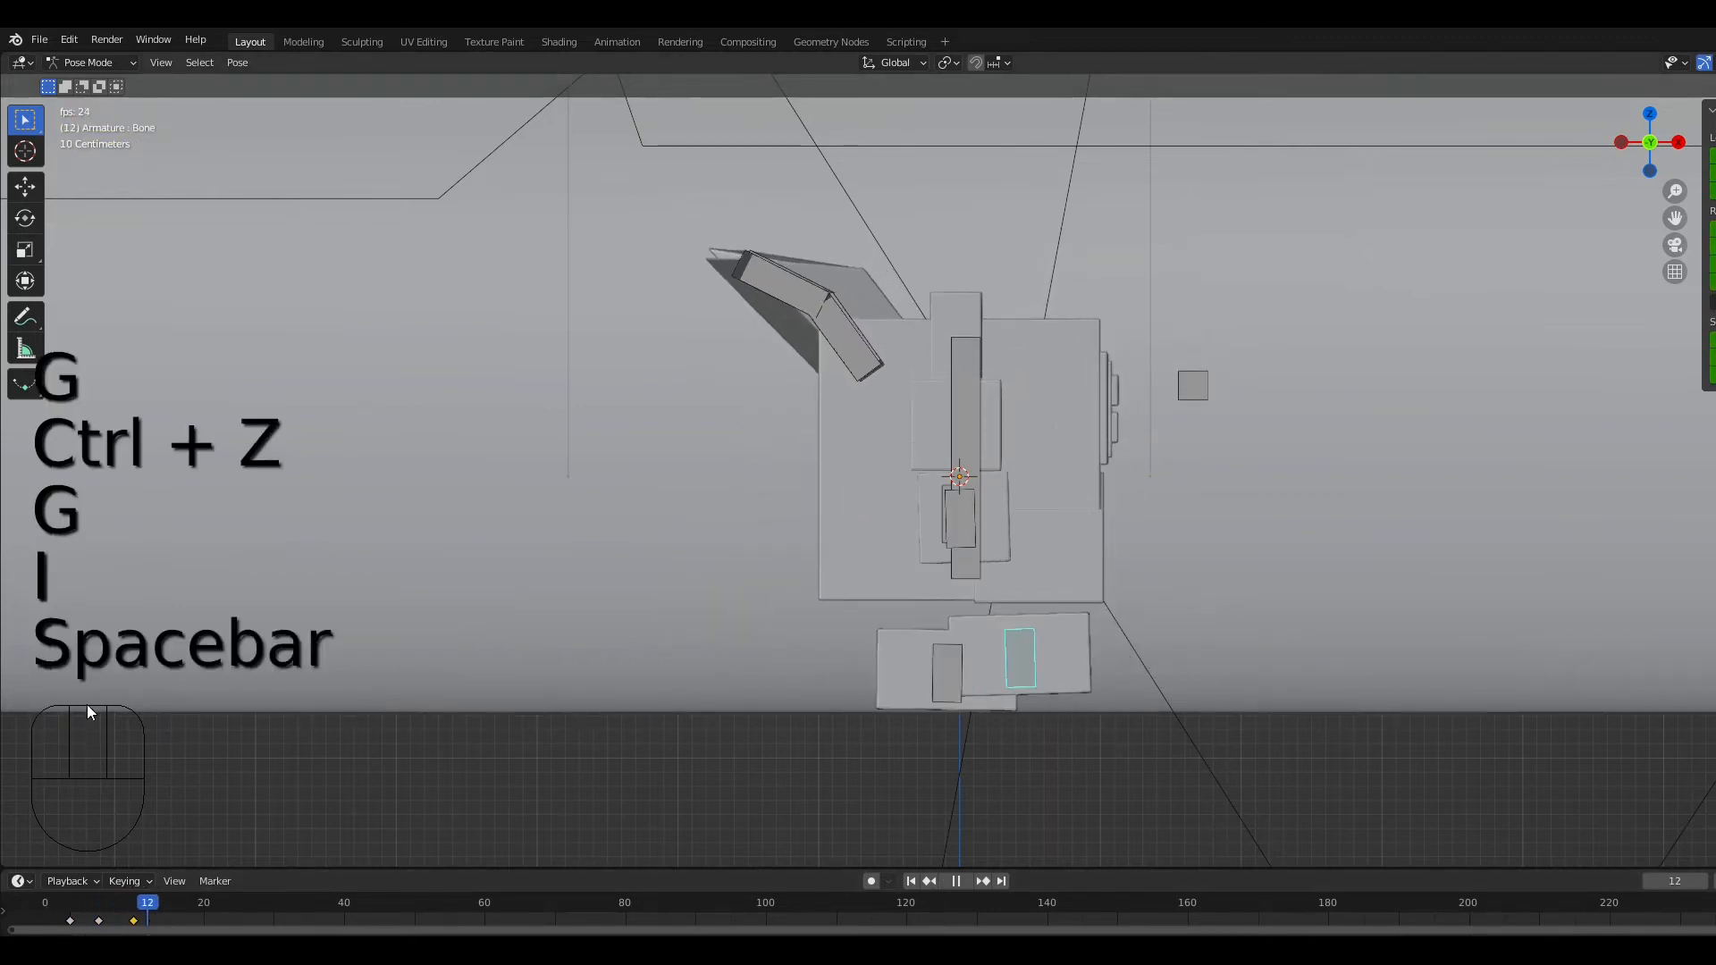
key(space)
mouse_move(107, 904)
mouse_down()
mouse_move(86, 910)
mouse_move(134, 904)
mouse_up()
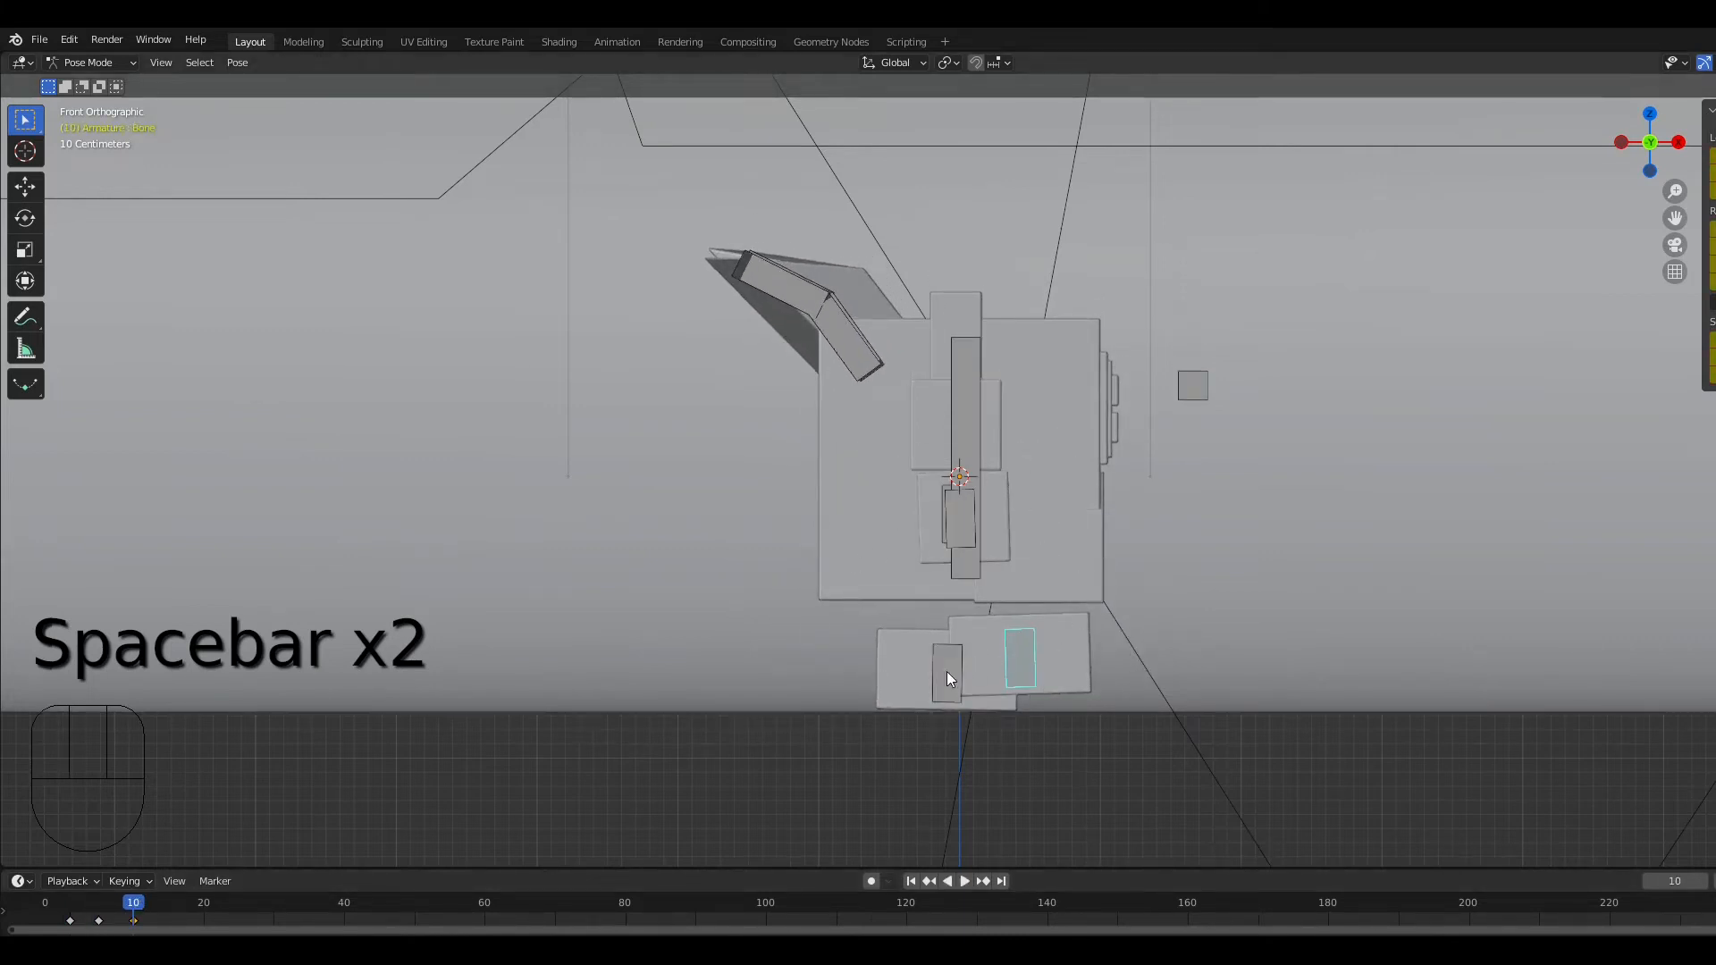
Step: At frame 15, move the planted foot bone up and back behind the body, rotating it about 4.9°
click(163, 904)
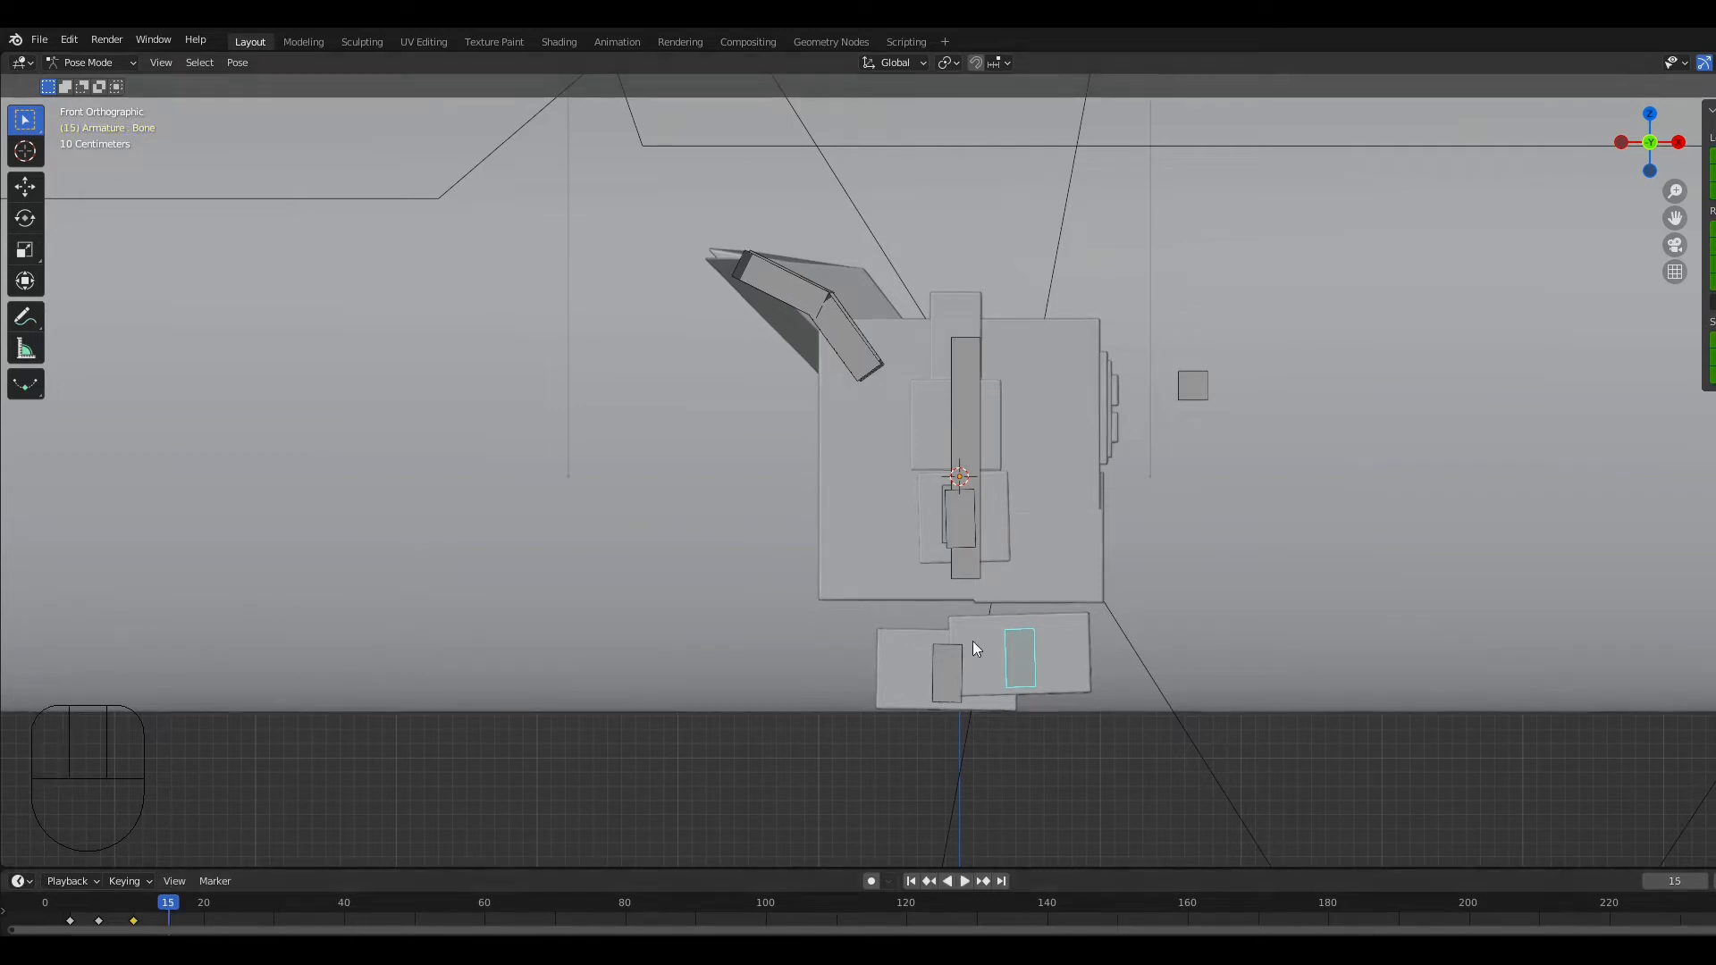
key(g)
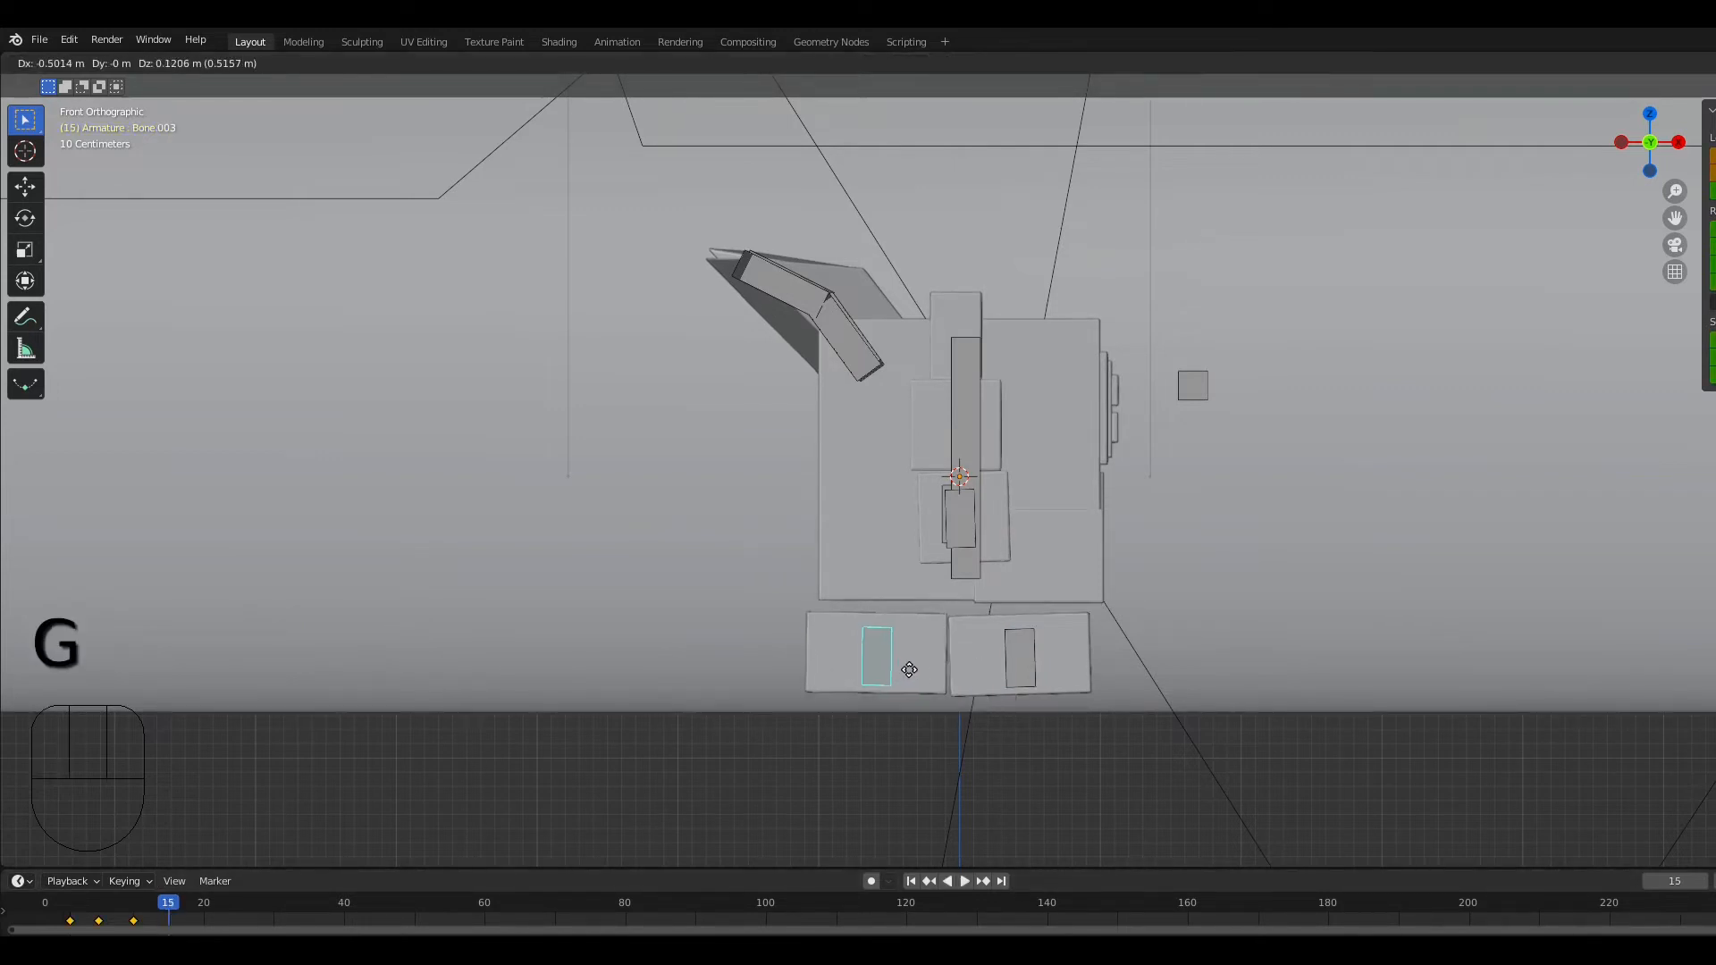
click(924, 659)
key(r)
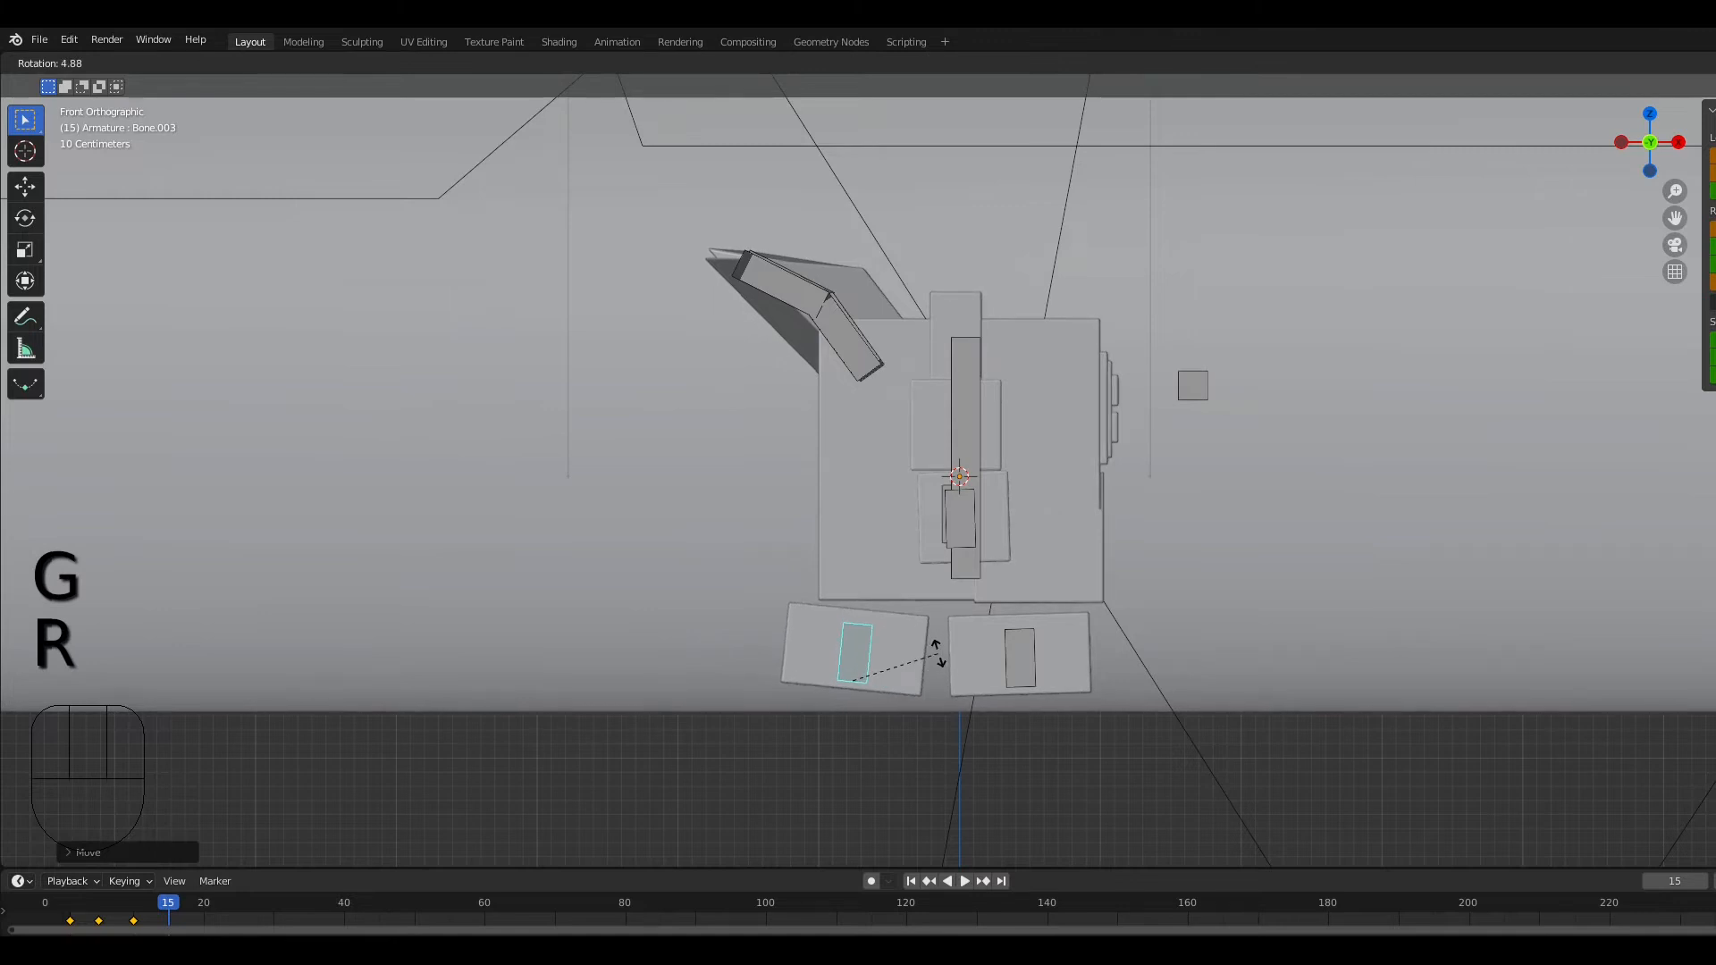
click(938, 654)
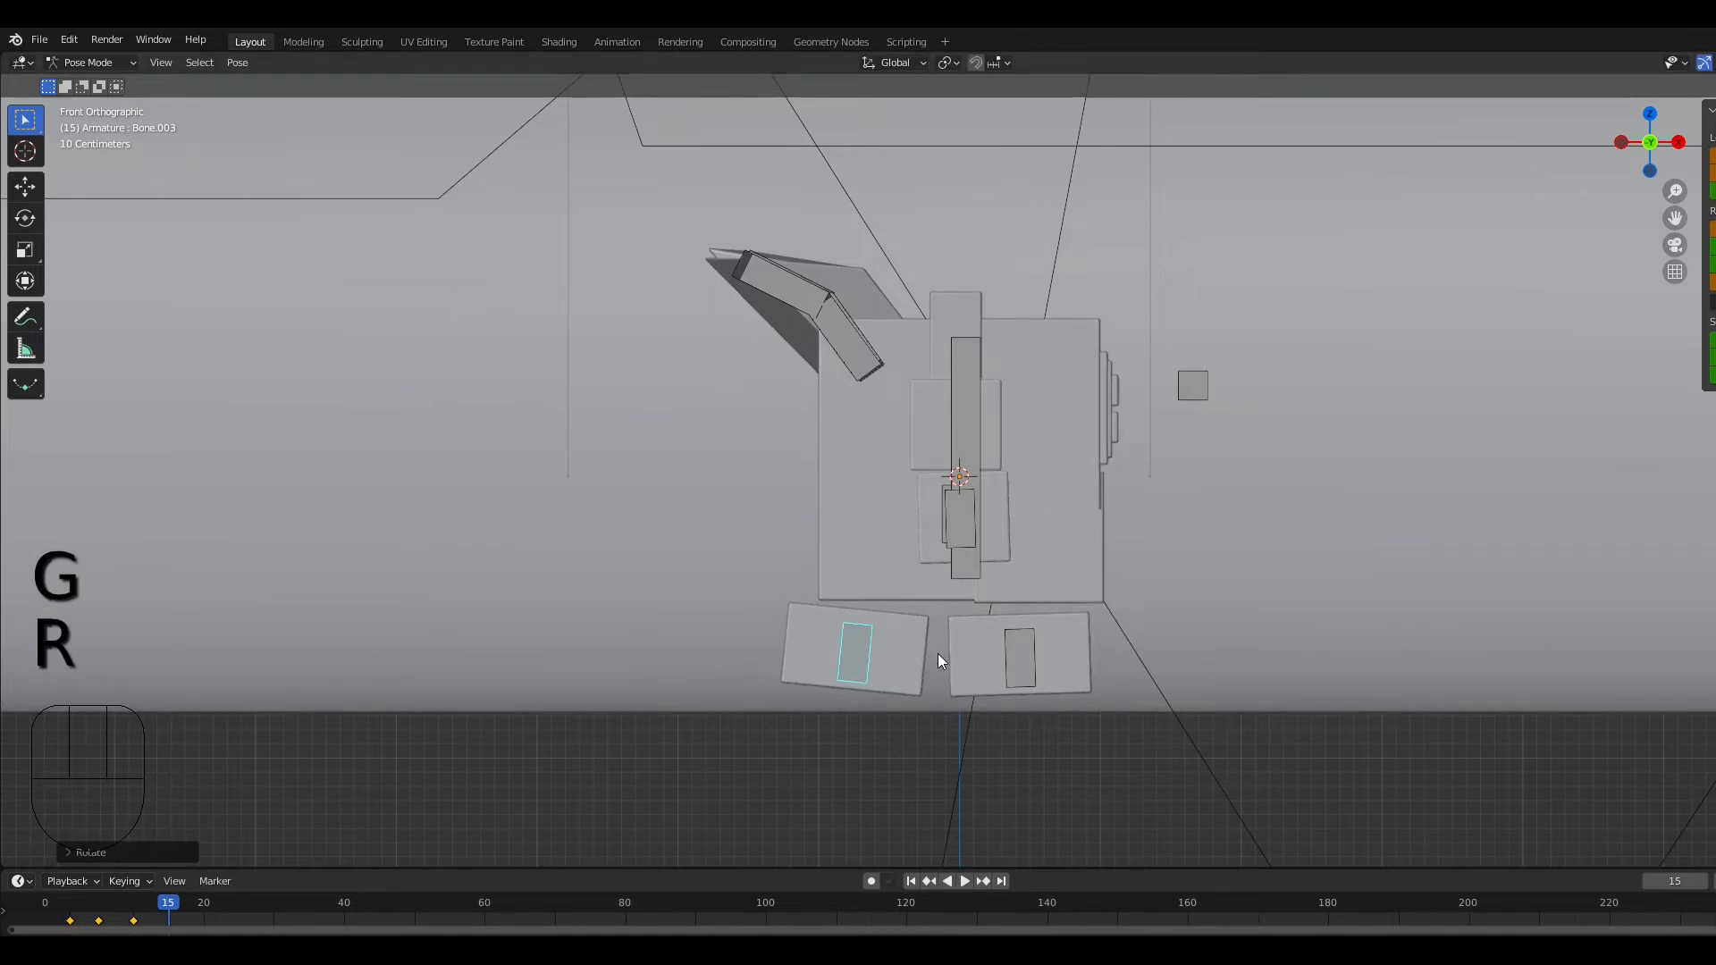
key(g)
click(908, 654)
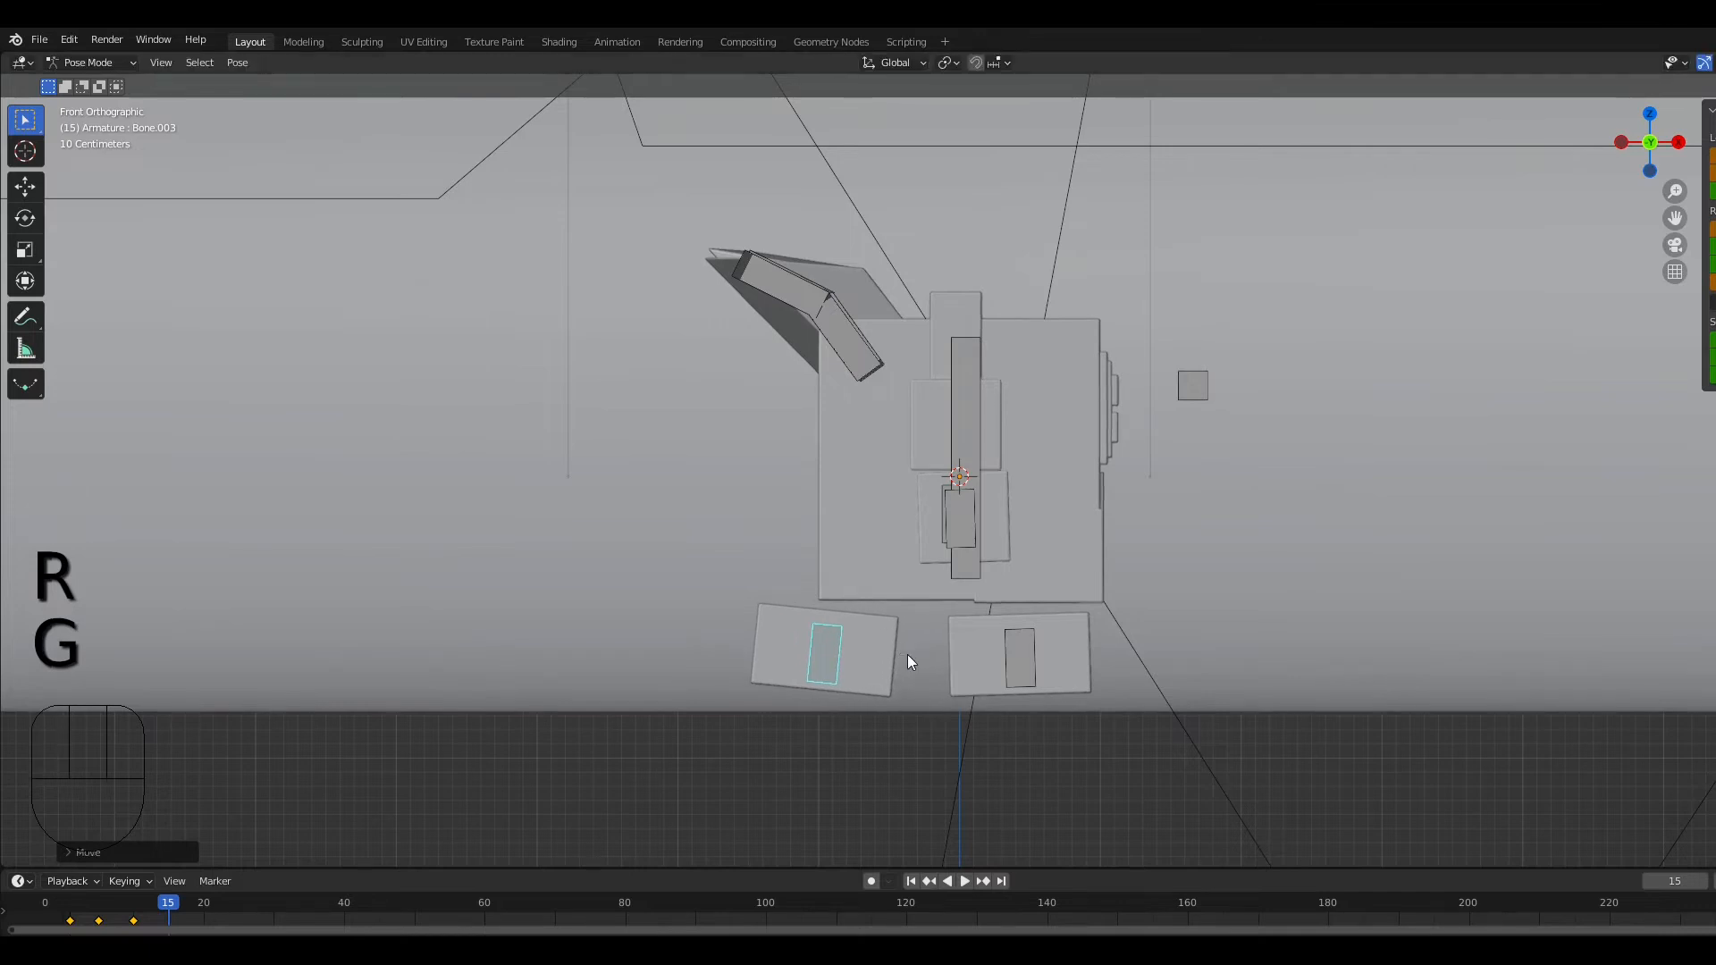
Step: Move the front foot bone well forward of the body at frame 15 and tilt its toe upward
click(1020, 665)
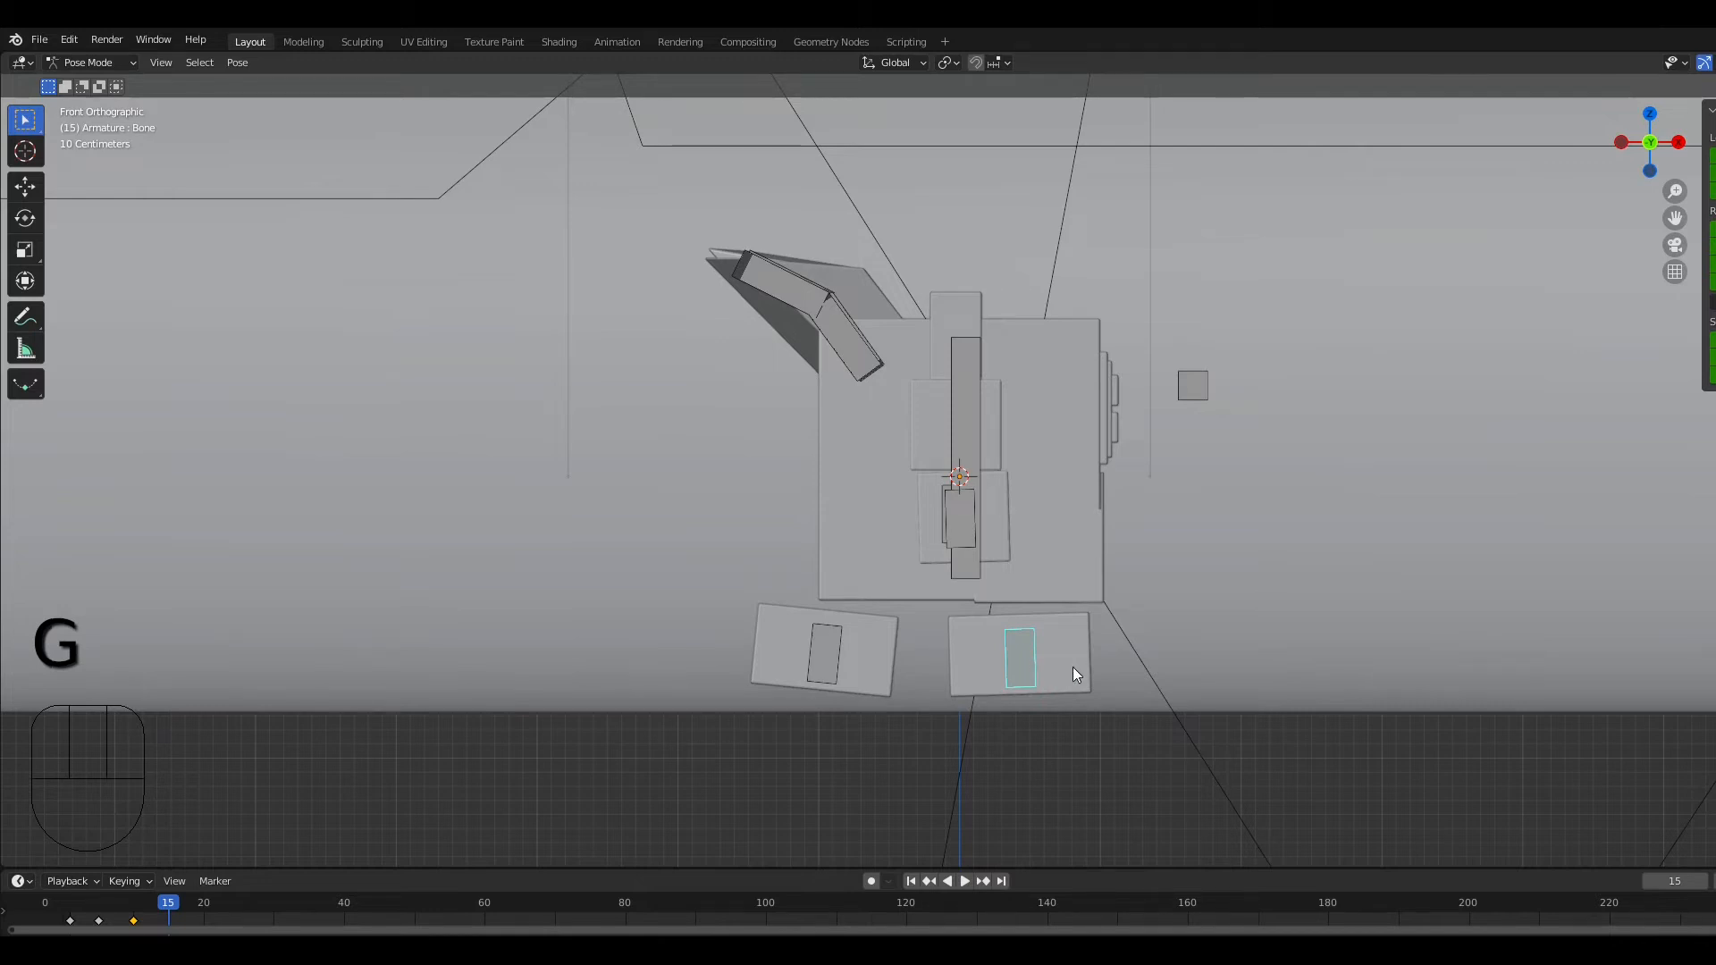
key(g)
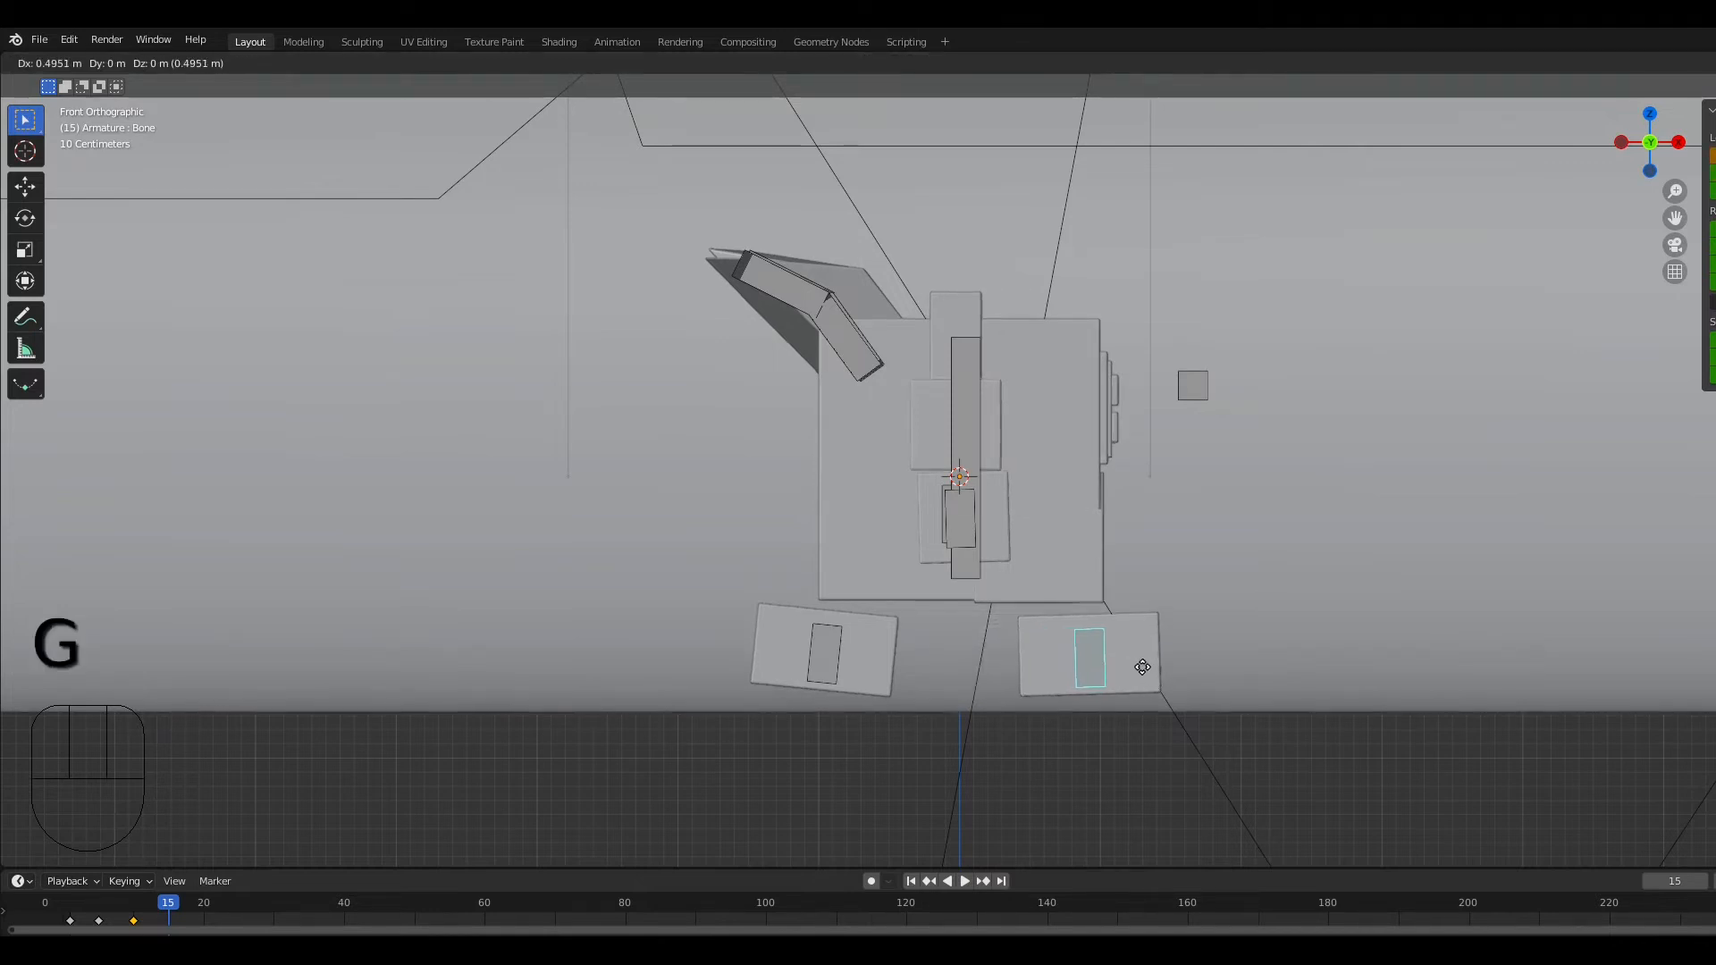
click(1153, 665)
key(r)
click(1226, 640)
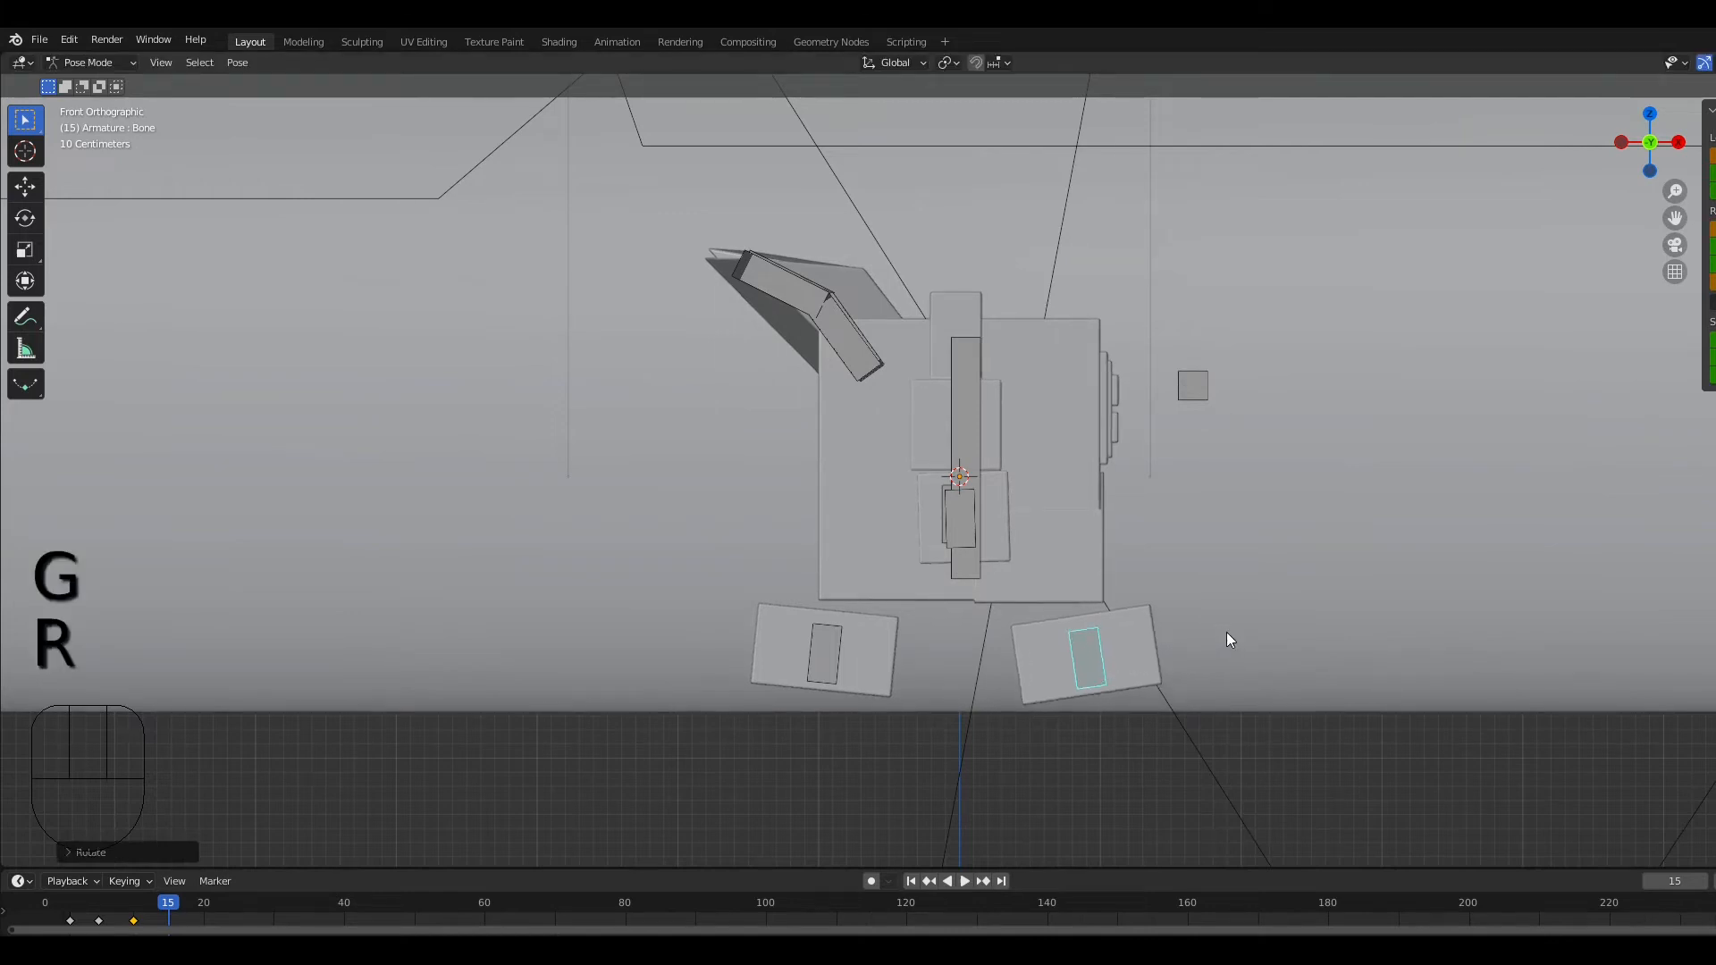
key(g)
click(1326, 630)
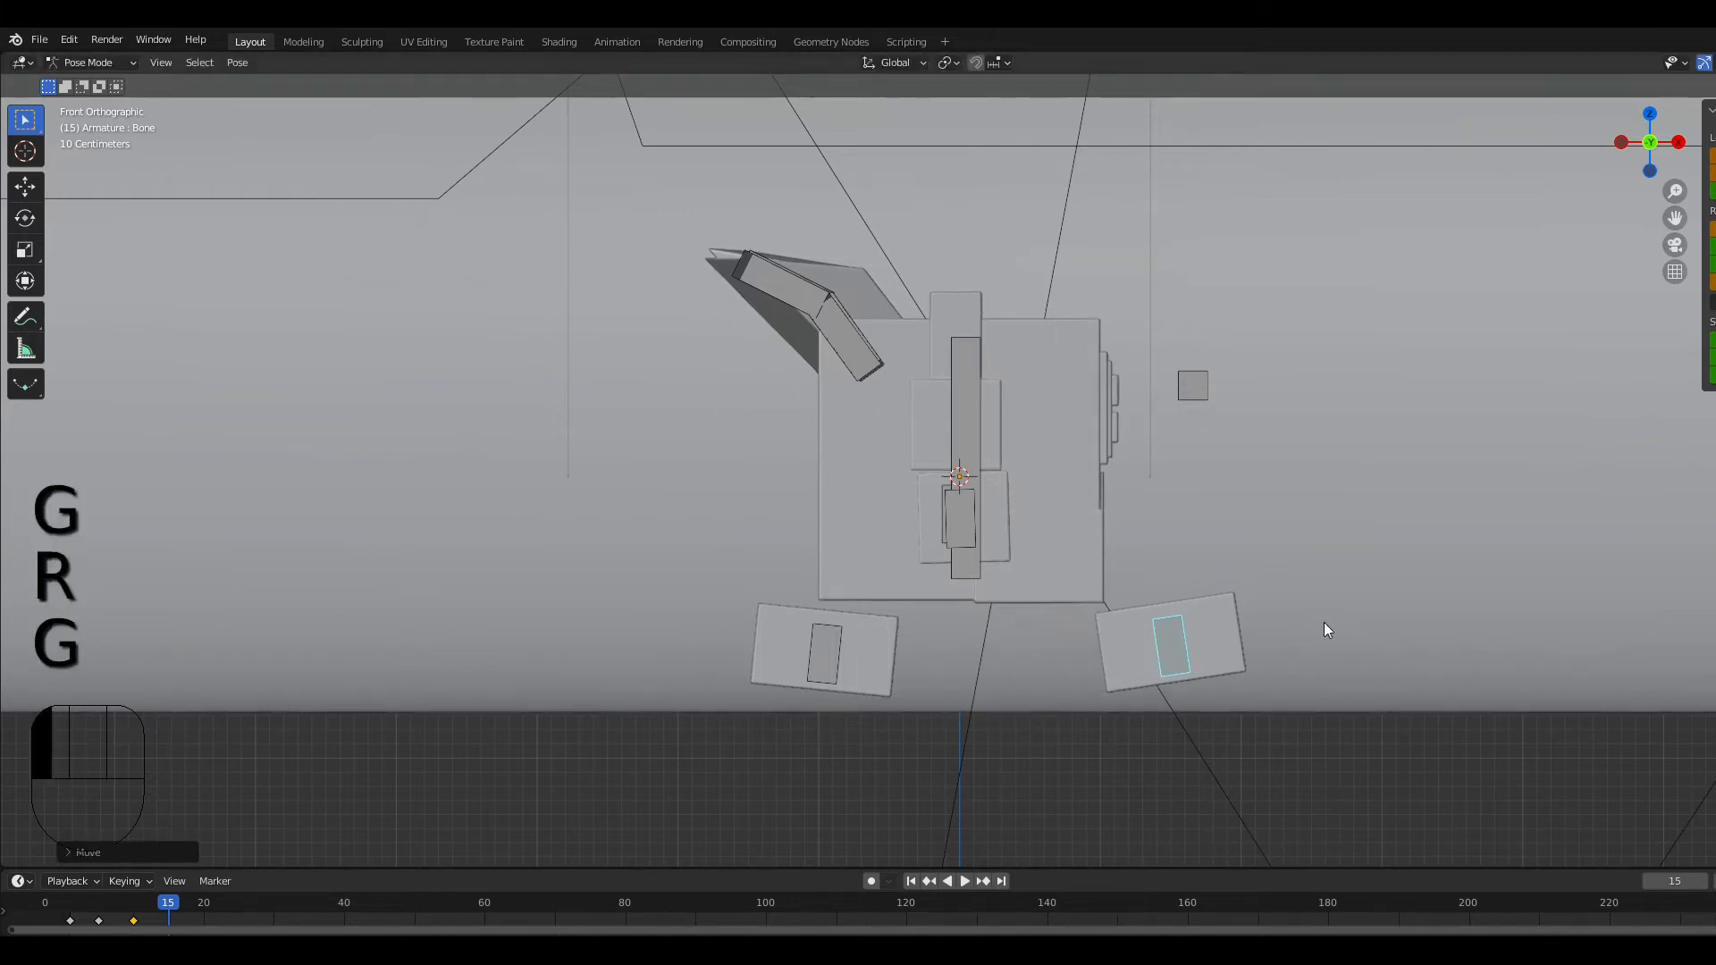
key(r)
click(1273, 623)
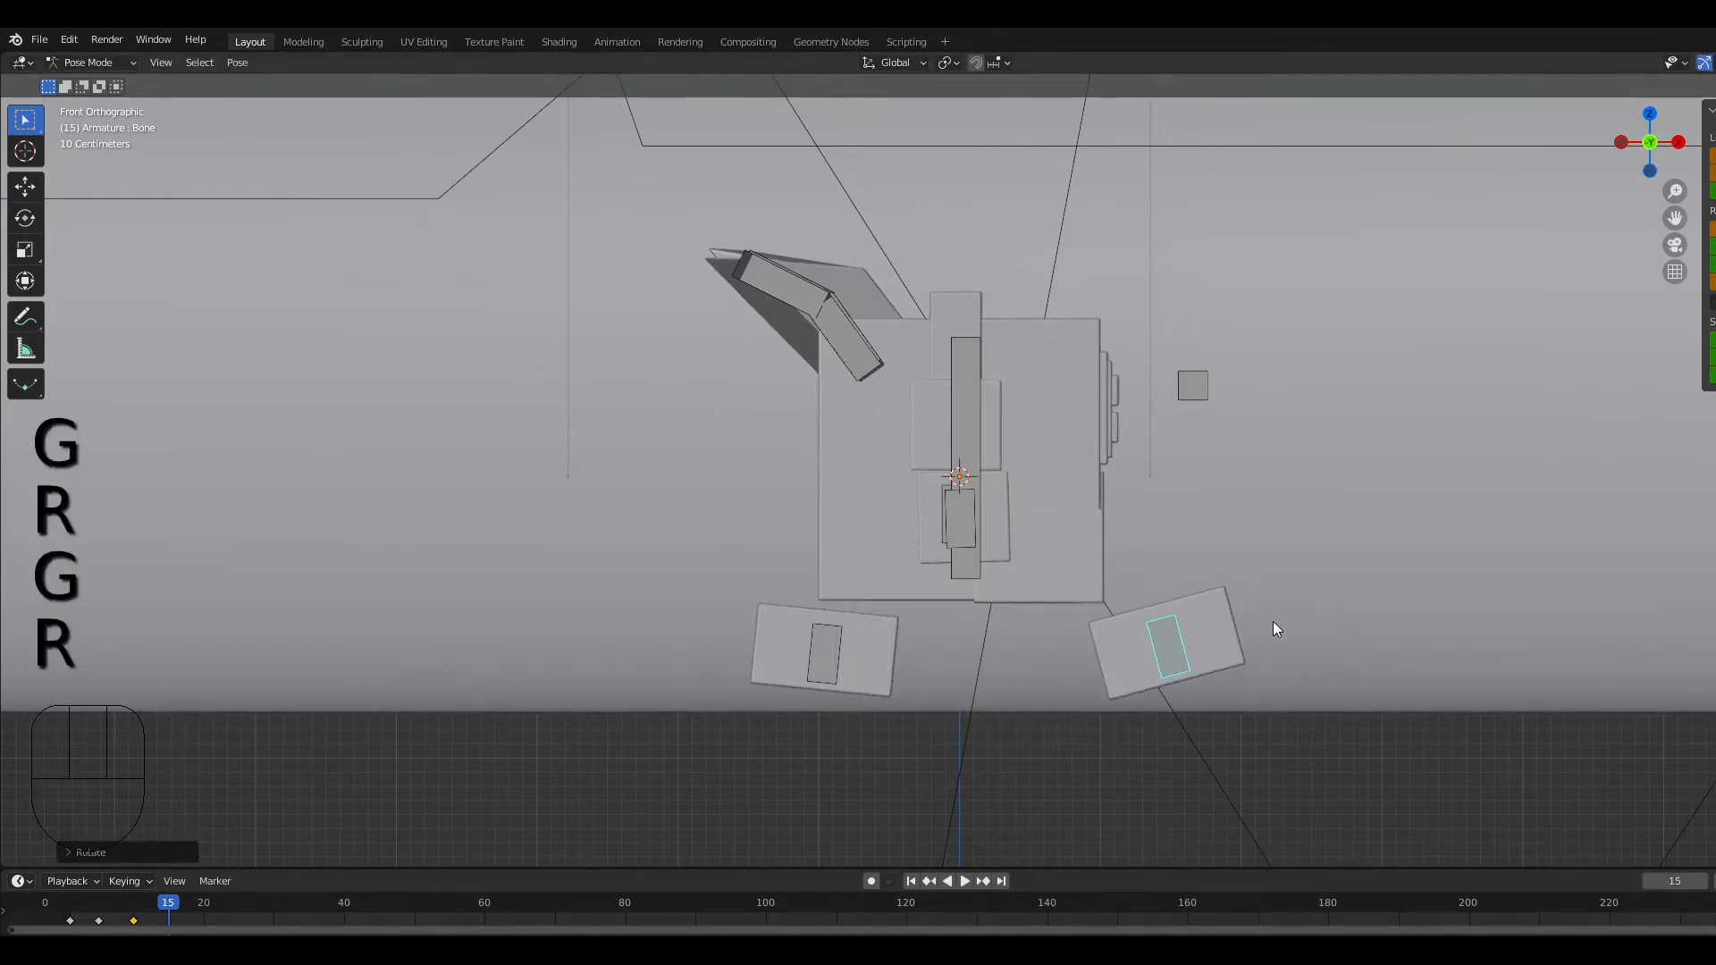
Step: Move the rear foot bone further back behind the body at frame 15, raise it slightly and rotate it so the heel lifts
click(834, 651)
key(g)
click(956, 650)
key(r)
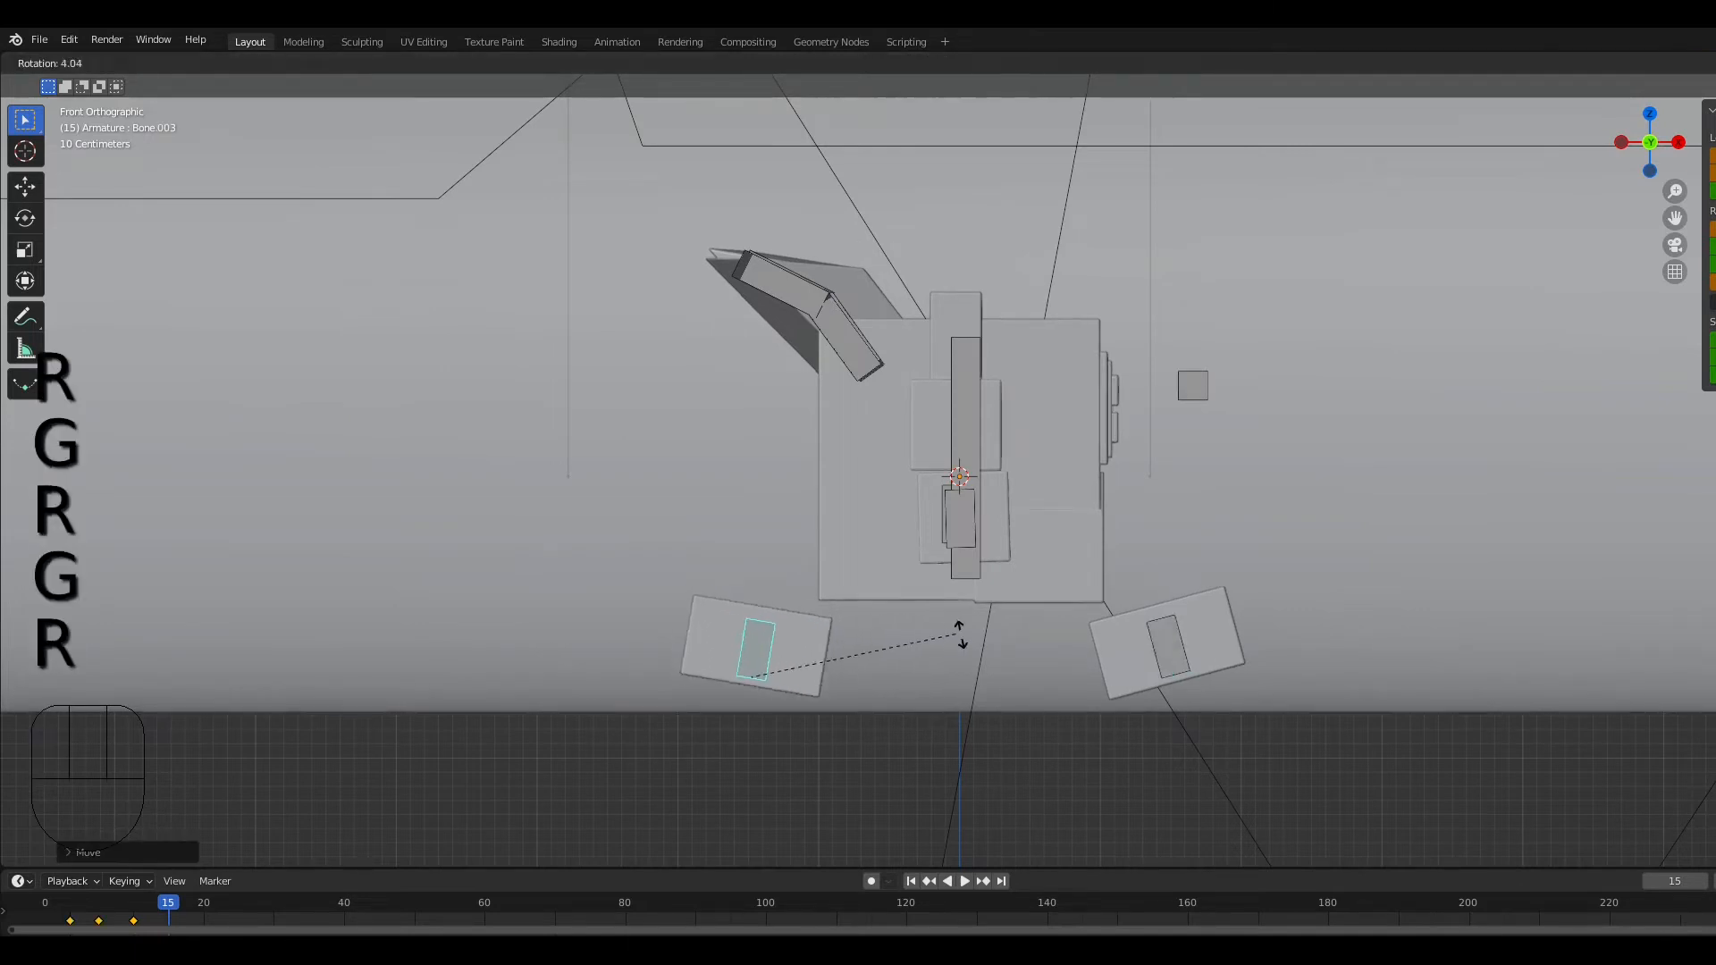
click(990, 666)
key(g)
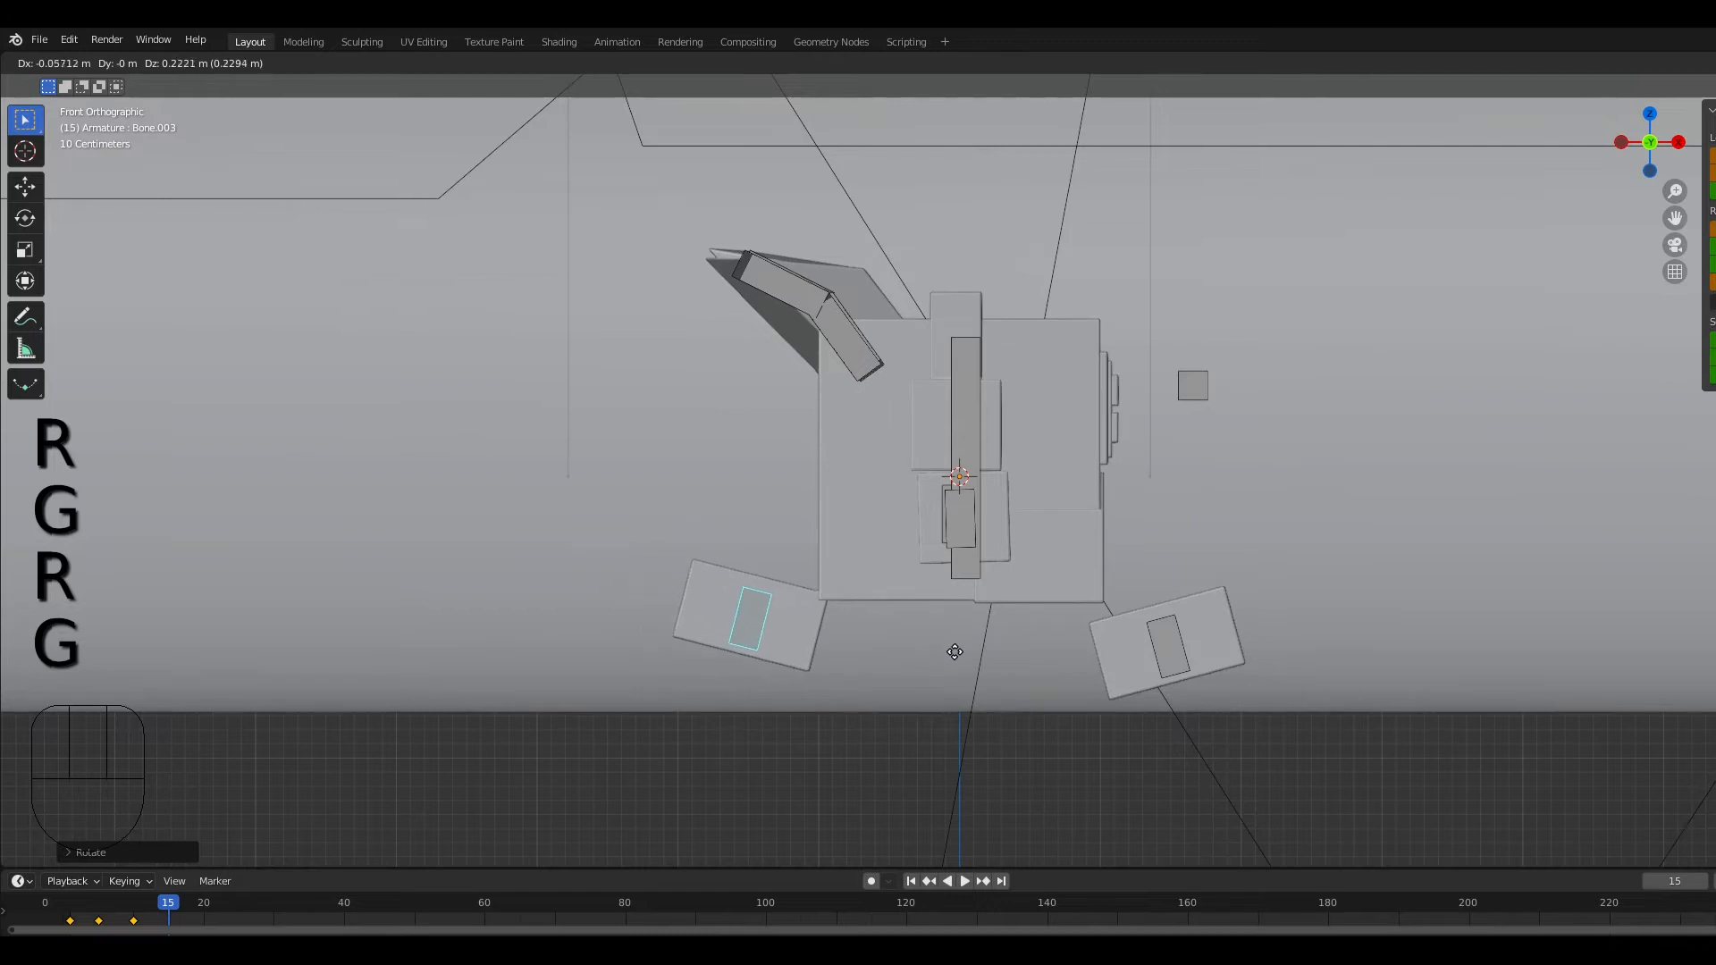
click(957, 670)
Step: Nudge the front foot bone slightly further forward and up at frame 15, and return to the front orthographic view
click(1175, 660)
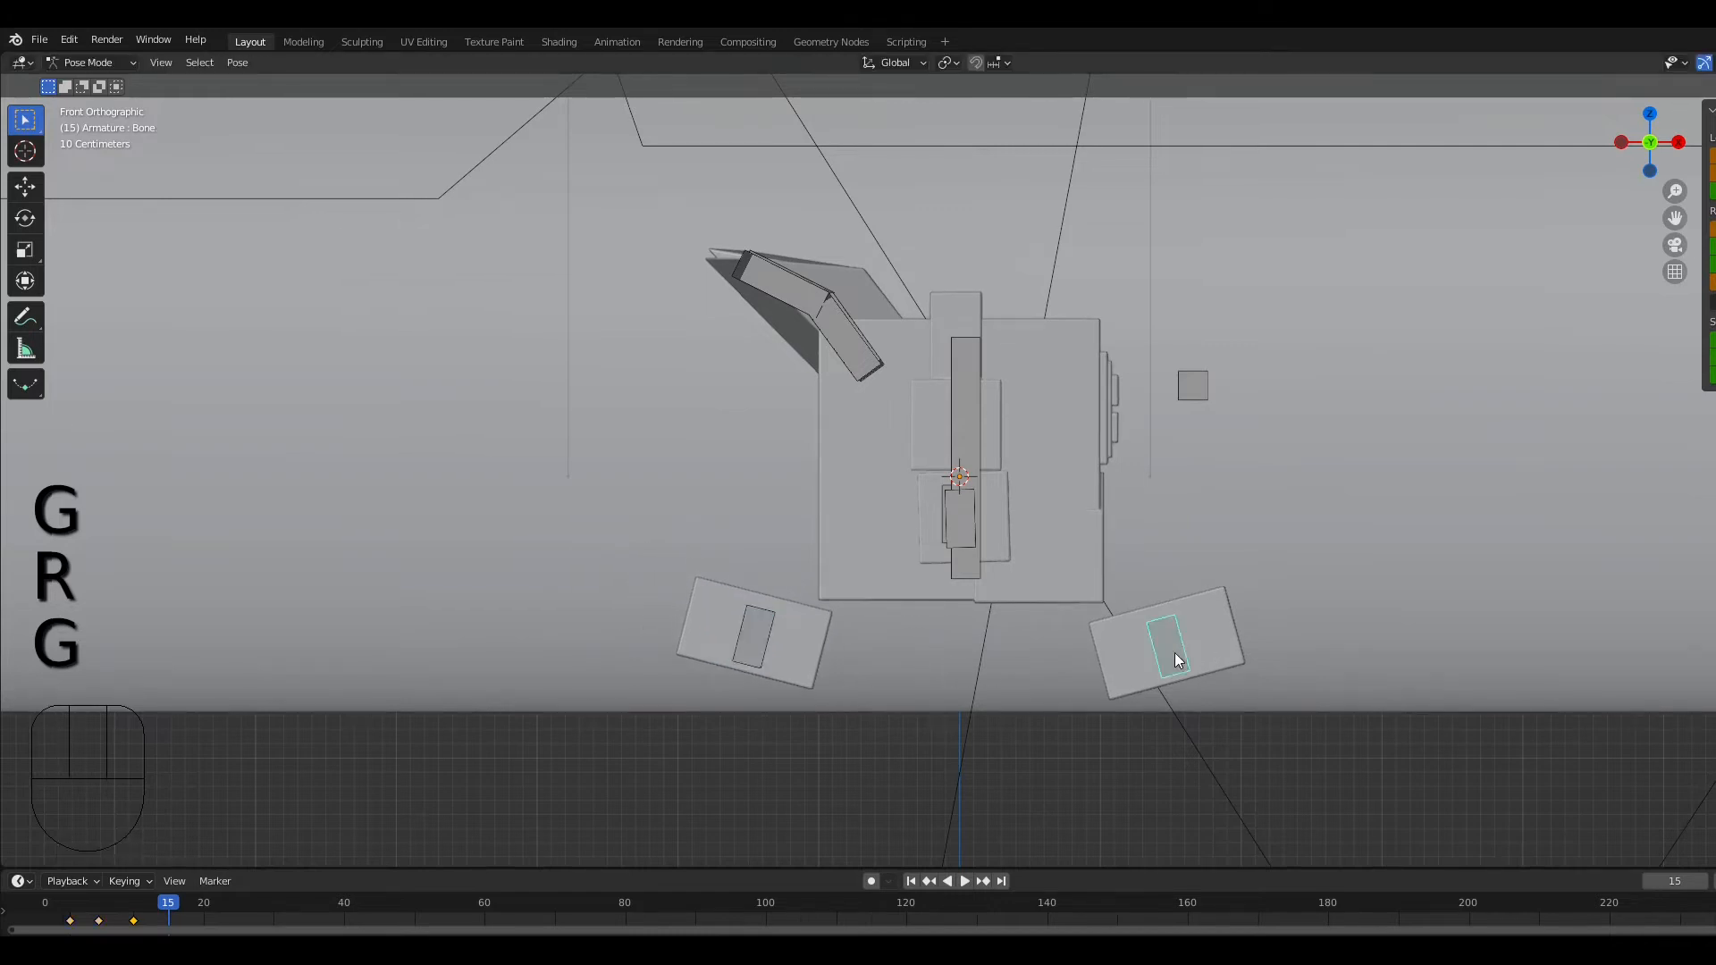
key(g)
click(1185, 649)
mouse_move(1185, 649)
middle_down()
mouse_move(1004, 673)
mouse_move(850, 659)
mouse_move(974, 679)
mouse_move(1185, 661)
middle_up()
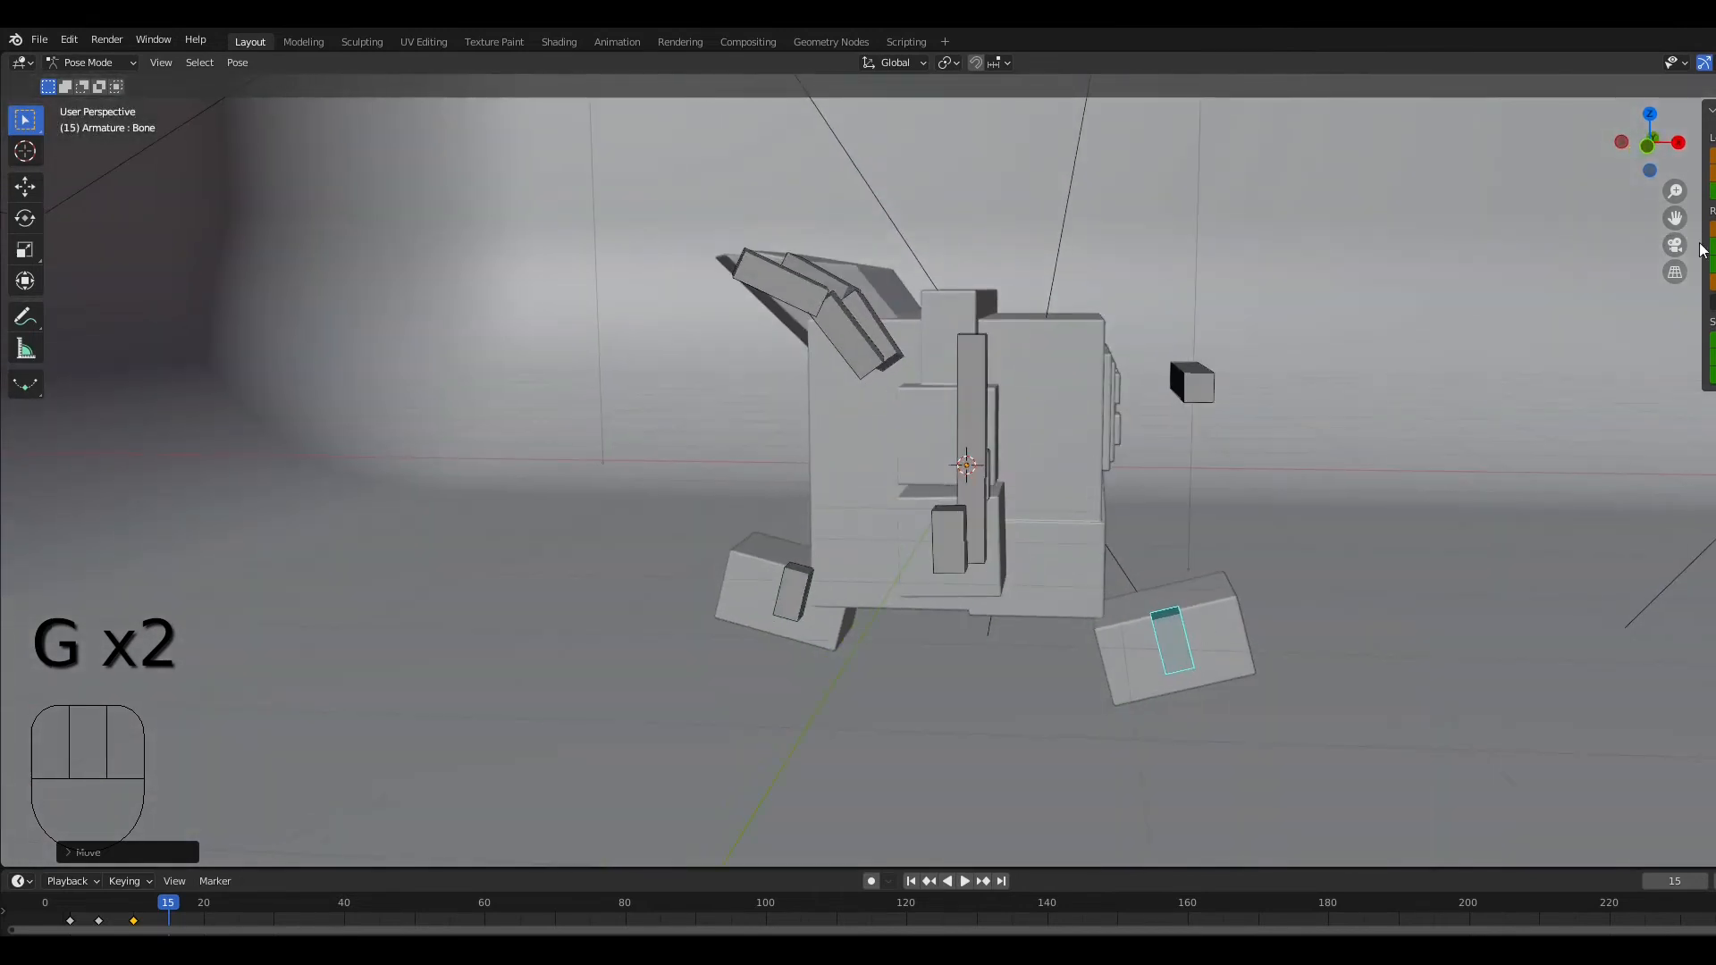
click(1647, 145)
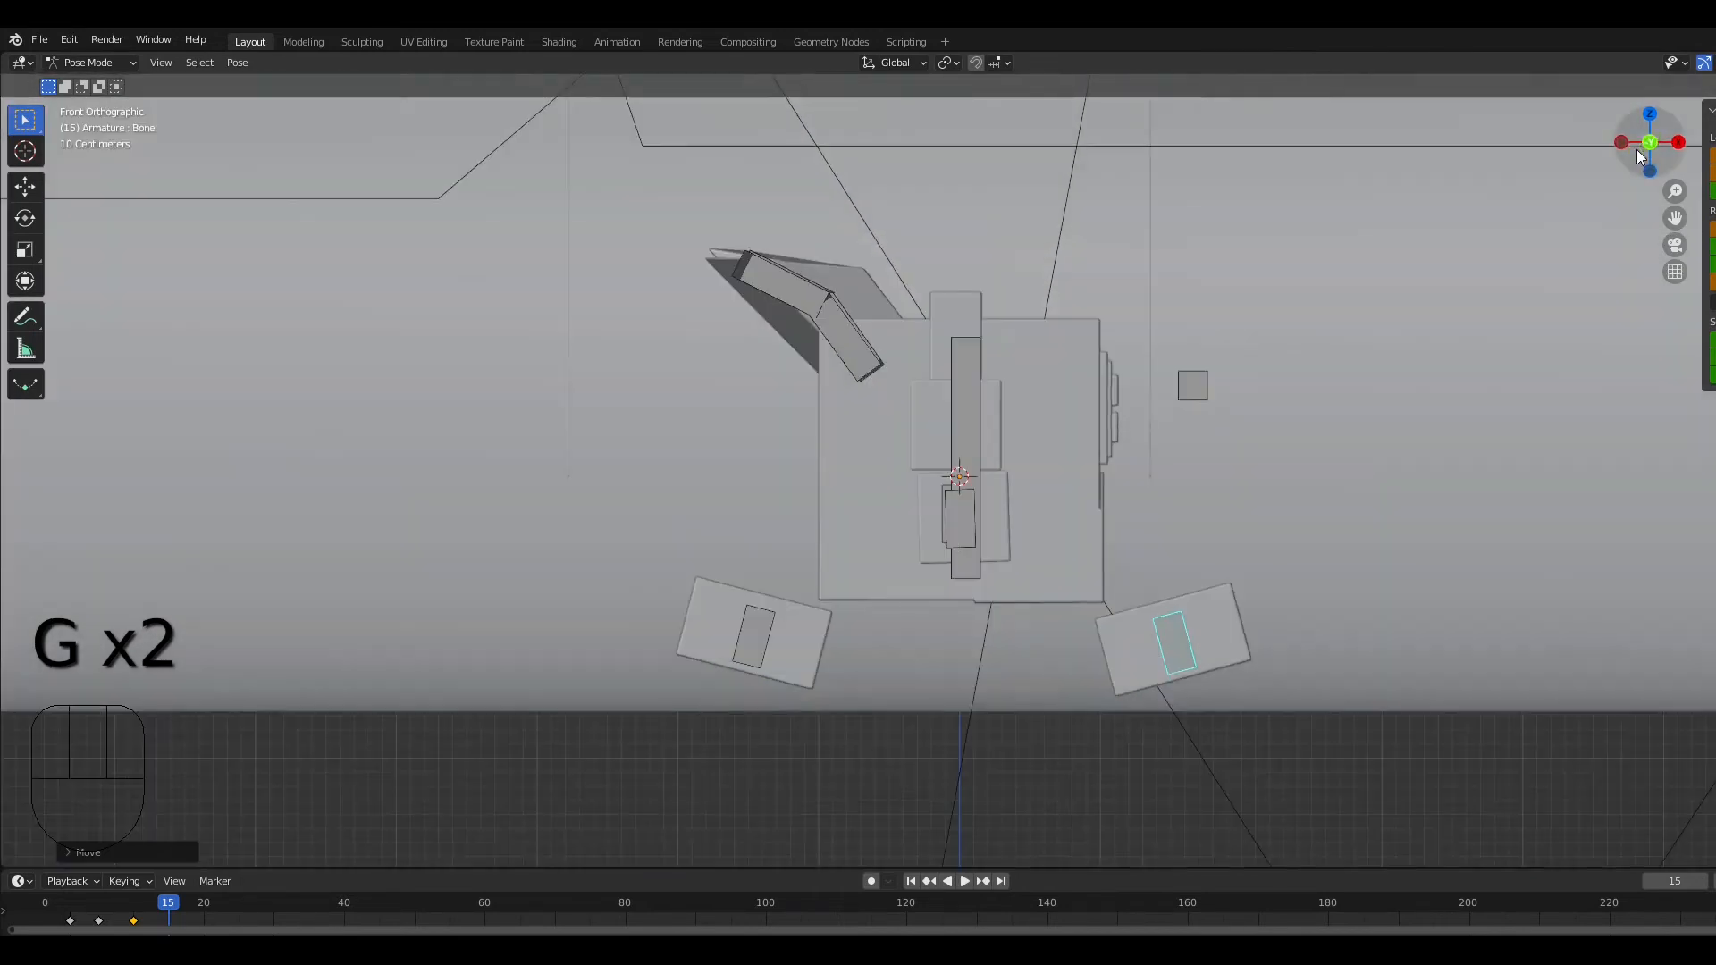
Step: Keyframe location, rotation and scale for the rear and front foot bones at frame 15
click(969, 520)
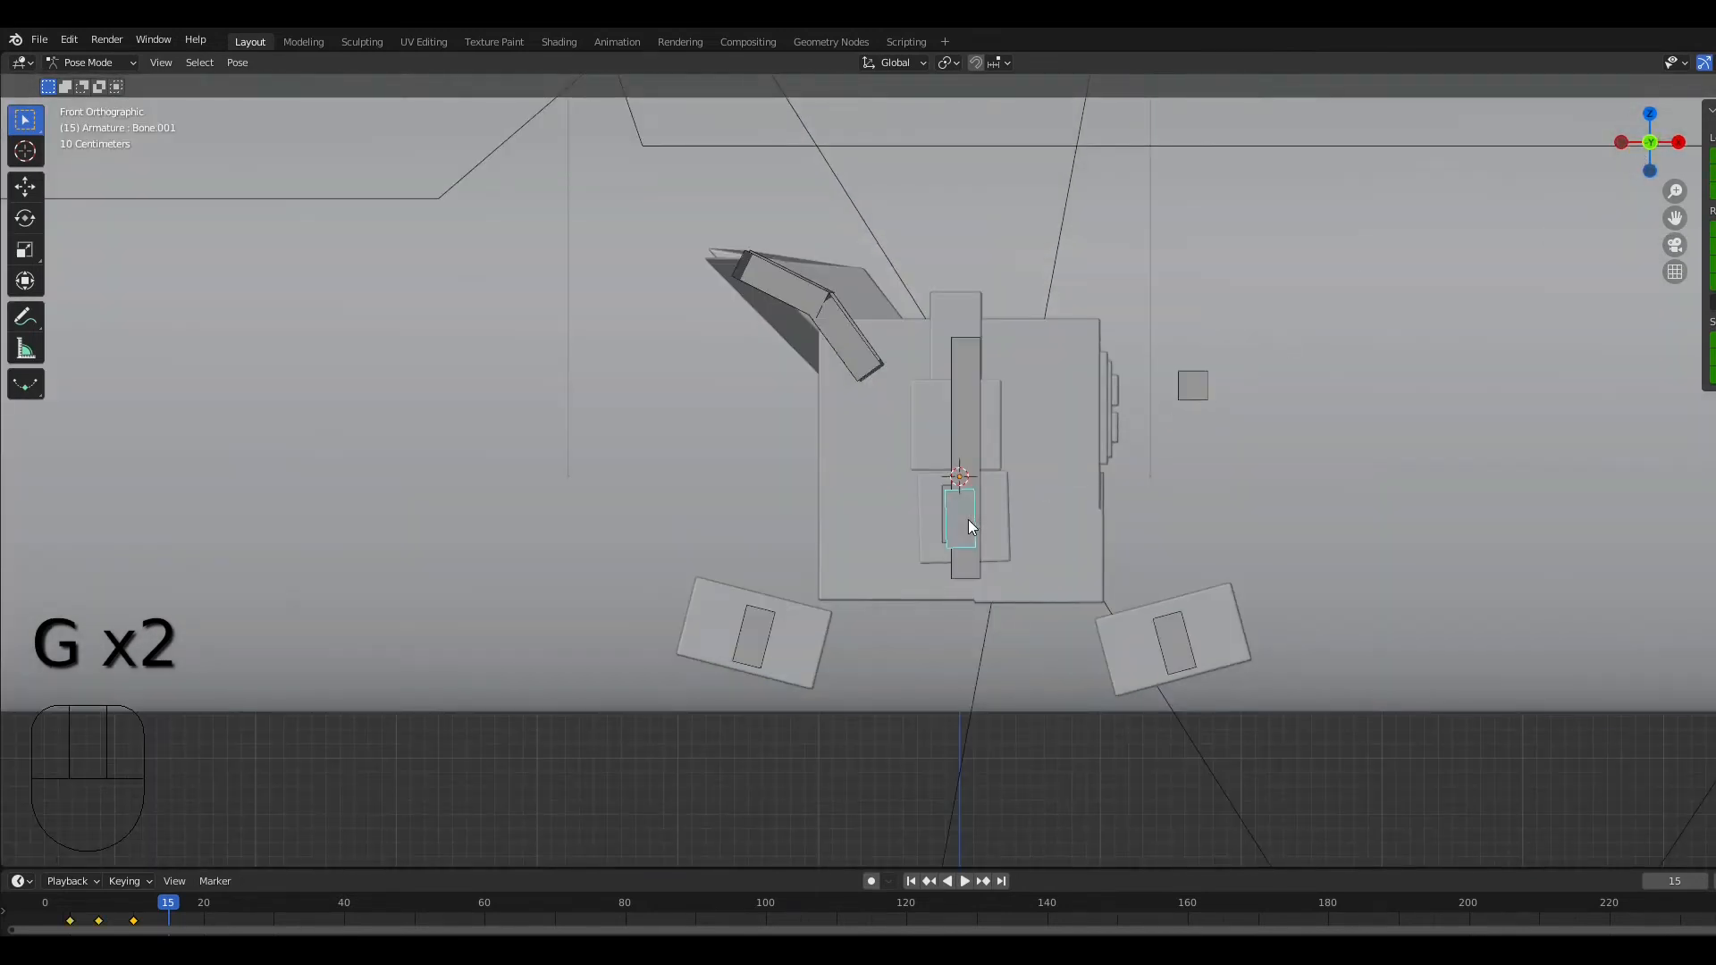
click(757, 631)
key(i)
click(1021, 515)
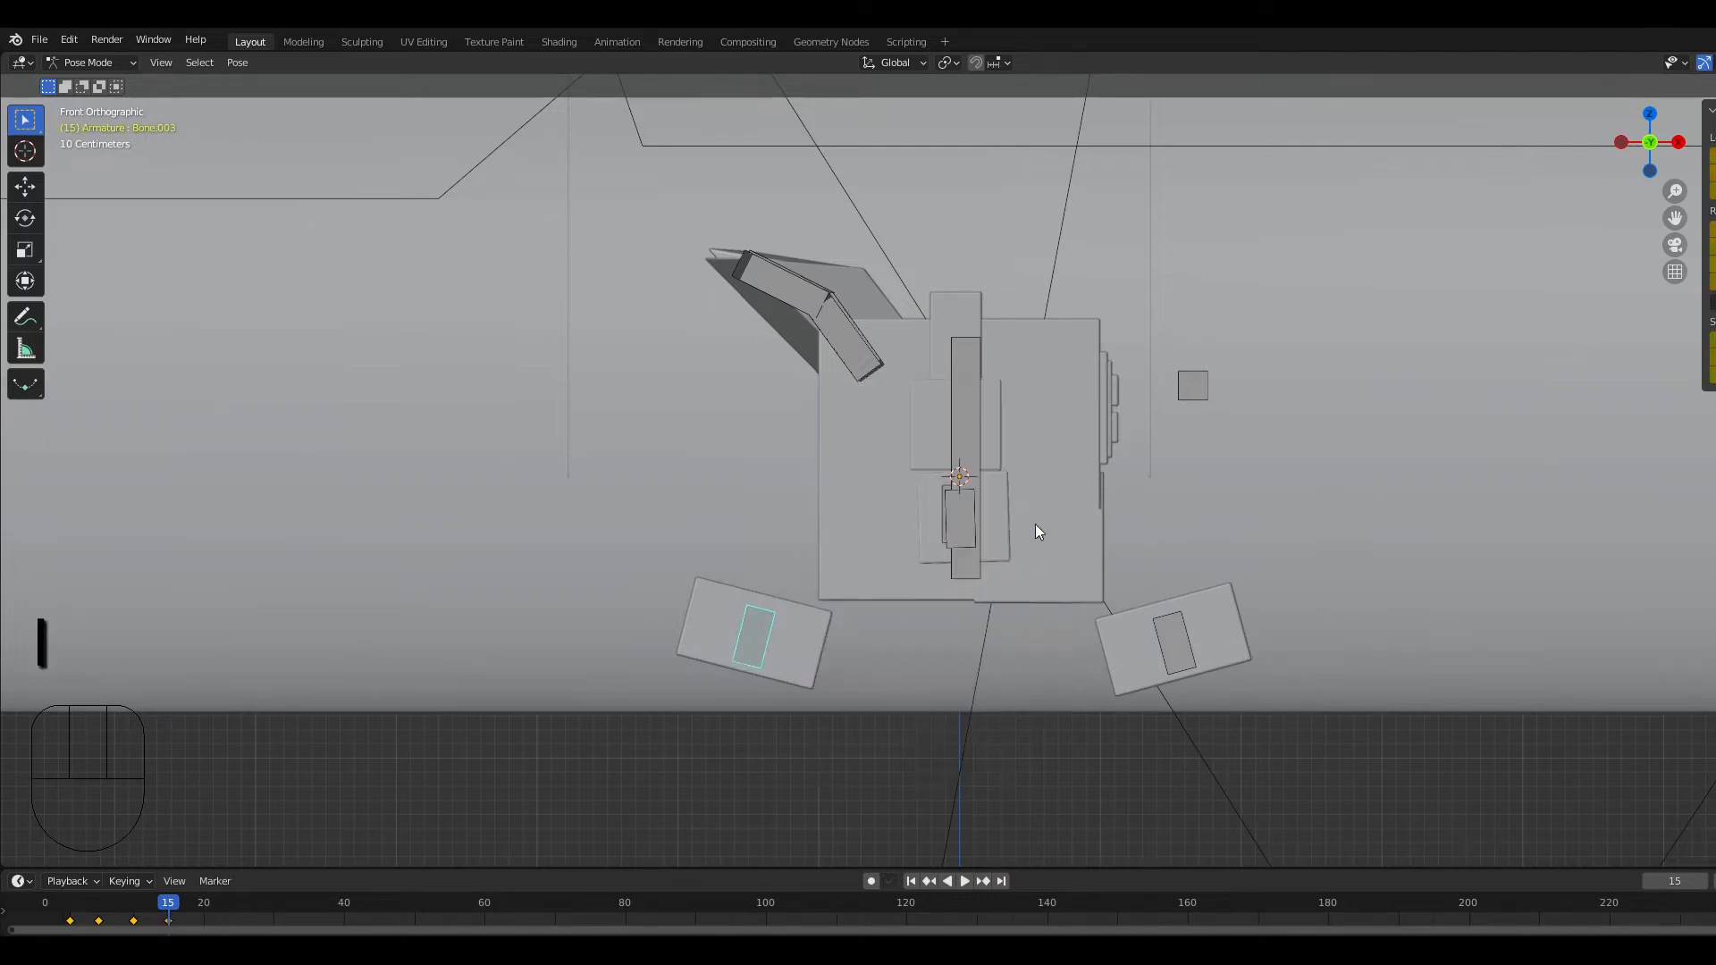
click(1189, 653)
key(i)
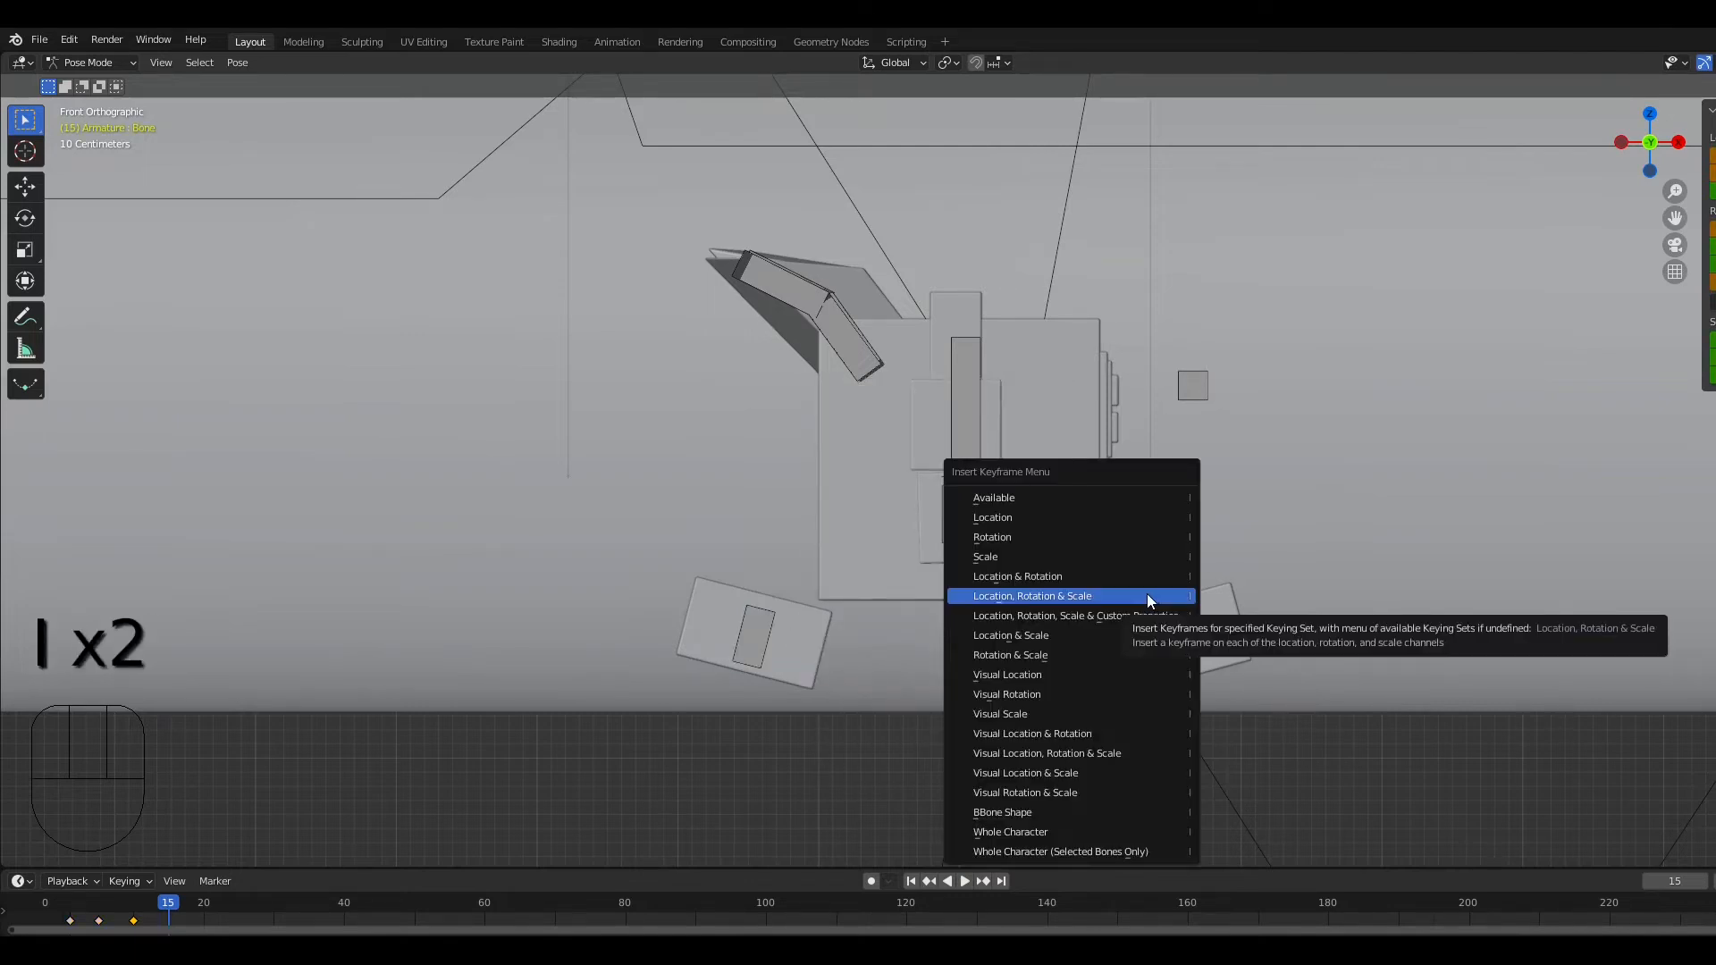
click(1146, 599)
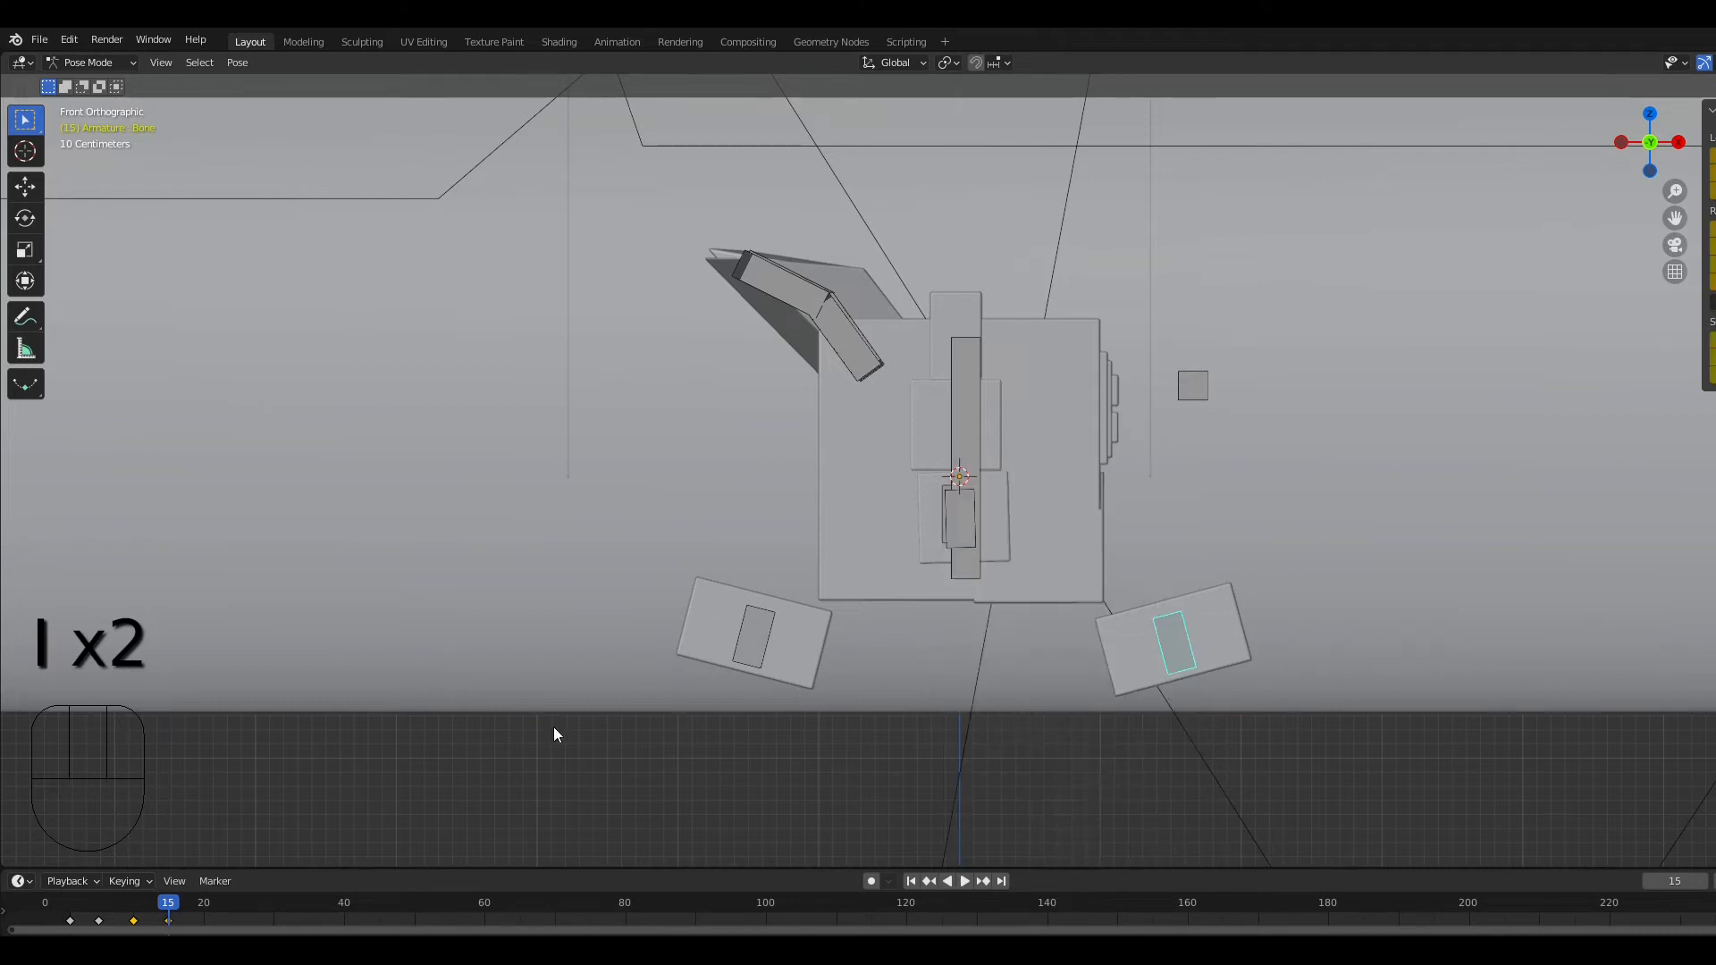
Step: Step through the frames between 8 and 15 to examine the feet's motion from the front and at an angle
key(Left)
key(Left)
key(Left)
key(Left)
key(Left)
key(Left)
key(Left)
key(Right)
key(Right)
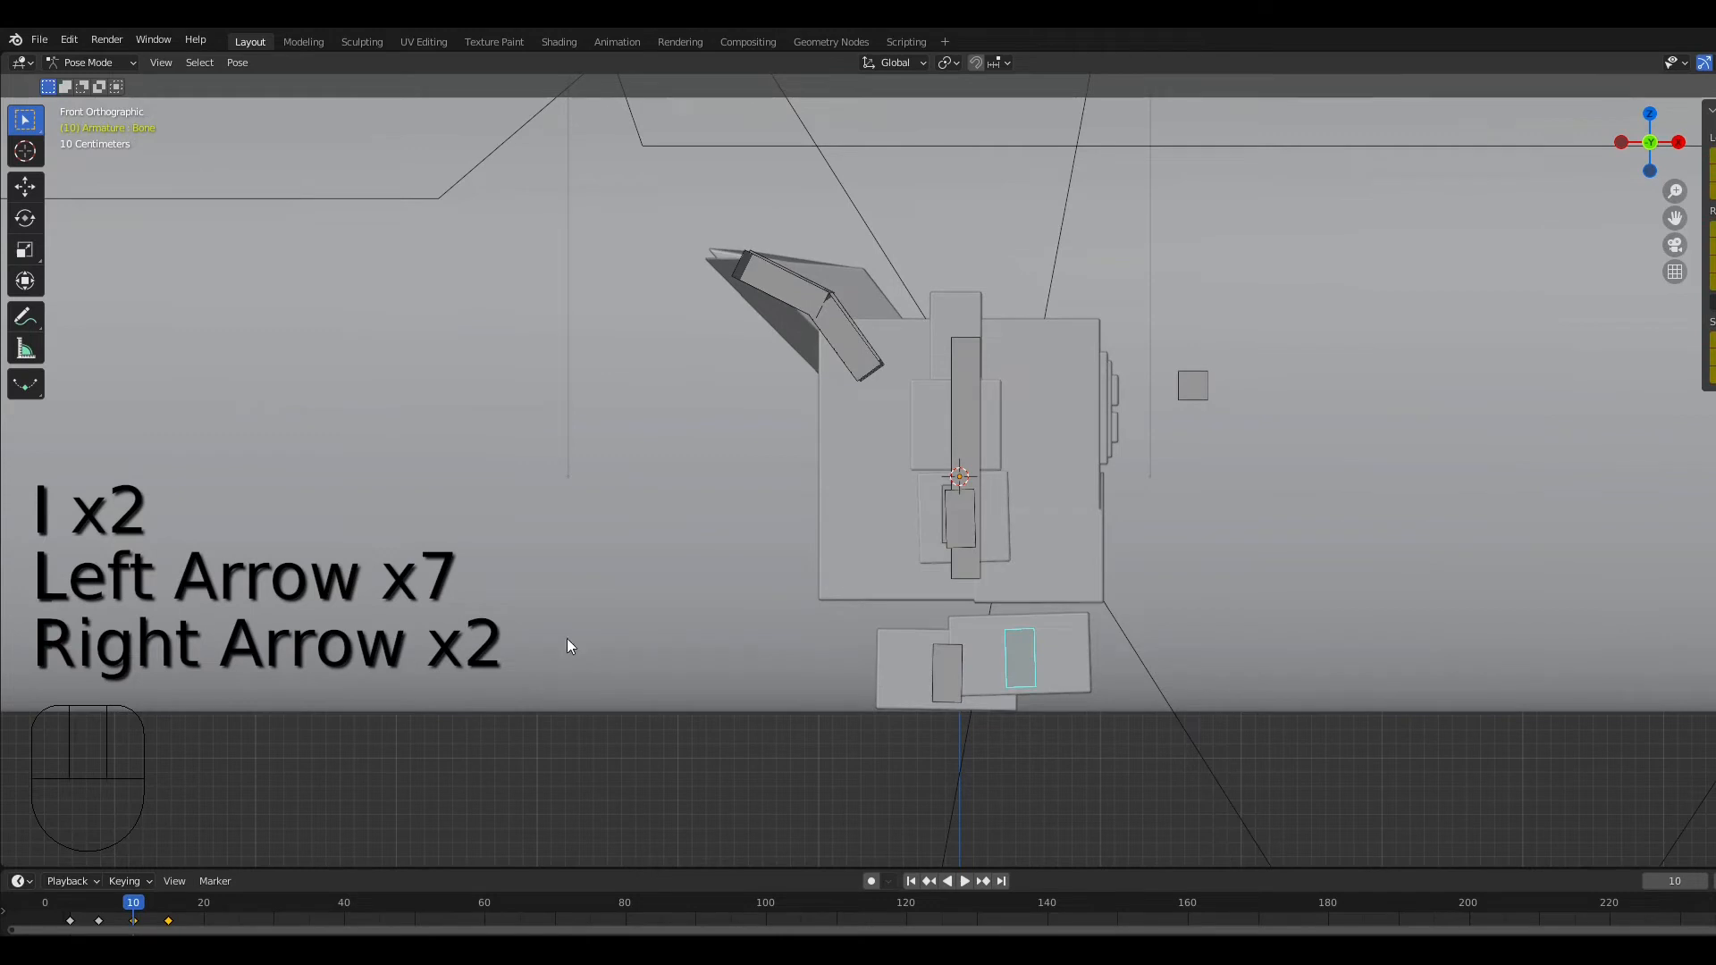
middle_drag(567, 638, 577, 635)
key(Right)
key(Left)
key(Left)
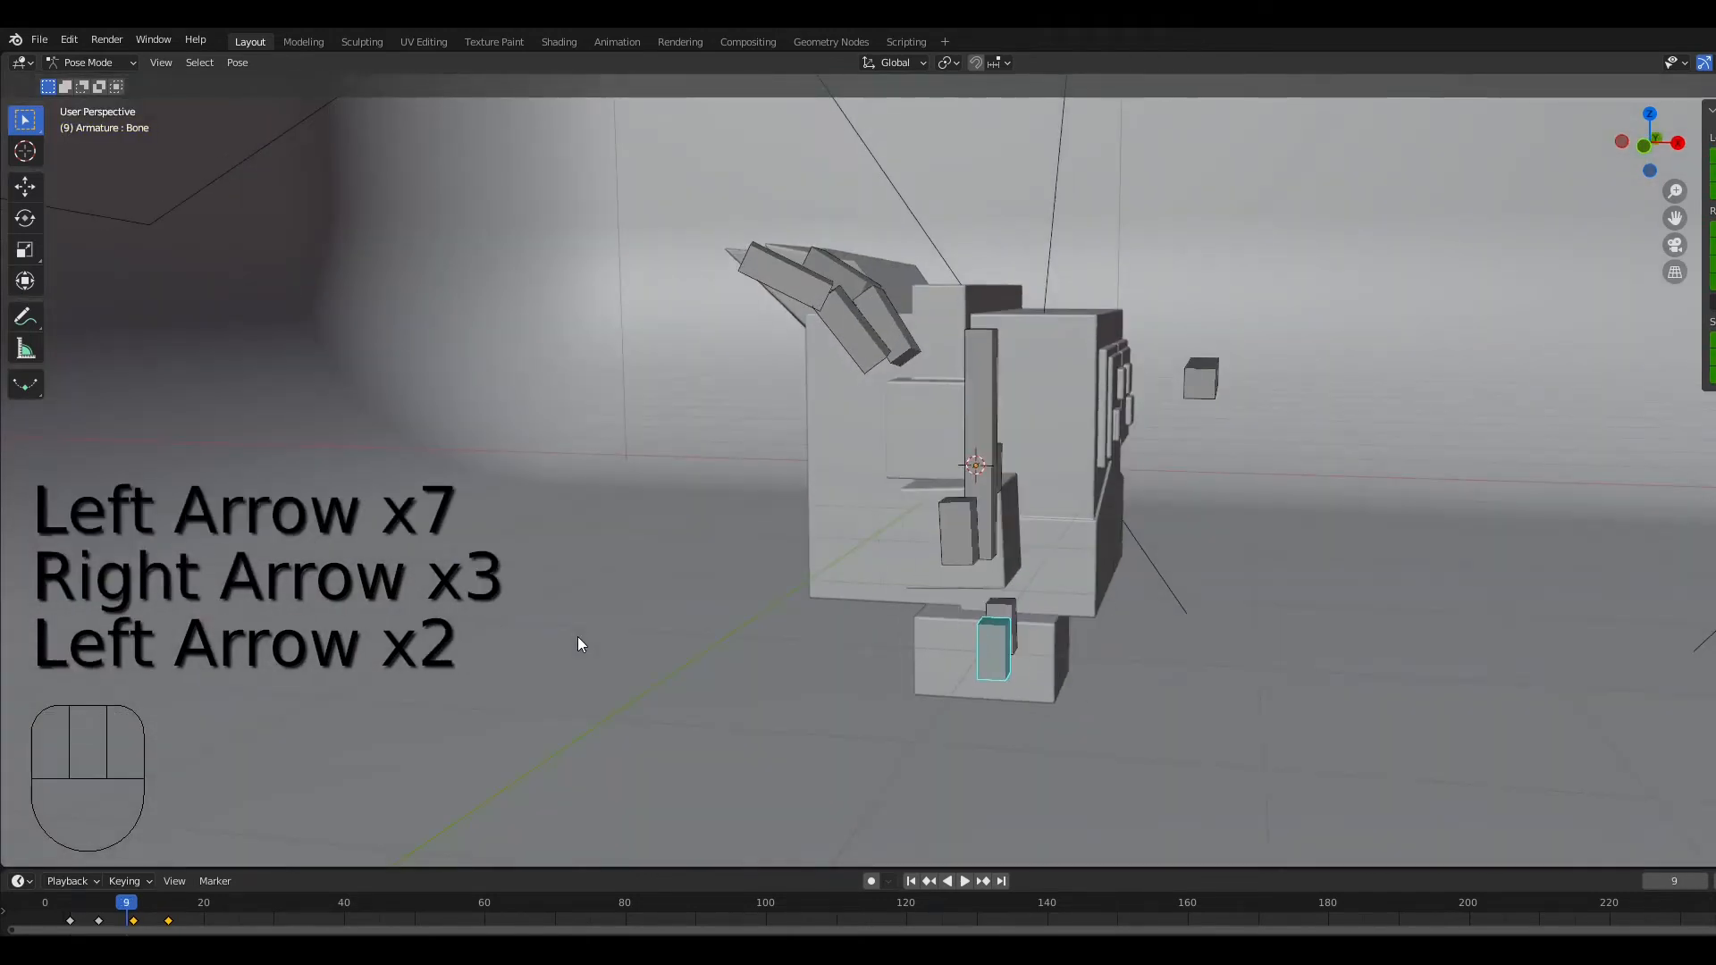
key(Right)
key(Right)
key(Right)
key(Right)
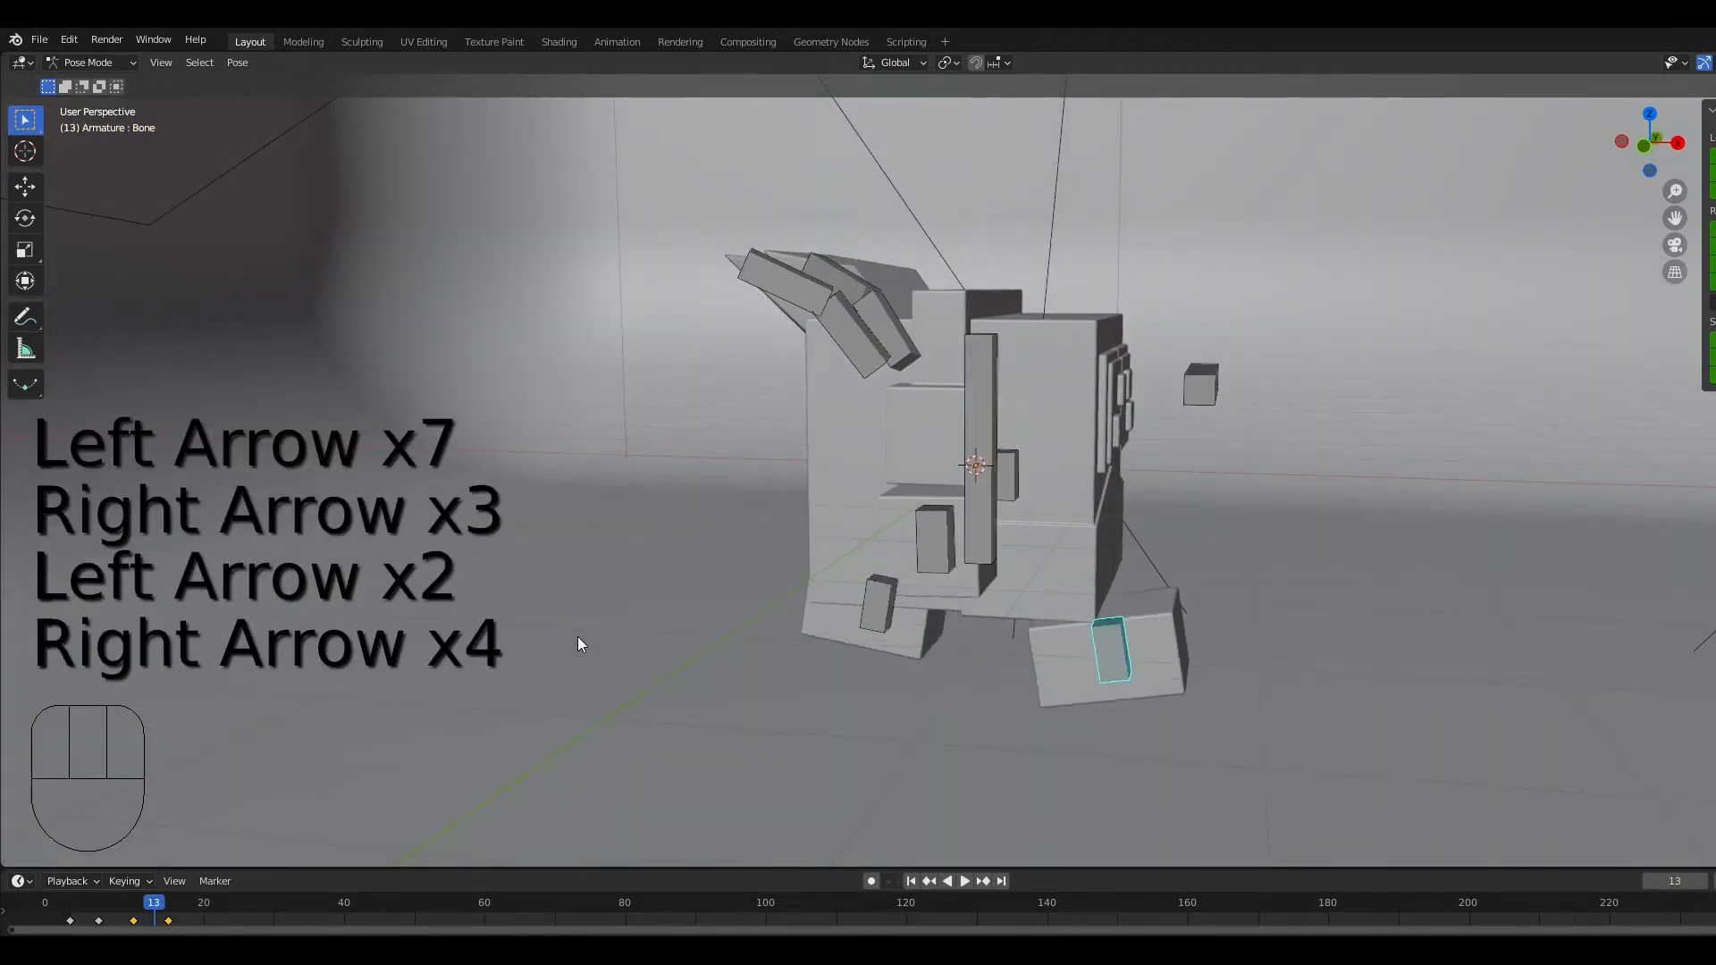
key(Right)
key(Right)
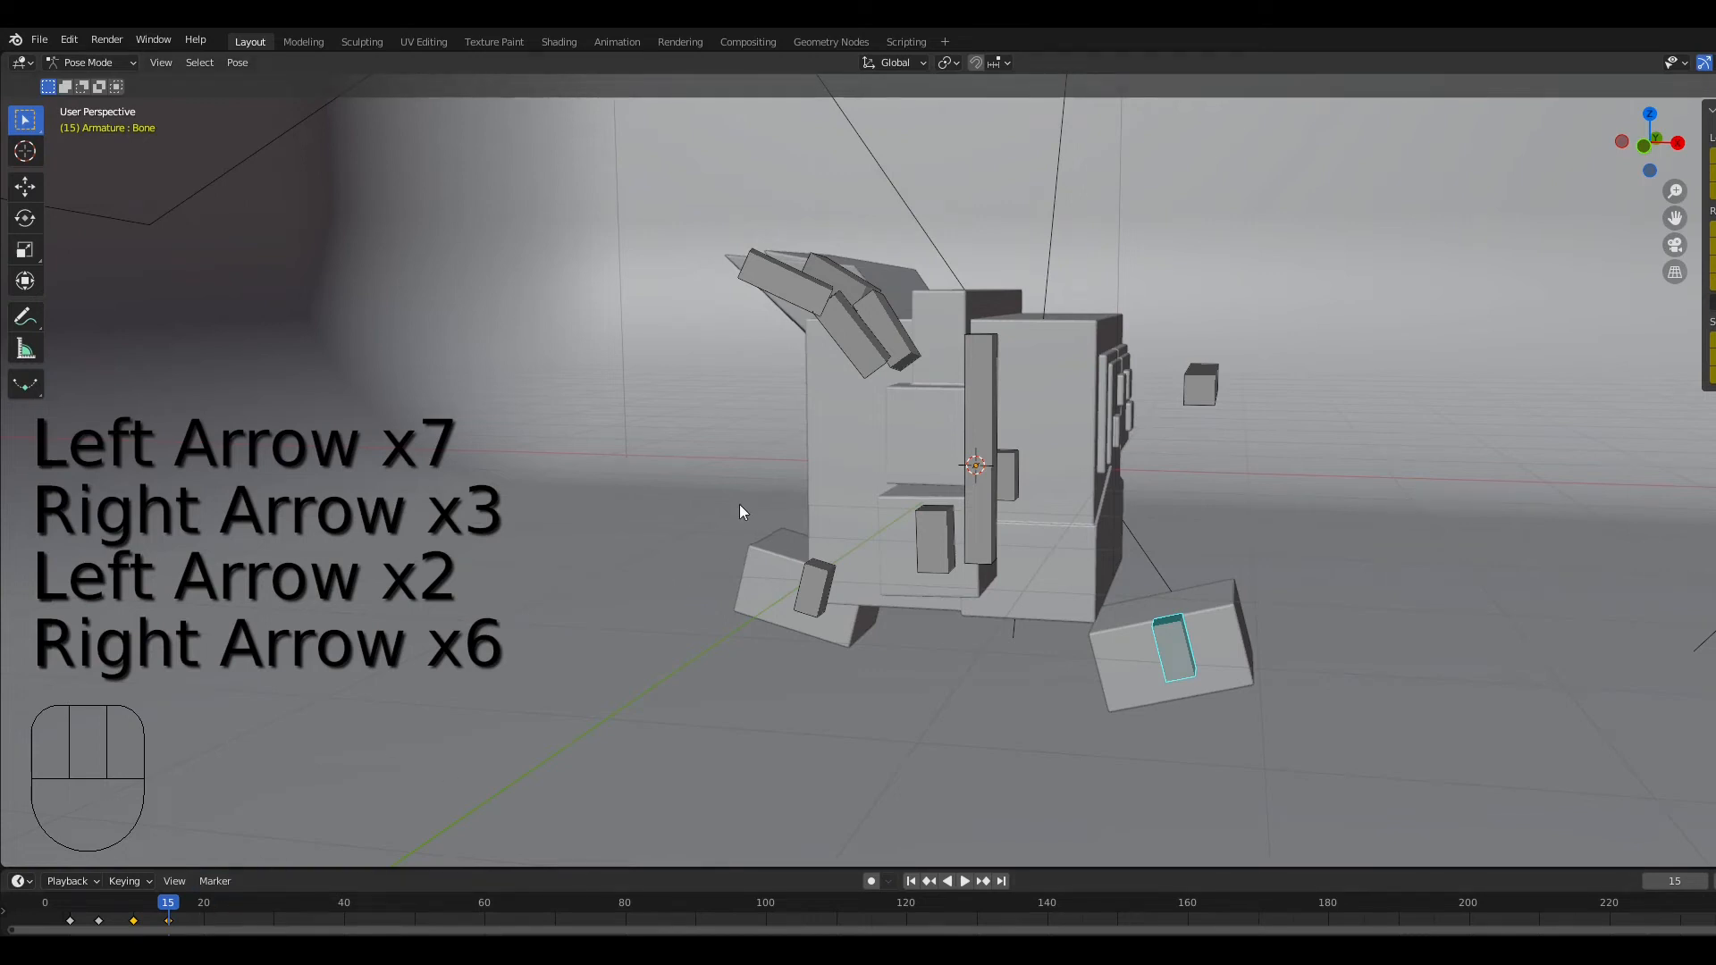
Step: In front view at frame 15, move the near hand bone back behind the body and rotate it to tilt the hand
click(941, 544)
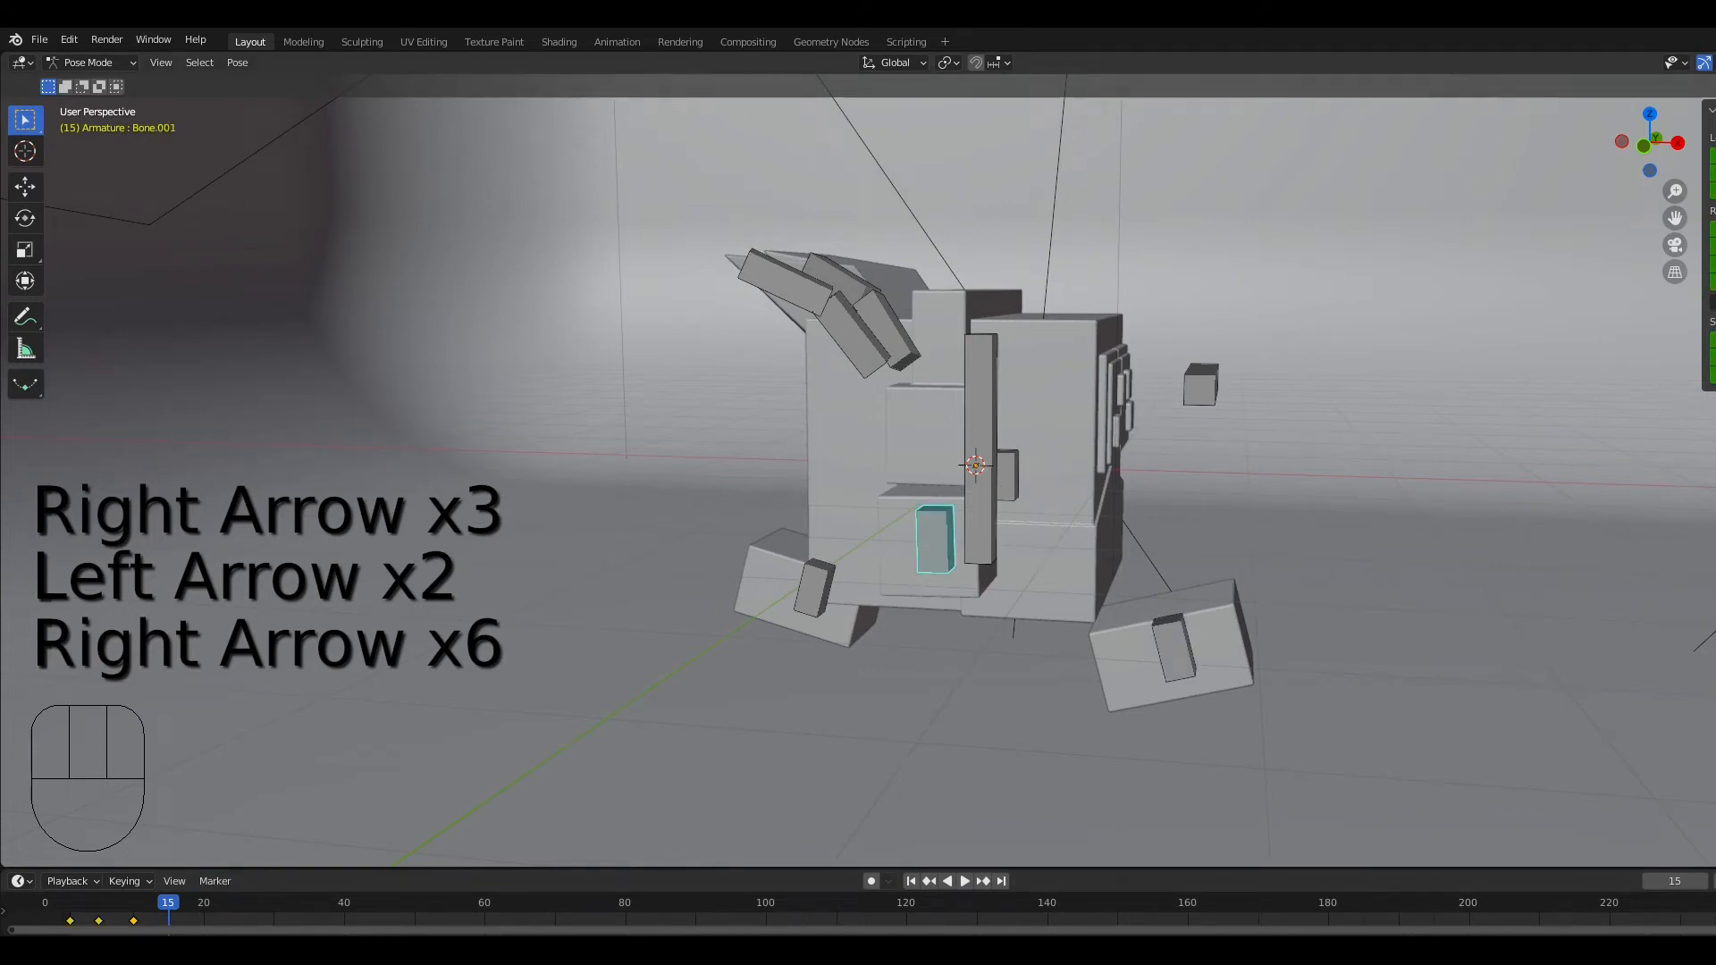
click(1644, 148)
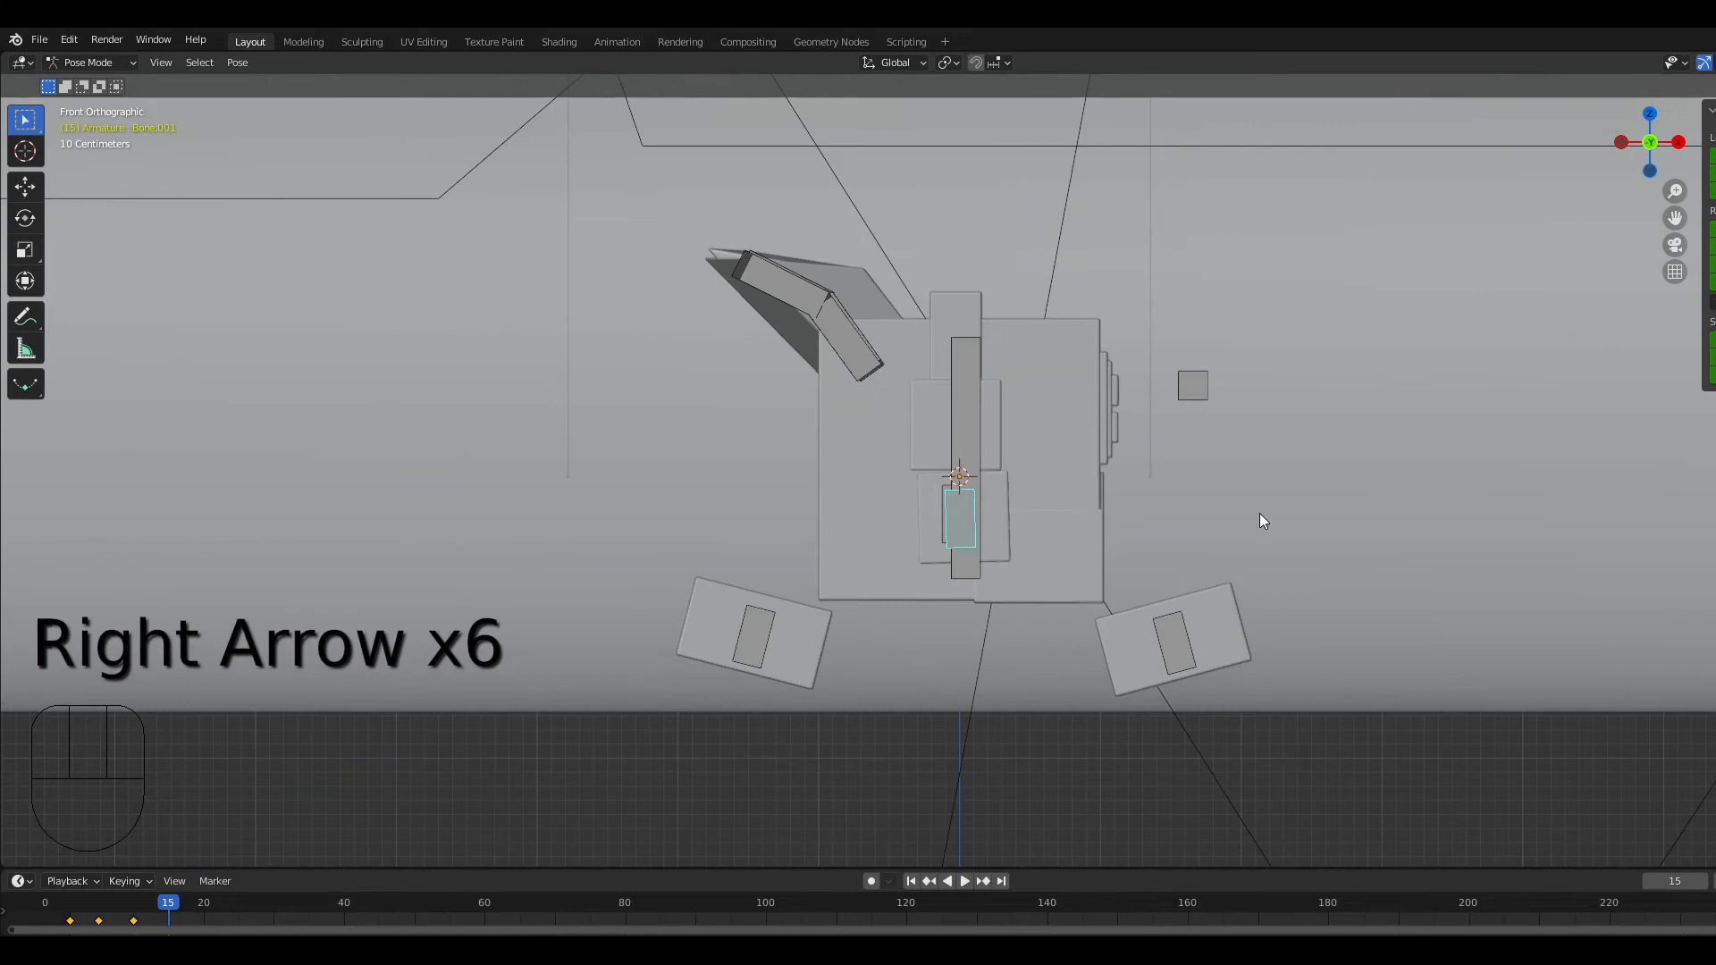
key(g)
click(1106, 477)
key(r)
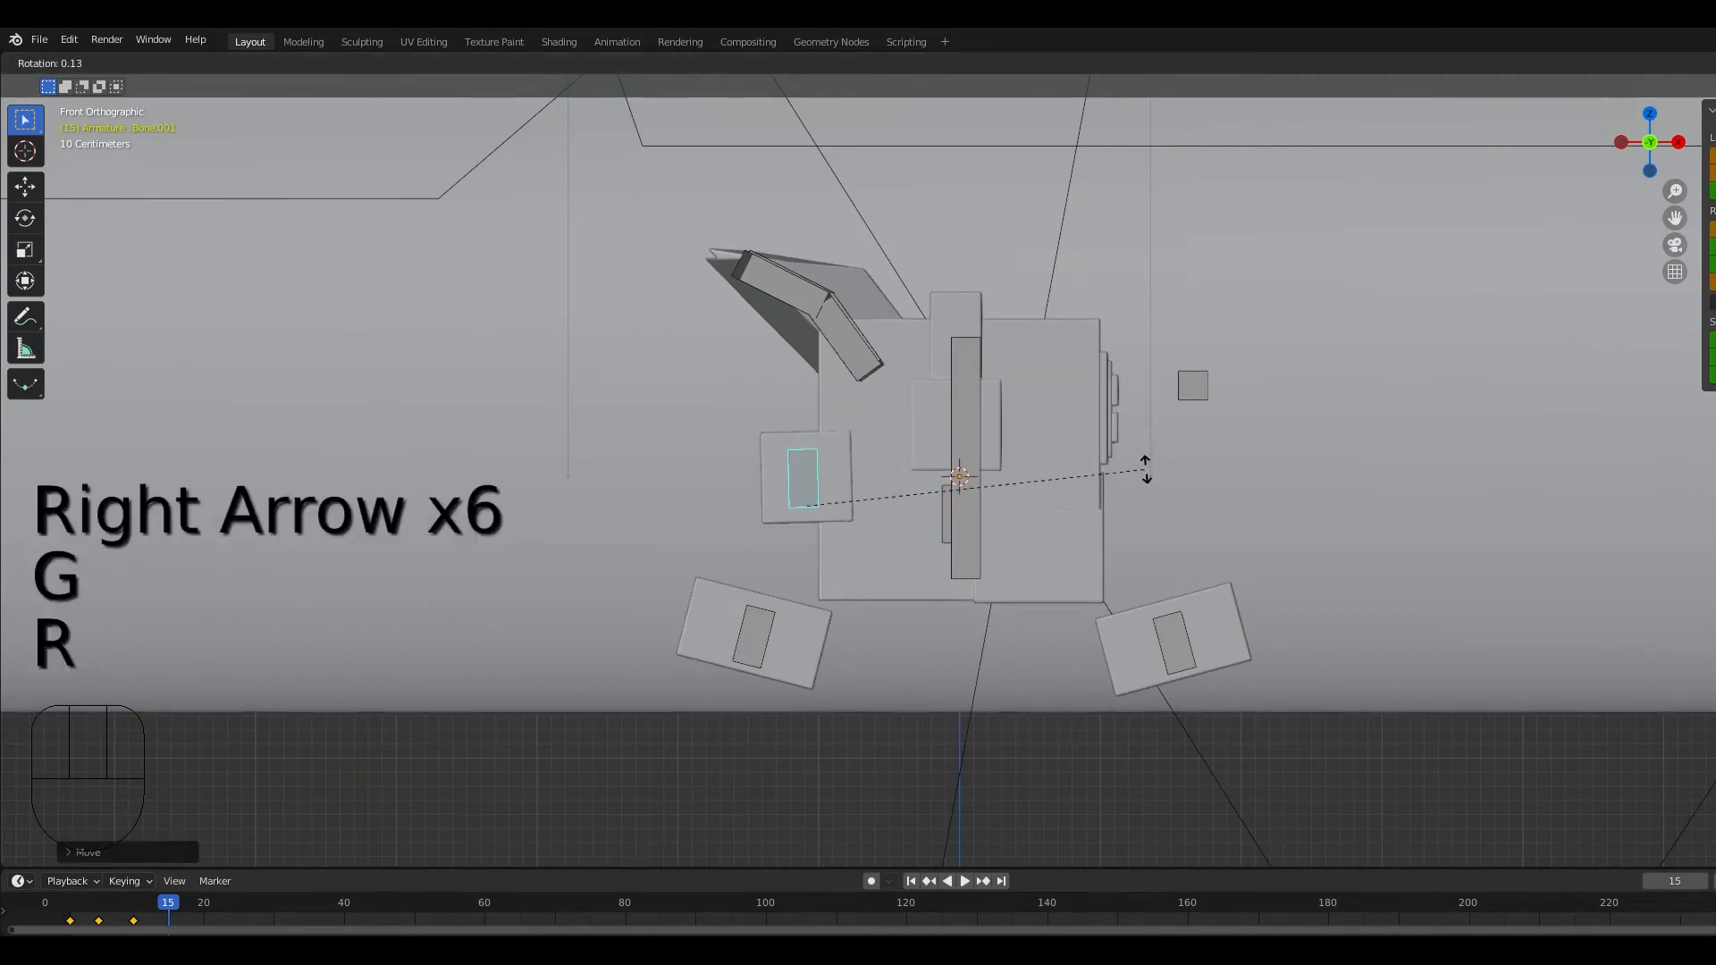
click(1194, 536)
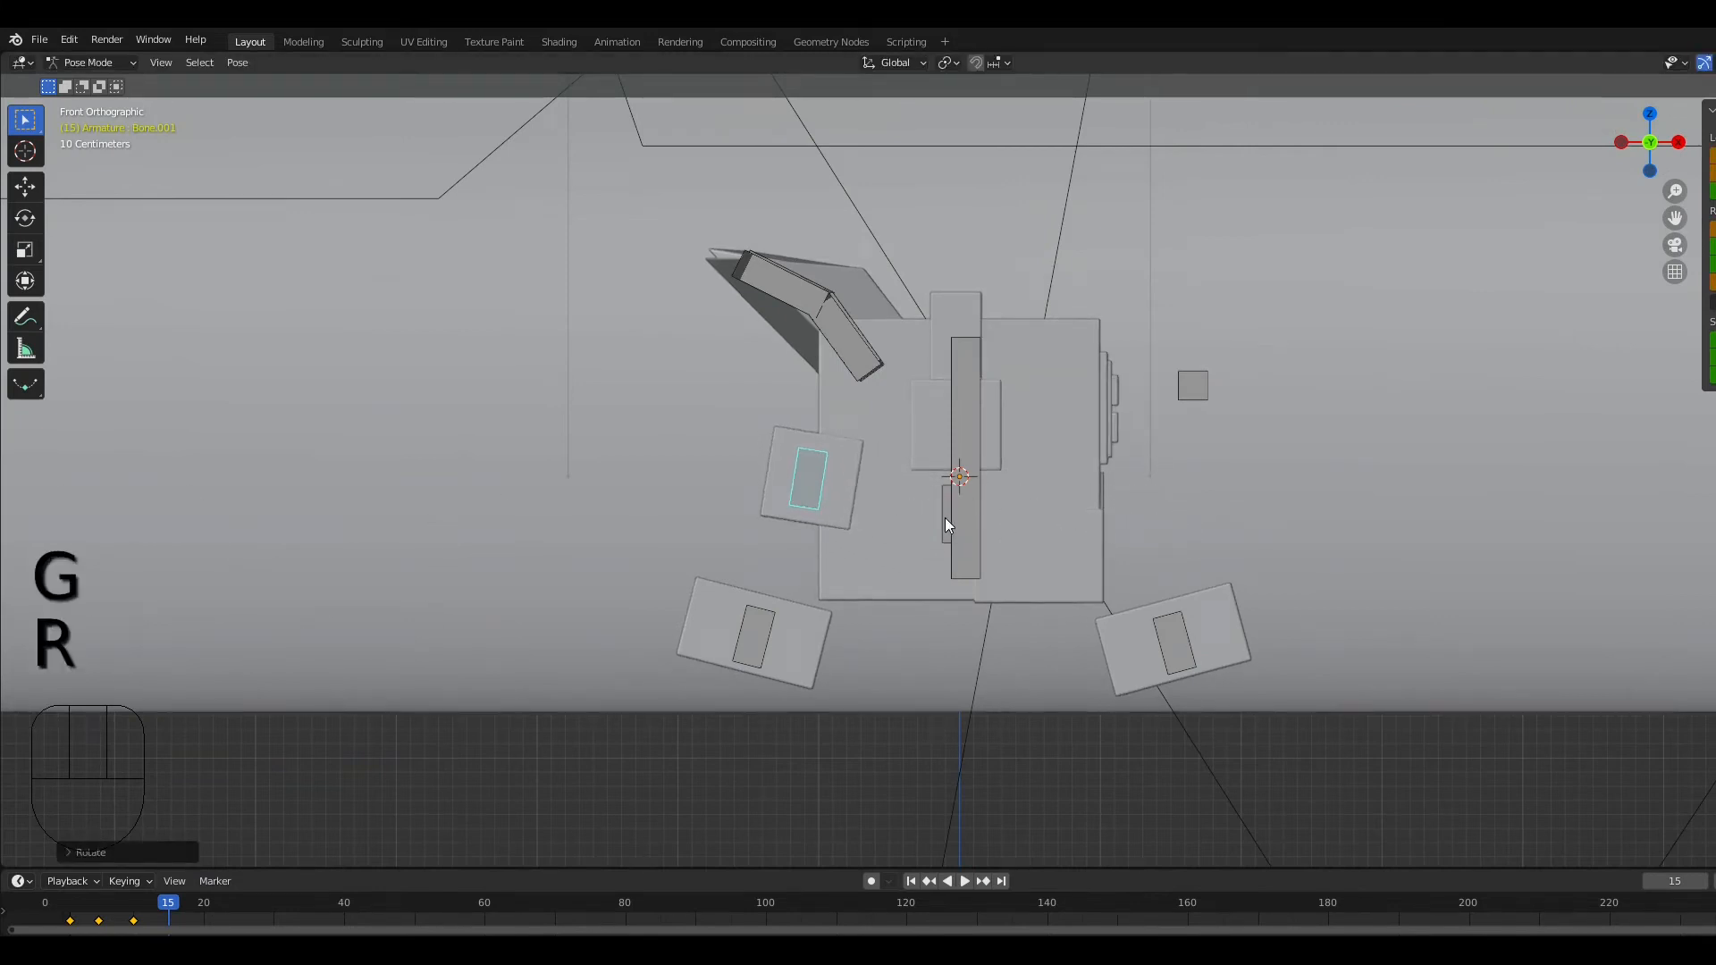
Step: Move the other hand bone about 1.6 m forward in front of the body and rotate it about -15.2°
click(948, 526)
key(g)
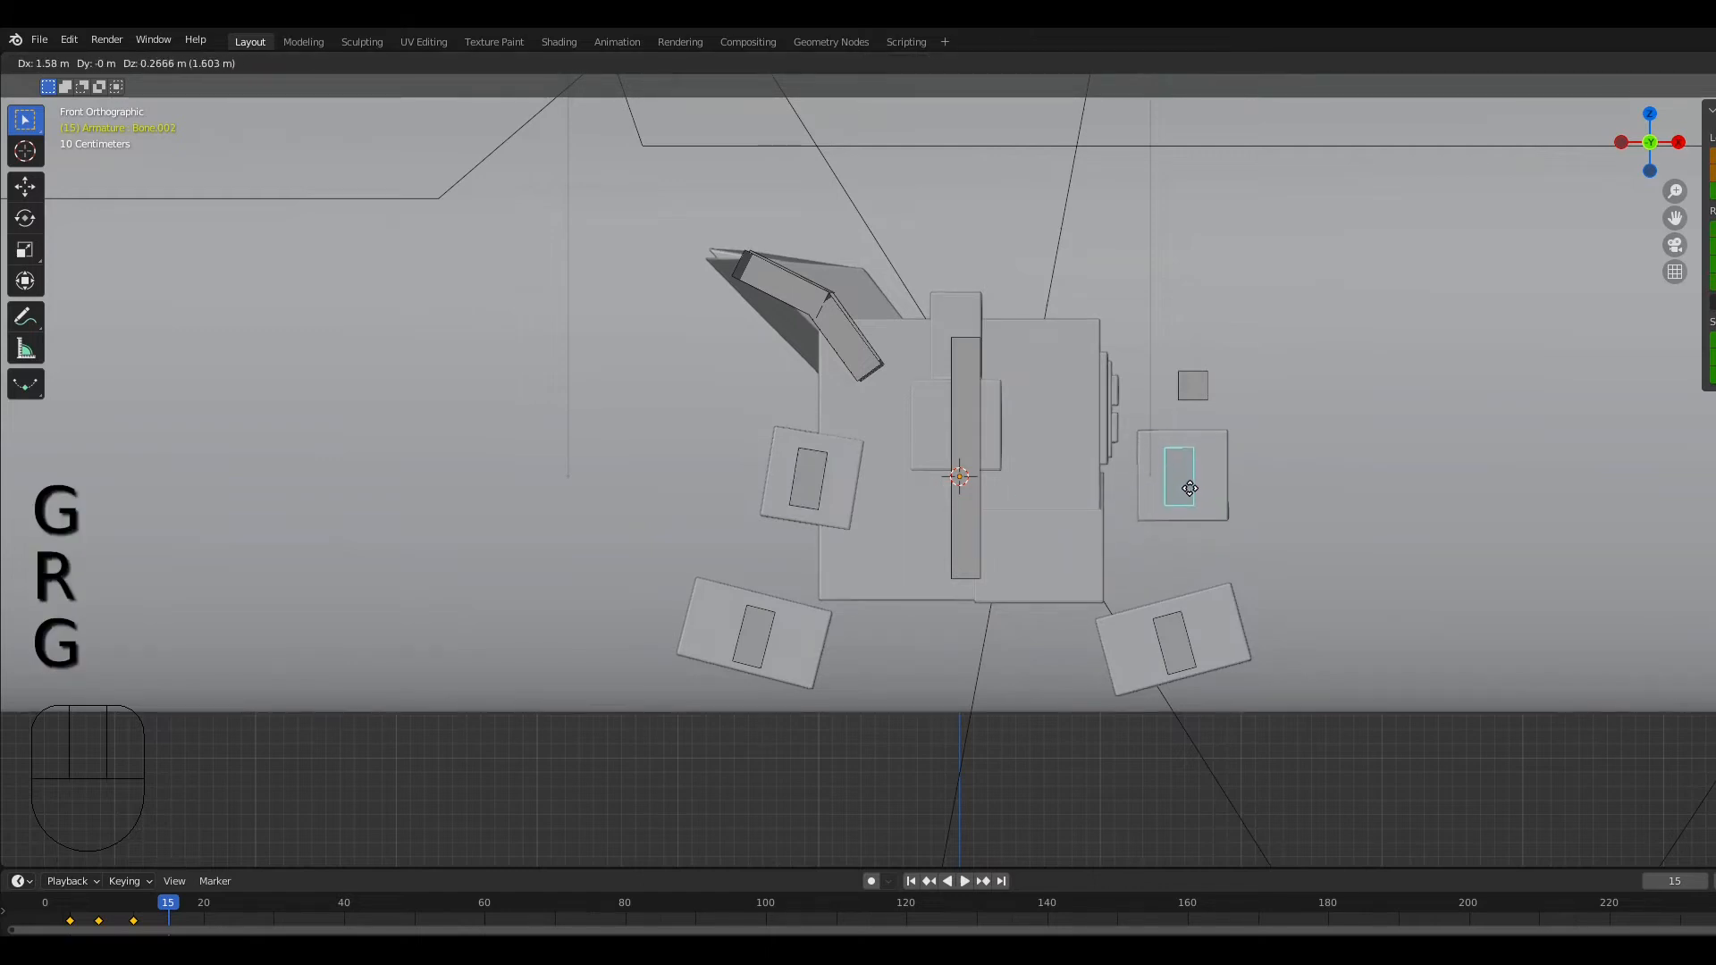
click(1190, 488)
key(r)
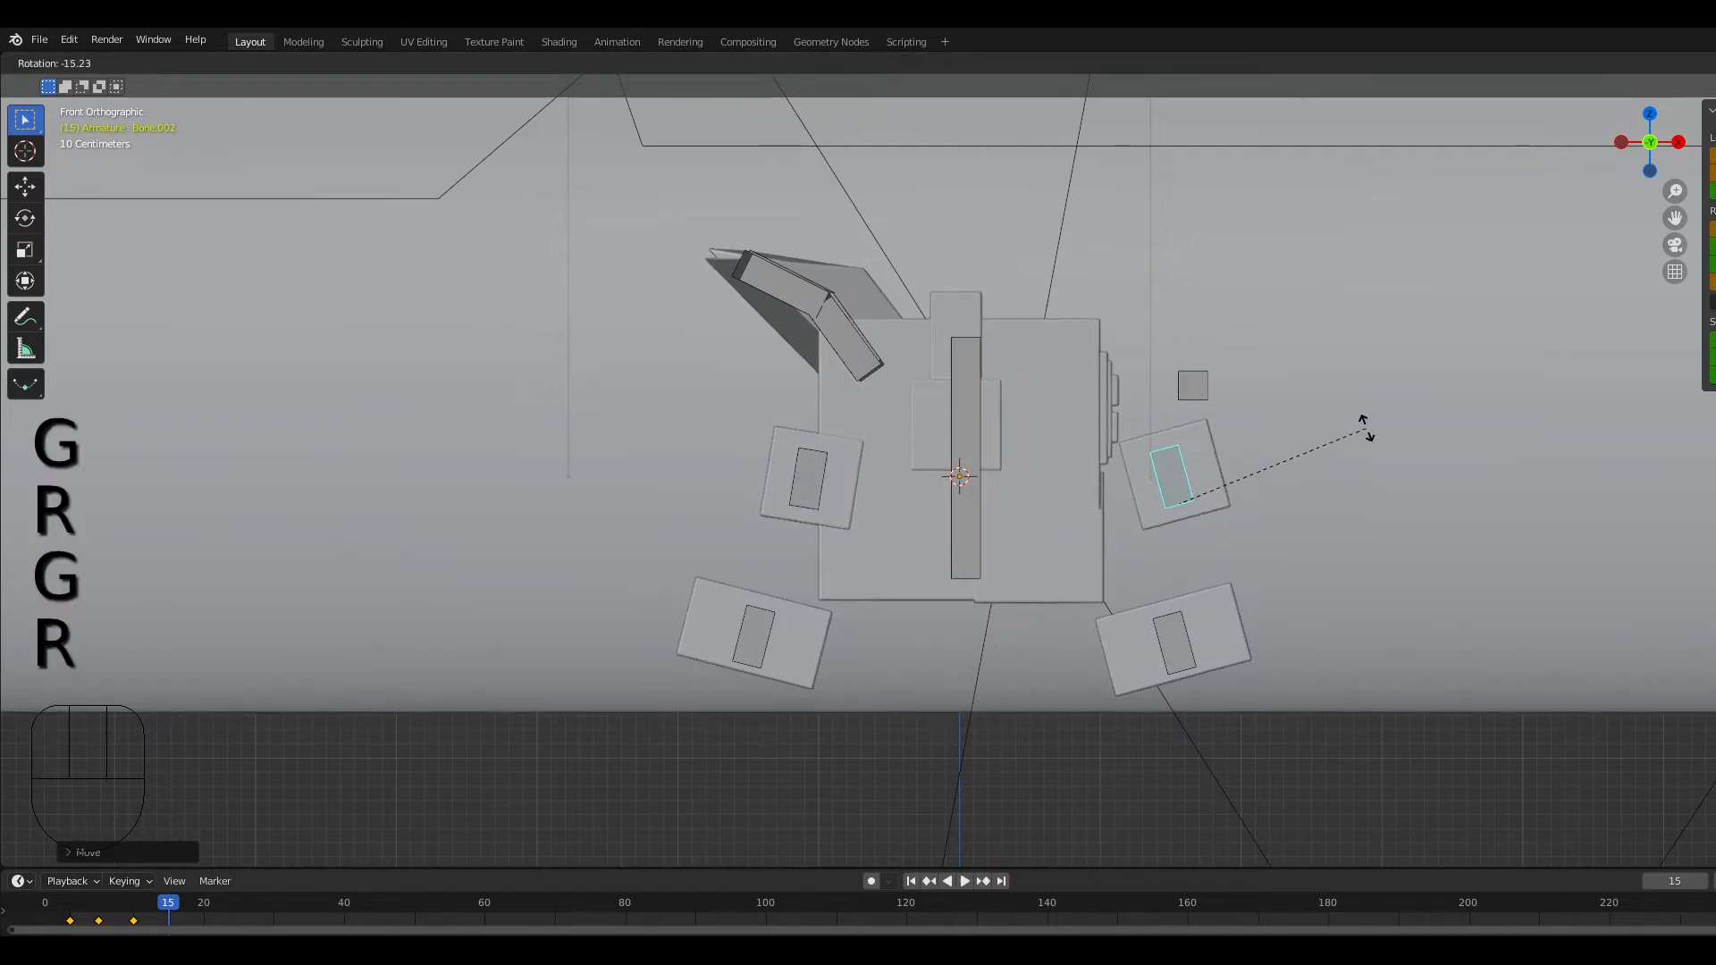
click(1365, 429)
Step: Rotate the outer bone of the bent chain at the upper back about the global Y axis, lowering its tip
click(796, 277)
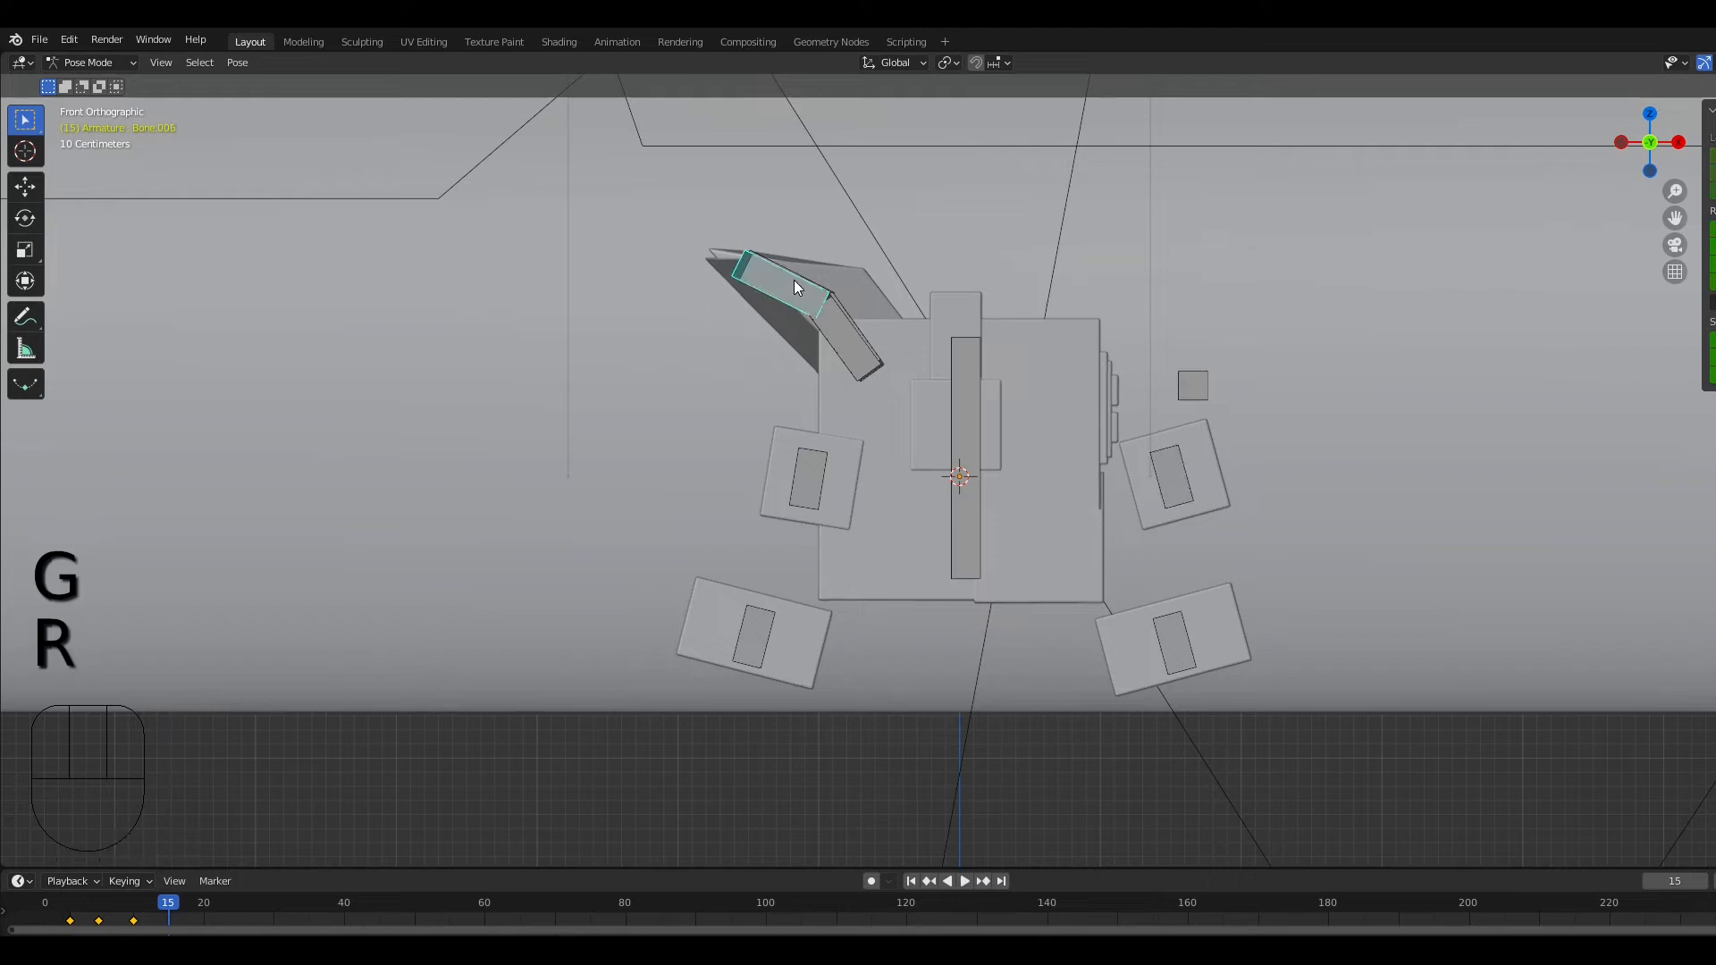
key(r)
key(x)
key(y)
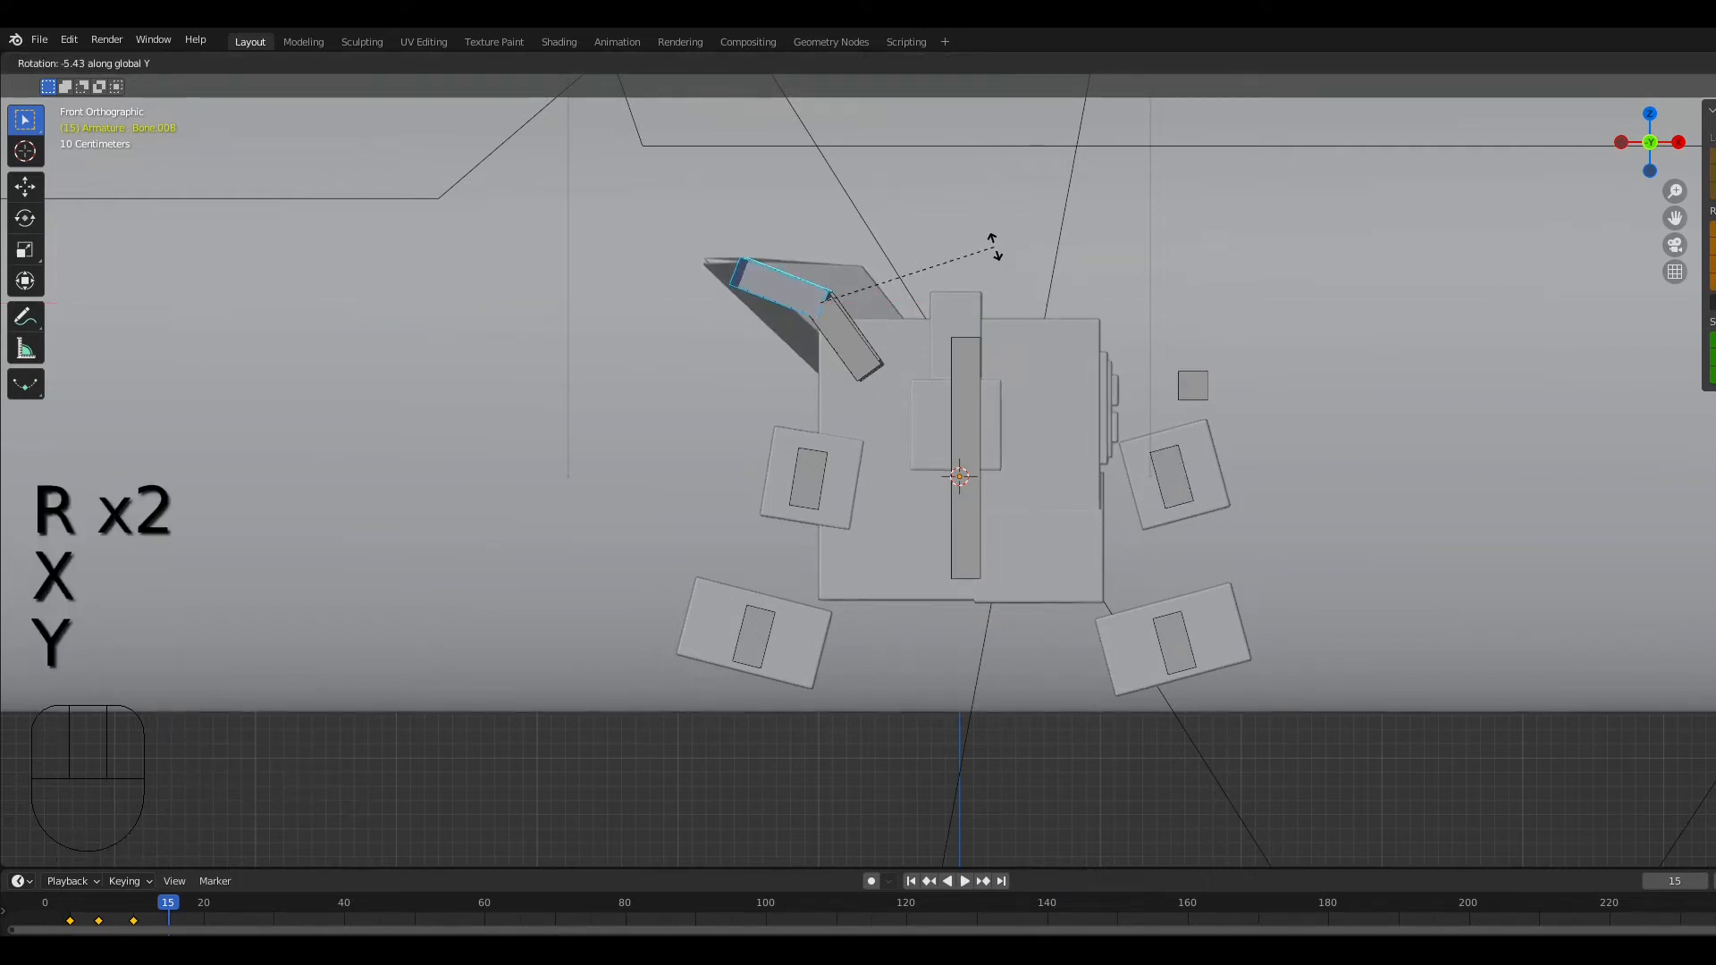
click(962, 218)
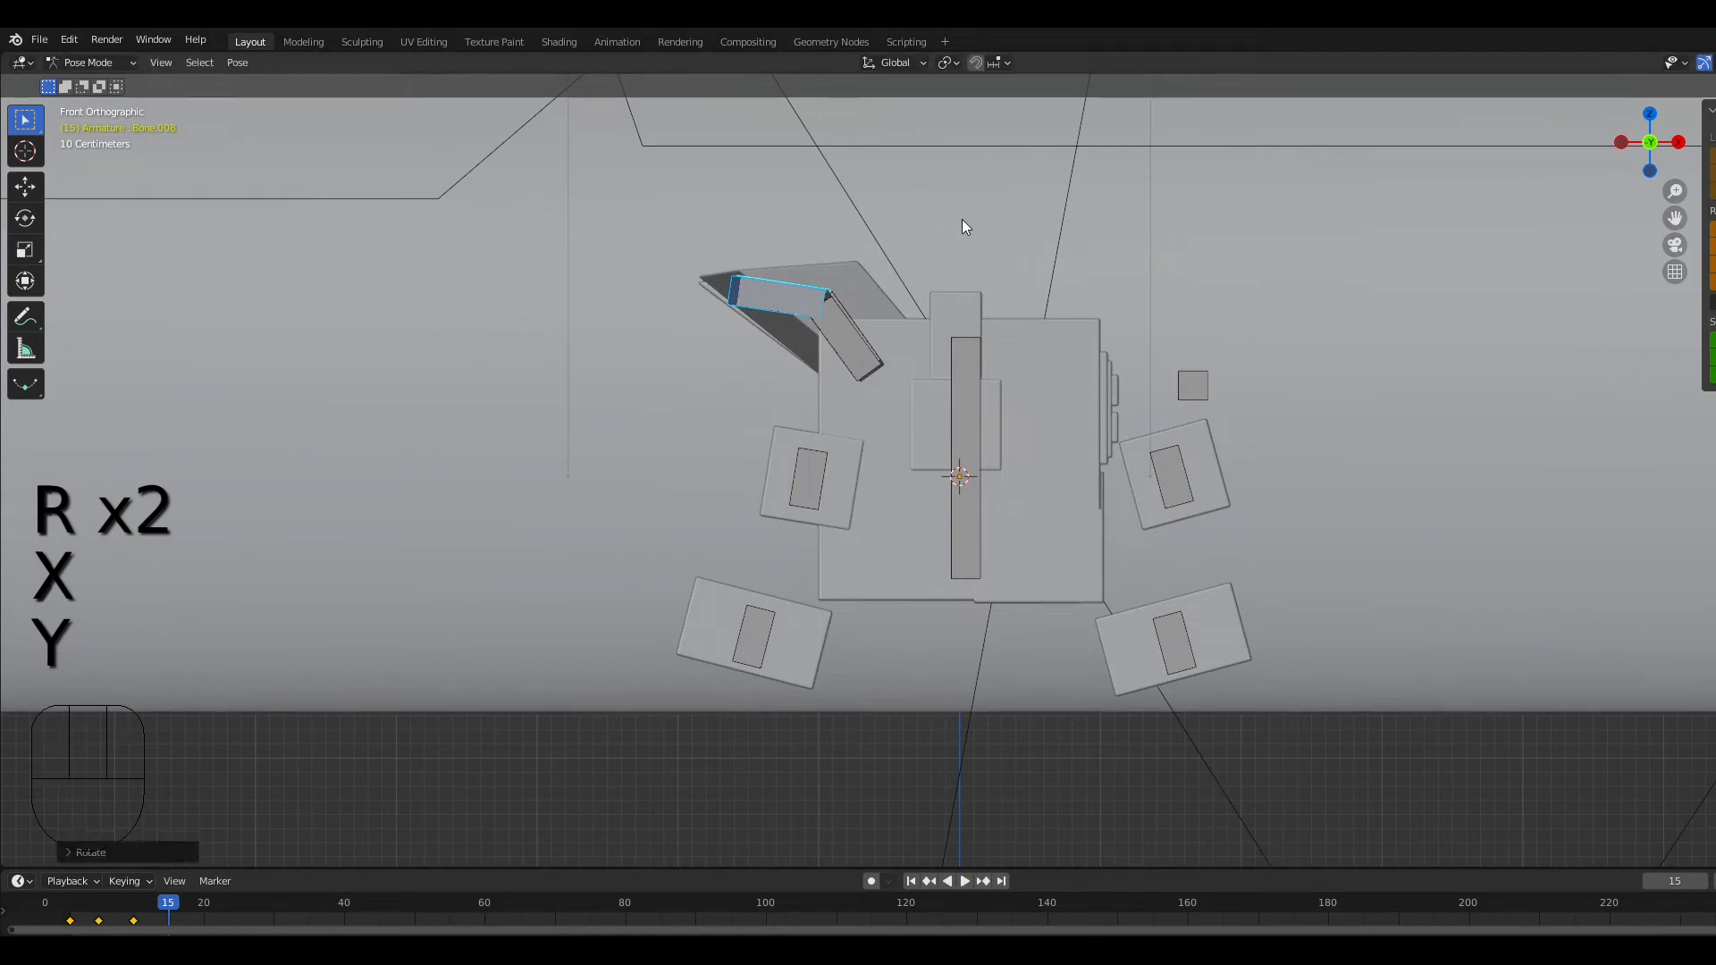
Step: Raise the central body bone slightly along the Z axis at frame 15
click(970, 512)
key(g)
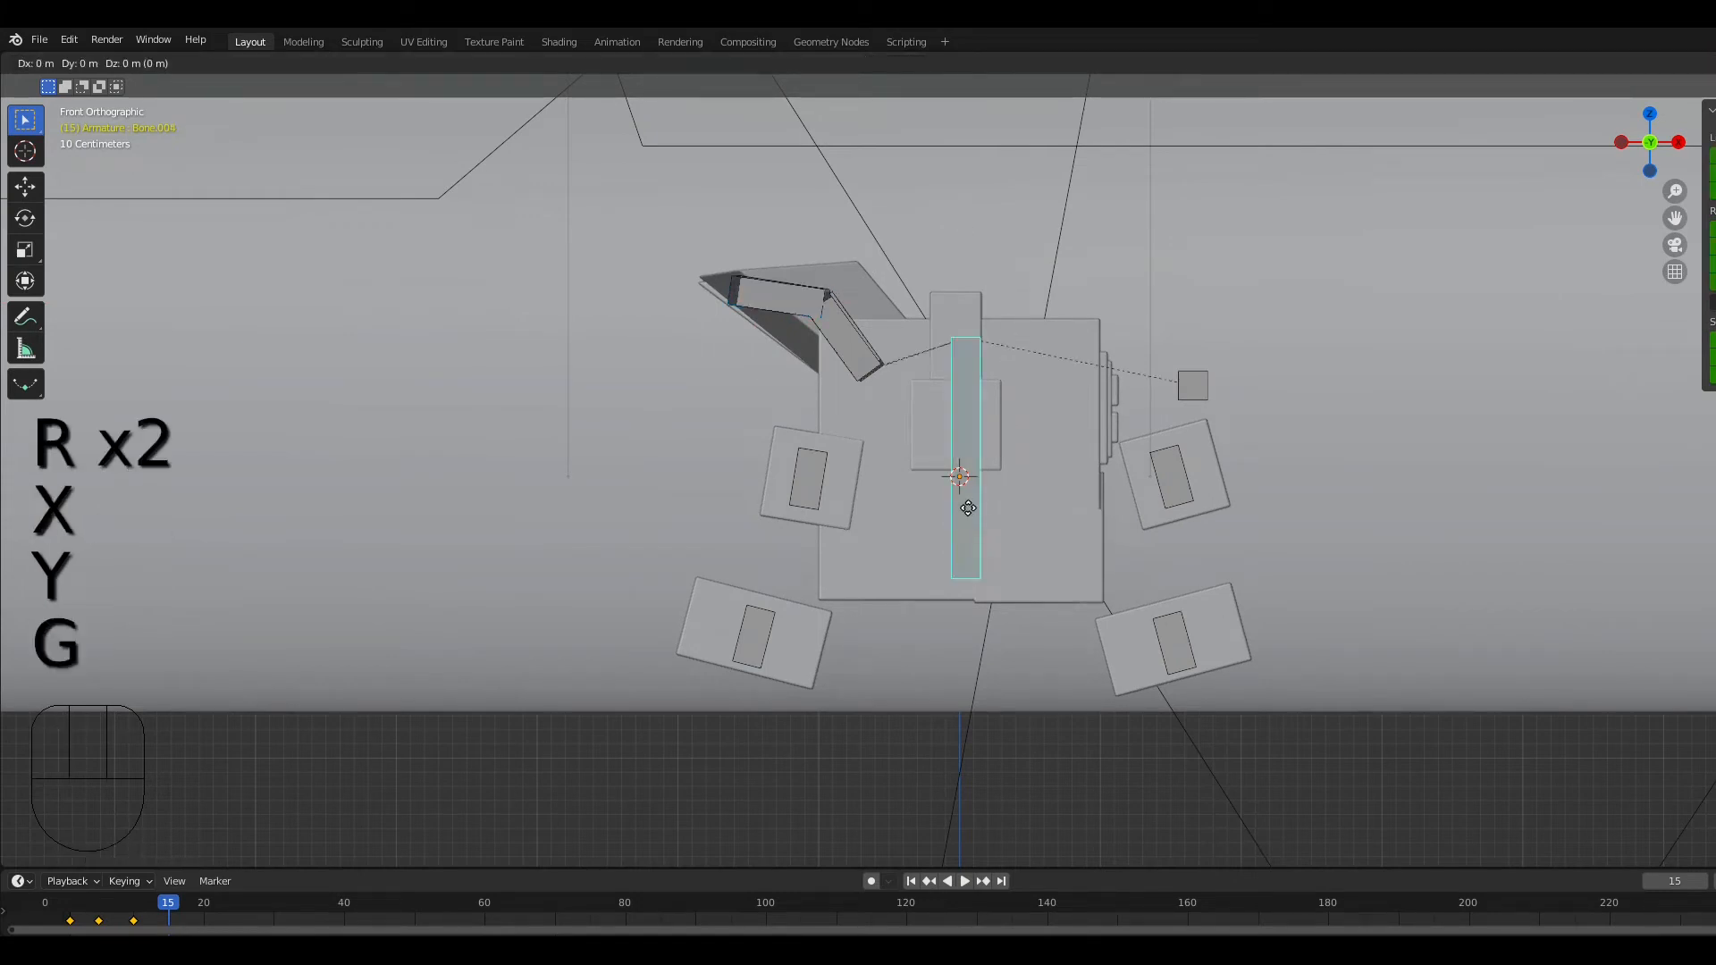
key(z)
click(970, 402)
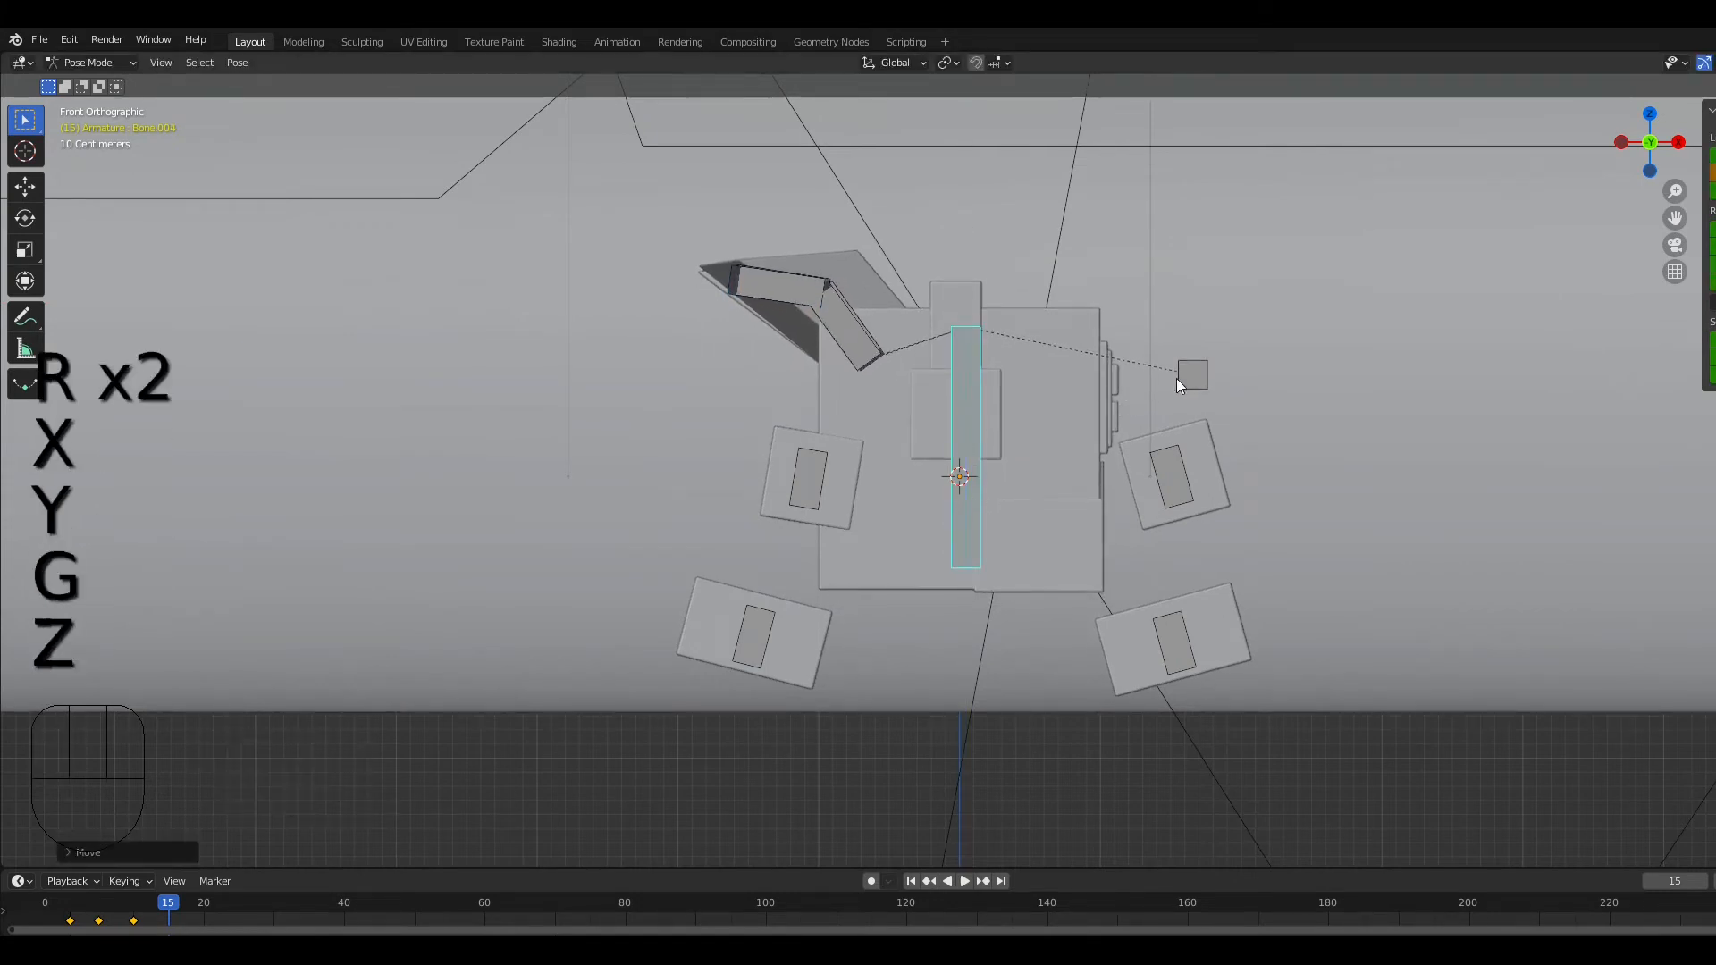
Step: Raise the small square control bone in front of the face slightly along the Z axis
click(1190, 375)
key(g)
key(z)
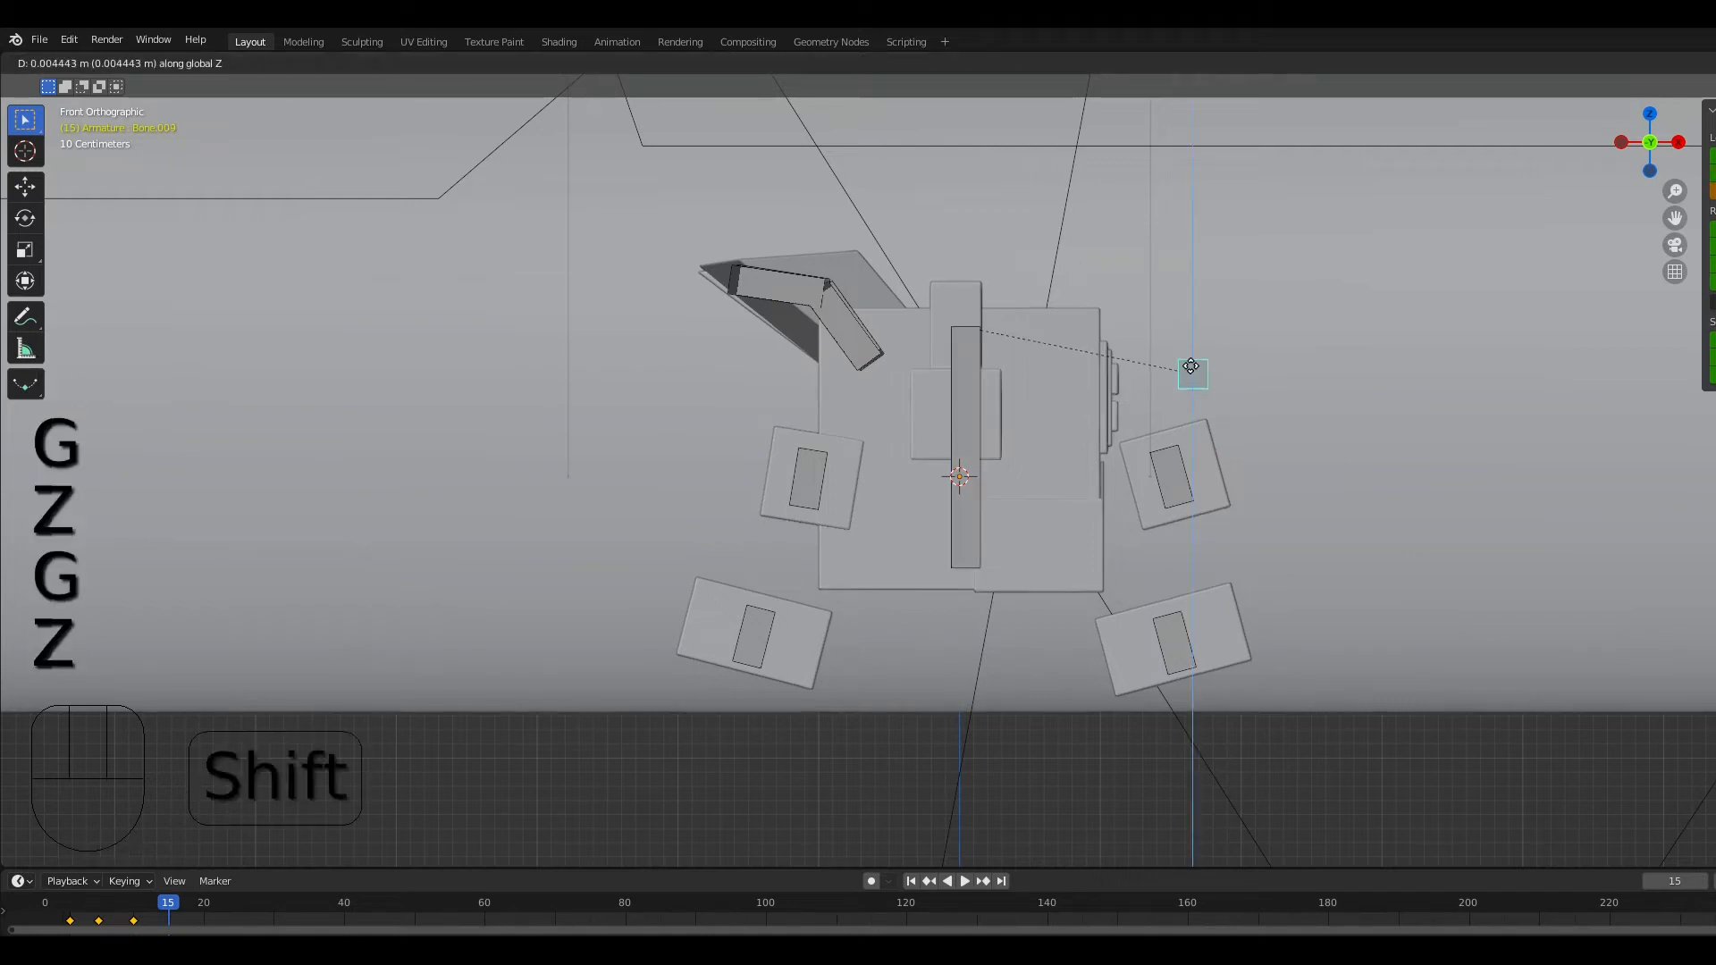
click(1190, 338)
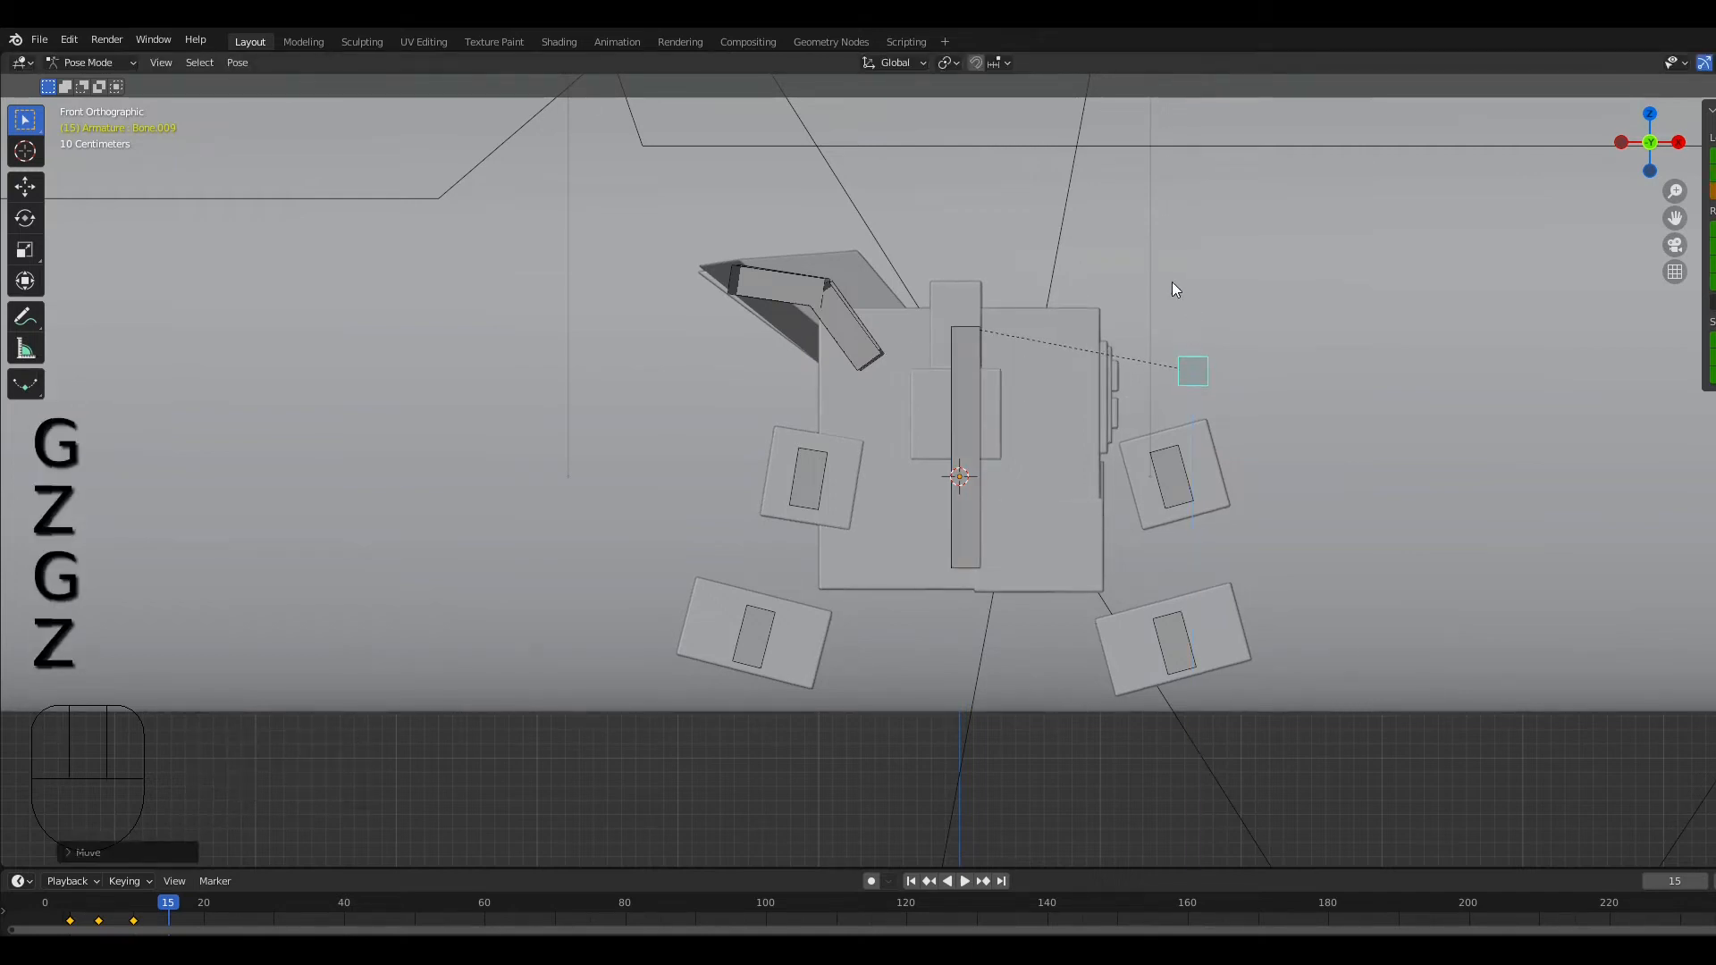
Step: Select all bones except the two feet and keyframe their pose at frame 15
key(a)
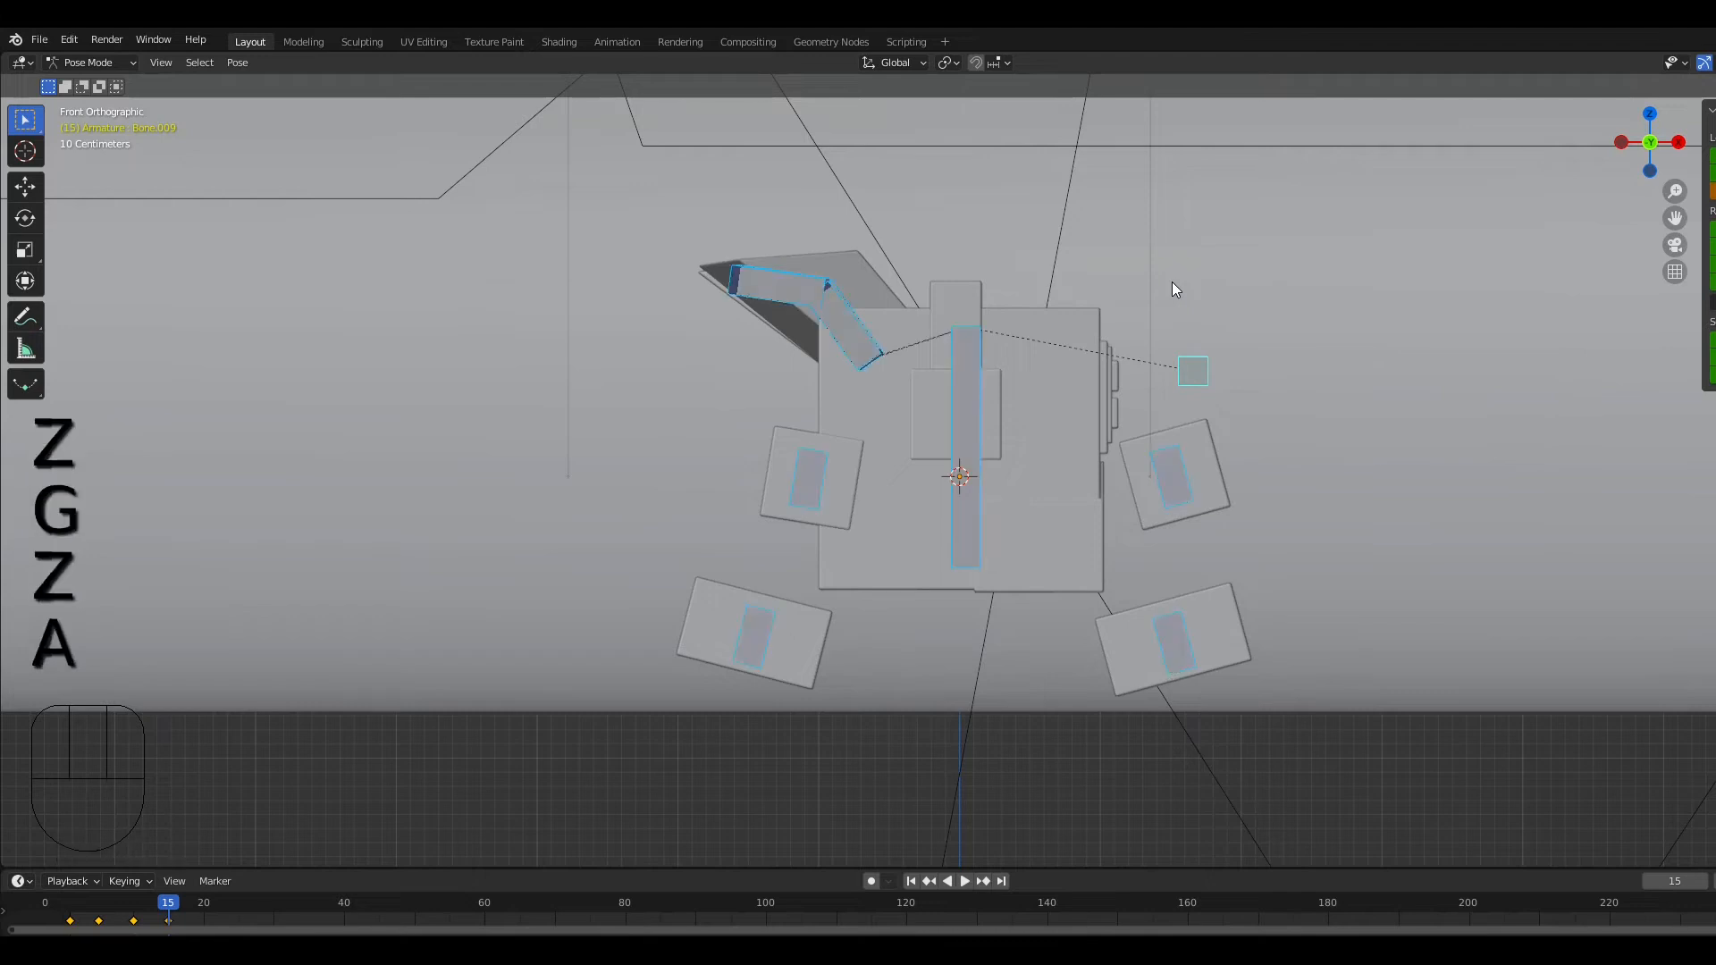
shift+click(1172, 653)
shift+click(756, 638)
shift+click(757, 637)
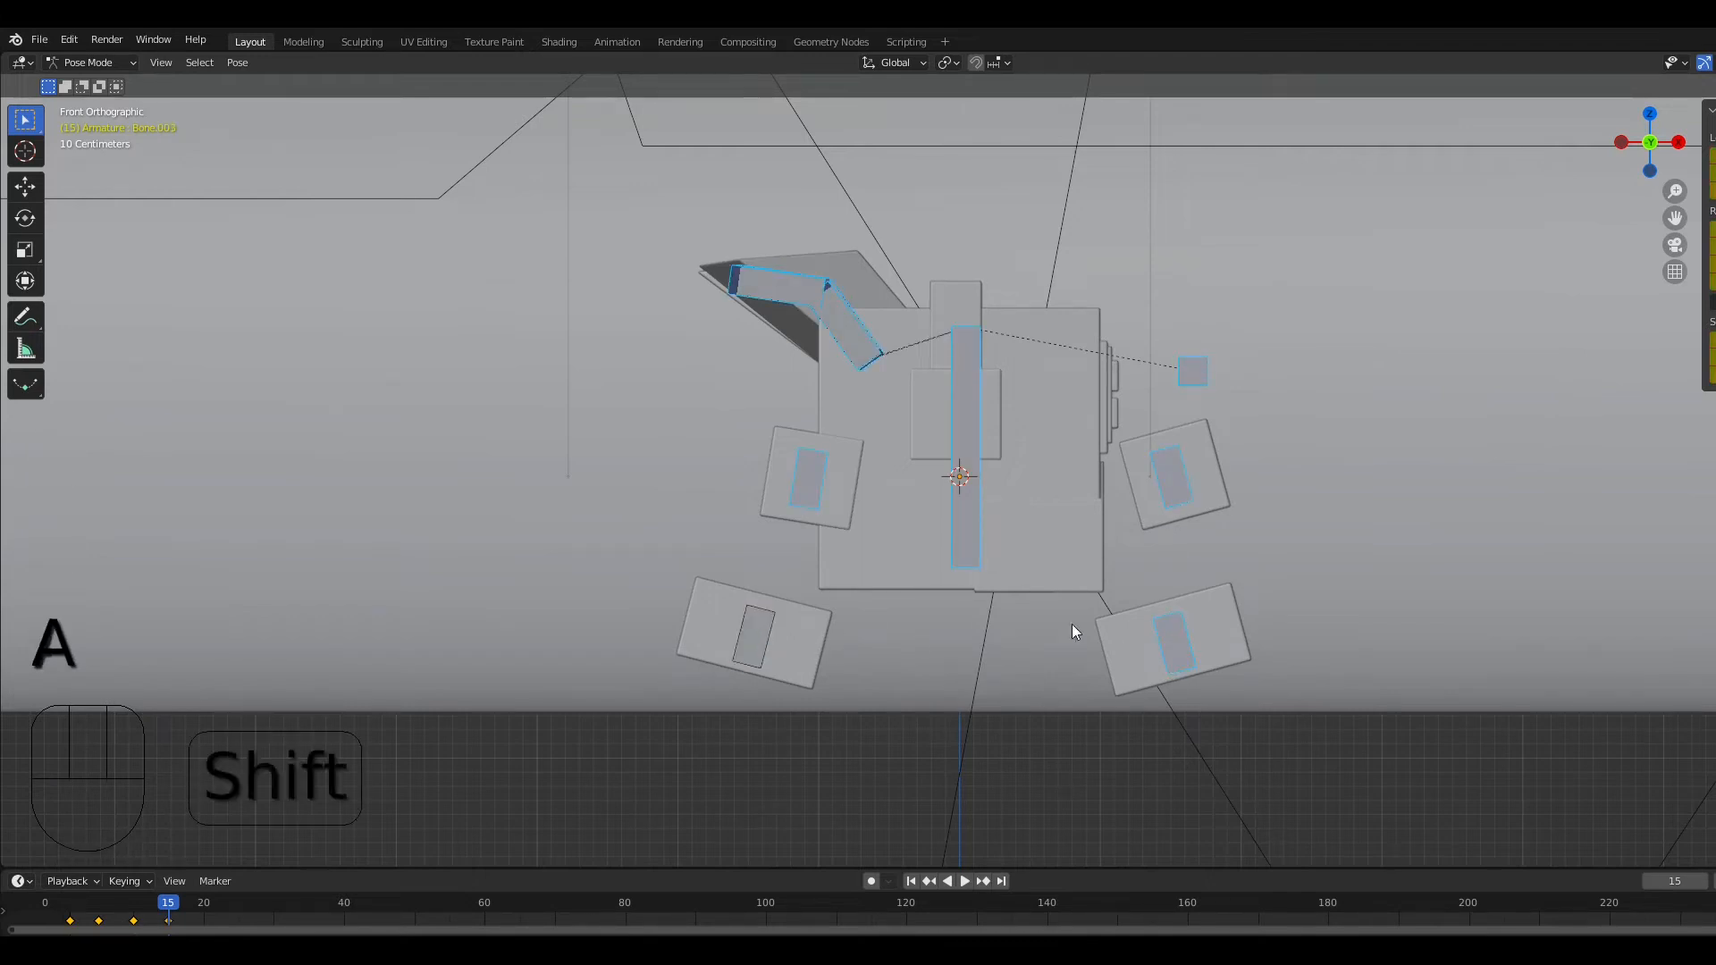
shift+click(1181, 636)
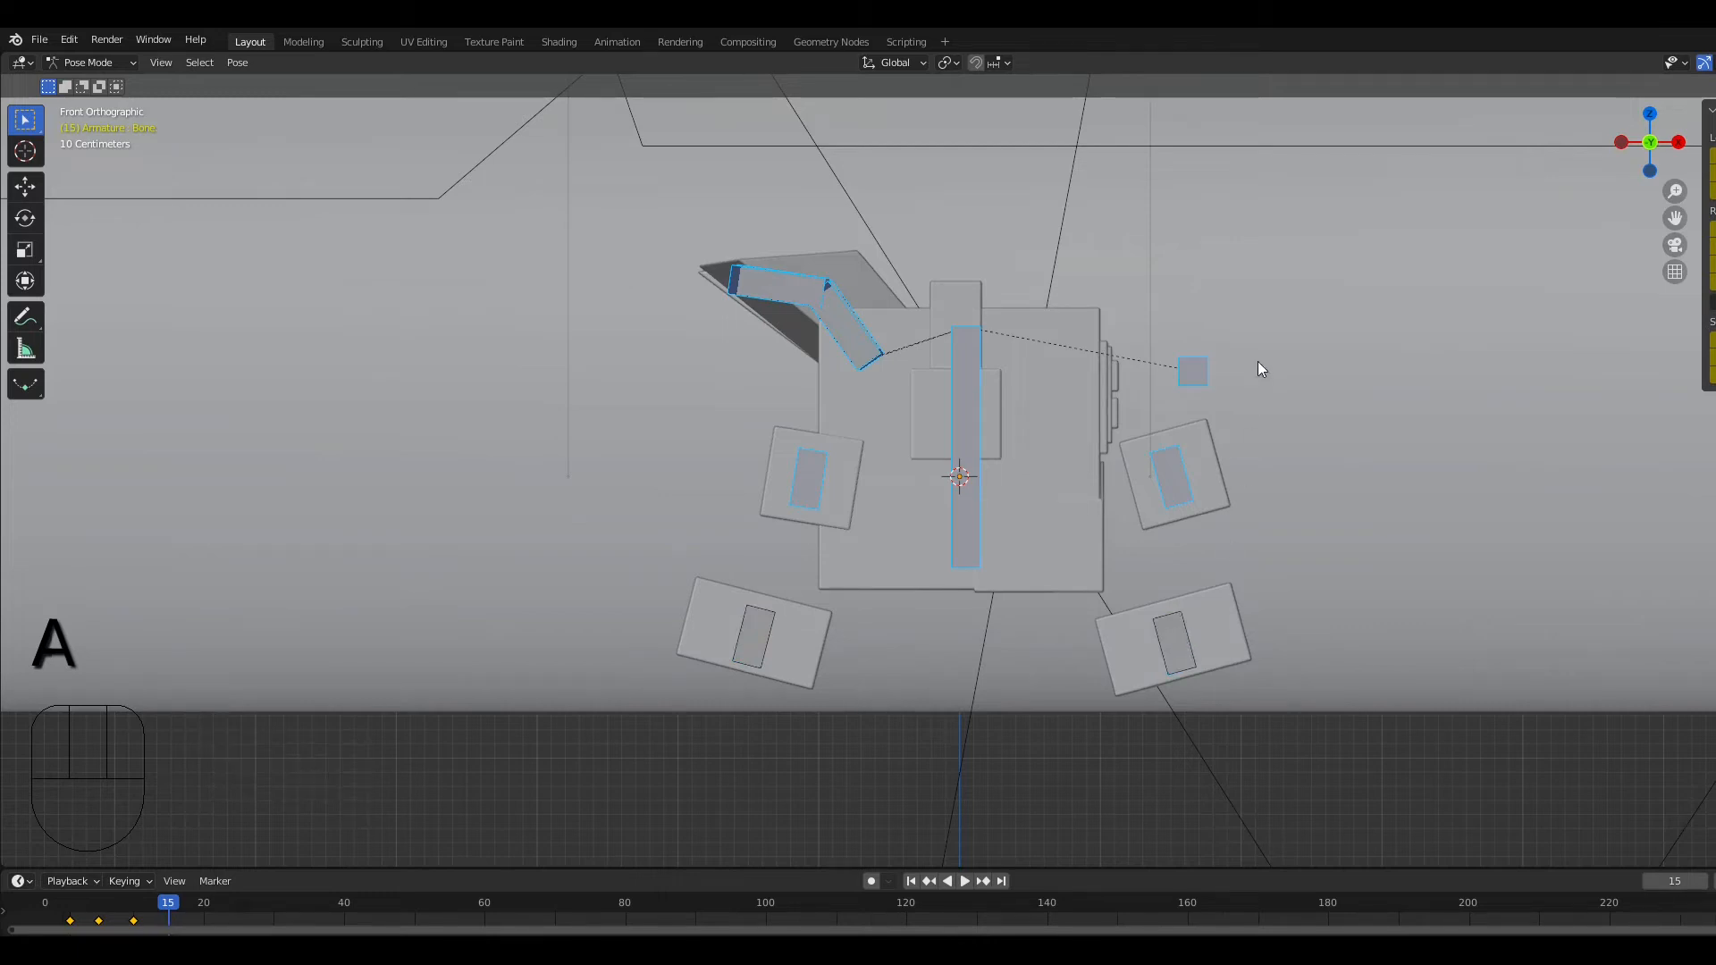
key(i)
click(1257, 361)
Step: Play back the stride animation and examine the motion from the front and from an angled view
key(space)
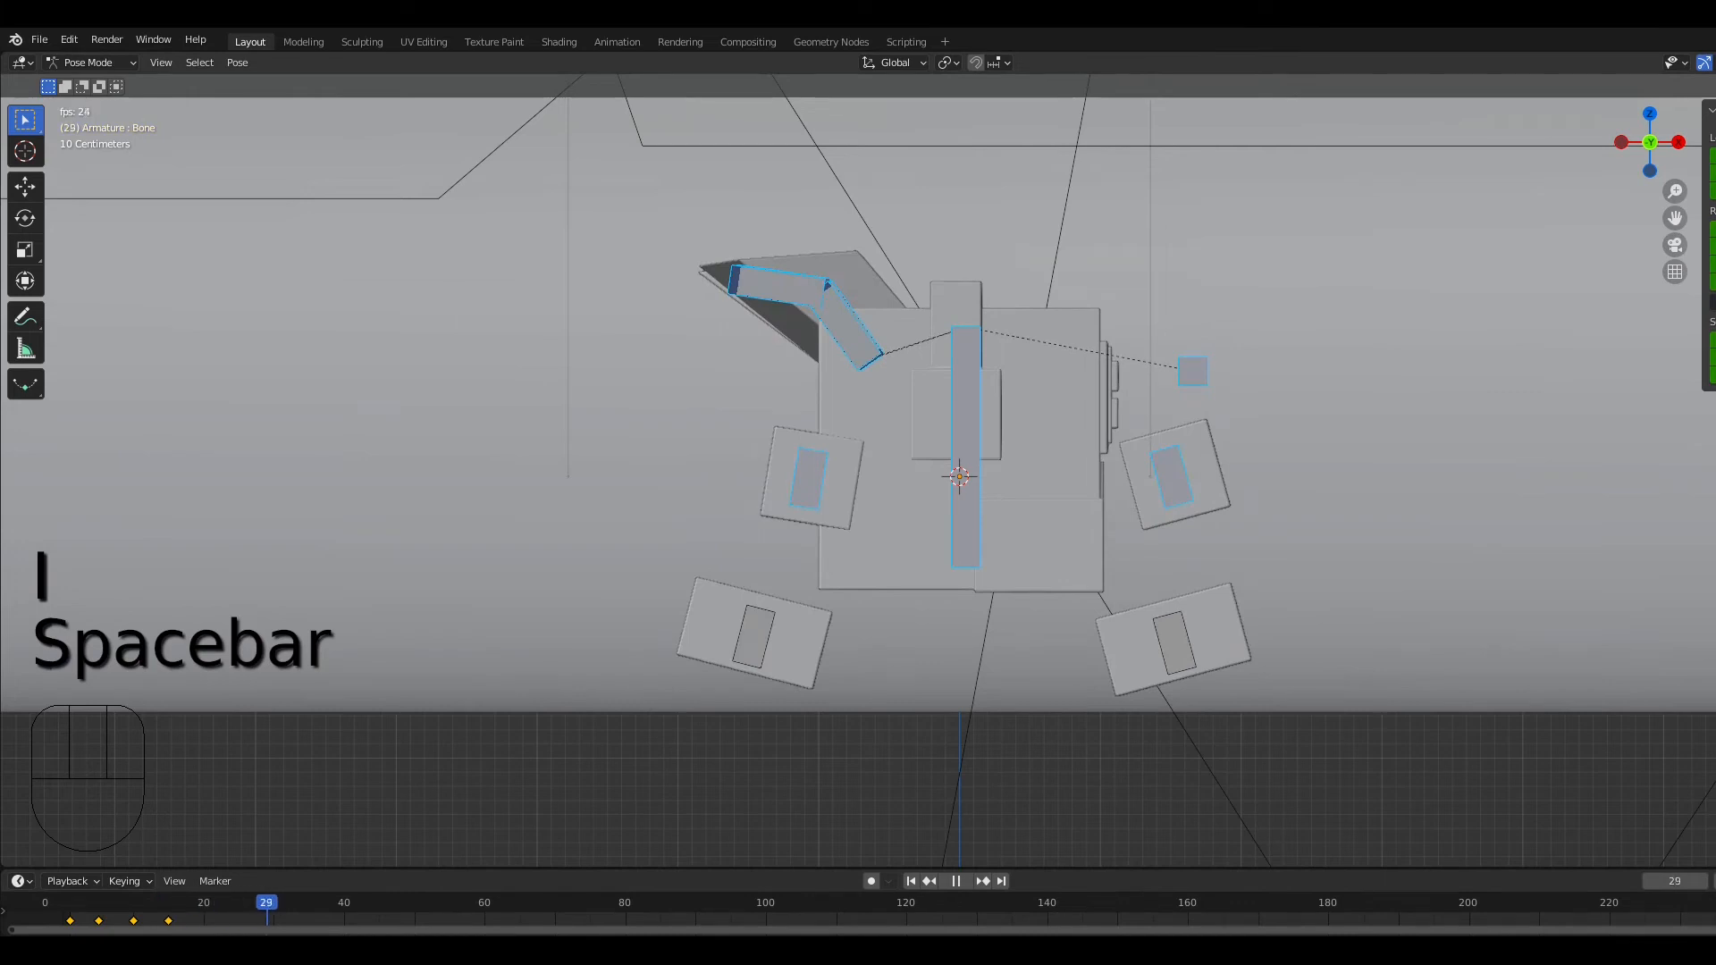
key(space)
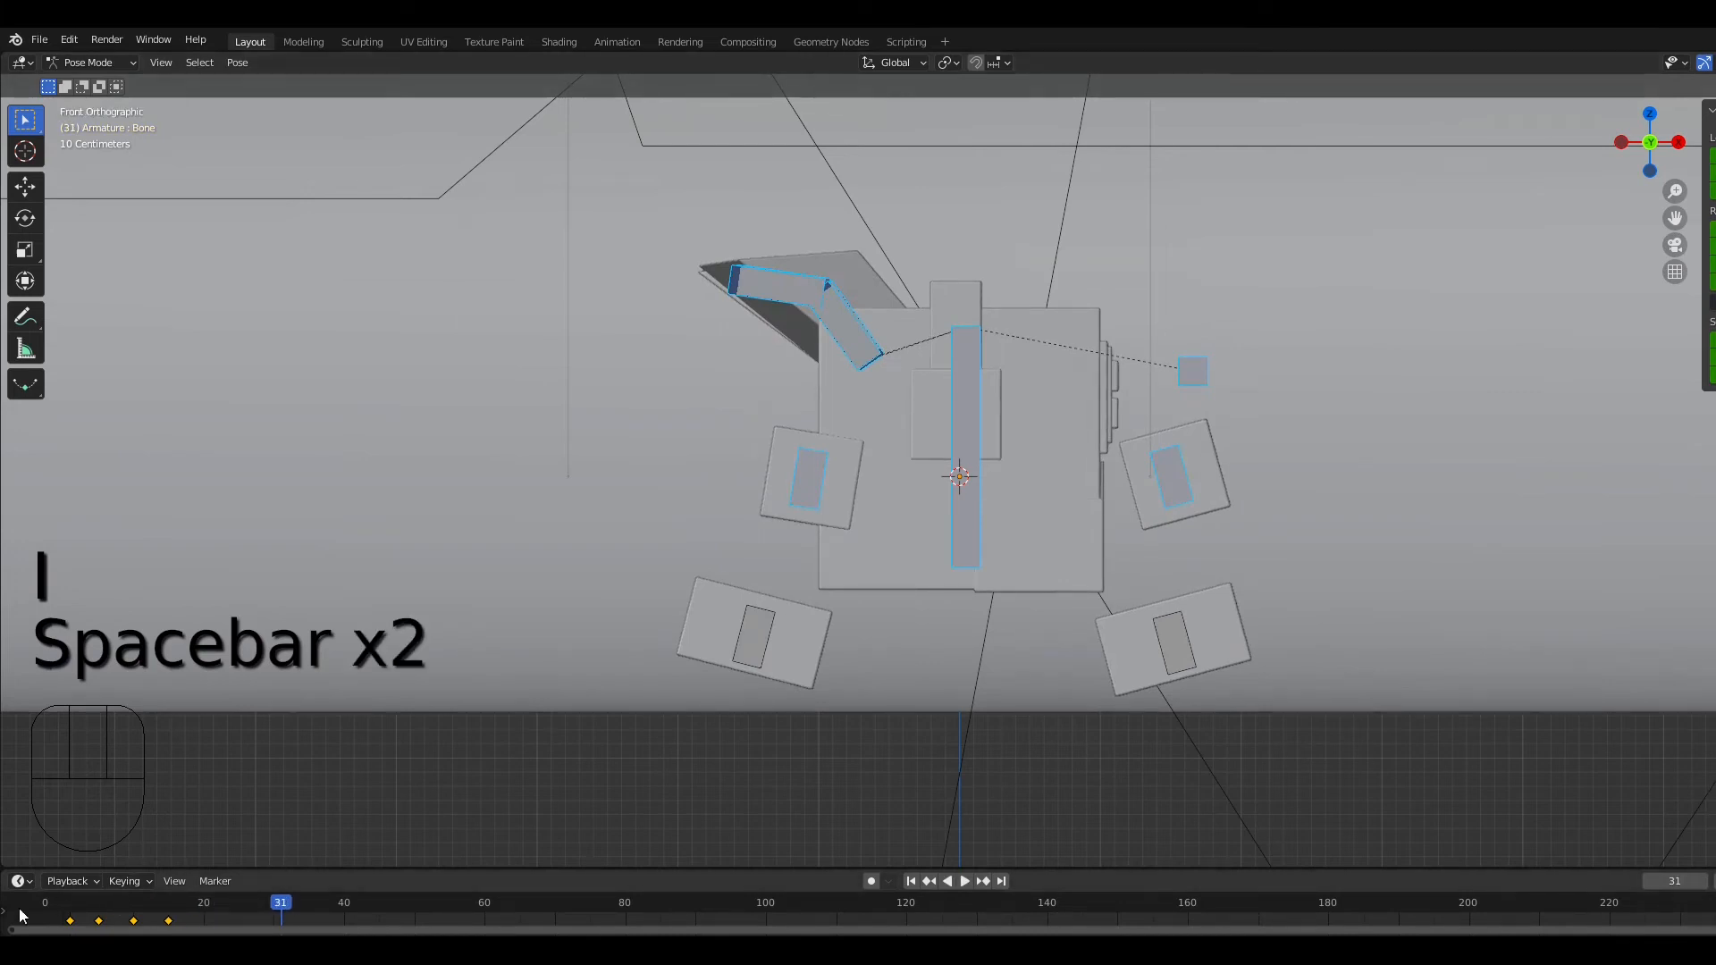
click(165, 916)
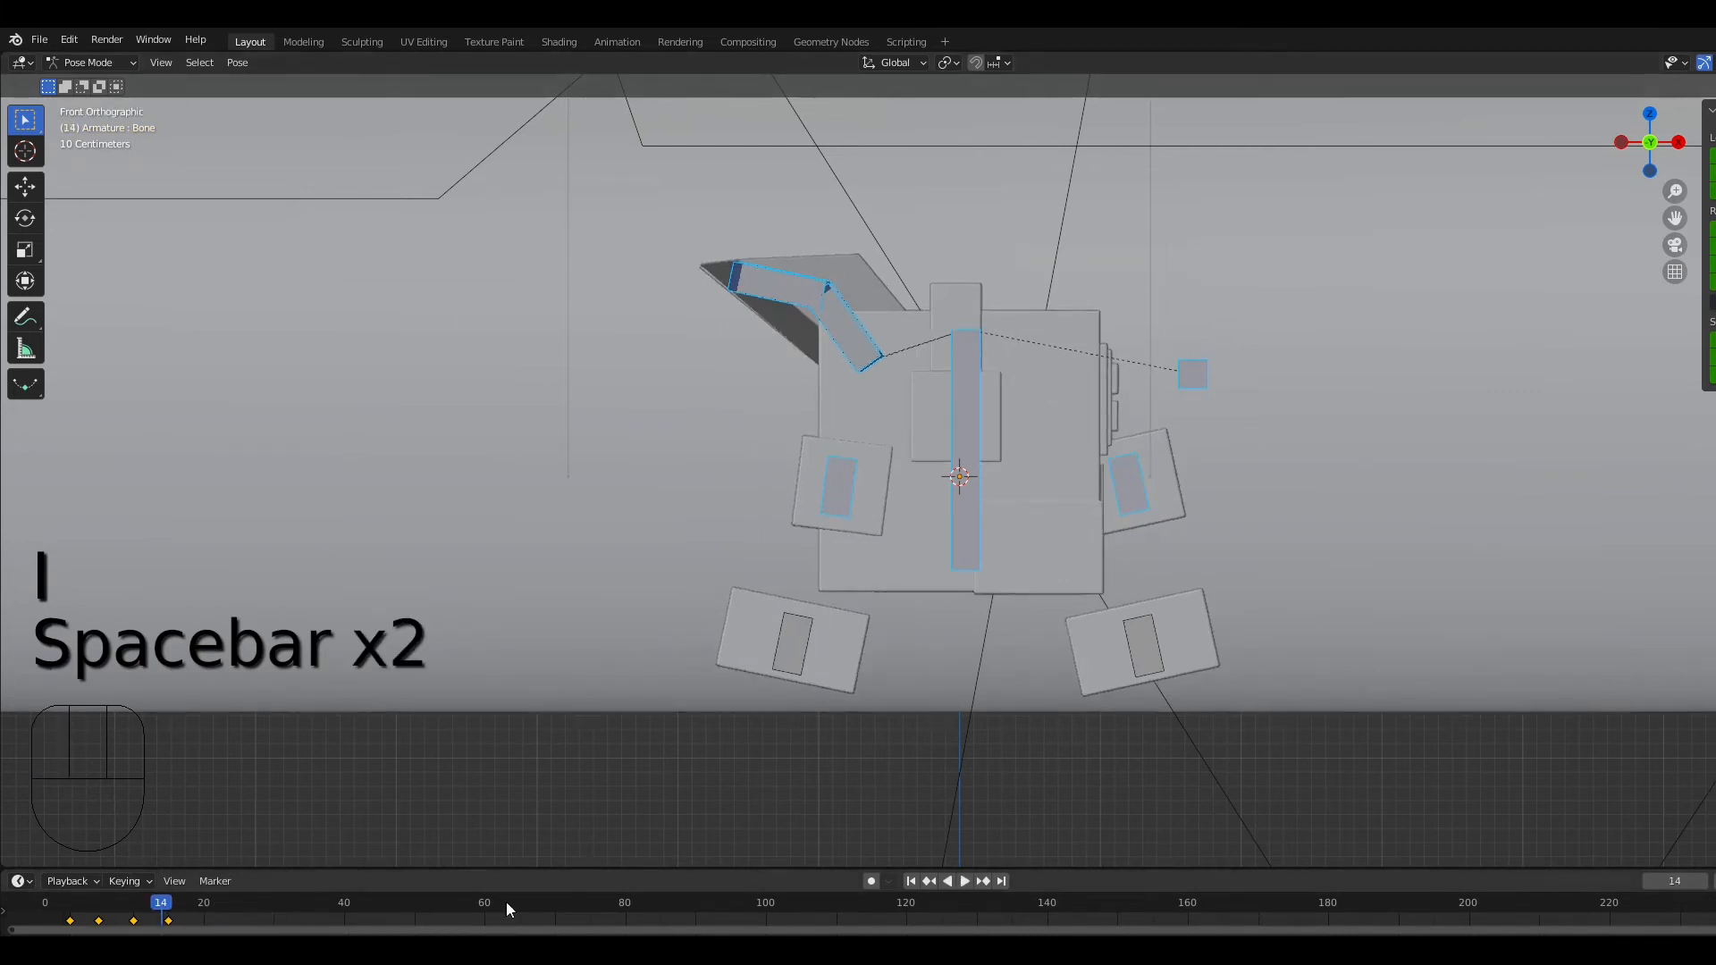
click(162, 903)
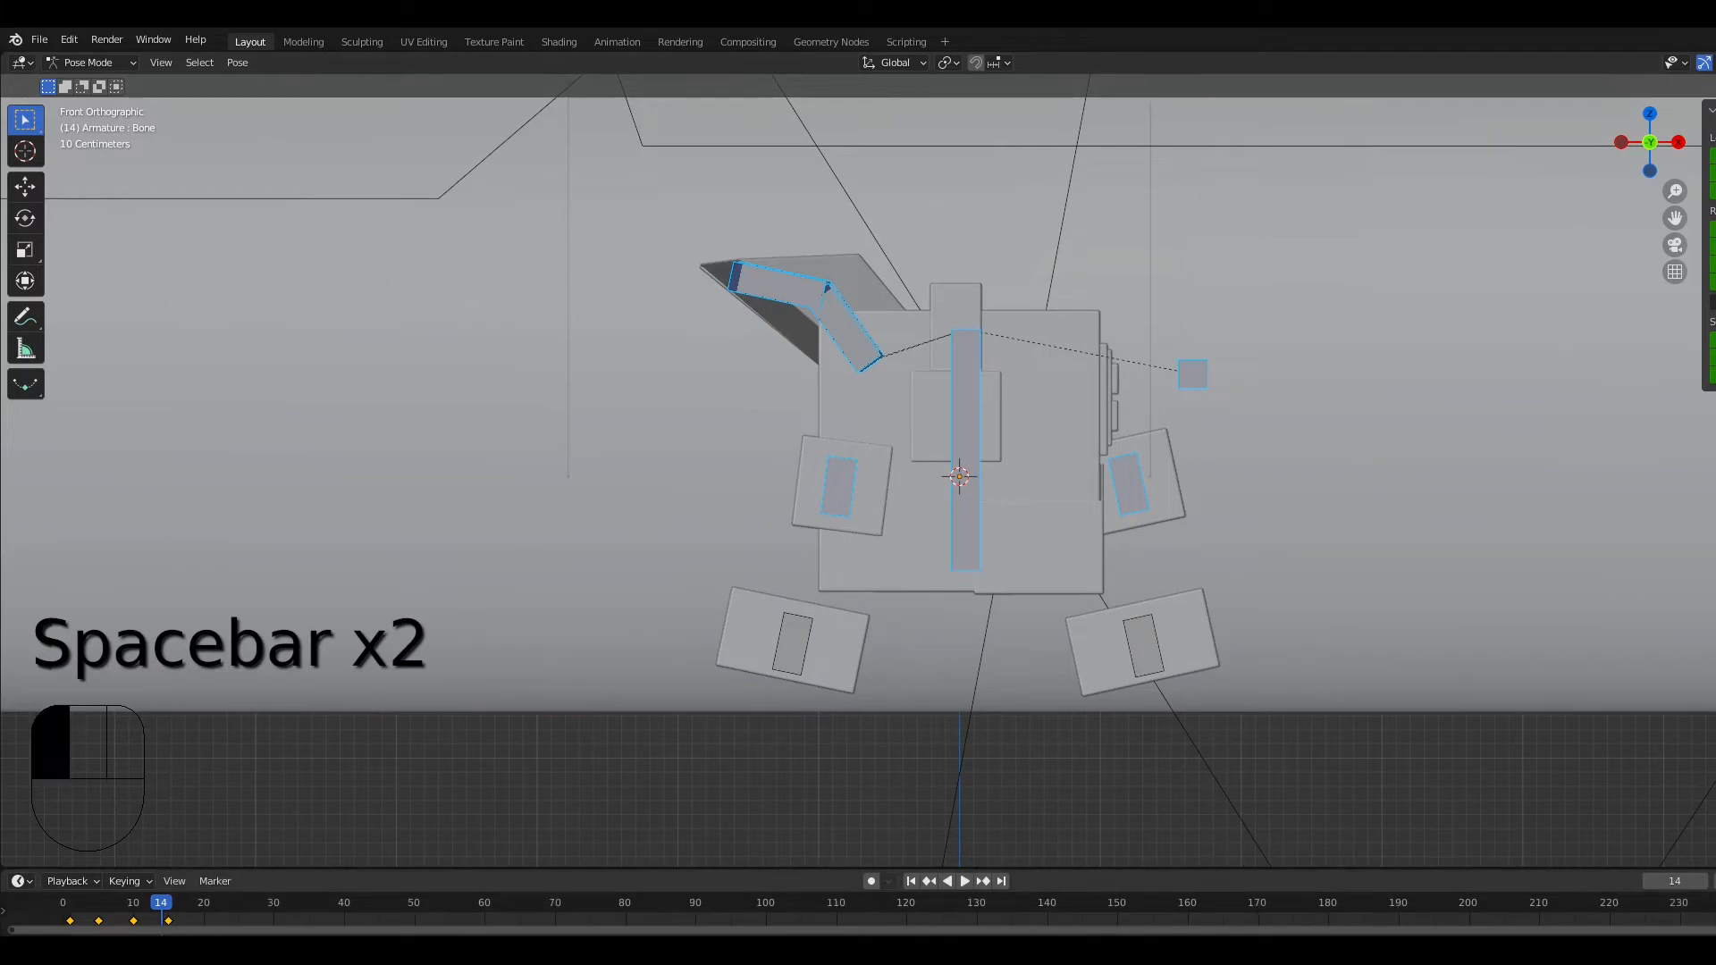
key(space)
middle_drag(1016, 377, 563, 591)
key(space)
Step: Replace the frame 15 keyframe of all bones with a duplicate of the frame 1 keyframe
drag(112, 905, 71, 882)
middle_drag(823, 613, 911, 628)
key(a)
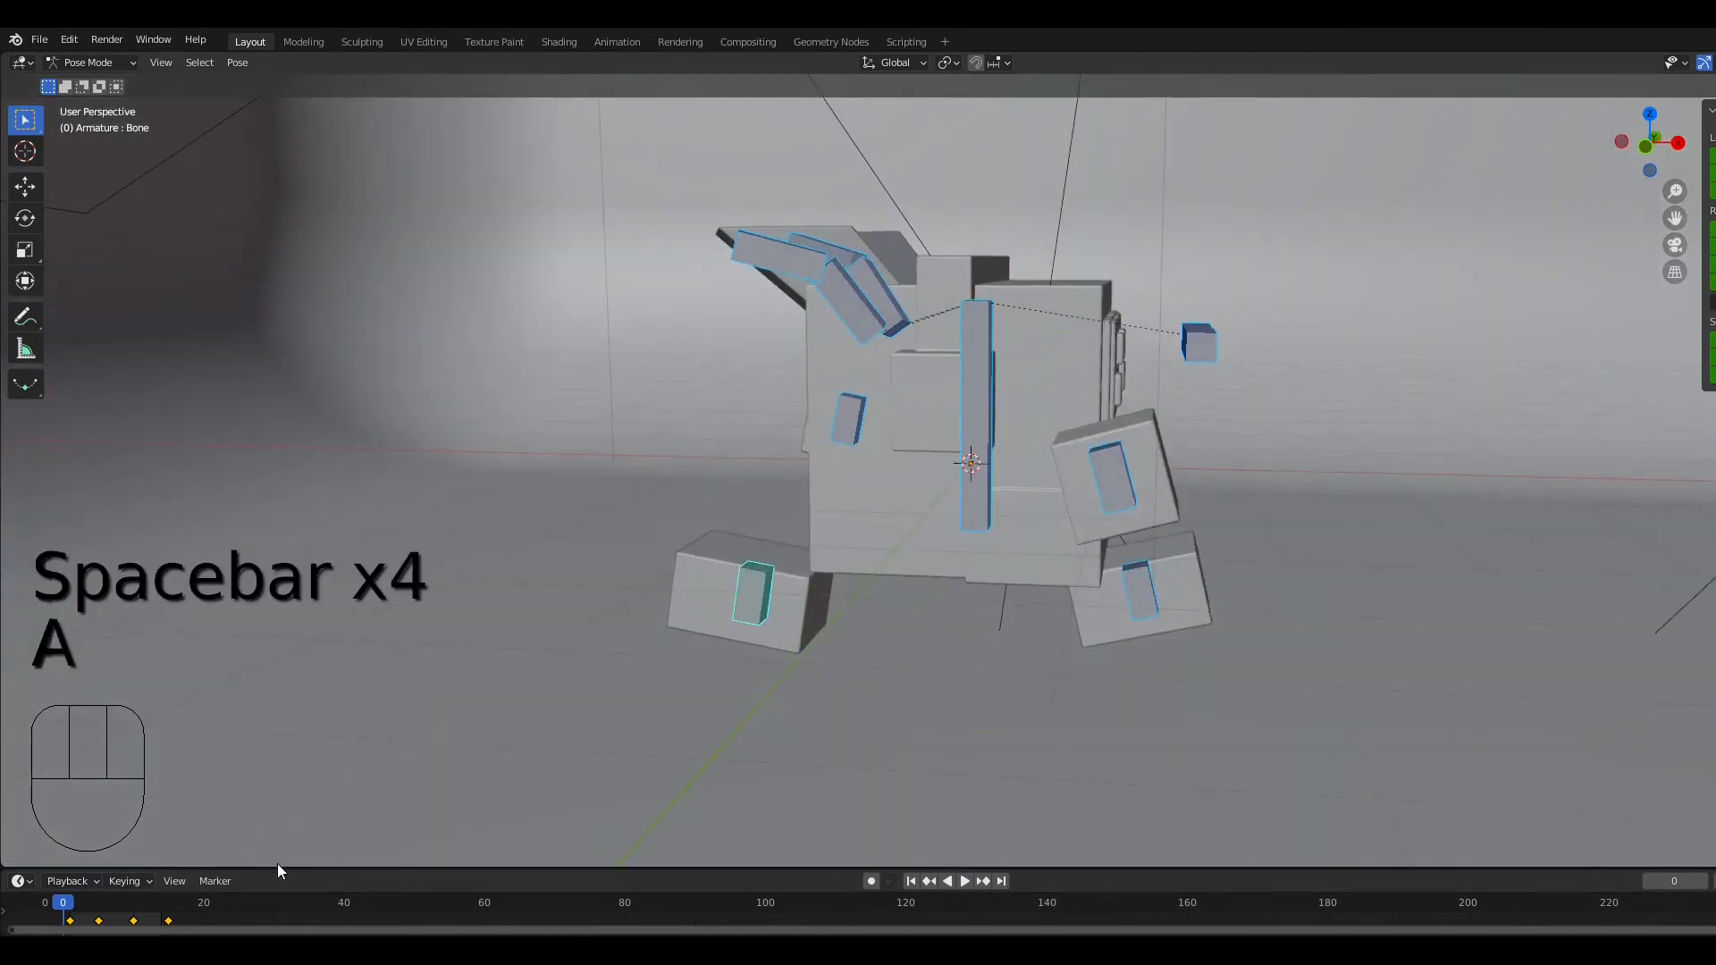
click(168, 920)
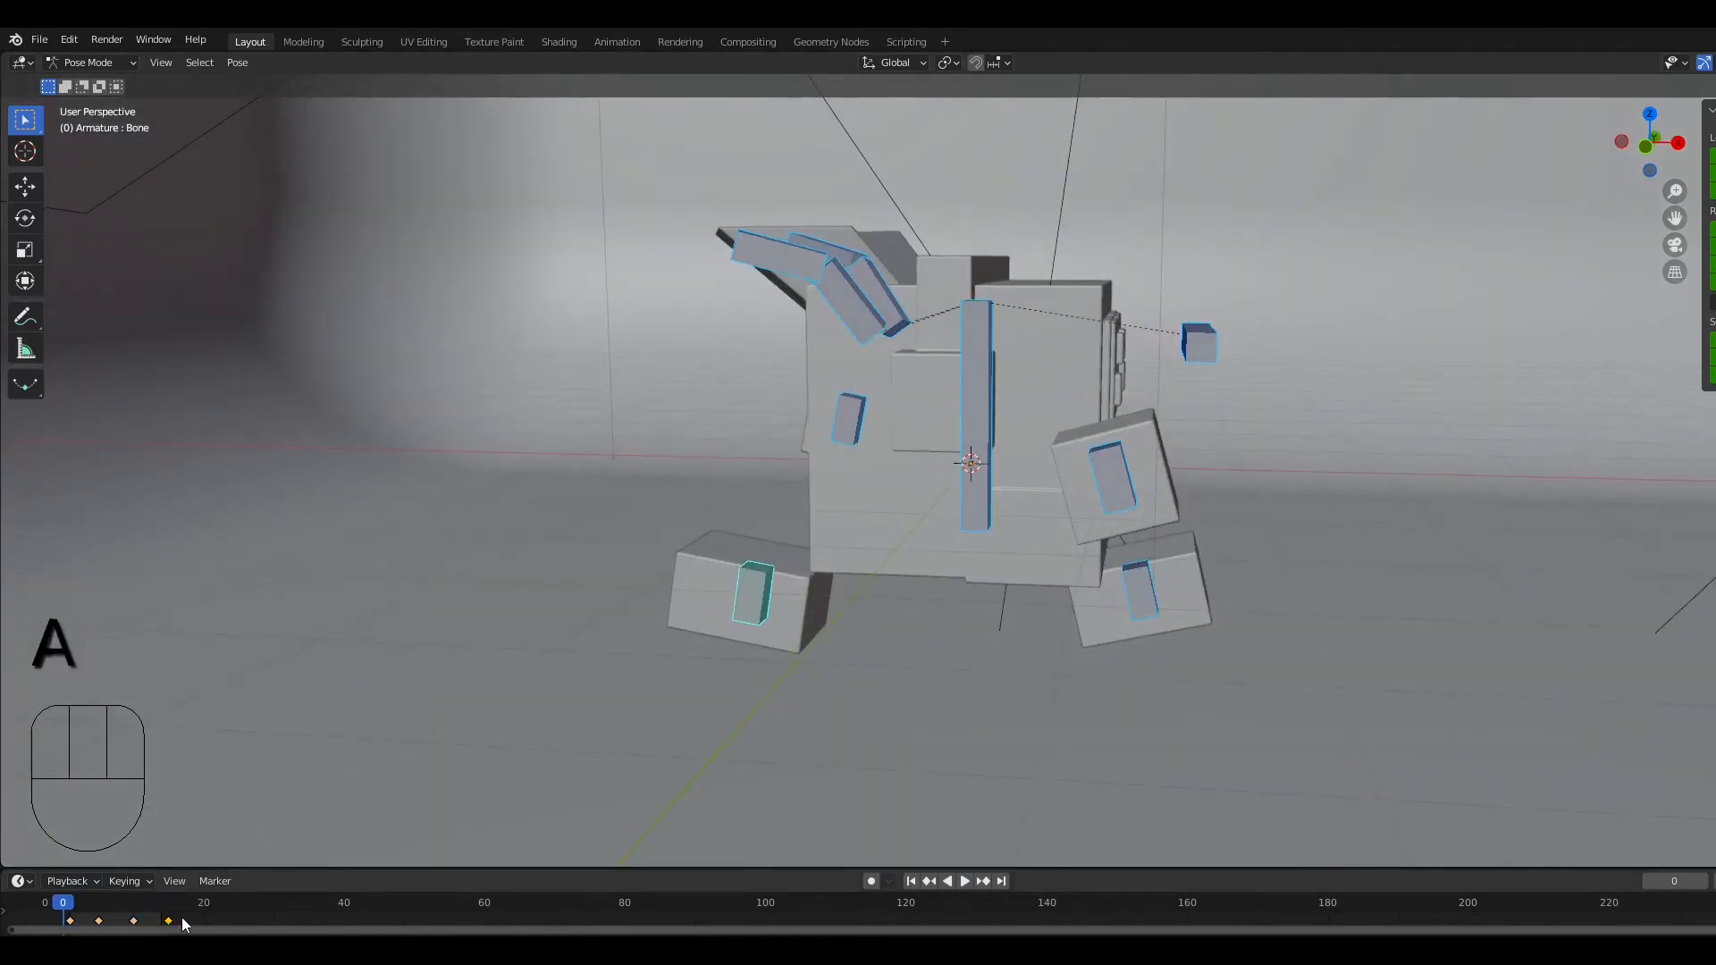
key(Delete)
click(70, 920)
key(shift+d)
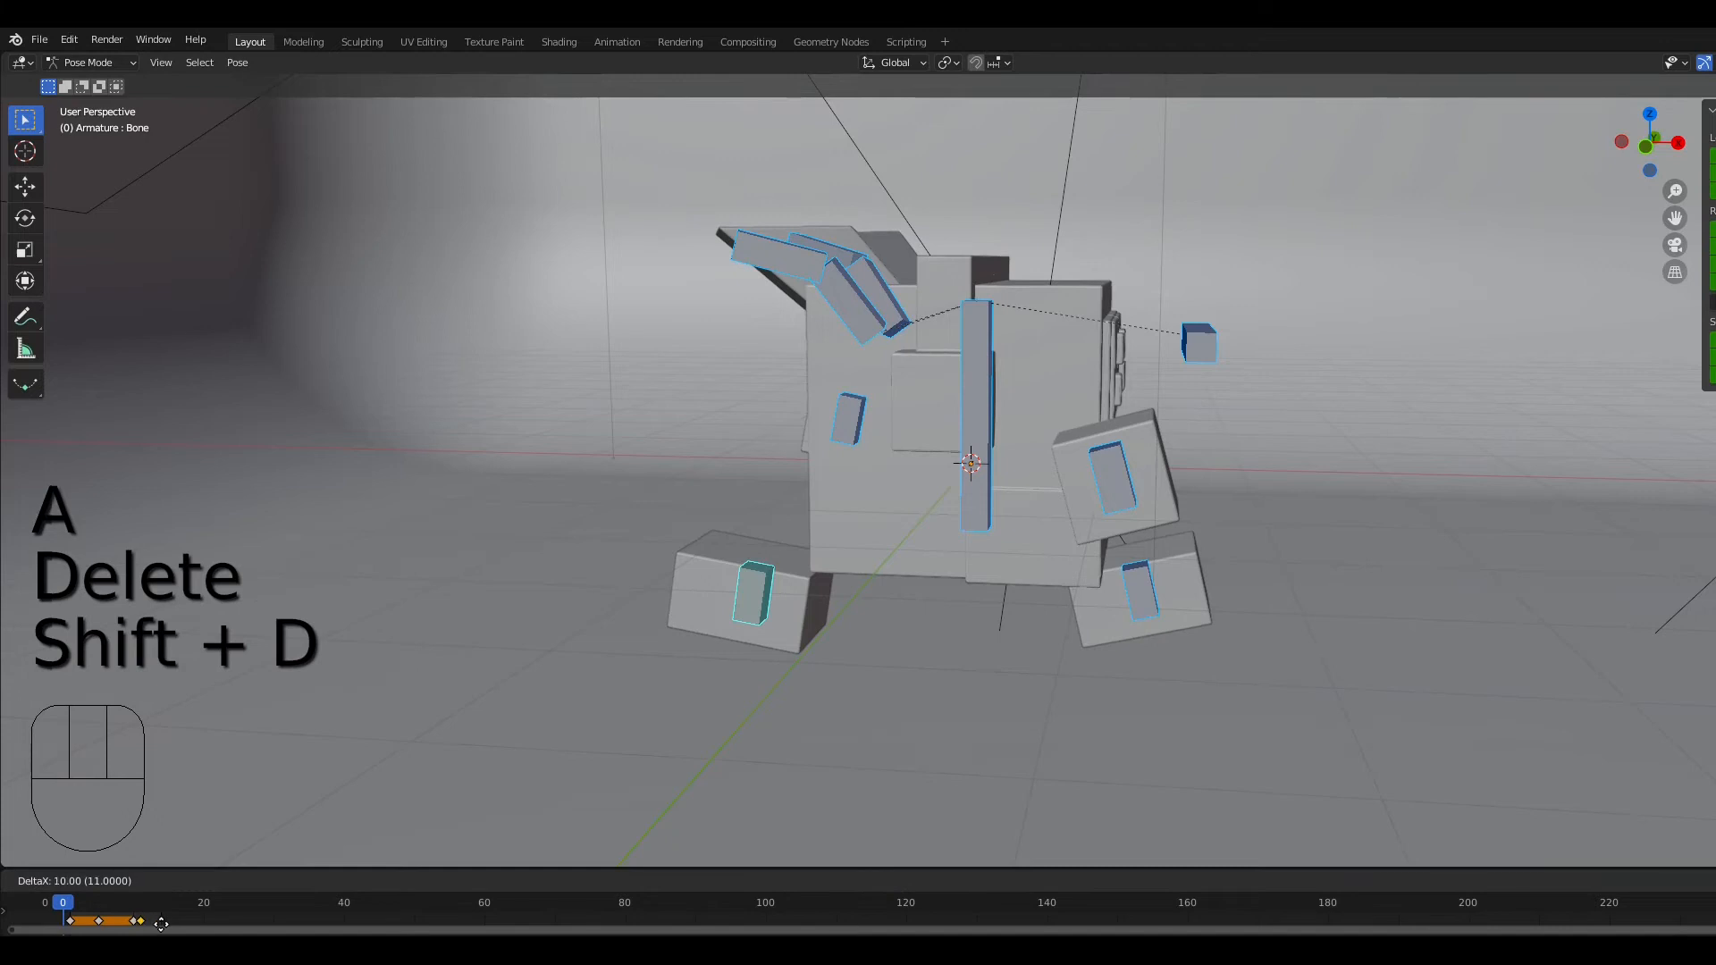
click(183, 922)
Step: Play back the stride and delete the duplicated keyframe at frame 15
key(space)
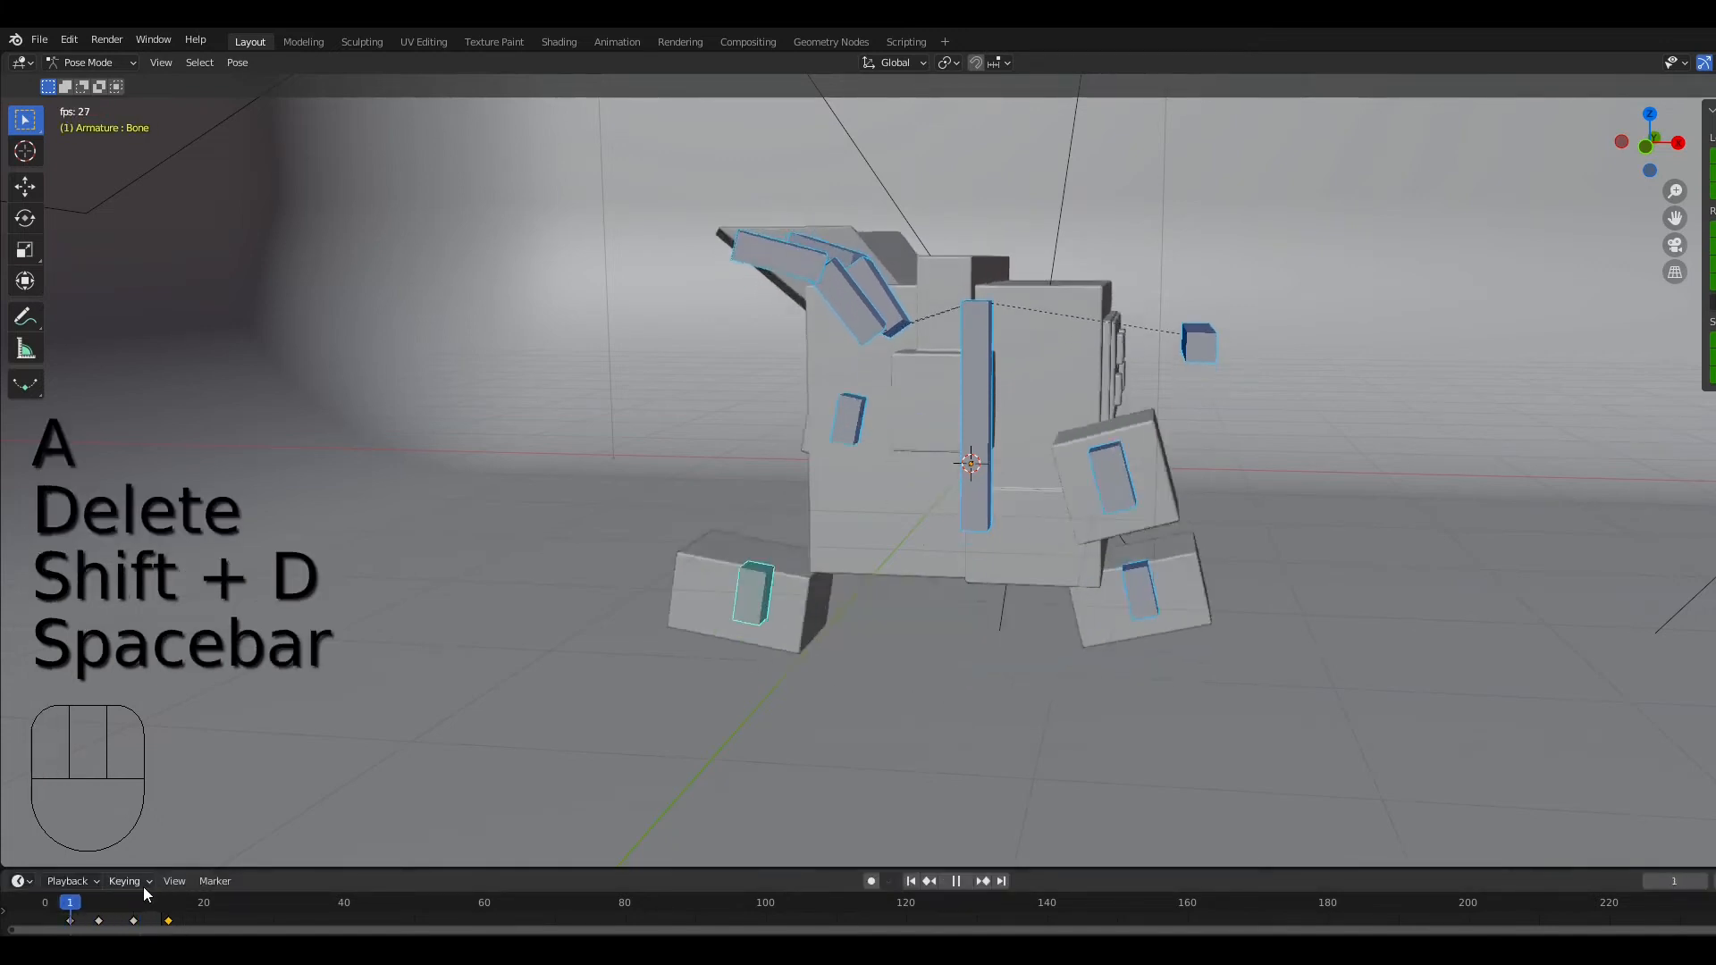
middle_drag(245, 809, 919, 701)
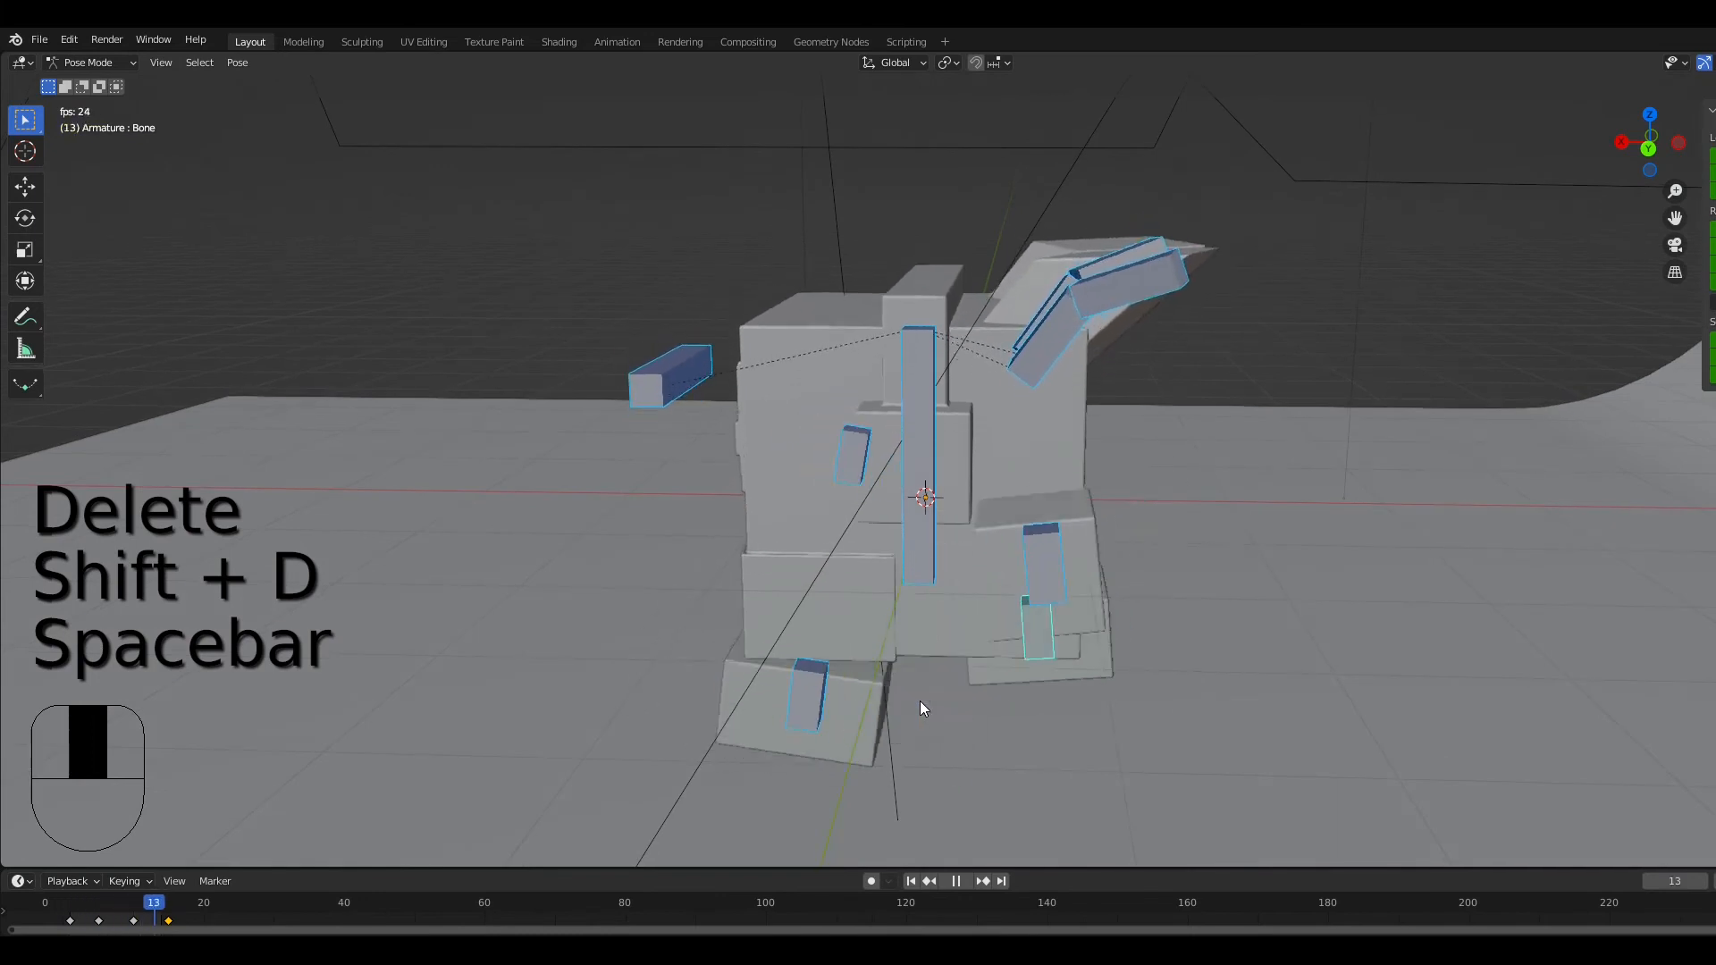
key(space)
drag(204, 918, 133, 886)
key(Delete)
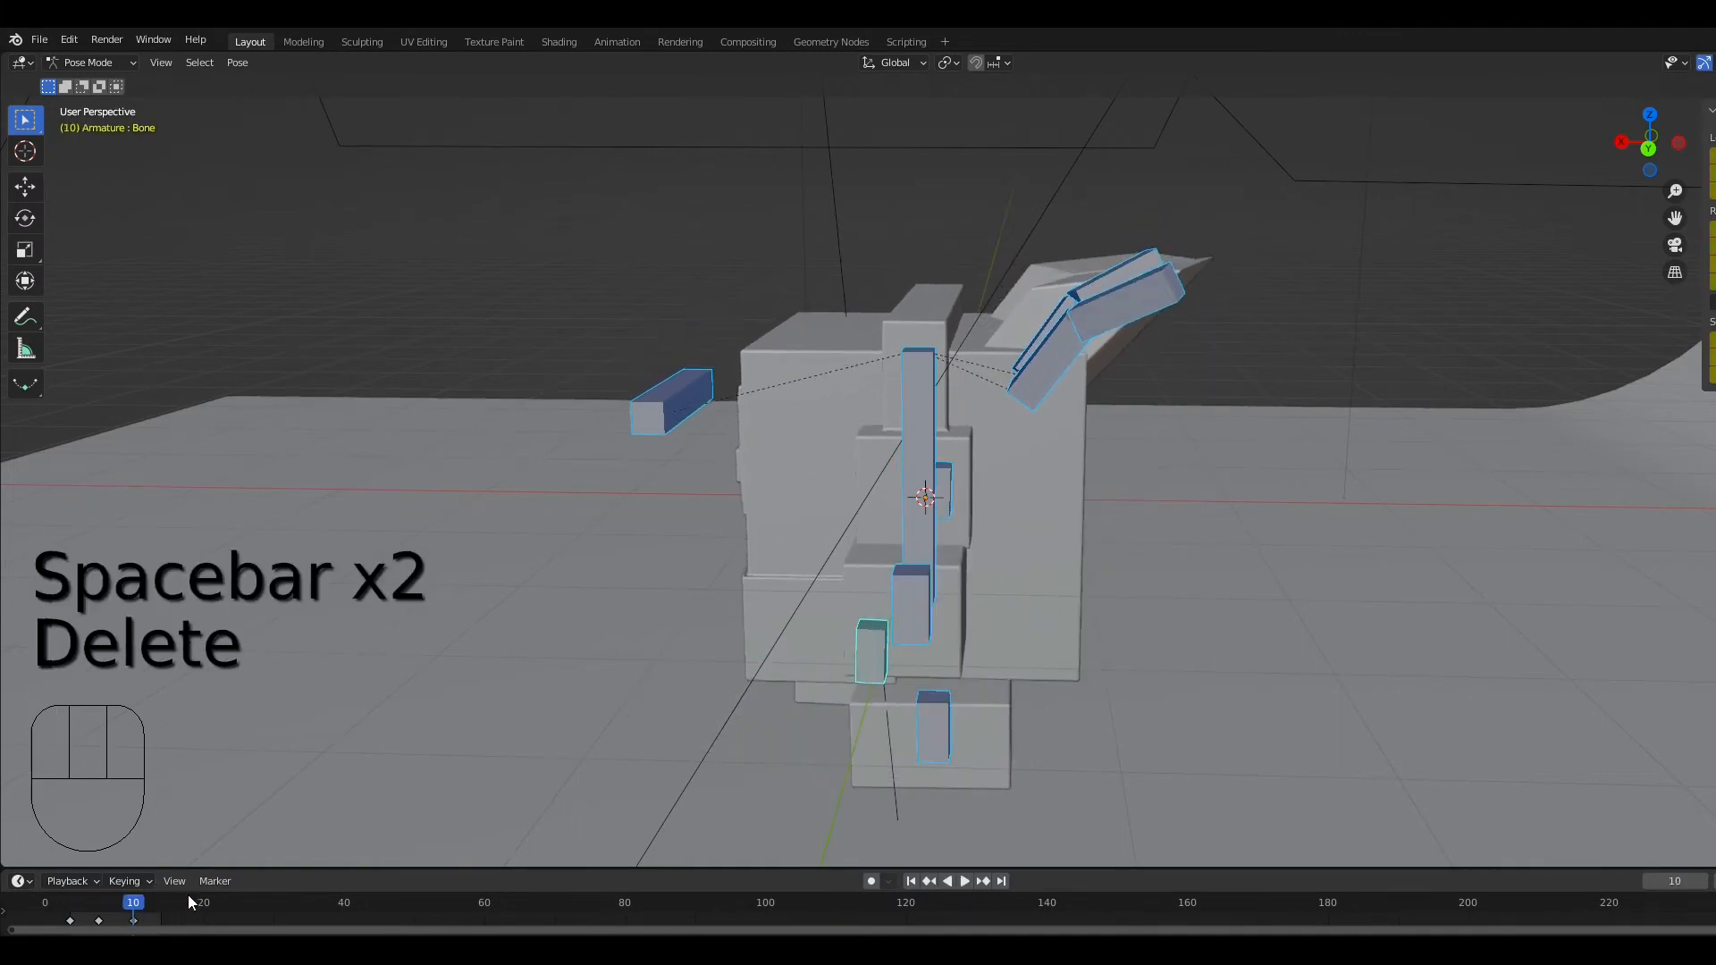
click(152, 910)
drag(170, 906, 164, 902)
Step: Undo the recent keyframe deletions and duplication to restore the original stride key at frame 15
key(ctrl+z)
key(ctrl+z)
key(ctrl+z)
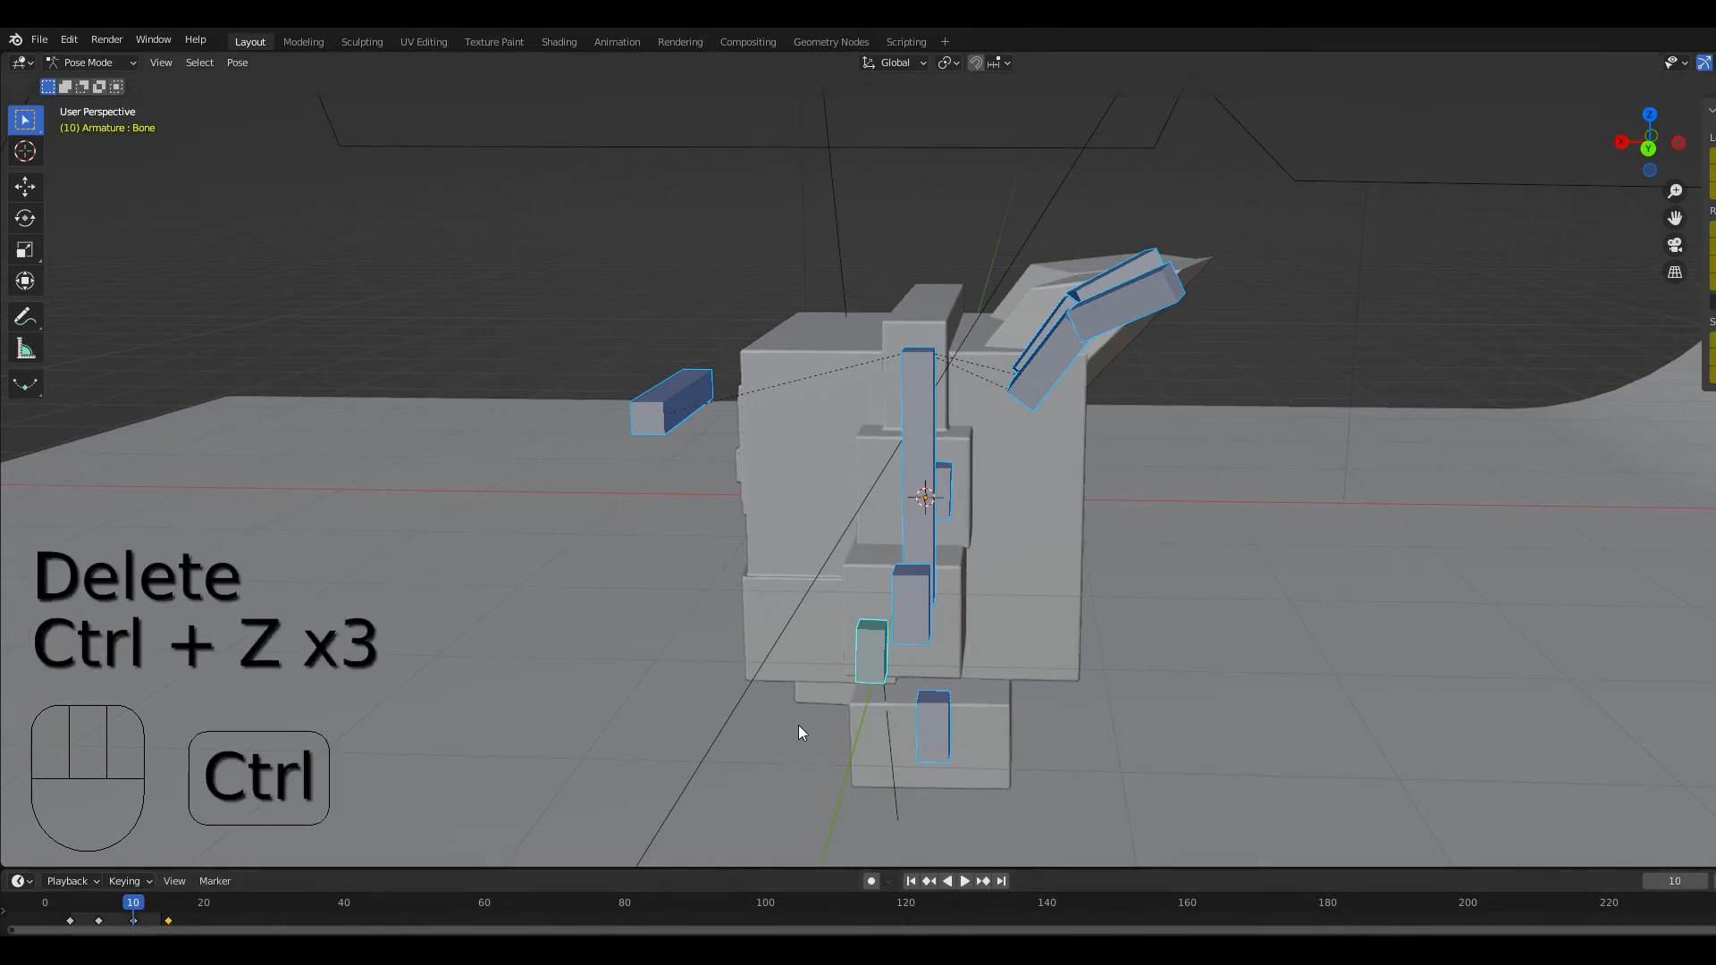
key(ctrl+z)
key(ctrl+z)
middle_drag(652, 682, 758, 674)
key(ctrl+z)
key(ctrl+z)
Step: Play back and scrub through the stride between frames 0 and 16, examining the poses from several angles
key(space)
middle_drag(283, 786, 661, 800)
key(space)
drag(139, 904, 163, 897)
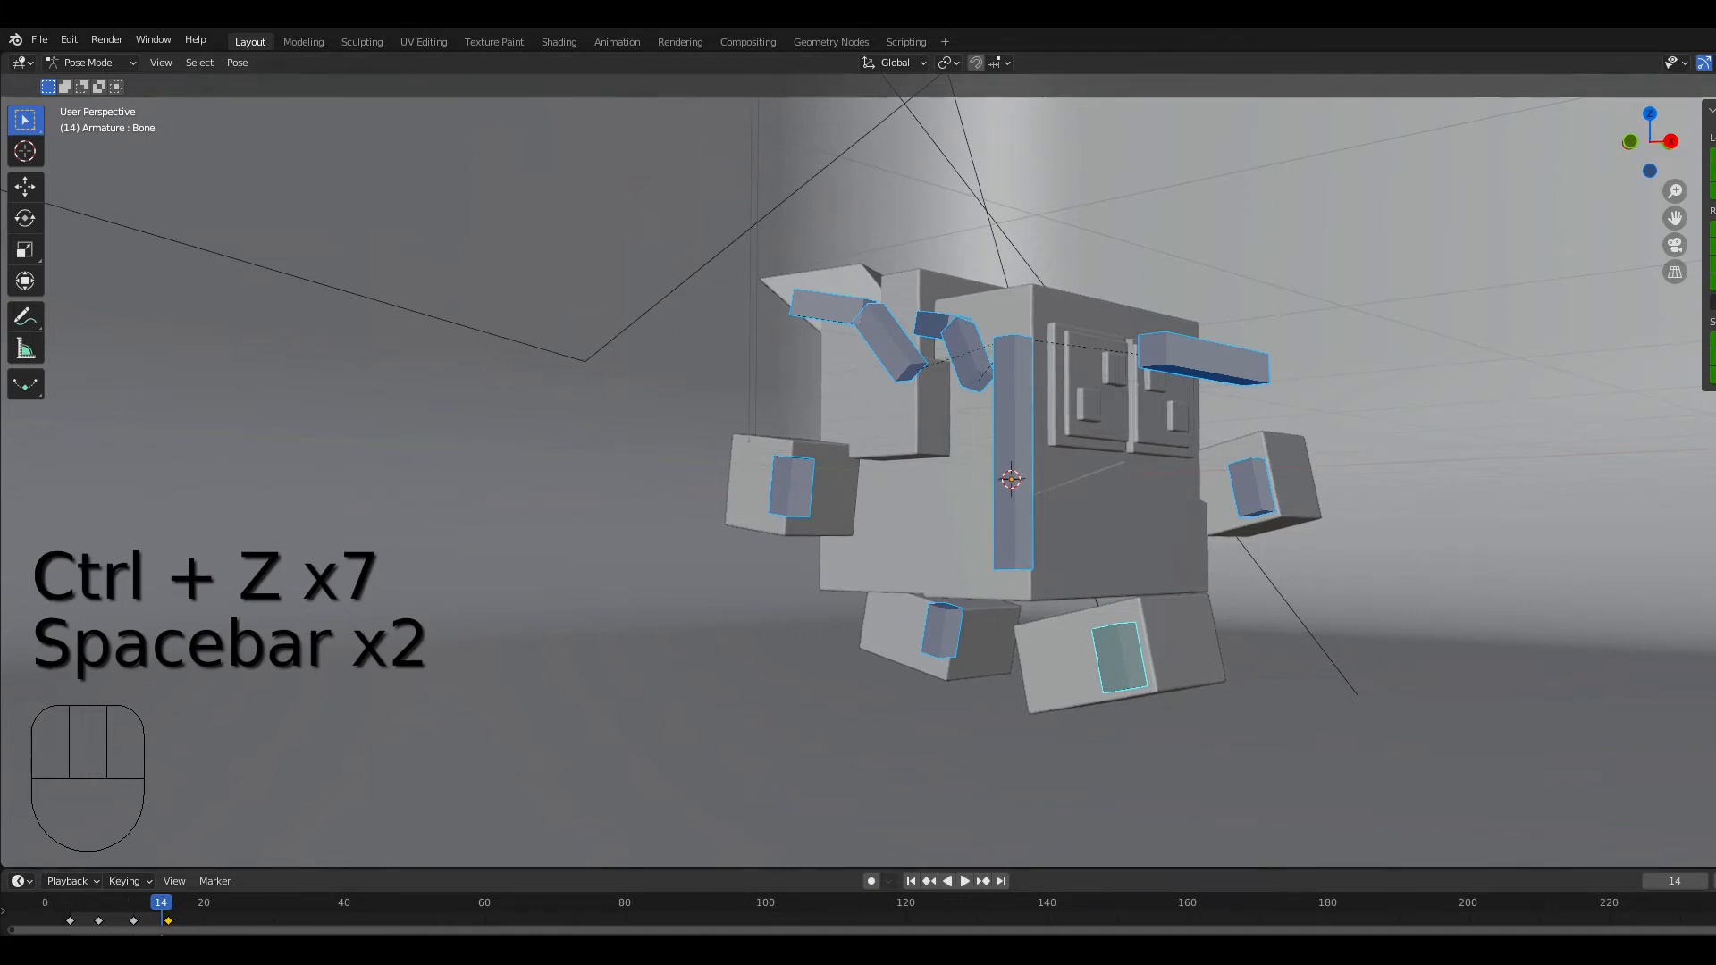
click(161, 902)
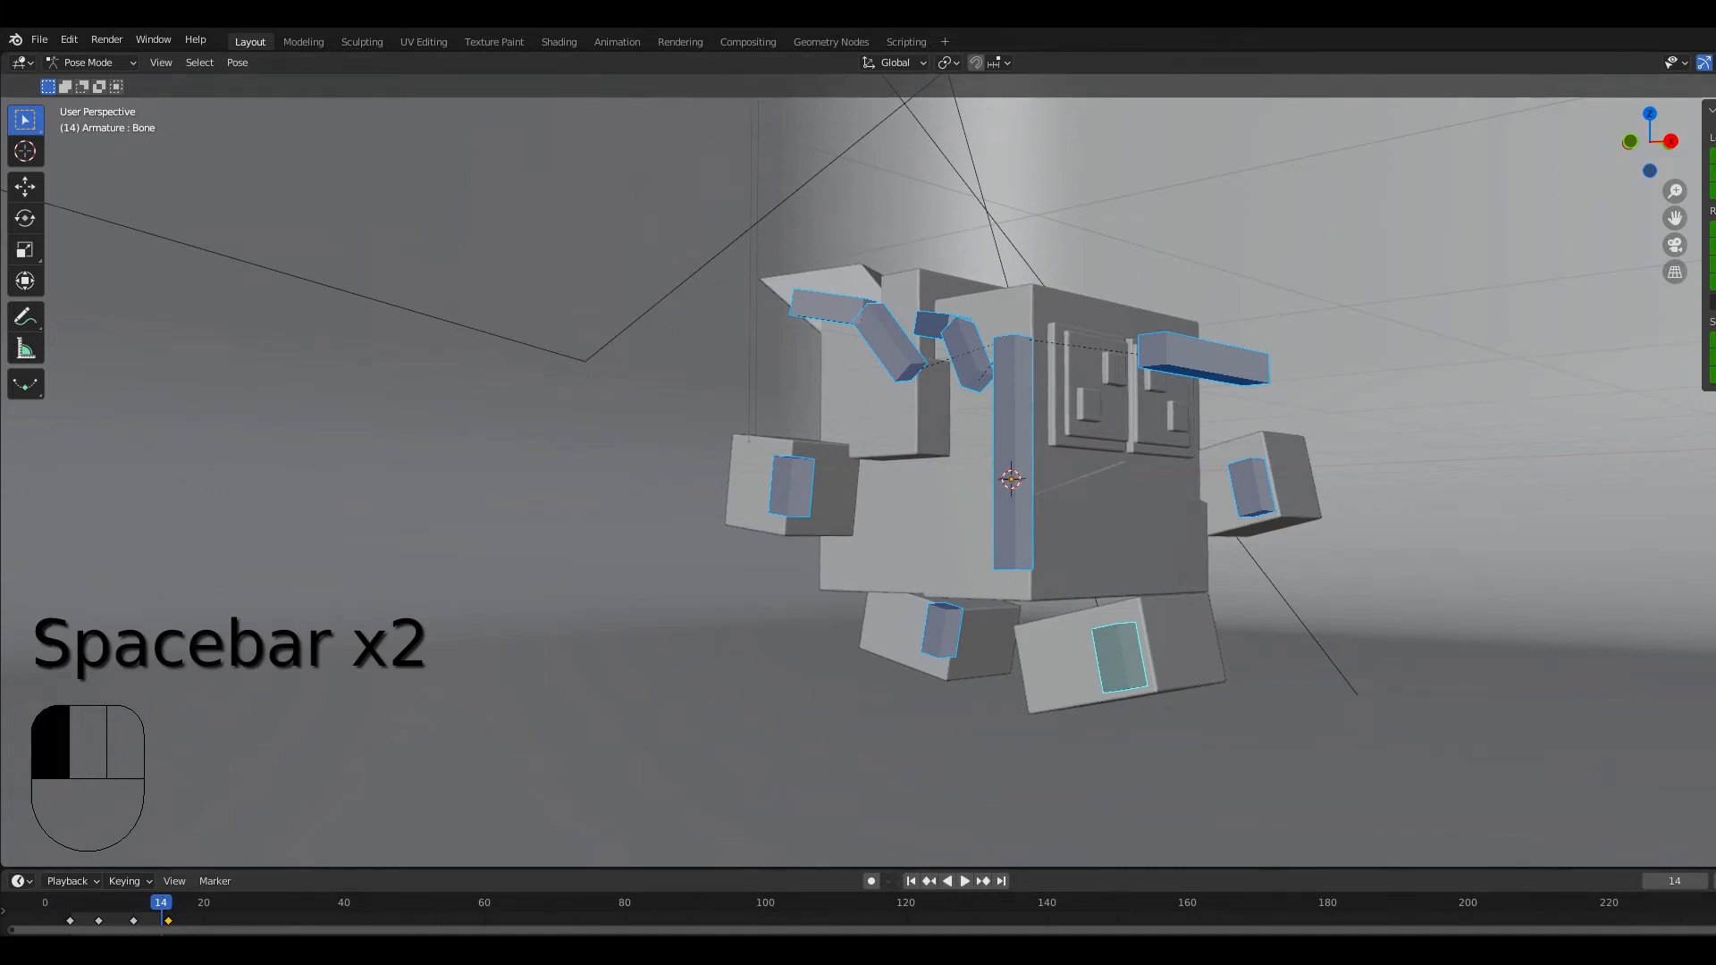
key(0)
mouse_move(162, 909)
mouse_down()
mouse_move(70, 909)
mouse_move(176, 910)
mouse_up()
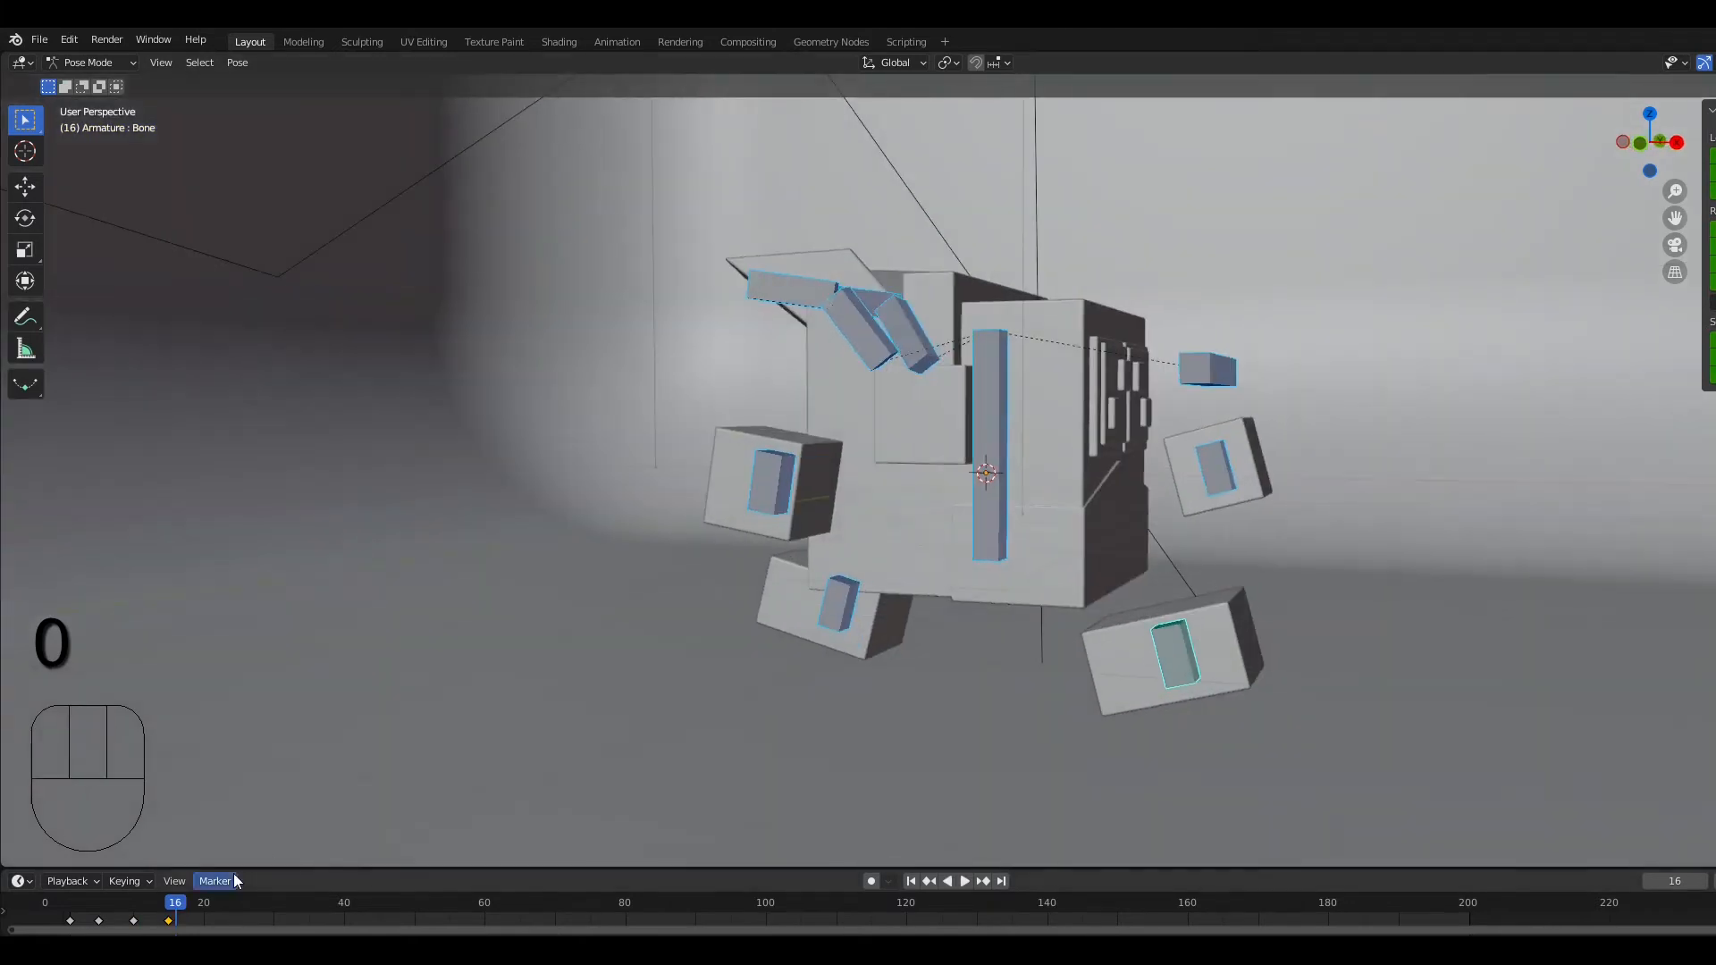
drag(169, 907, 58, 889)
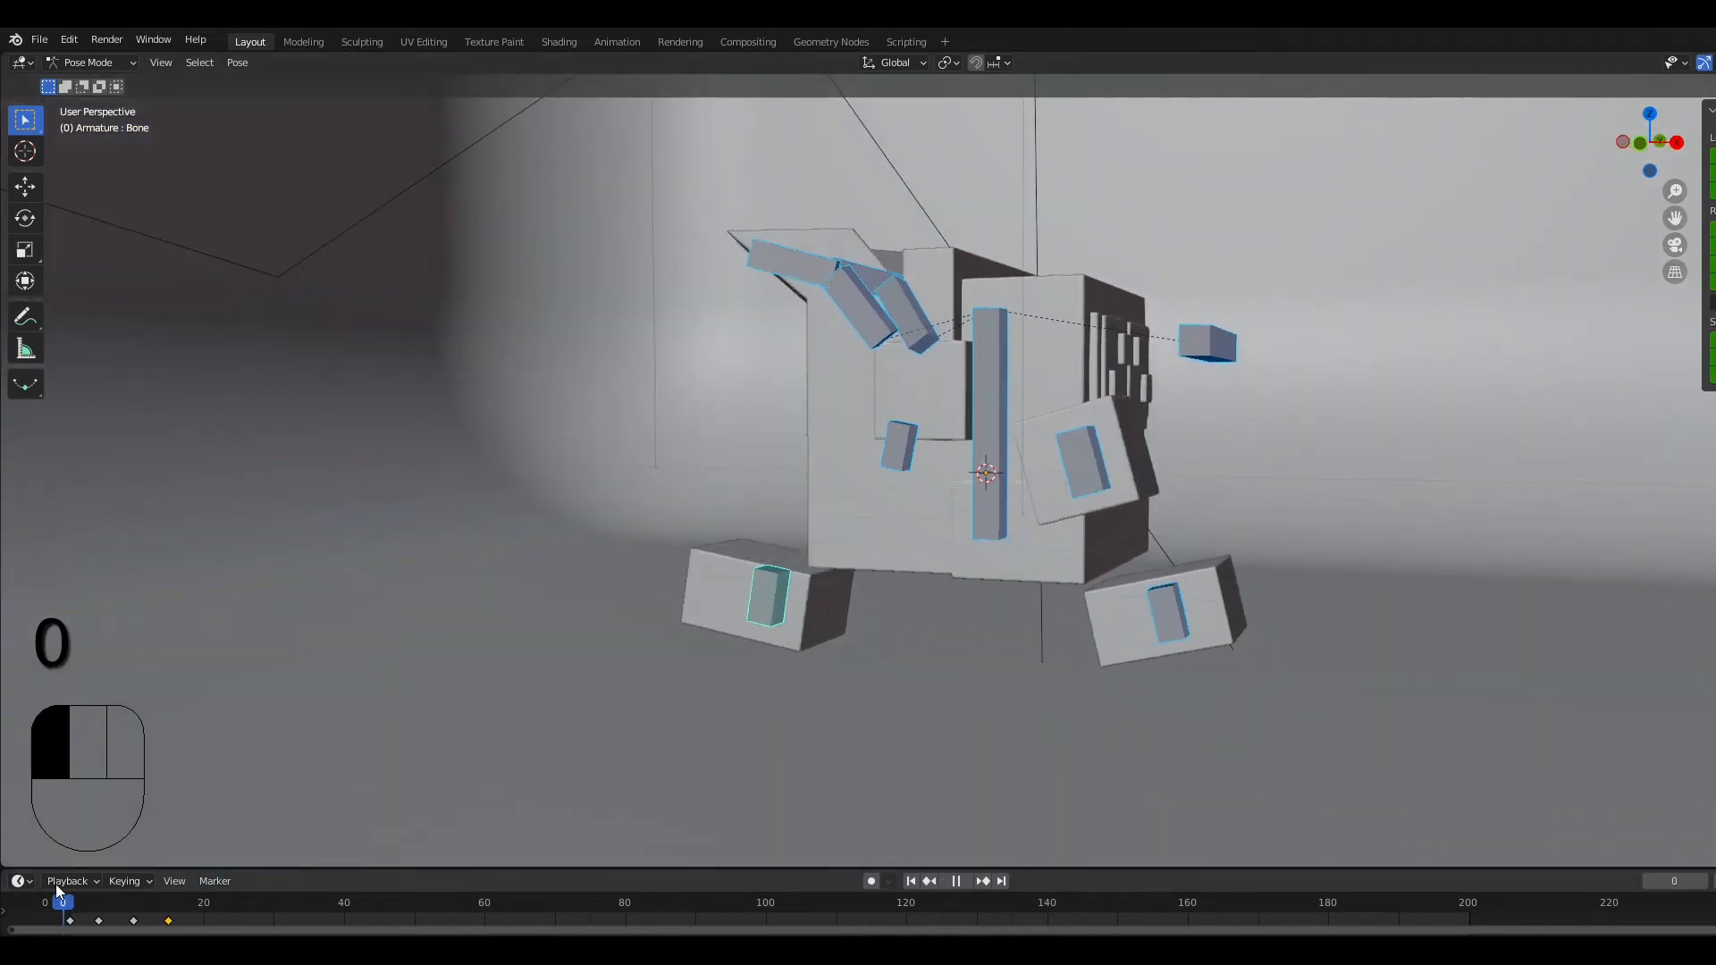
middle_drag(208, 797, 100, 817)
drag(72, 913, 172, 929)
middle_drag(805, 593, 902, 604)
click(1639, 150)
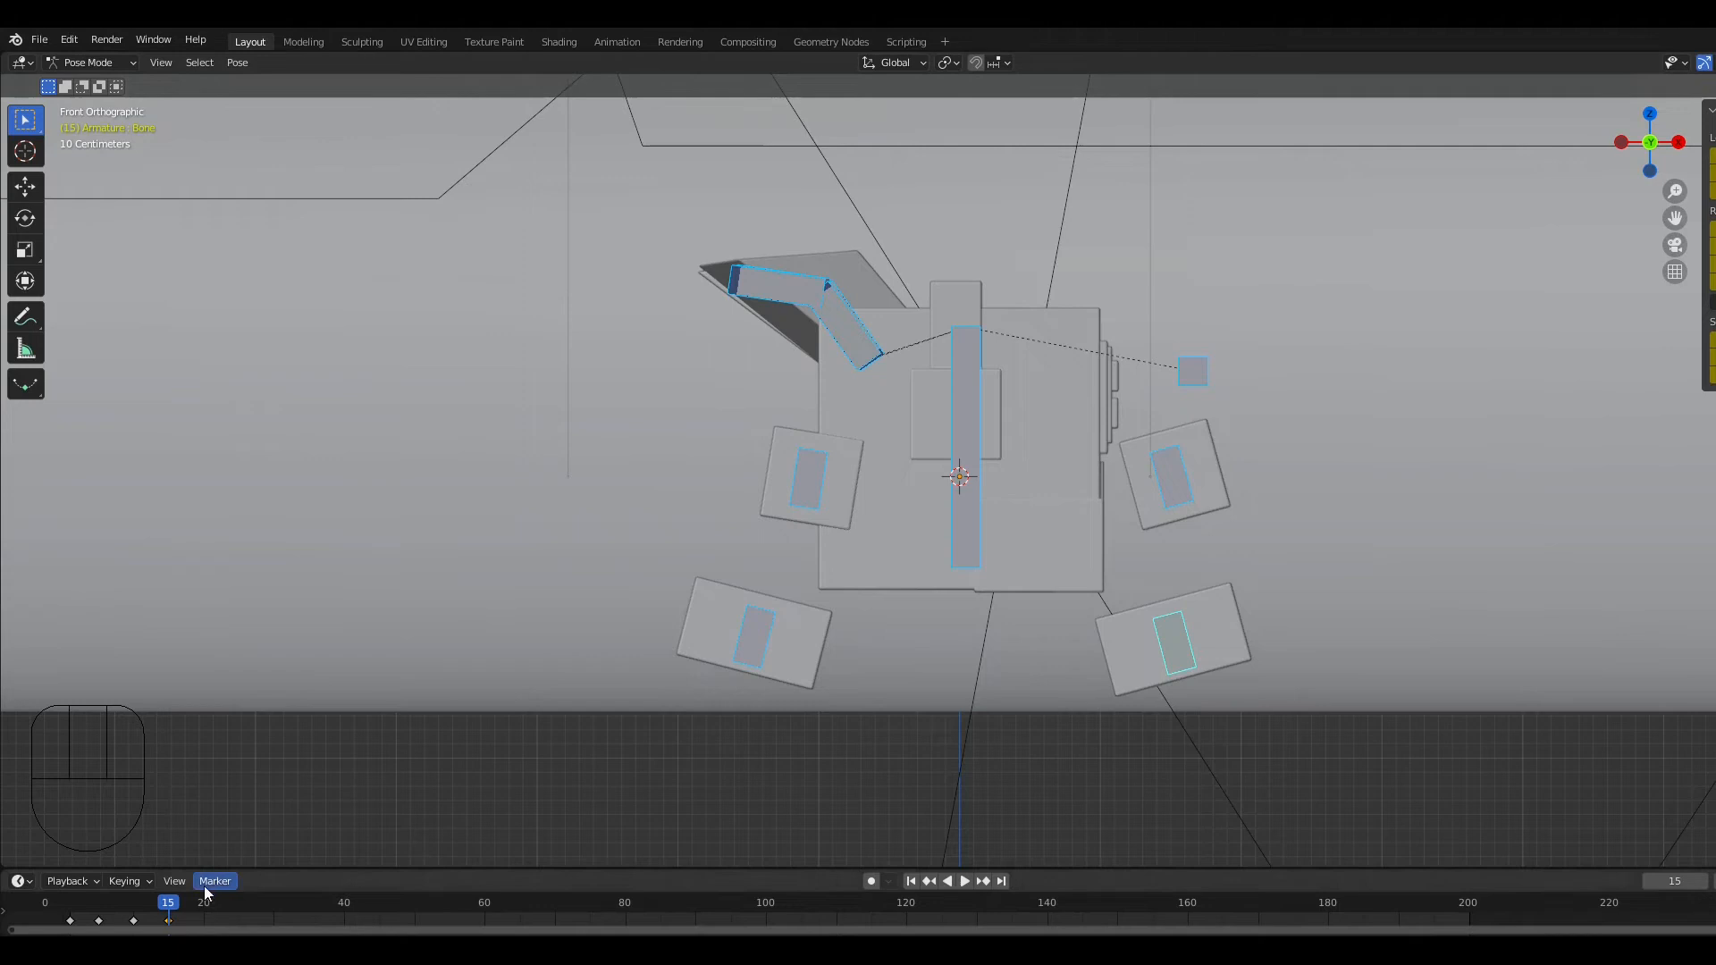
Step: At frame 16 in front view, move the forward foot bone back beneath the body and rotate it level
click(181, 906)
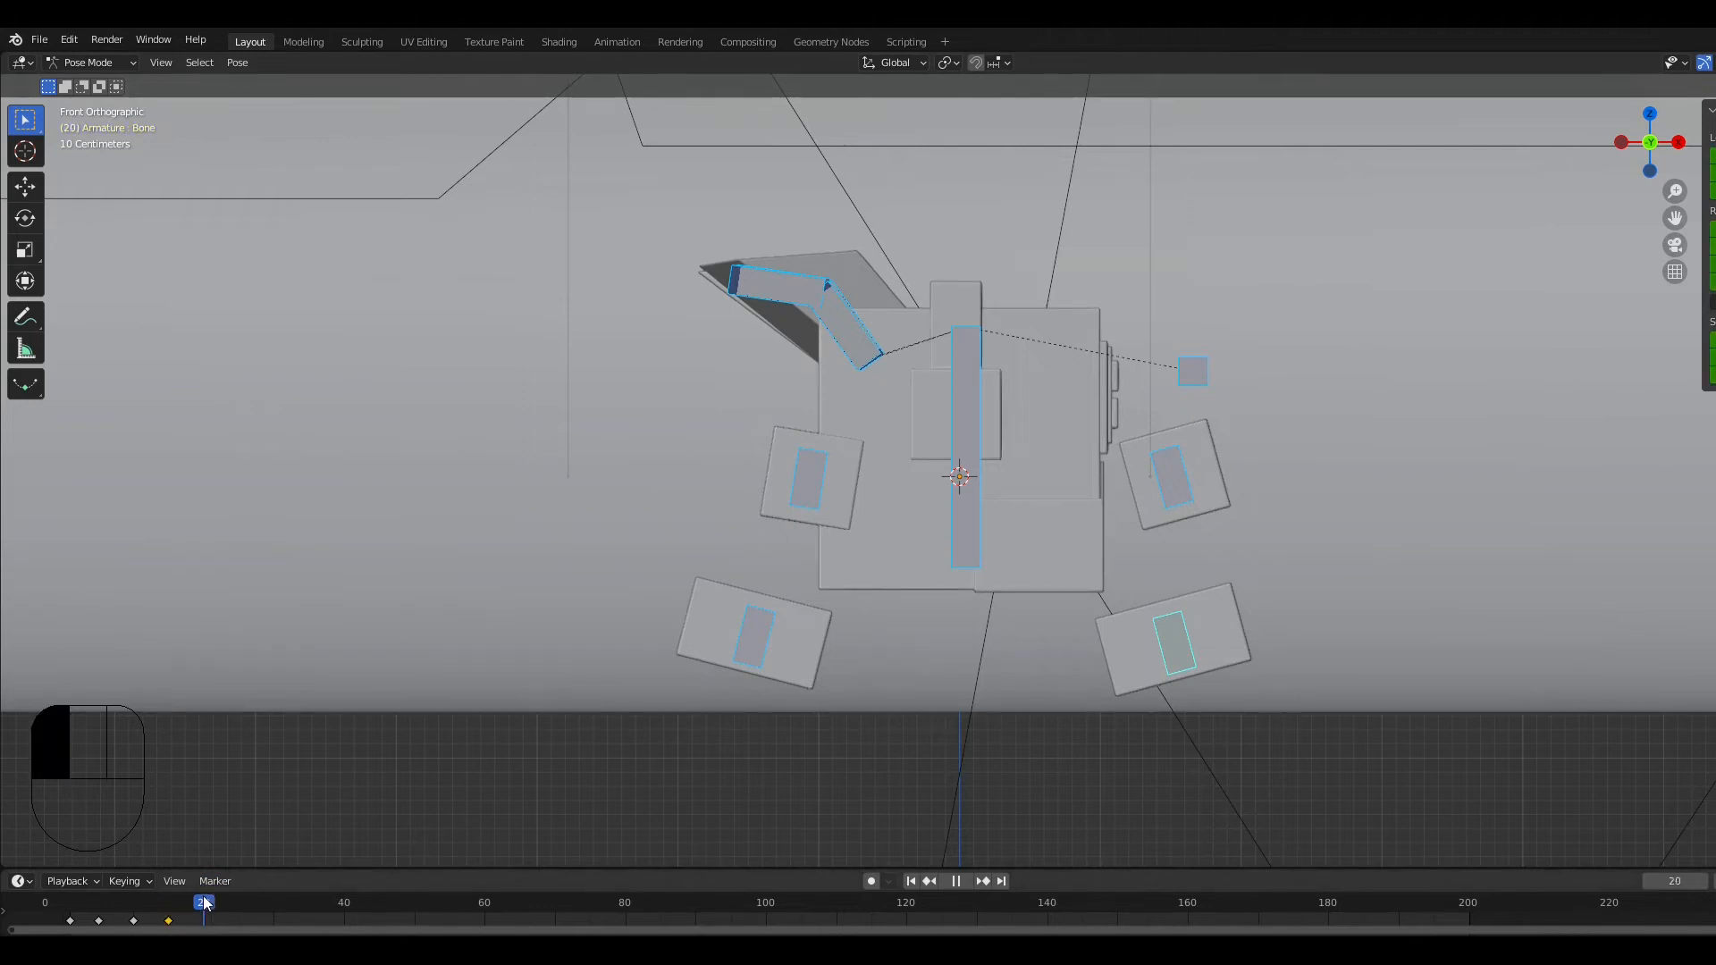
drag(205, 904, 175, 888)
middle_drag(161, 901, 287, 758)
click(1649, 145)
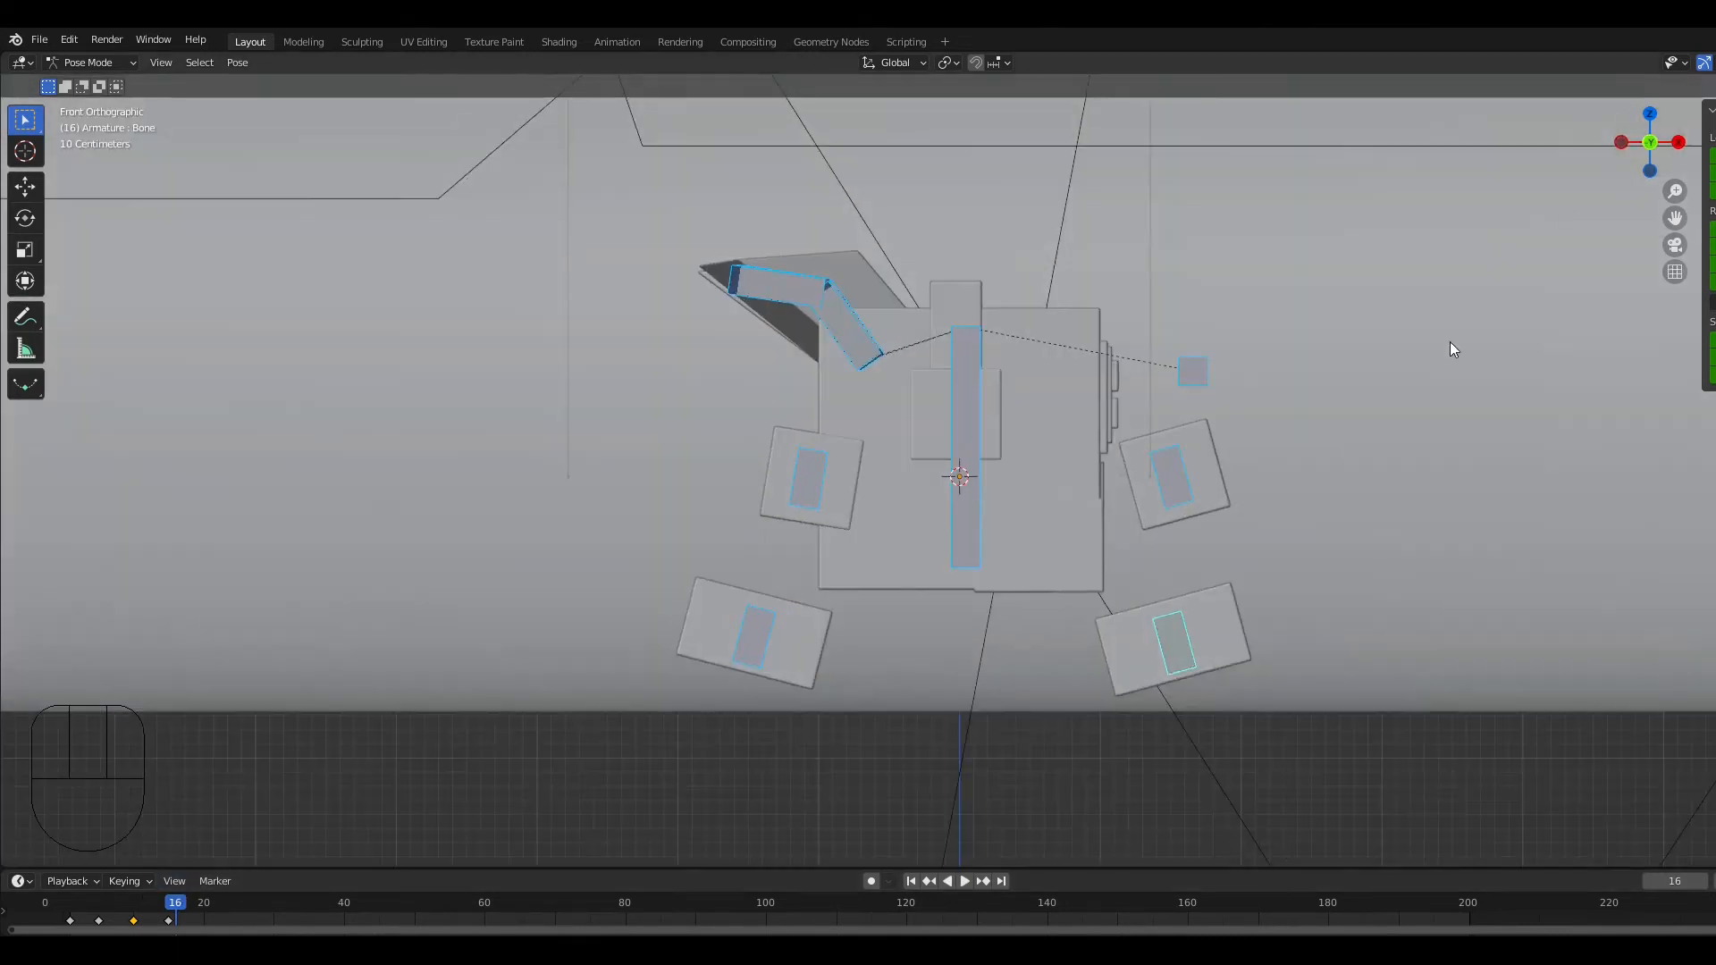
key(g)
click(1170, 641)
key(g)
click(958, 652)
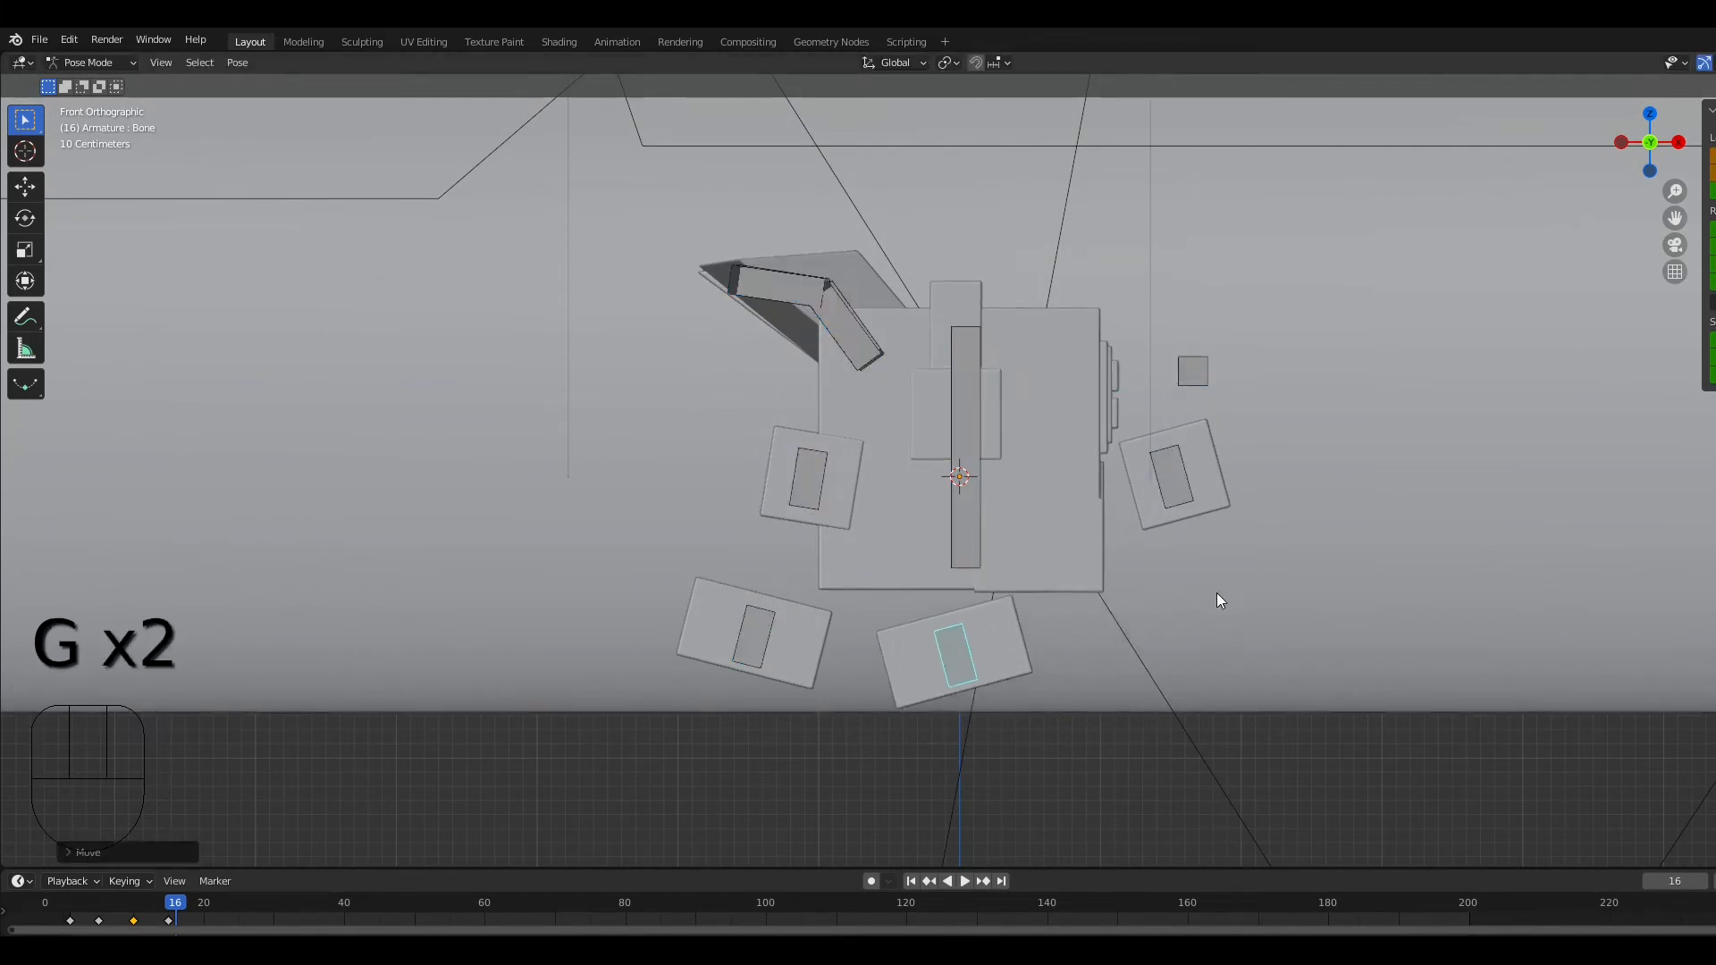
key(r)
click(1229, 675)
key(g)
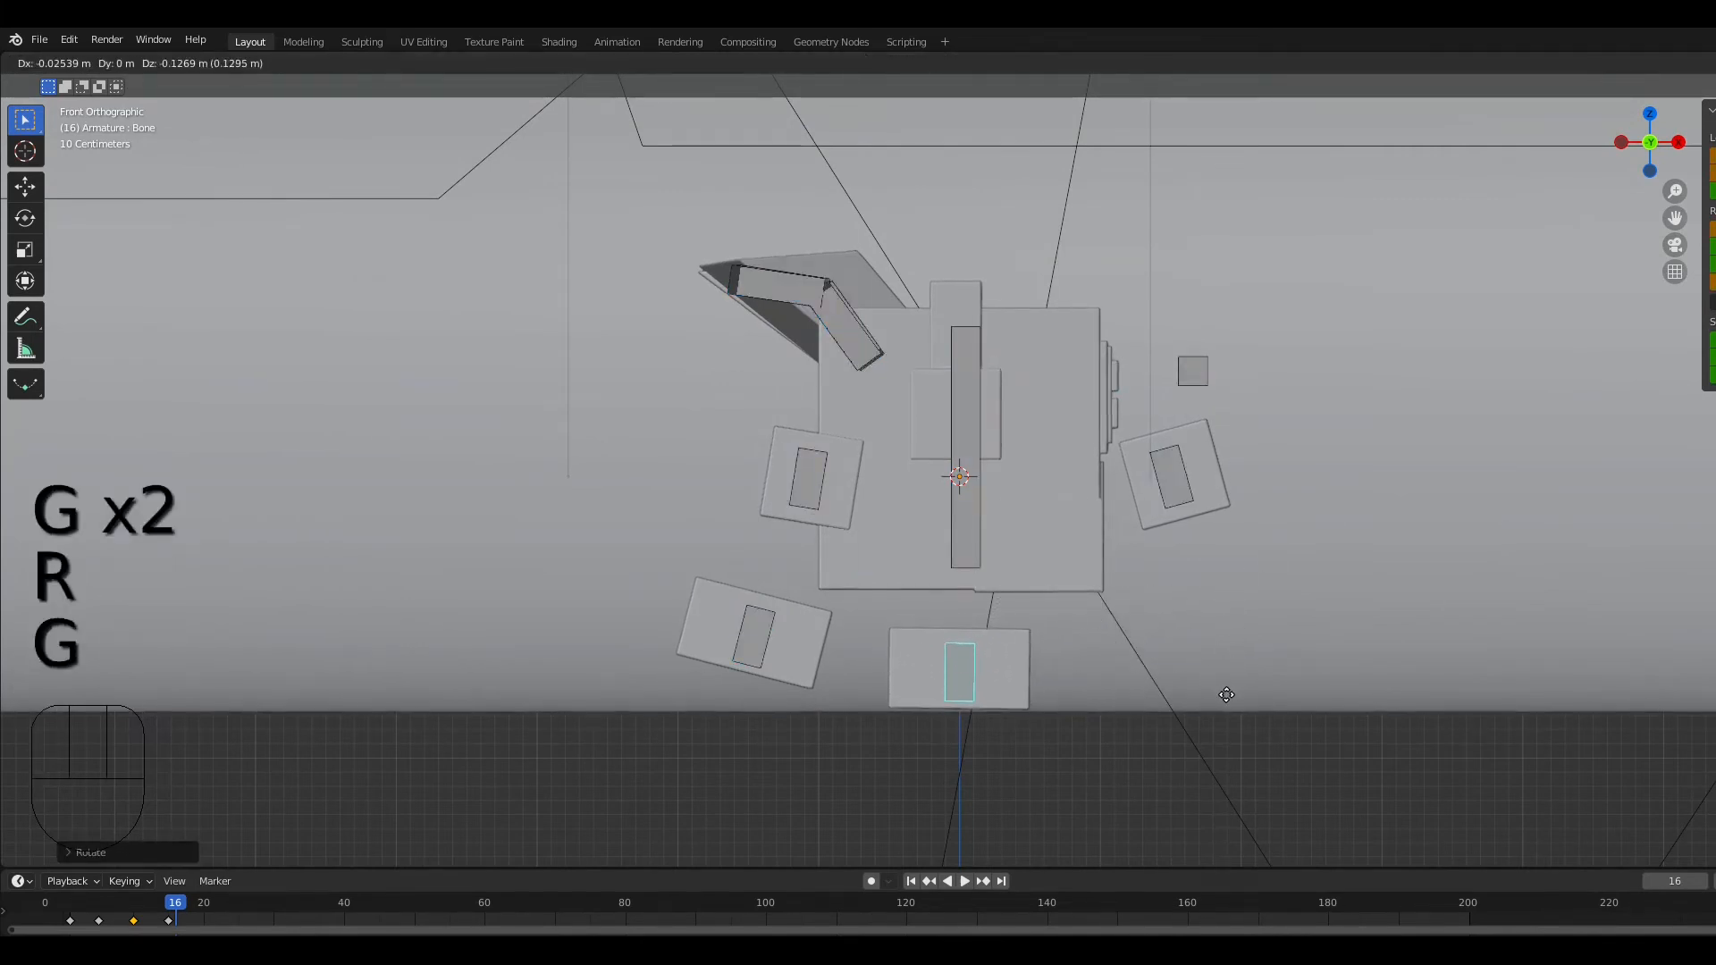
shift+click(1231, 694)
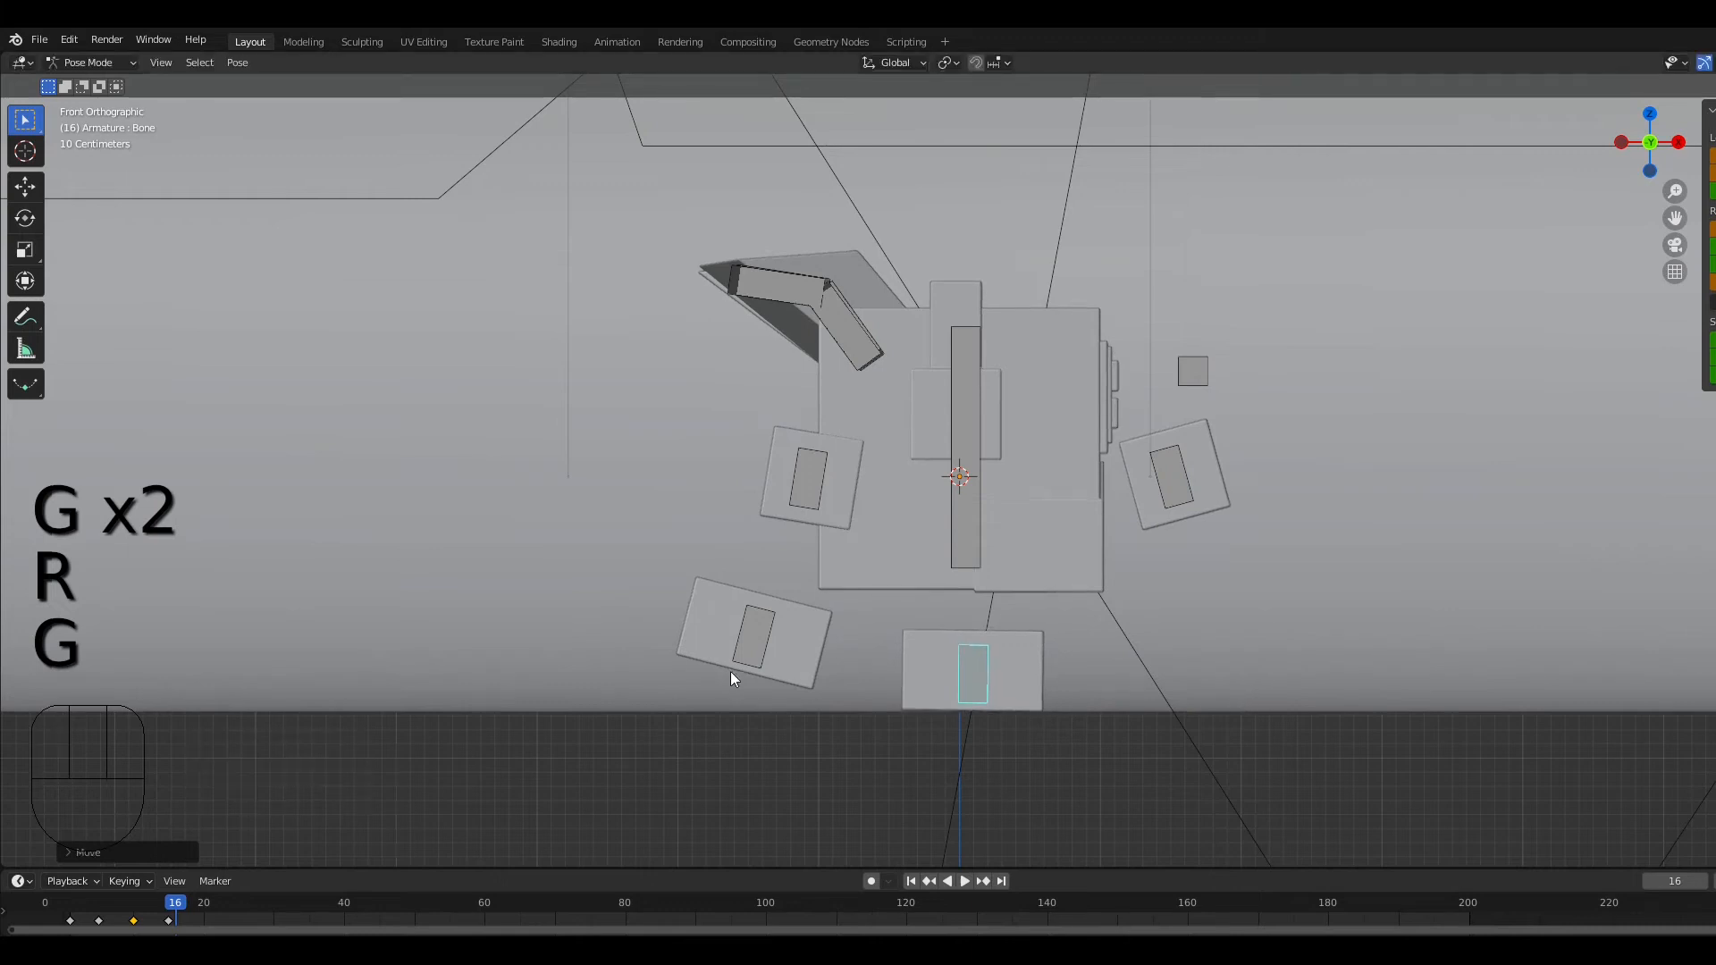
Step: Move the rear foot bone forward beneath the body, level its rotation and align it with the other foot
click(751, 661)
key(g)
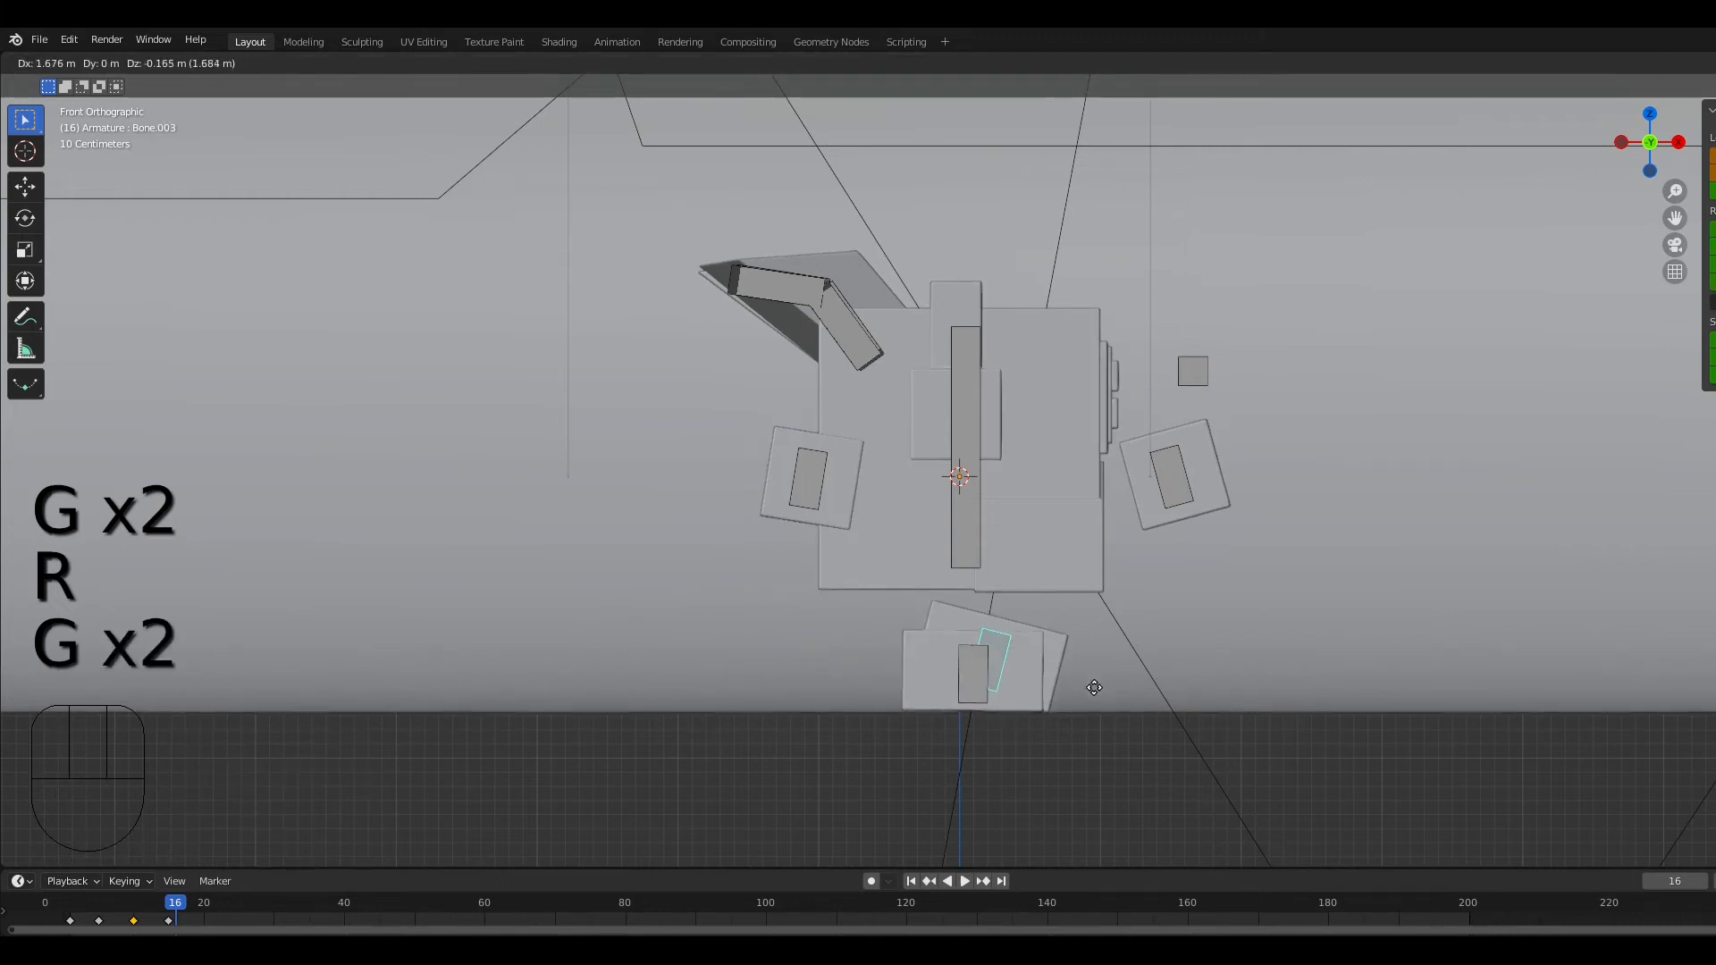
click(1088, 694)
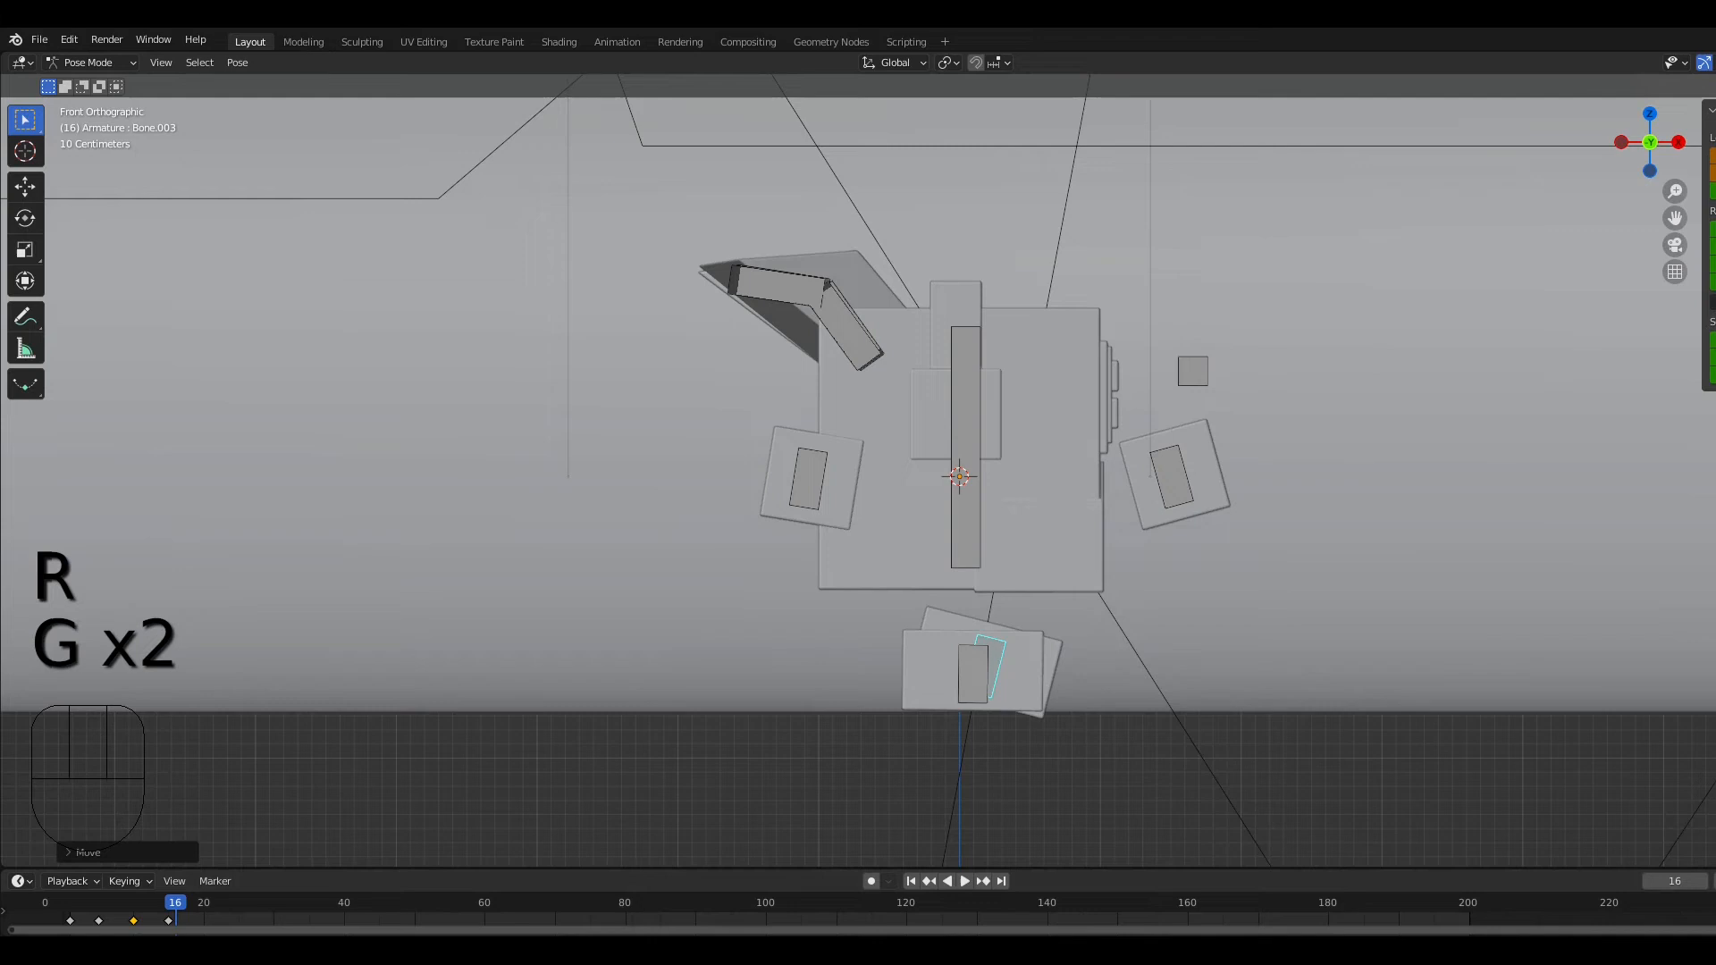
click(997, 661)
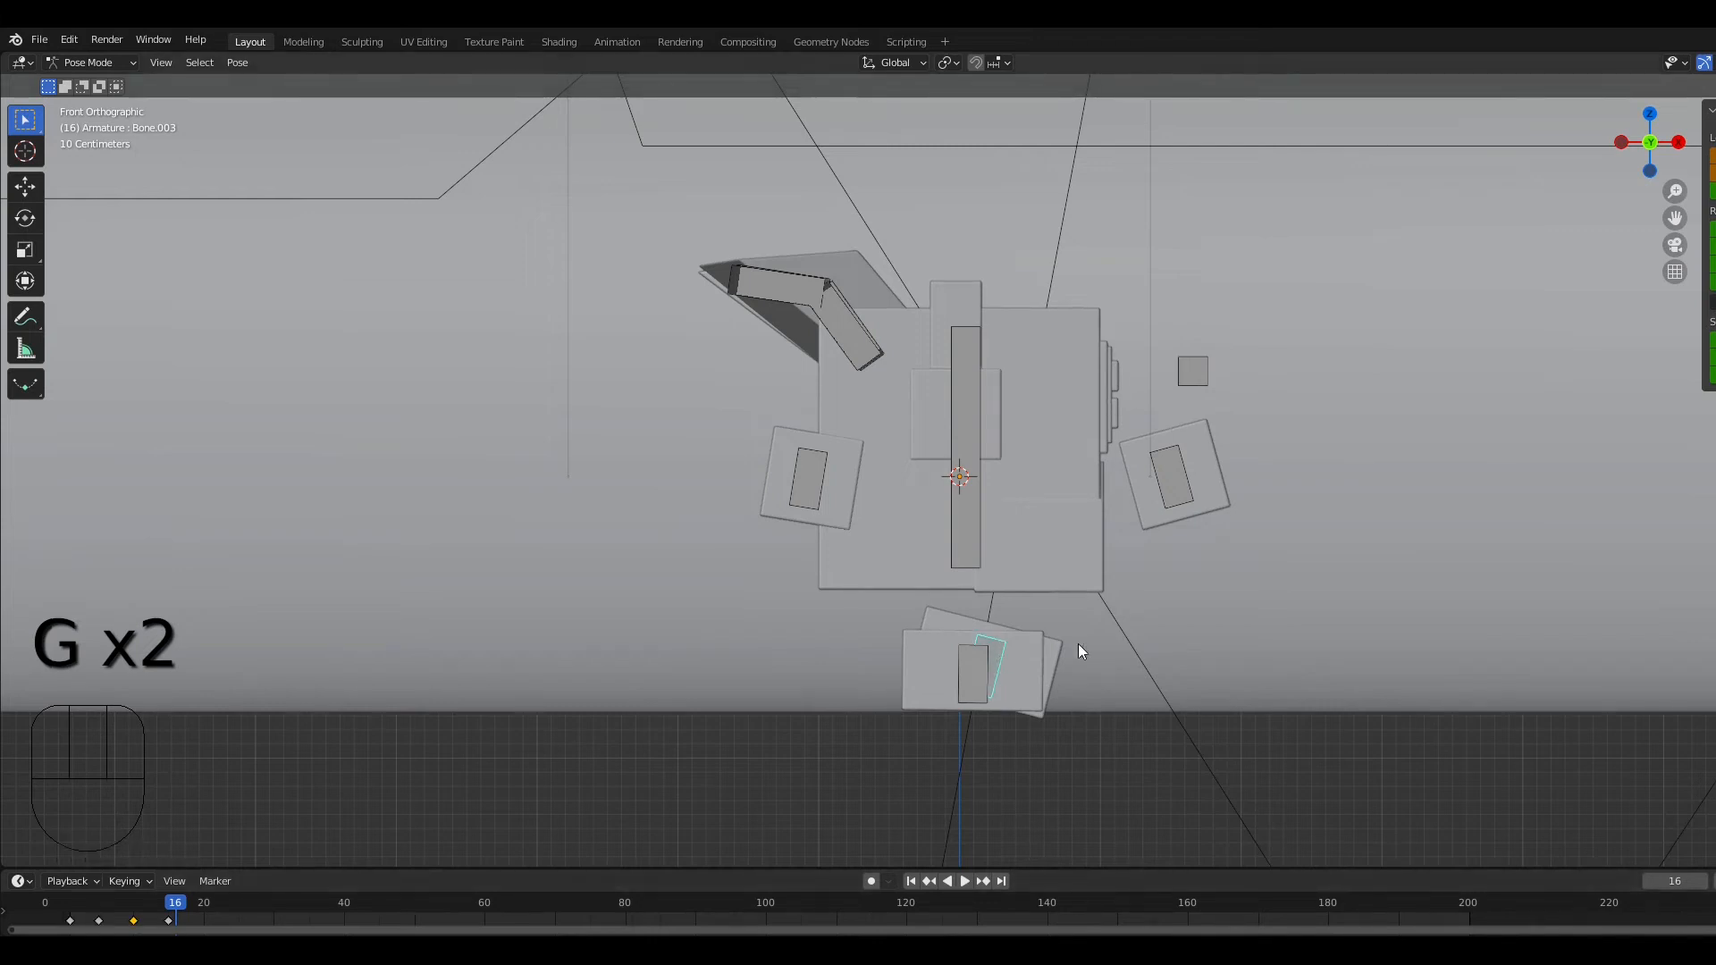
key(r)
click(1158, 613)
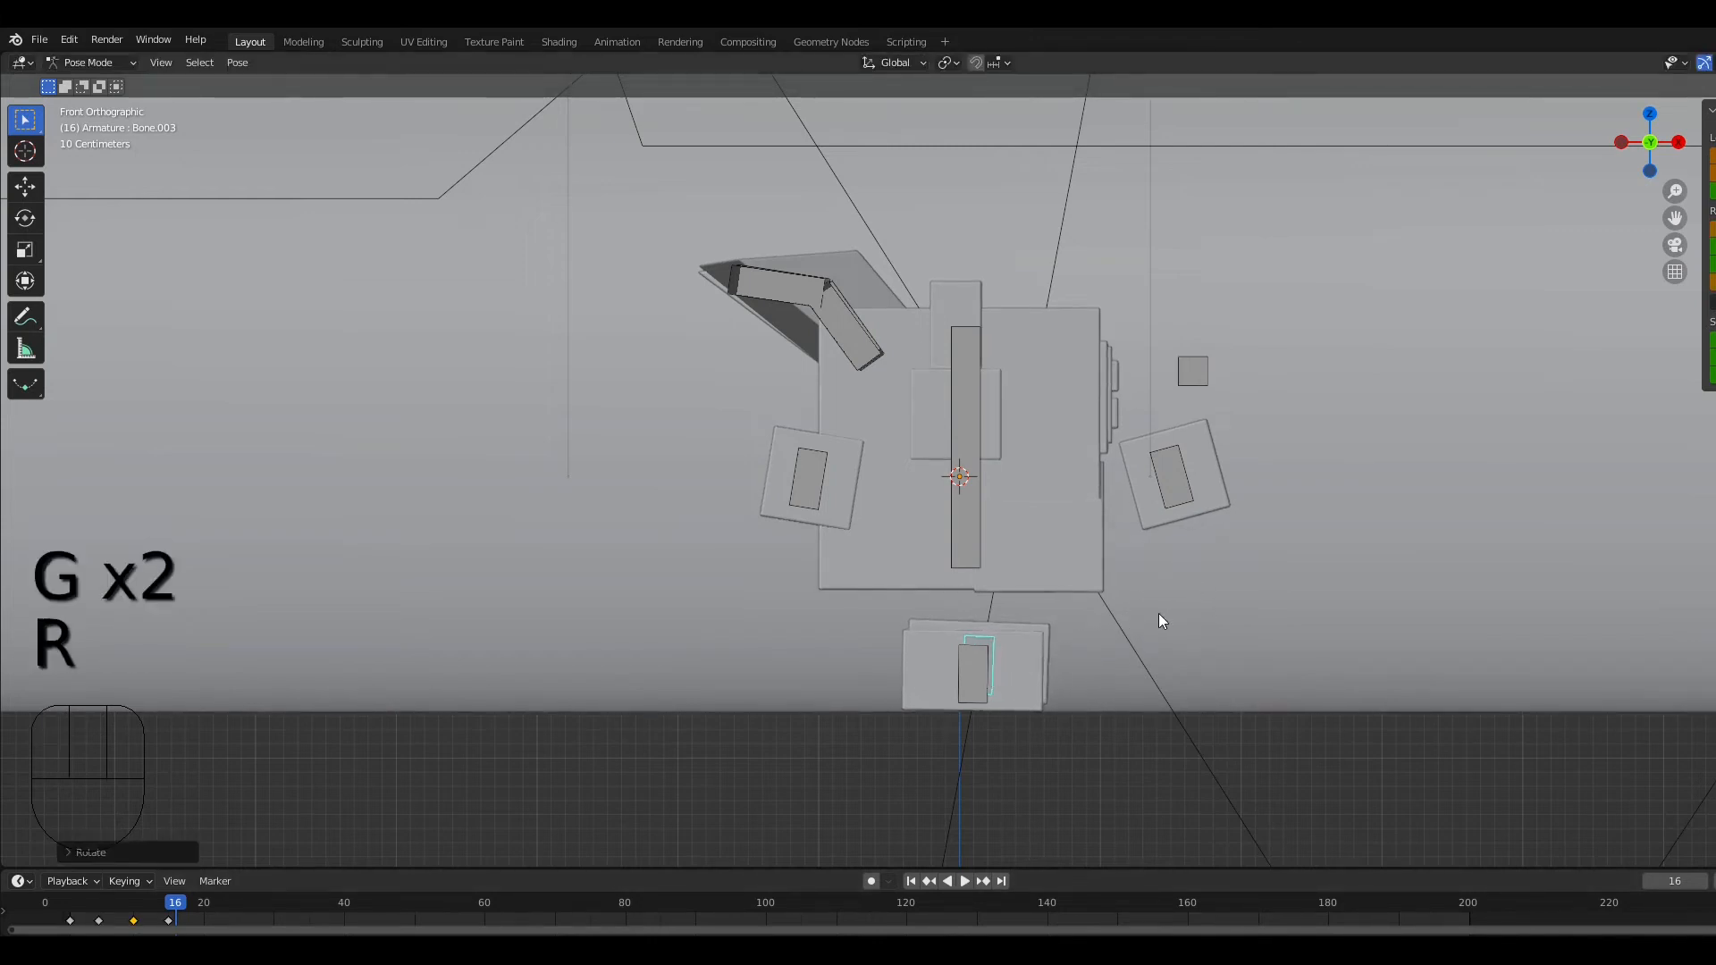
key(g)
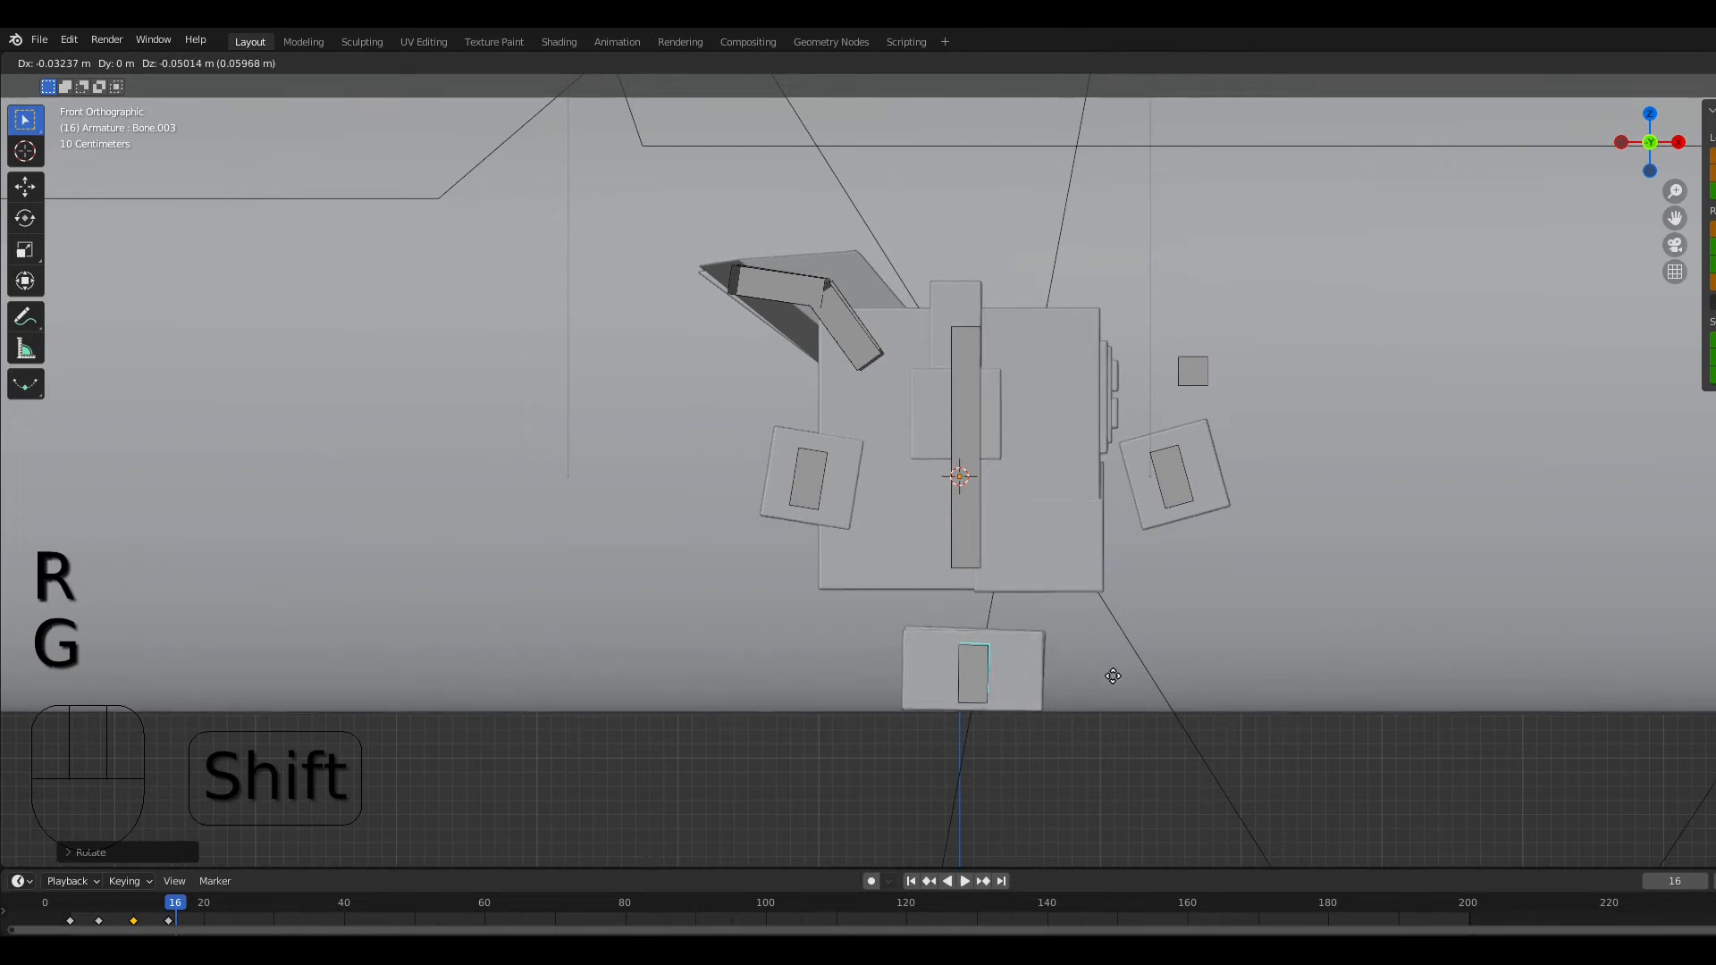
click(1113, 676)
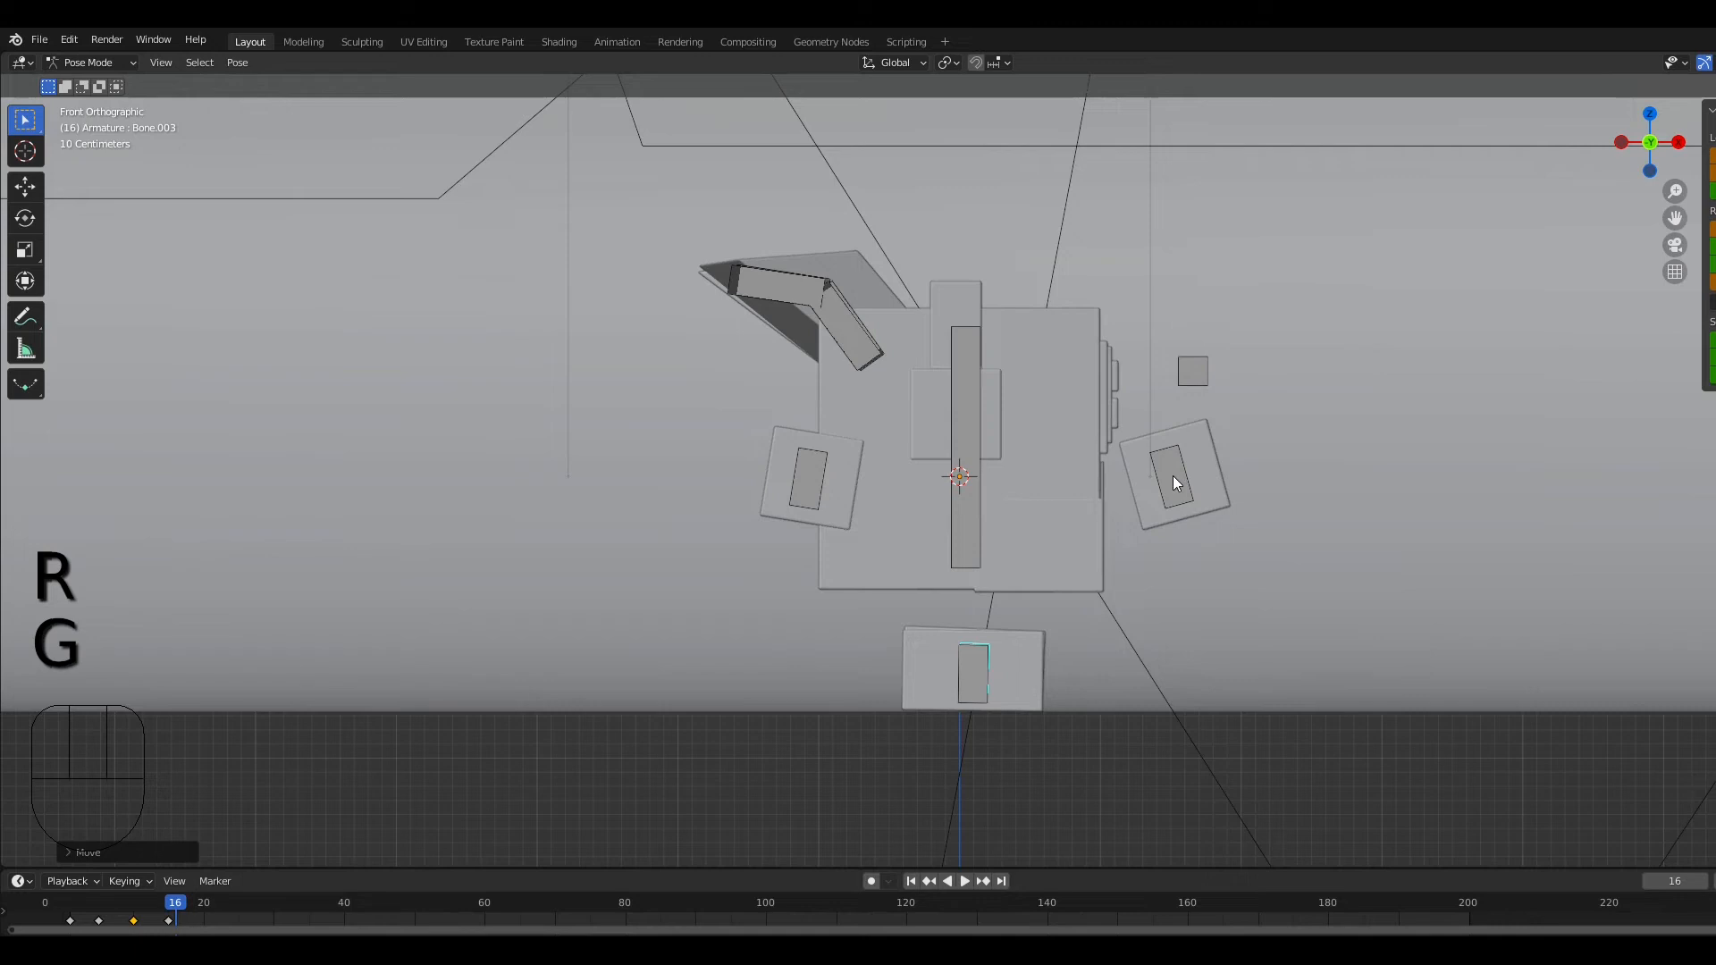
Step: Spread the feet apart, one bone backward and slightly up, the other forward, and tilt the forward foot toe-up
key(g)
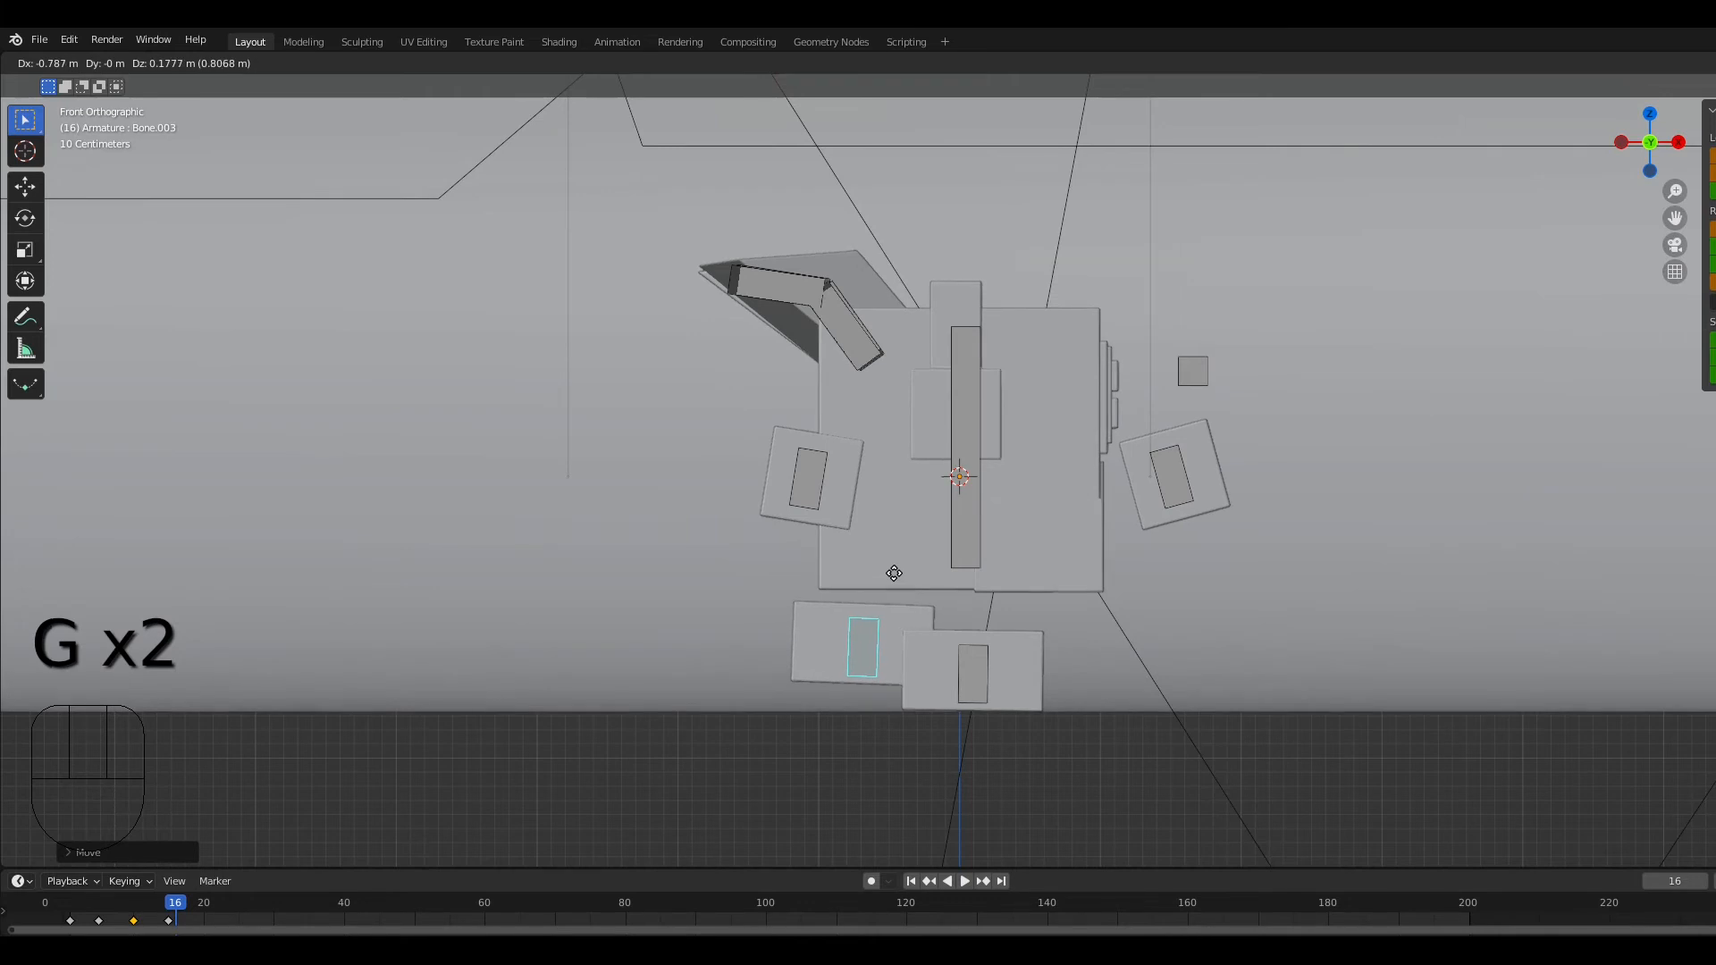
click(986, 676)
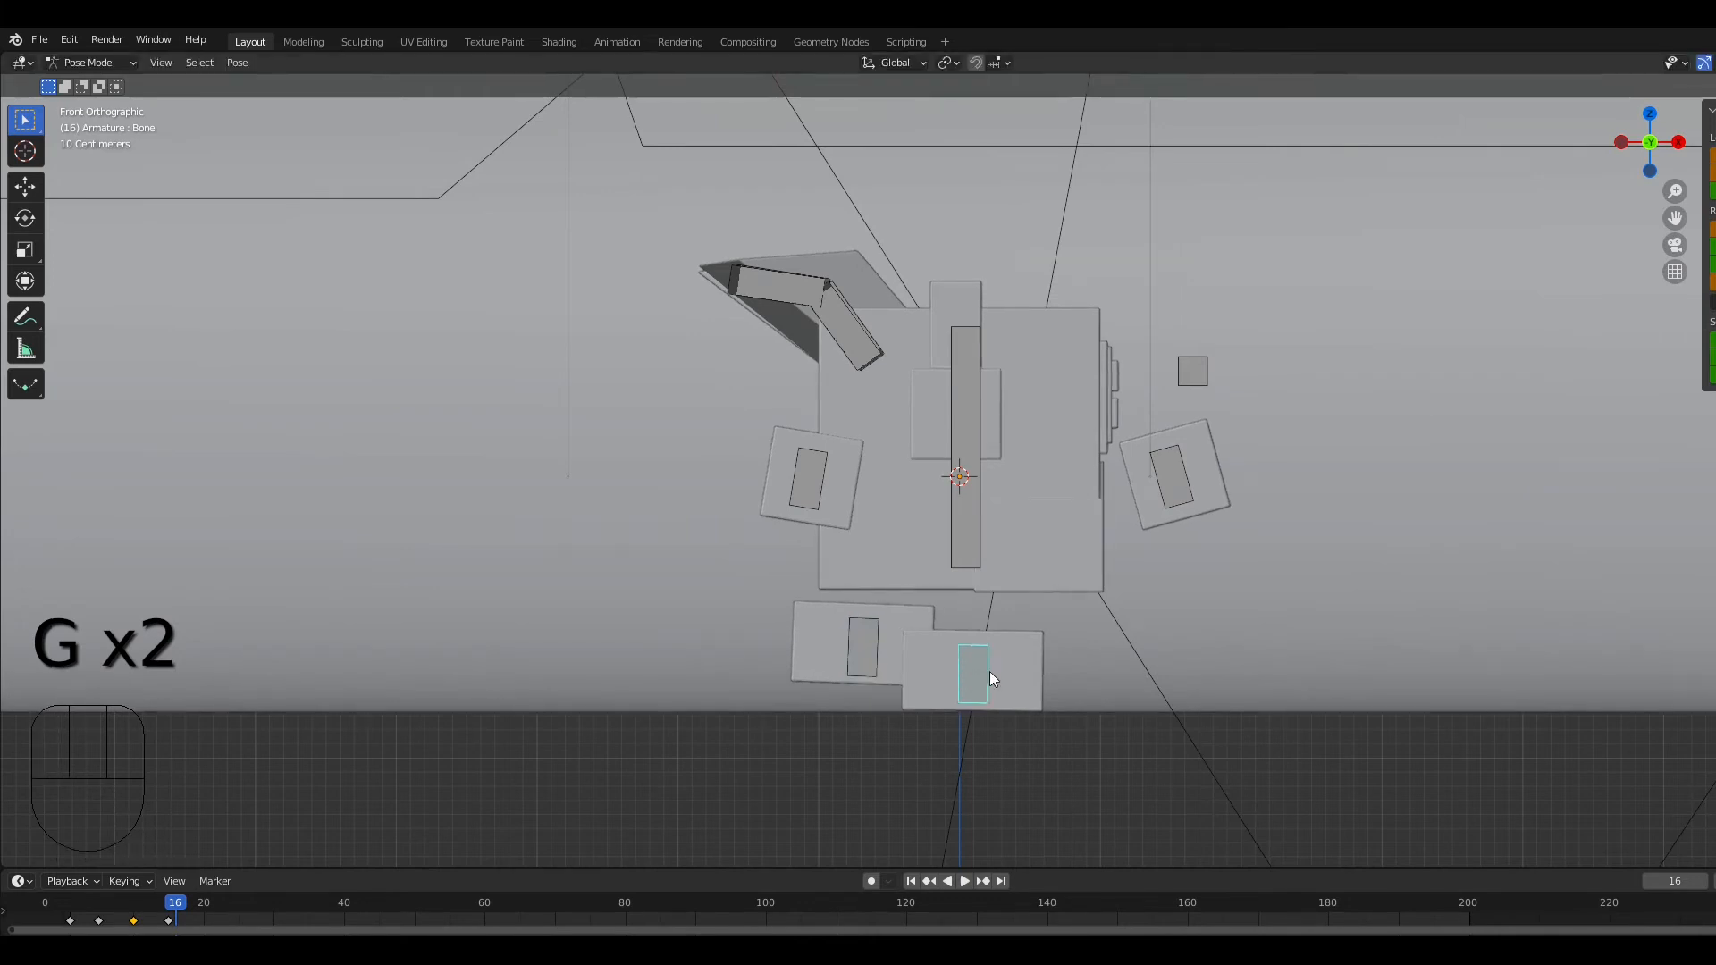
key(g)
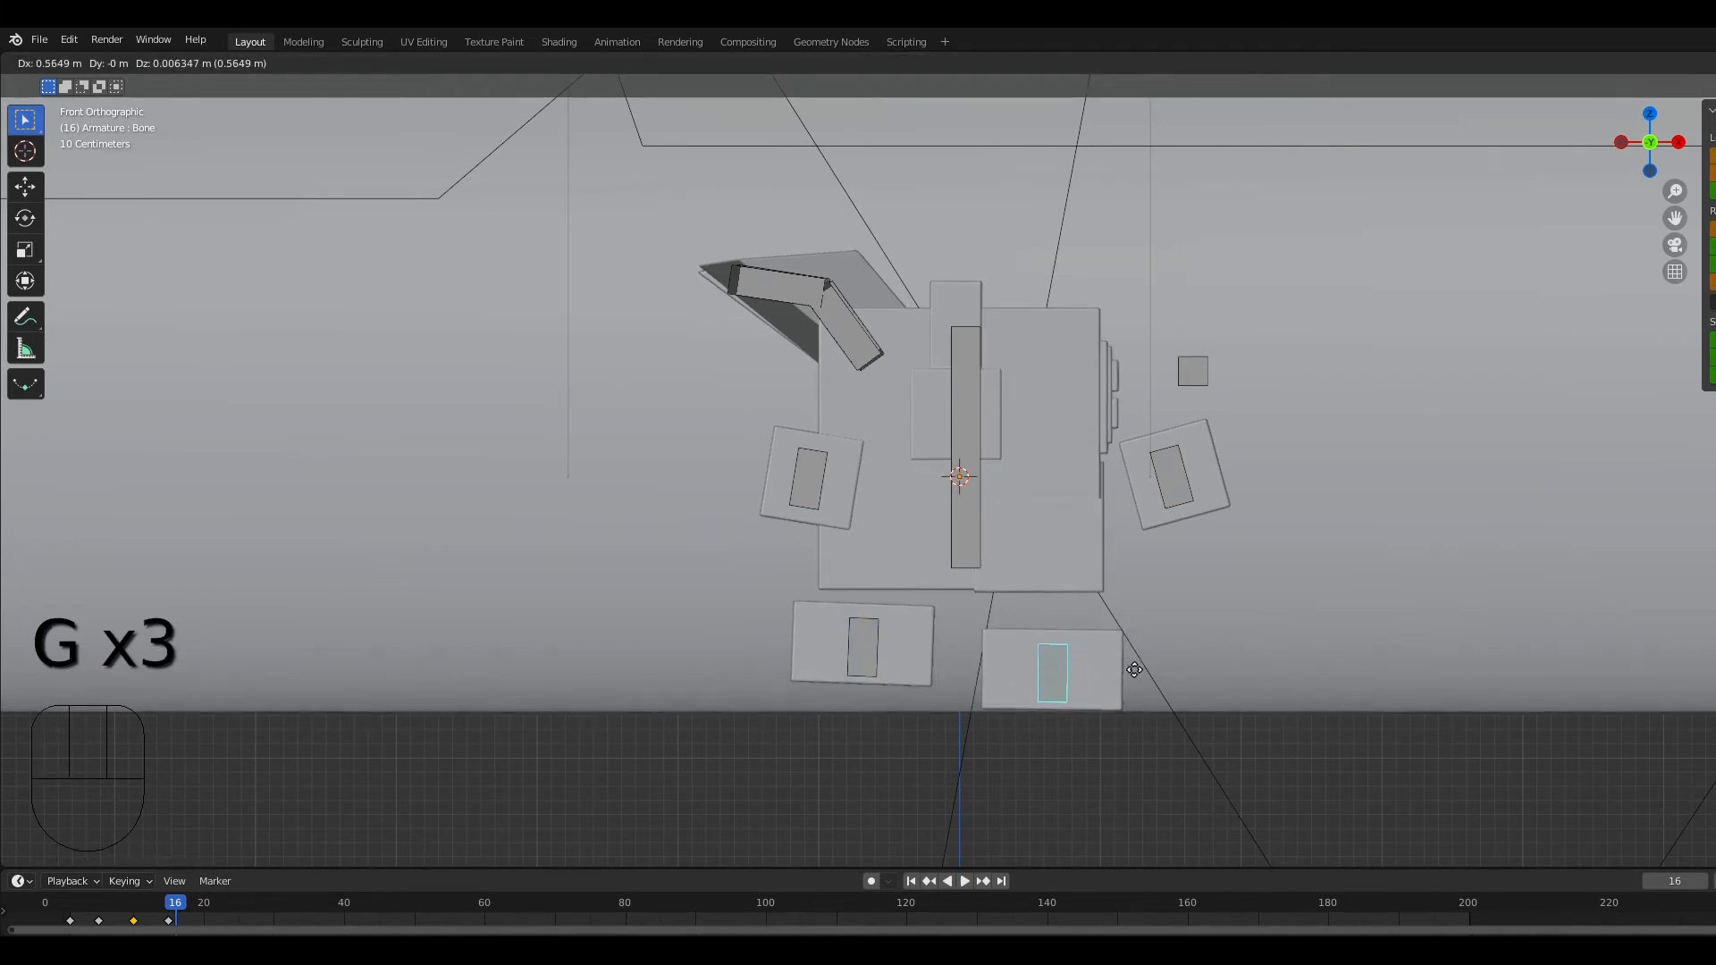
click(1145, 663)
key(r)
click(1223, 655)
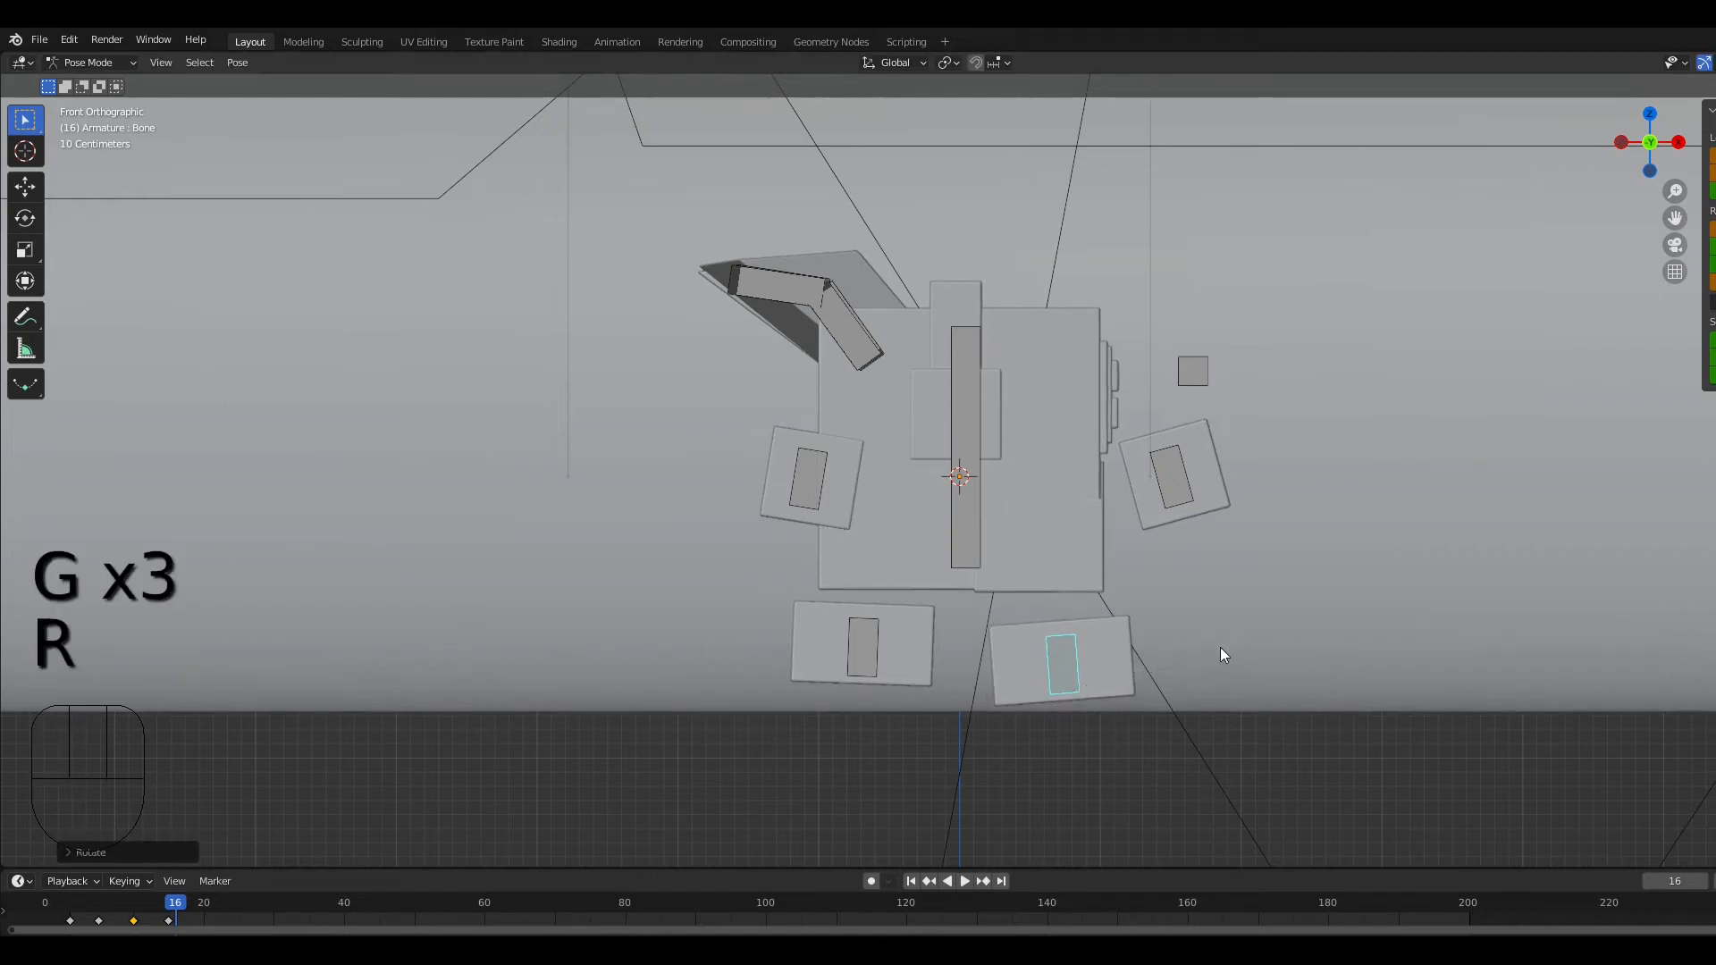
key(r)
click(1212, 632)
Step: Shift the rear foot bone slightly farther back and tilt it with the heel raised
click(863, 641)
key(g)
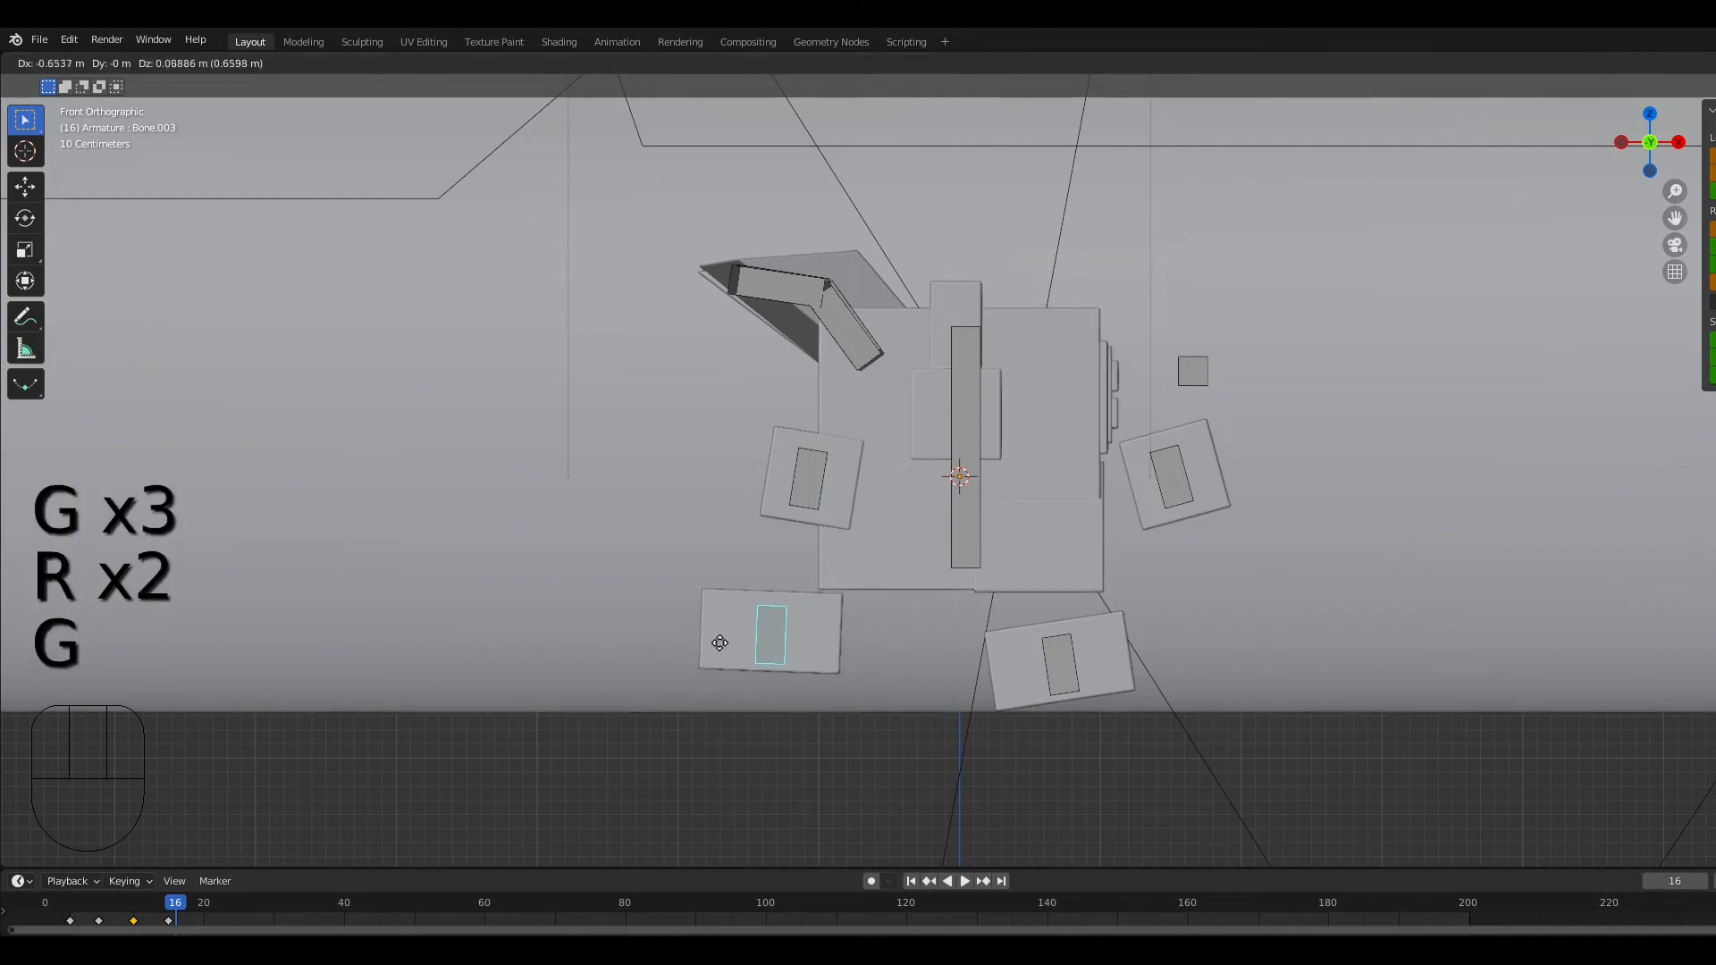
click(719, 642)
key(r)
click(902, 619)
key(g)
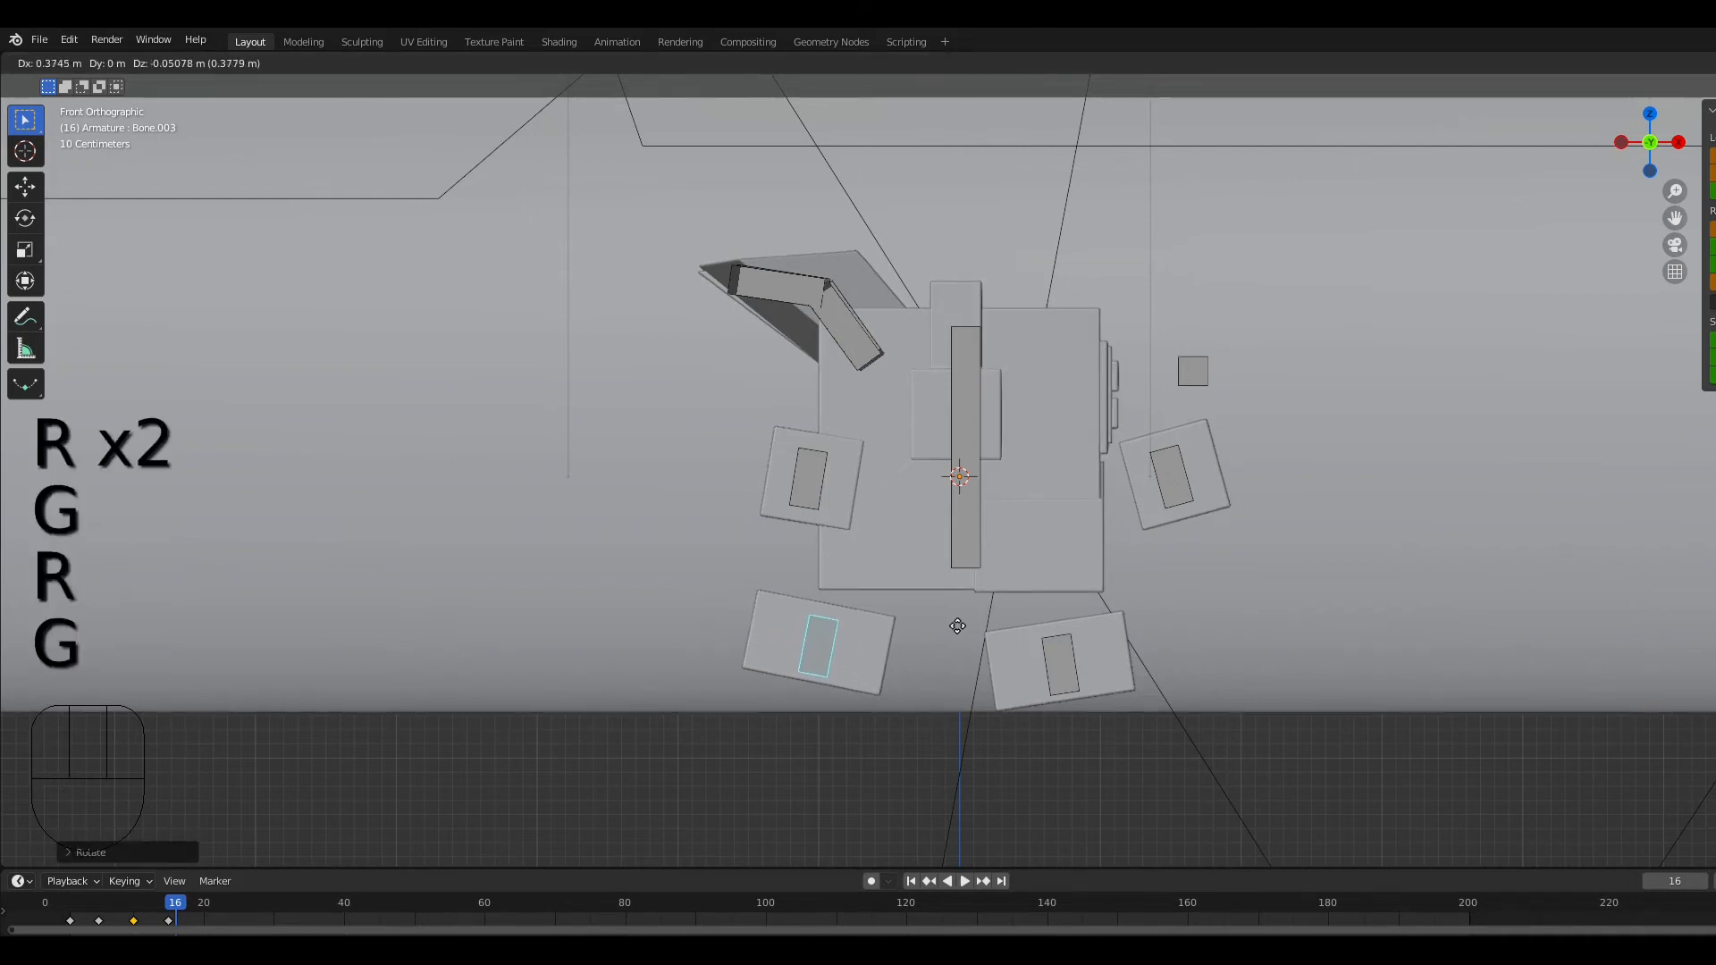
click(983, 629)
key(r)
click(989, 567)
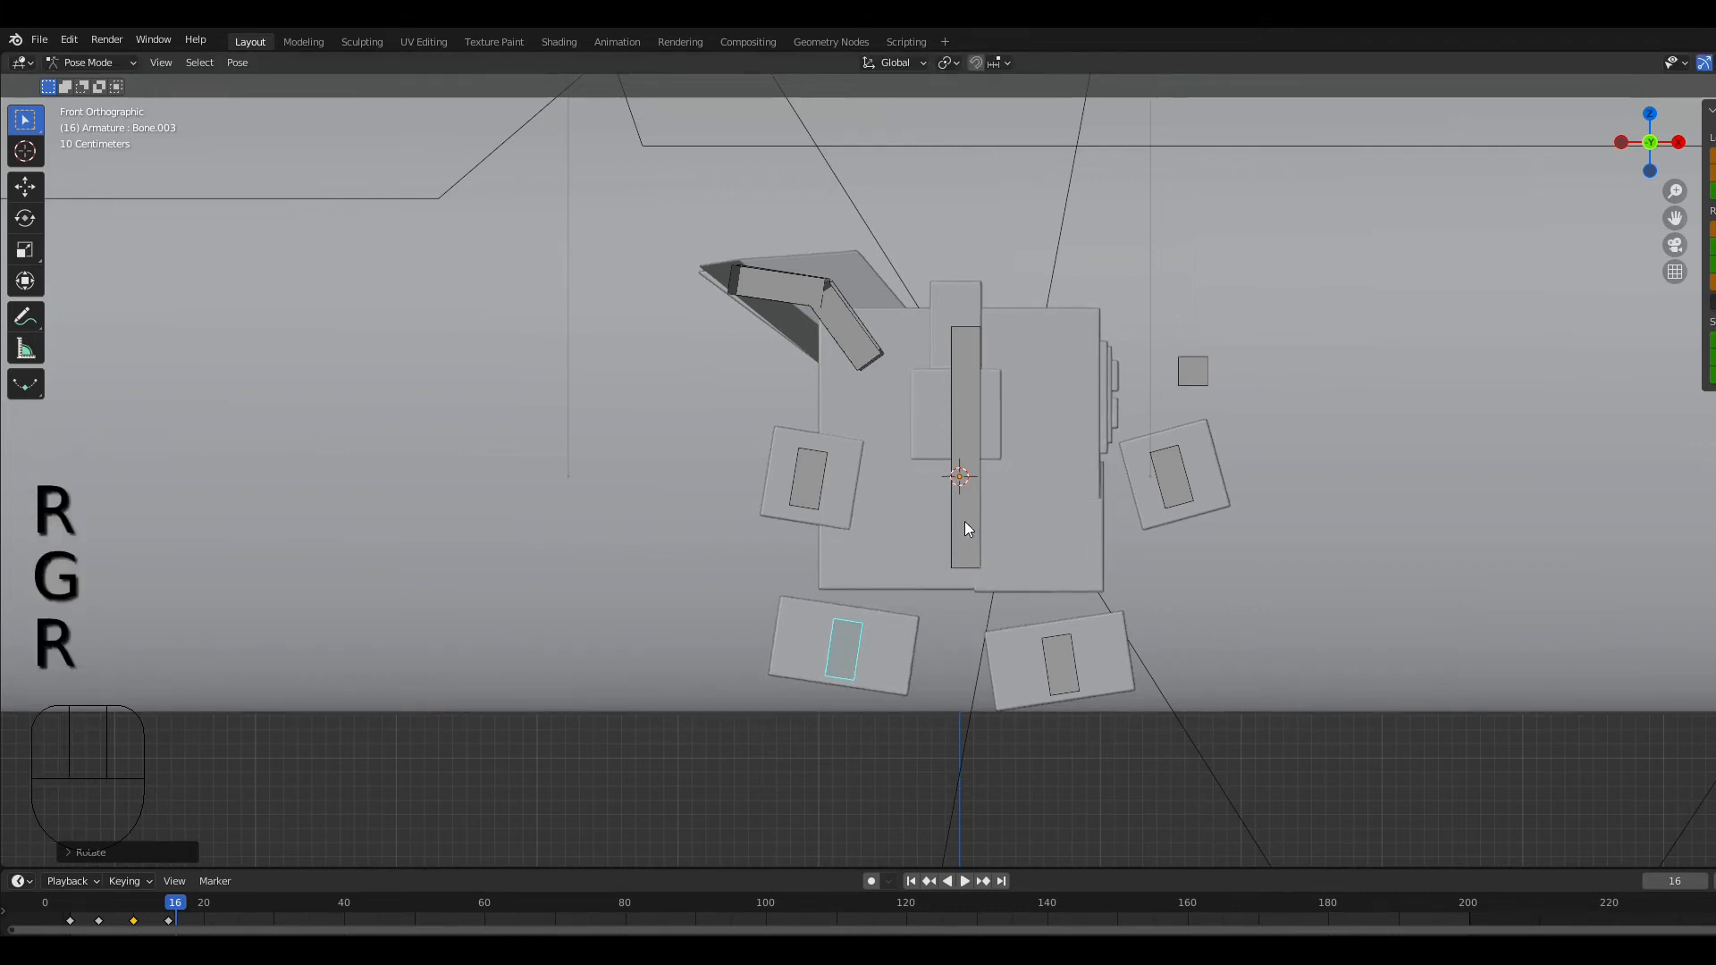
Step: Move the forward hand bone back about 0.86 m to overlap the body and slightly reduce its tilt
click(1171, 499)
key(g)
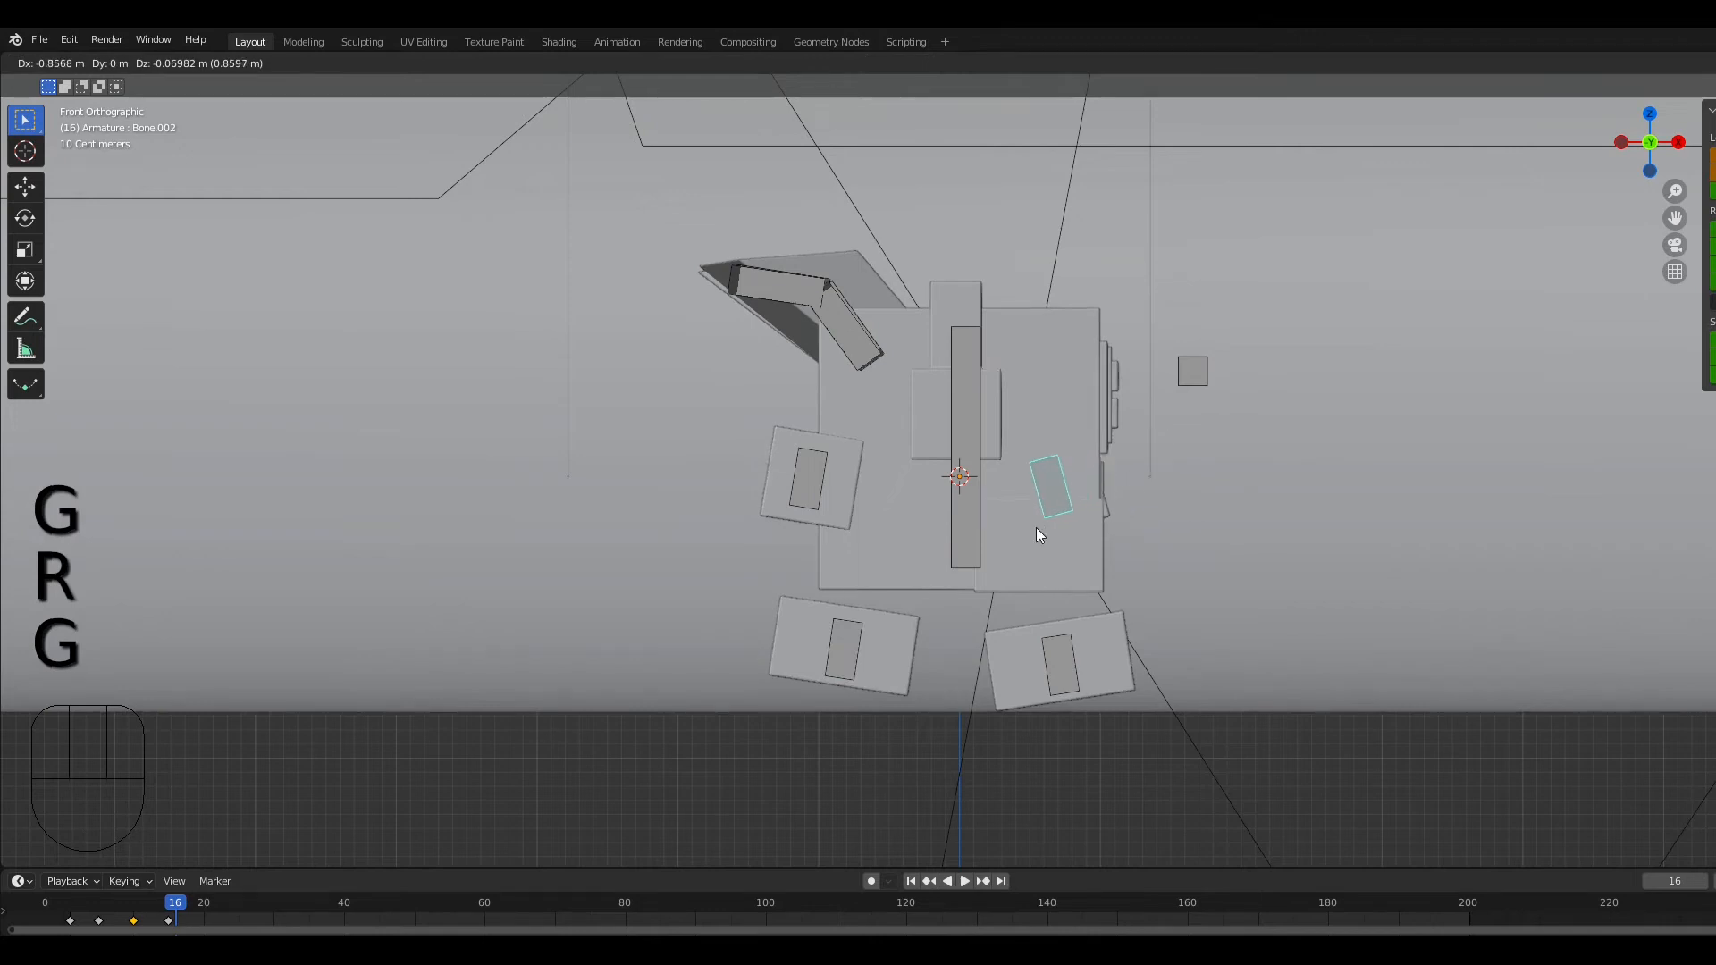
click(1037, 527)
key(r)
click(1117, 513)
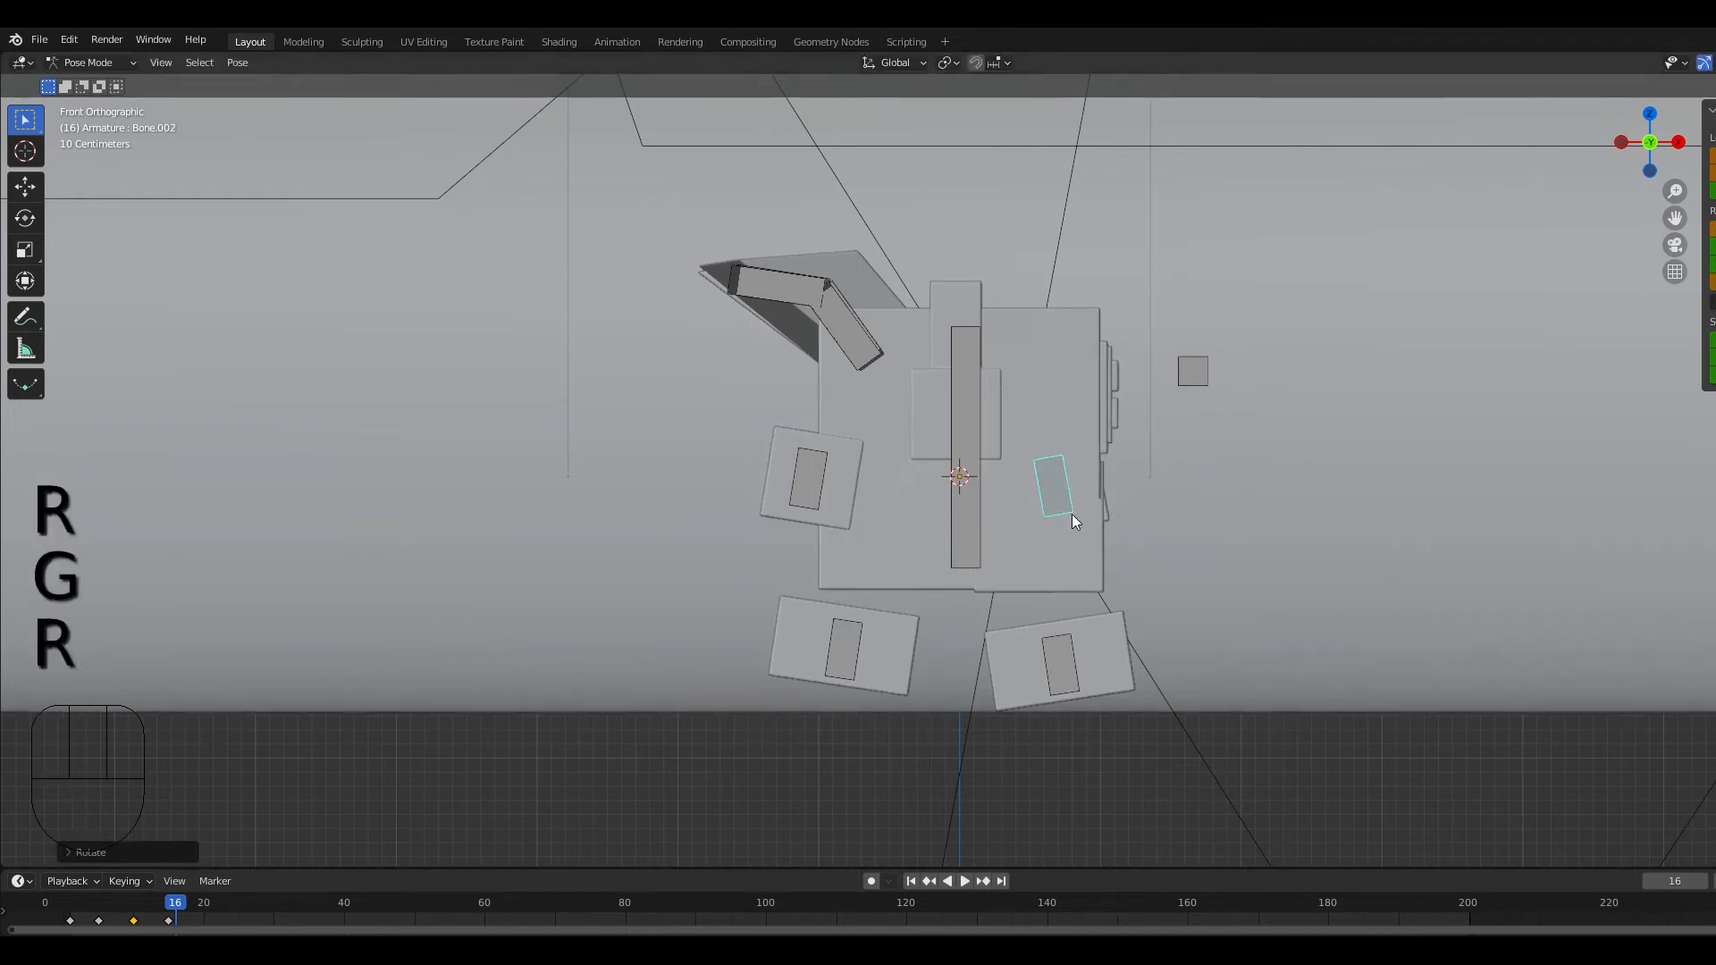
Step: Move the rear hand bone forward and slightly down over the body, and rotate it nearly upright
click(802, 483)
key(g)
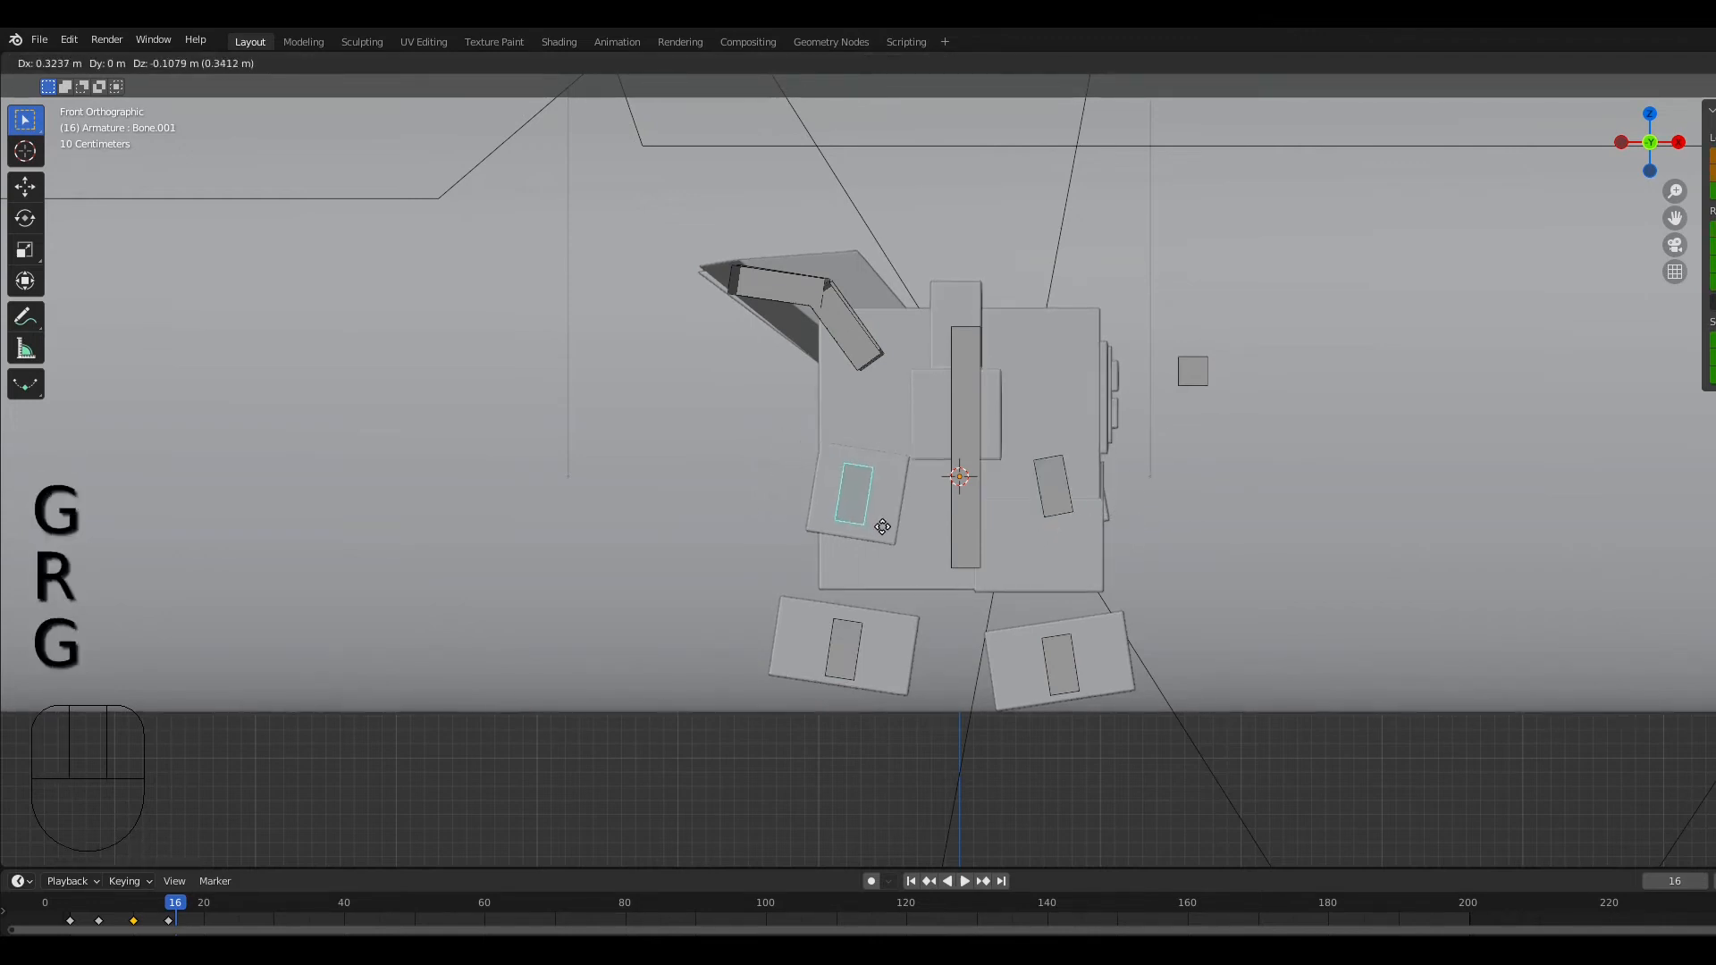
click(908, 536)
key(r)
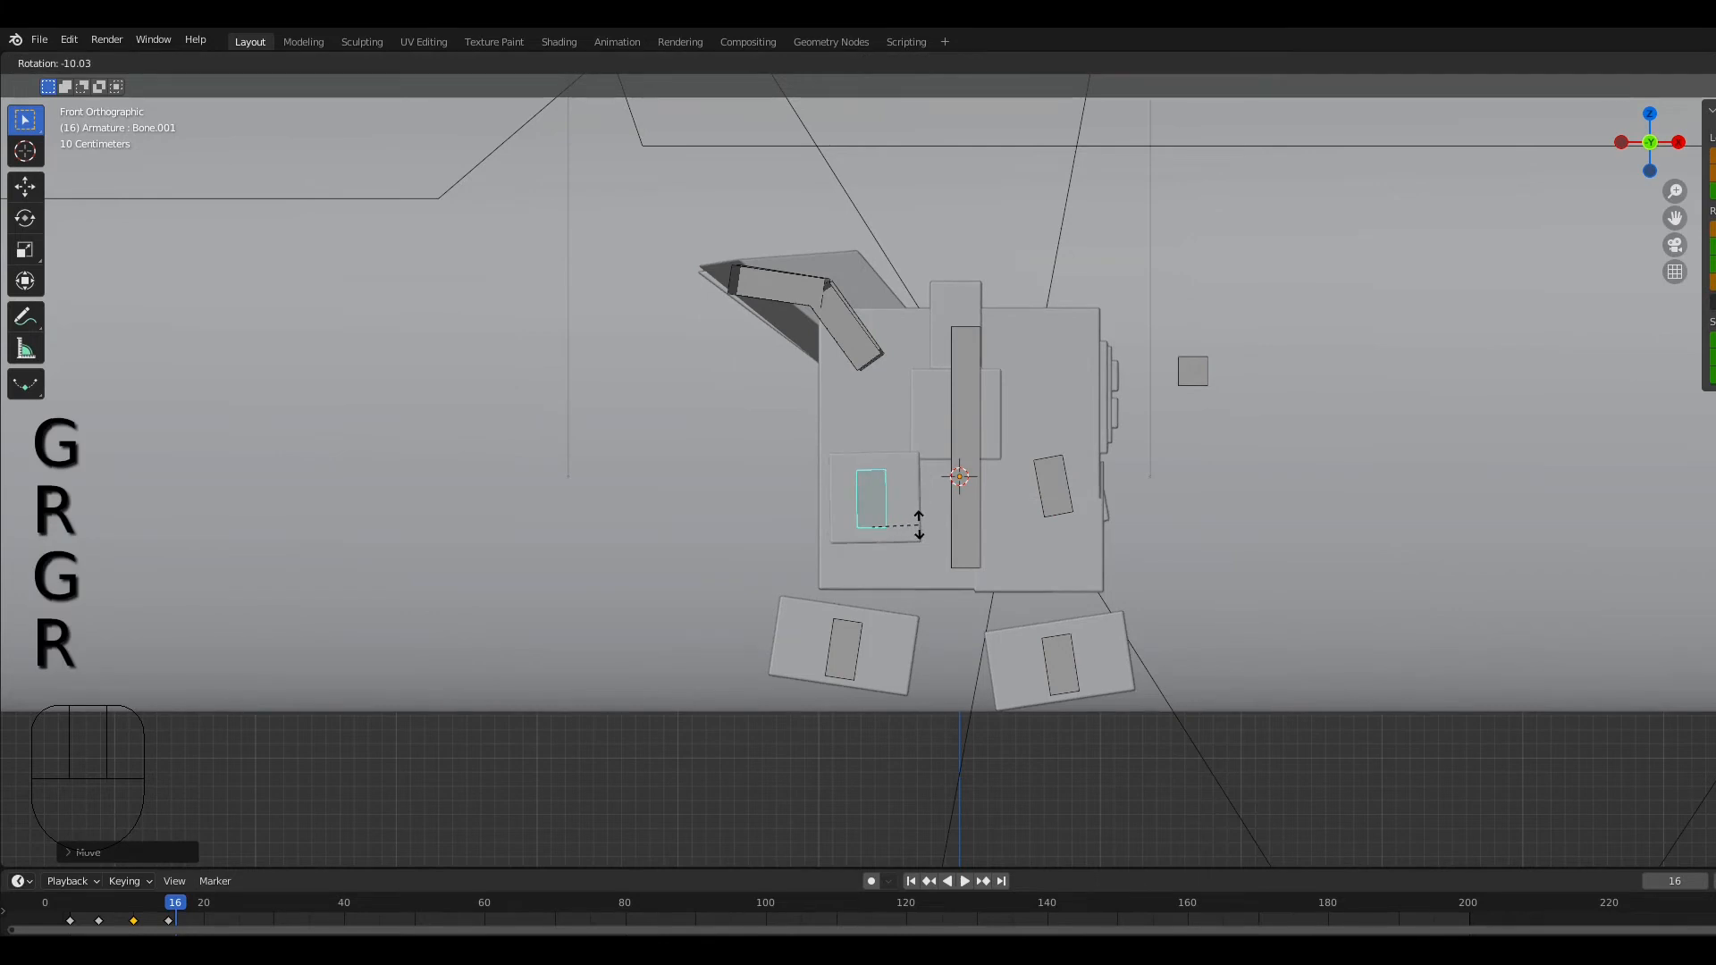
click(920, 529)
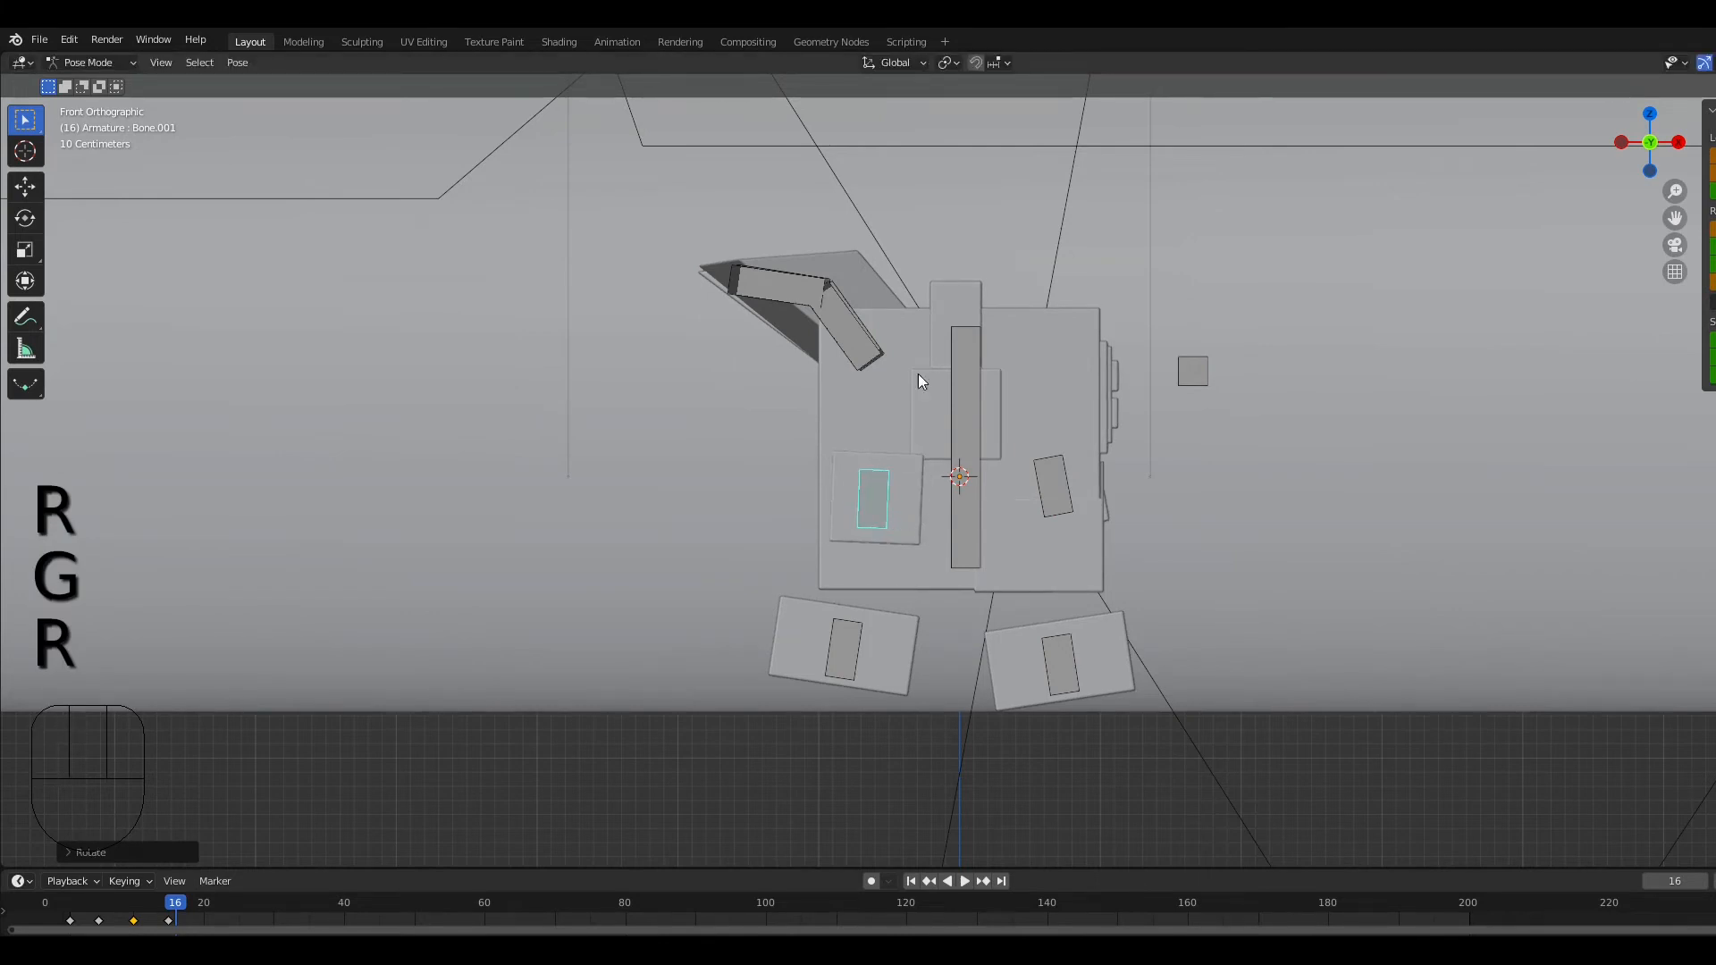
Step: Rotate the pair of outer wing bones behind the body about 10° around the global Y axis
click(796, 287)
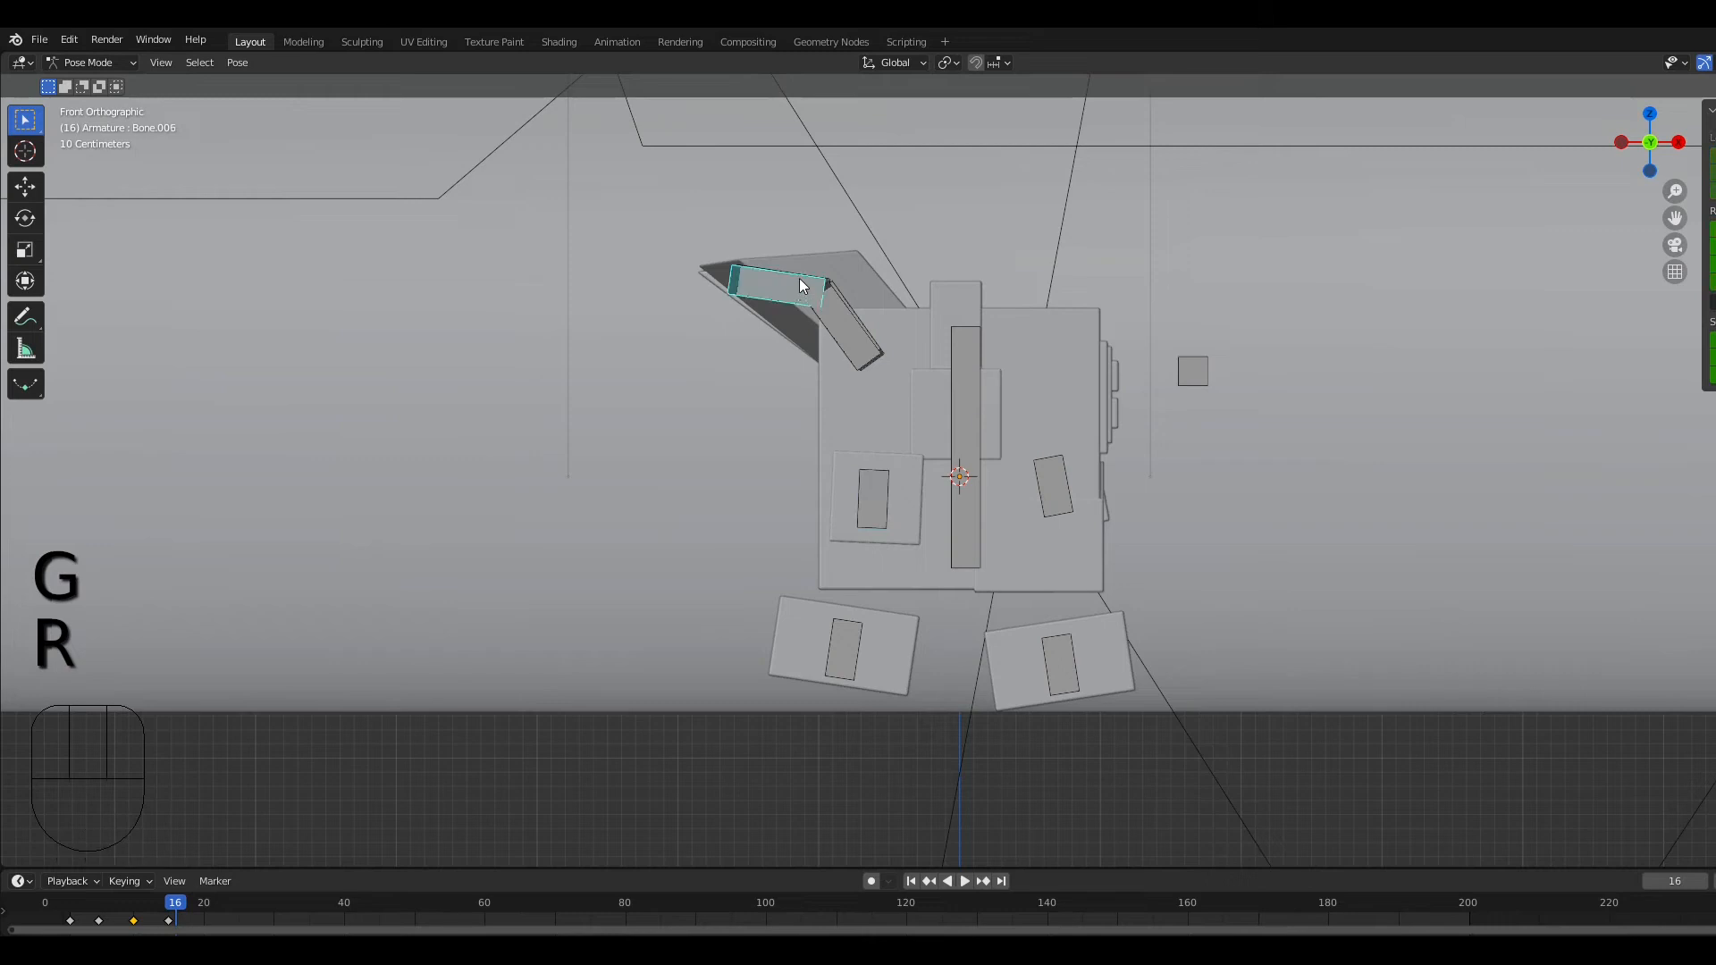
key(r)
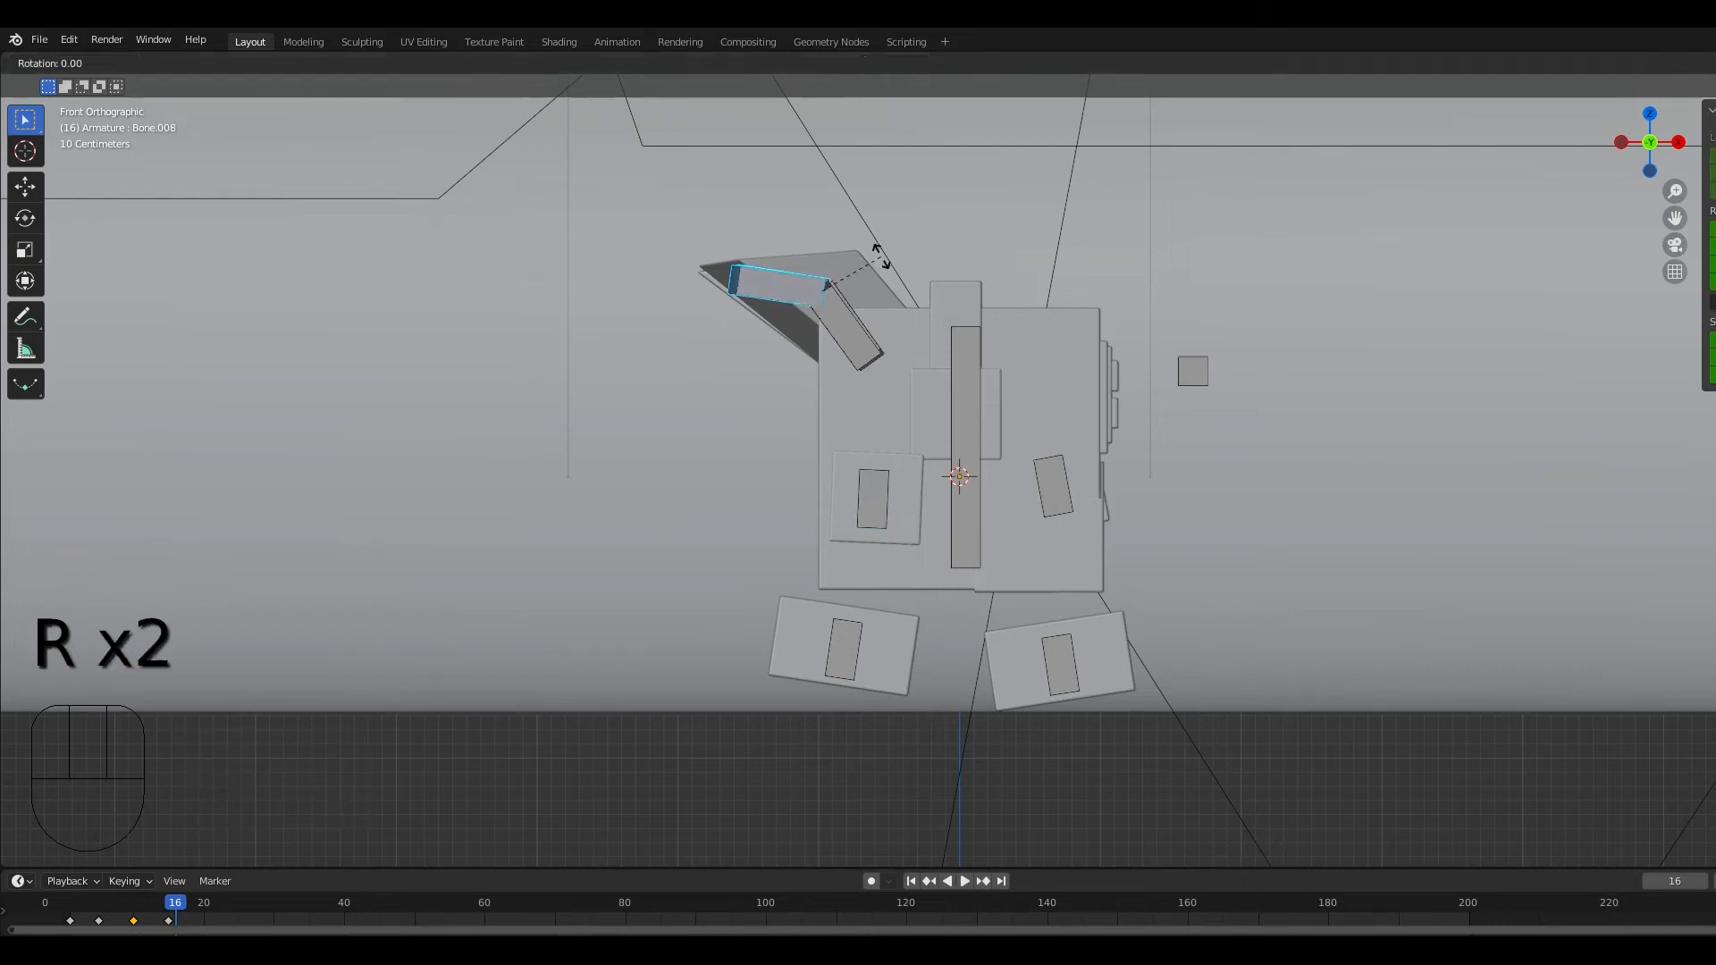
key(y)
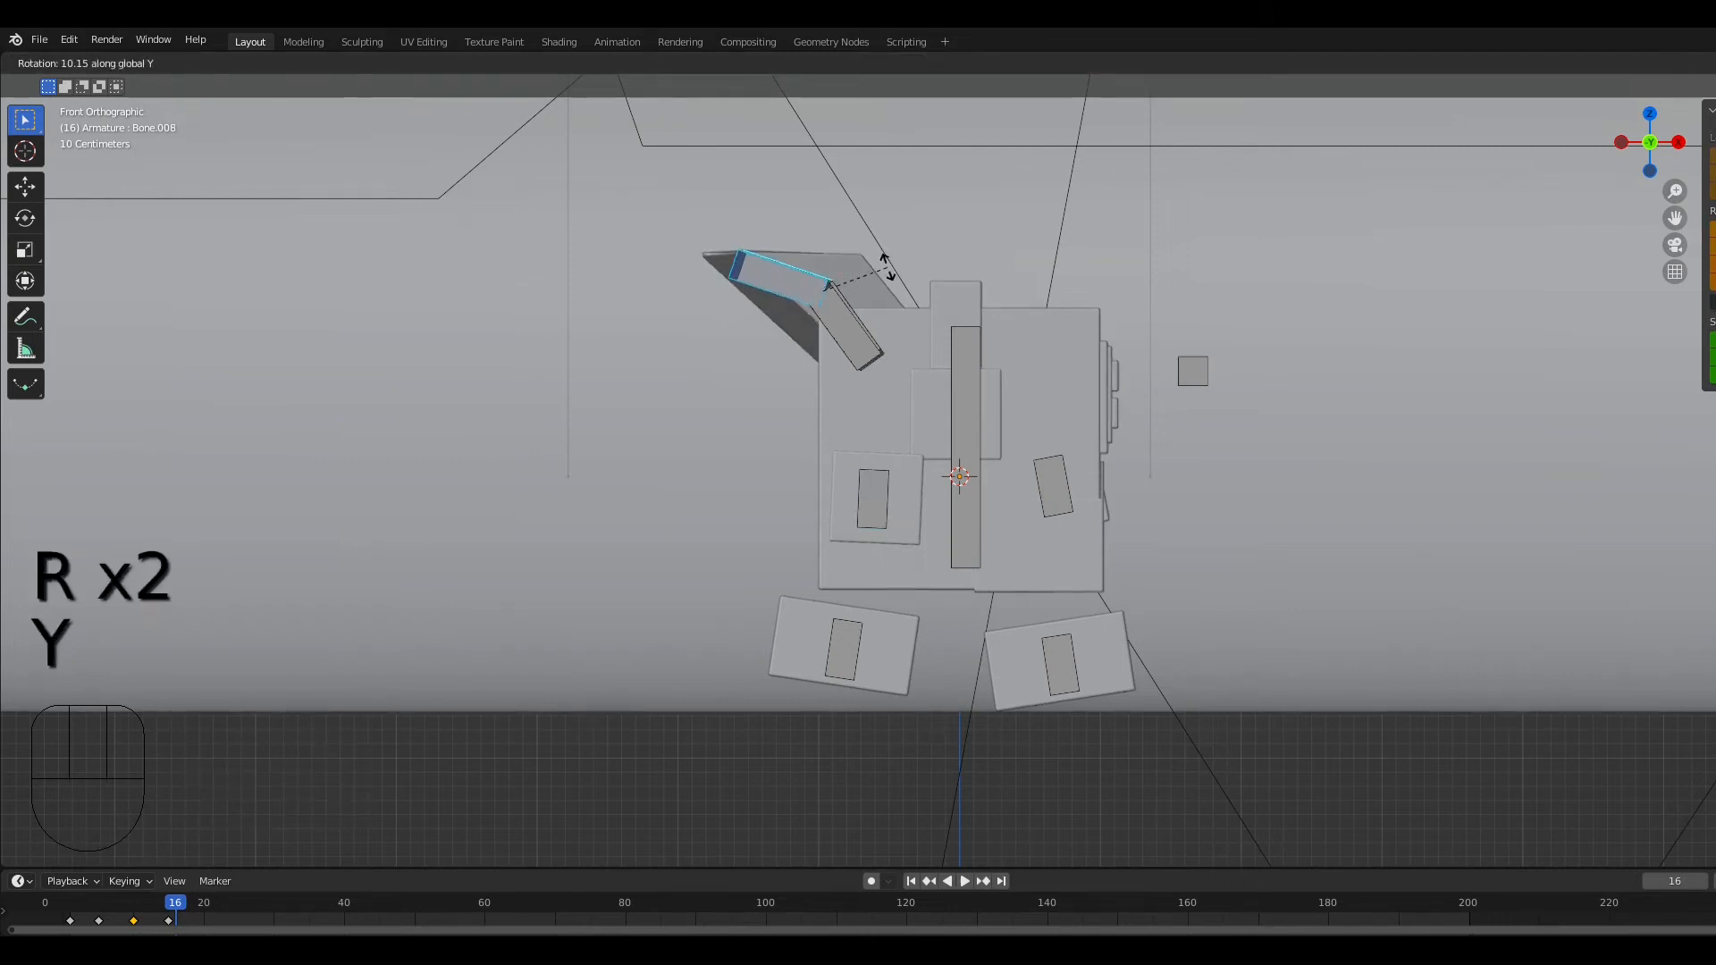
click(882, 261)
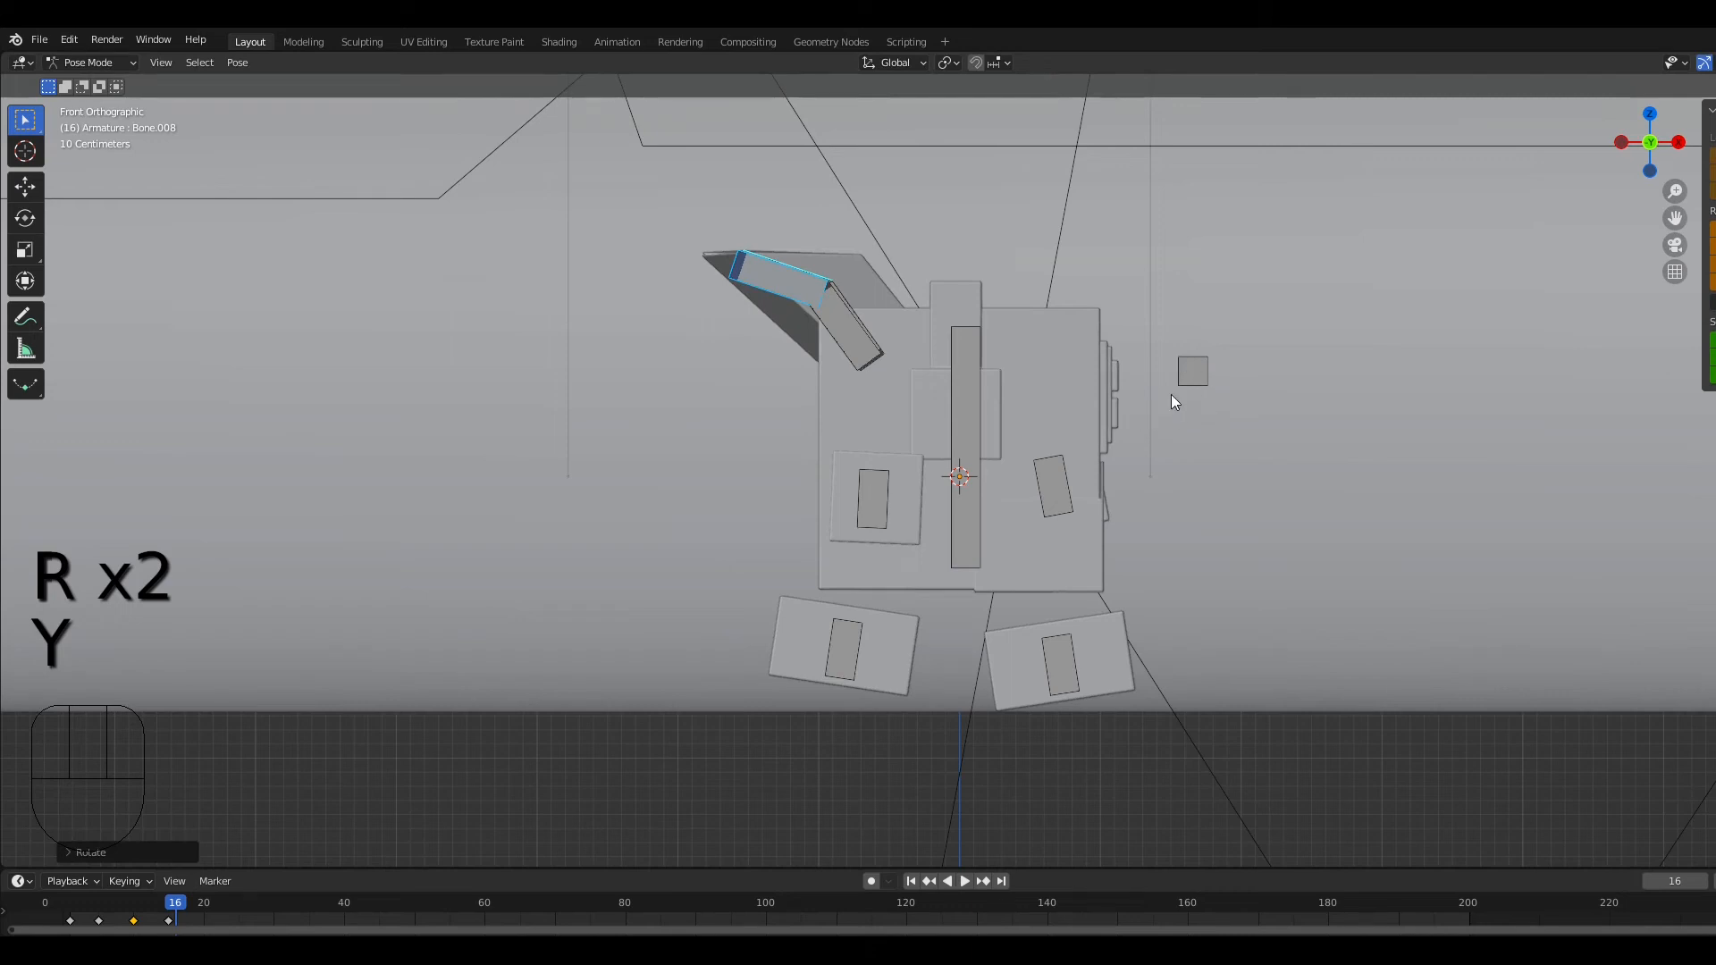
Step: Lower the detached square bone in front of the face slightly along the global Z axis
click(1187, 377)
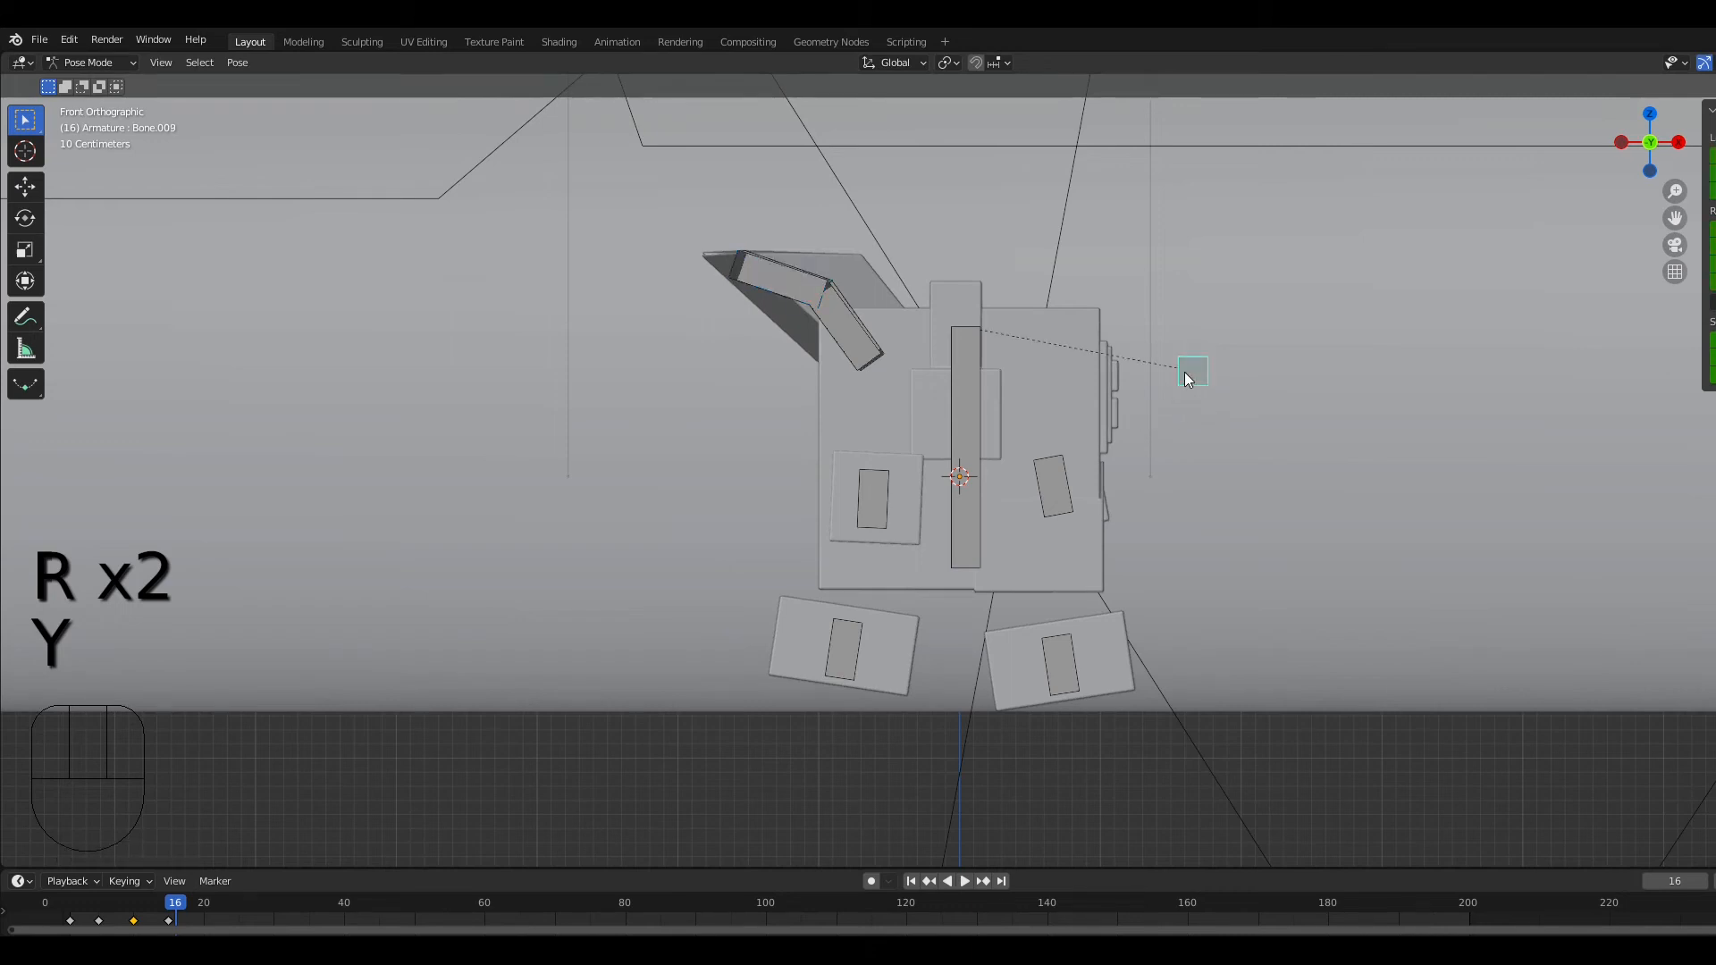
key(g)
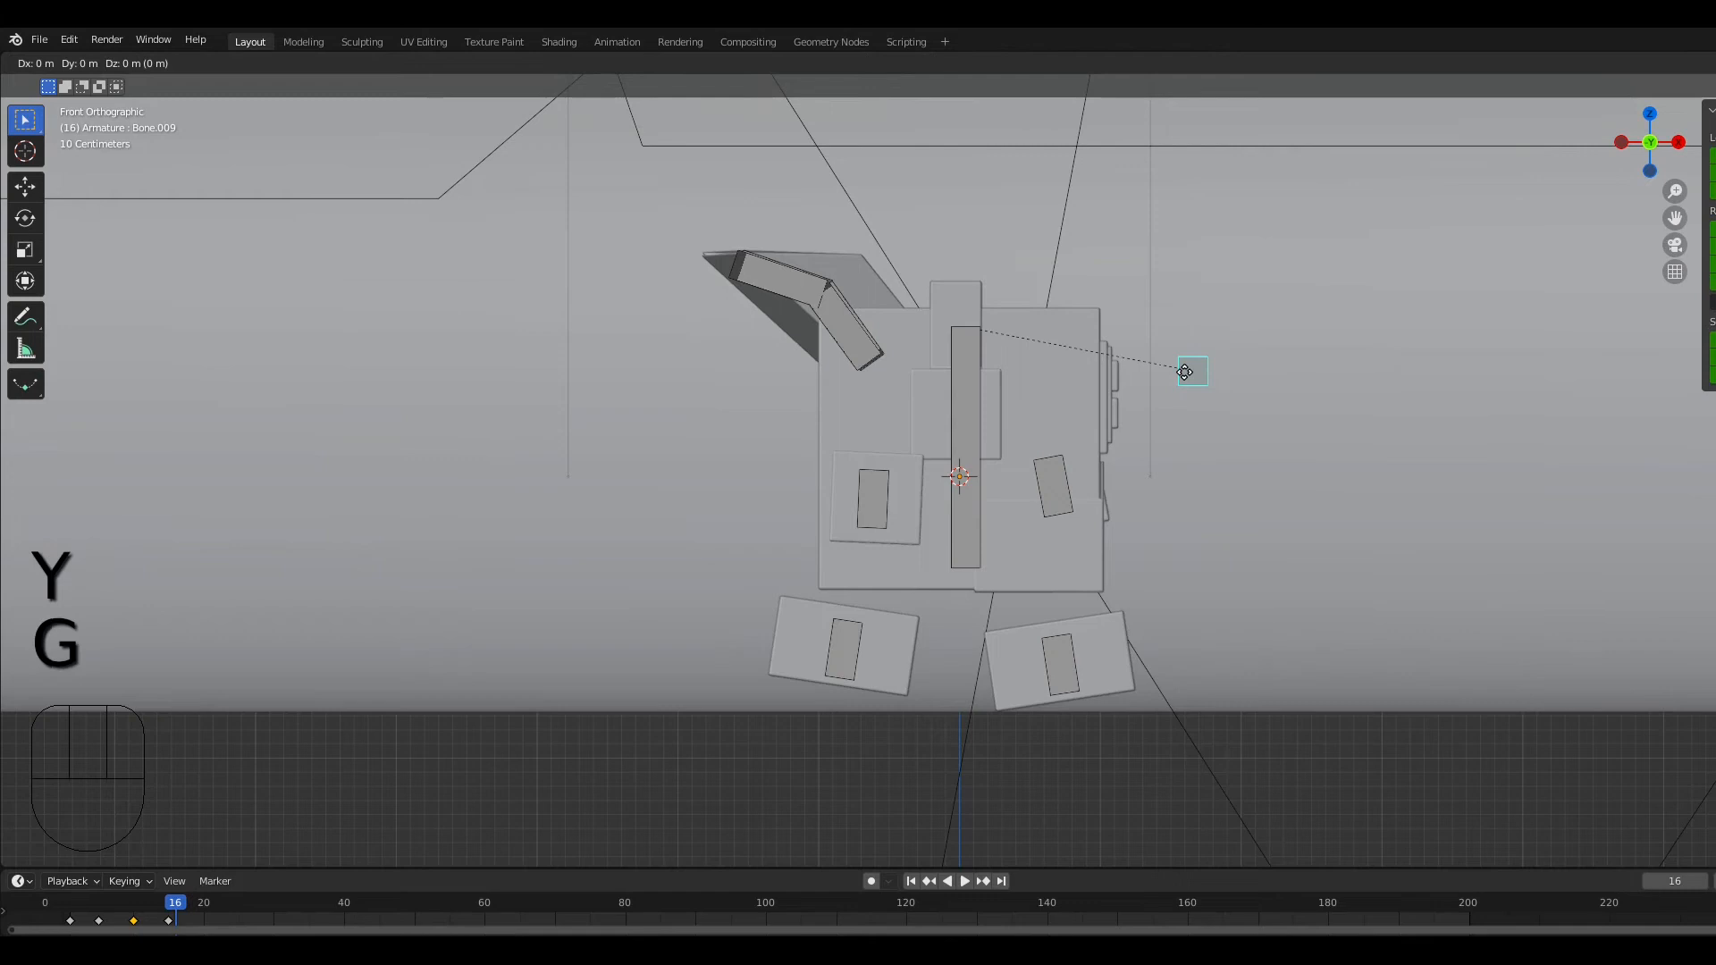
key(z)
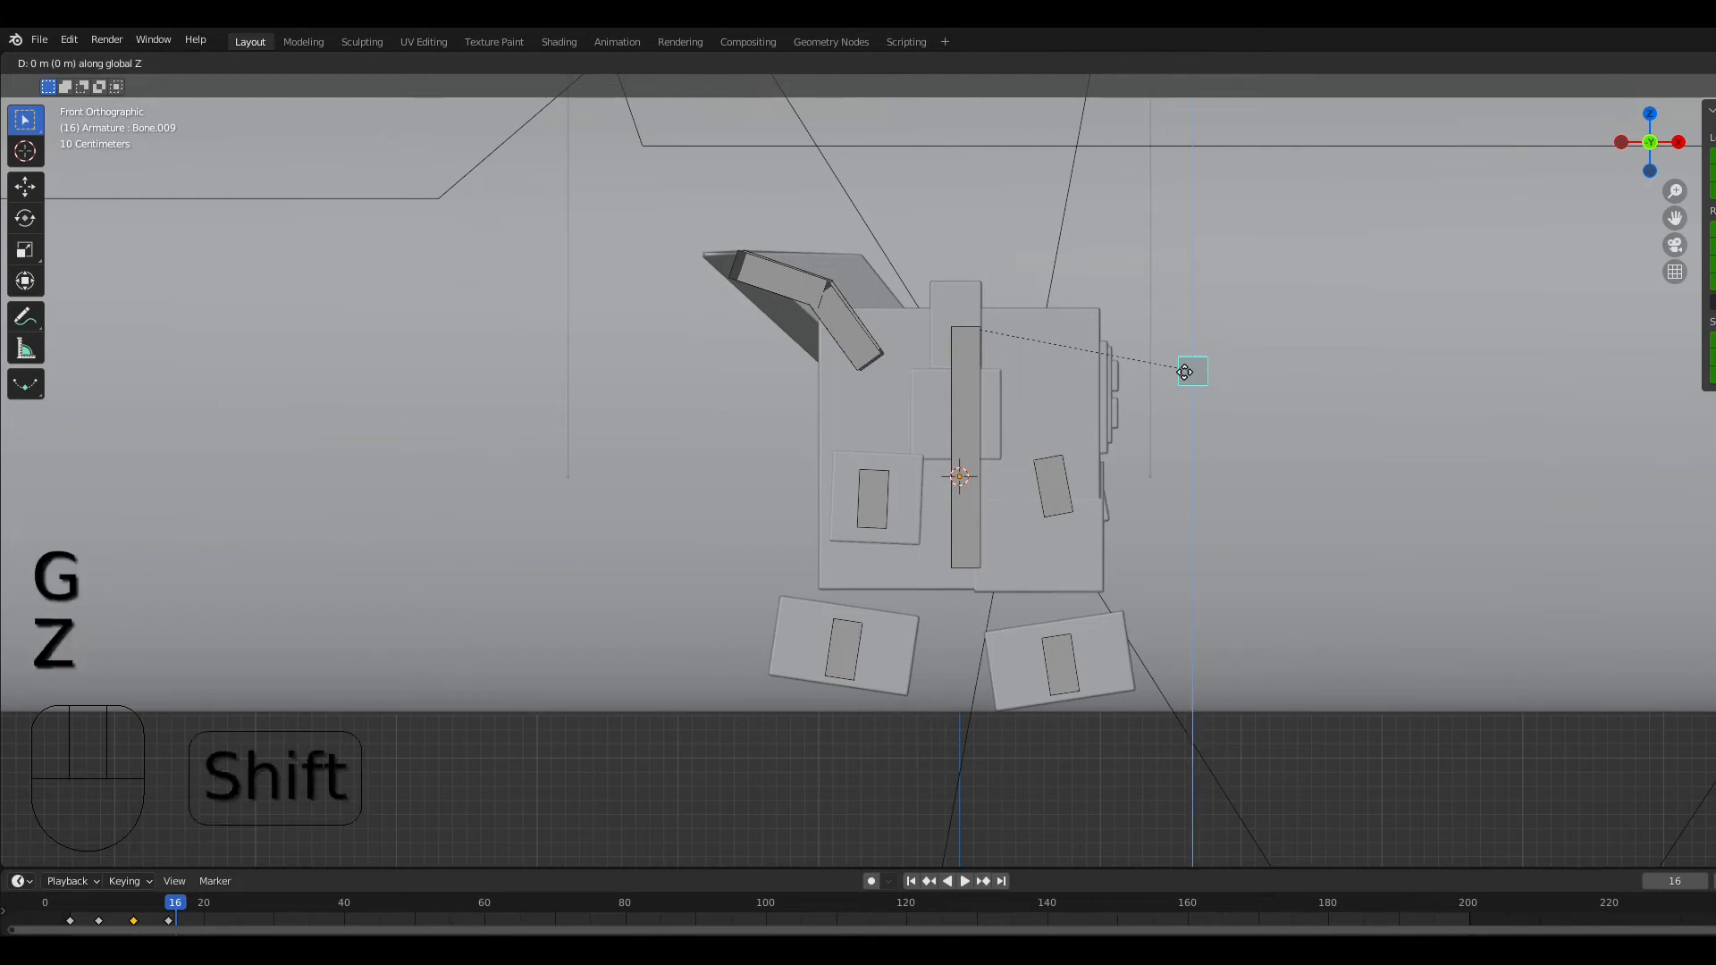
click(1180, 420)
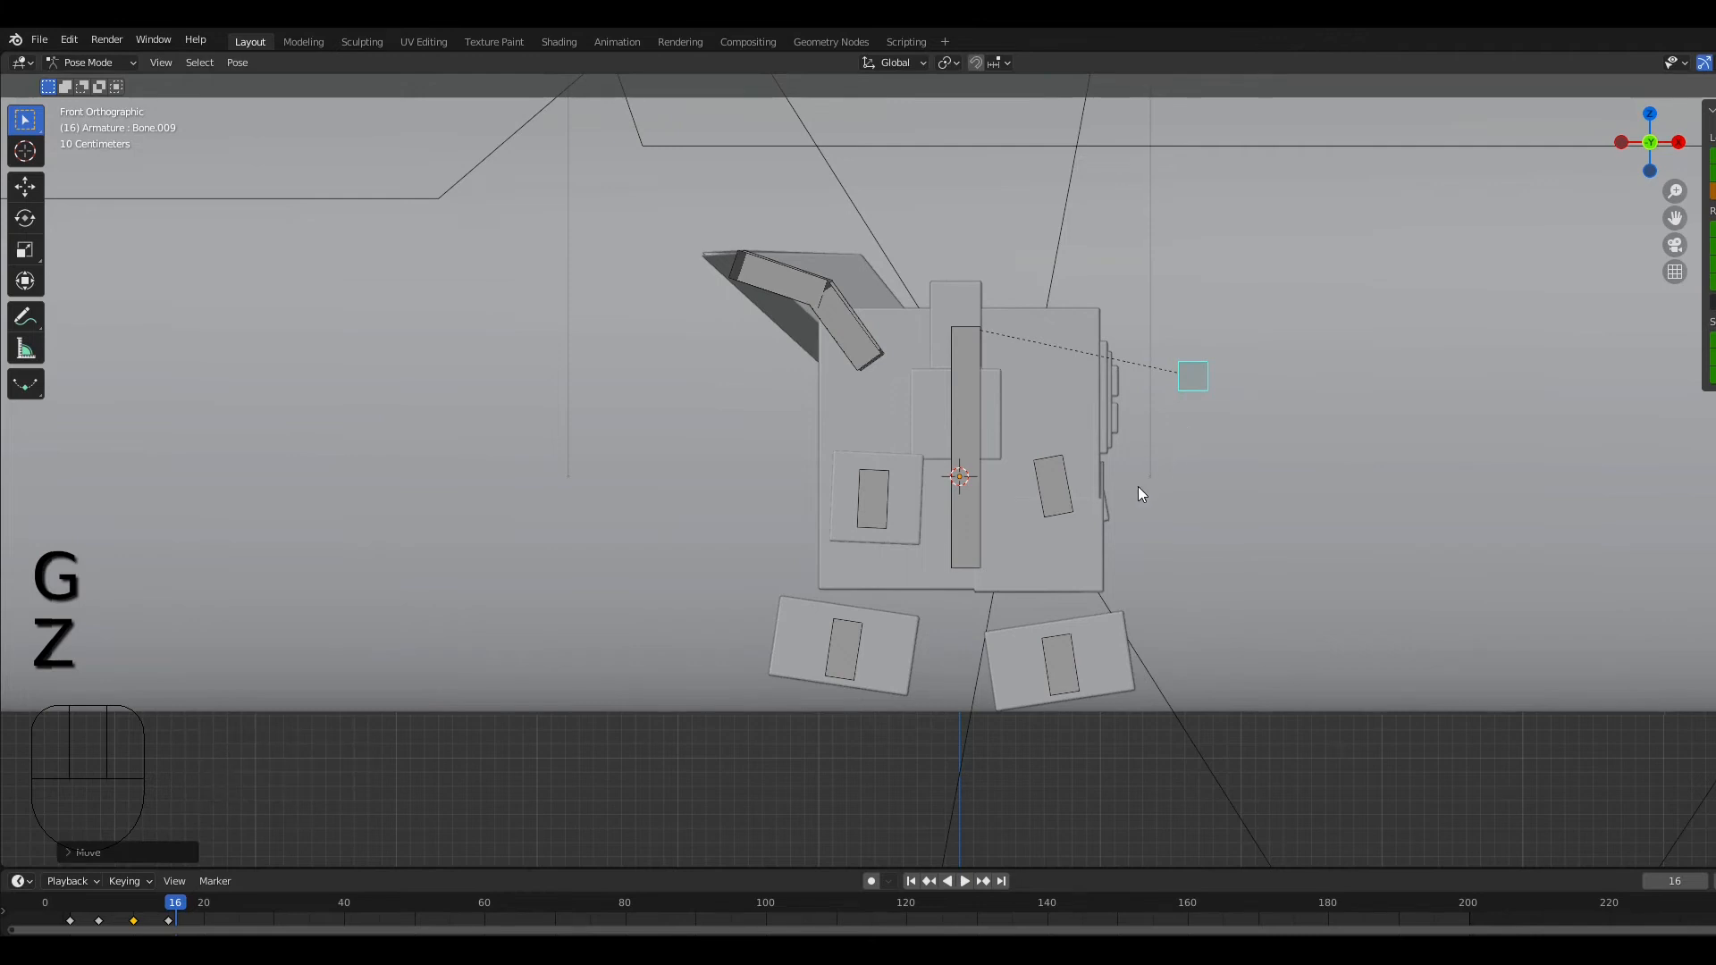
Step: Keyframe location, rotation and scale of all bones at frame 16, move the new key to frame 20 and preview the motion
key(a)
key(i)
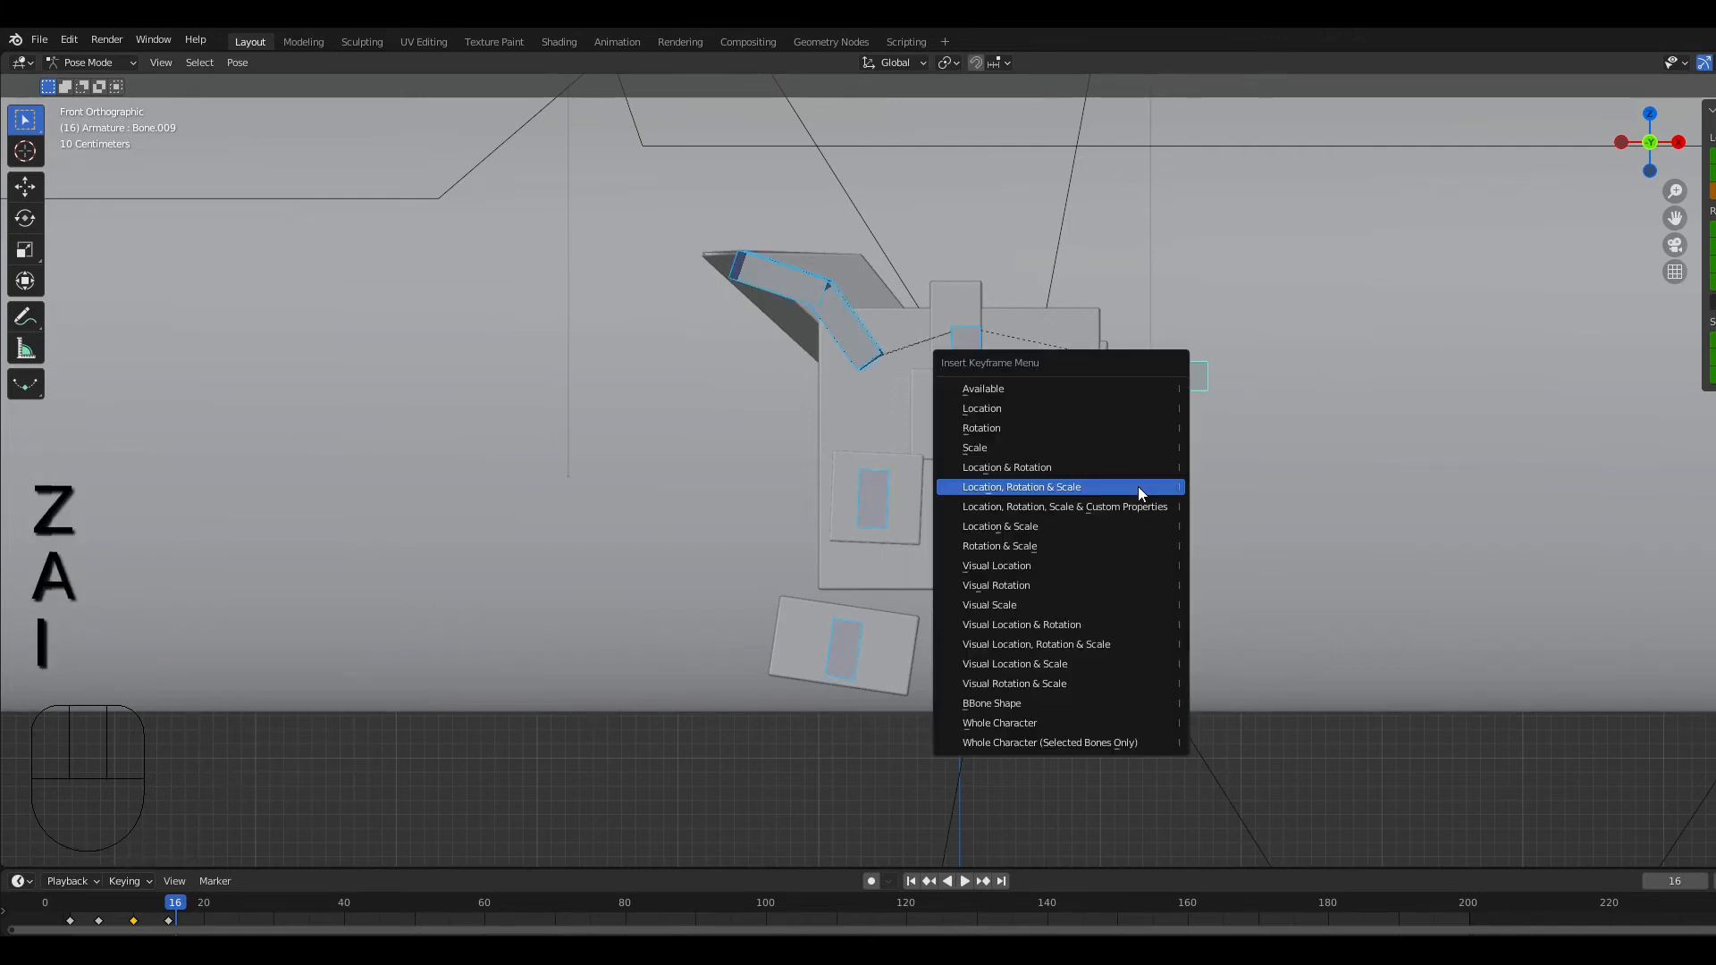
click(1138, 486)
click(174, 920)
key(g)
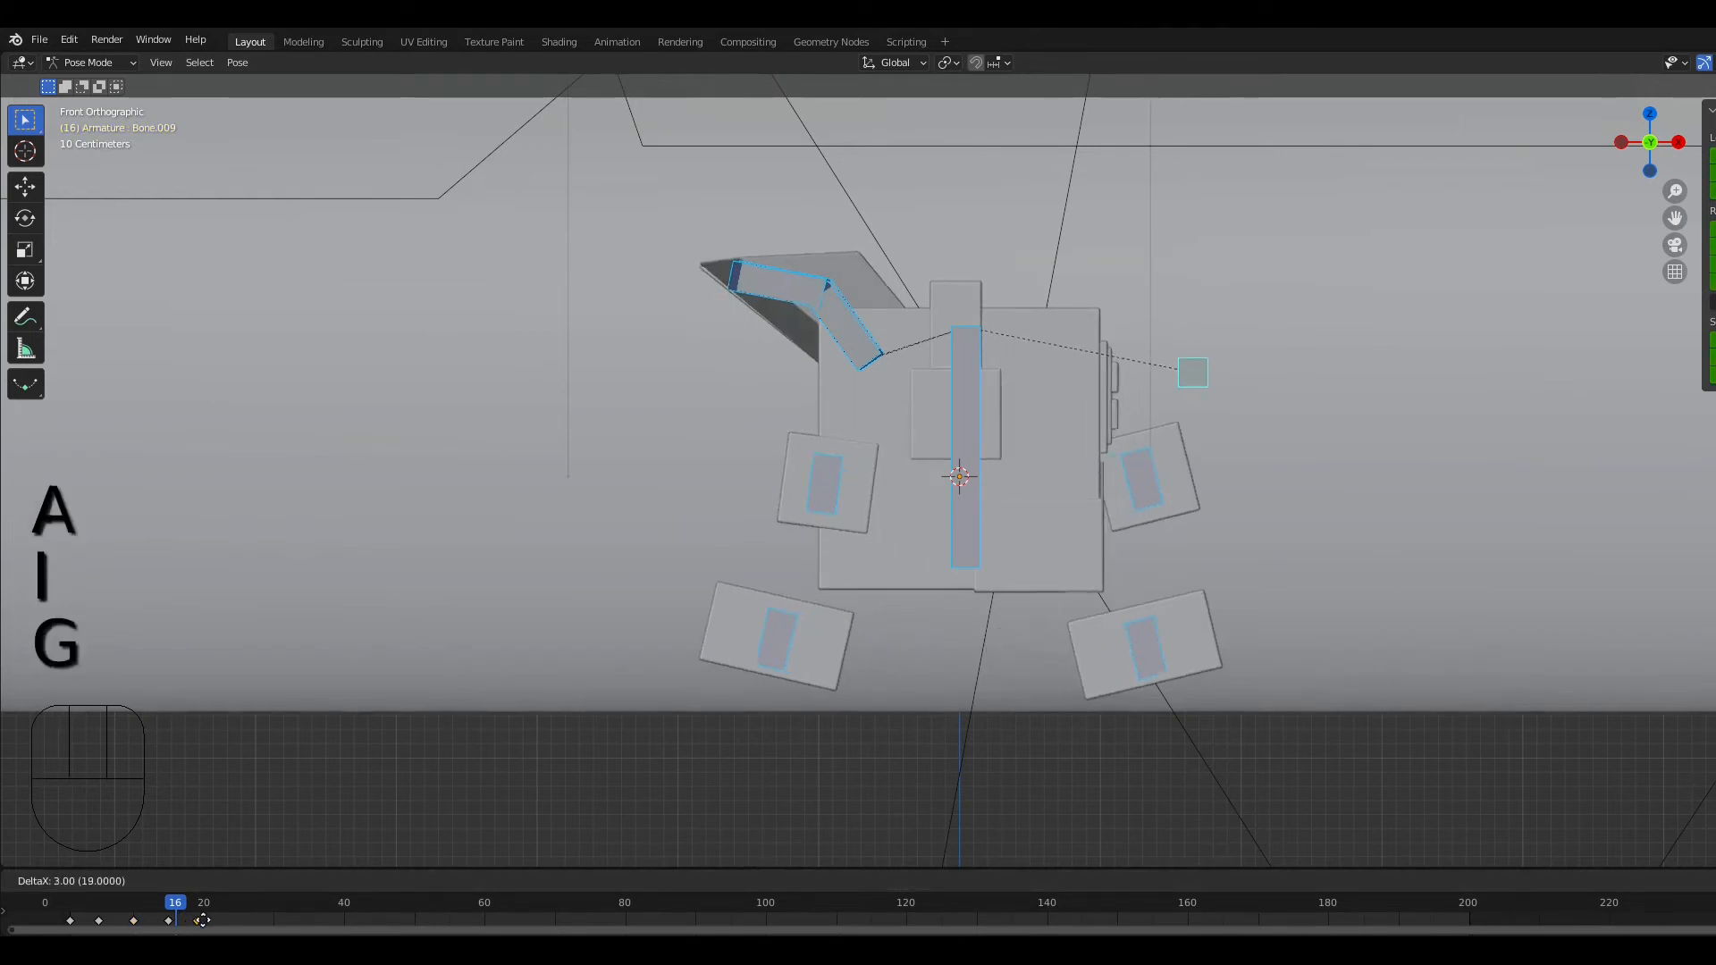
click(210, 921)
drag(177, 902, 123, 905)
key(space)
key(space)
key(space)
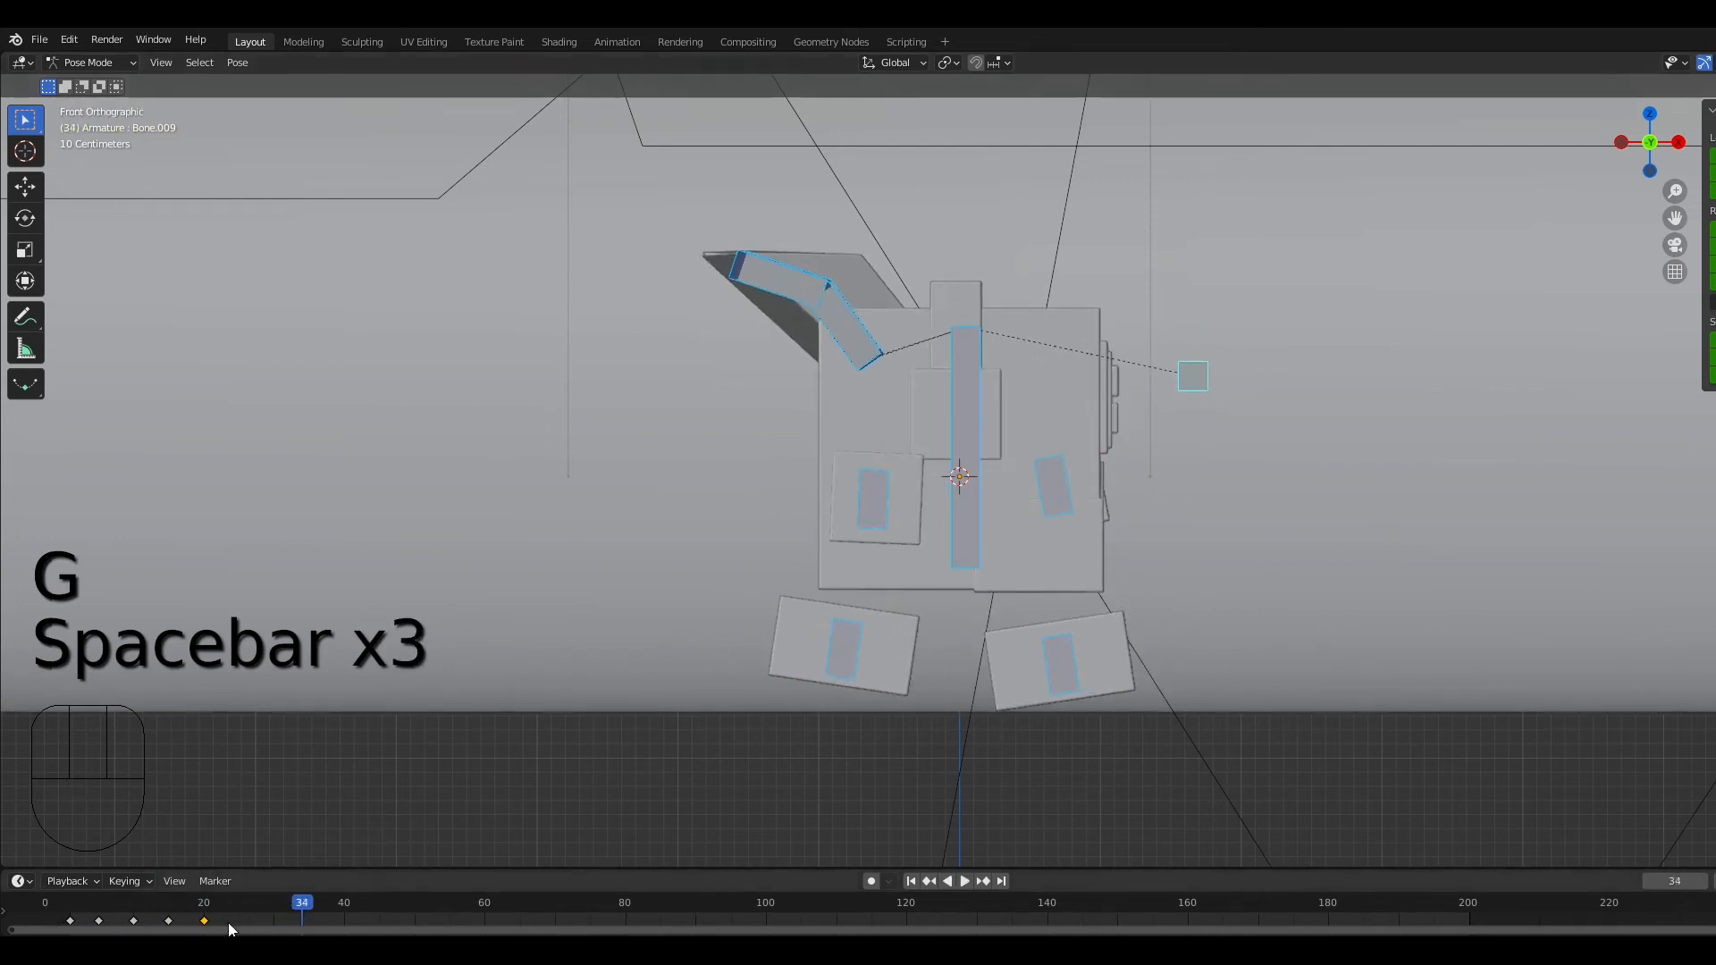
Step: Tighten the cycle timing by moving the second to fifth keys to frames 4, 8, 11 and 14
key(g)
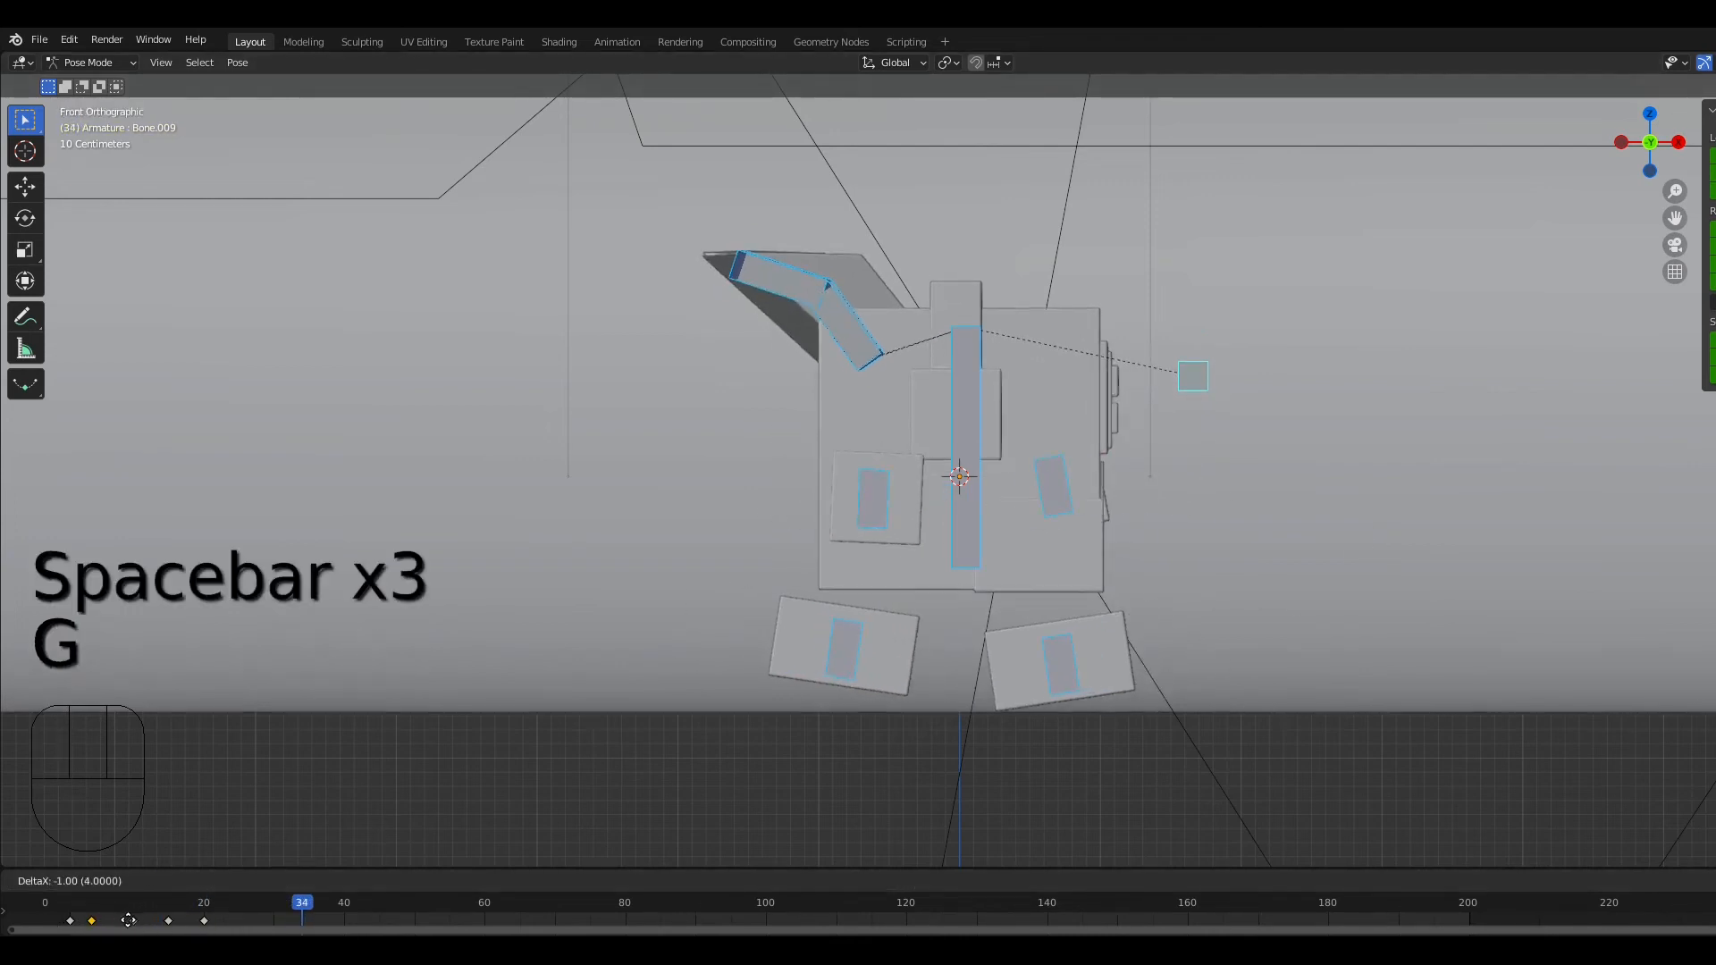
click(136, 923)
key(g)
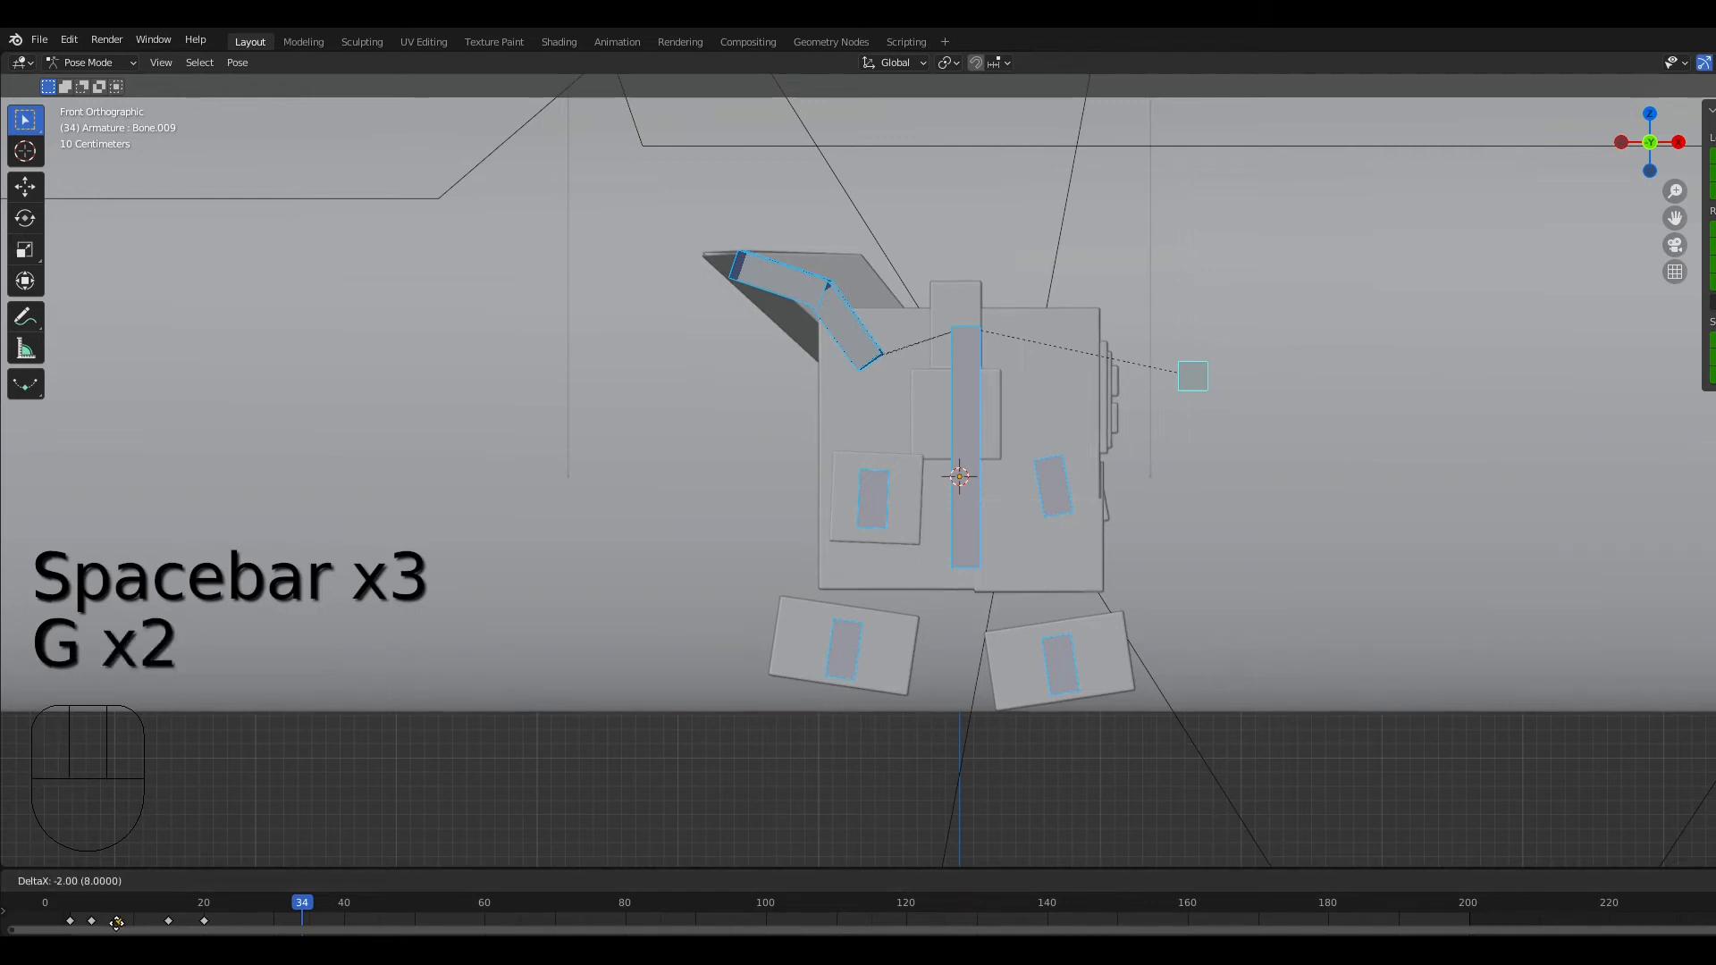
click(152, 932)
key(g)
click(143, 921)
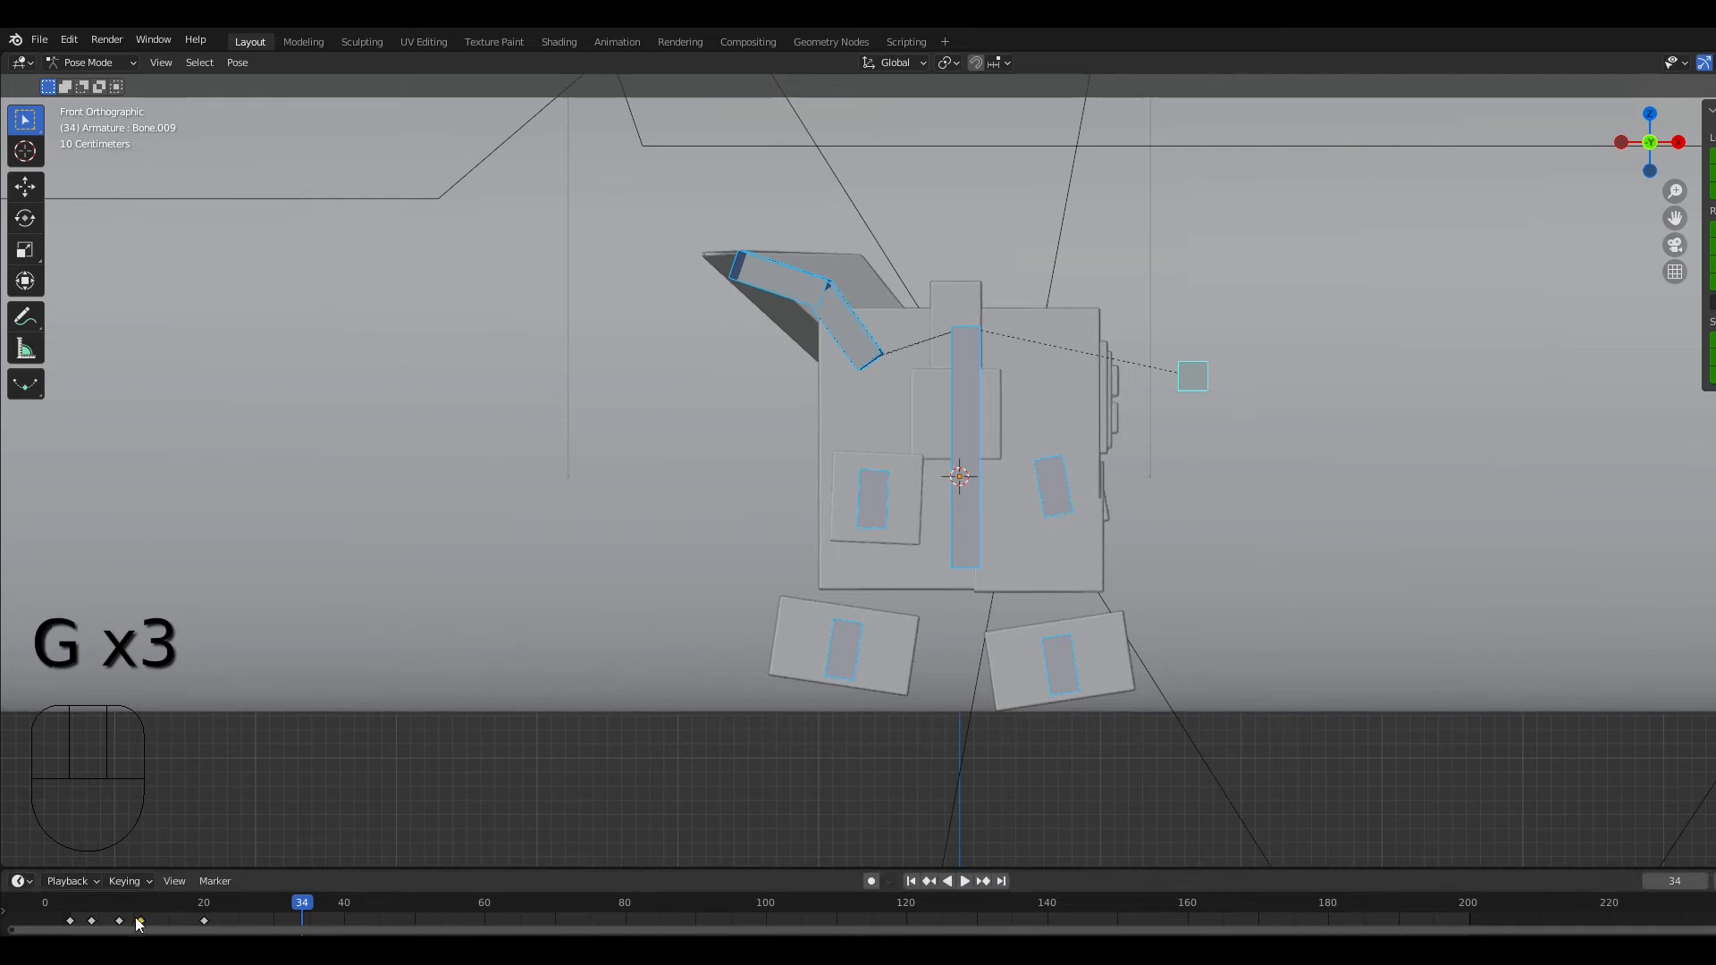
click(206, 922)
key(g)
click(161, 923)
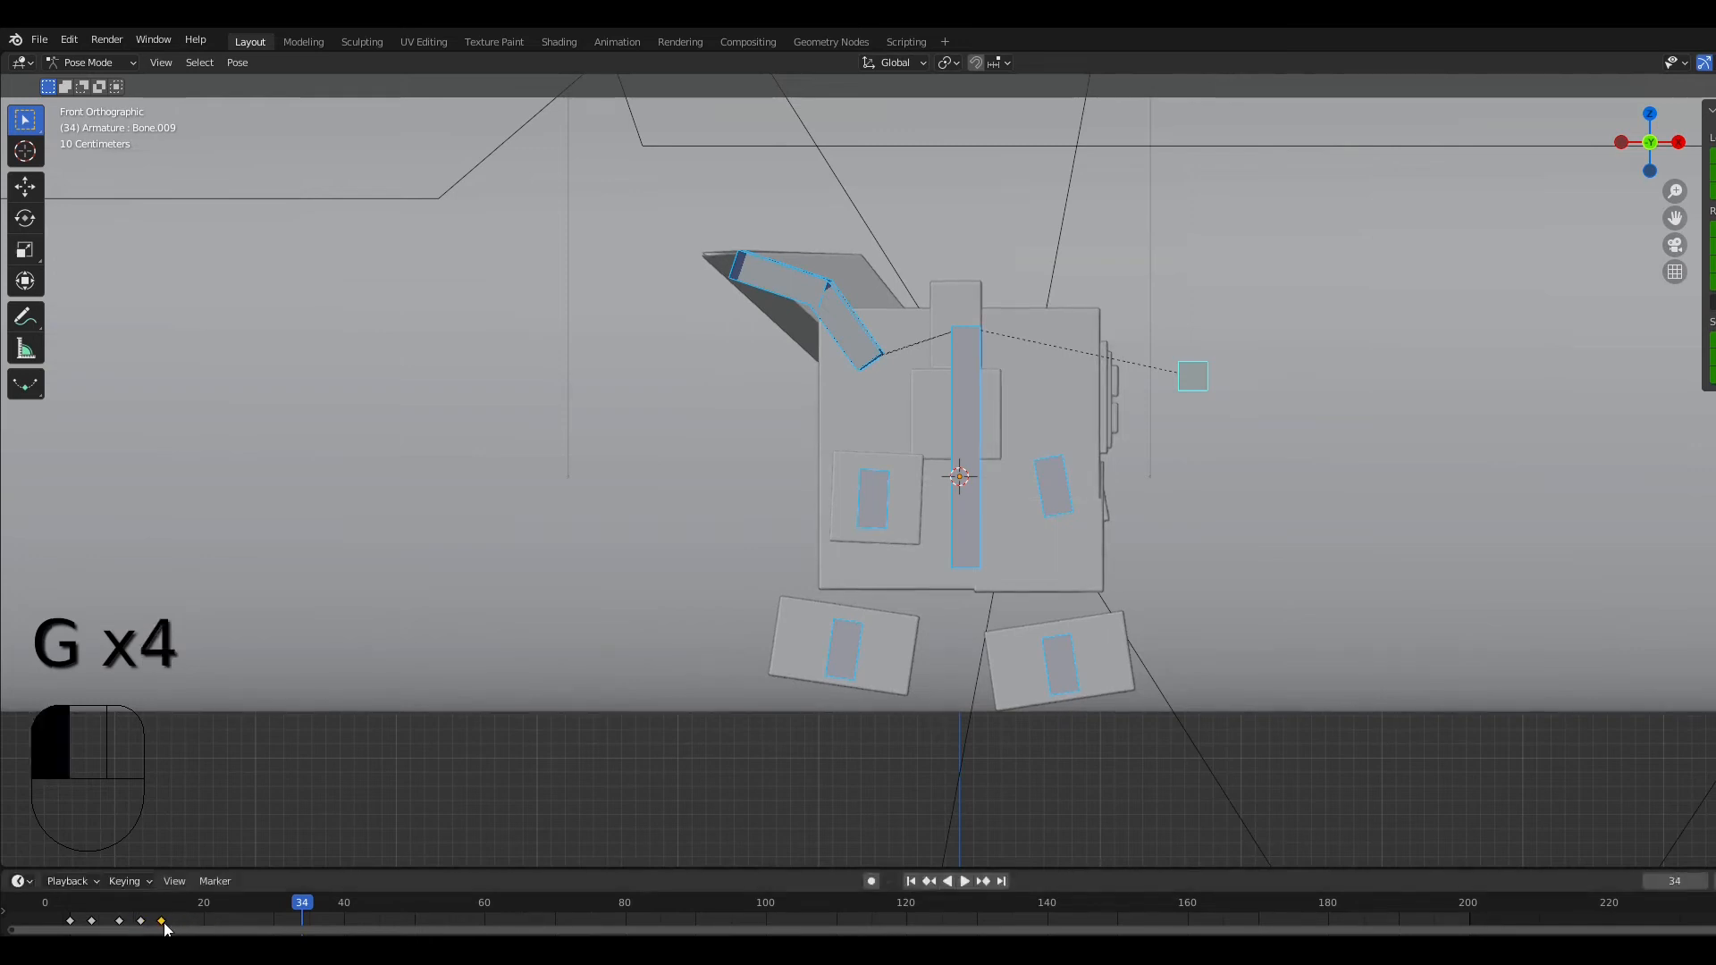
Step: Move the last key to frame 15 and the stride key before it to frame 12
drag(84, 905, 143, 907)
click(161, 920)
key(g)
click(168, 919)
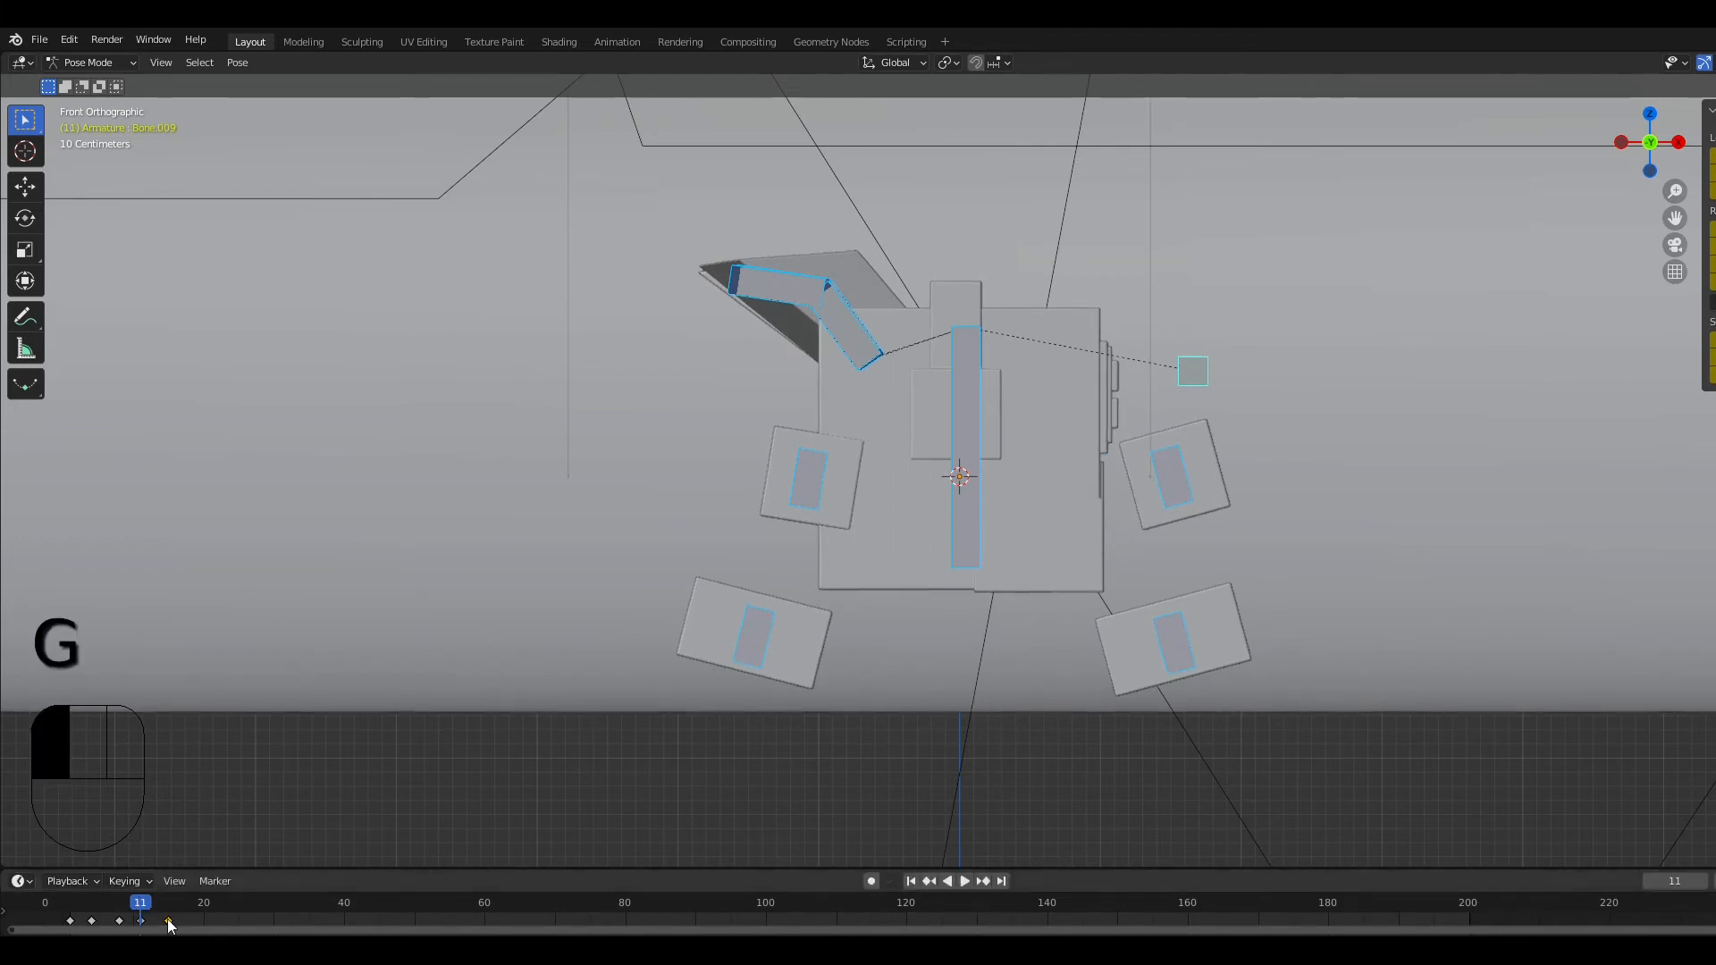
key(g)
click(157, 925)
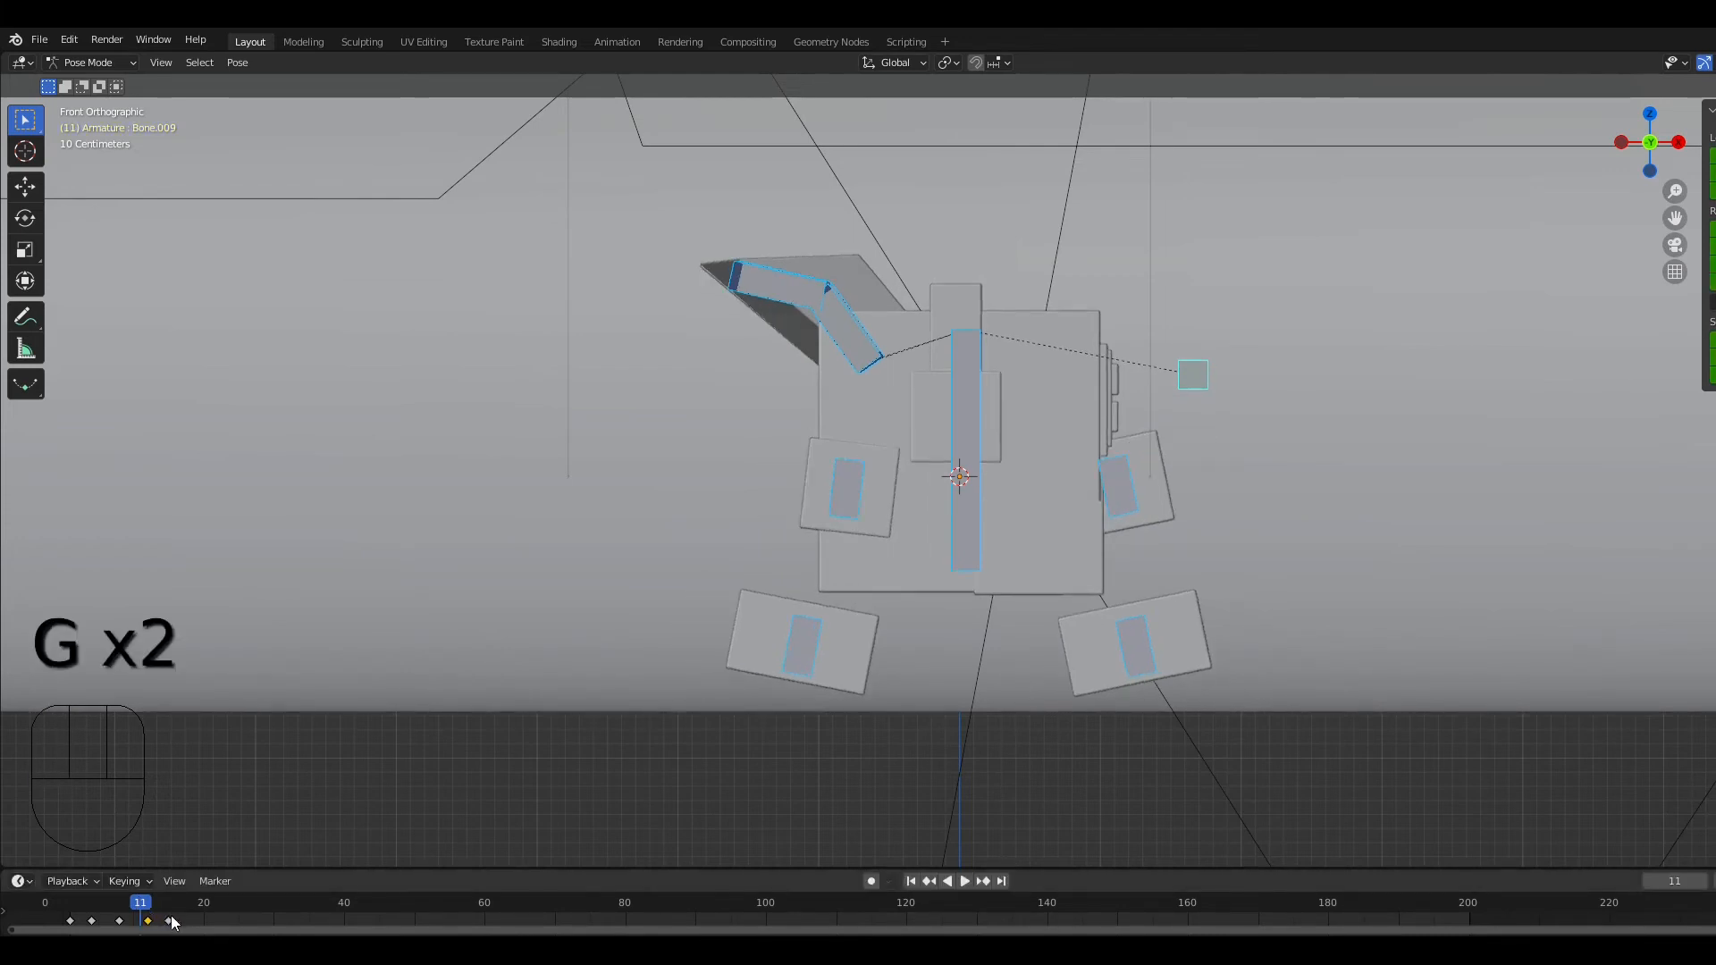
Step: Retime the last key by trying it at frame 17 and settling on frame 16
drag(149, 912, 172, 918)
key(g)
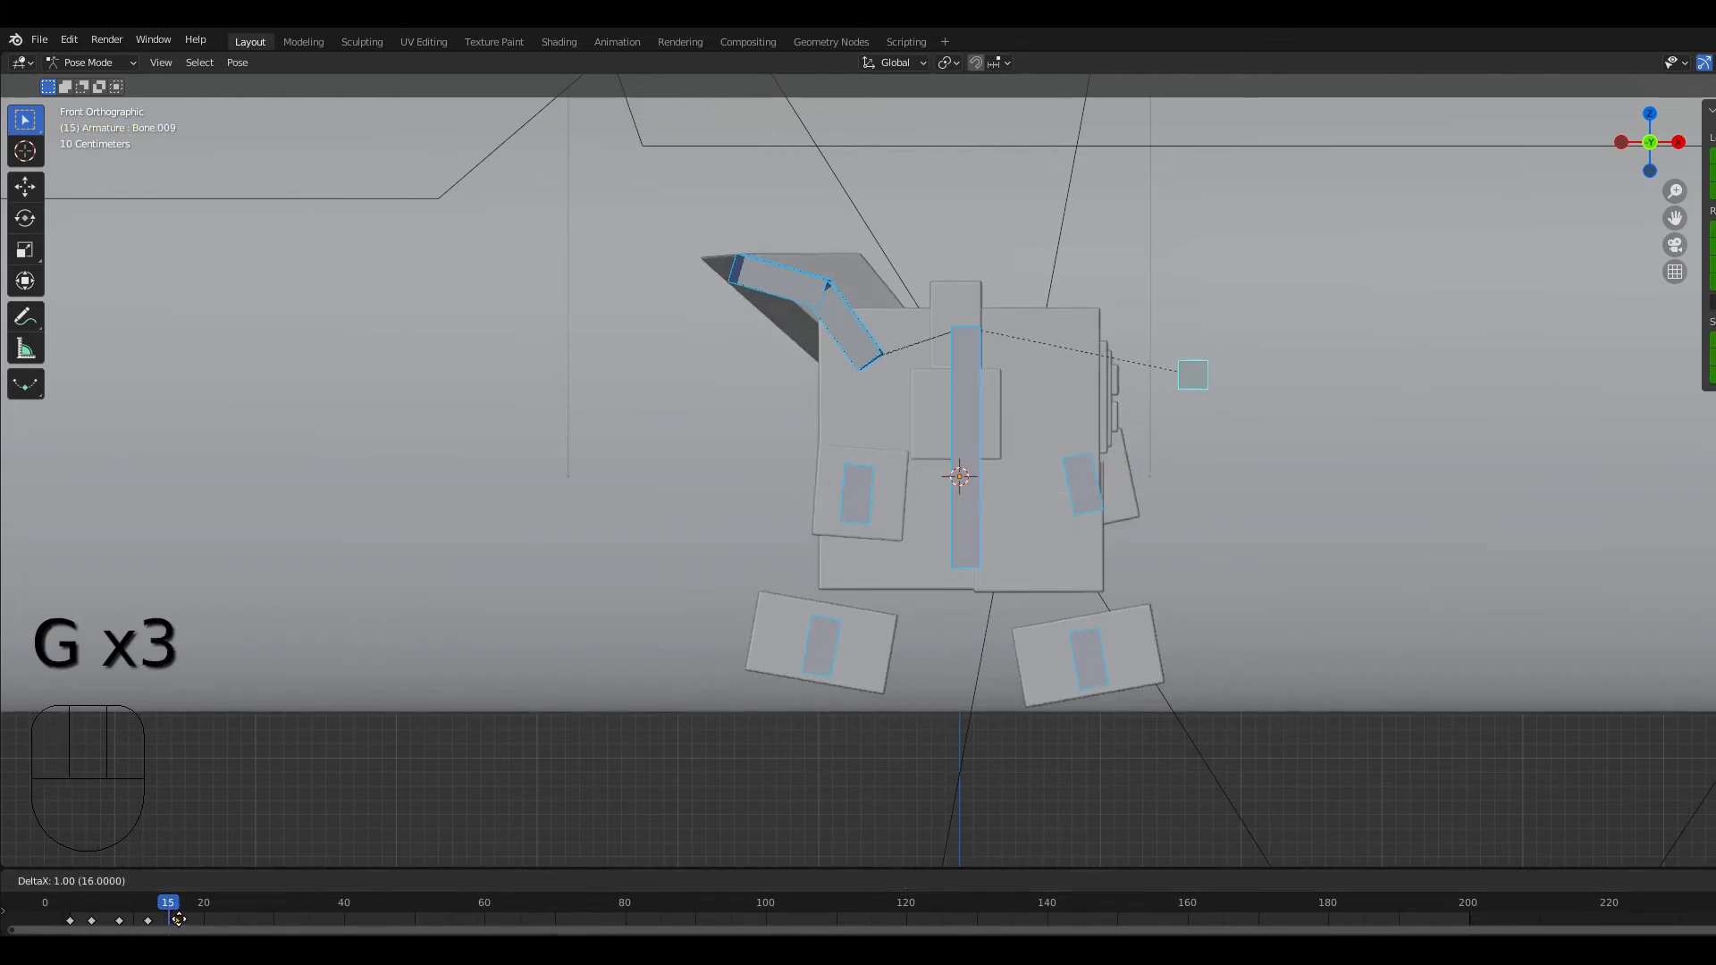
click(182, 919)
click(185, 908)
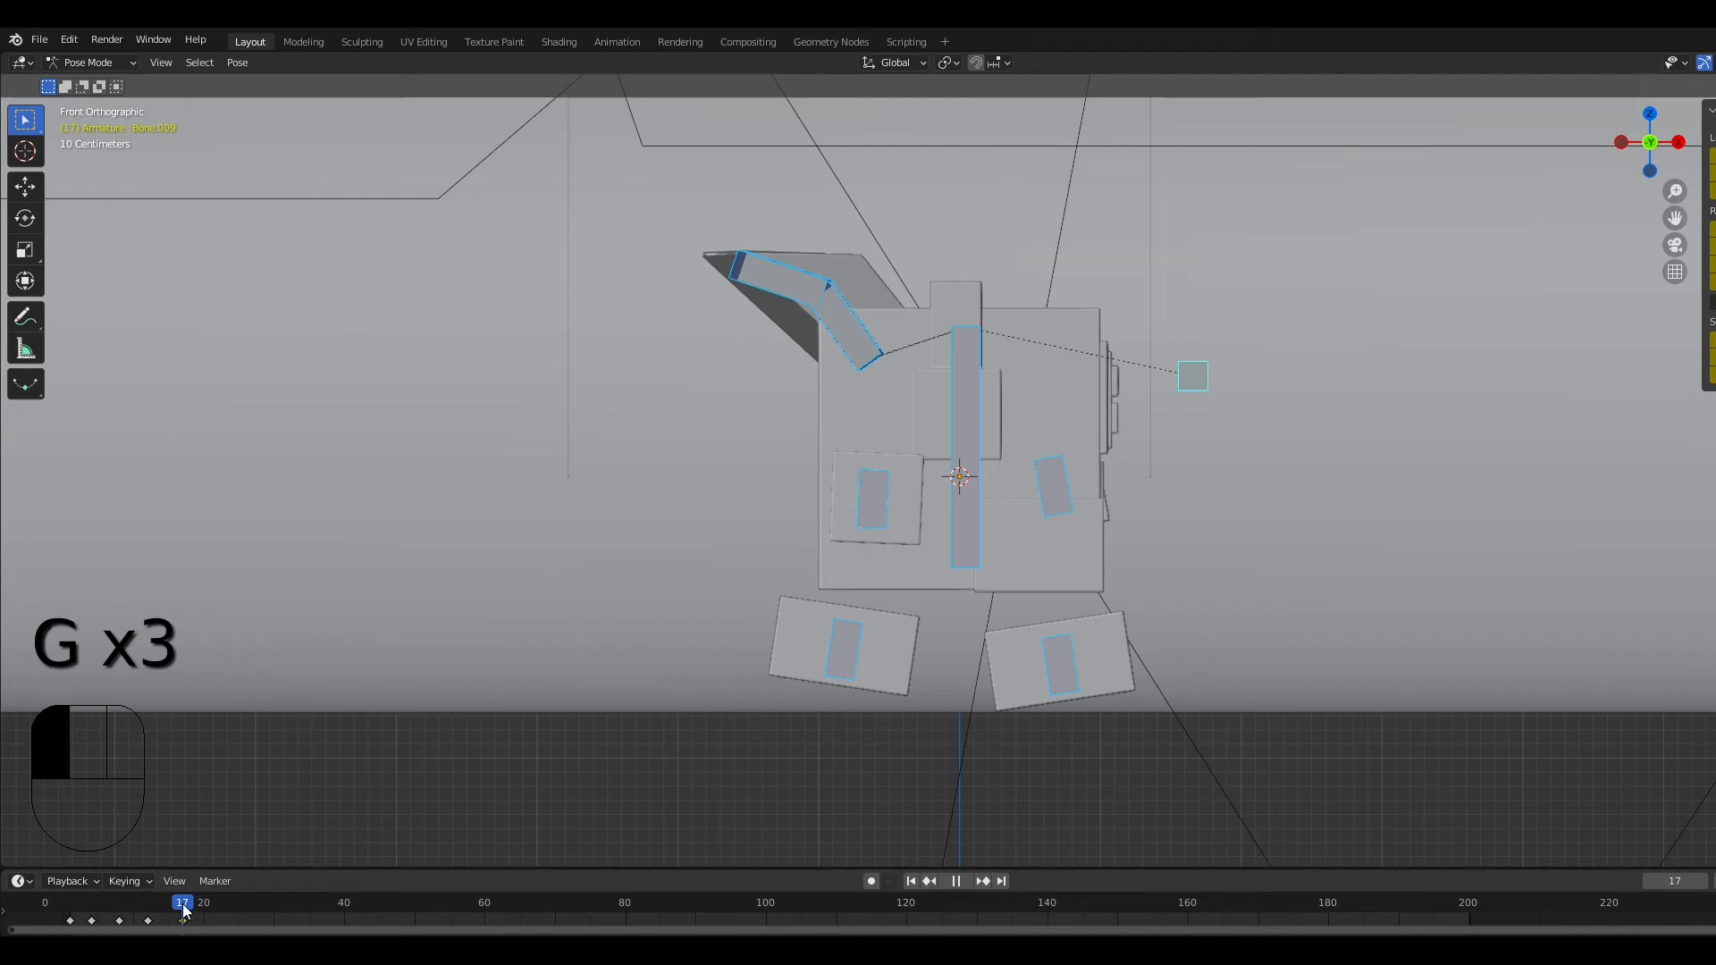
drag(187, 909, 155, 911)
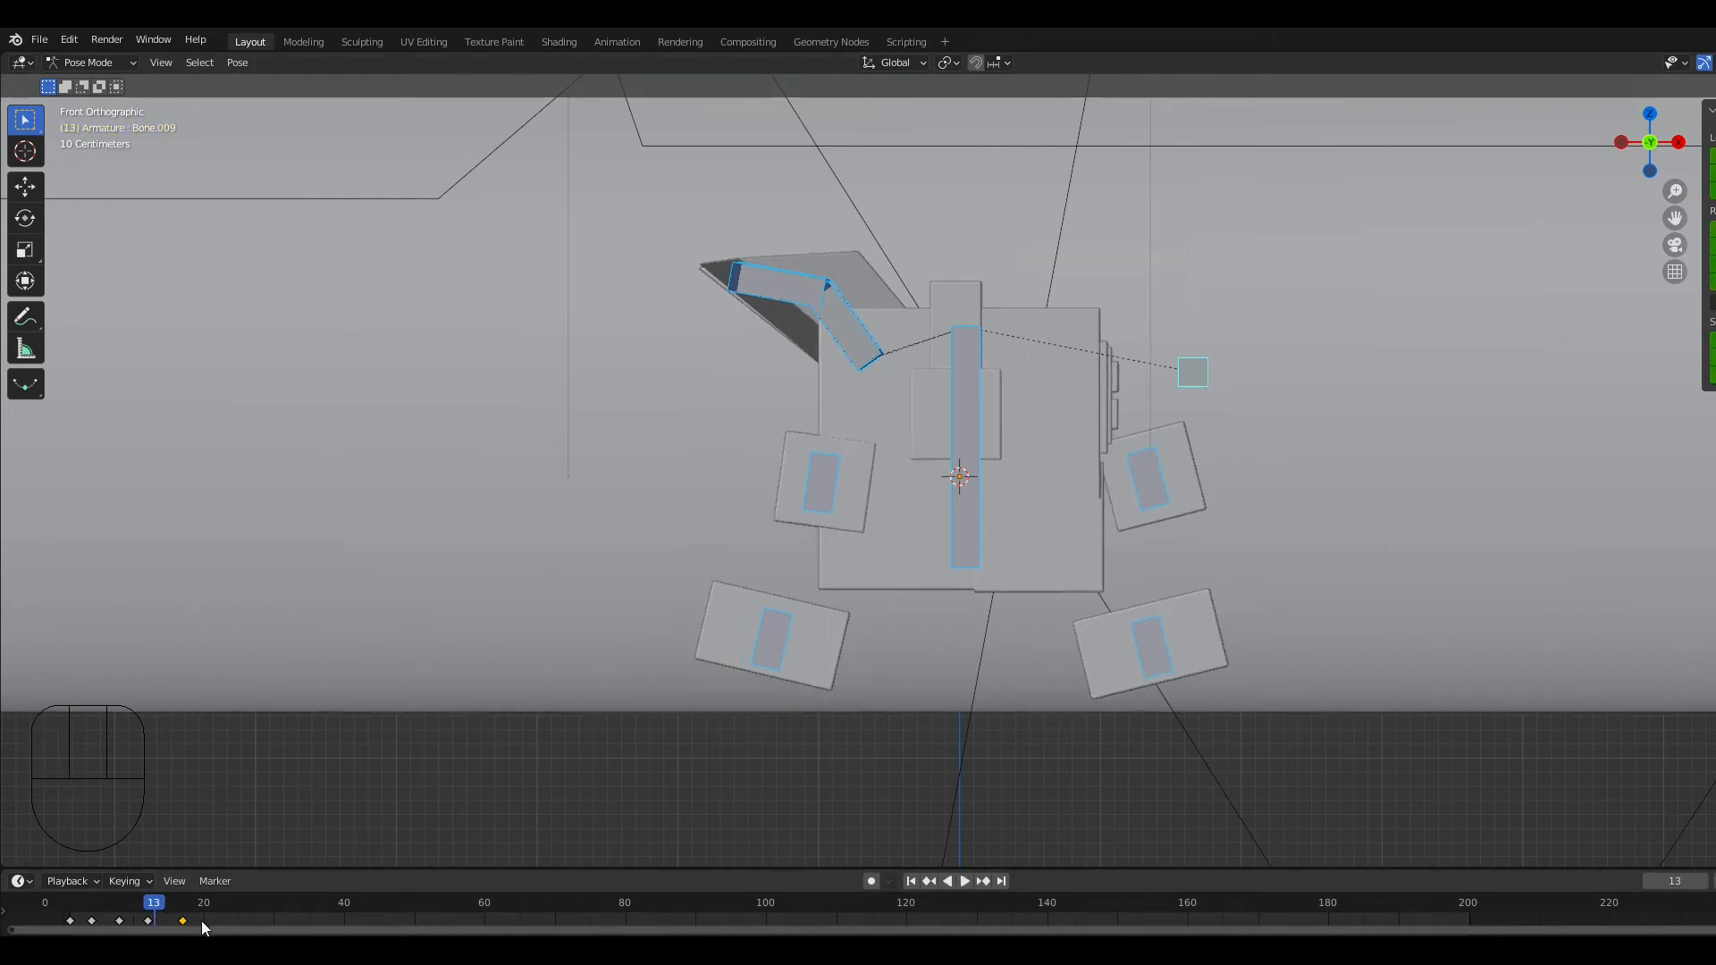
key(g)
click(177, 915)
Step: Play the animation from the start, check the motion from several angles, and return to the front view at frame 16
drag(163, 909, 24, 895)
key(space)
middle_drag(45, 668, 700, 791)
key(space)
key(space)
middle_drag(558, 772, 792, 732)
key(space)
drag(228, 899, 176, 914)
middle_drag(993, 527, 1059, 504)
click(1647, 143)
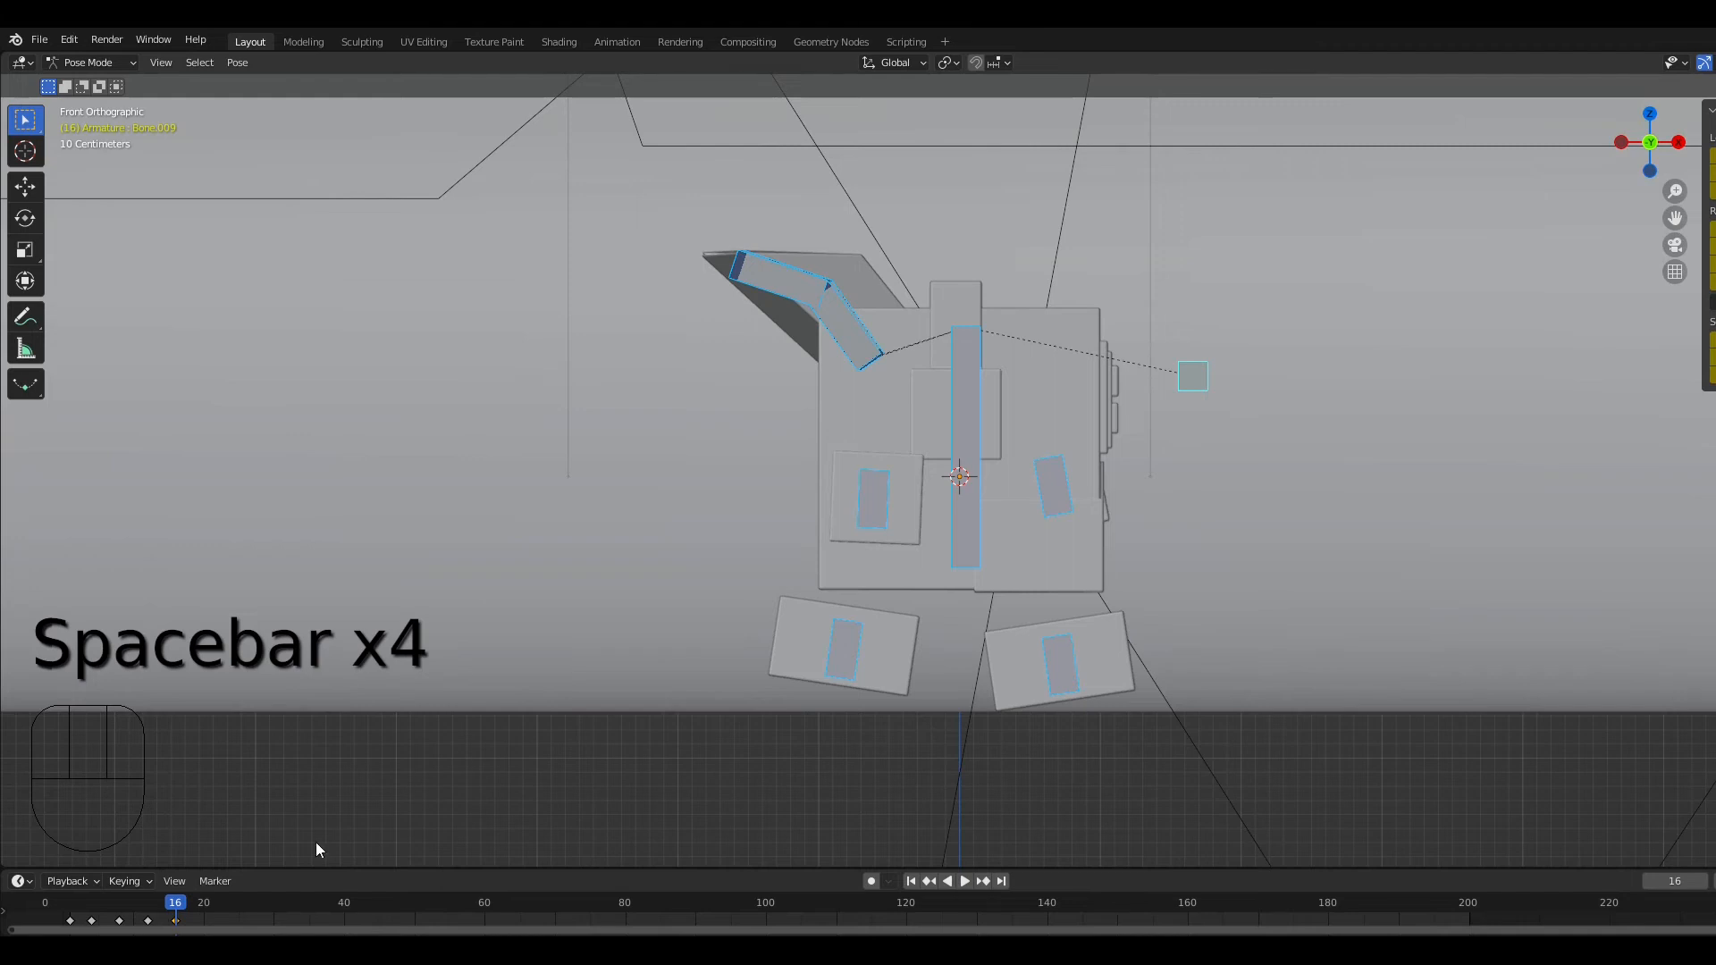
Step: At frame 20, move the forward foot bone back under the body, level it and lower it to the ground
click(203, 901)
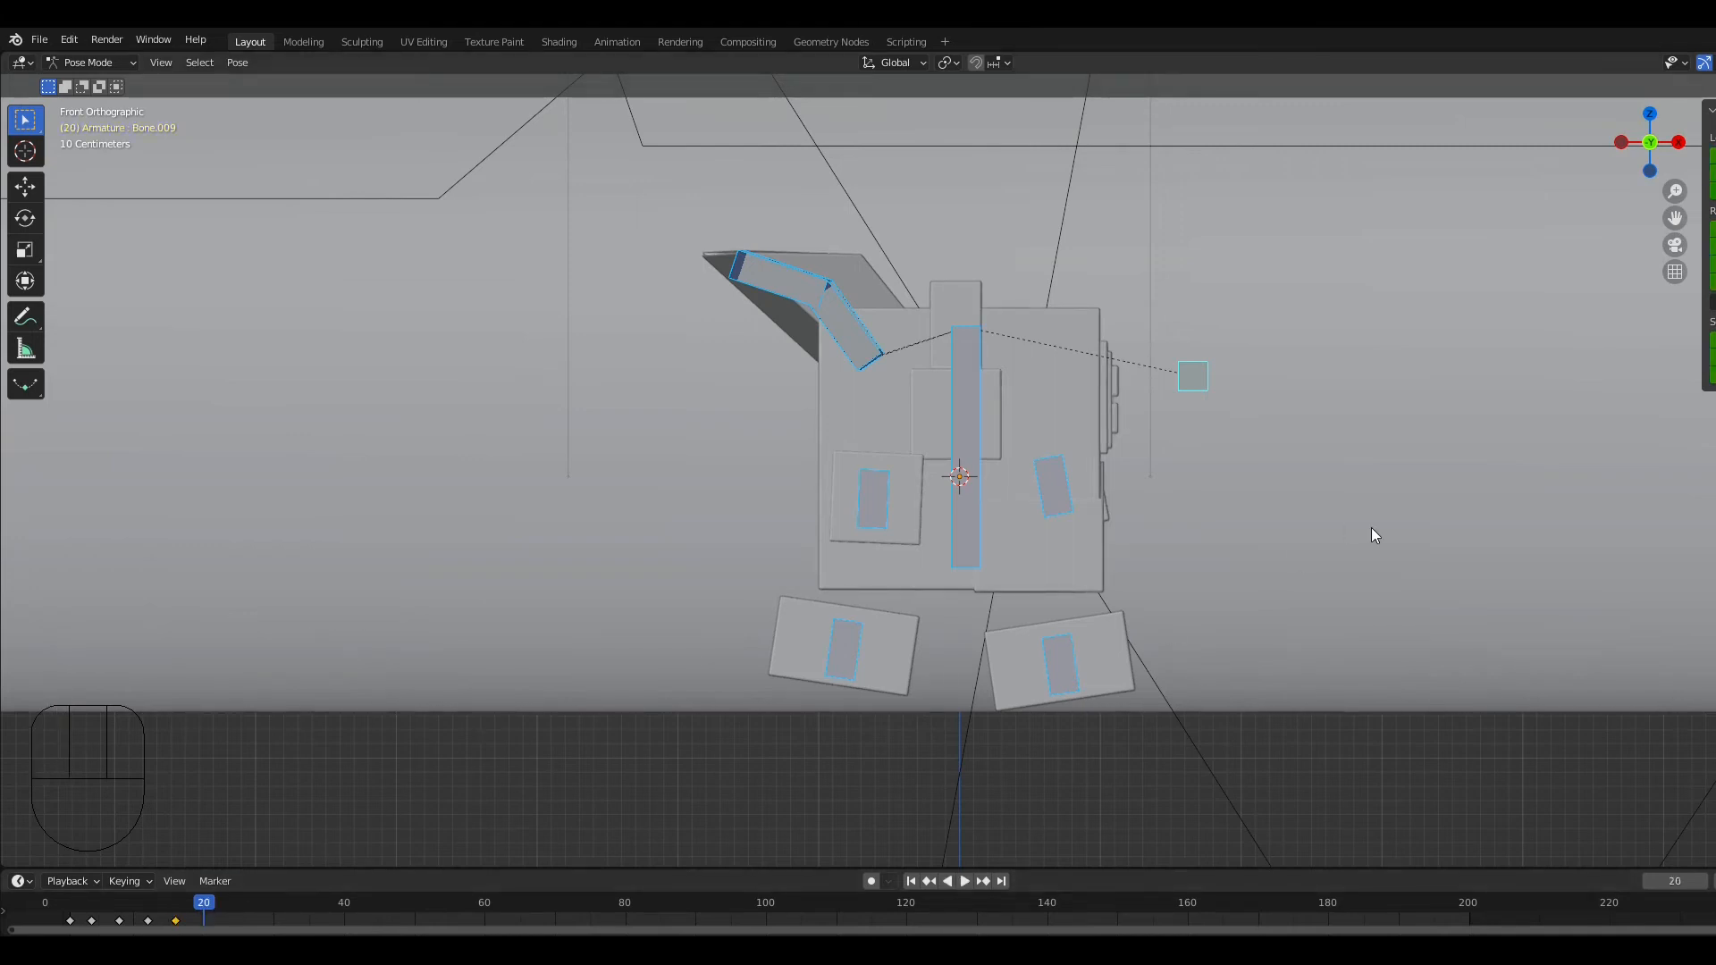
key(g)
right_click(1068, 679)
click(1072, 675)
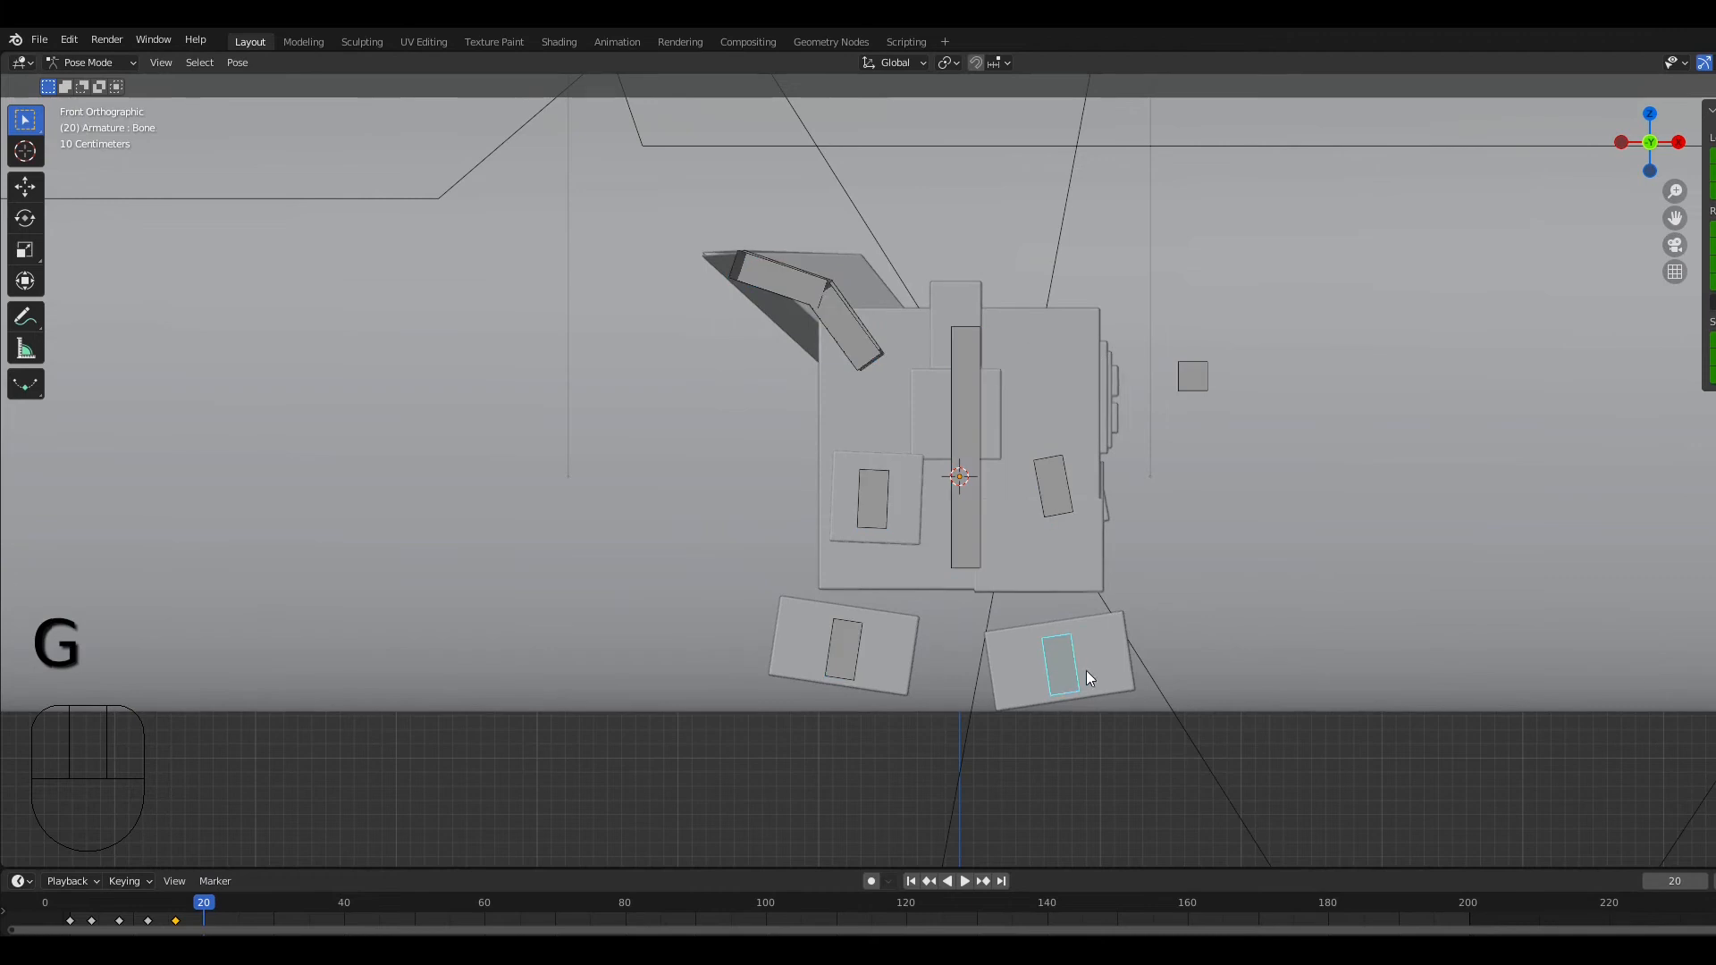
key(g)
key(r)
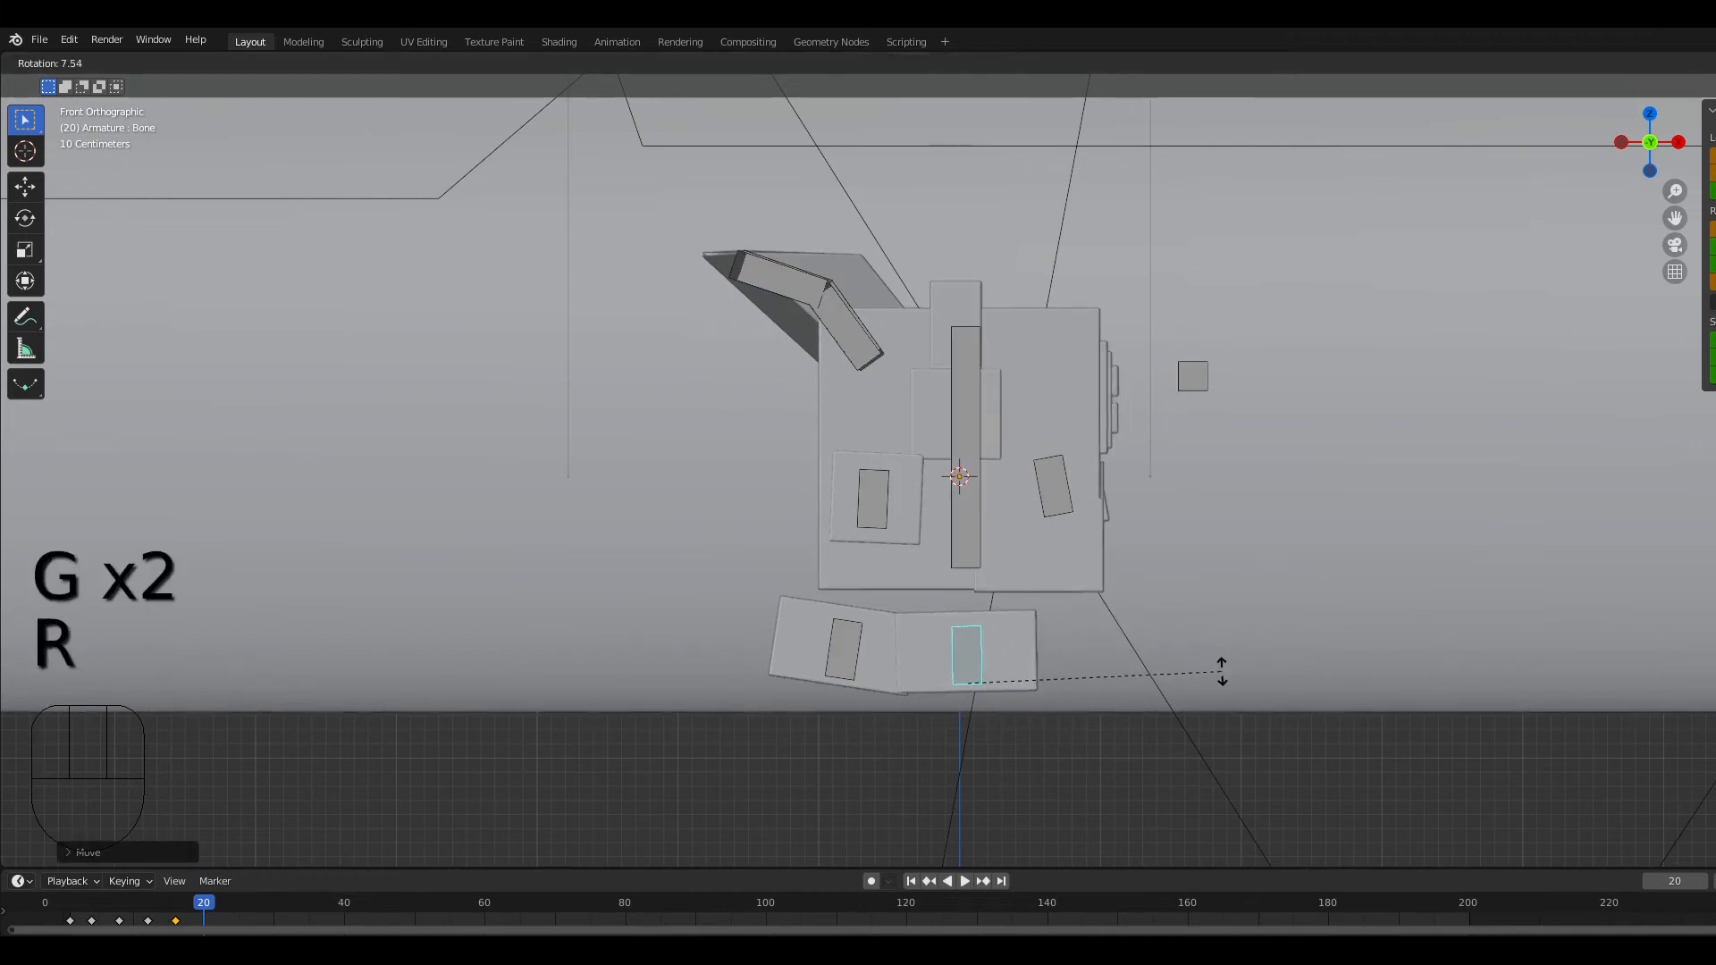
click(1221, 677)
key(g)
click(1218, 695)
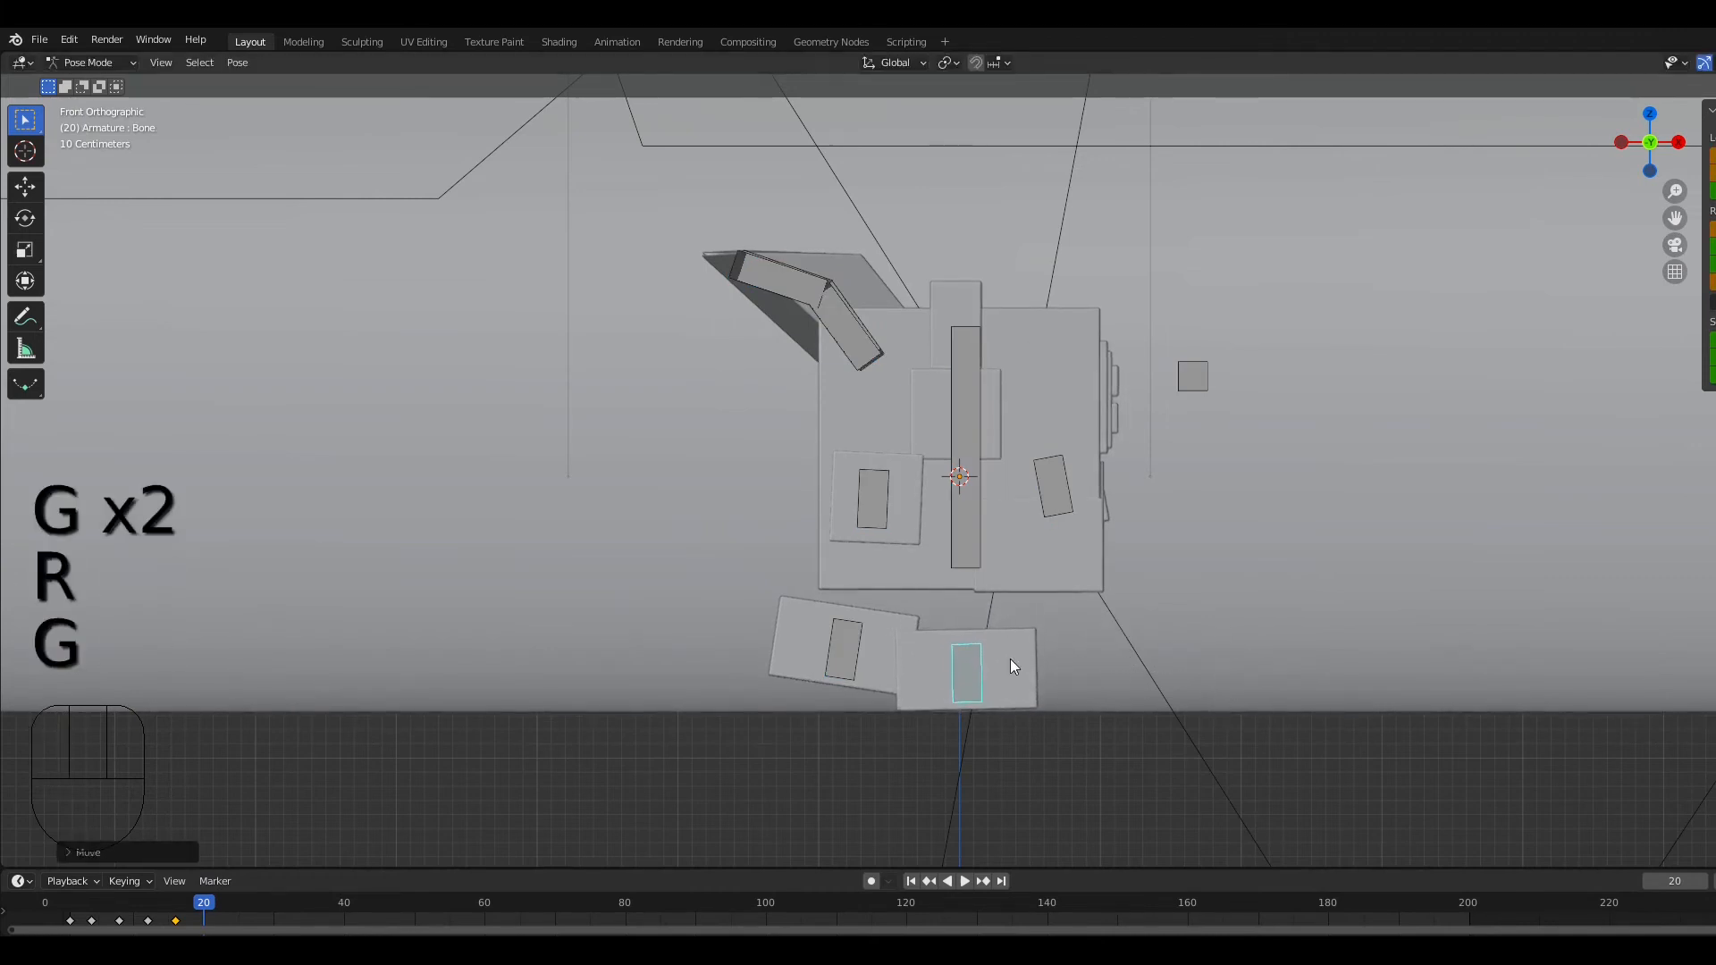
Step: Move the rear foot bone forward, slightly past the grounded foot and above it, and reduce its tilt
click(855, 651)
key(g)
key(g)
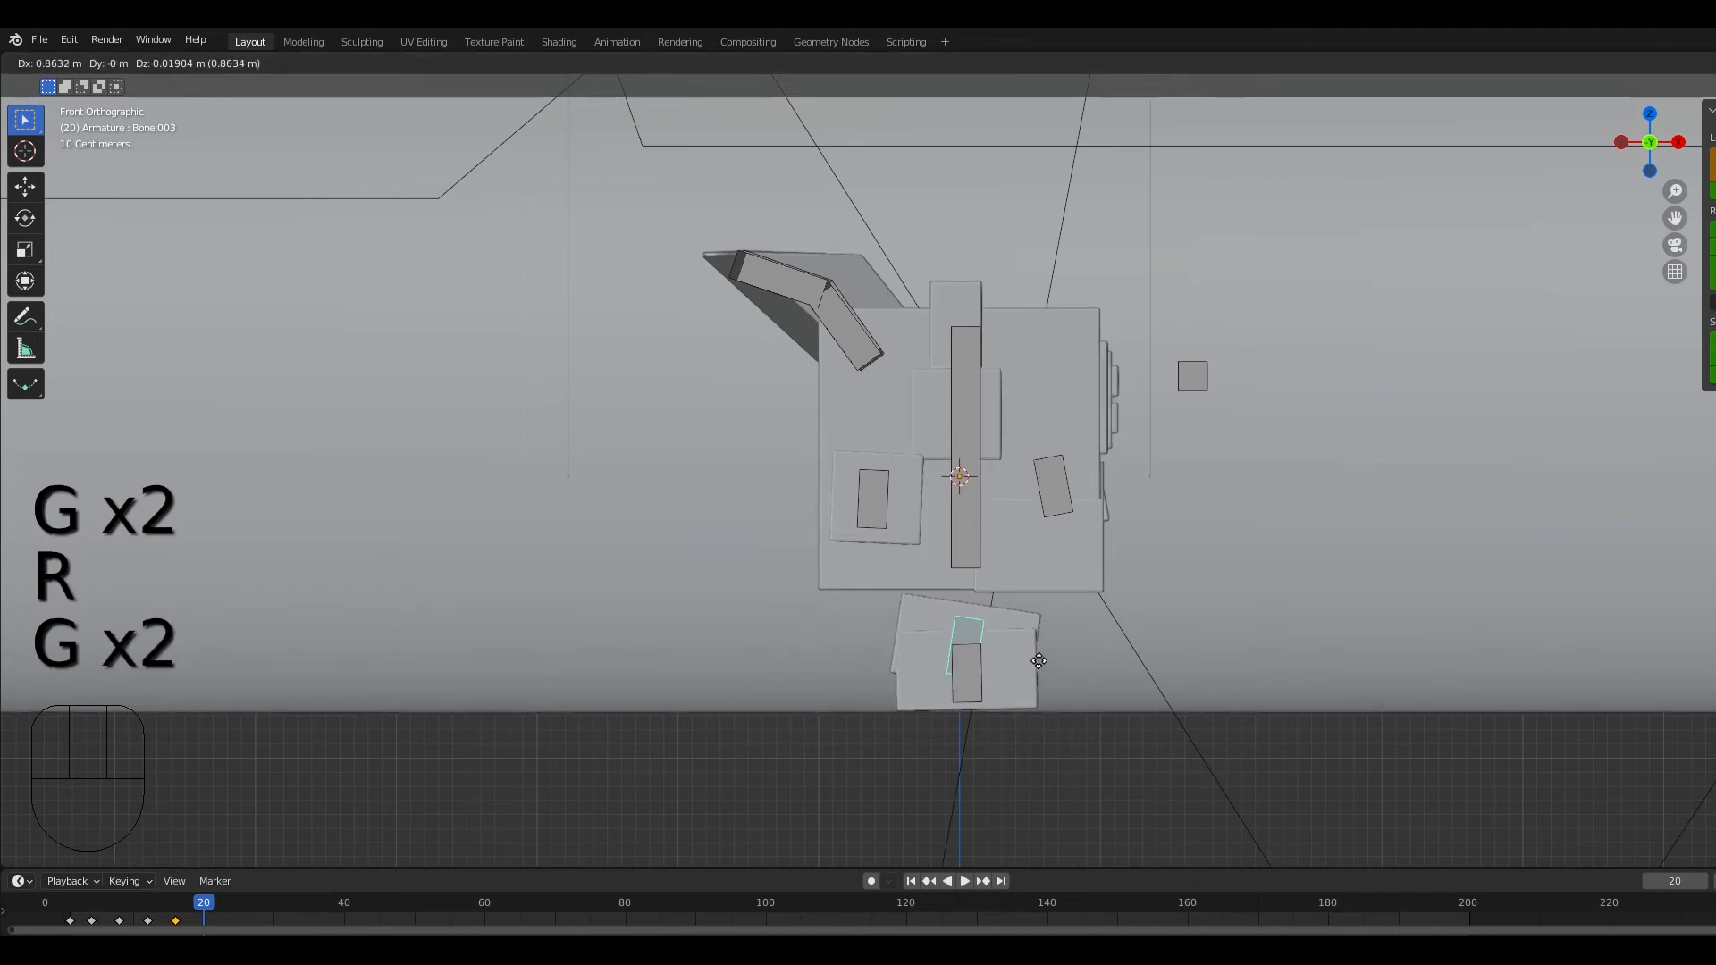
click(1088, 666)
key(r)
click(1117, 652)
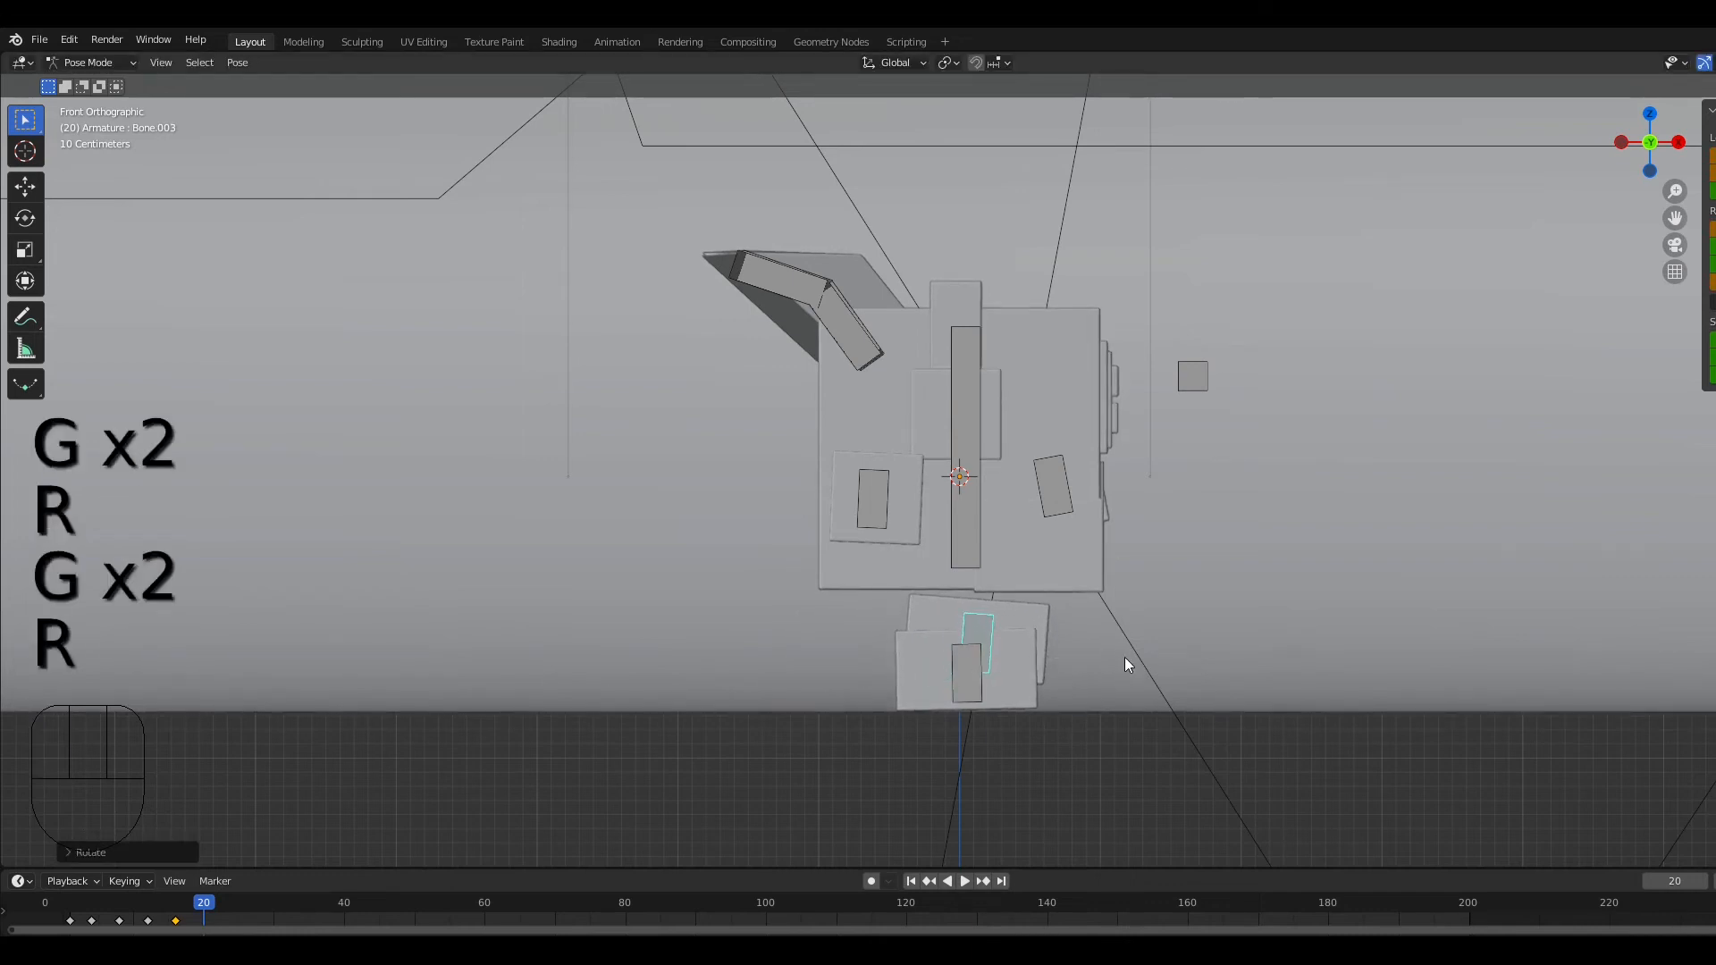
key(g)
click(1138, 667)
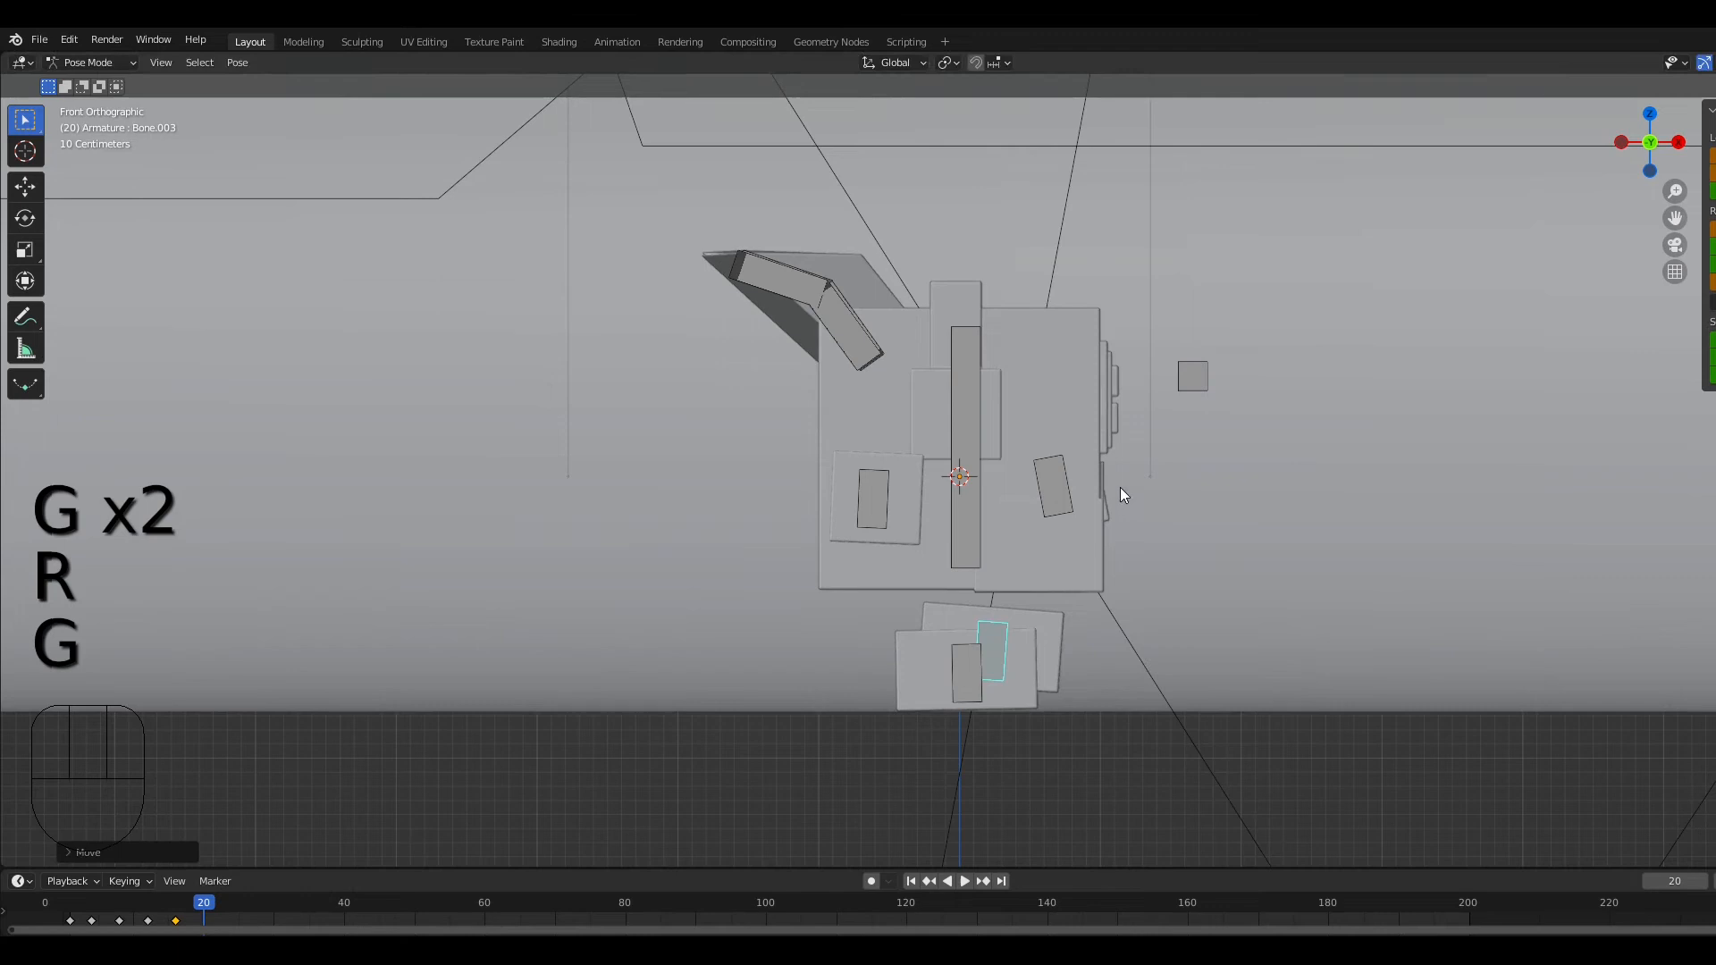
Step: Move the forward hand bone back and slightly down to the body's centre, and rotate it closer to upright
click(1054, 478)
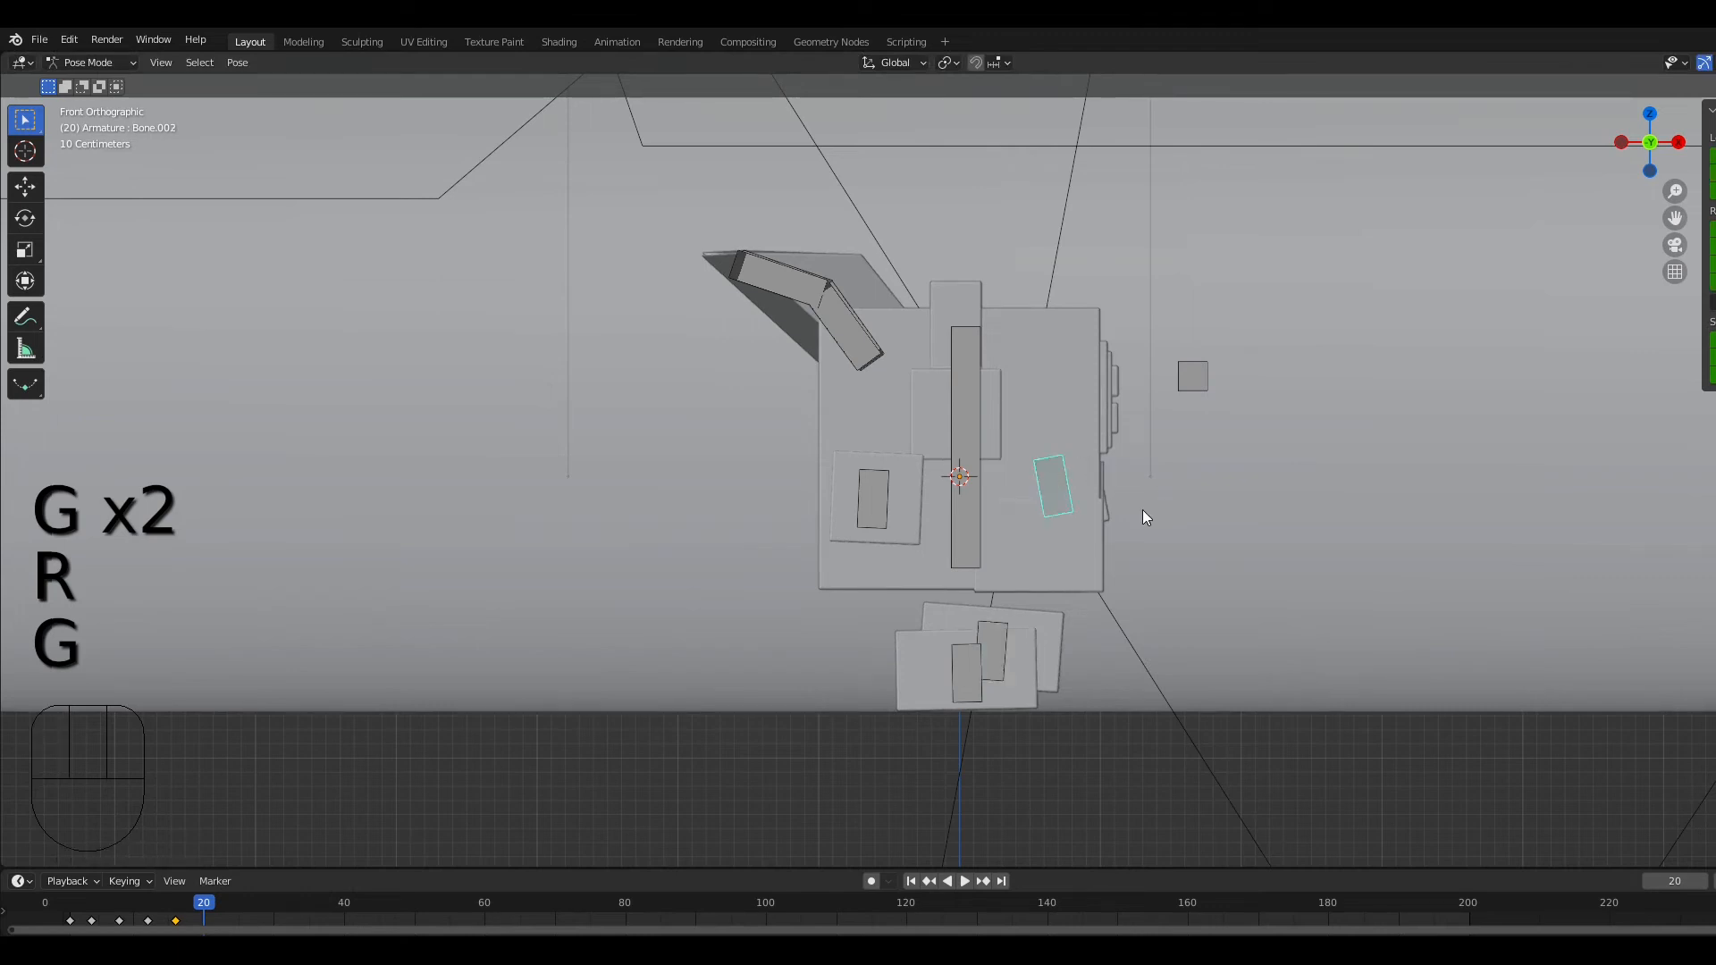
key(g)
click(1068, 522)
key(r)
click(794, 514)
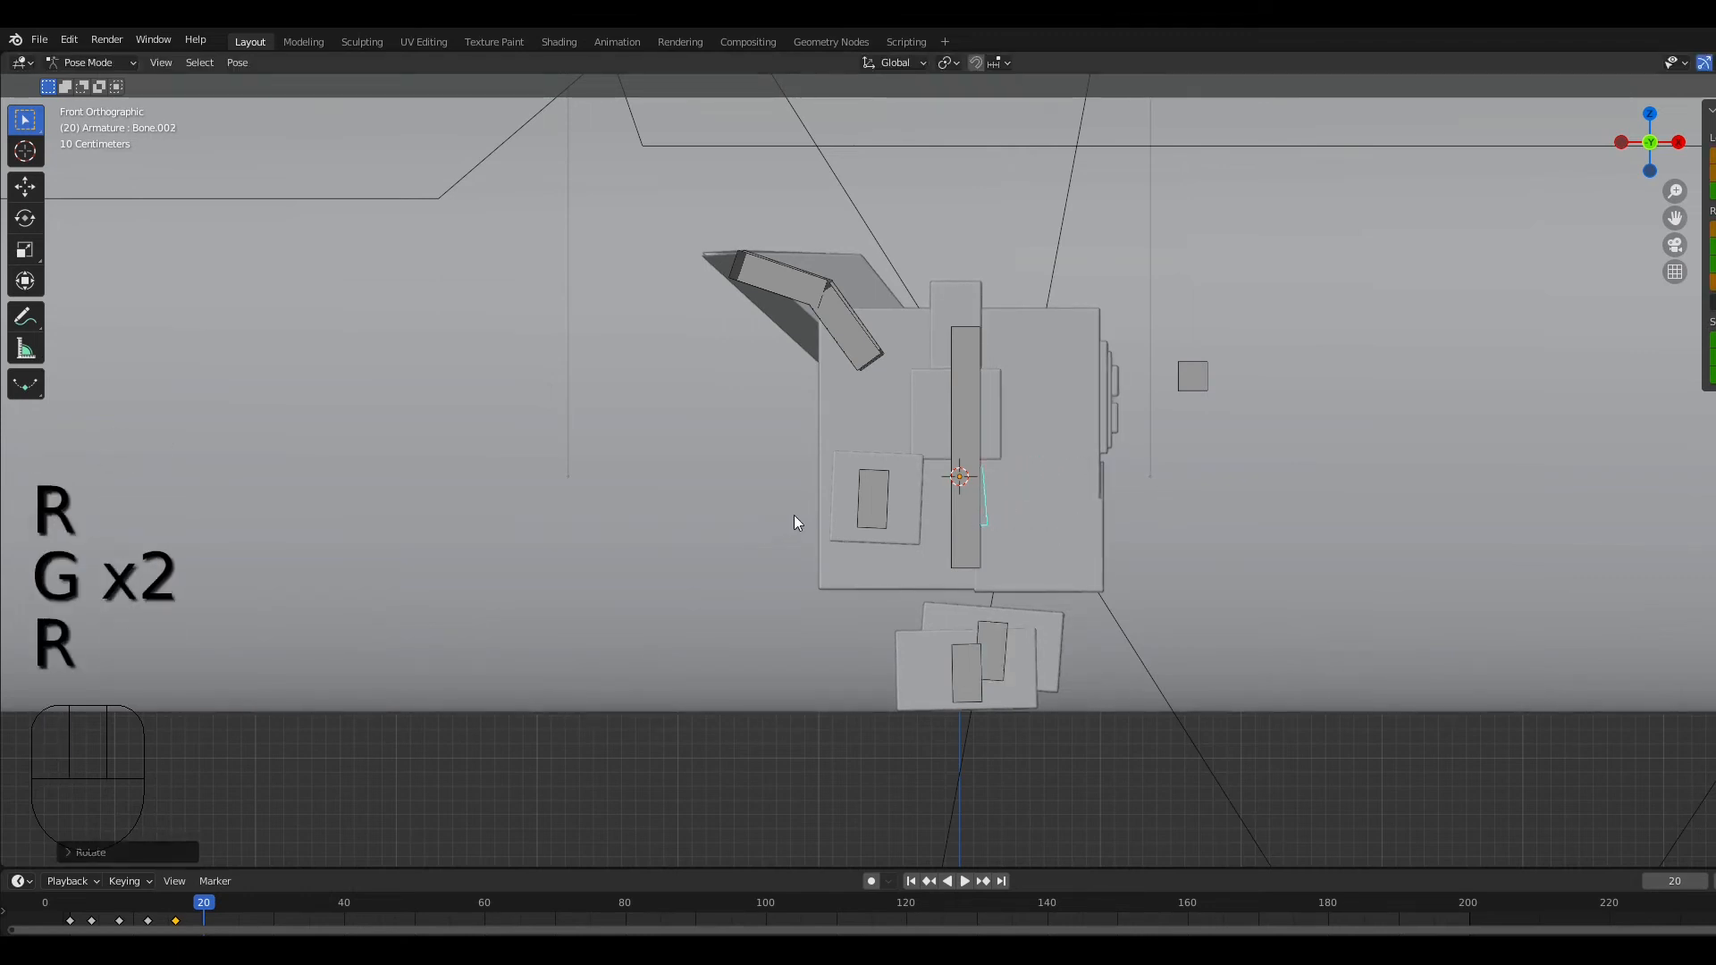
Step: Move the rear hand bone forward and slightly down to the body's centre, and rotate it upright
click(882, 511)
key(g)
click(1031, 528)
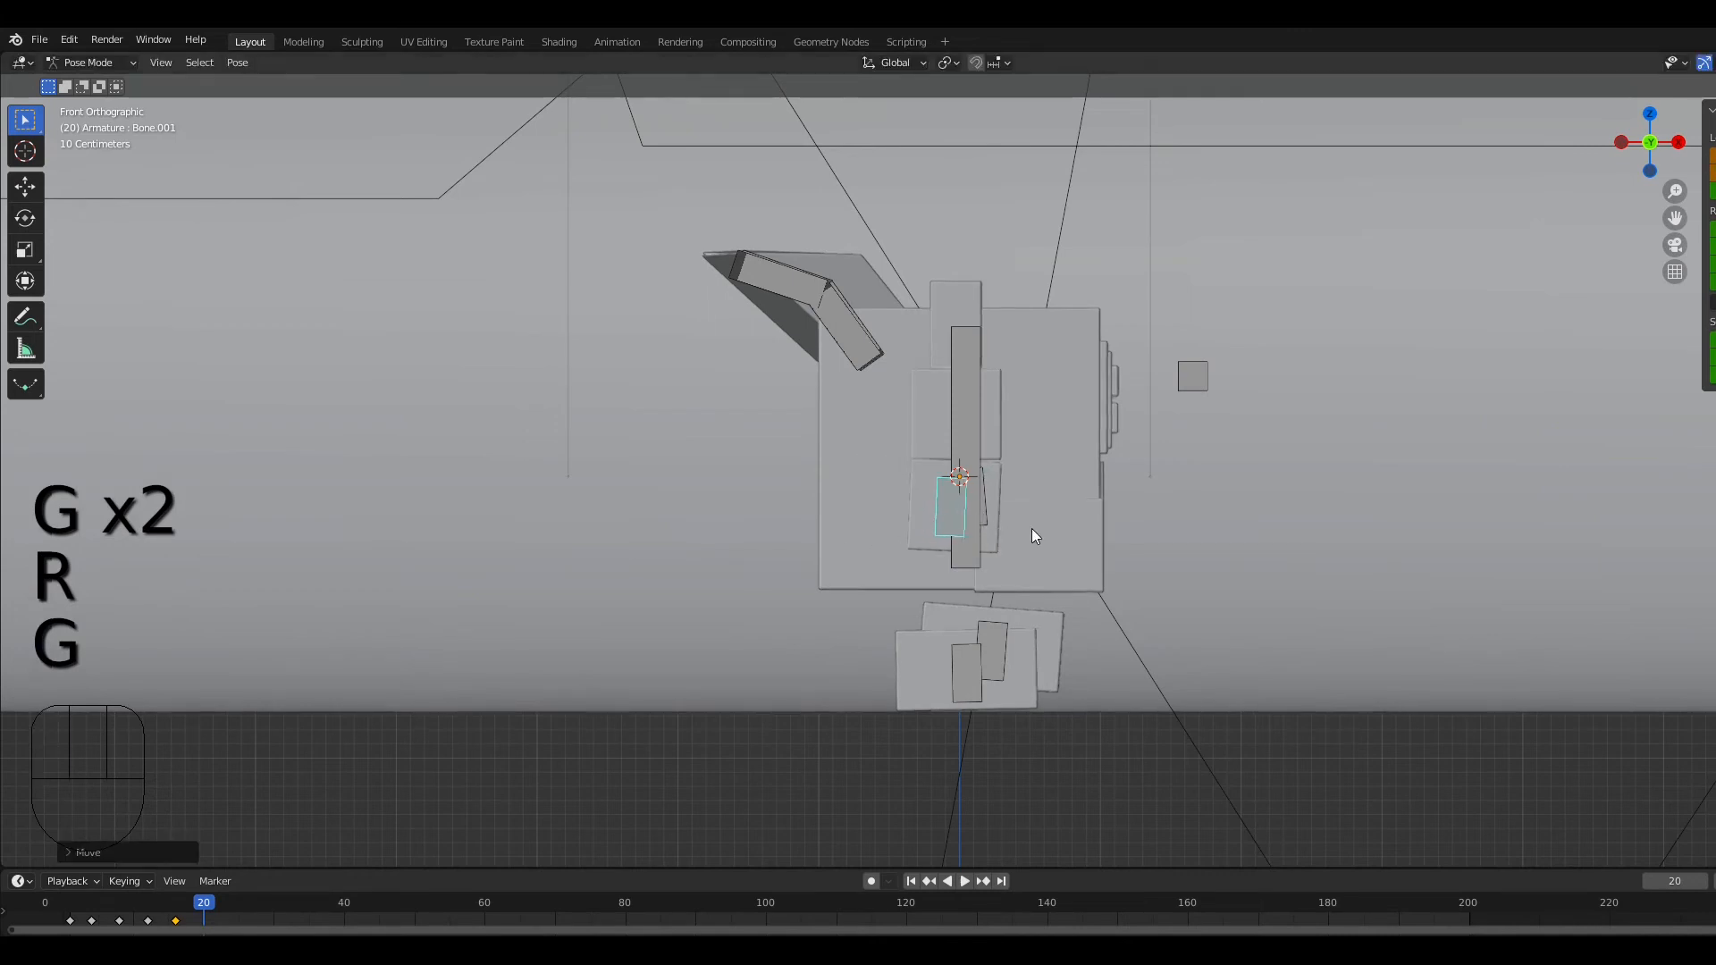
key(r)
click(1039, 516)
Step: Nudge the detached square face bone slightly down along global Z for the frame 20 pose
click(1199, 379)
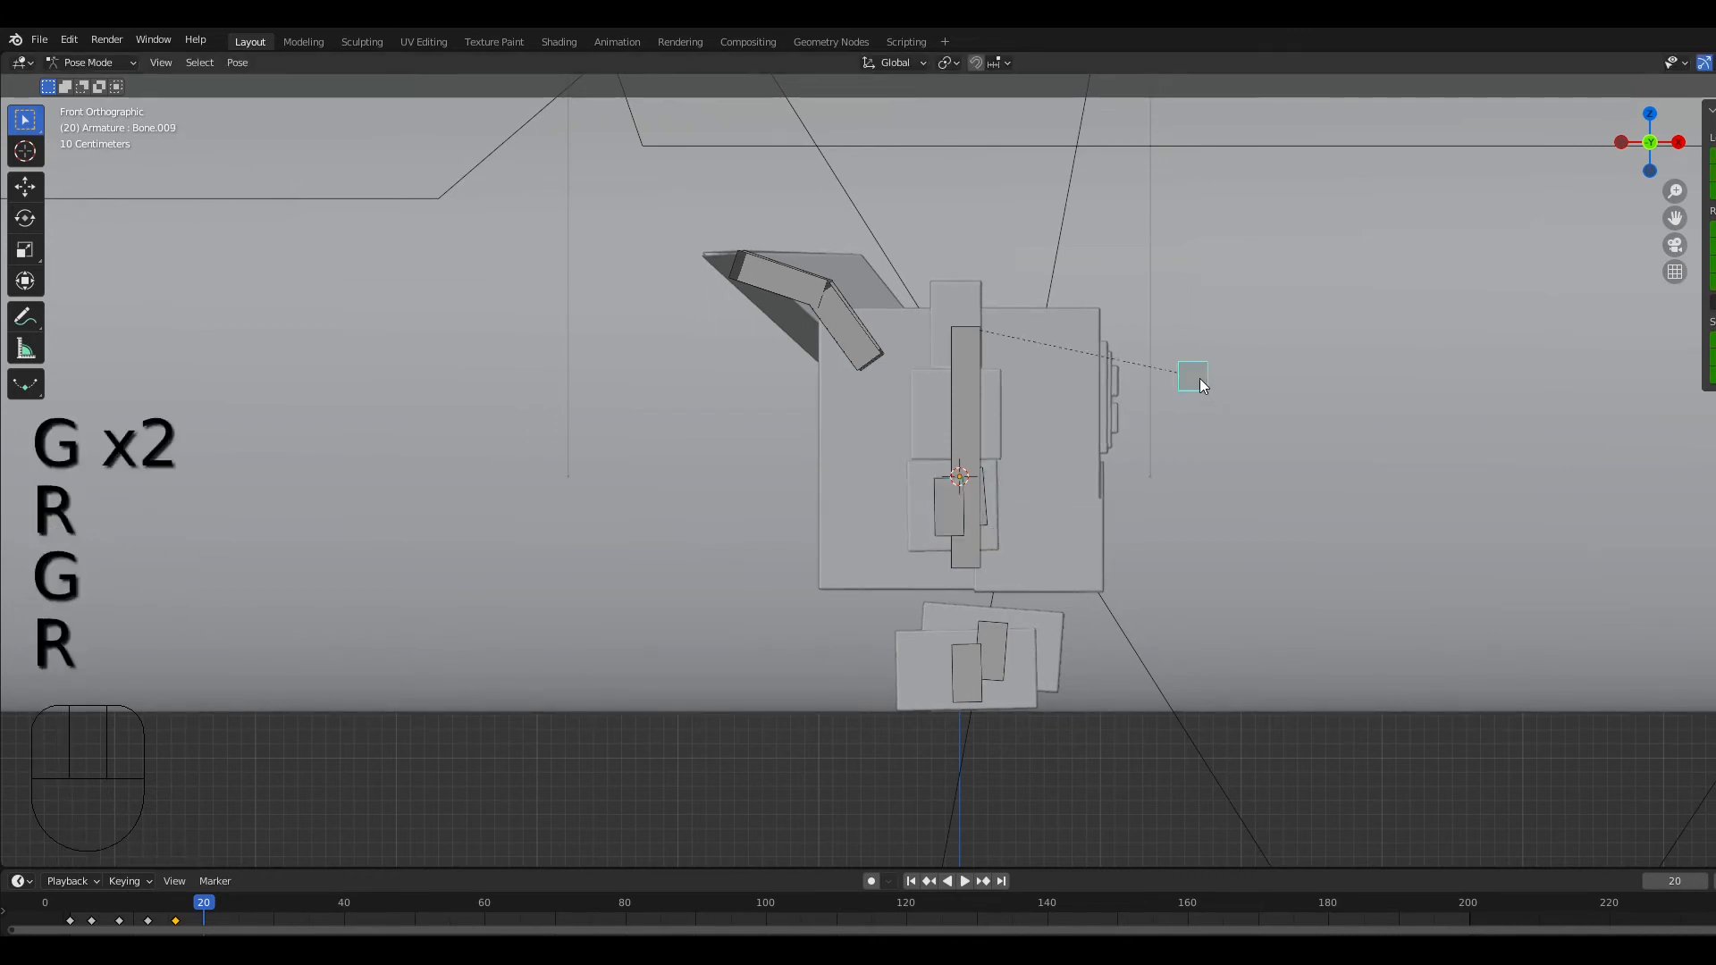
key(g)
key(z)
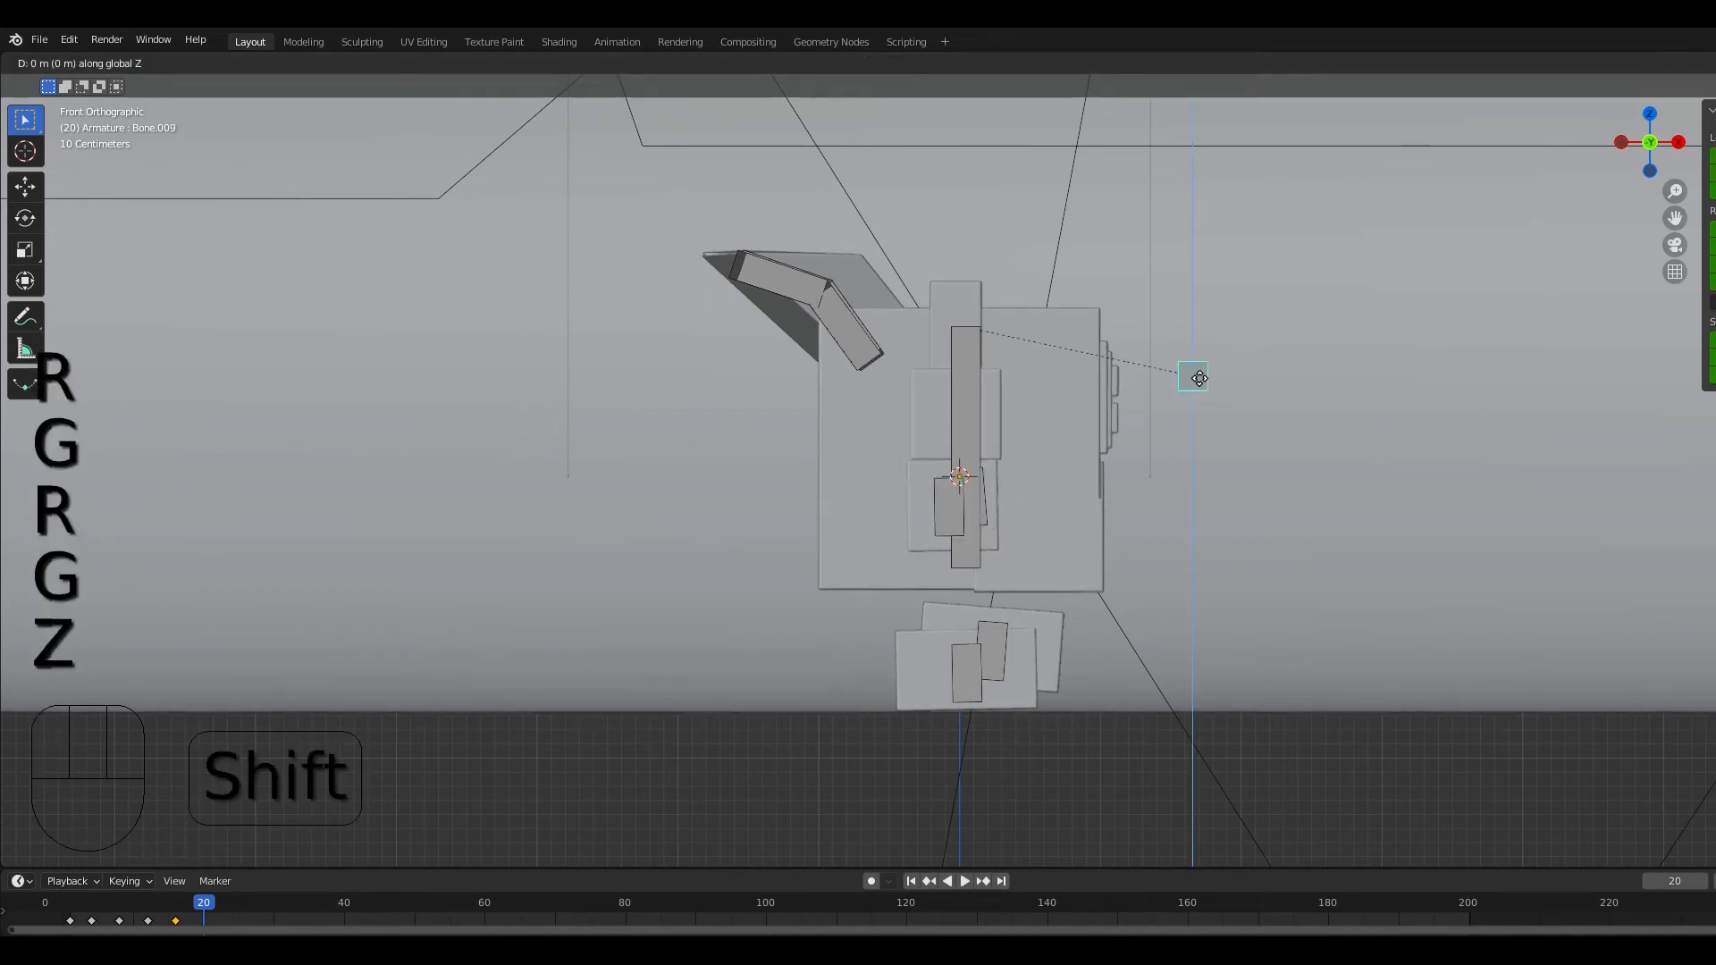
click(1199, 388)
Step: Rotate both outer ear bones about 8.5° around global Y, raising the ear tips
click(759, 268)
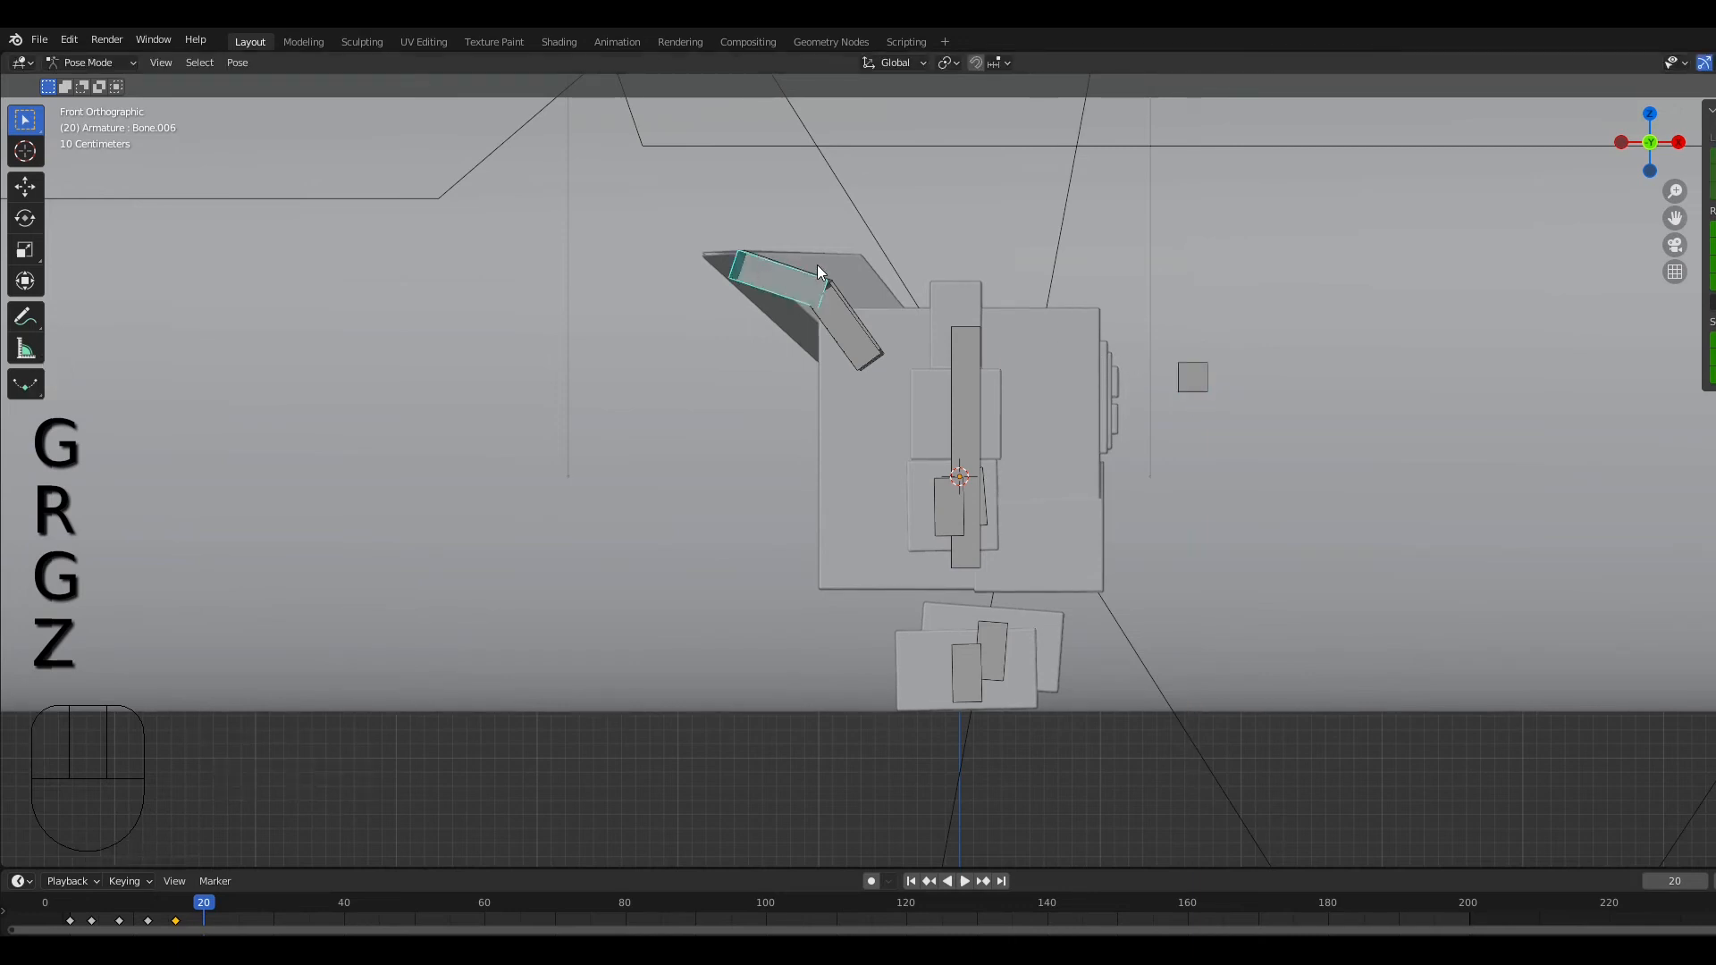
shift+click(824, 273)
key(r)
key(y)
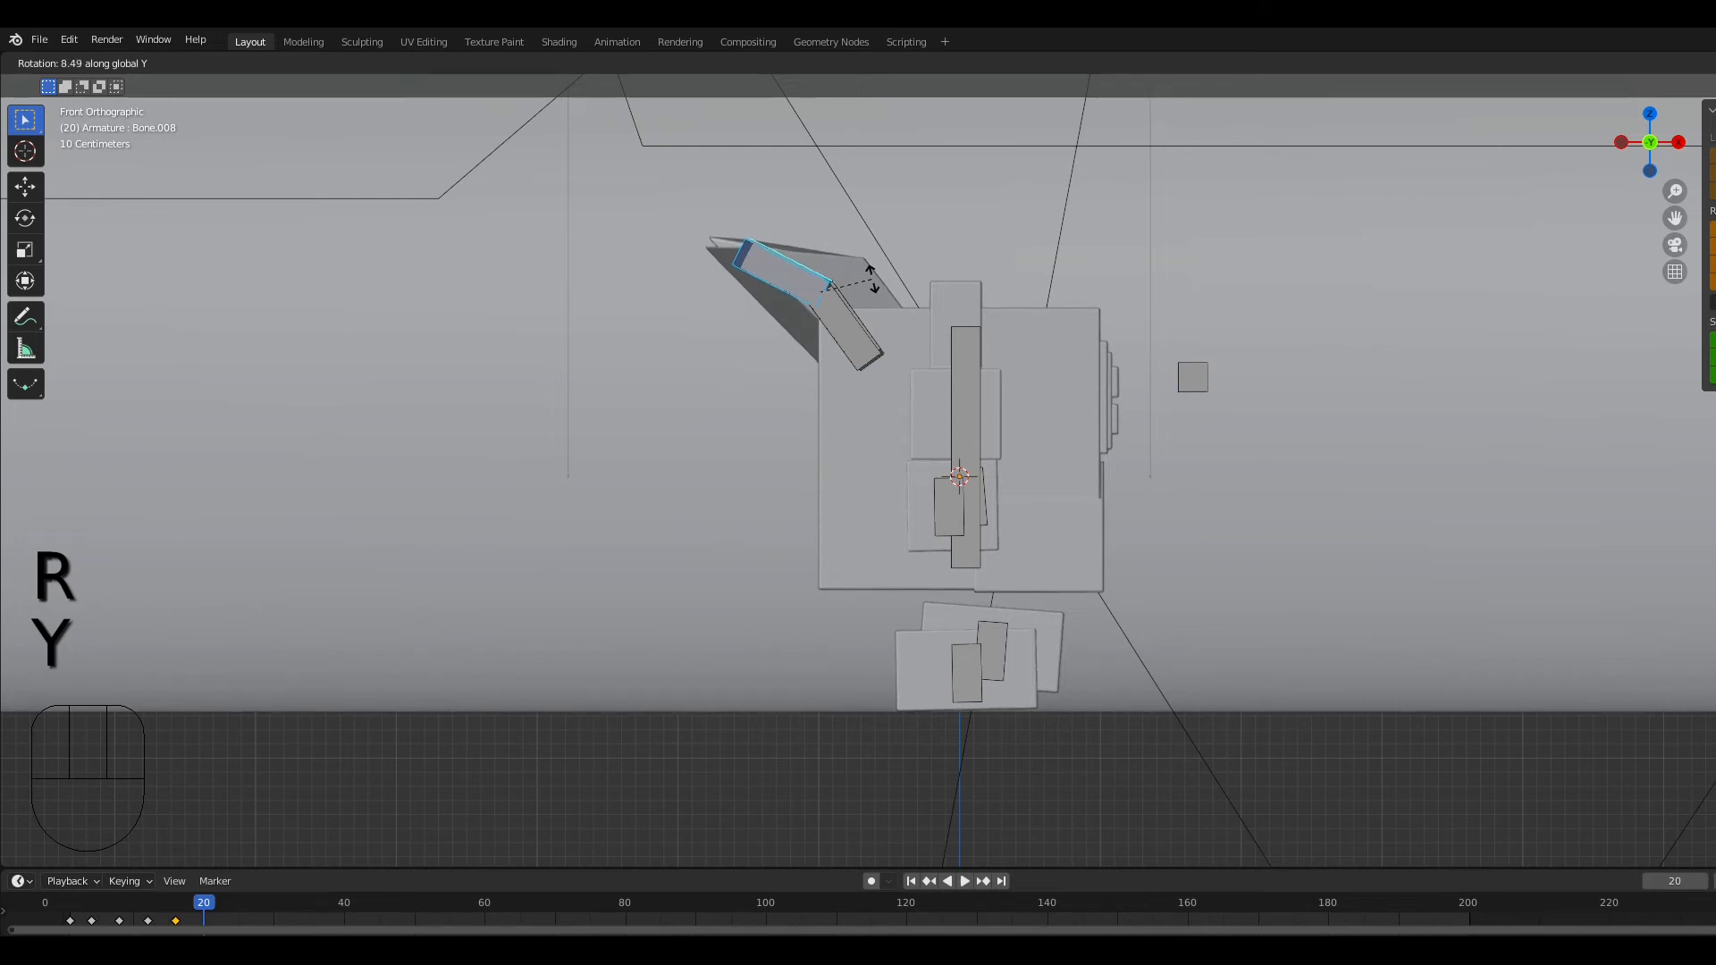
click(871, 279)
Step: Insert a keyframe on all armature bones for the passing pose at frame 20
key(a)
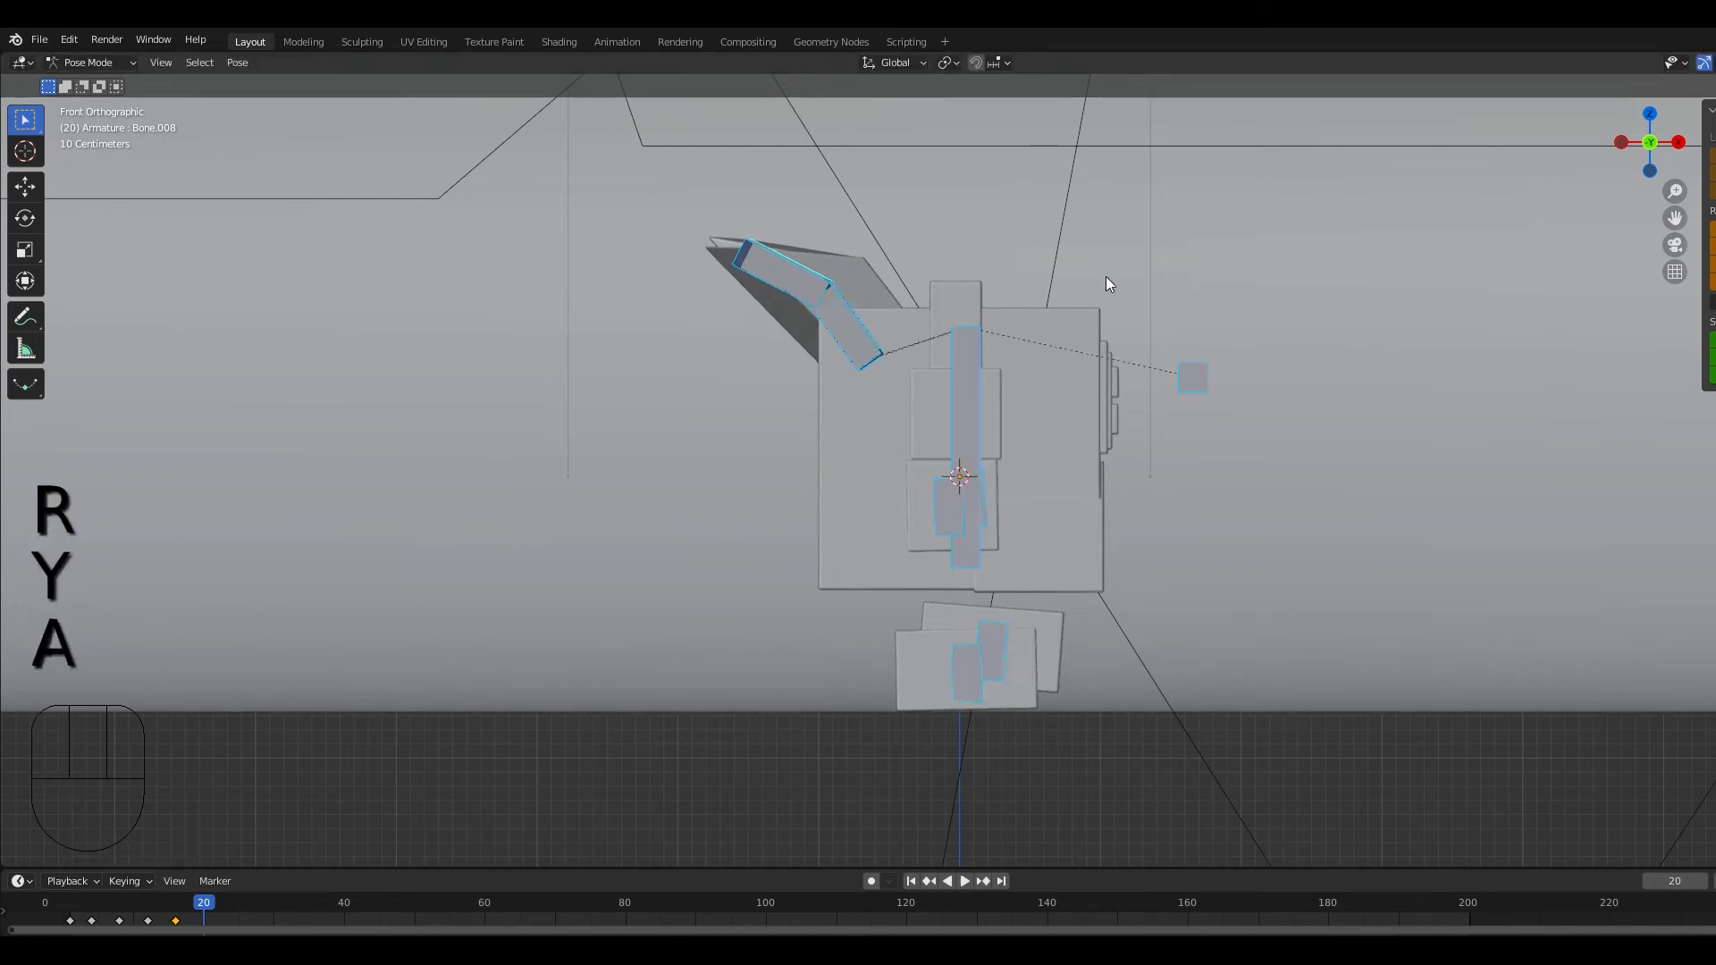
key(i)
click(1106, 276)
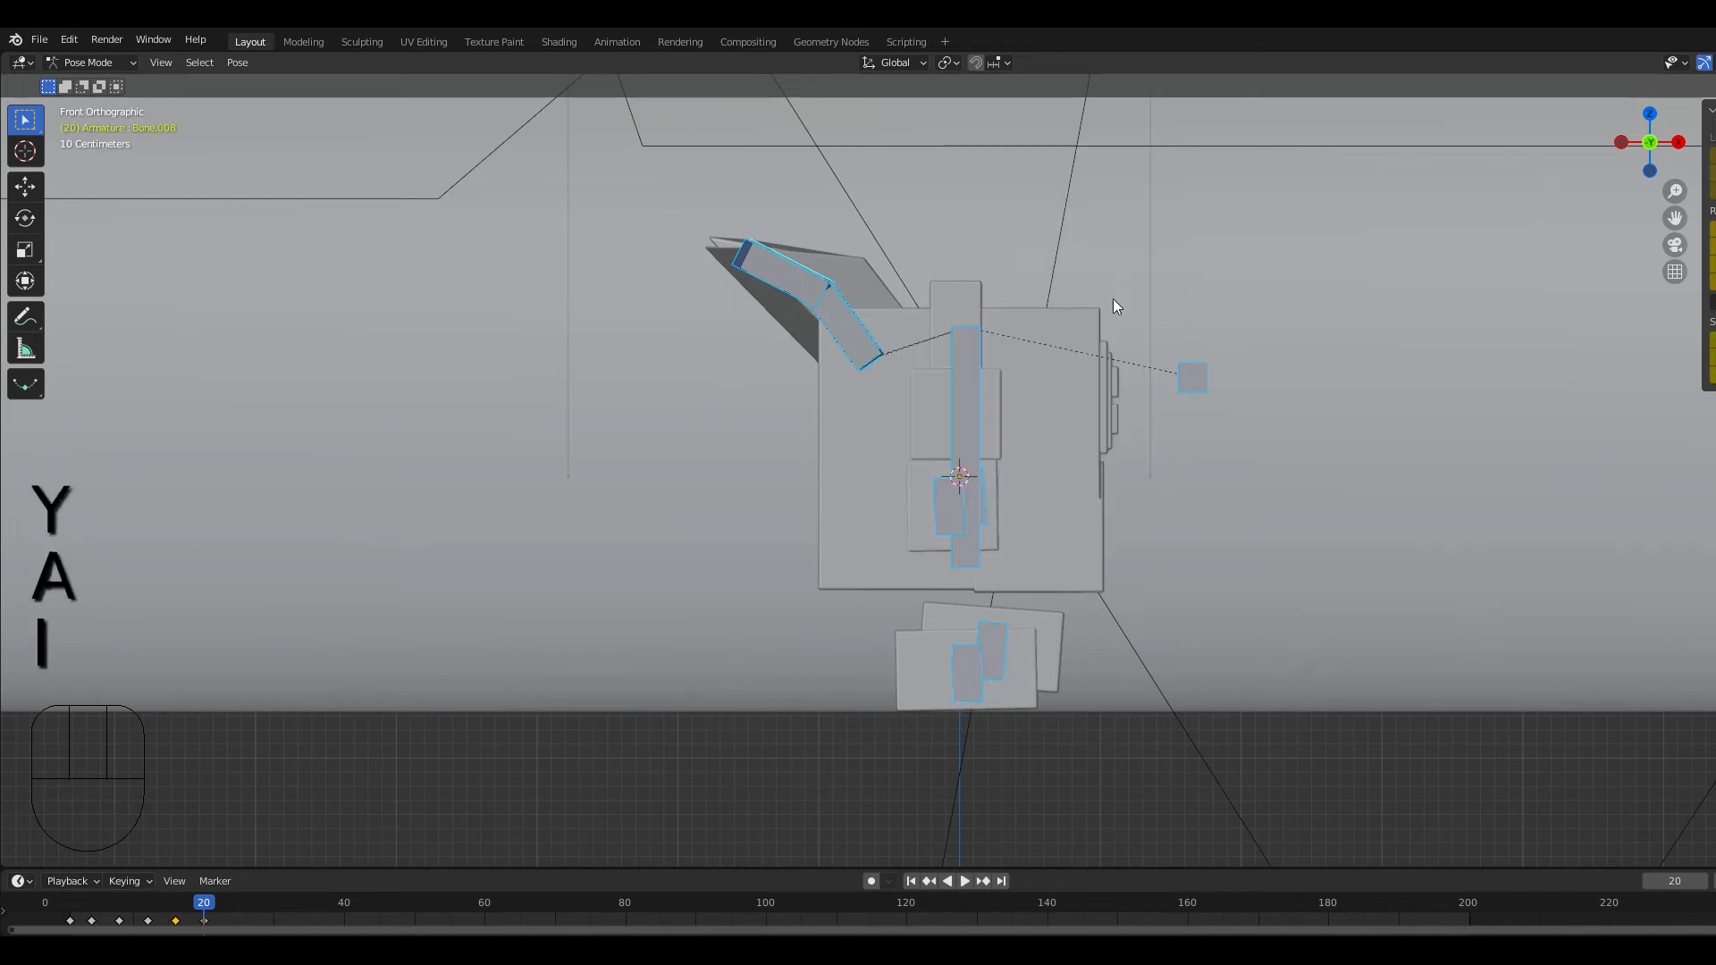
Step: Move the frame 20 keyframes to frame 19 and duplicate the frame 1 keyframes to frame 22
drag(205, 902, 238, 899)
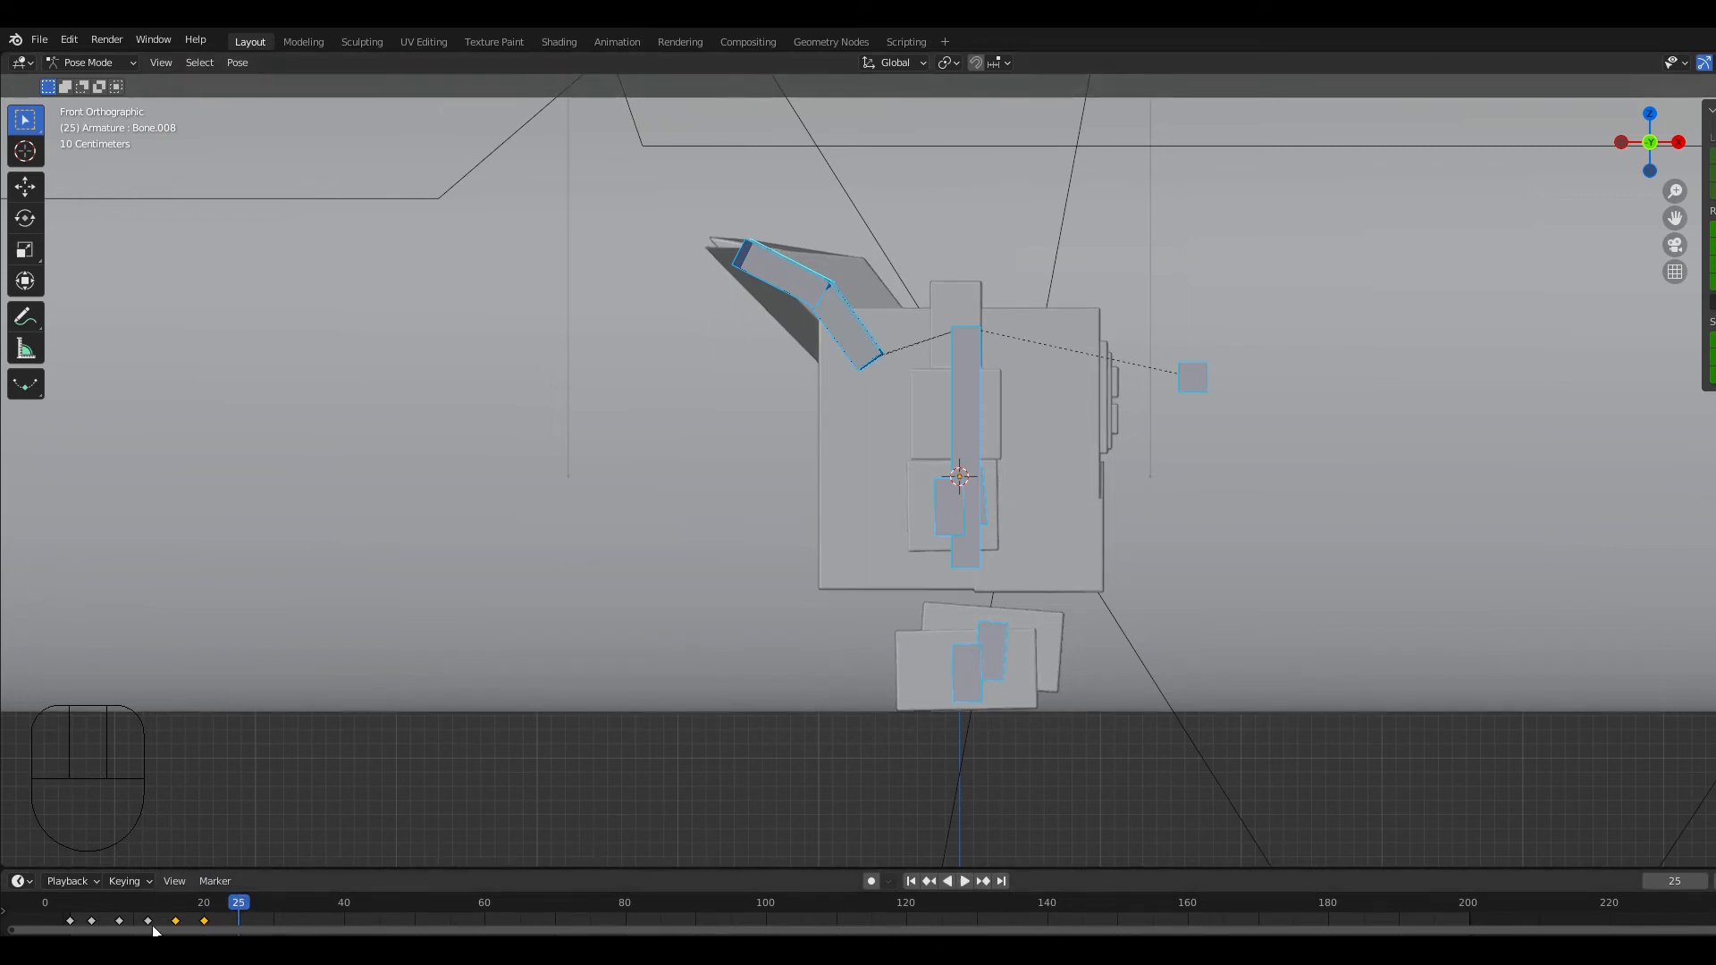
click(205, 921)
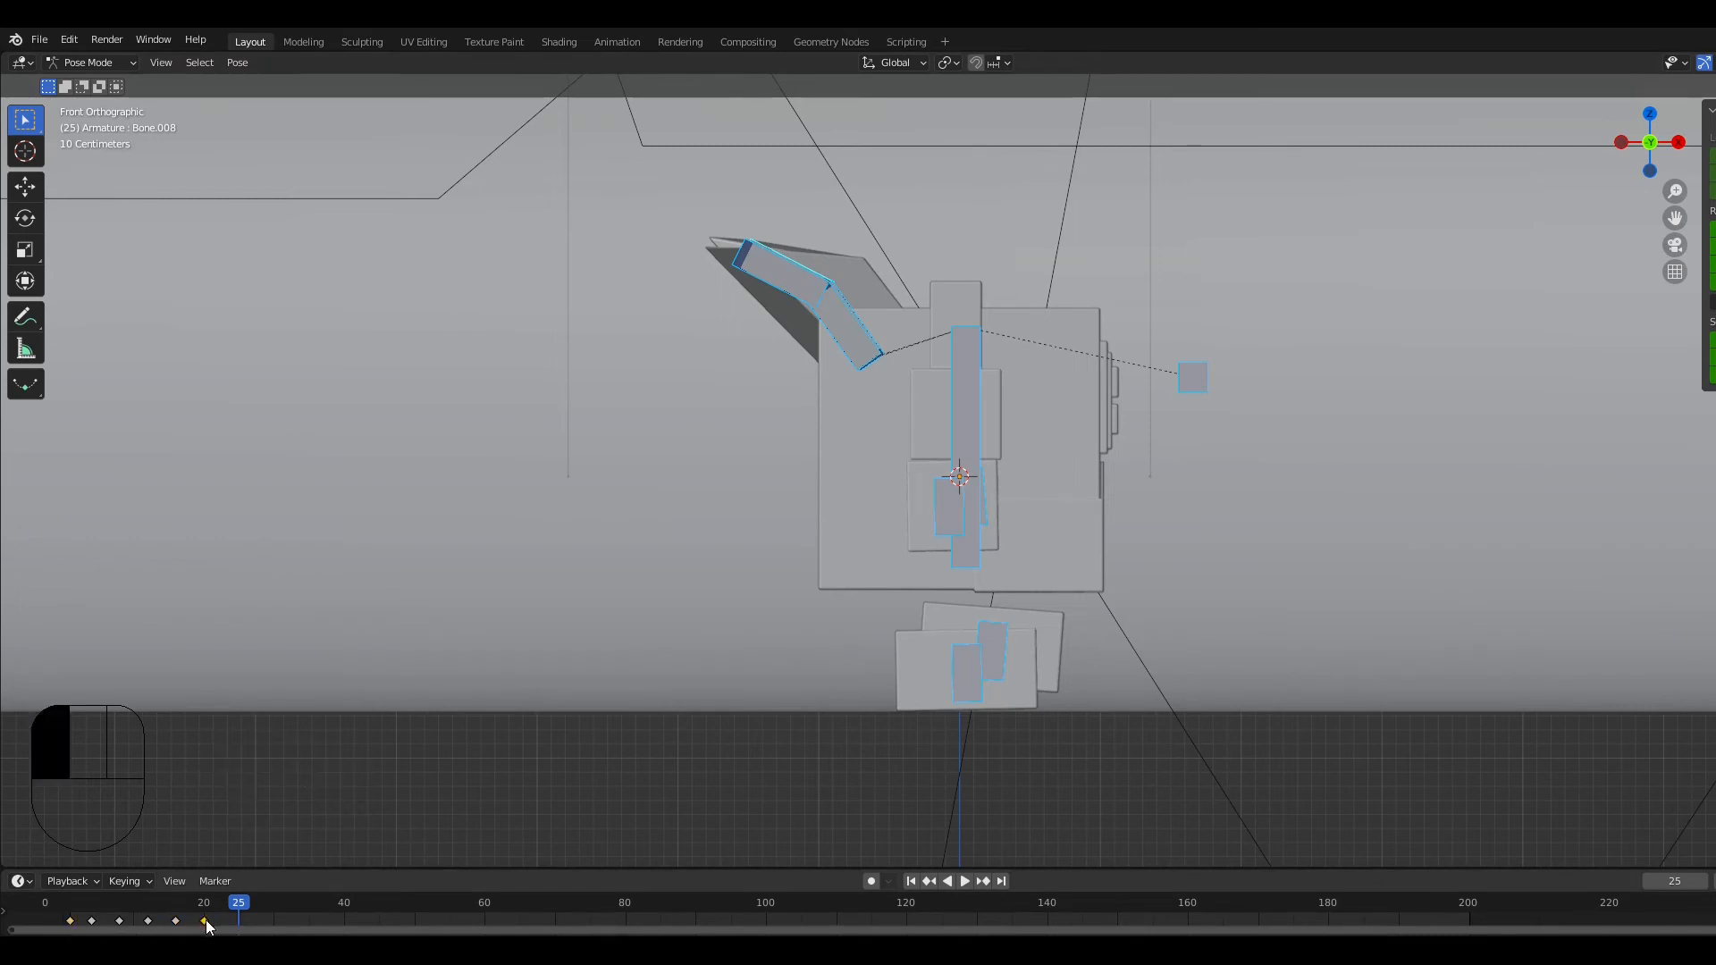
drag(205, 925, 197, 925)
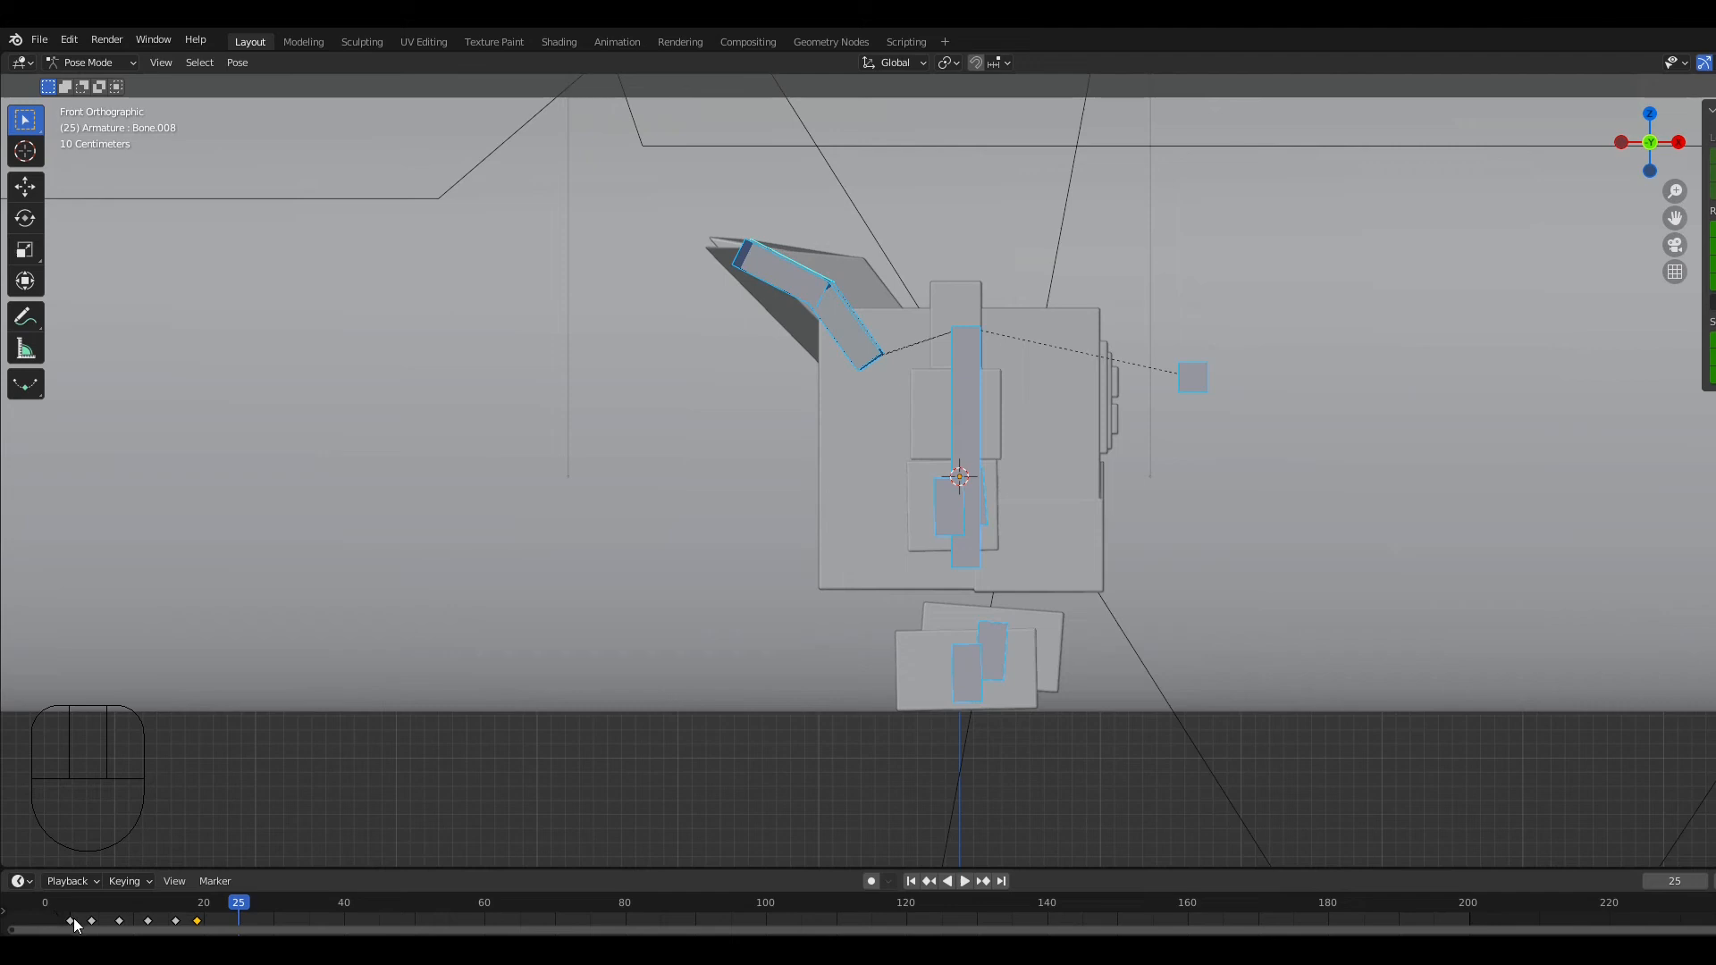
key(shift+d)
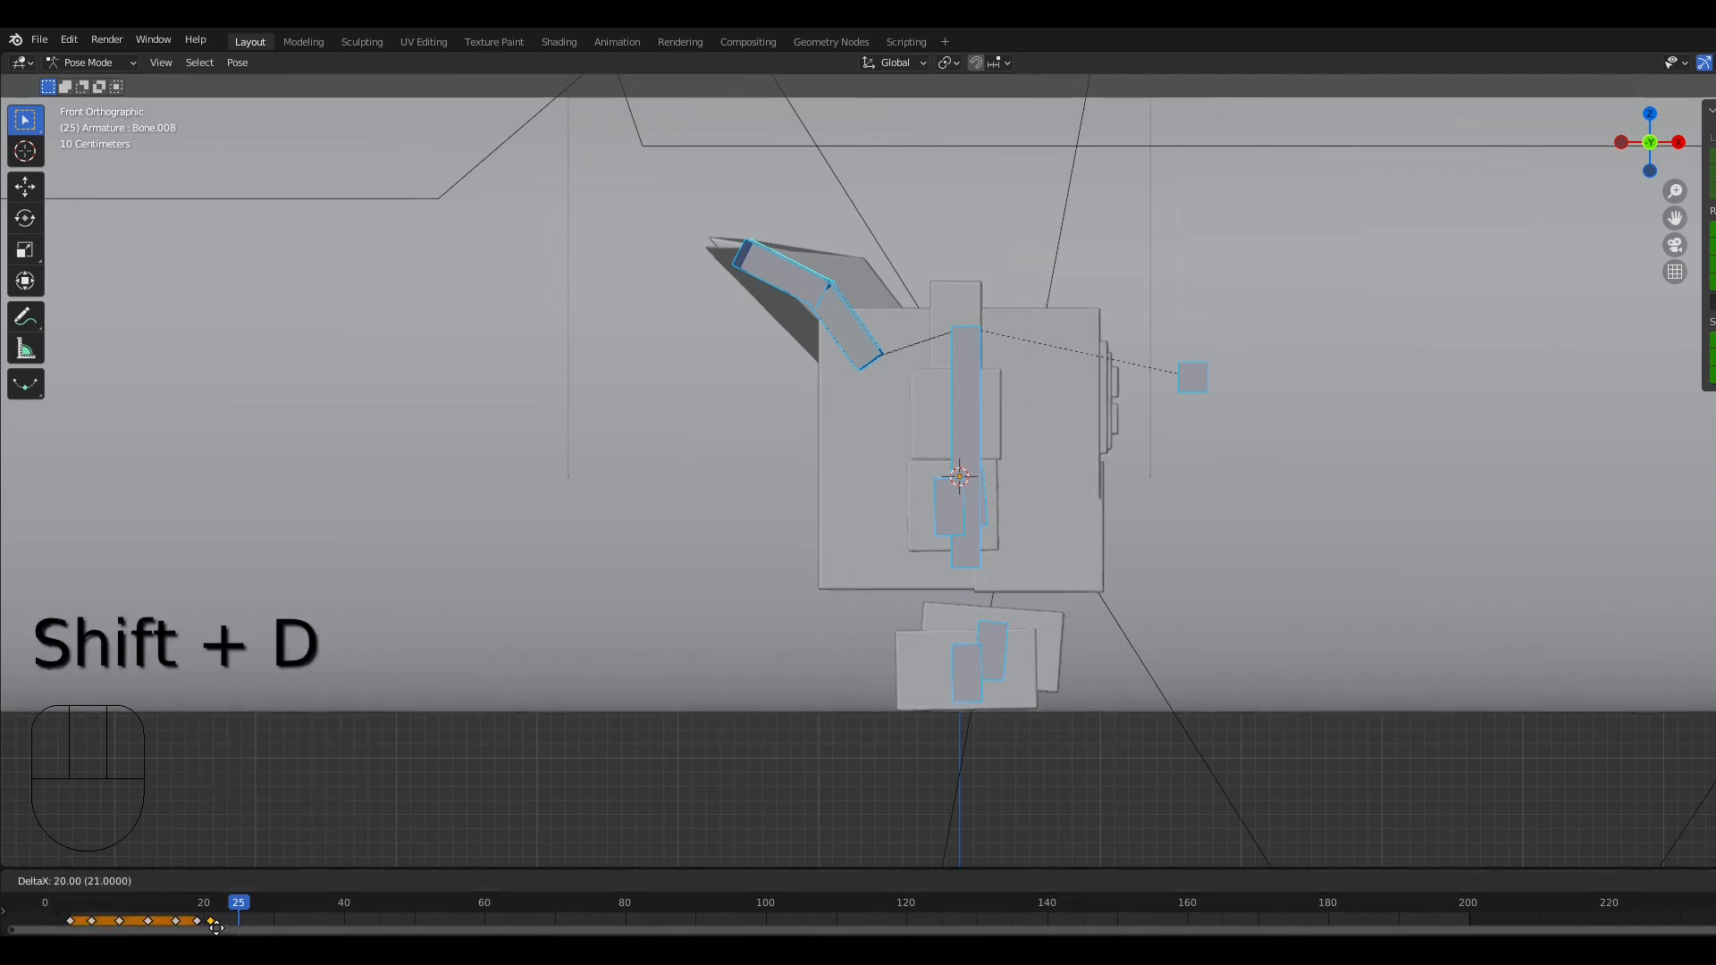
click(225, 926)
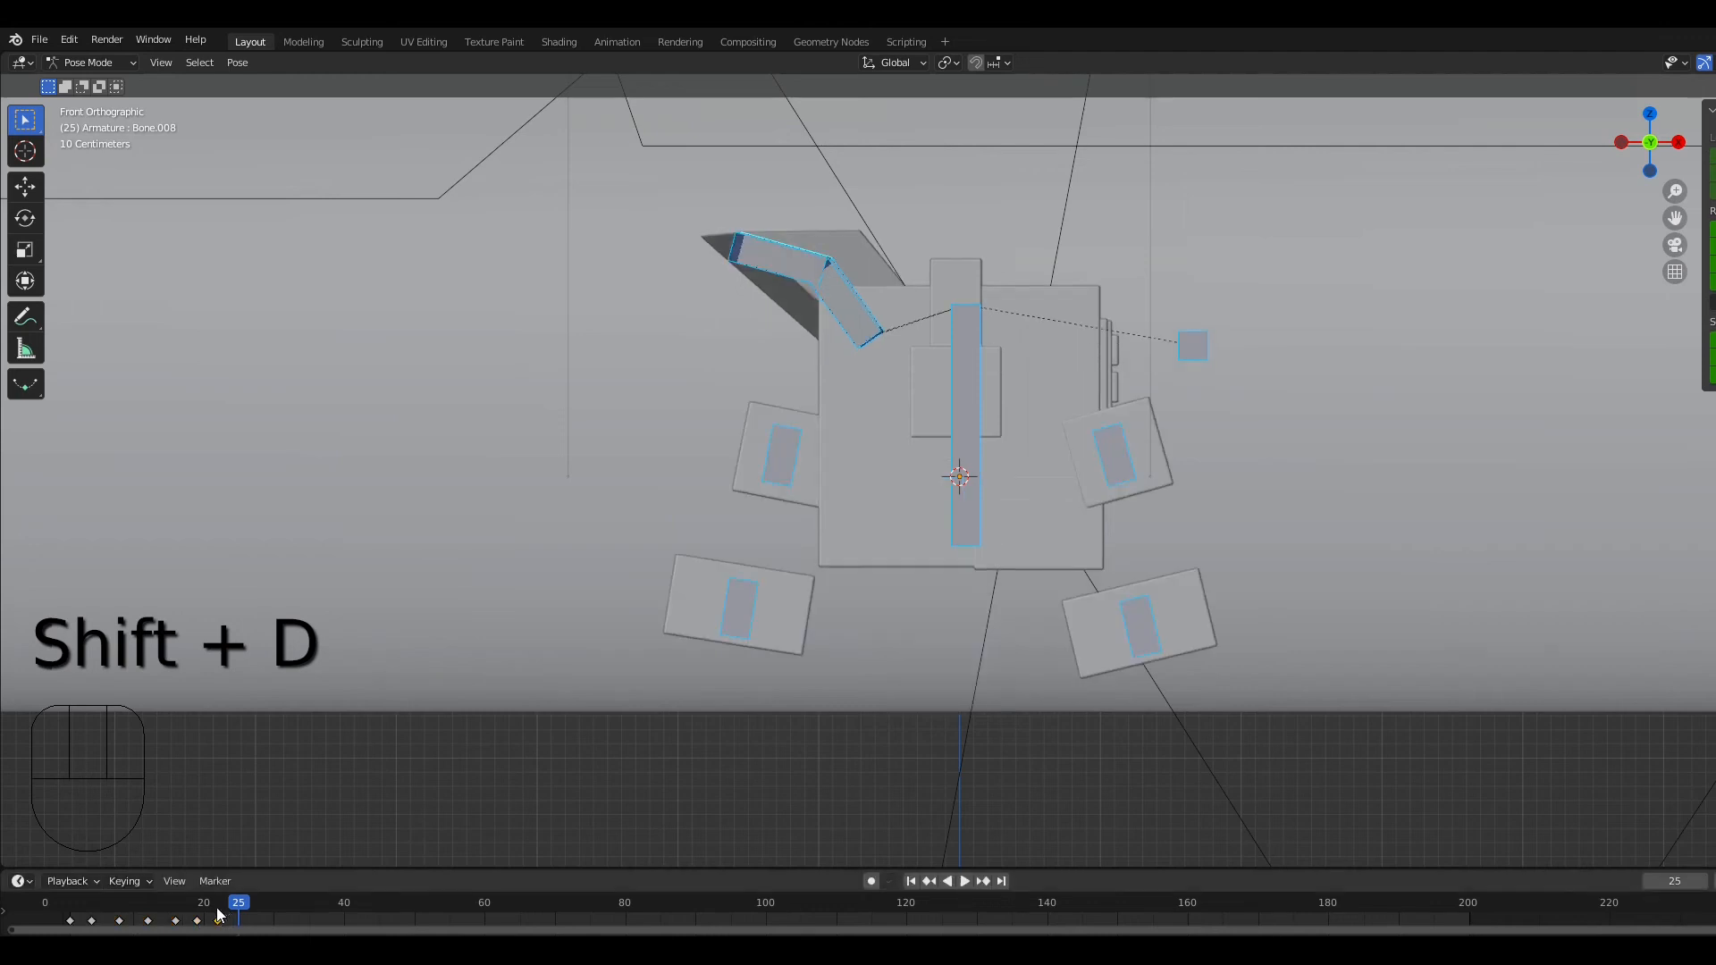
Step: Play back the extended stride cycle from a new angle, stopping at frame 22
key(space)
middle_drag(605, 509, 1163, 622)
key(space)
click(221, 907)
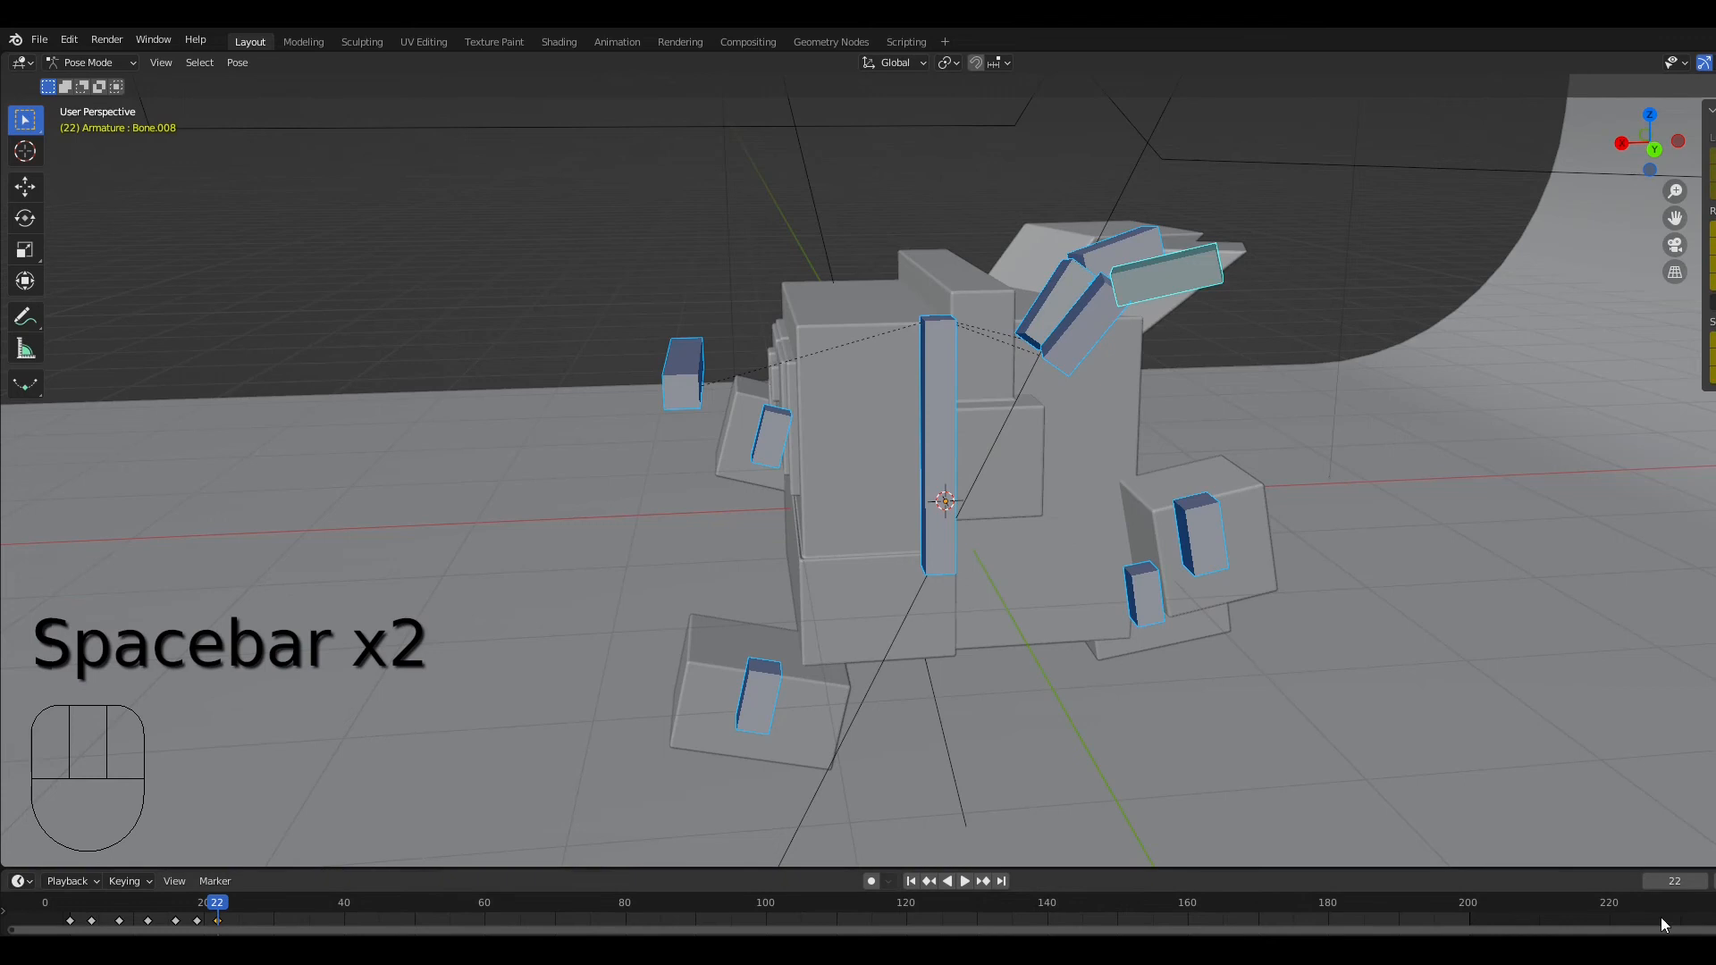
click(1713, 881)
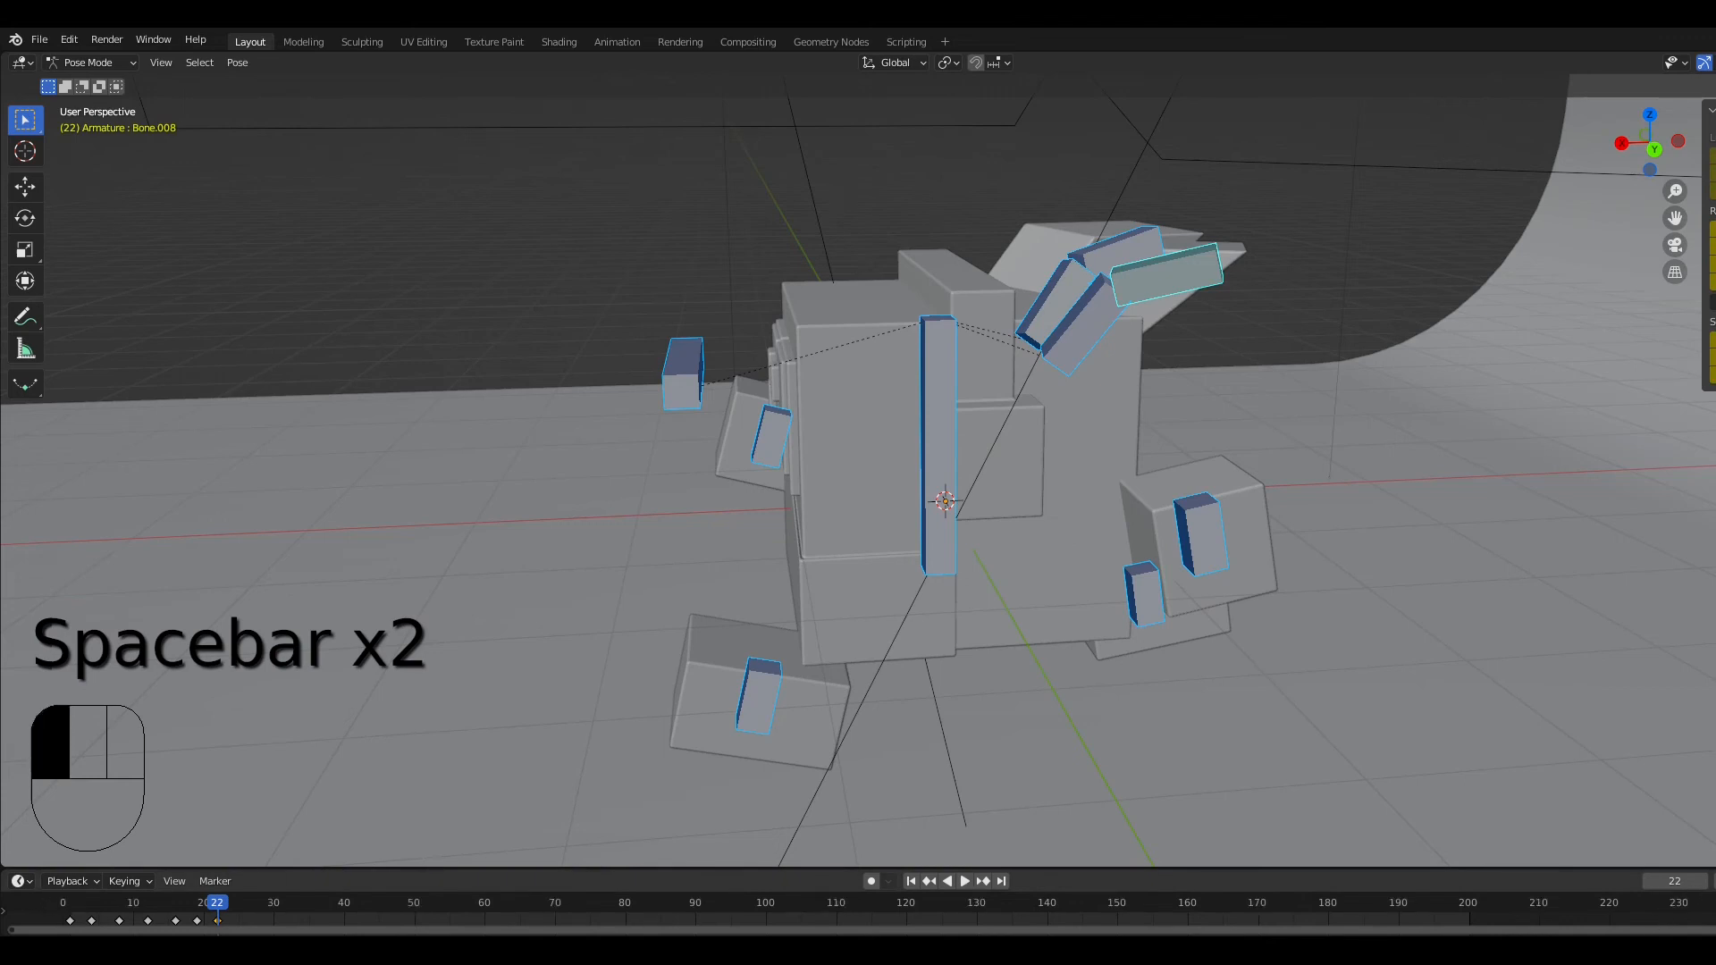
Step: Play the cycle while orbiting around the character, and switch the viewport to coloured shading
key(space)
middle_drag(1033, 786, 1452, 587)
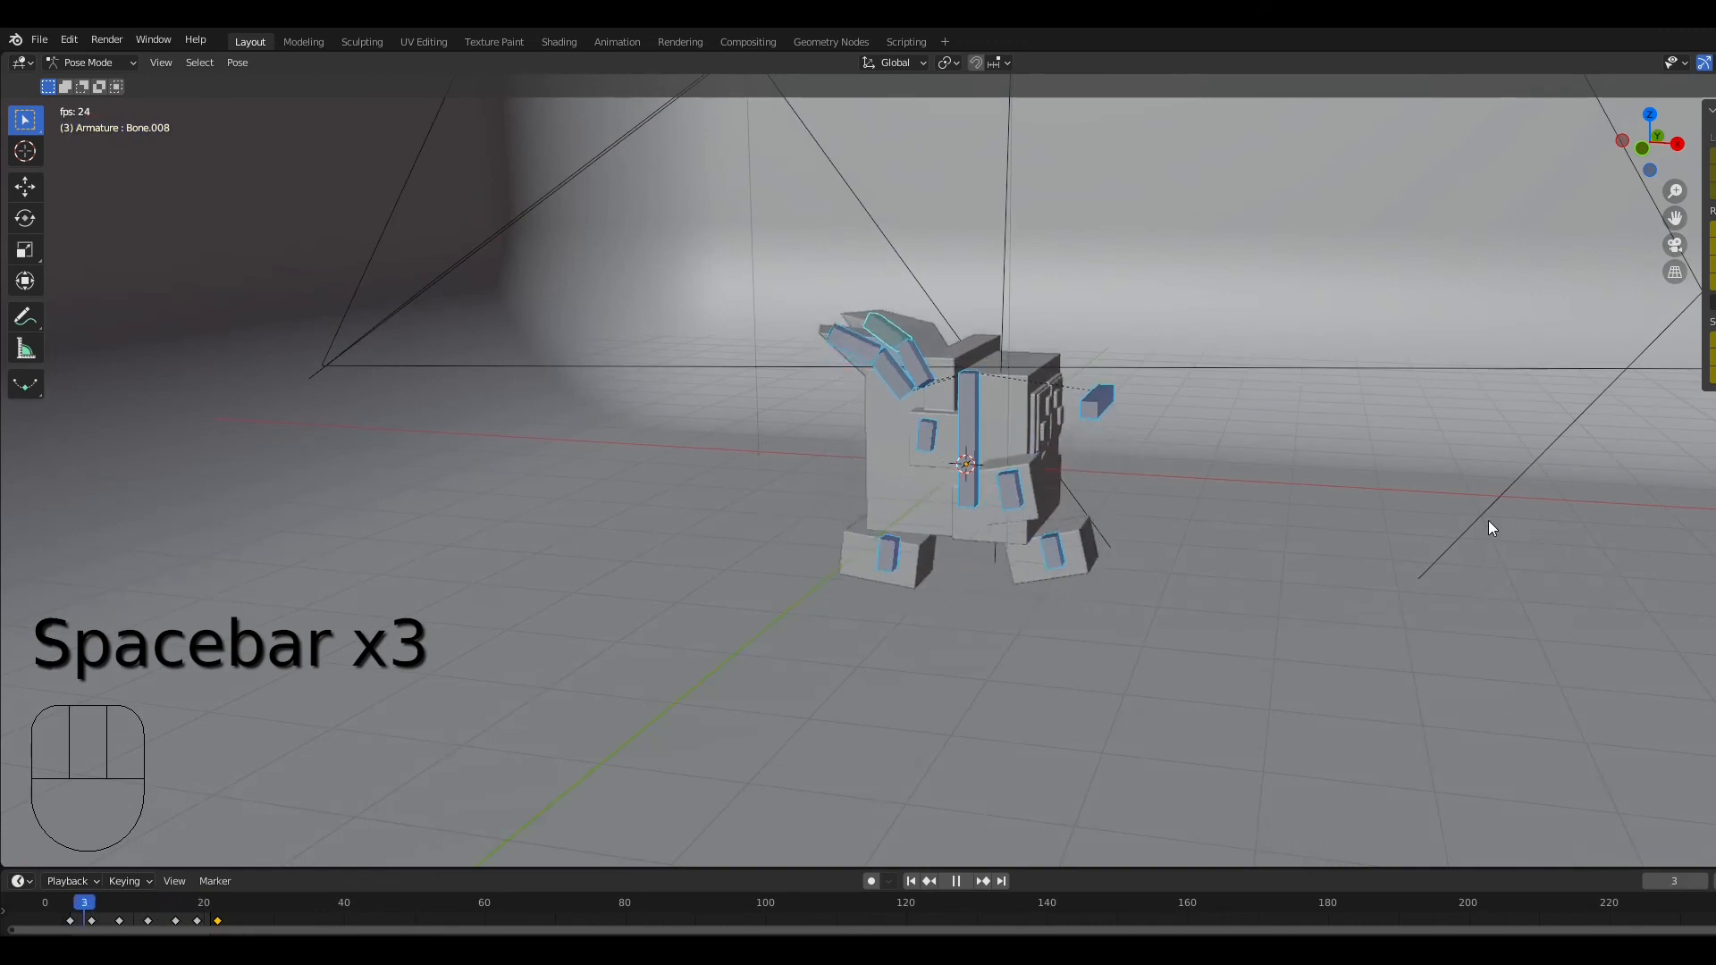
key(Tab)
key(Tab)
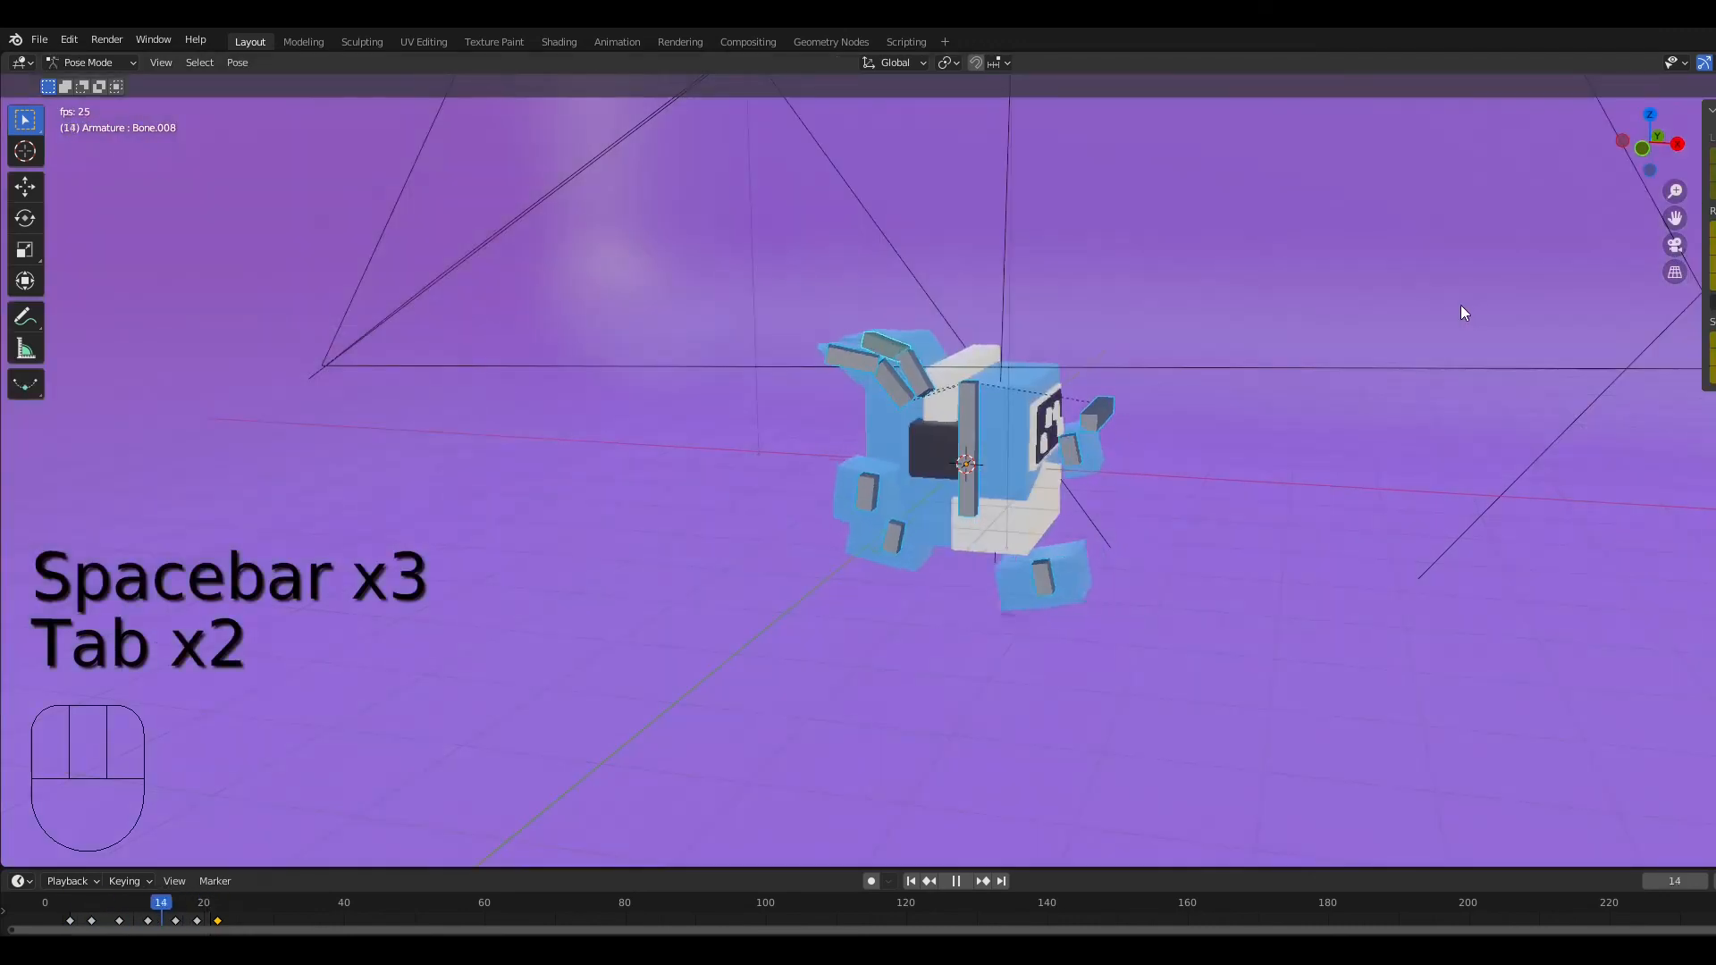
middle_drag(1460, 304, 1380, 302)
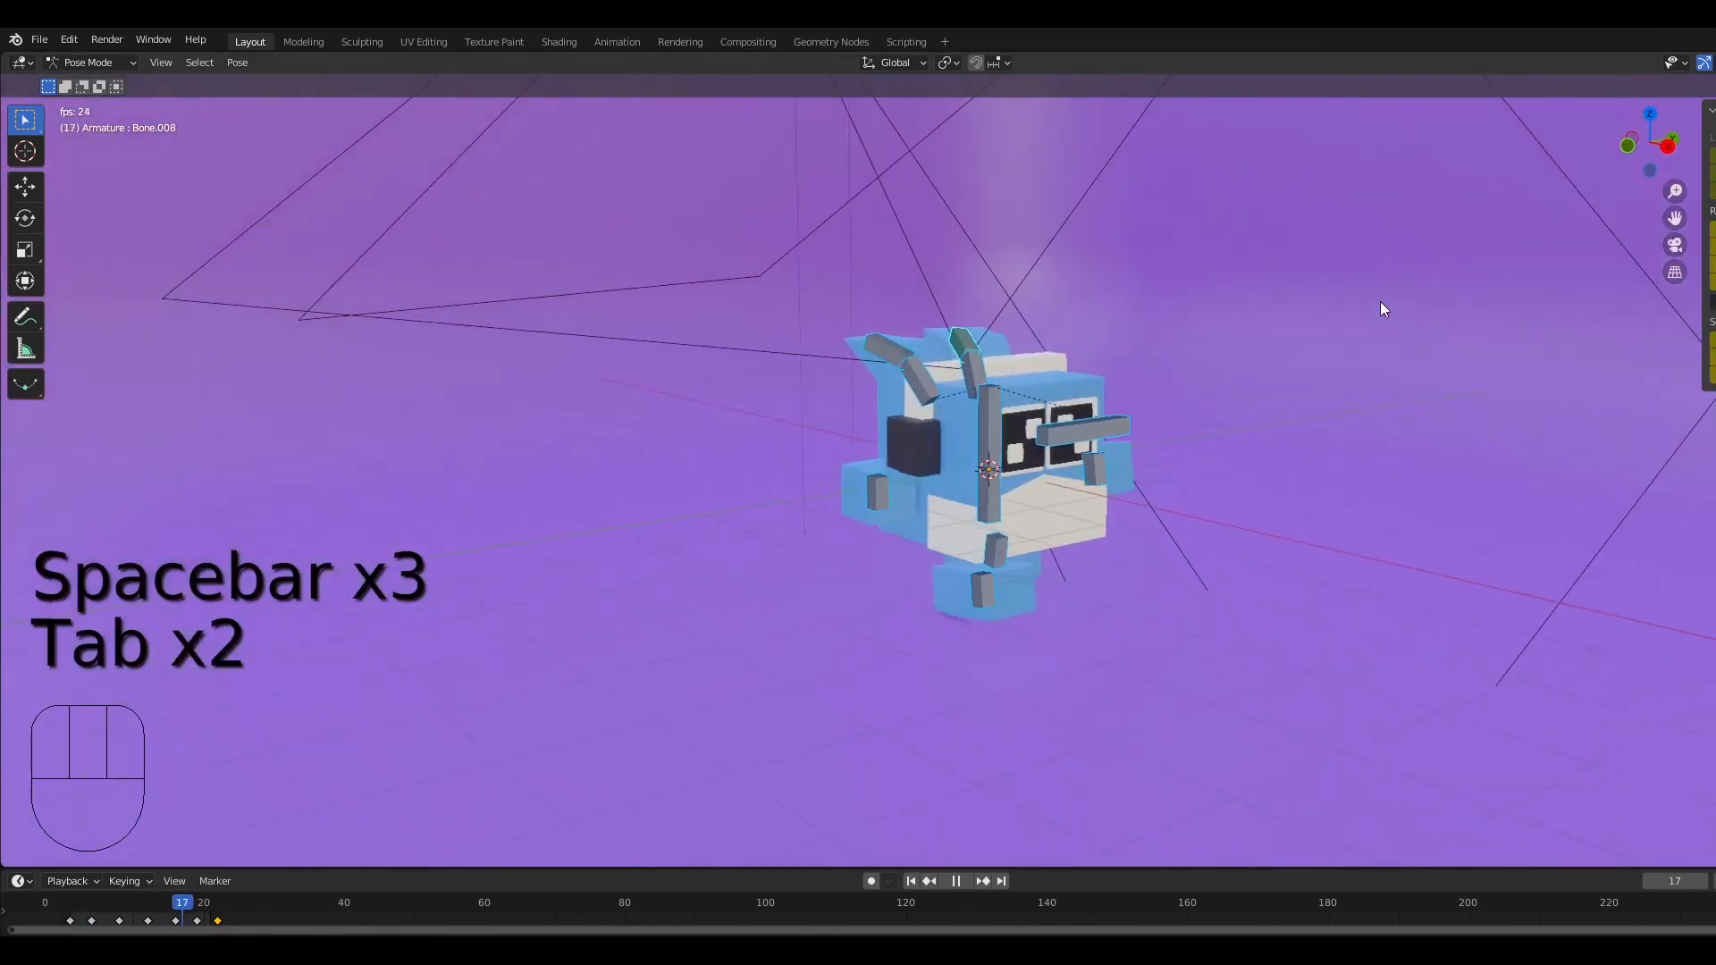
key(space)
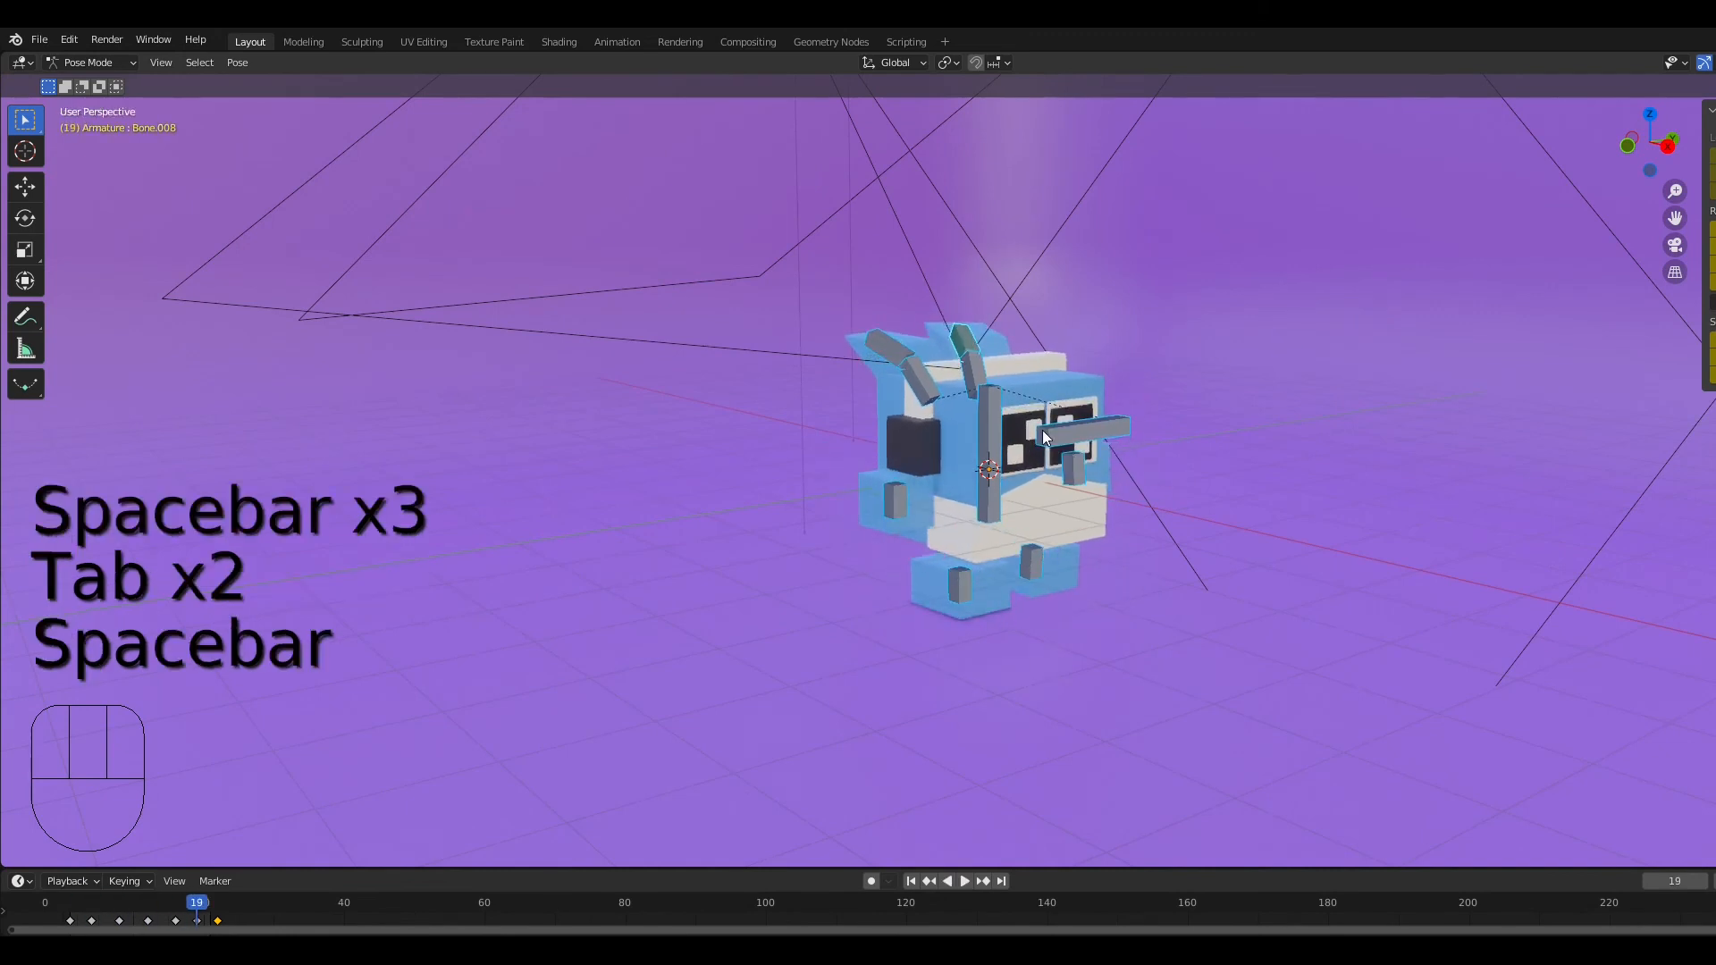
Step: Delete the central body bone's keyframes at frames 16 and 19
click(80, 907)
click(993, 494)
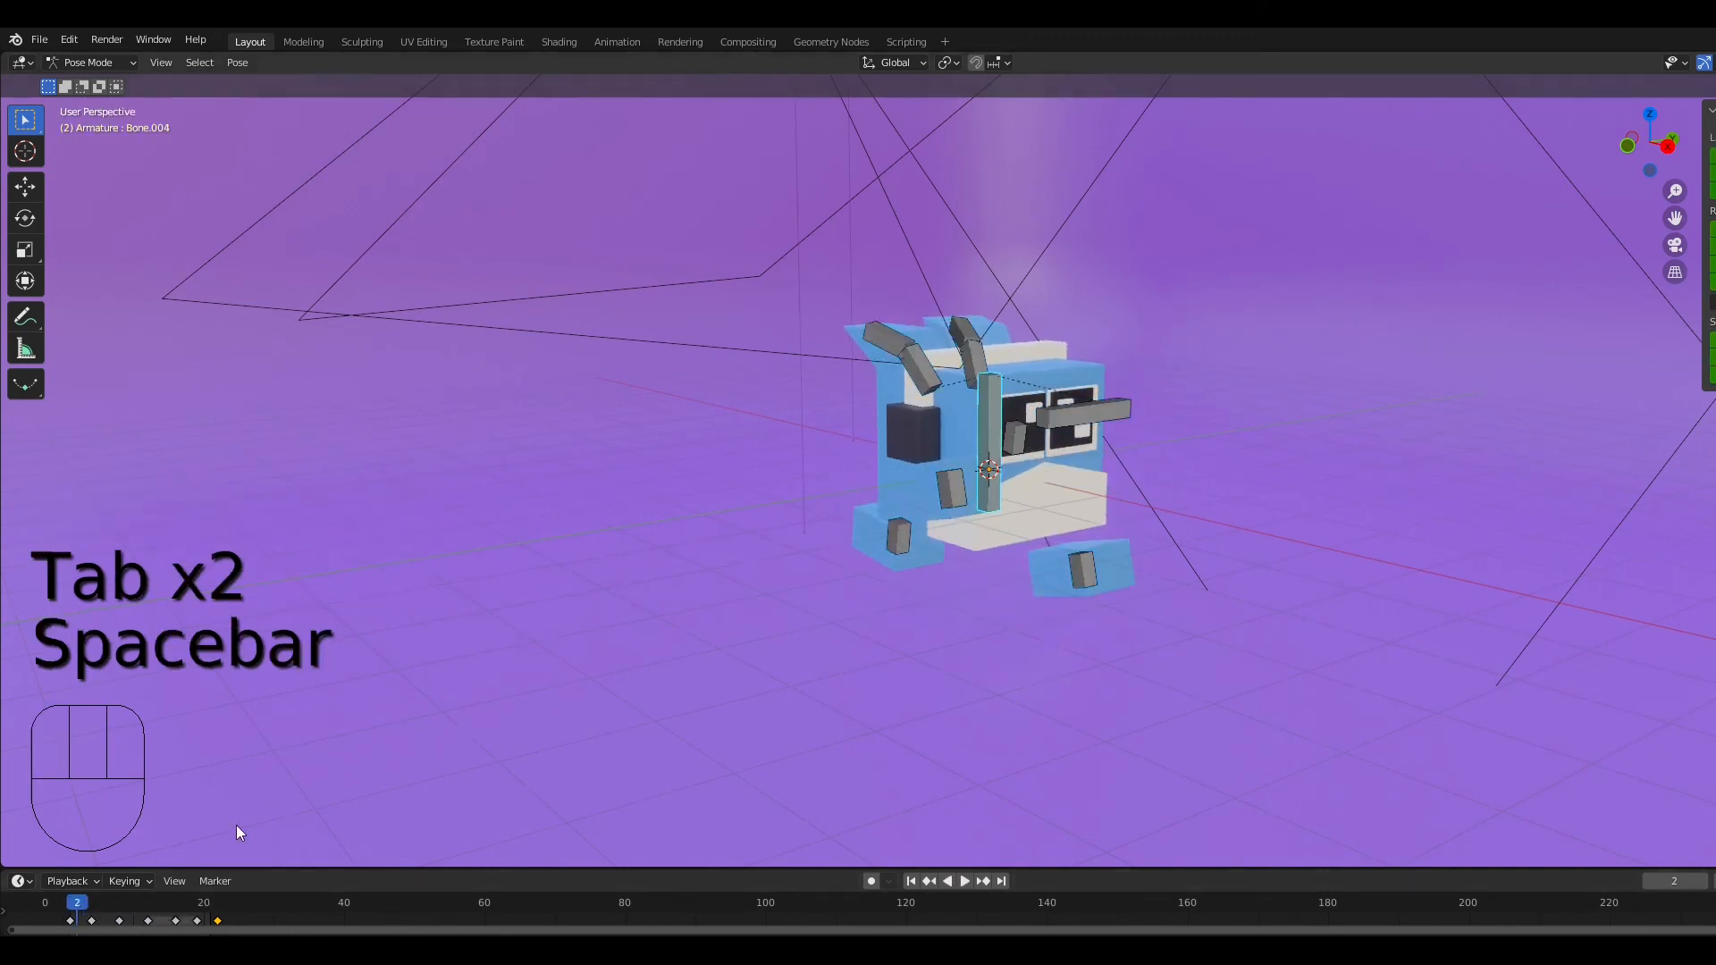
click(164, 921)
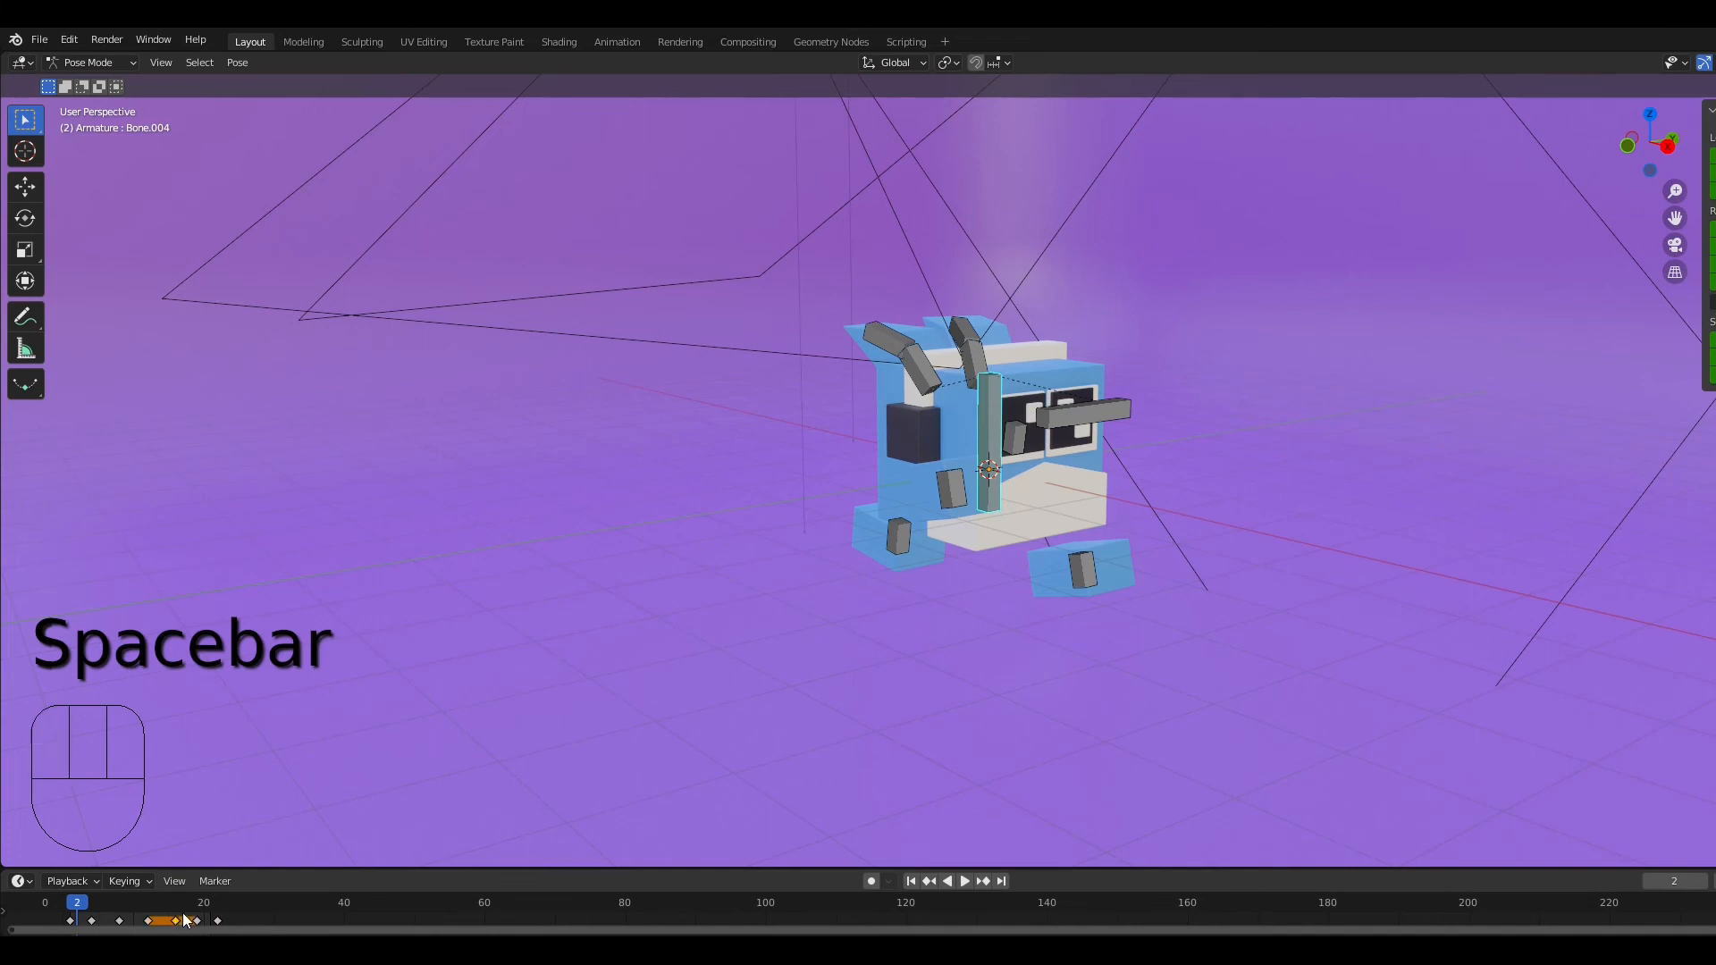
key(Delete)
click(194, 919)
key(Delete)
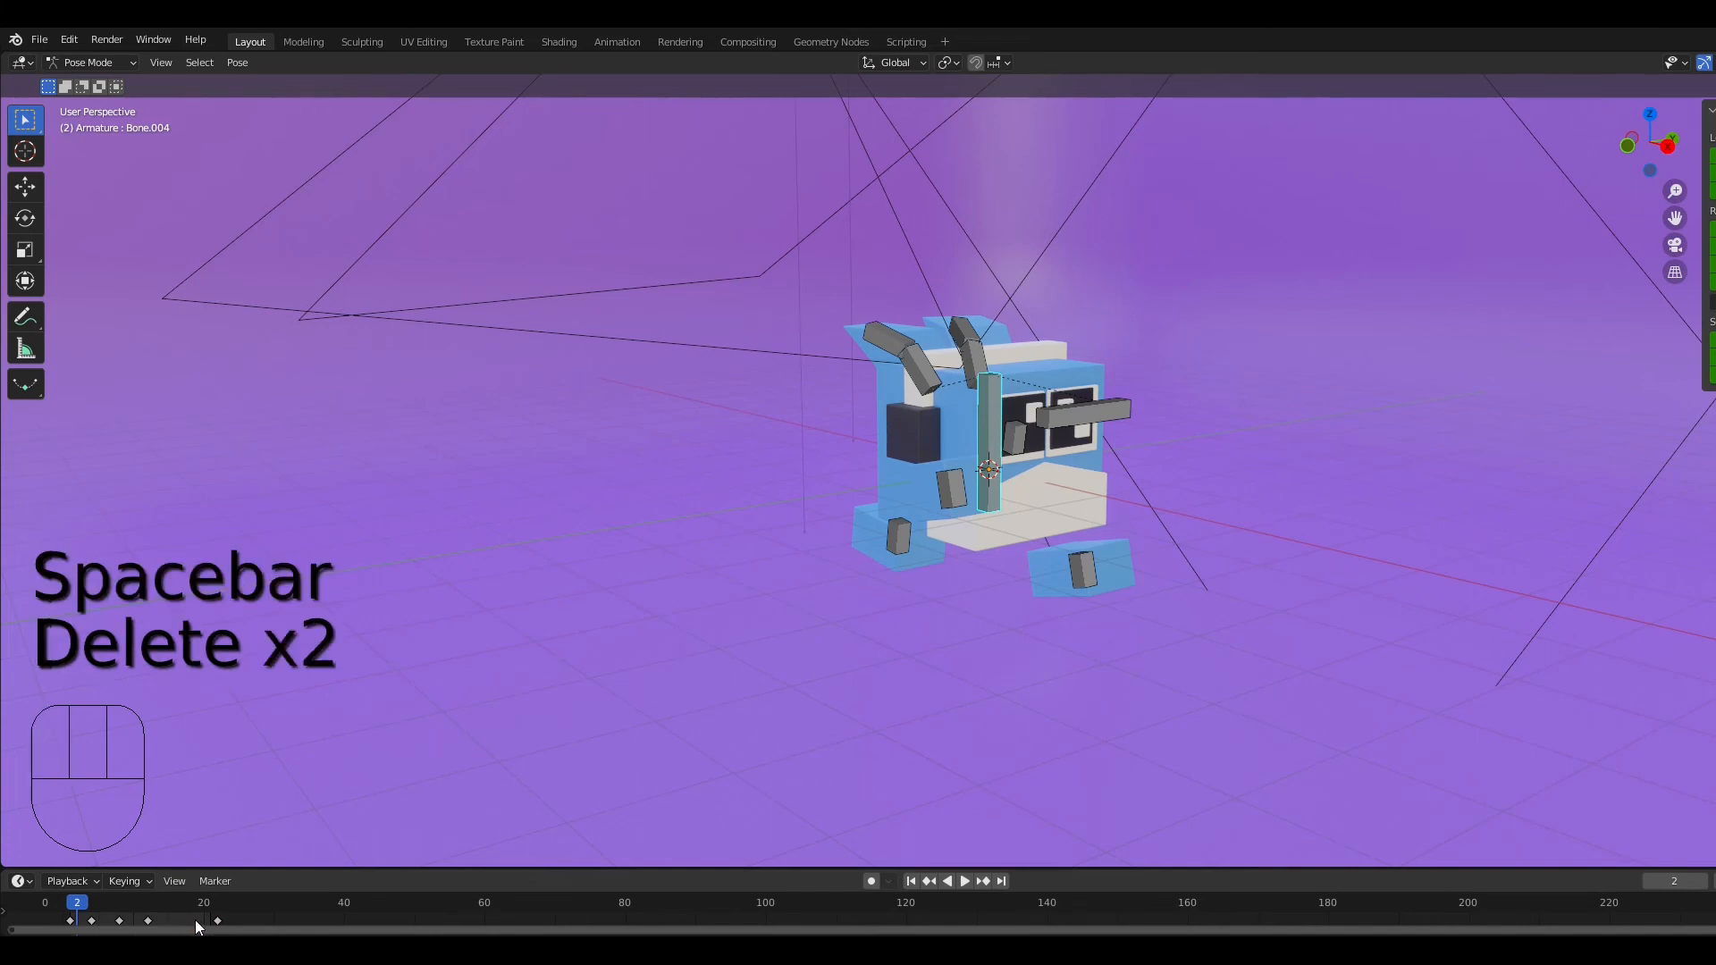
Step: Inspect frame 12 in front view and delete the central body bone's keyframe there
click(84, 900)
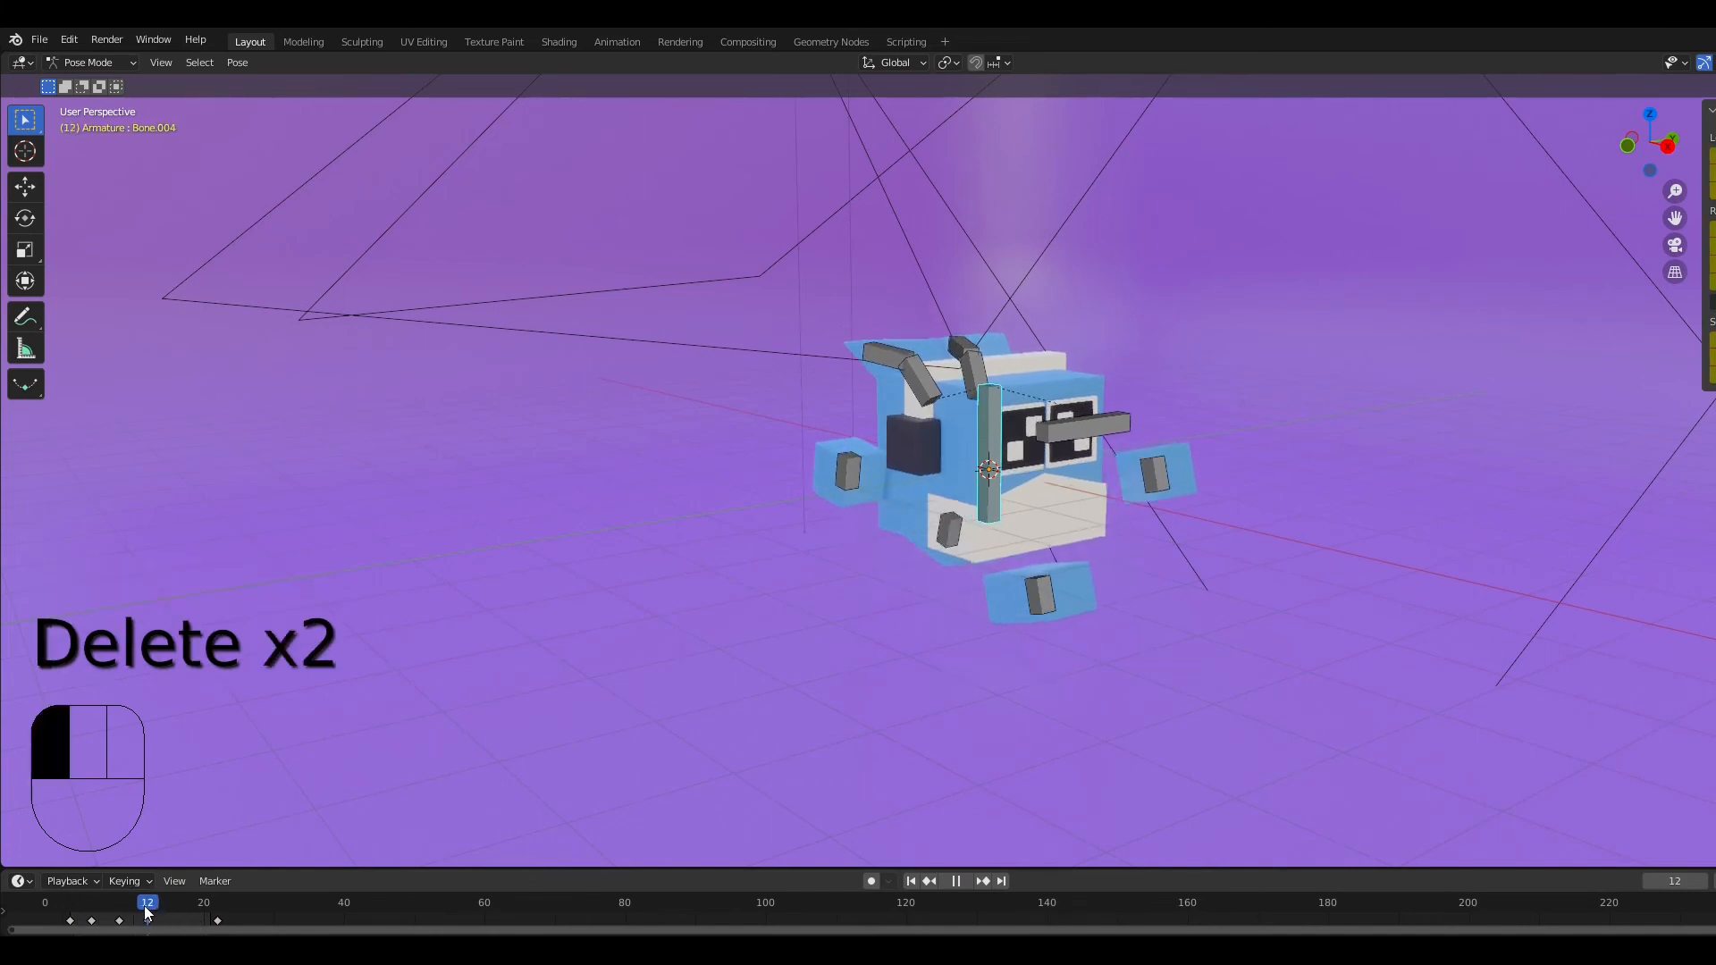
click(52, 903)
drag(51, 902, 149, 898)
click(1628, 146)
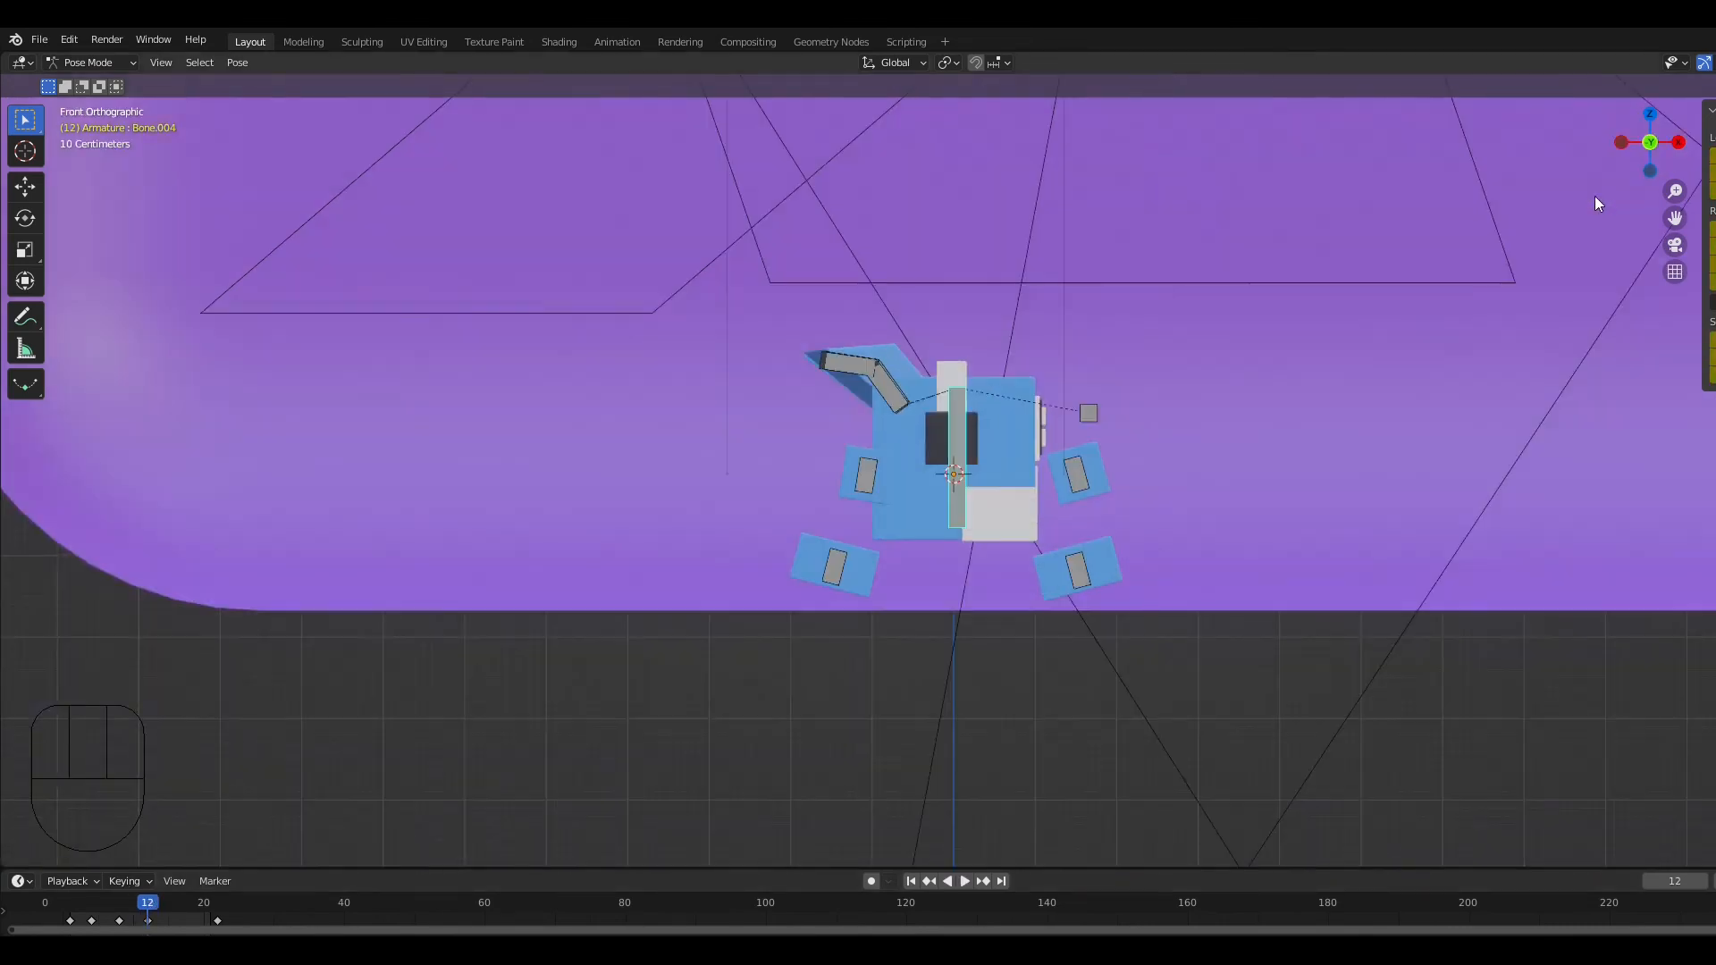
click(153, 921)
key(Delete)
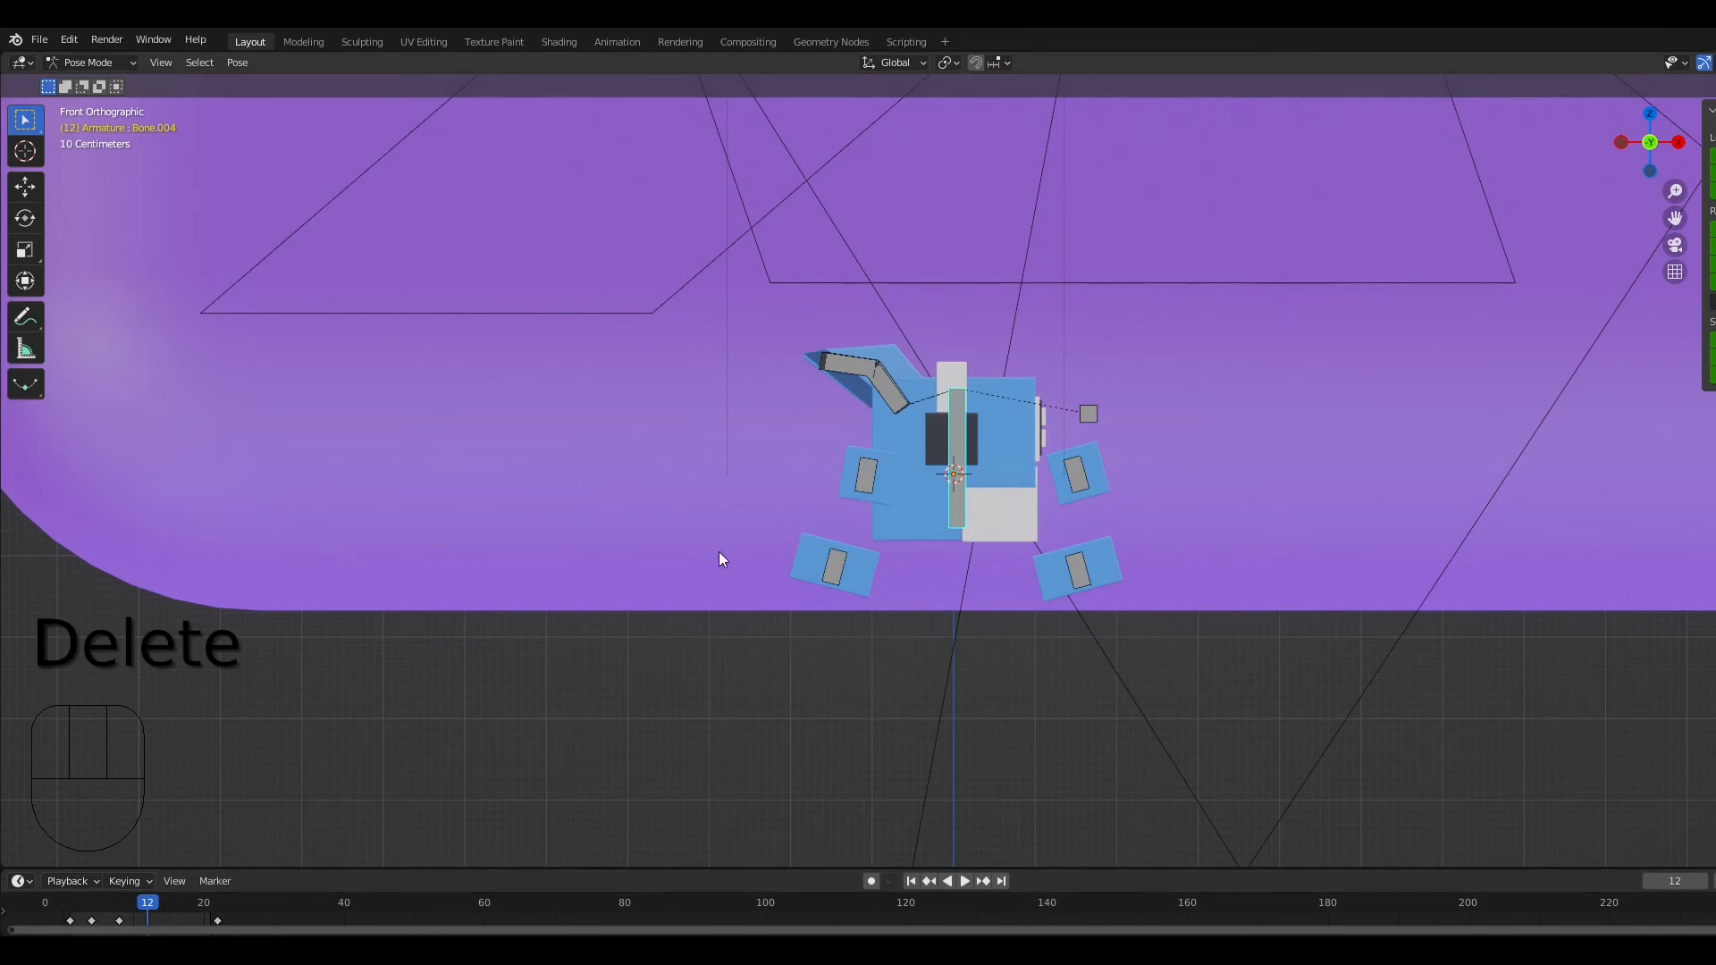
Step: Raise the central body bone along global Z at frame 12 and insert a Location, Rotation & Scale keyframe
key(g)
key(z)
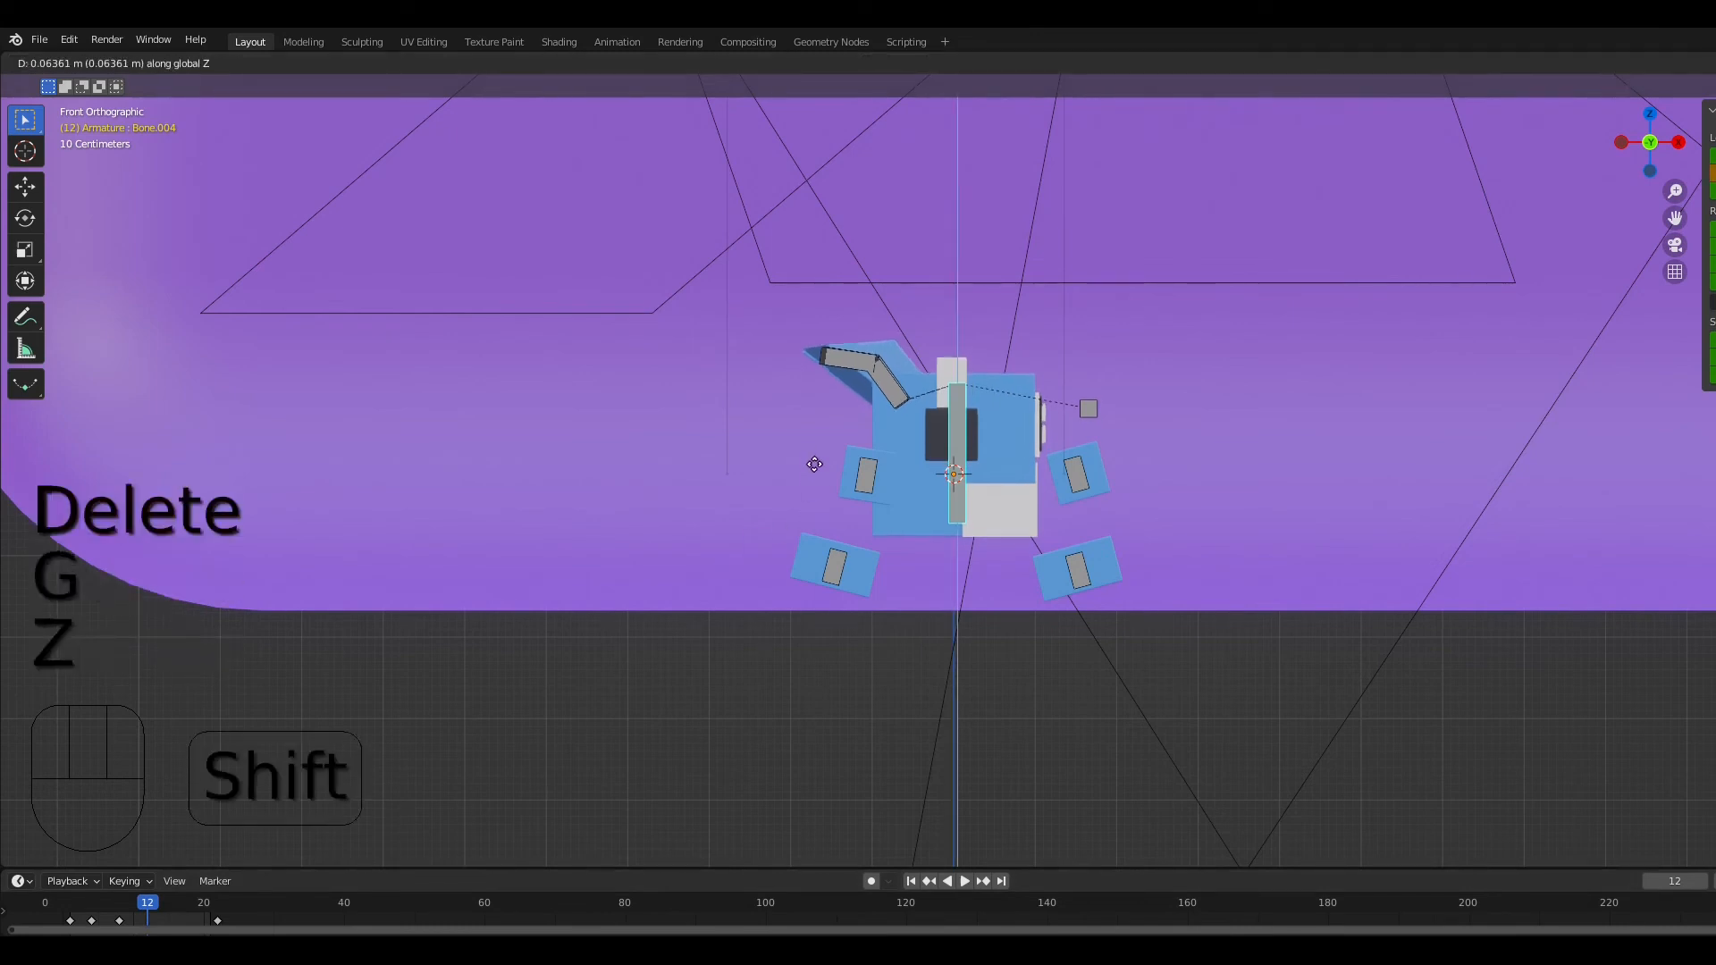
click(823, 382)
key(i)
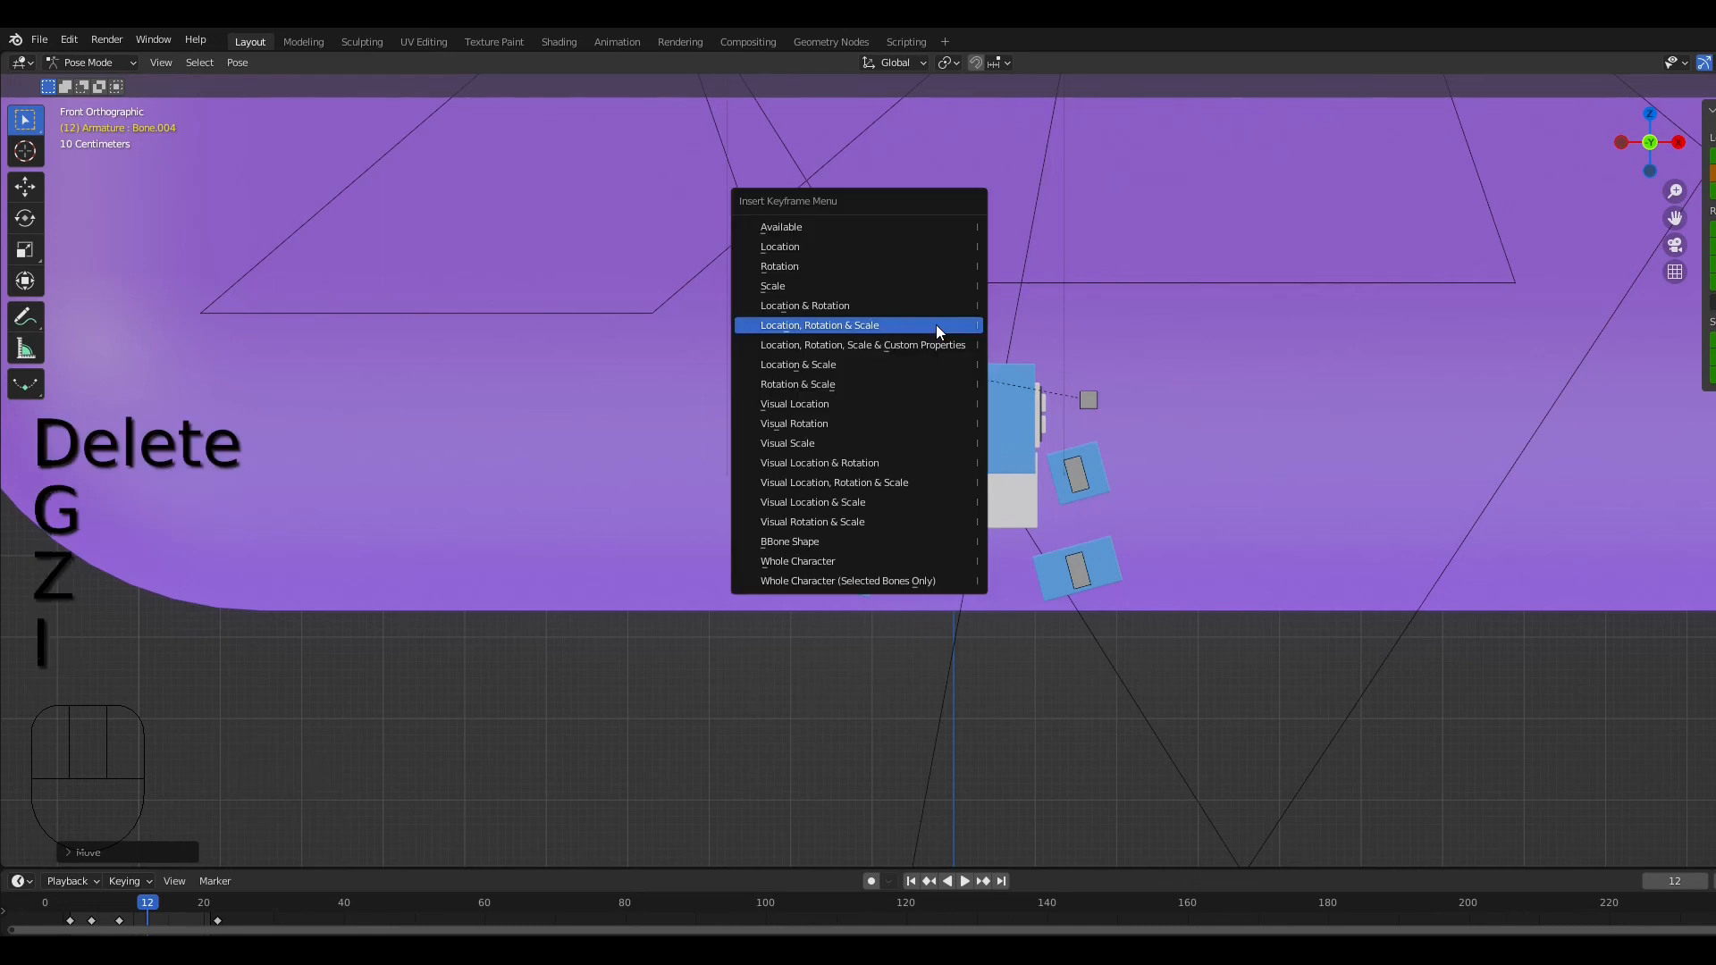
click(935, 324)
Step: At frame 16, lower the central body bone about 0.11 m along global Z and keyframe it
mouse_move(149, 910)
mouse_down()
mouse_move(190, 905)
mouse_move(150, 909)
mouse_up()
click(833, 579)
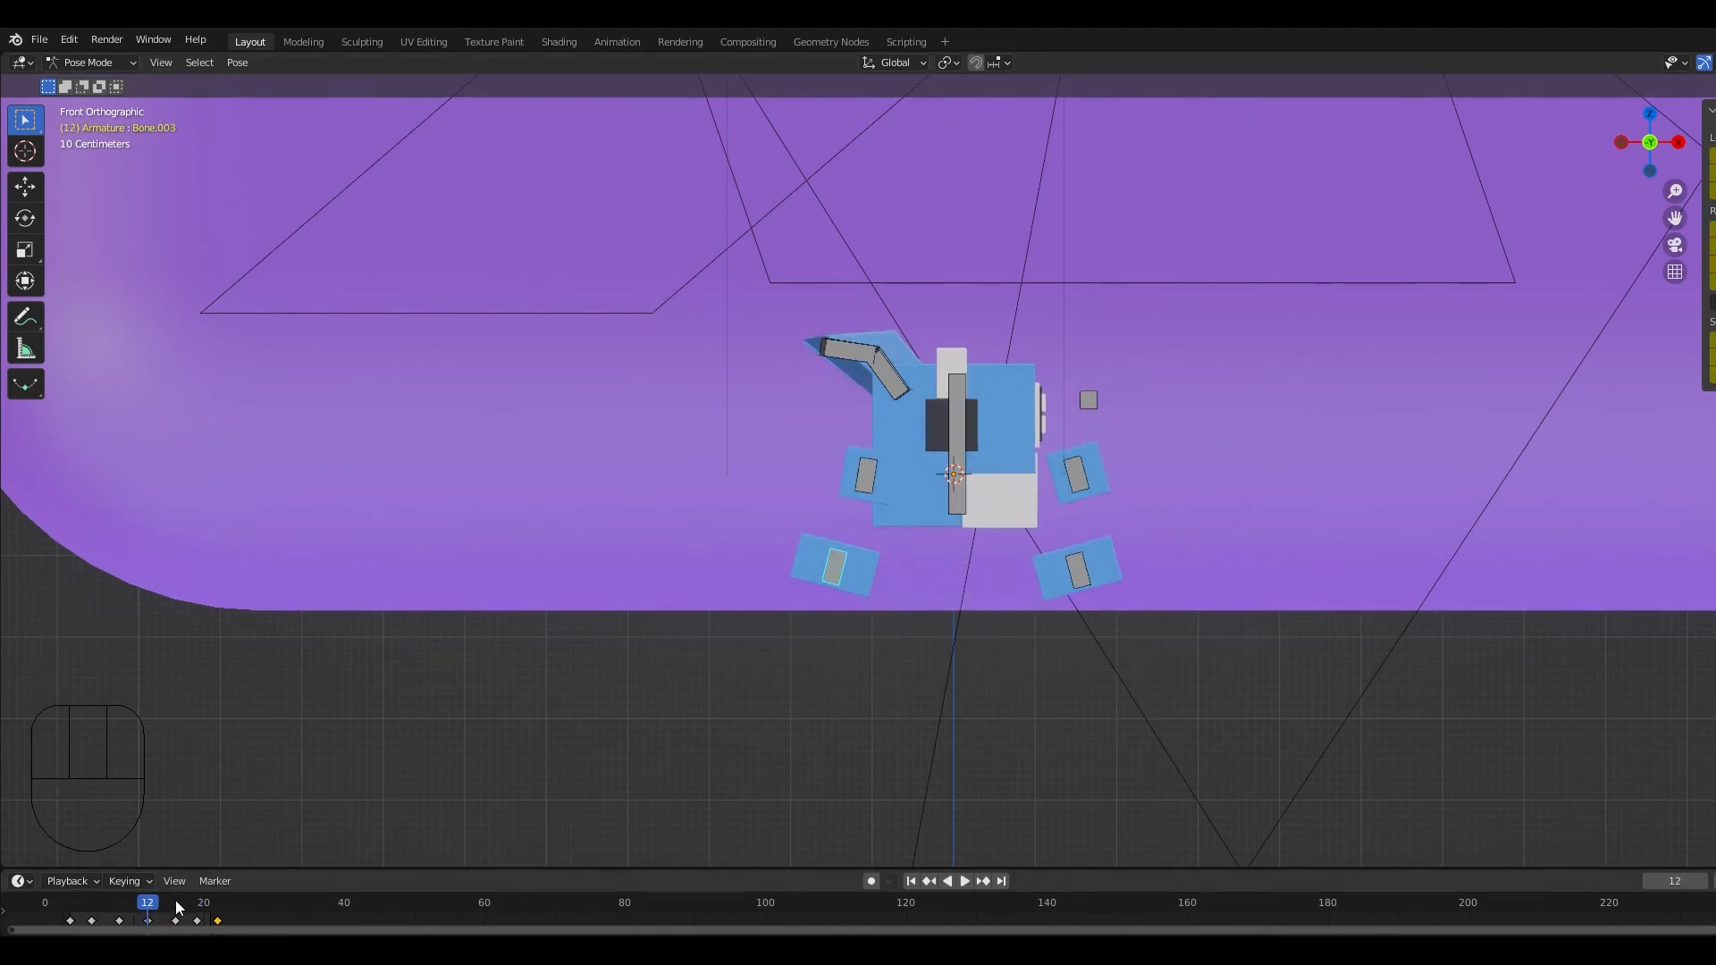
drag(147, 898, 175, 902)
click(956, 466)
key(g)
key(z)
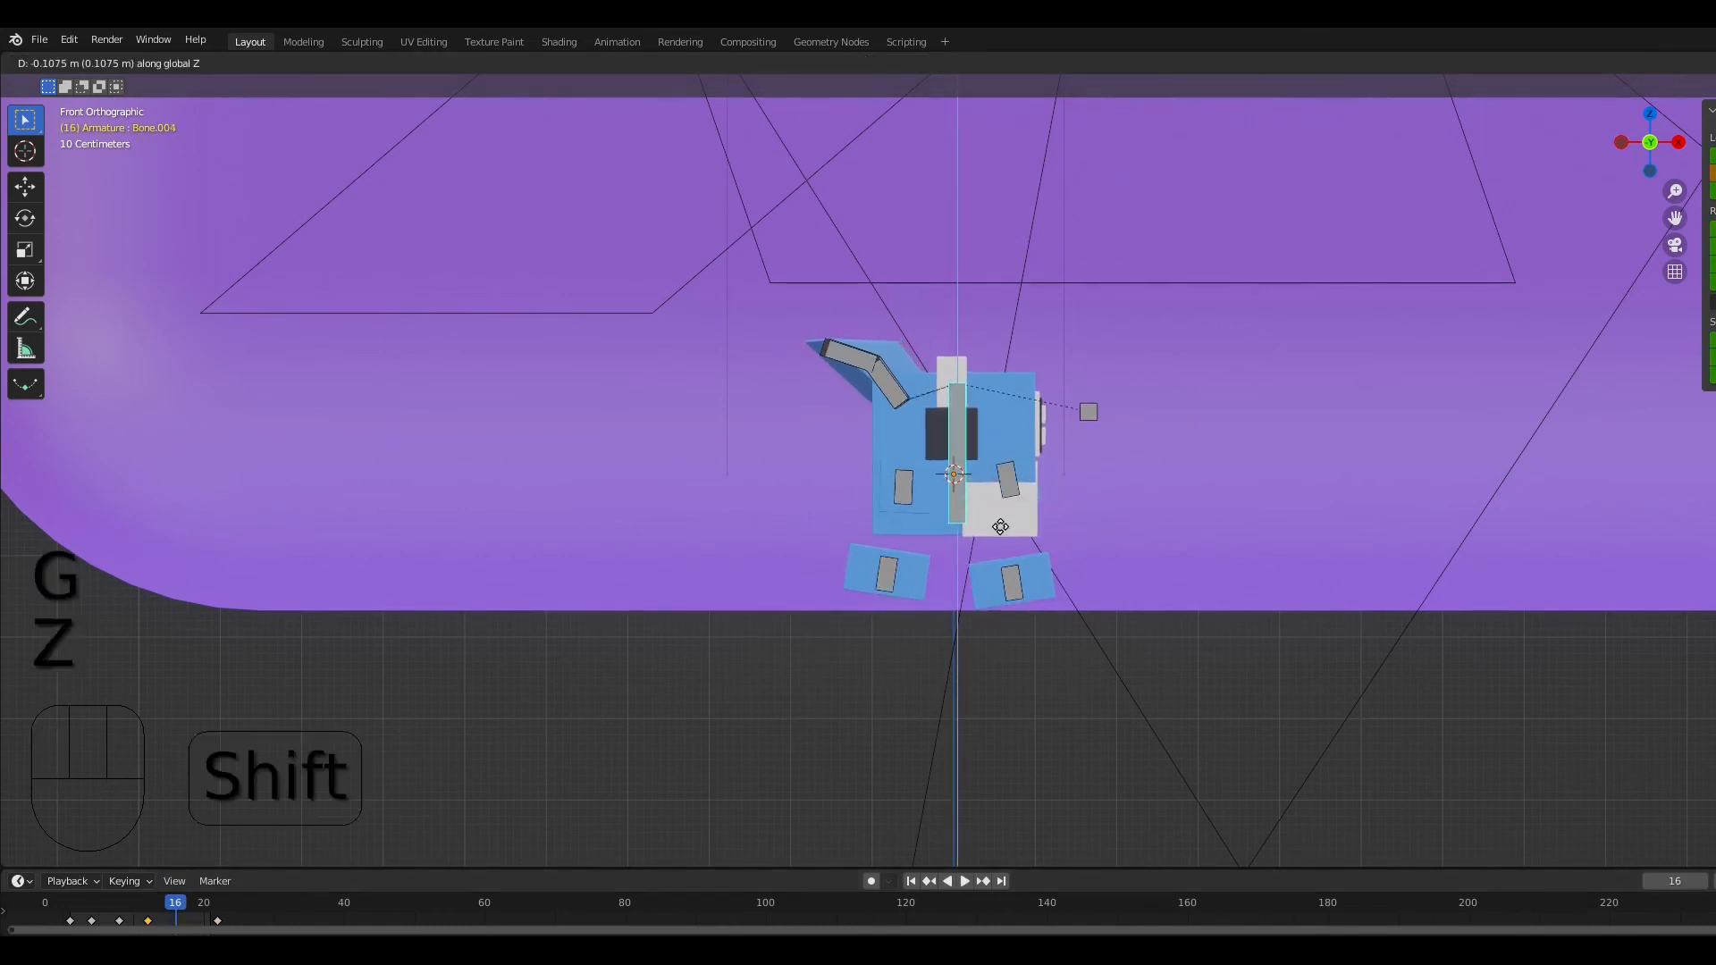
click(1000, 527)
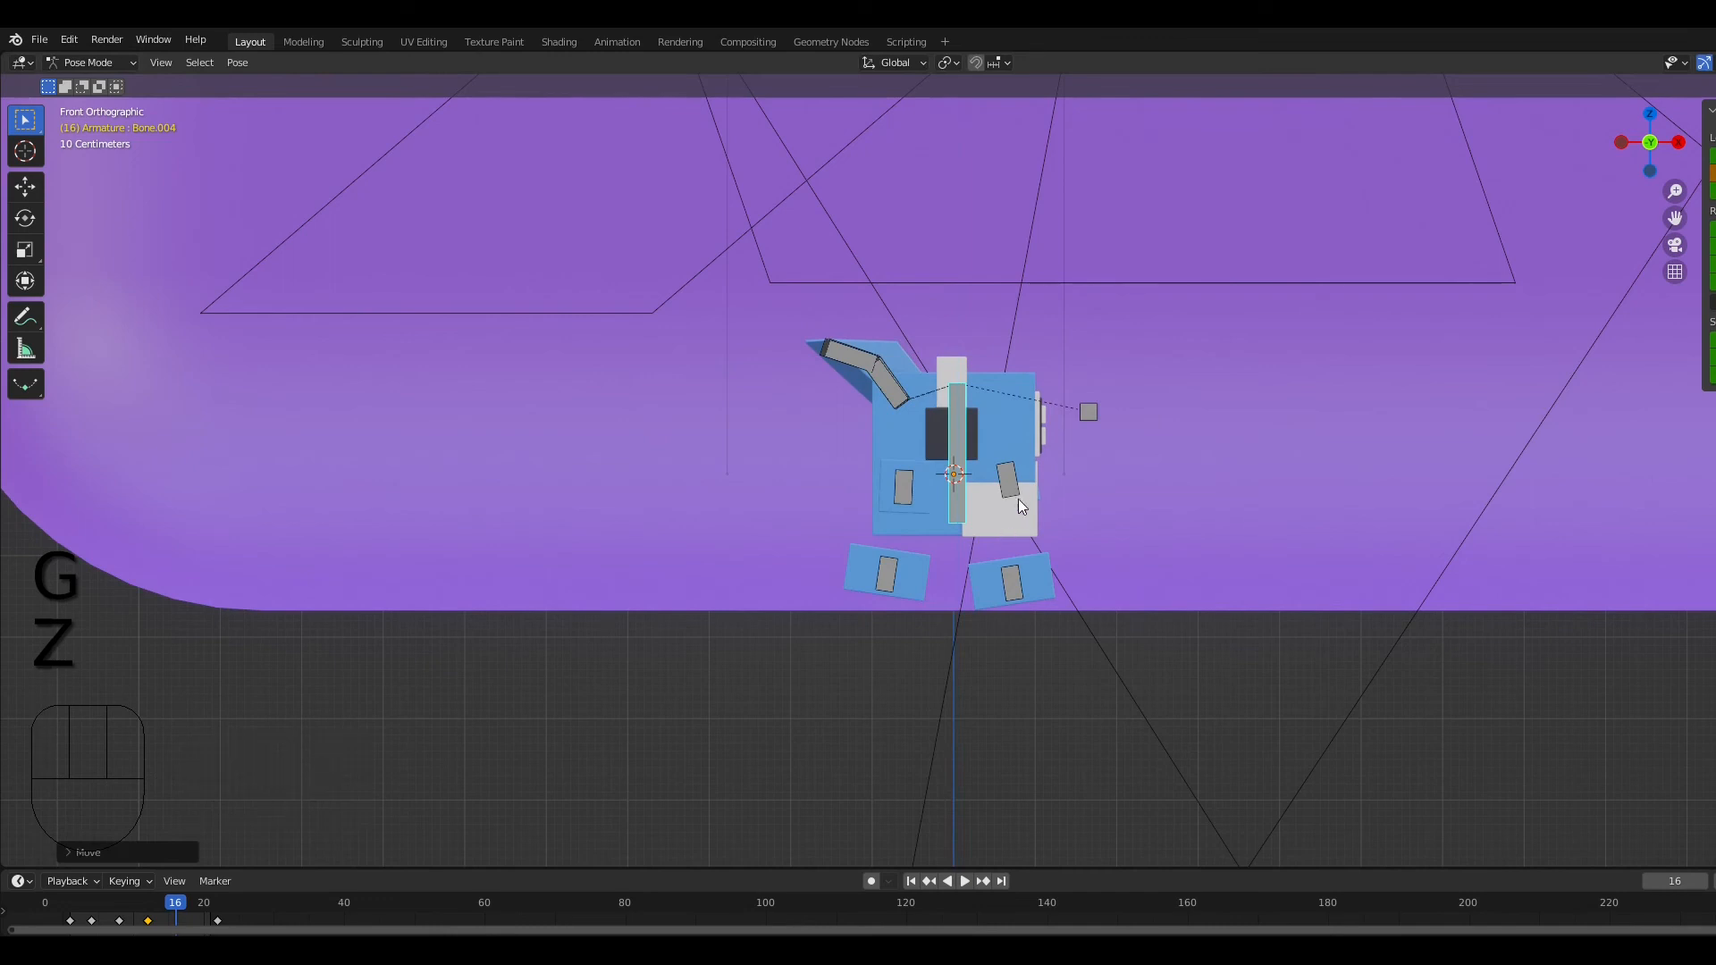
key(i)
click(979, 419)
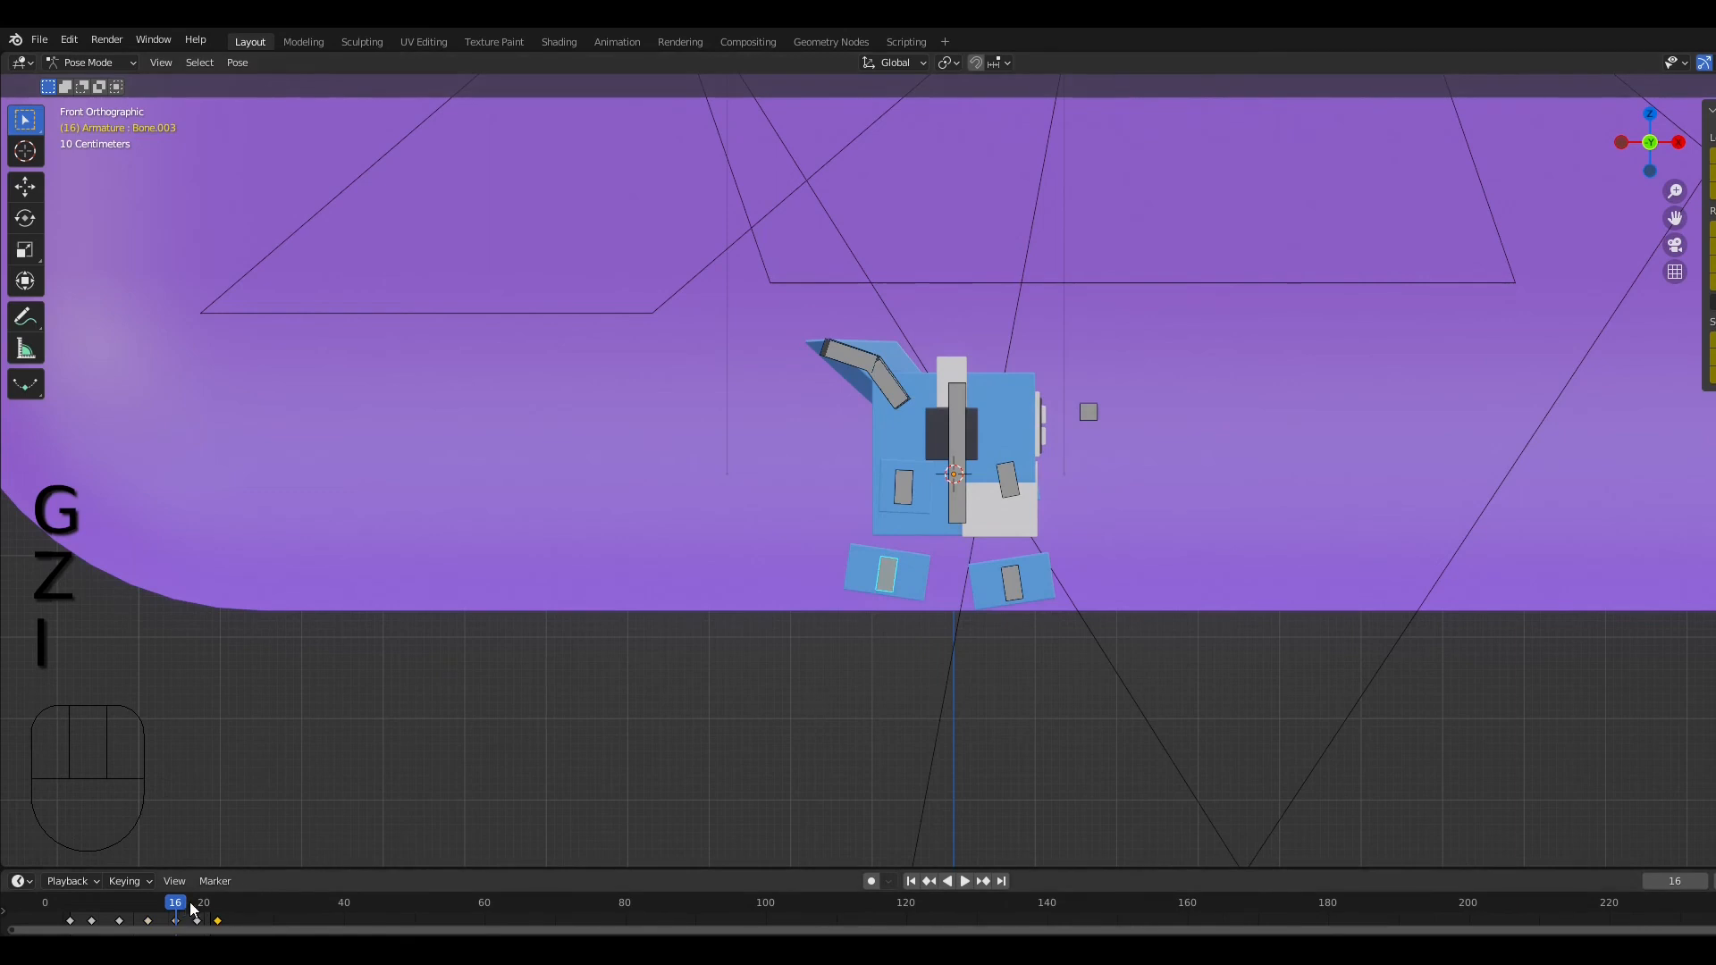
Step: At frame 19, lower the central body bone about 0.12 m along global Z and keyframe it
drag(190, 909, 198, 909)
click(960, 516)
key(g)
key(z)
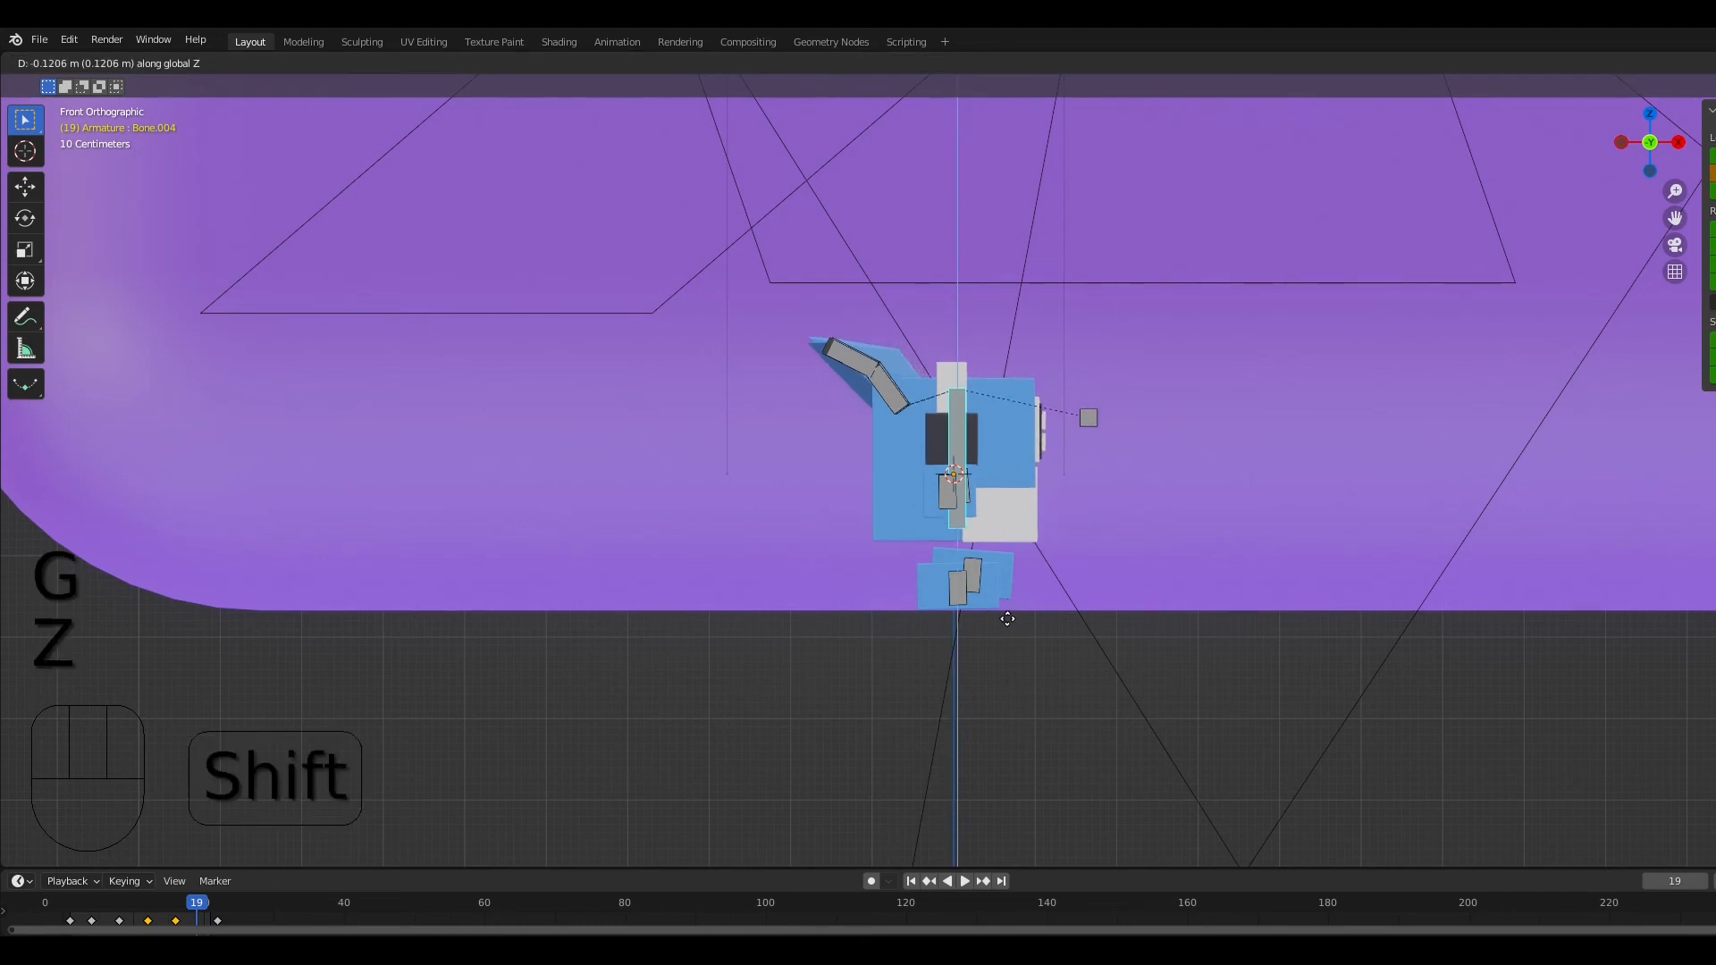
key(i)
click(1043, 513)
Step: Play back the cycle and examine the body's vertical motion from several angles
key(space)
middle_drag(1502, 643, 1327, 672)
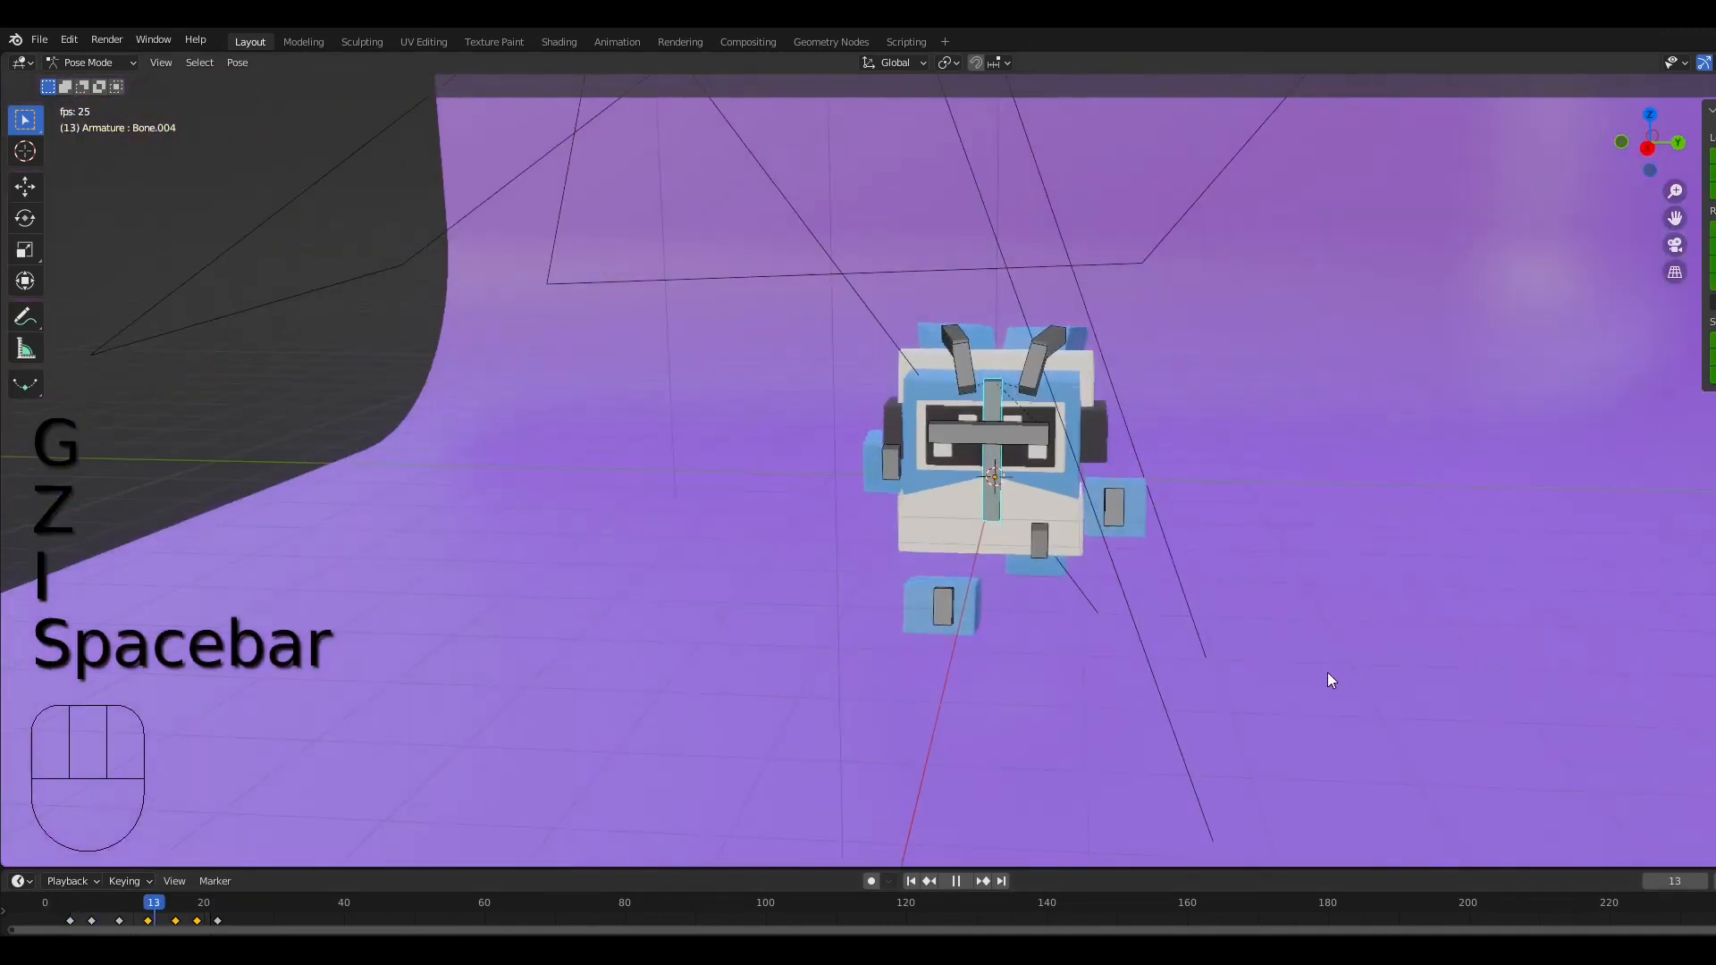
middle_drag(1213, 326, 916, 338)
key(space)
Step: Select an outer ear bone and examine its motion through the second half of the cycle from the side
shift+click(1009, 326)
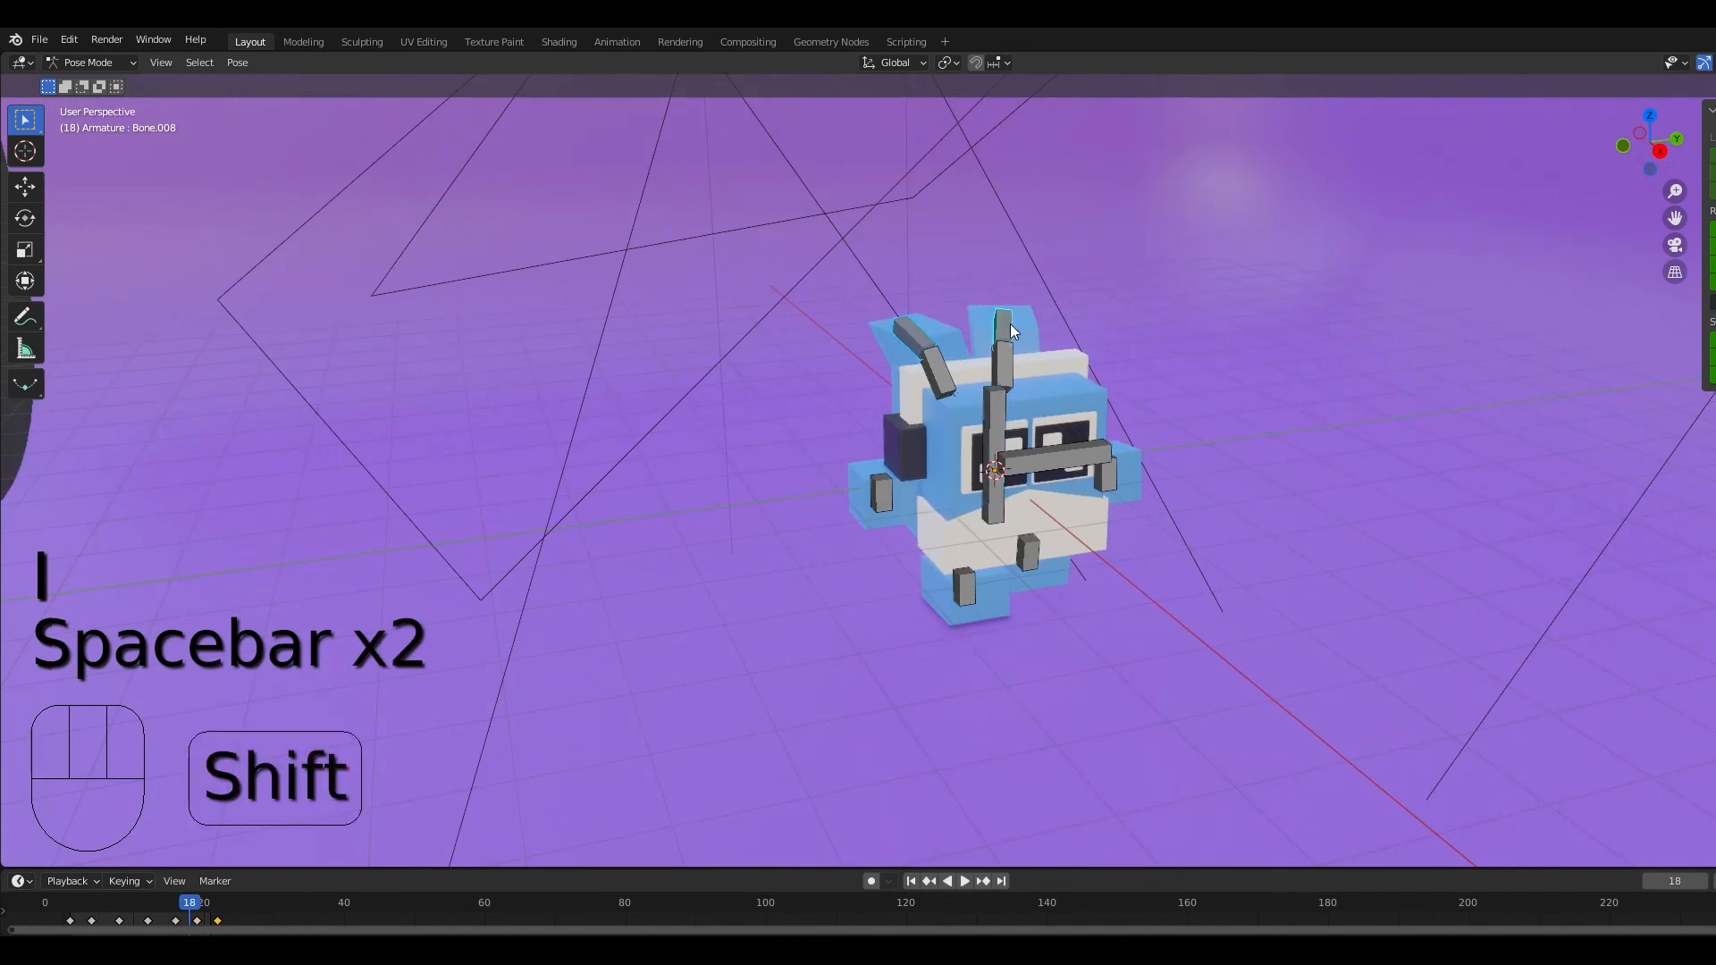
drag(78, 924, 198, 909)
middle_drag(661, 501, 824, 454)
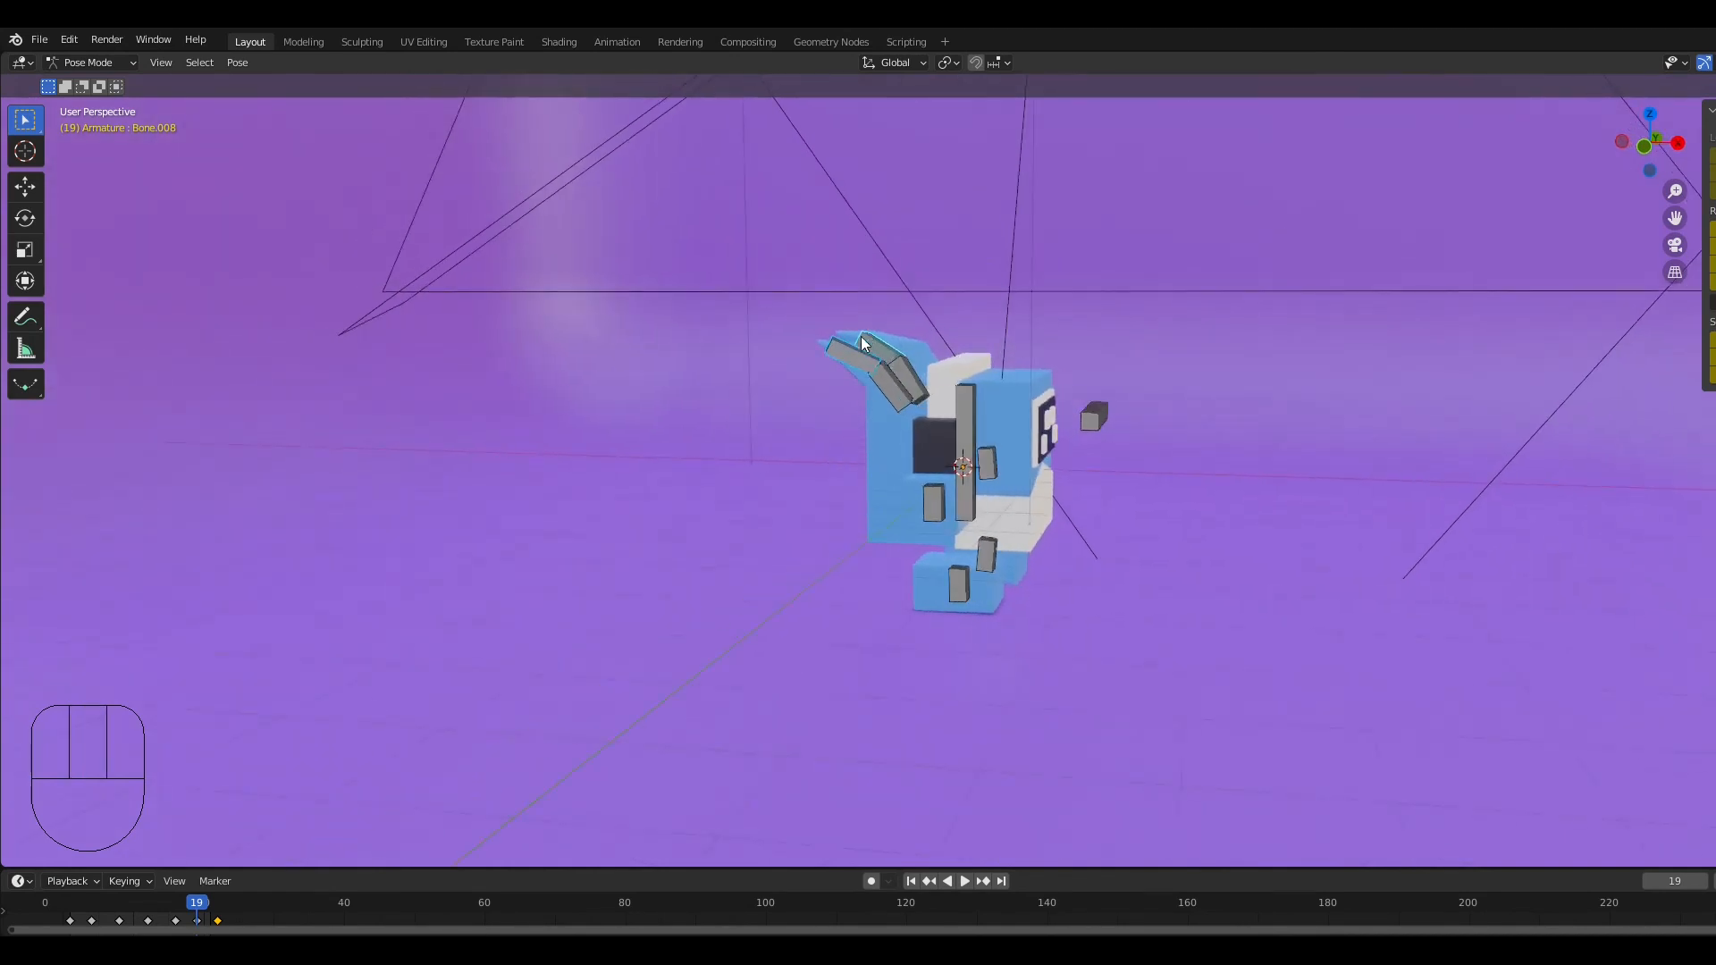
drag(195, 900, 151, 905)
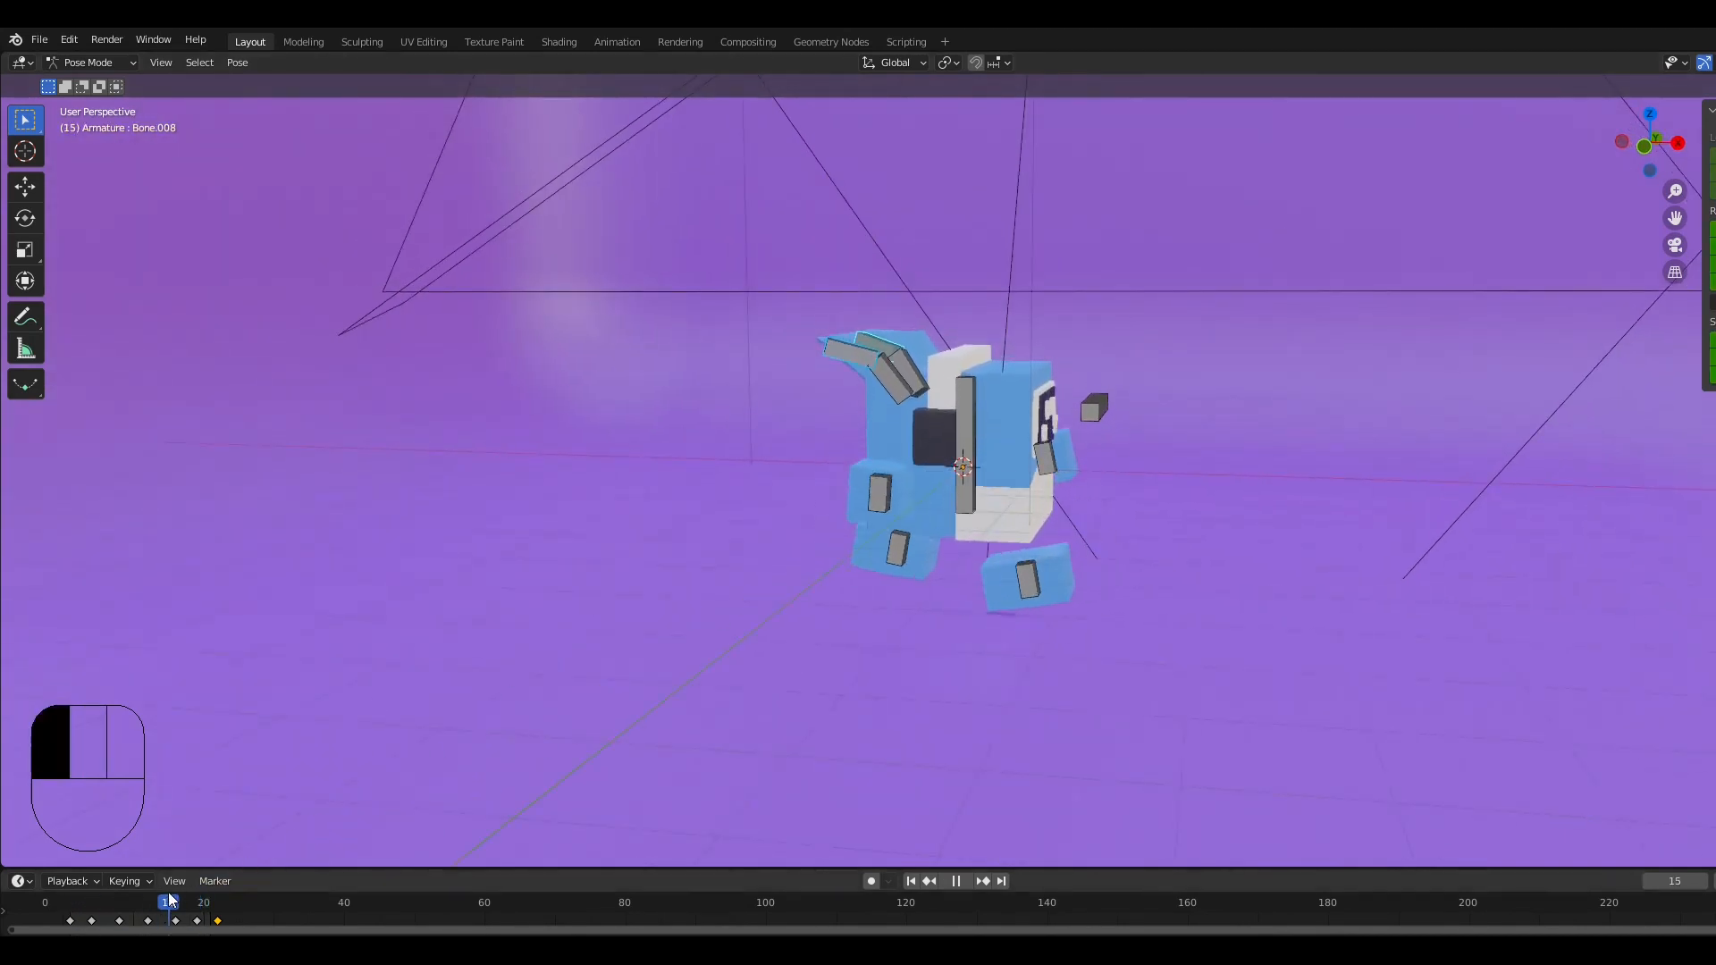
drag(209, 894, 143, 904)
key(space)
key(space)
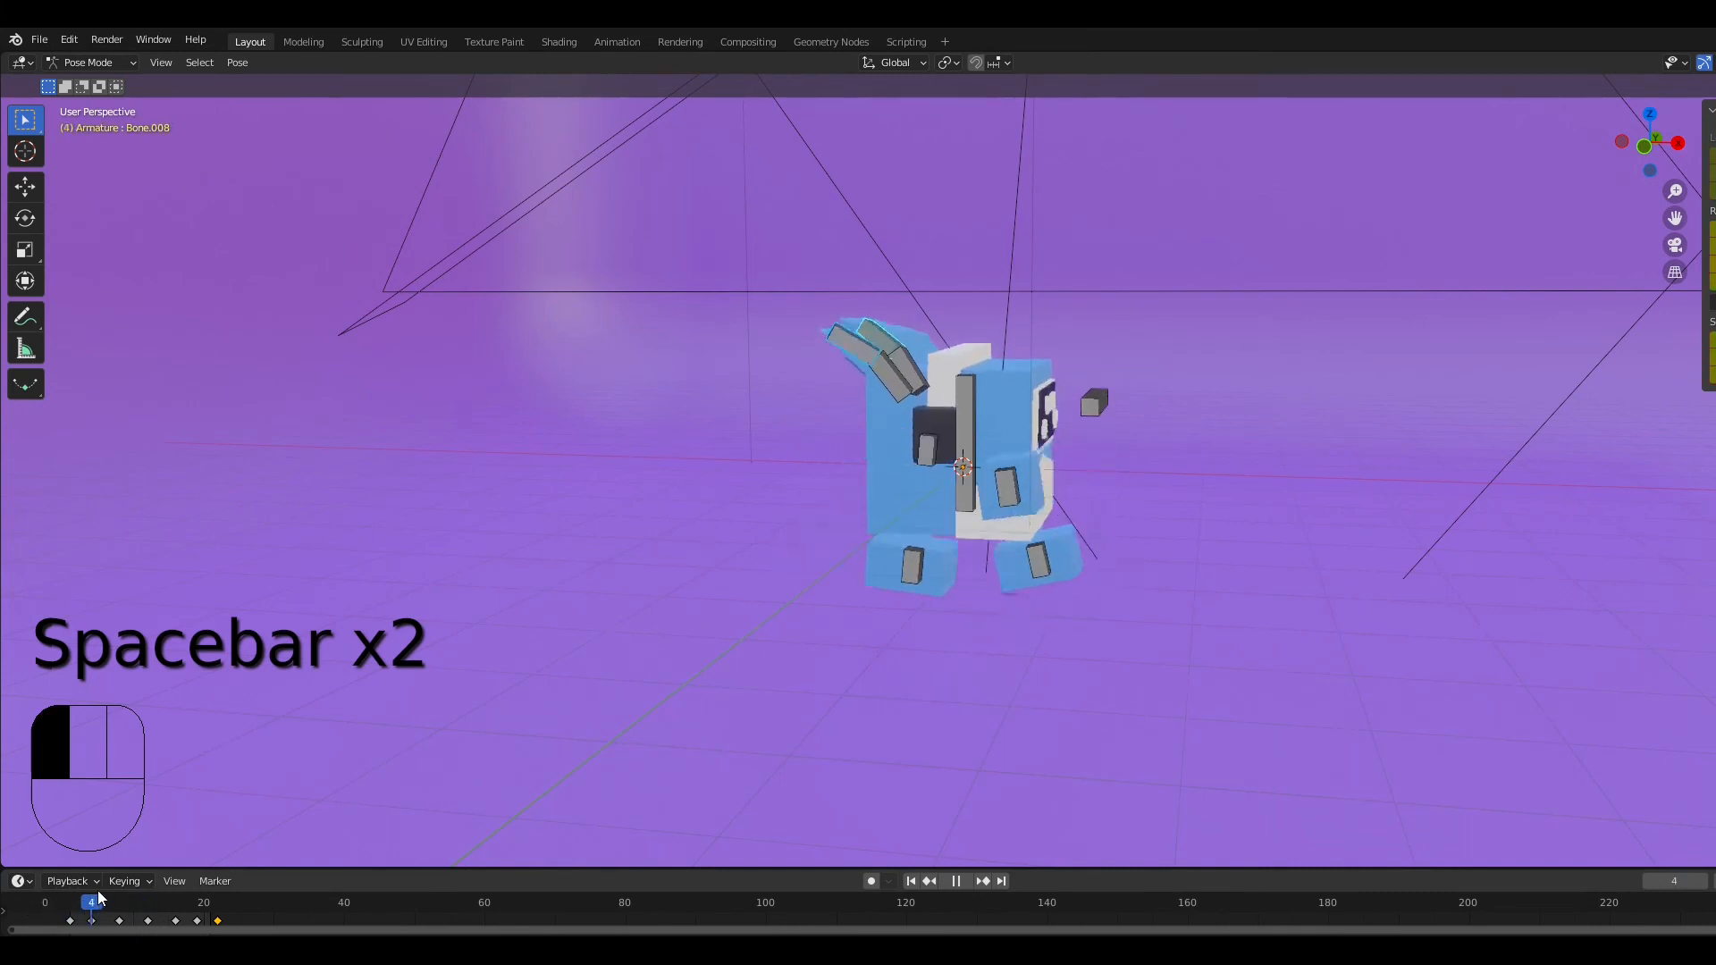
Step: Delete the outer ear bone's keyframe at frame 16 and replay the cycle
drag(138, 900, 220, 905)
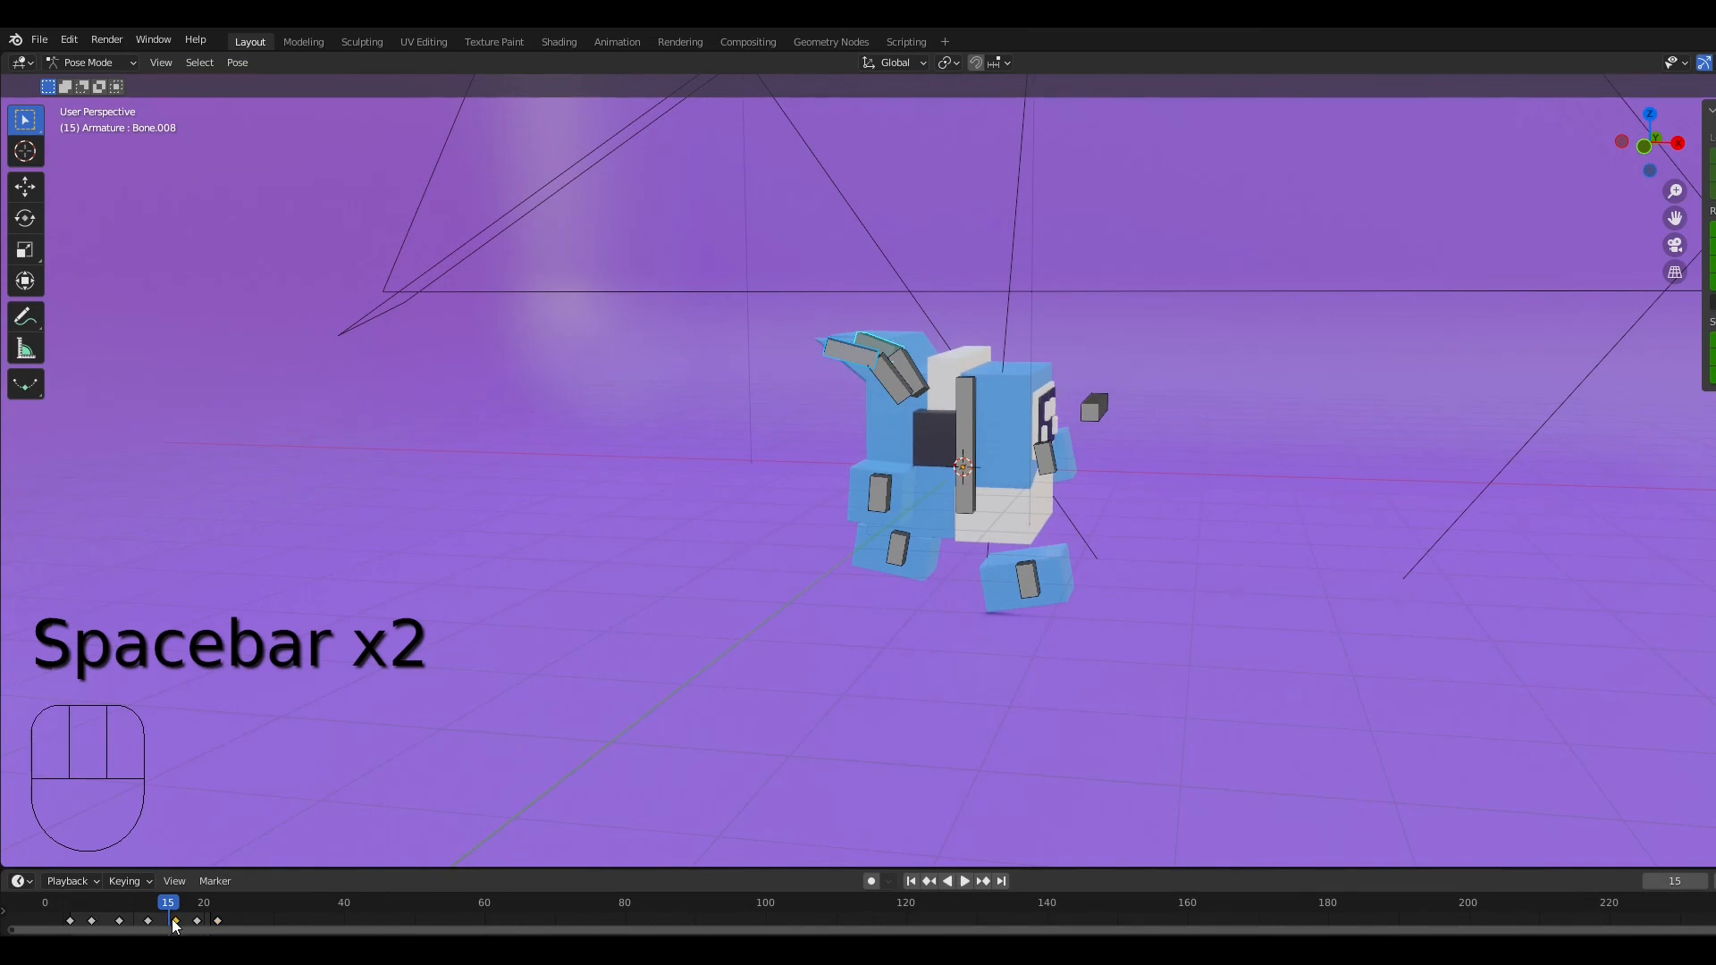
key(Delete)
key(space)
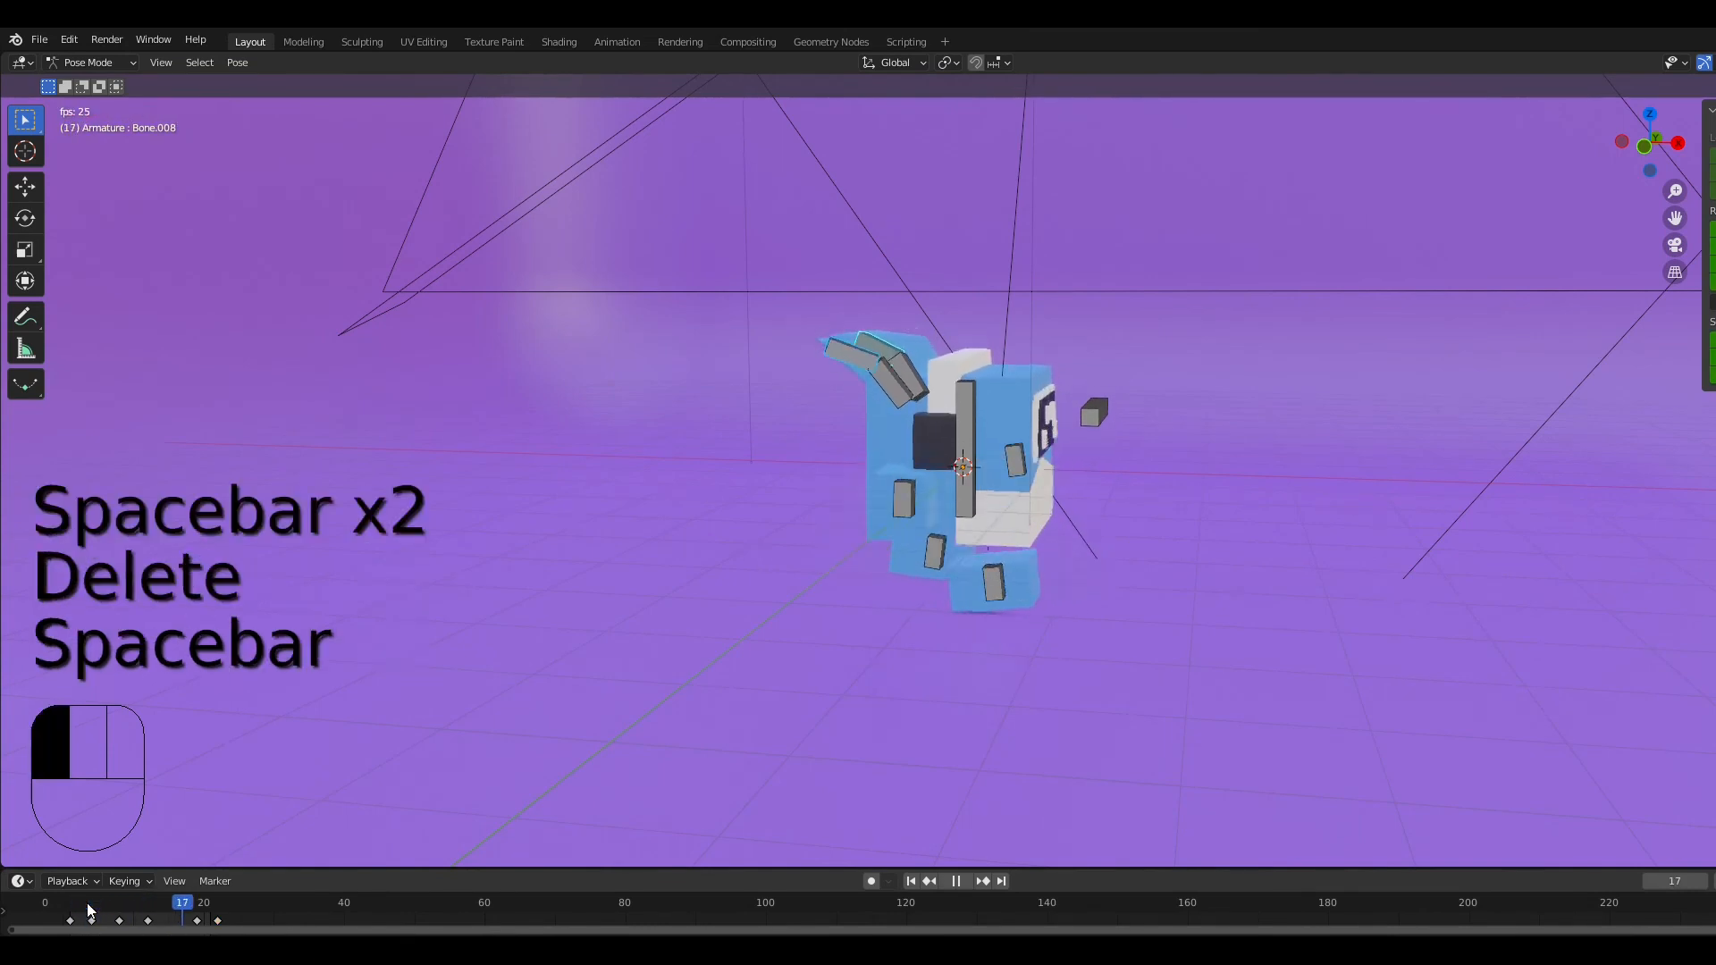
Step: Examine the playing cycle through the scene camera with overlays hidden, and from a side angle with the bones shown again
middle_drag(614, 577, 533, 606)
key(Tab)
key(Tab)
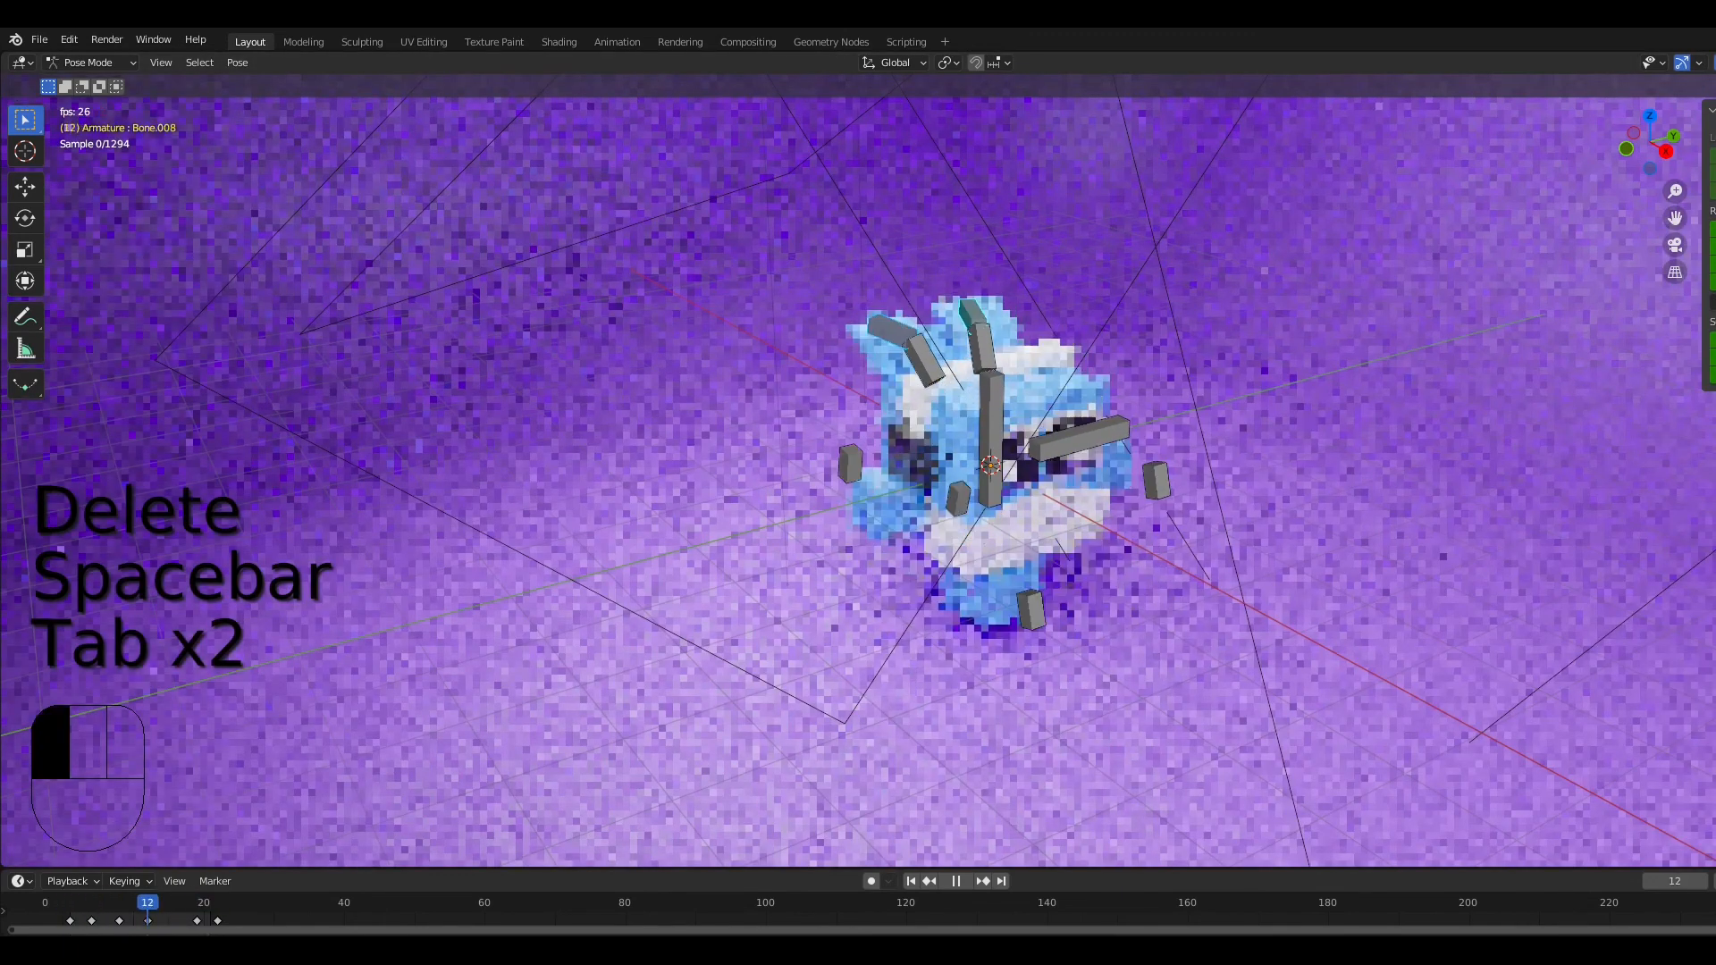
key(KP_0)
key(Tab)
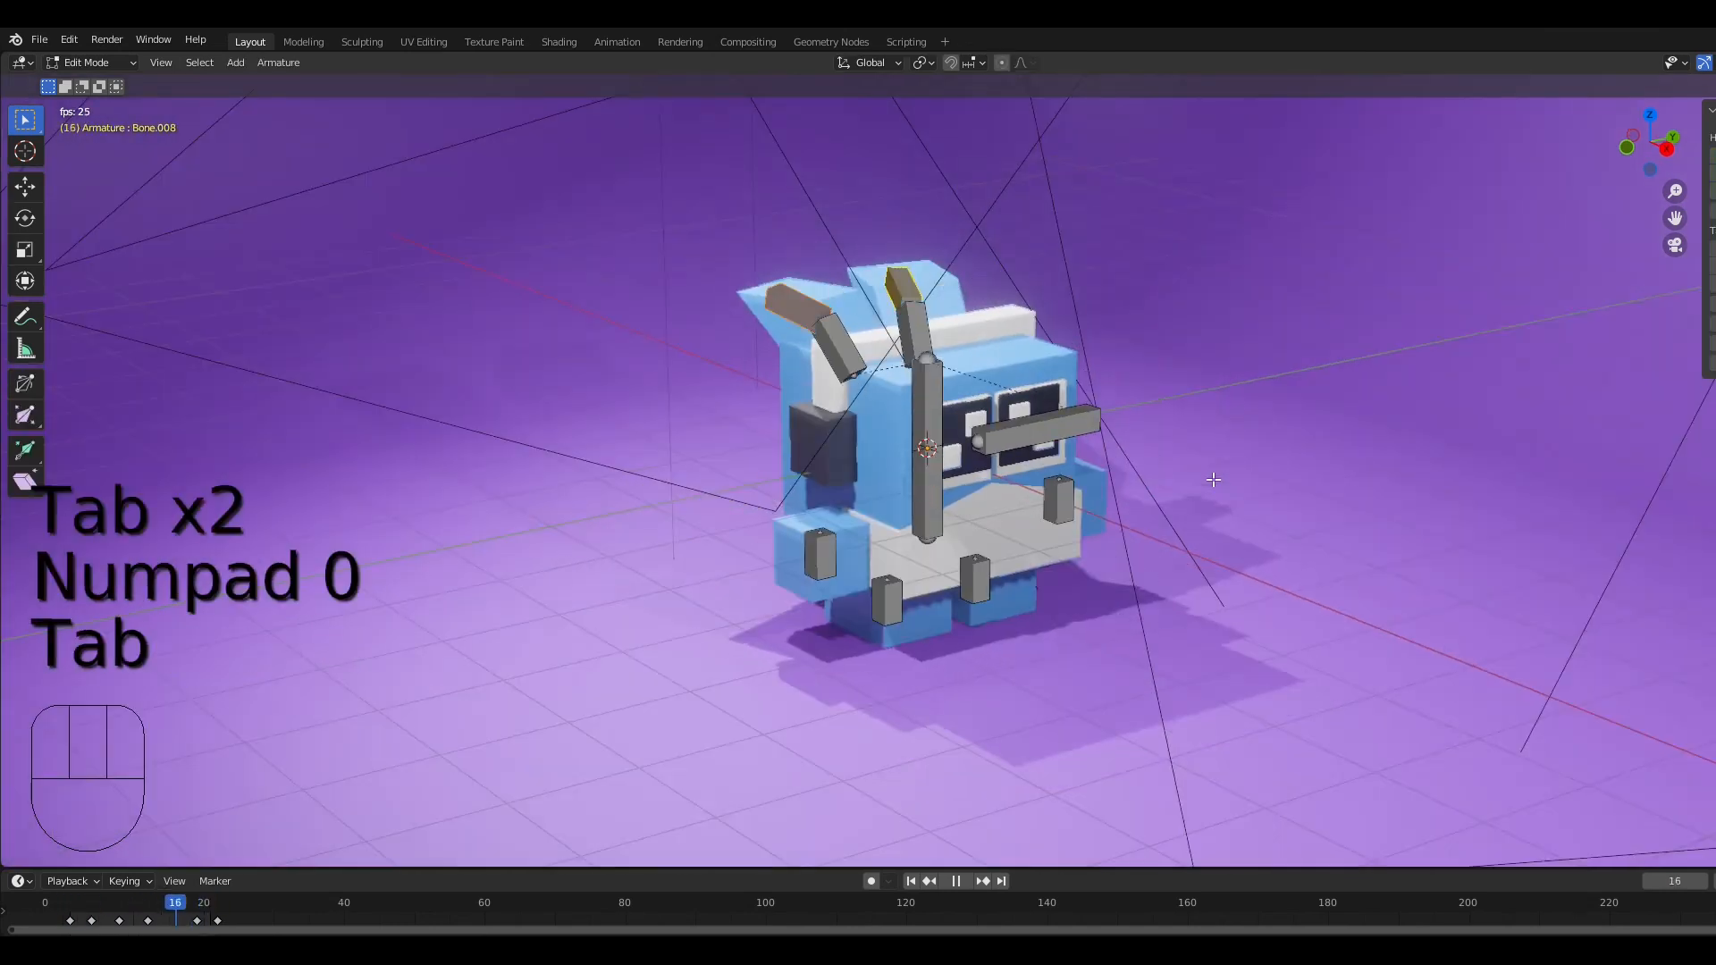
key(Tab)
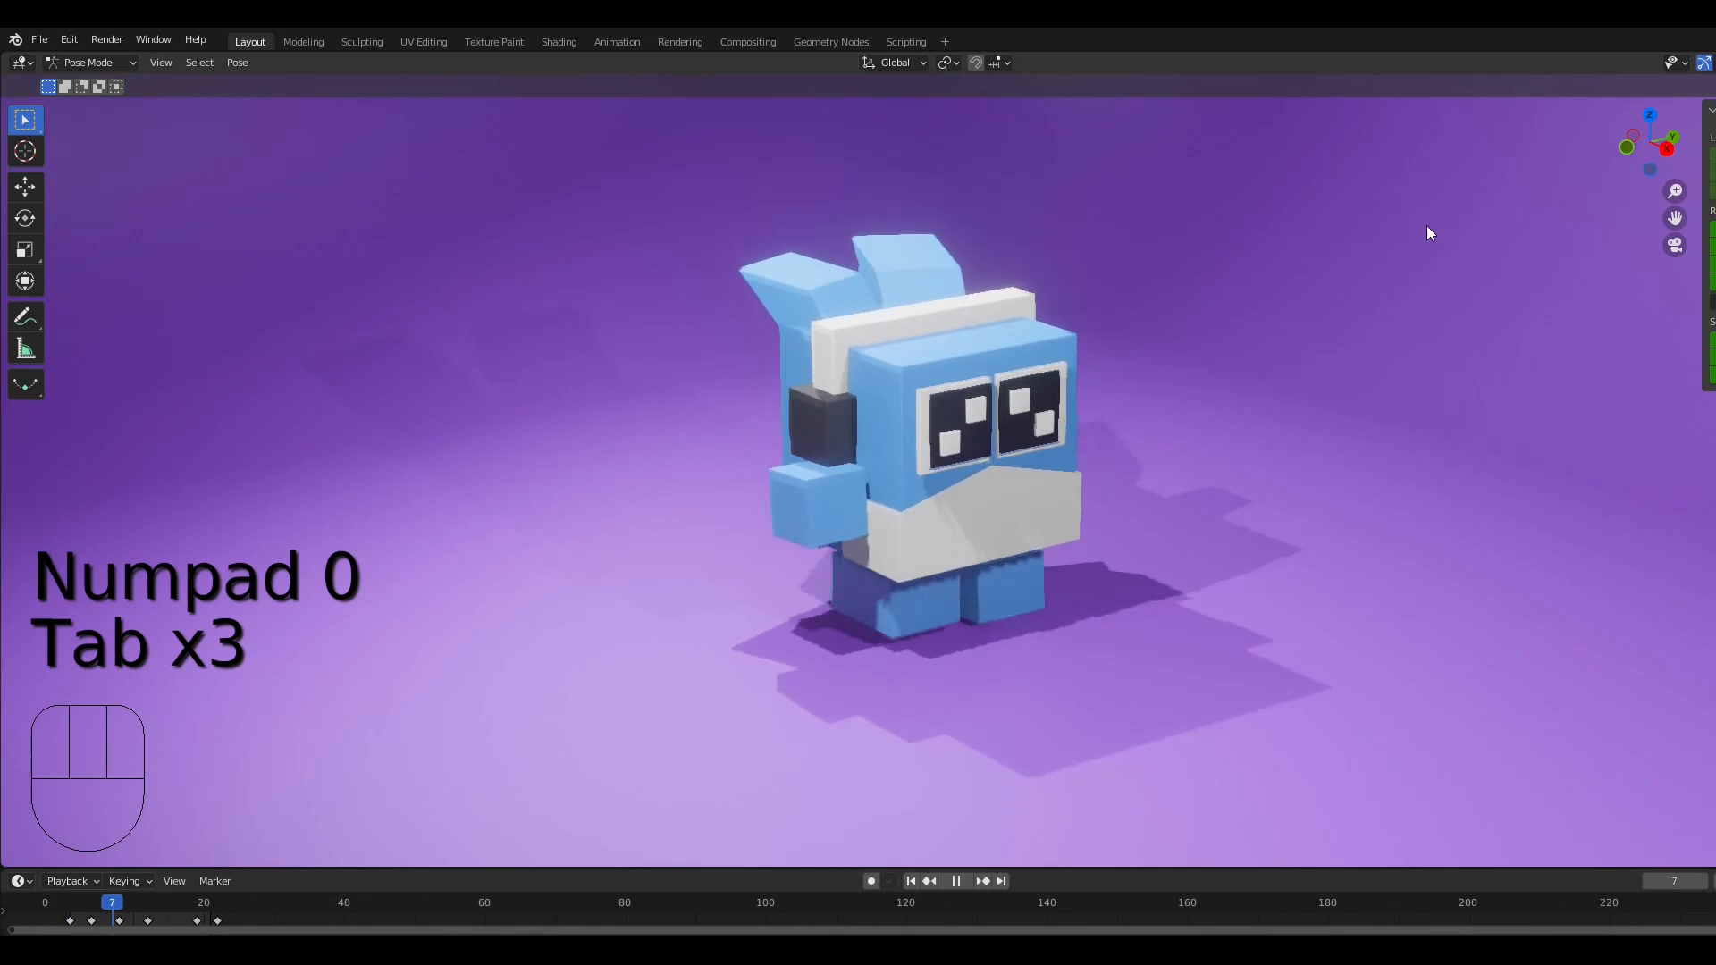
middle_drag(1268, 270, 1237, 356)
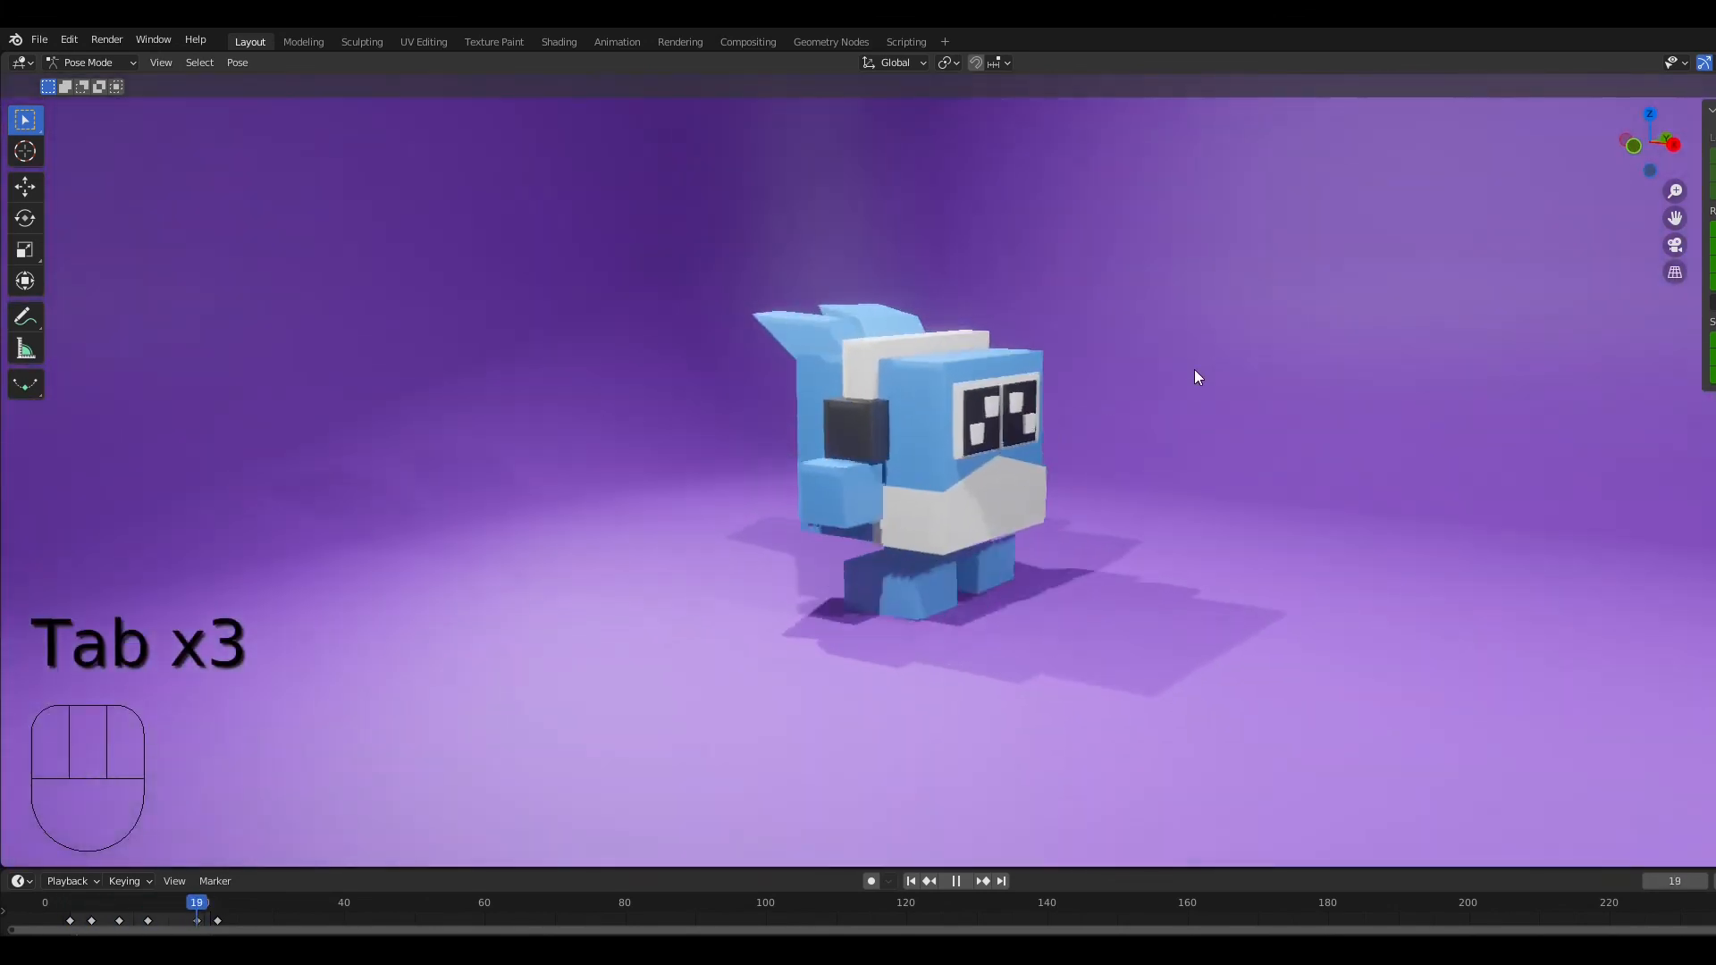
key(shift+alt+z)
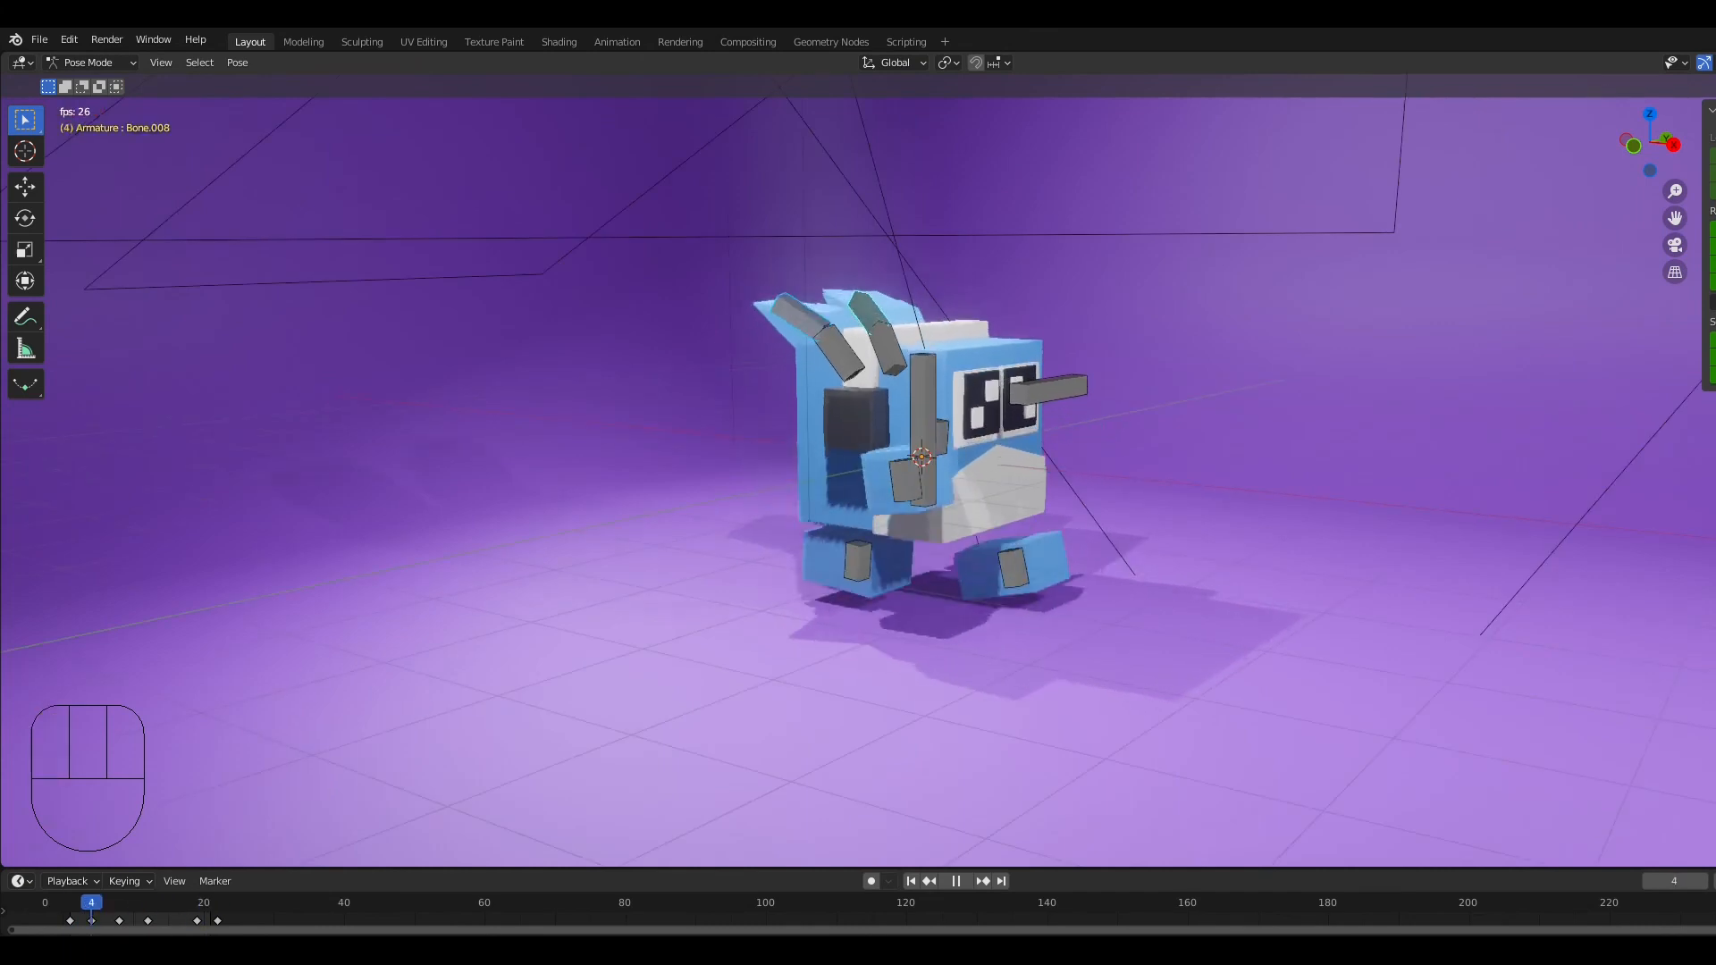
Step: Switch the viewport from rendered to material preview shading and examine the replaying cycle from the side
click(1714, 62)
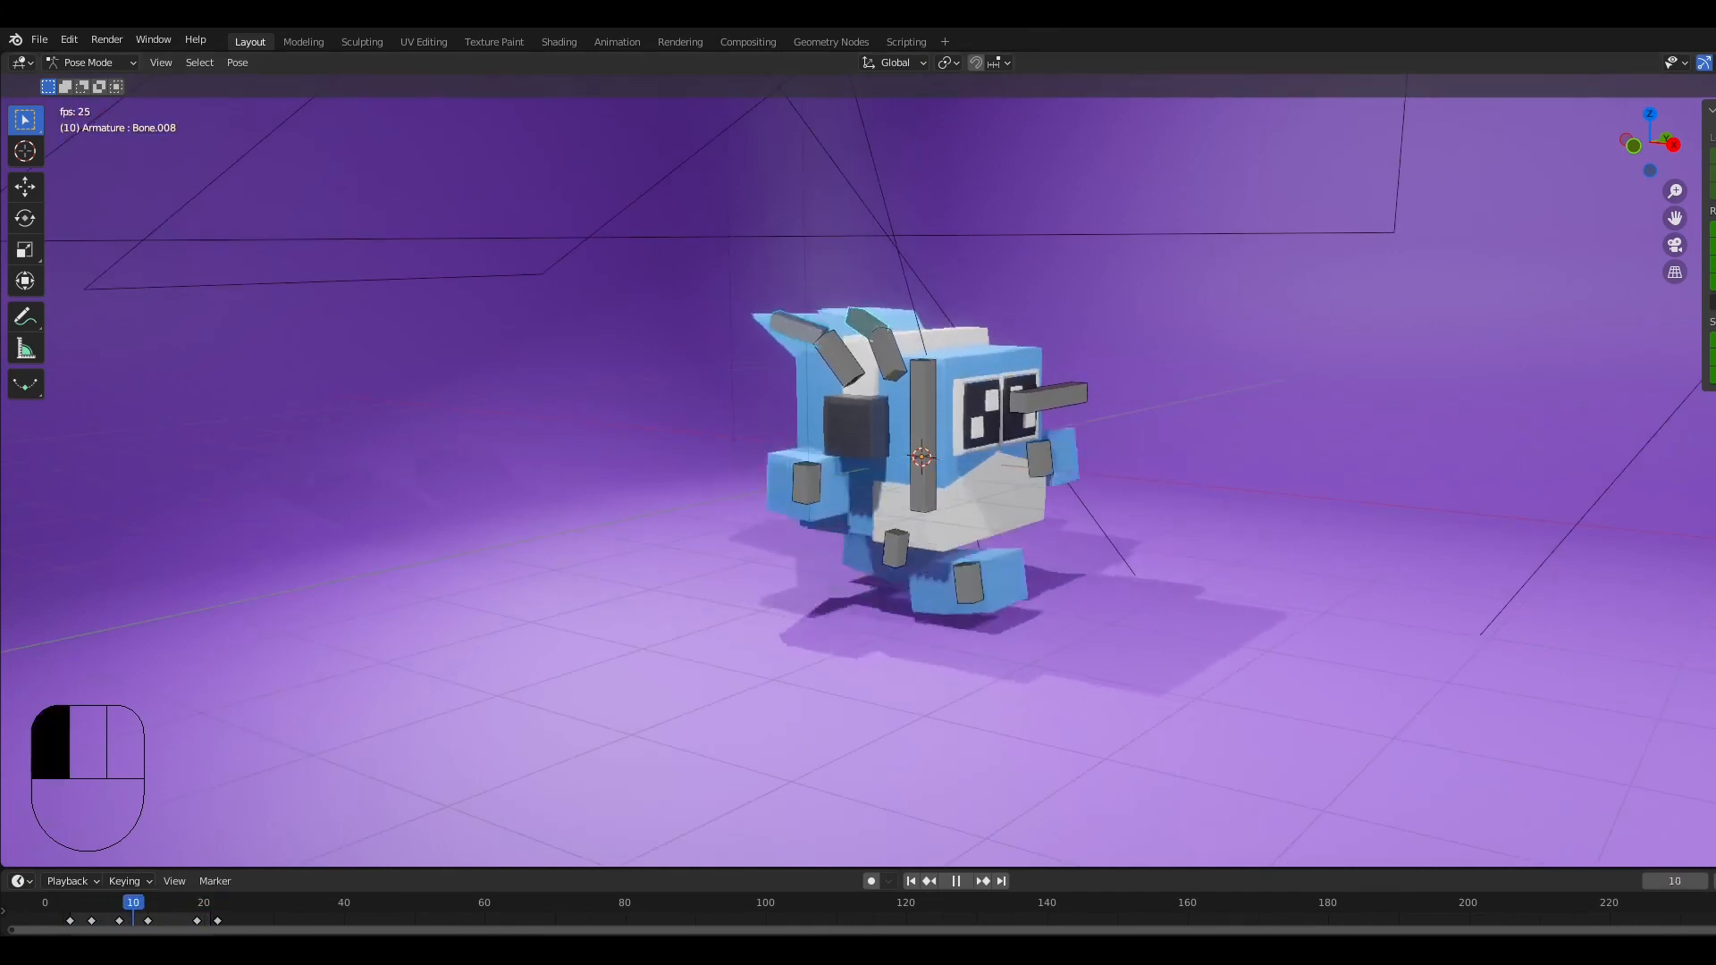
key(space)
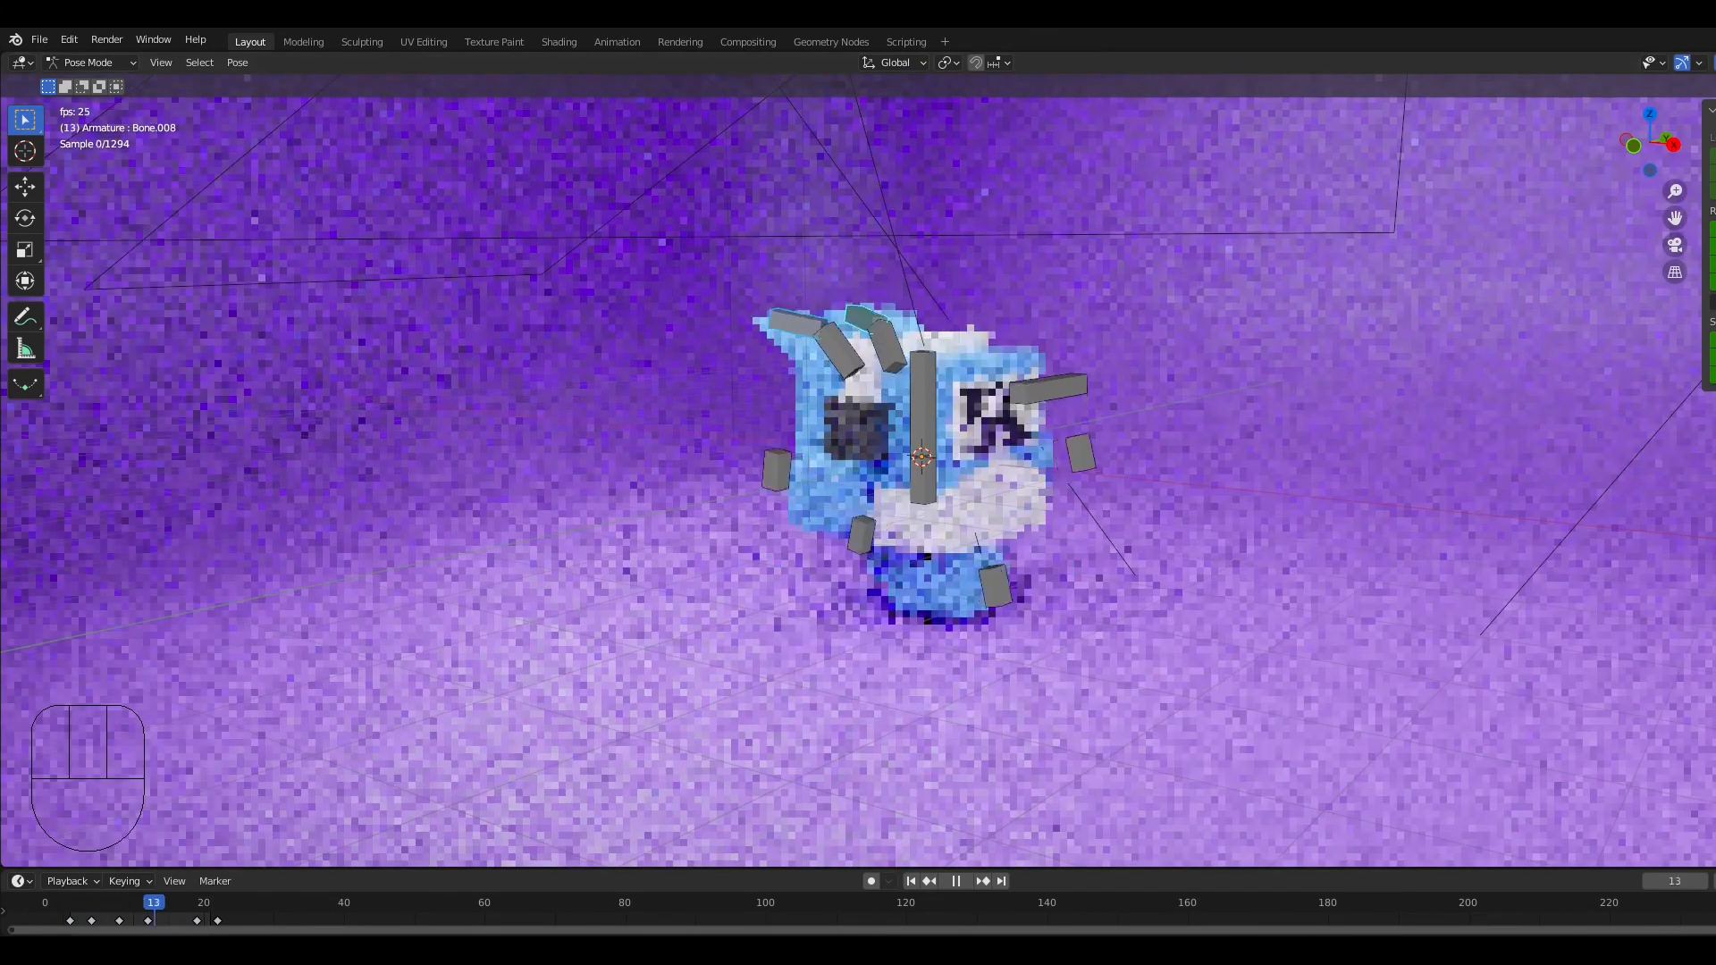
click(1714, 63)
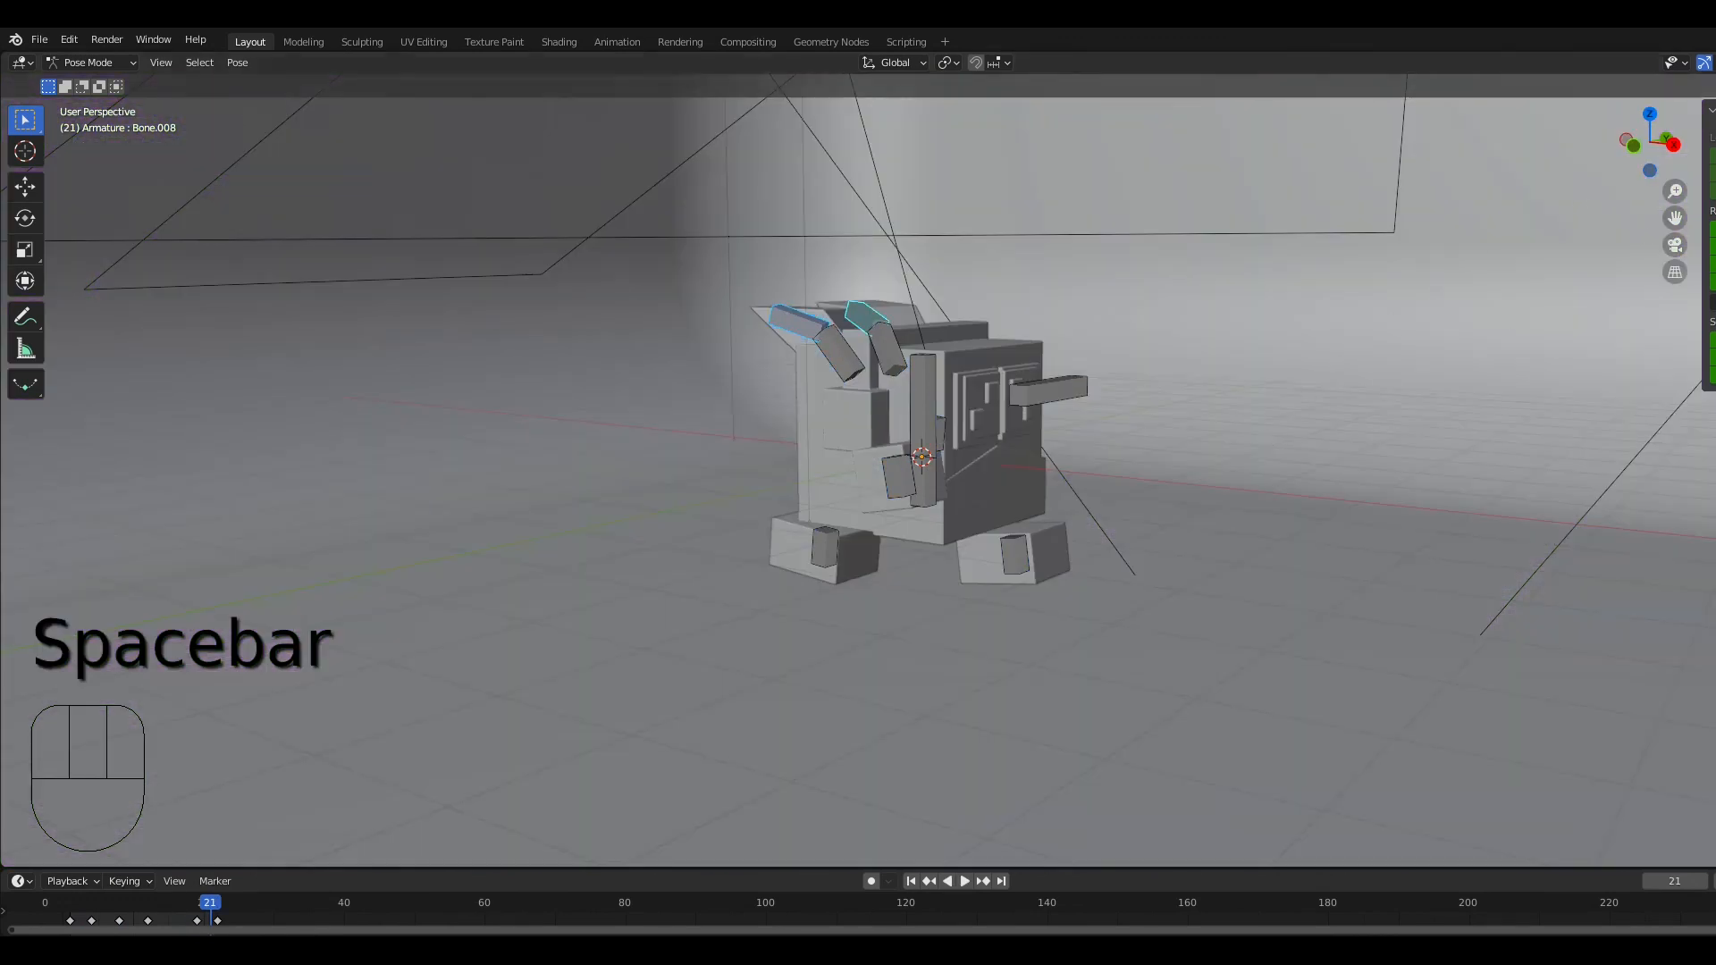
middle_drag(1224, 472, 1029, 460)
key(space)
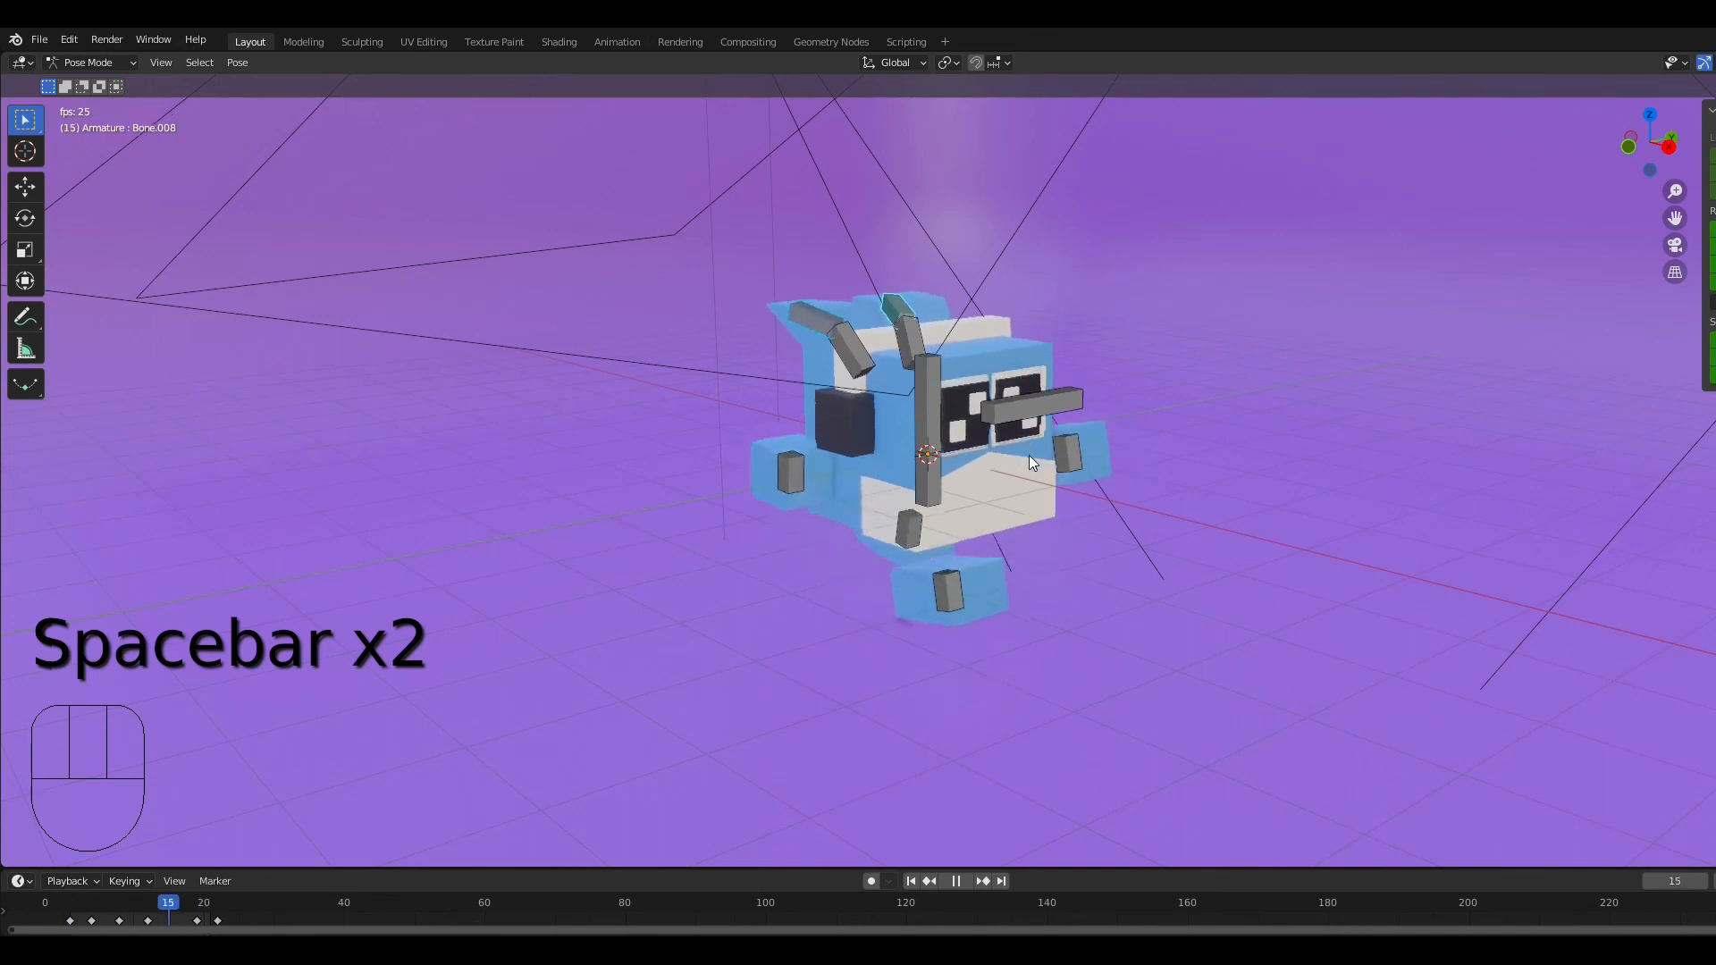
middle_drag(1023, 460, 367, 529)
key(space)
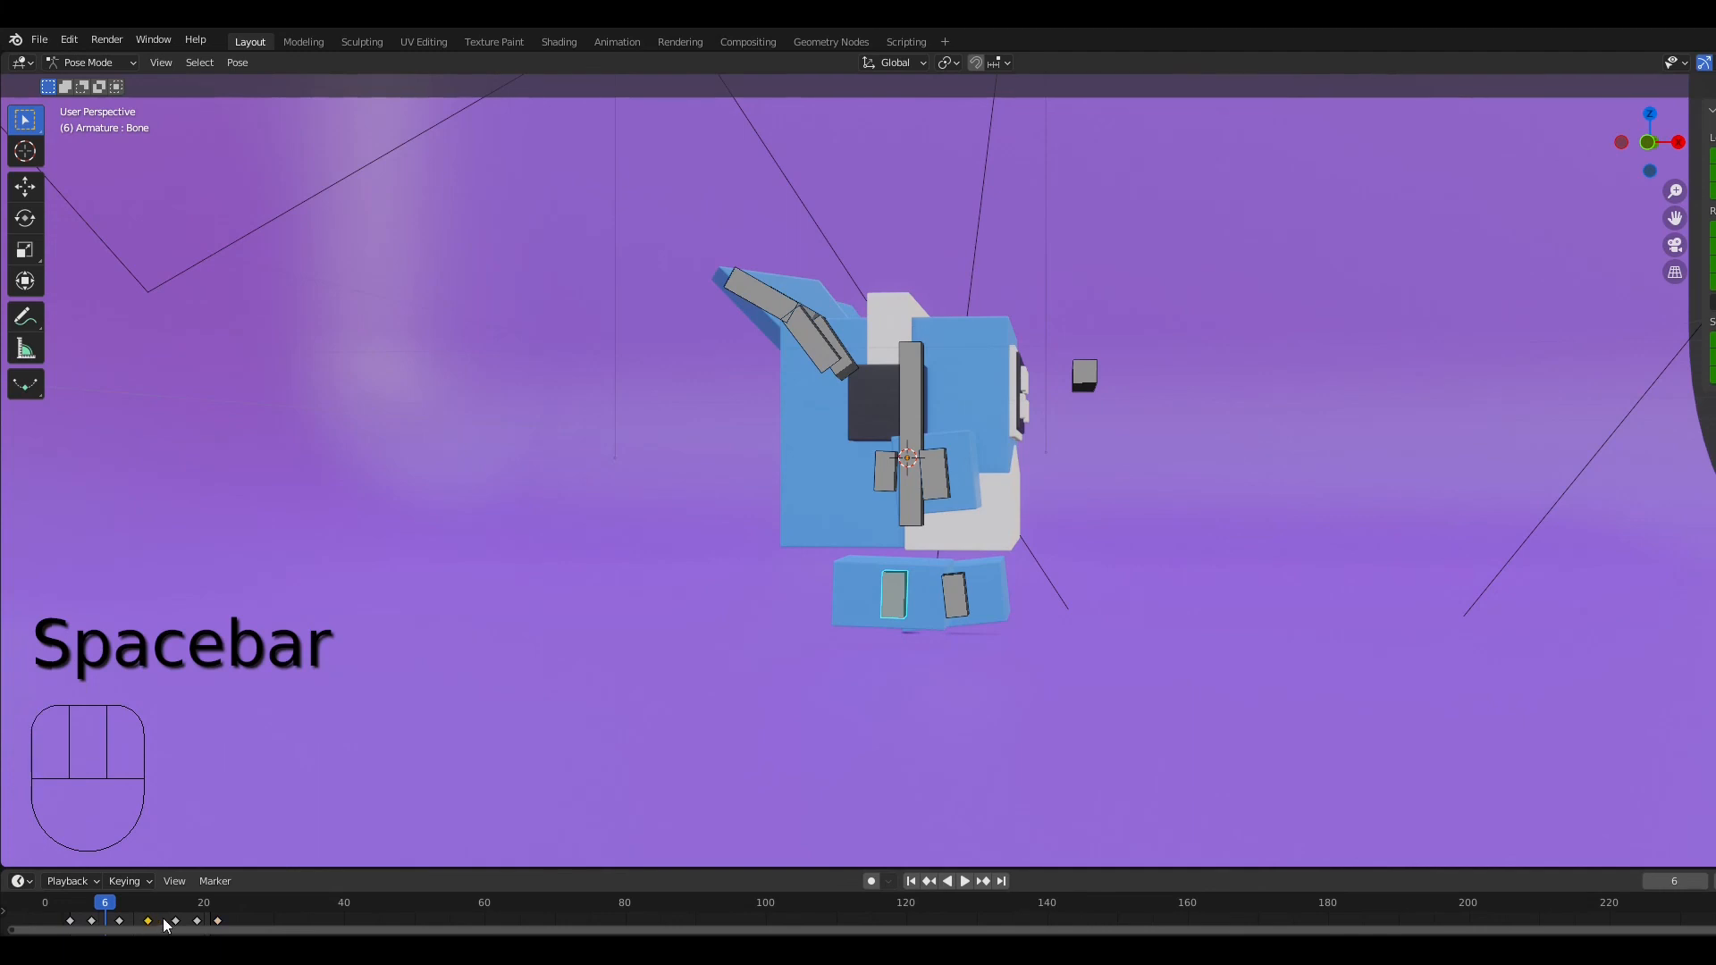
Step: Check the selected foot bone's motion across the cycle and move its last keyframe one frame later, to frame 23
drag(106, 909, 63, 904)
key(space)
key(space)
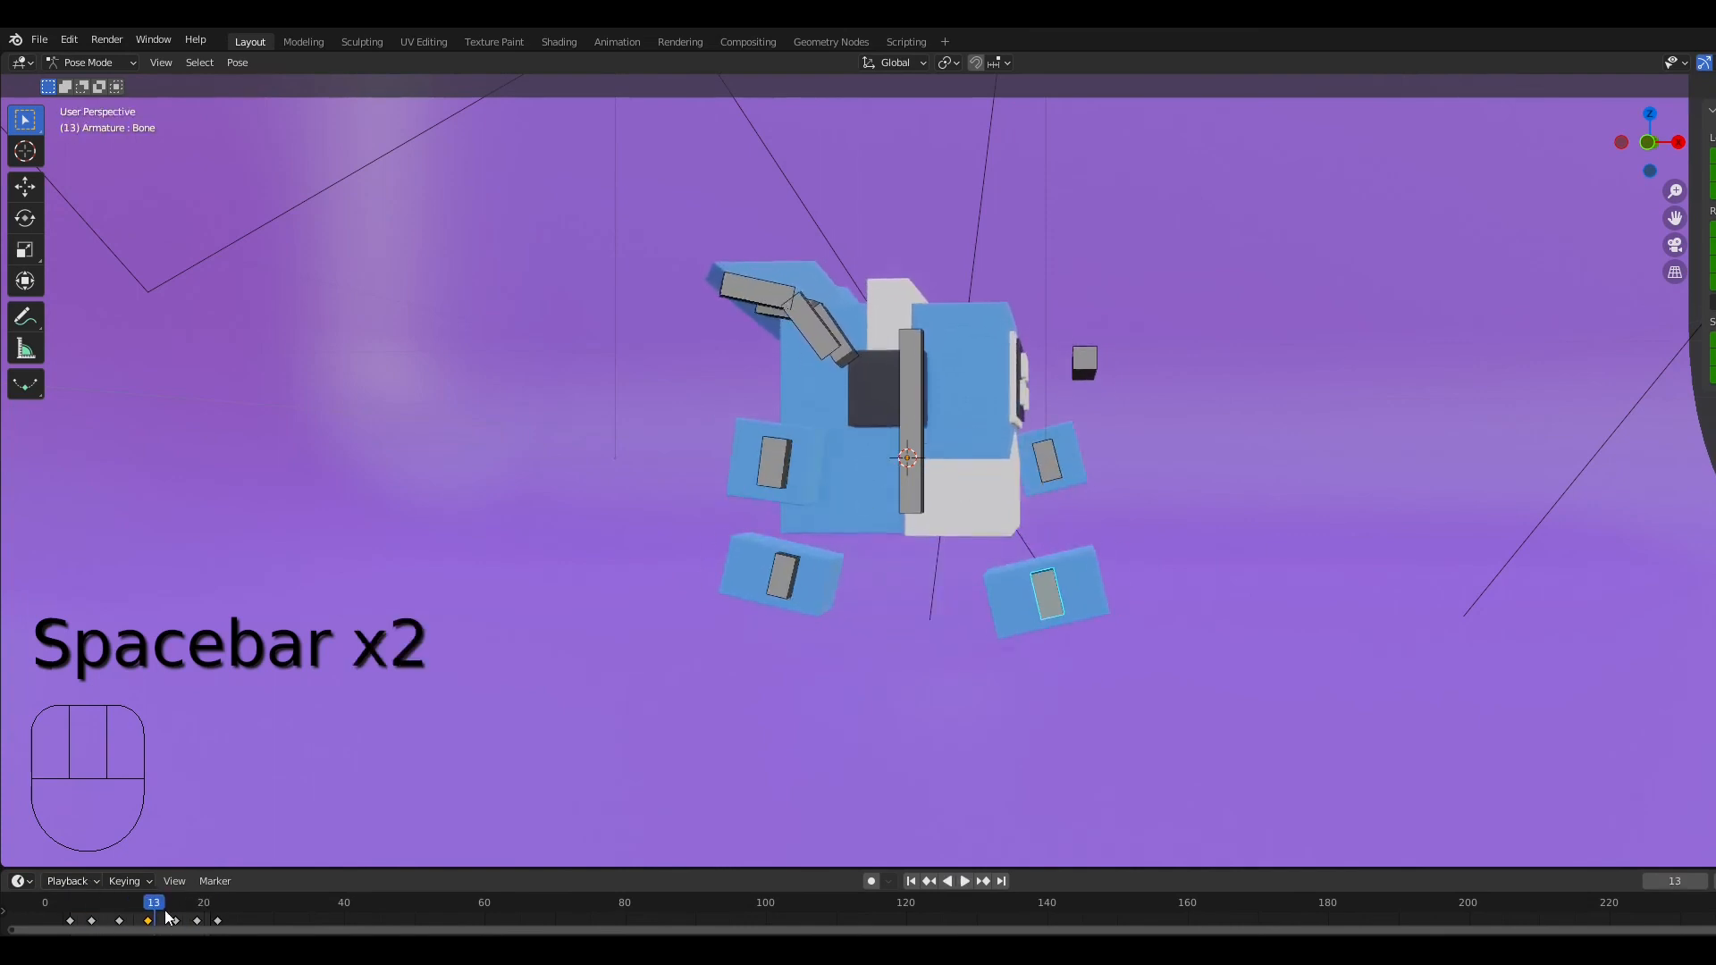
click(189, 903)
click(218, 919)
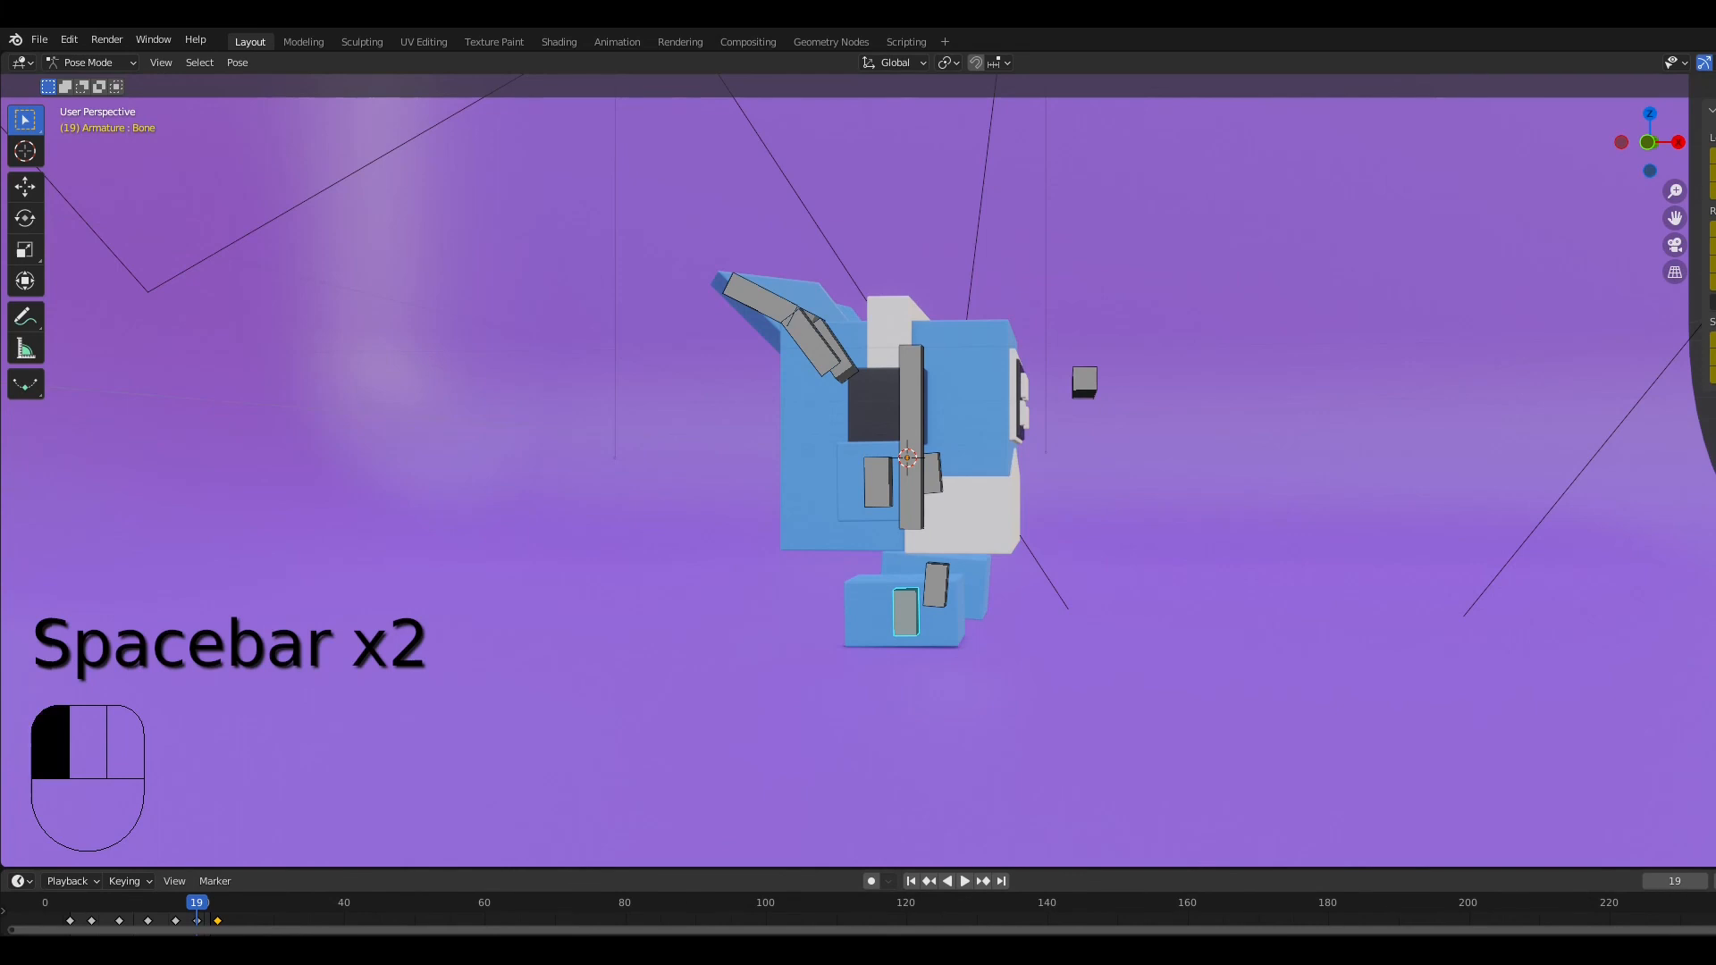
key(2)
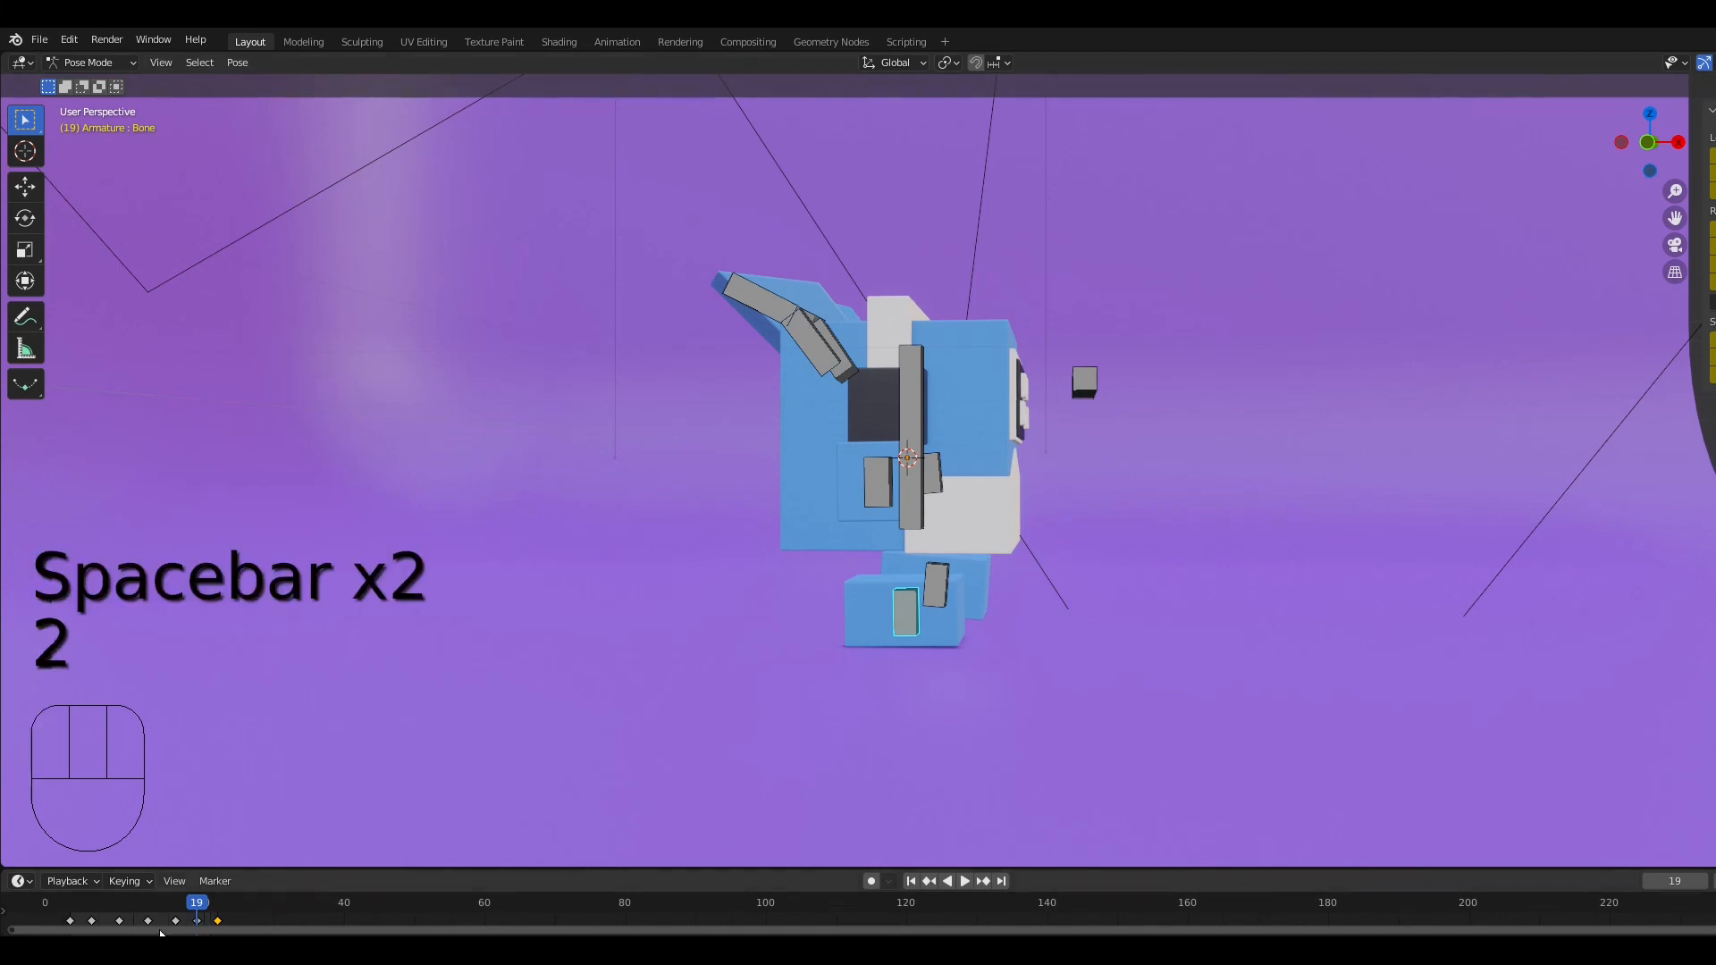
key(g)
click(228, 918)
Step: Replay the retimed cycle and examine the foot motion from the front and both sides
drag(196, 908, 136, 912)
key(space)
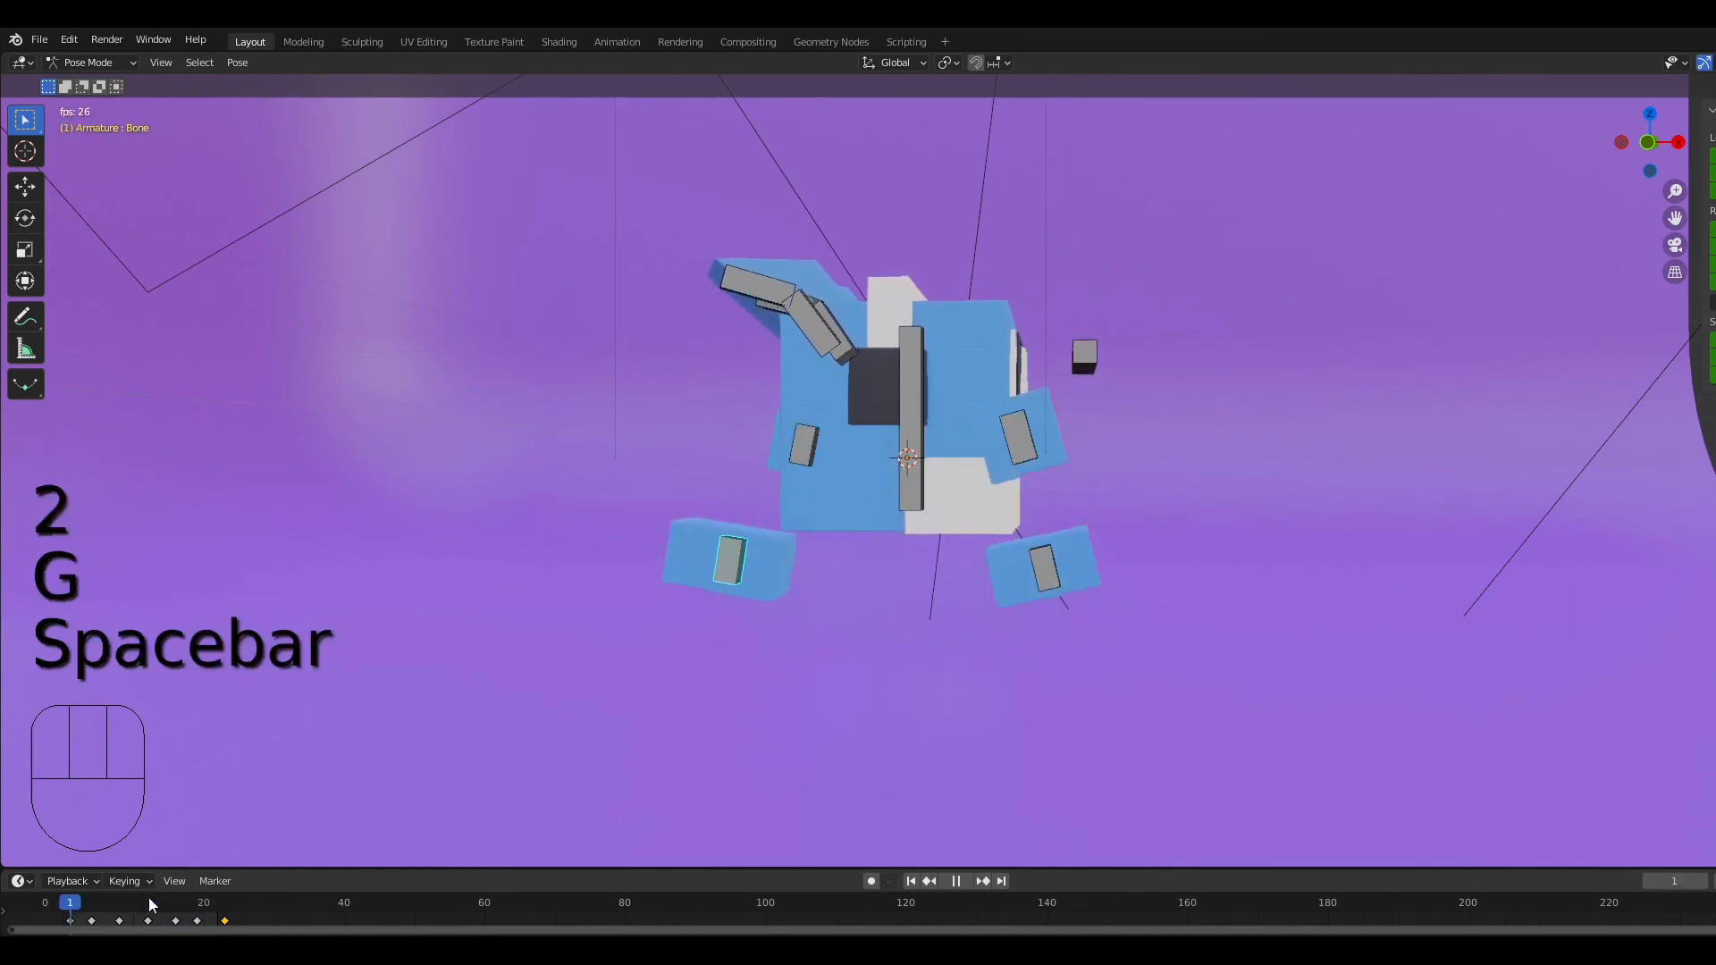
middle_drag(523, 705, 605, 743)
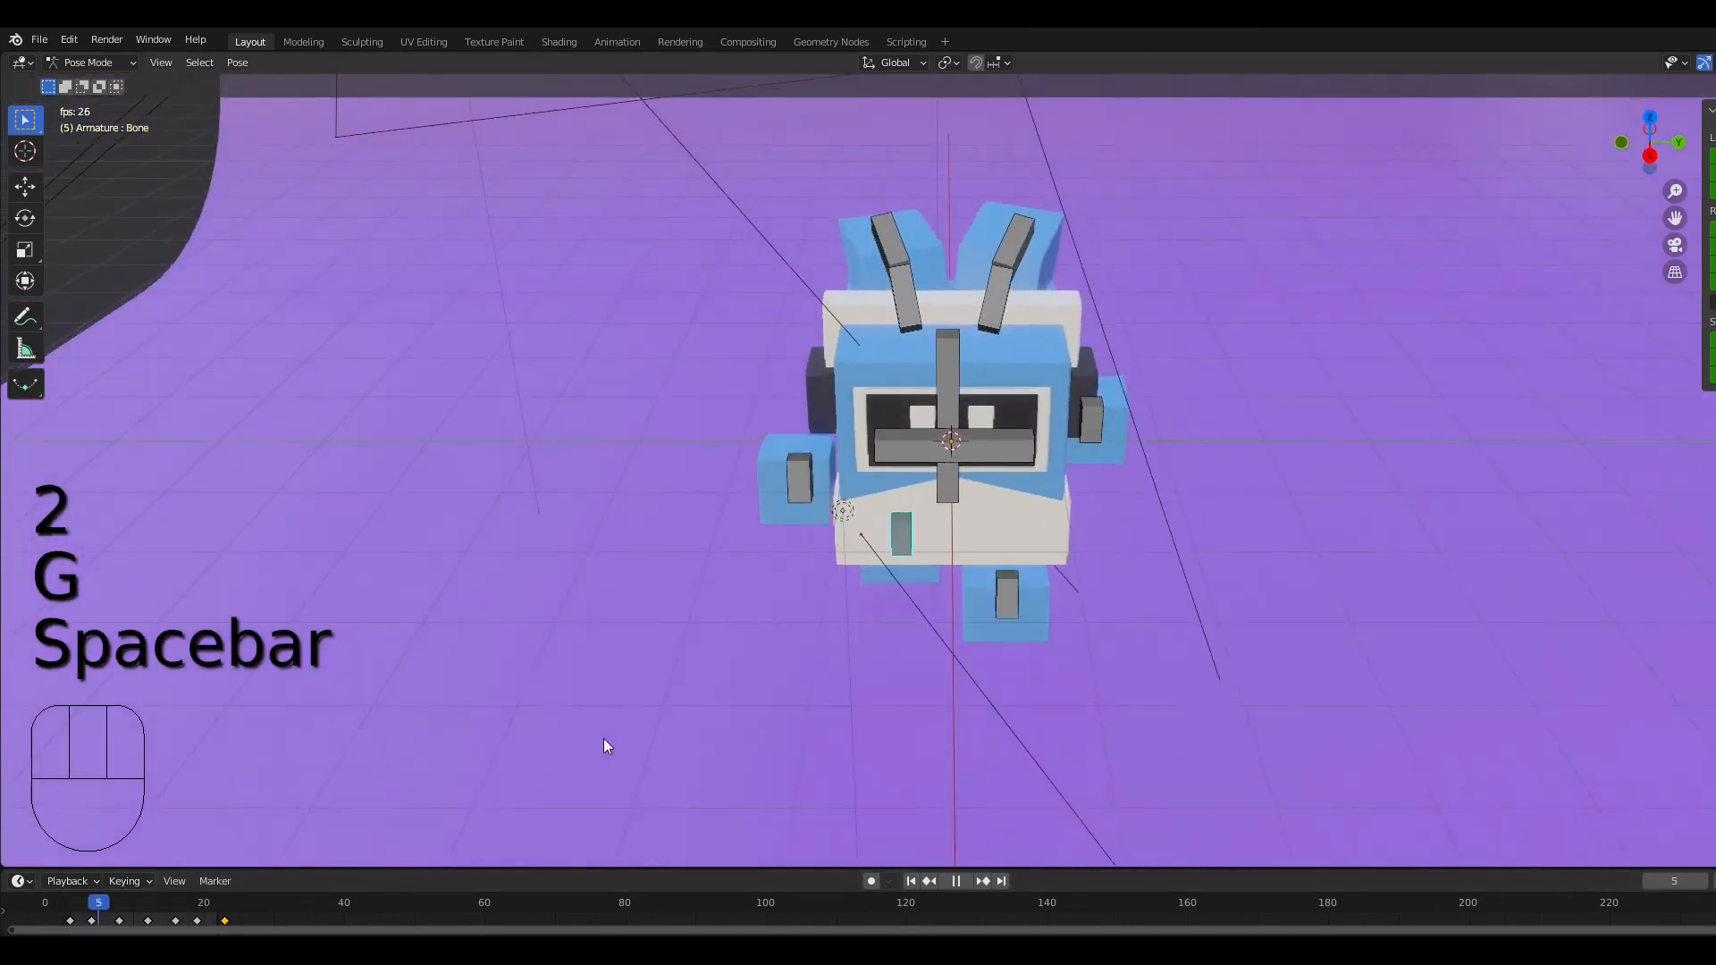
middle_drag(1063, 413, 840, 362)
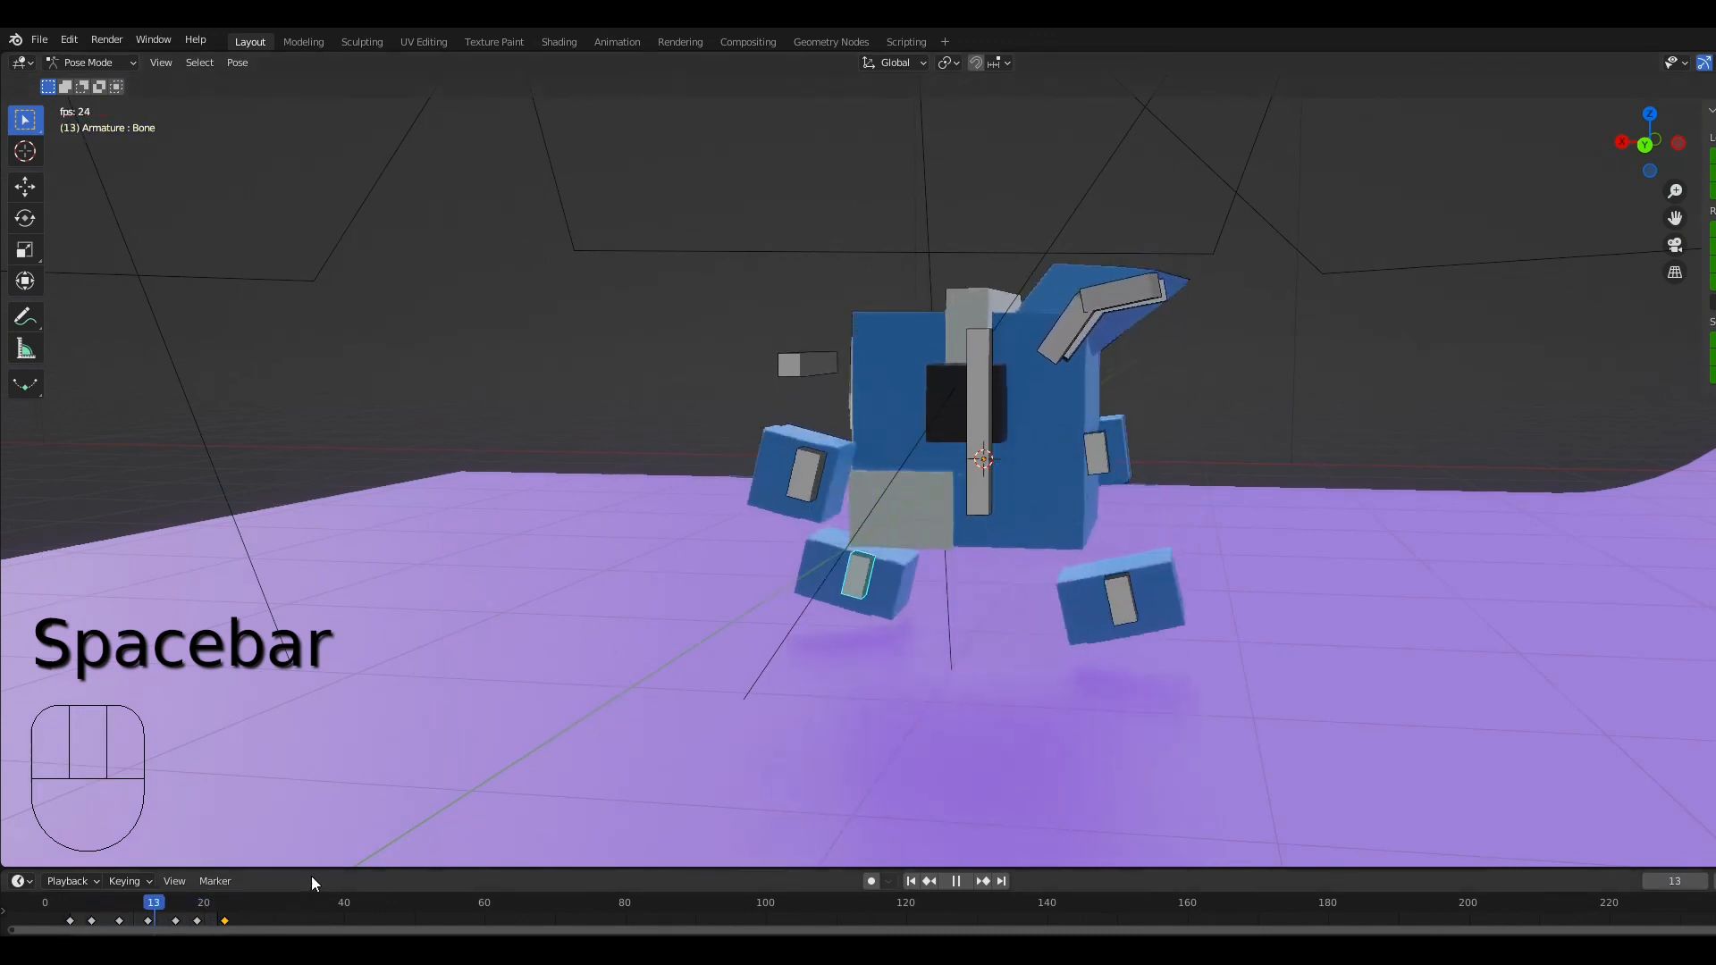
mouse_move(417, 815)
middle_down()
mouse_move(484, 695)
mouse_move(544, 721)
mouse_move(104, 699)
mouse_move(76, 679)
mouse_move(76, 720)
mouse_move(497, 578)
middle_up()
key(Tab)
key(Tab)
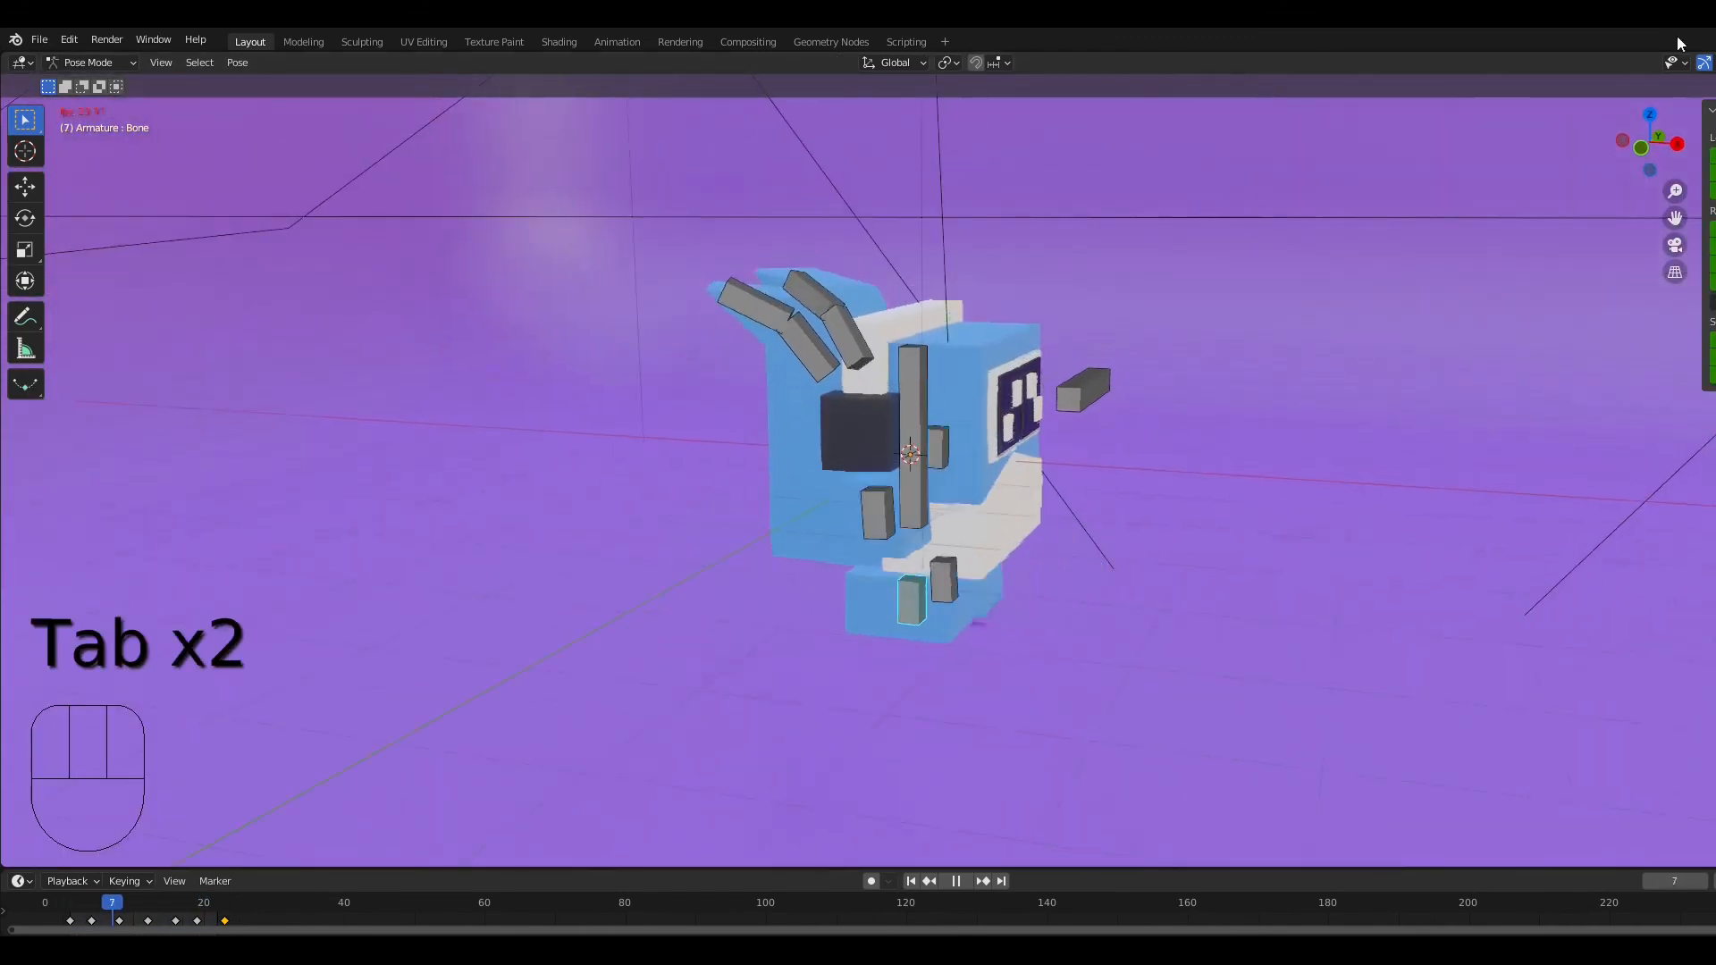
Step: View the character through the scene camera in rendered shading with overlays hidden, and play the cycle briefly
click(1714, 62)
key(space)
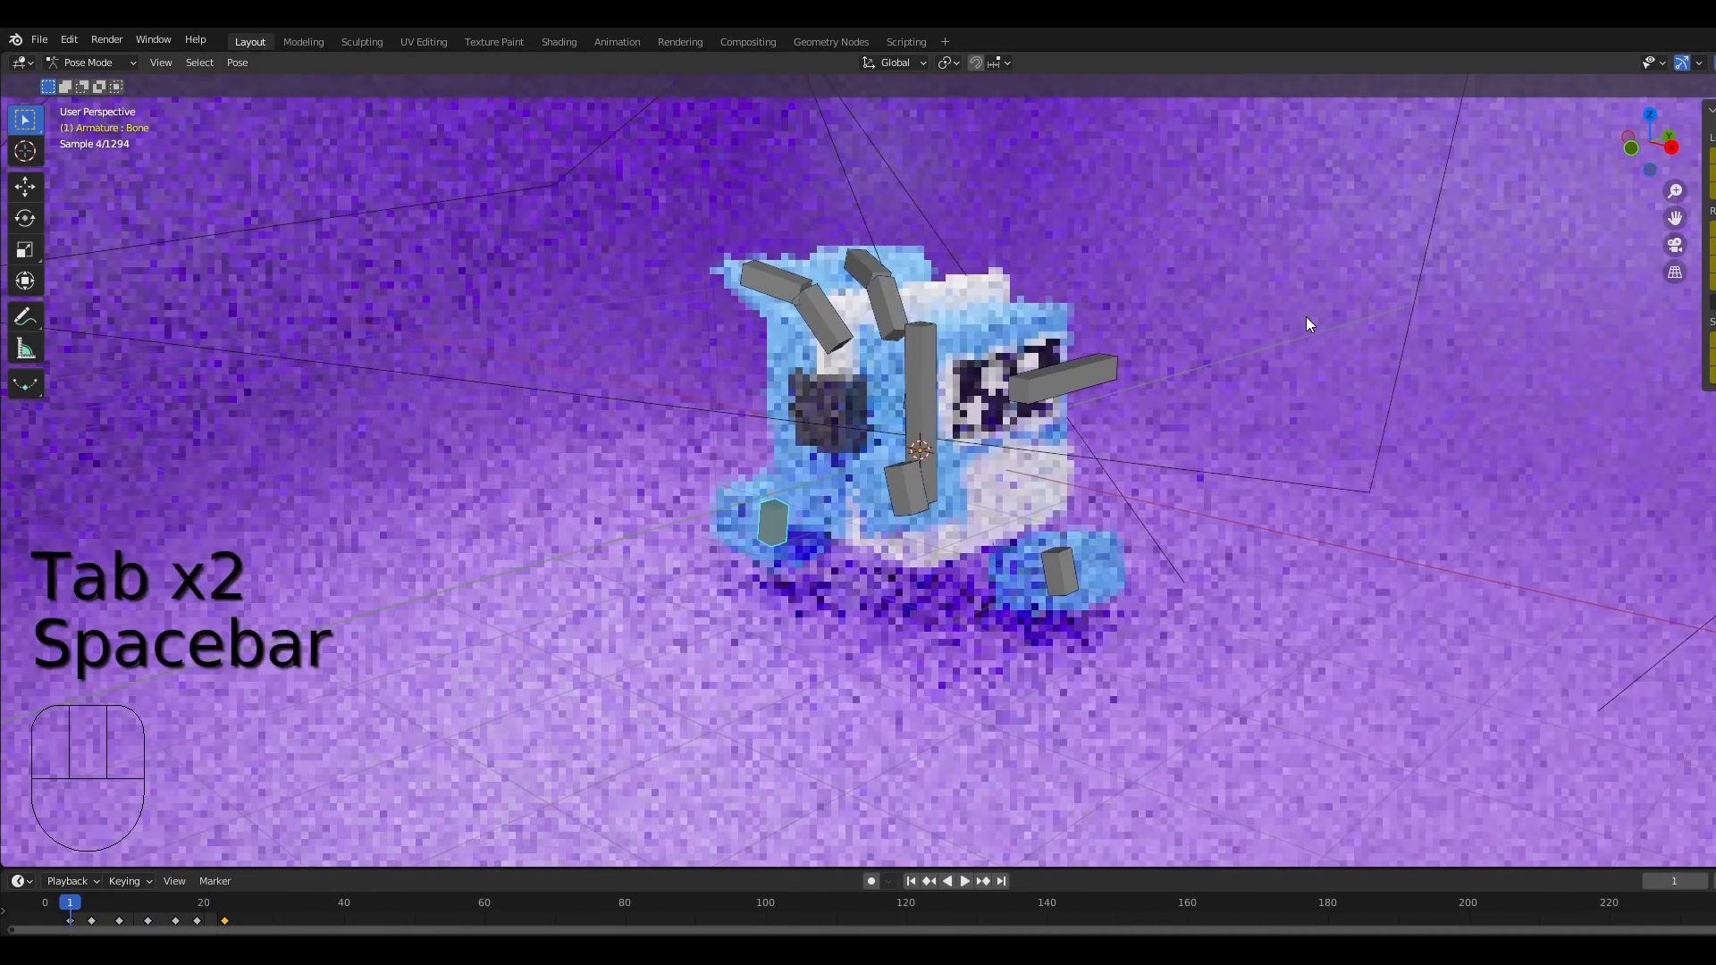
key(KP_0)
click(1713, 63)
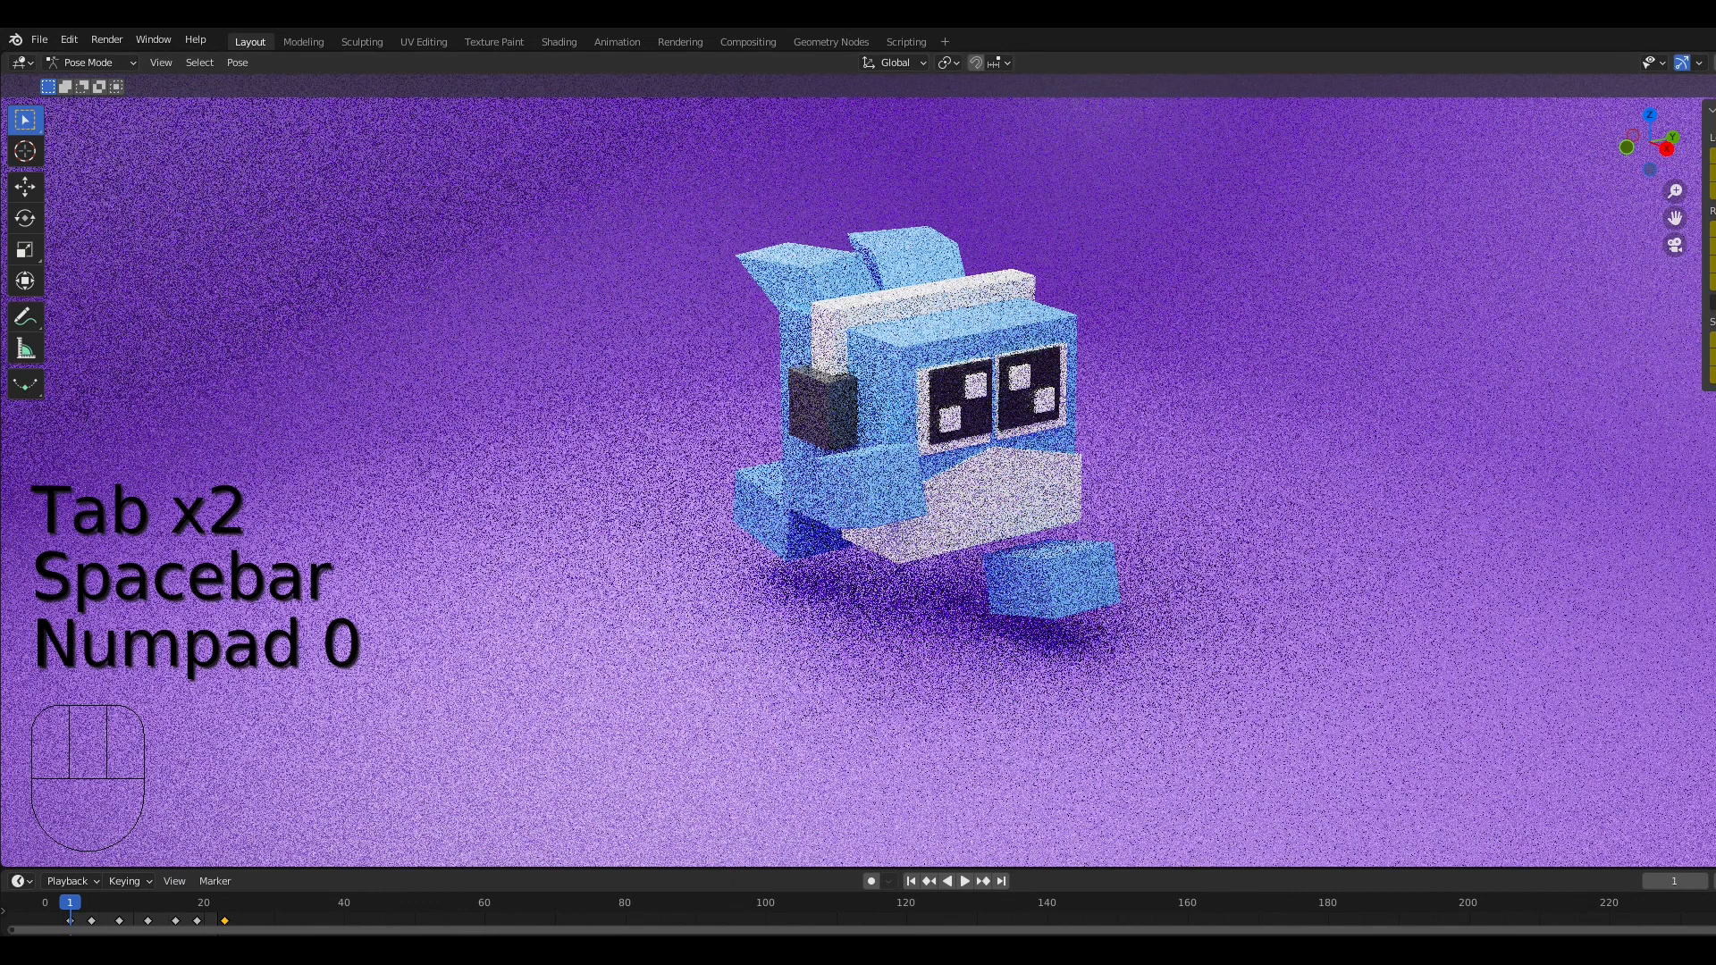
key(space)
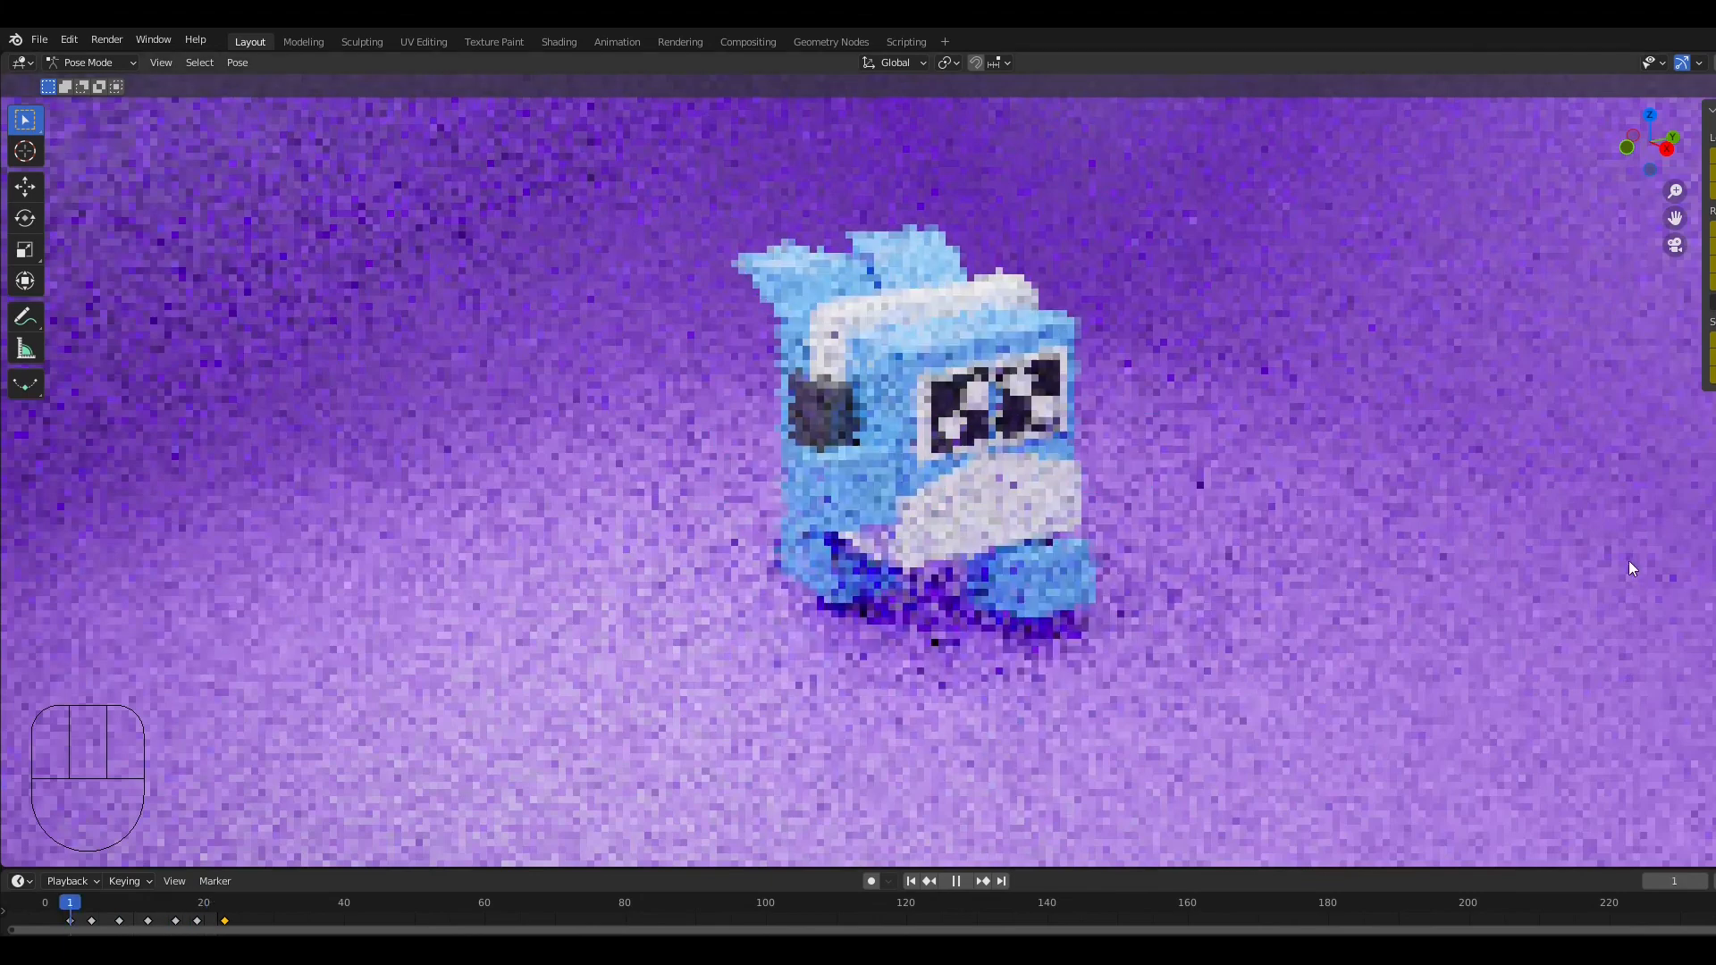
key(space)
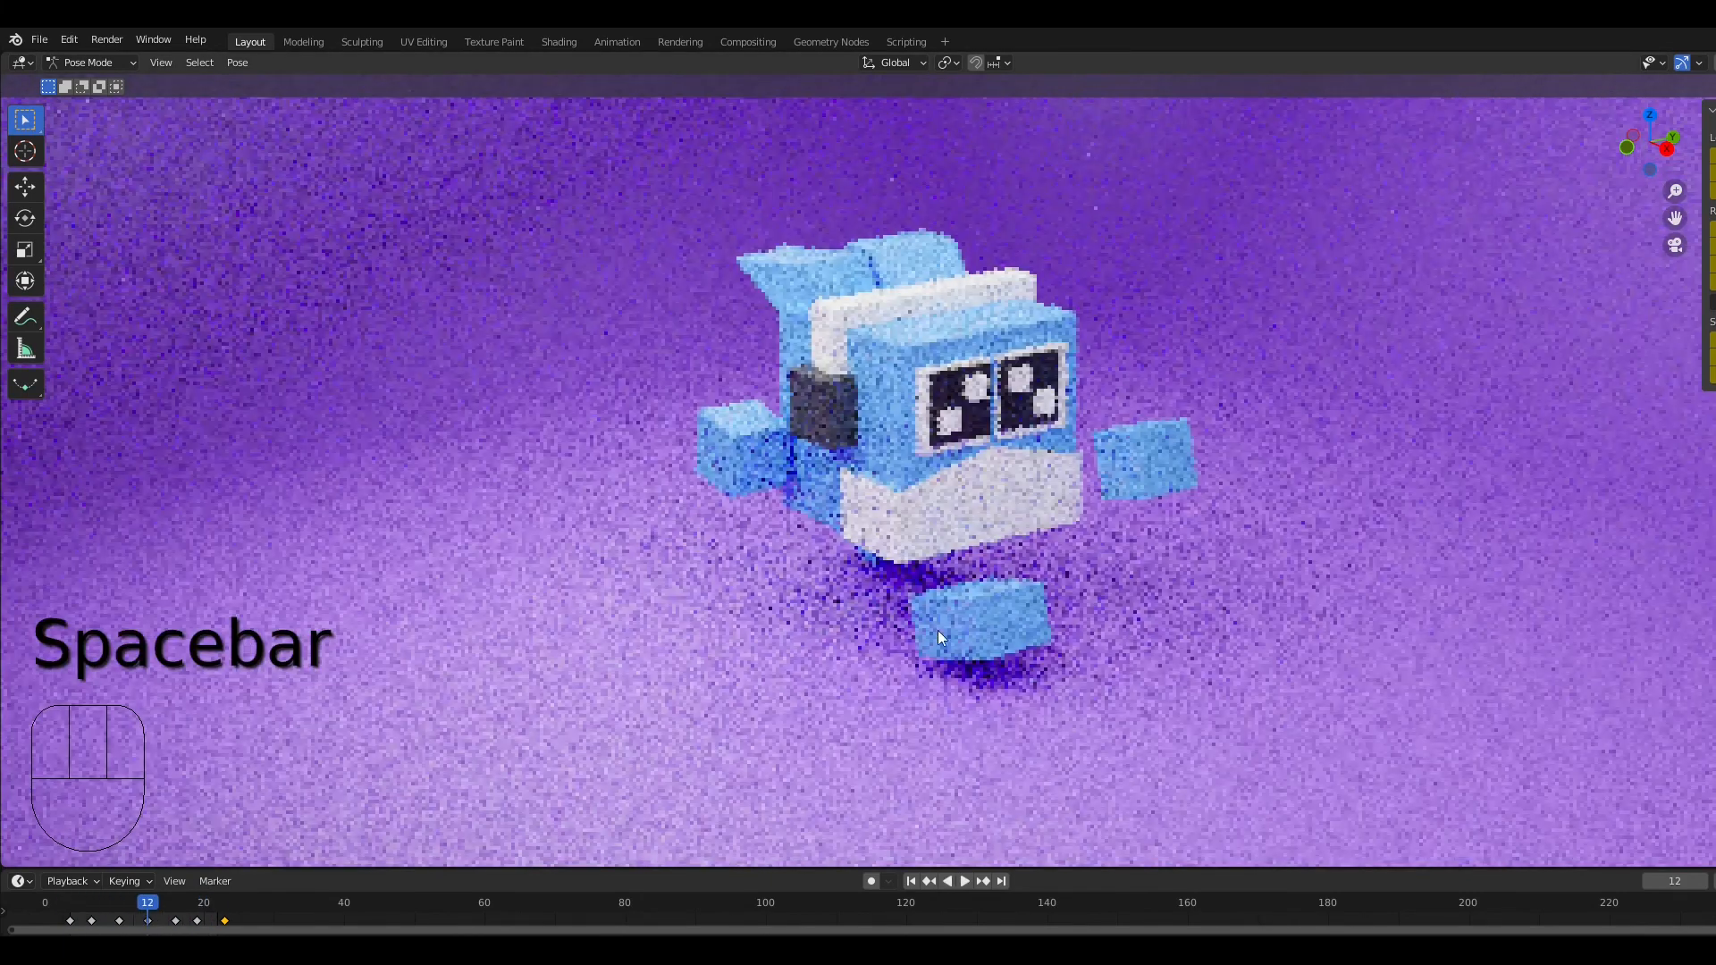